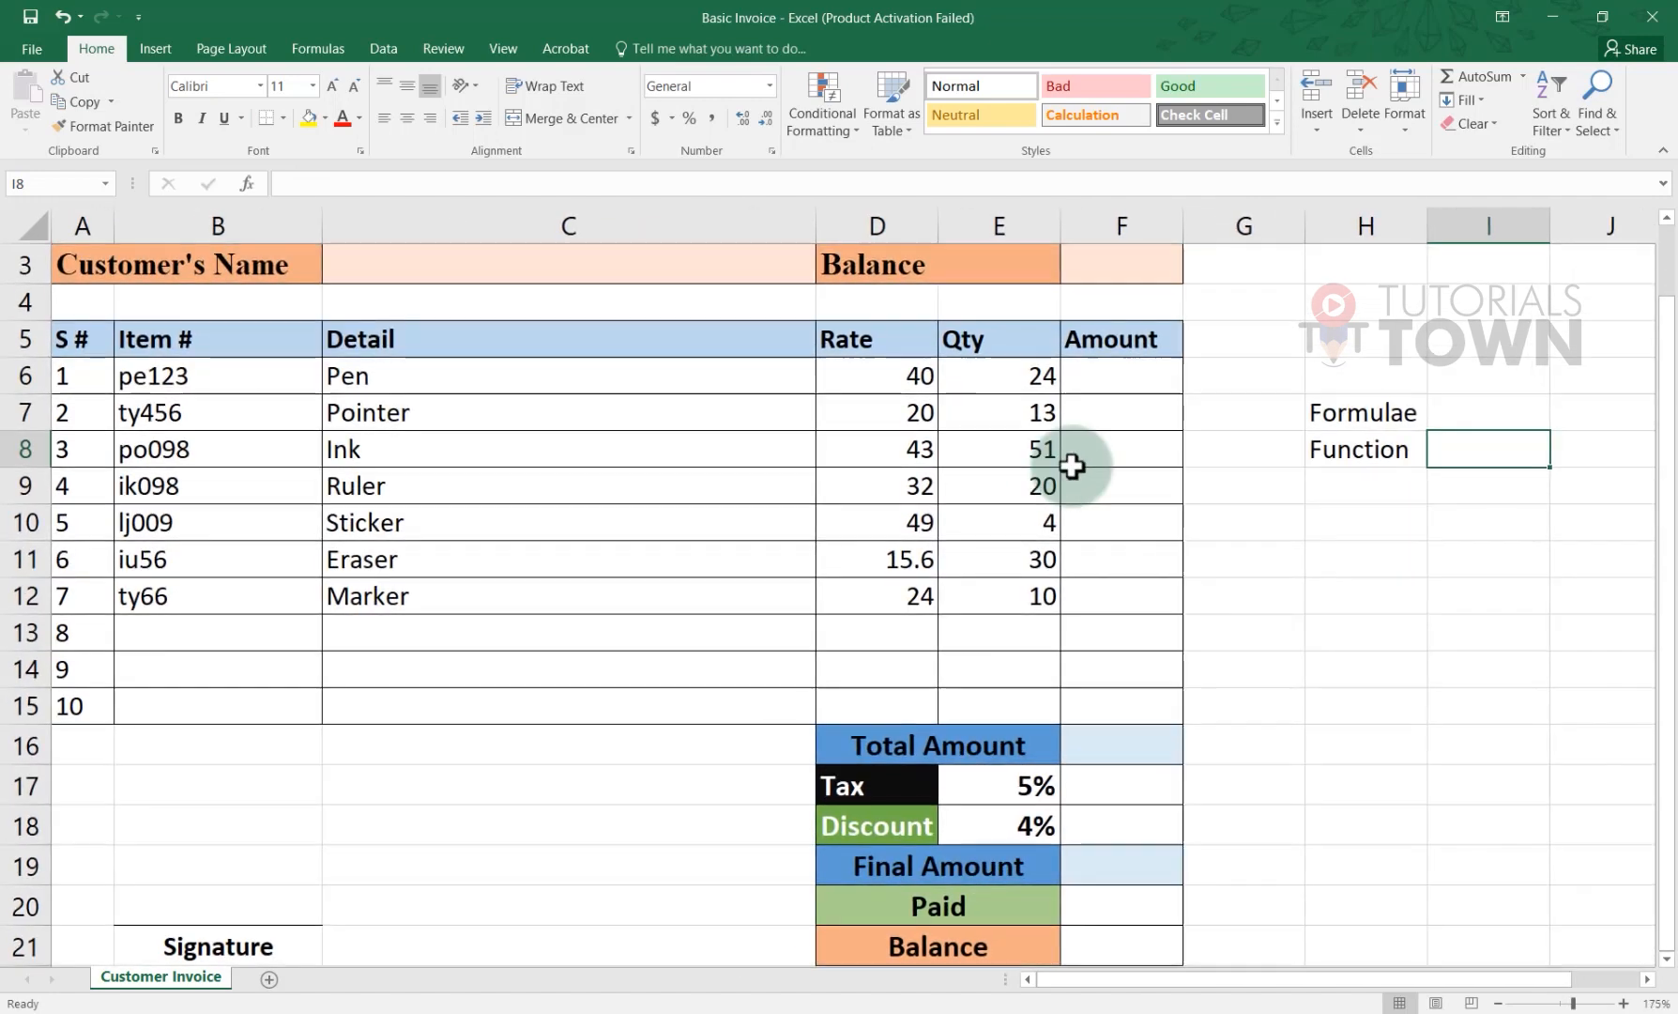
# Step: Try to enter the arithmetic operators +-*/% in cell I7, beside the Formulae label
pyautogui.moveTo(1075, 986); pyautogui.dragTo(1195, 982)
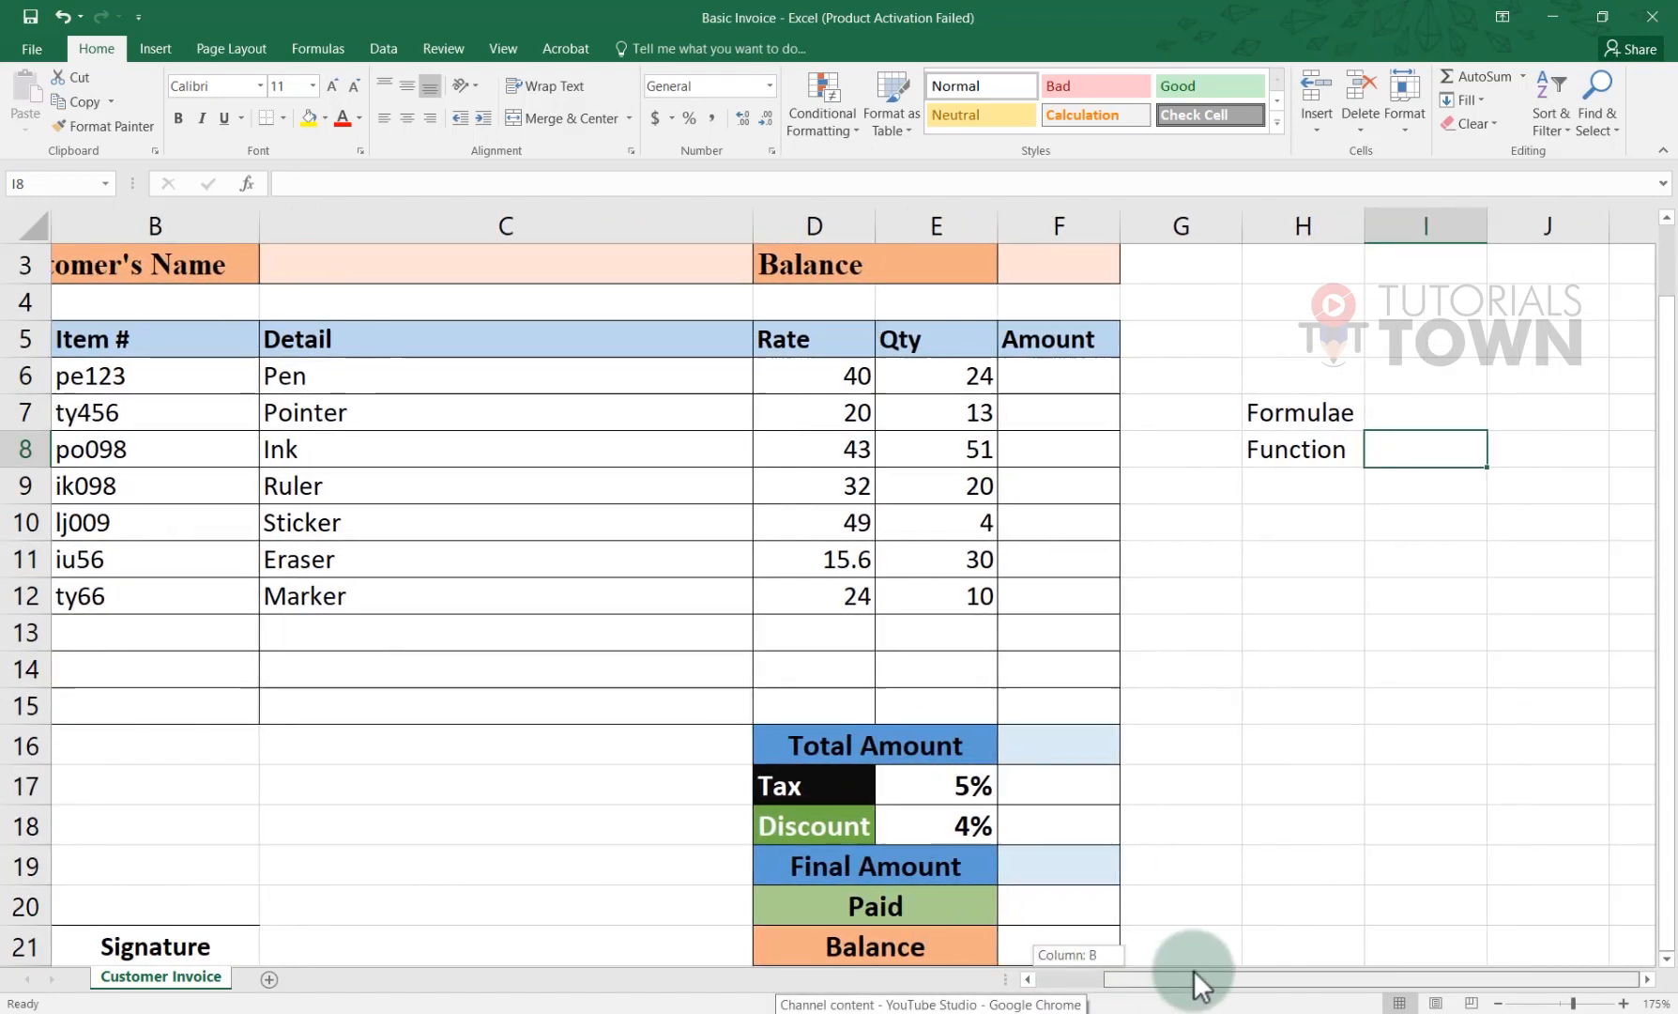
pyautogui.keyDown('ctrl'); pyautogui.scroll(3, 1463, 343); pyautogui.keyUp('ctrl')
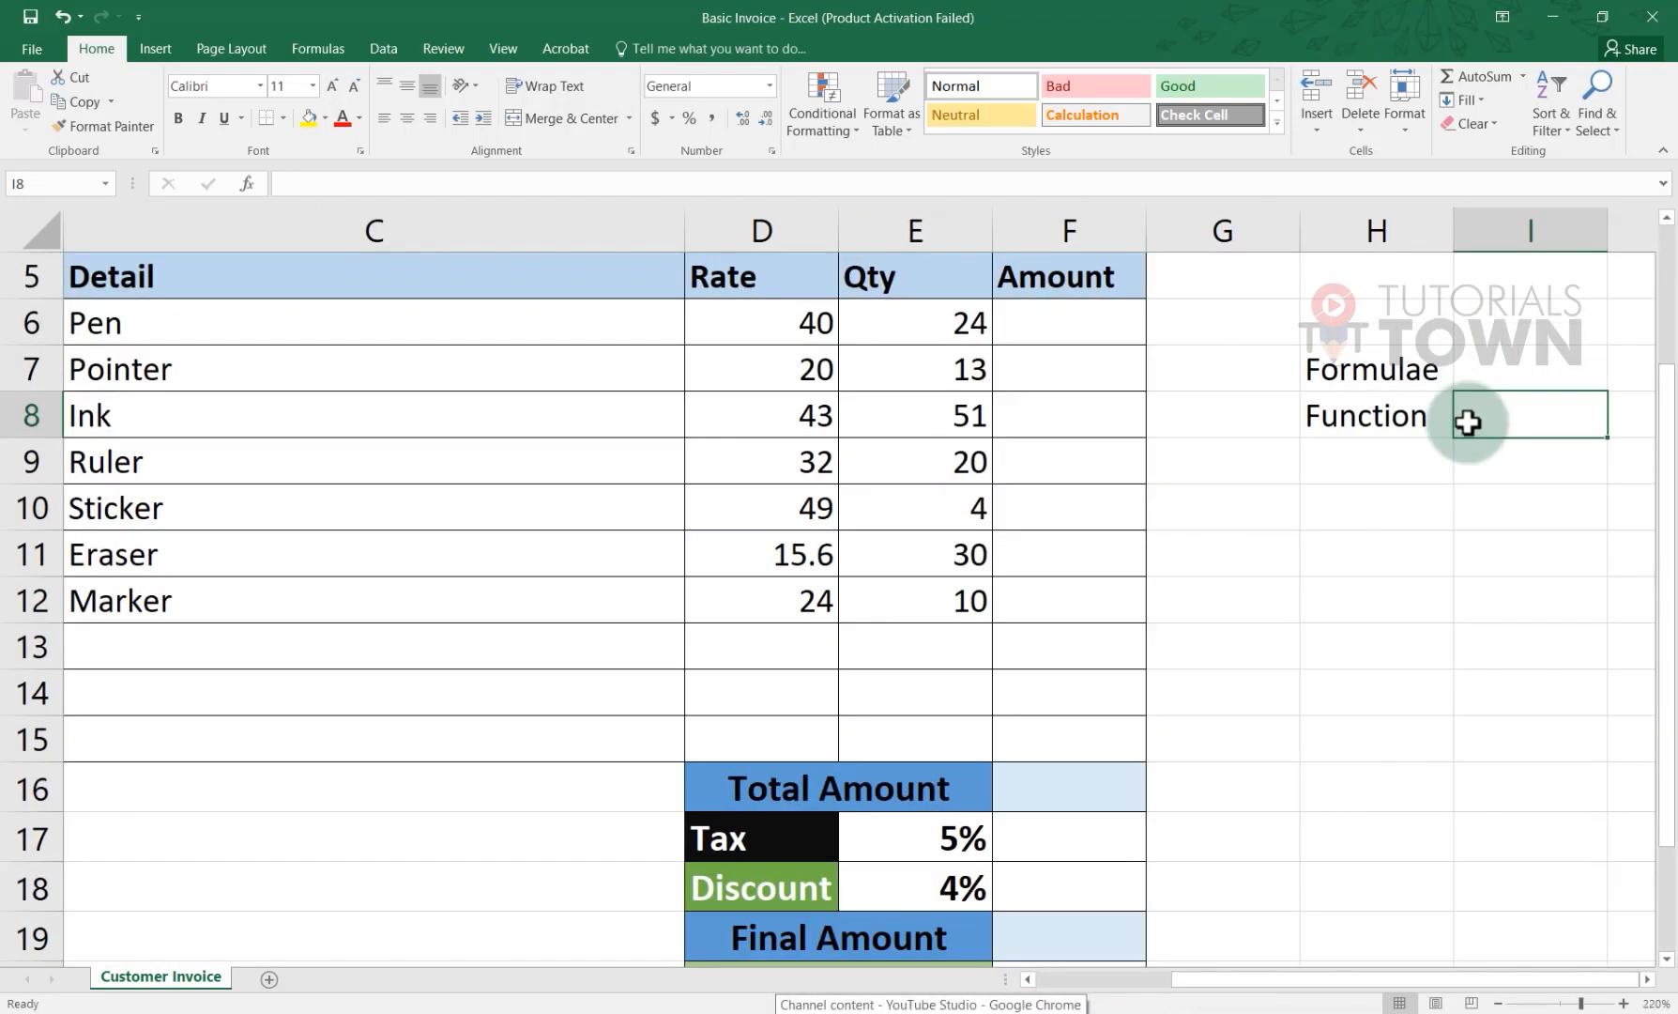
pyautogui.keyDown('ctrl'); pyautogui.scroll(3, 1469, 415); pyautogui.keyUp('ctrl')
pyautogui.moveTo(1244, 981); pyautogui.dragTo(1370, 986)
pyautogui.scroll(2, 1143, 518)
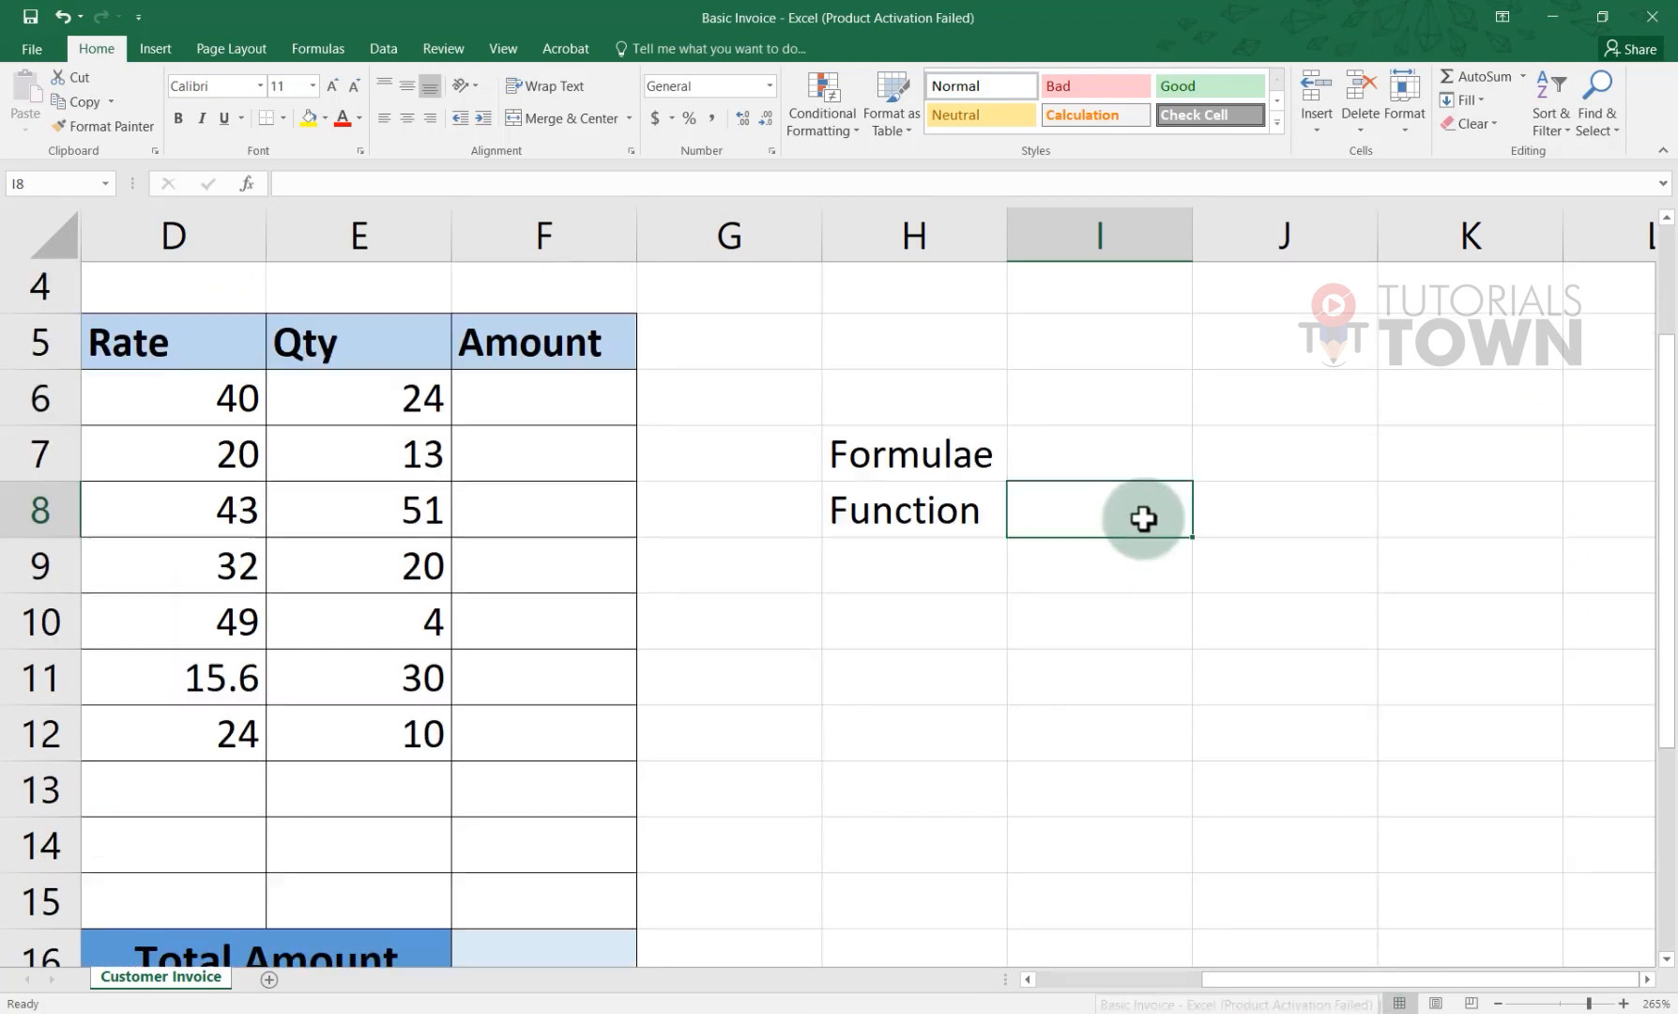
pyautogui.scroll(-1, 1070, 719)
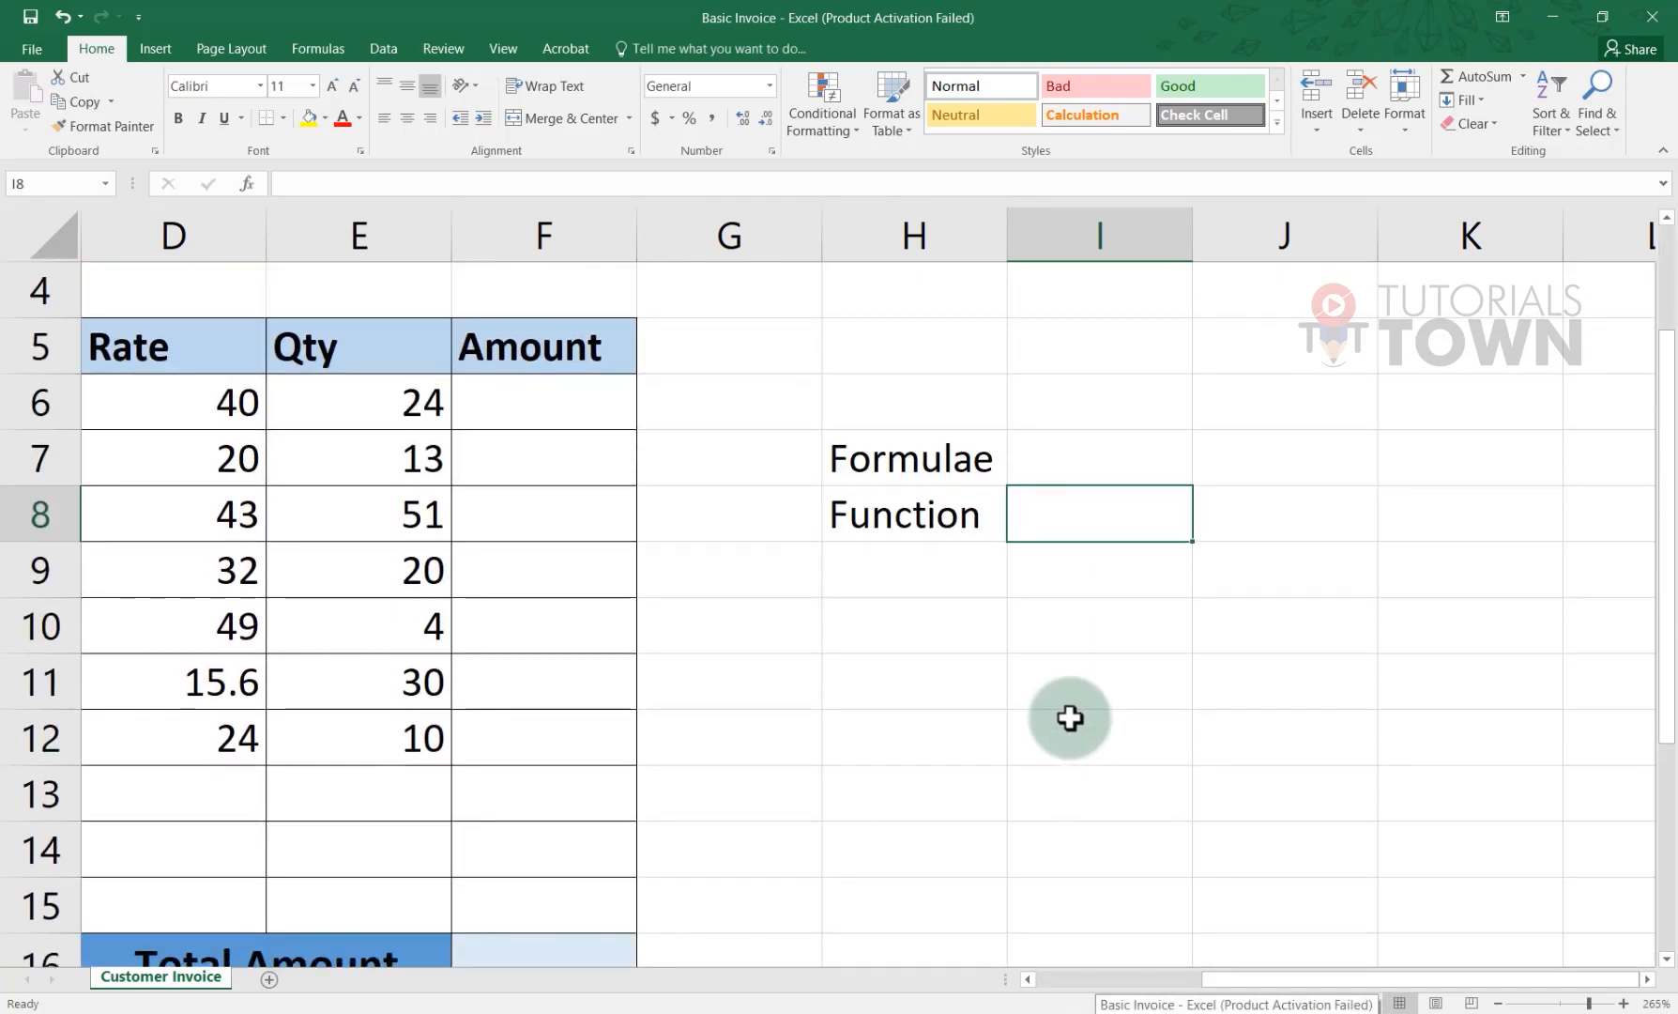
pyautogui.click(1107, 458)
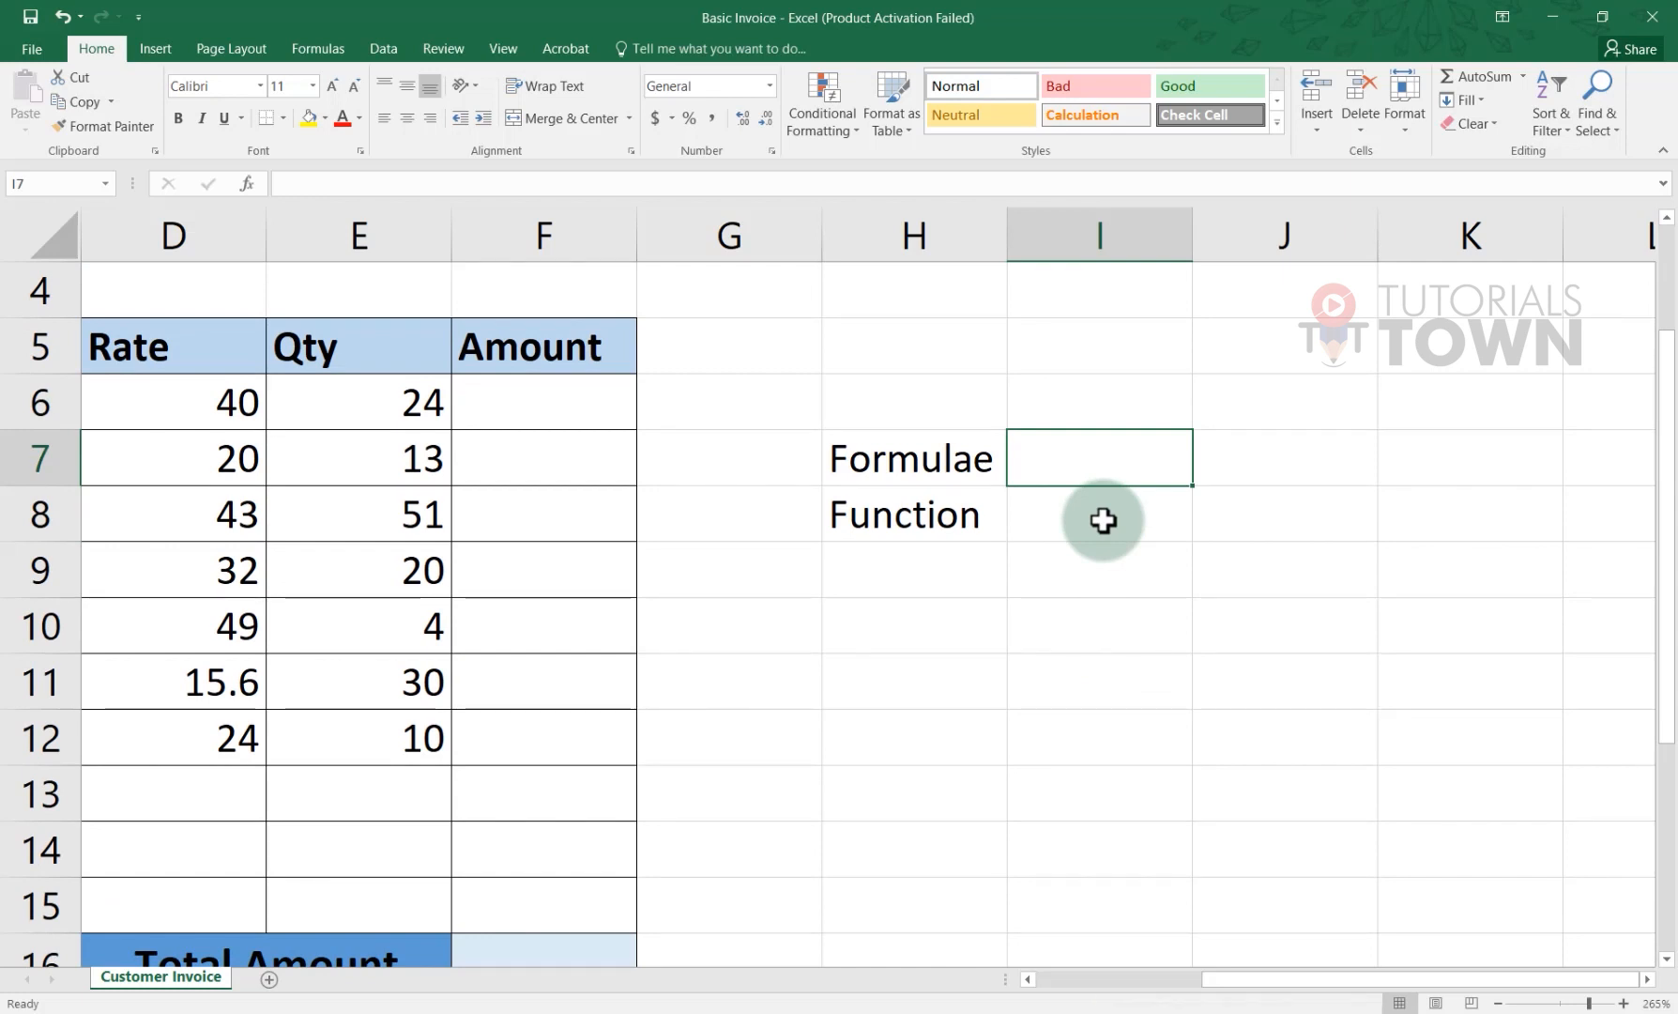
pyautogui.write('=')
pyautogui.press('BackSpace')
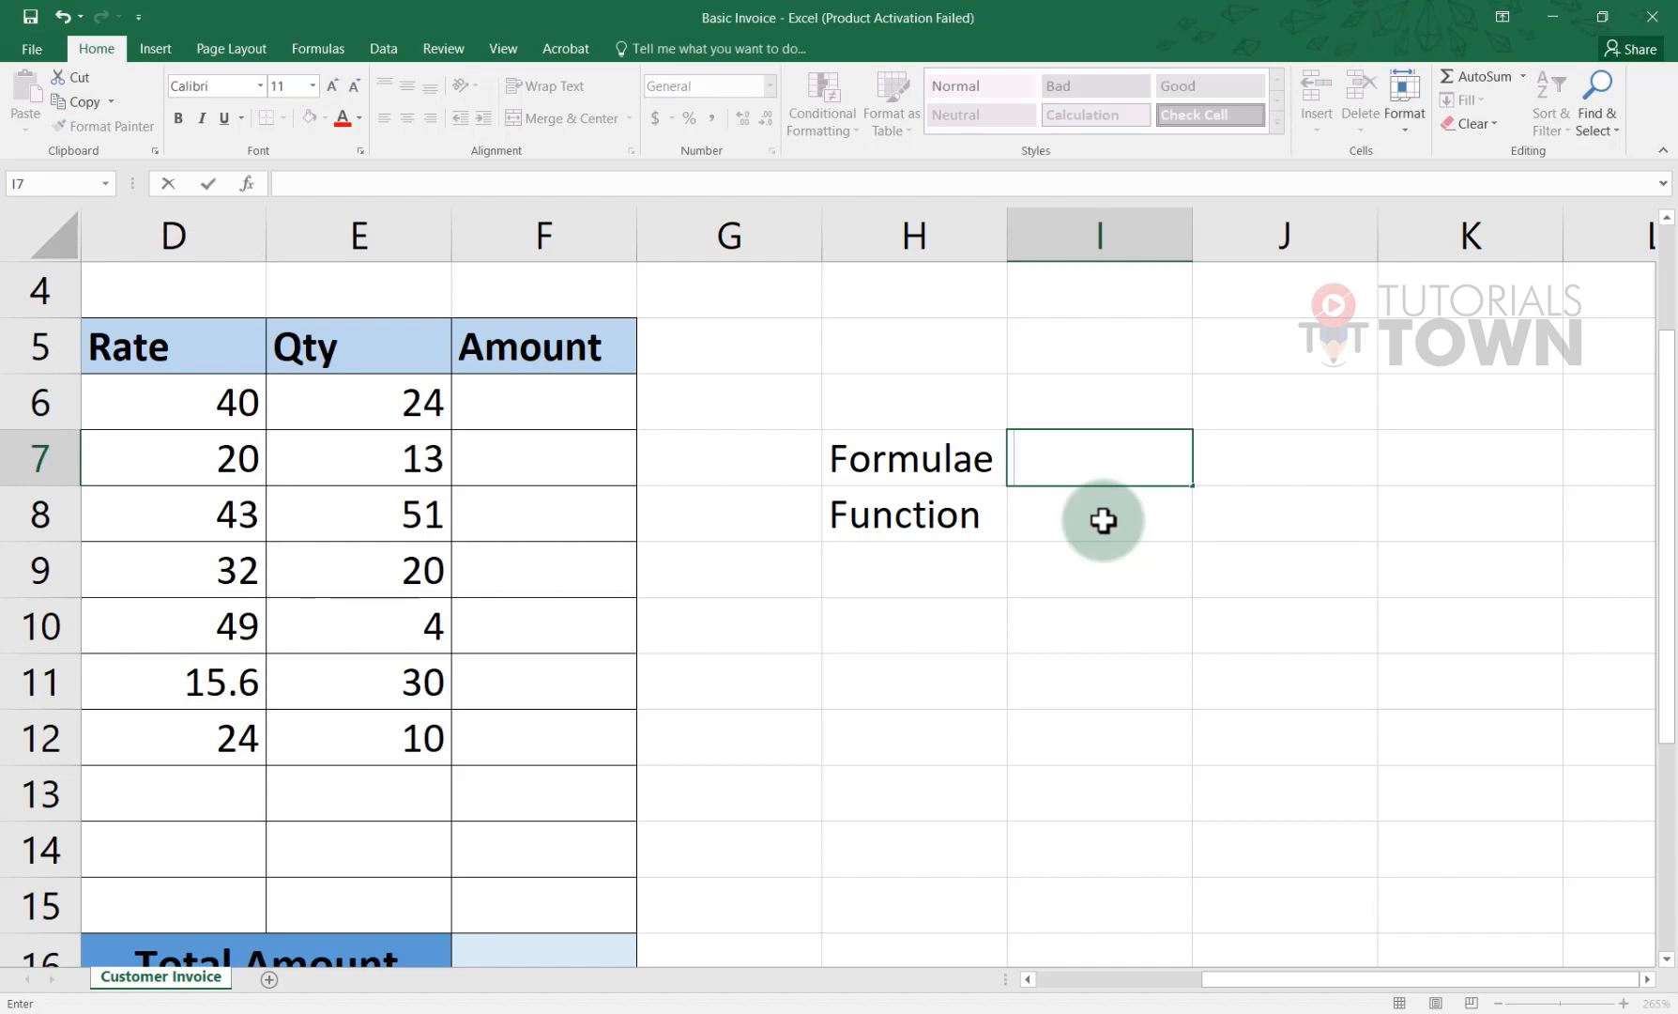
pyautogui.write('+-')
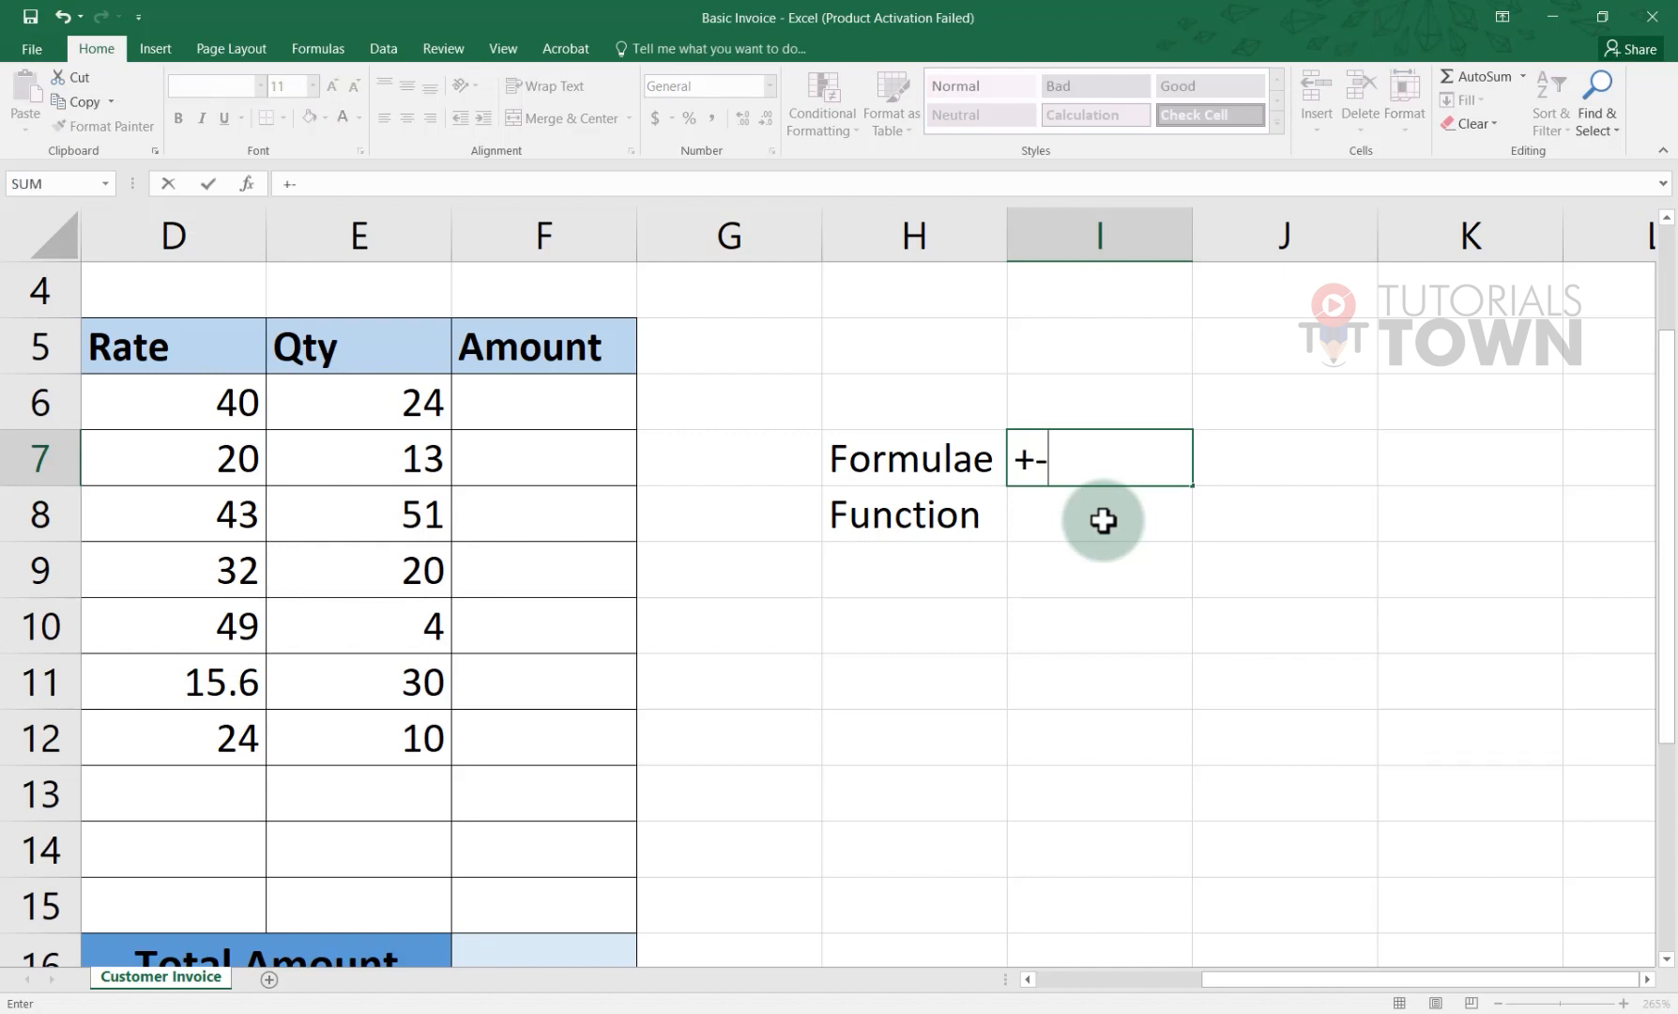
pyautogui.write('*/%')
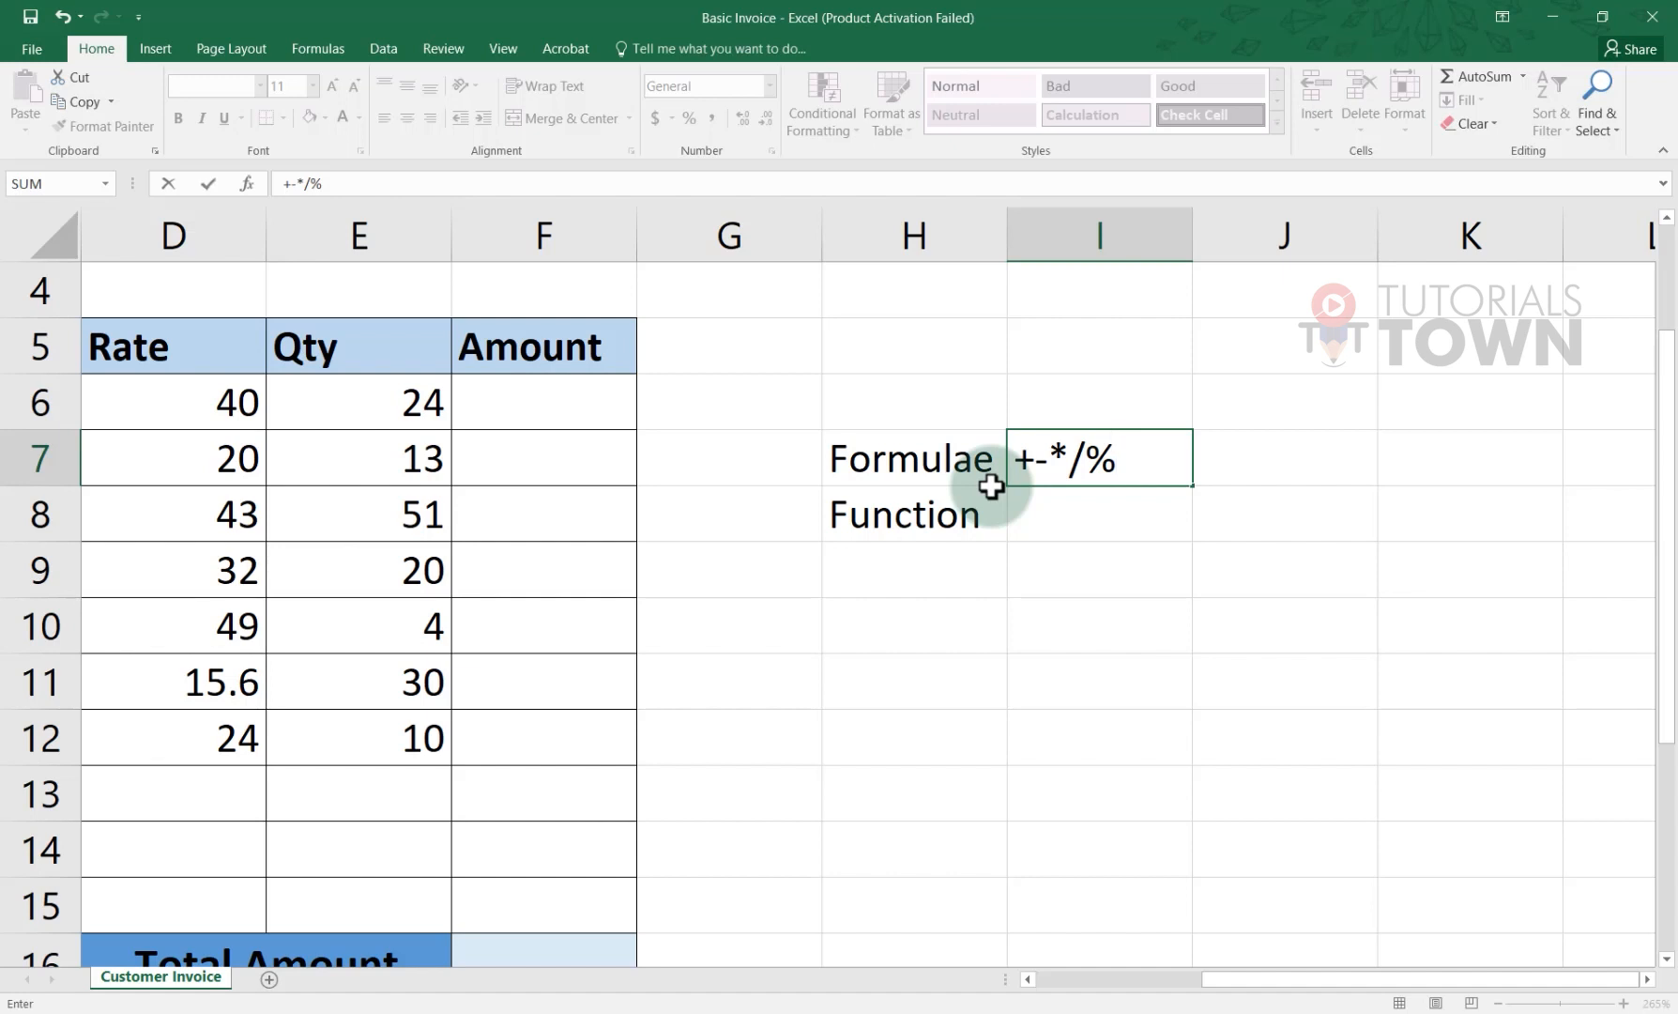
pyautogui.press('Return')
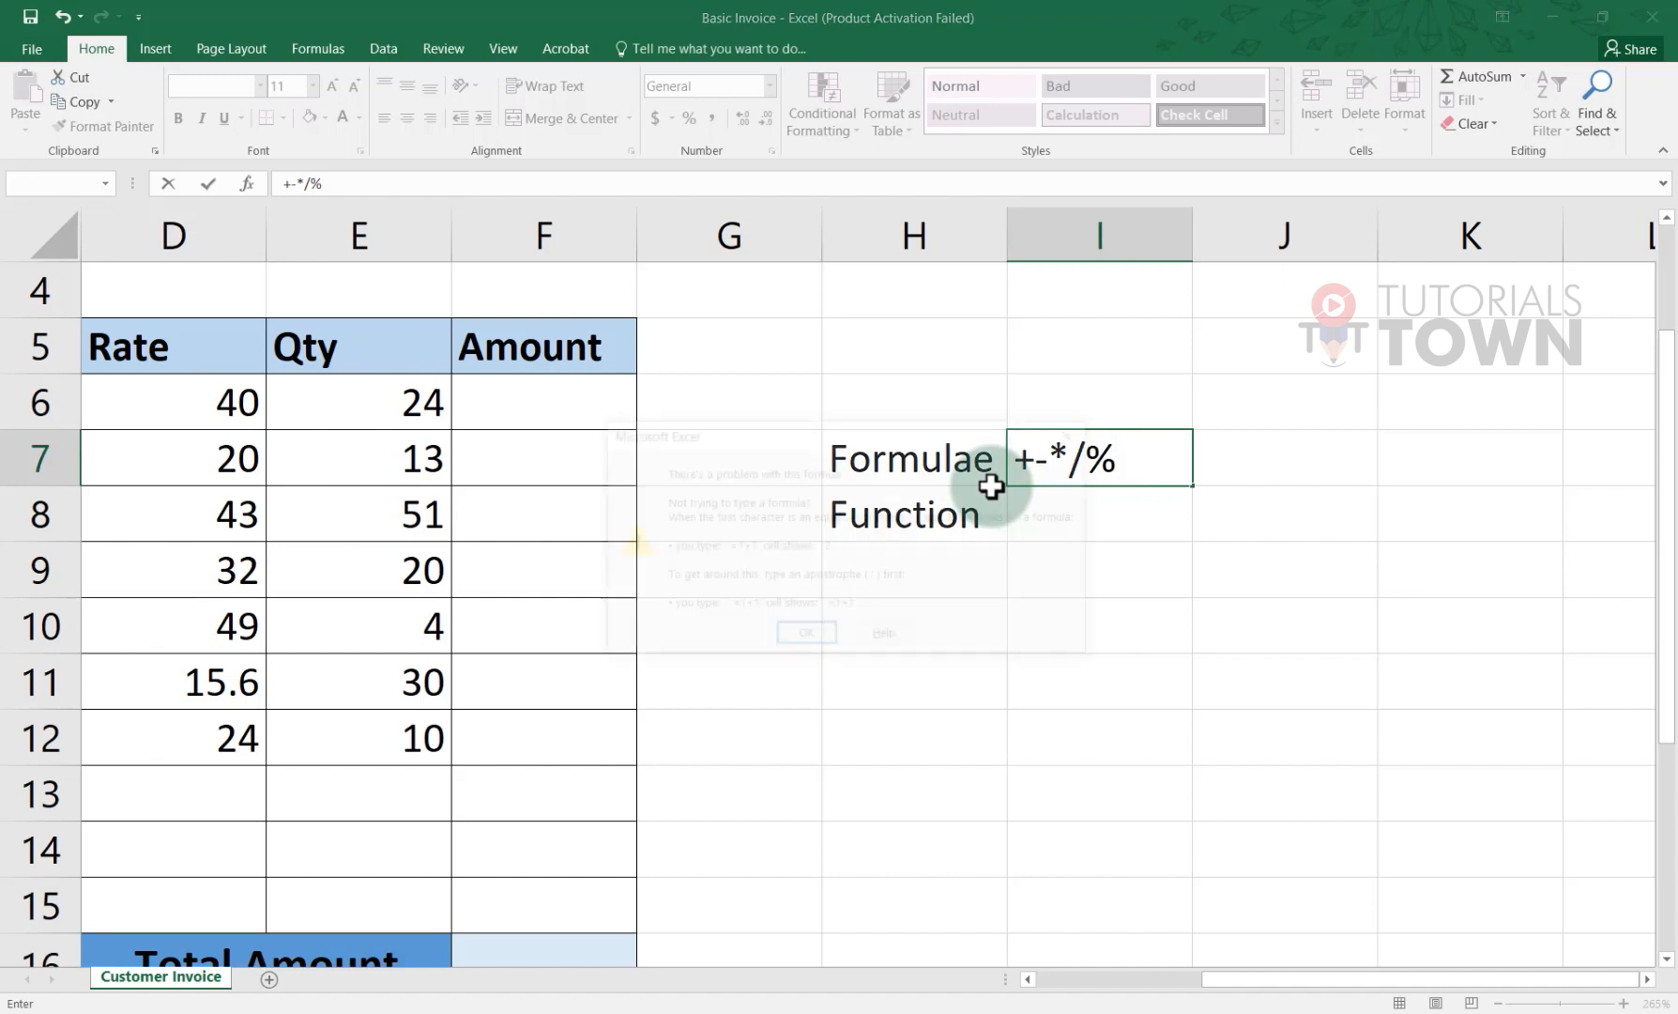
pyautogui.press('Return')
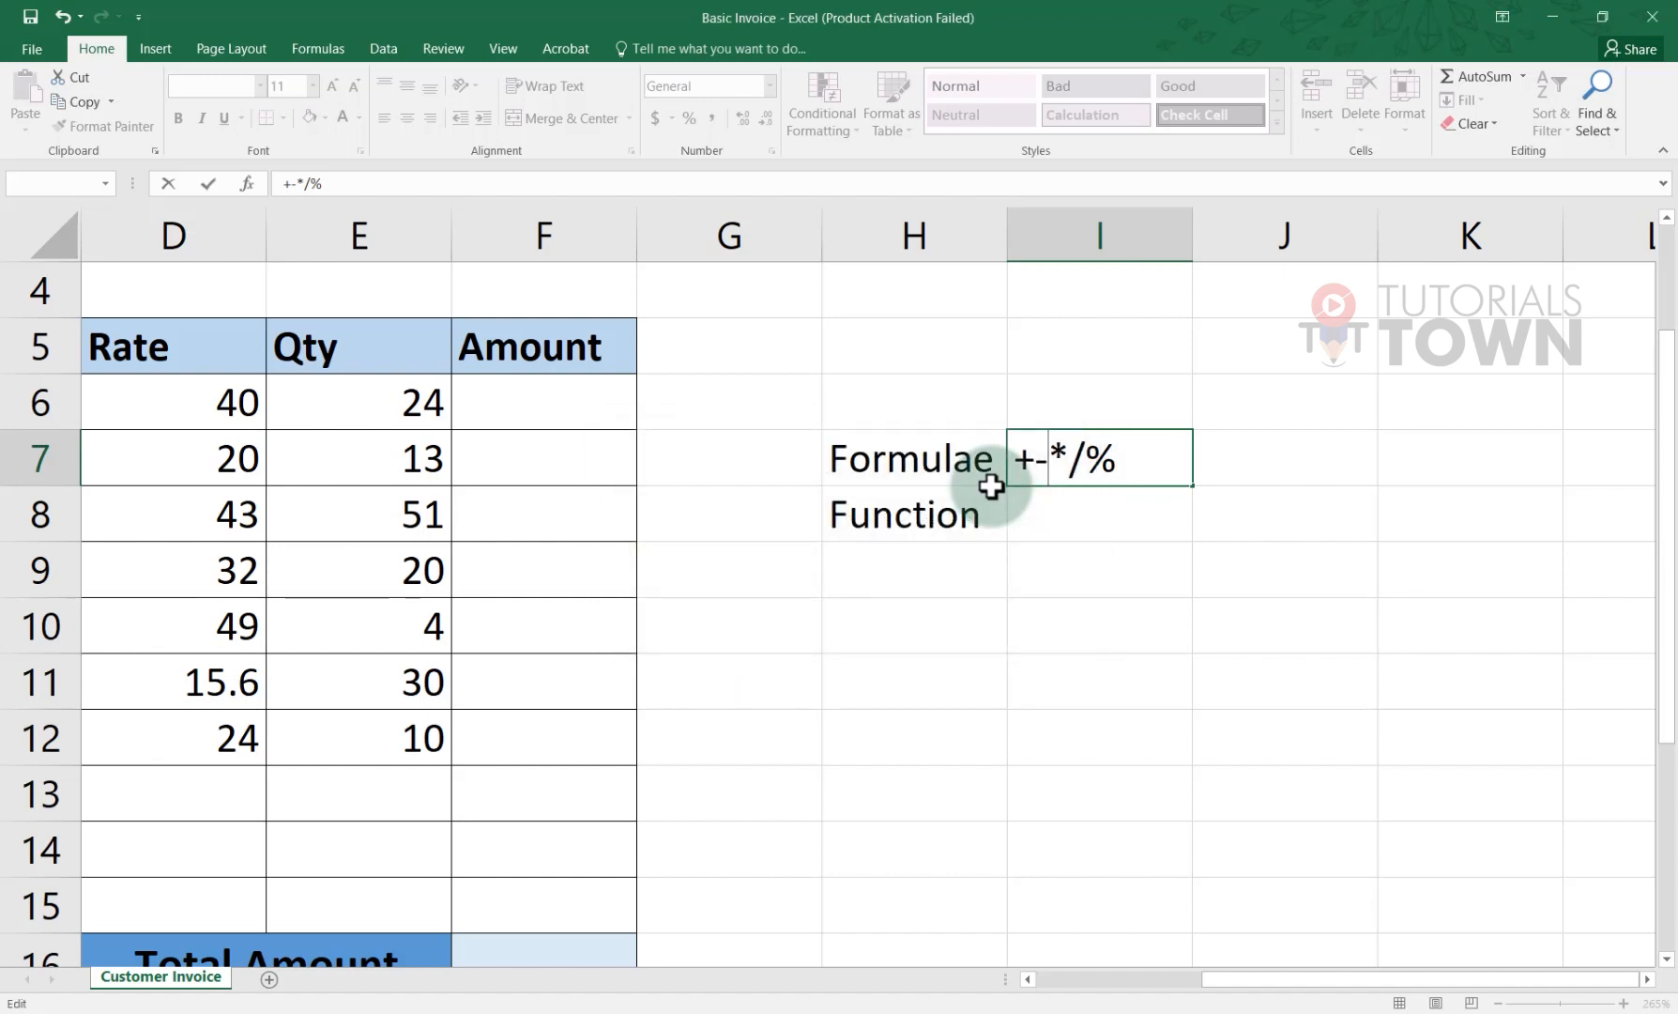
# Step: Discard the operator entry in cell I7 so the cell is empty
pyautogui.moveTo(1094, 447); pyautogui.dragTo(995, 433)
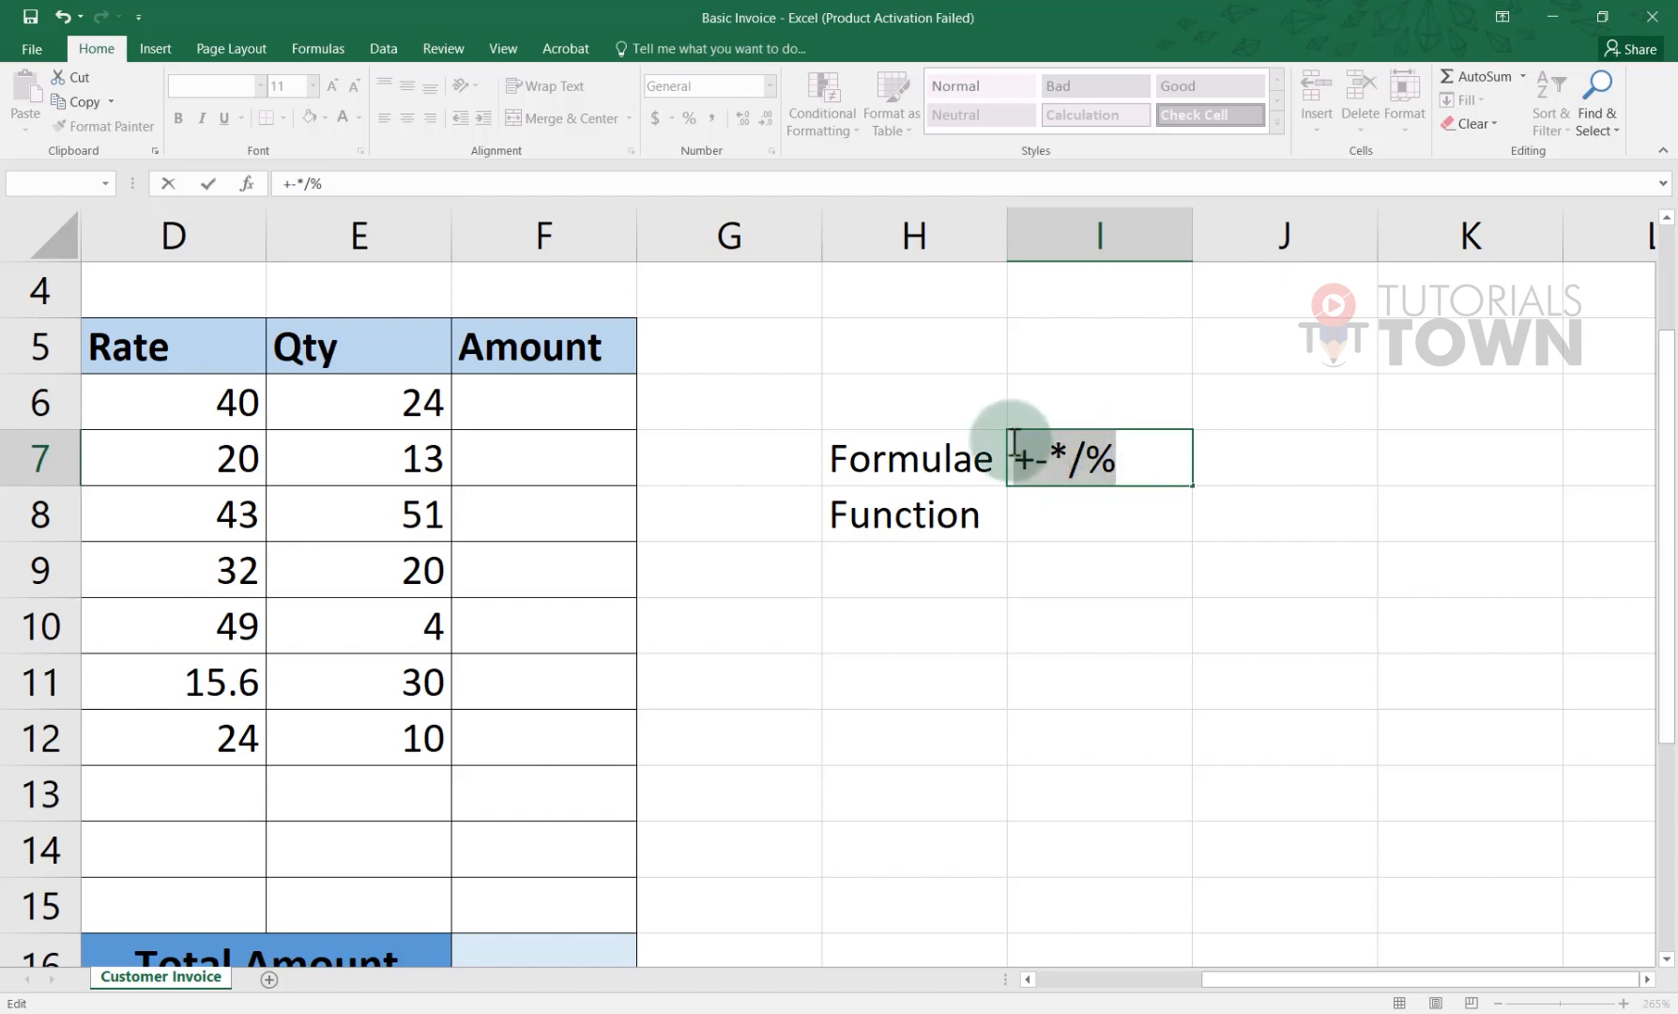
pyautogui.write('=')
pyautogui.click(1079, 526)
pyautogui.press('Escape')
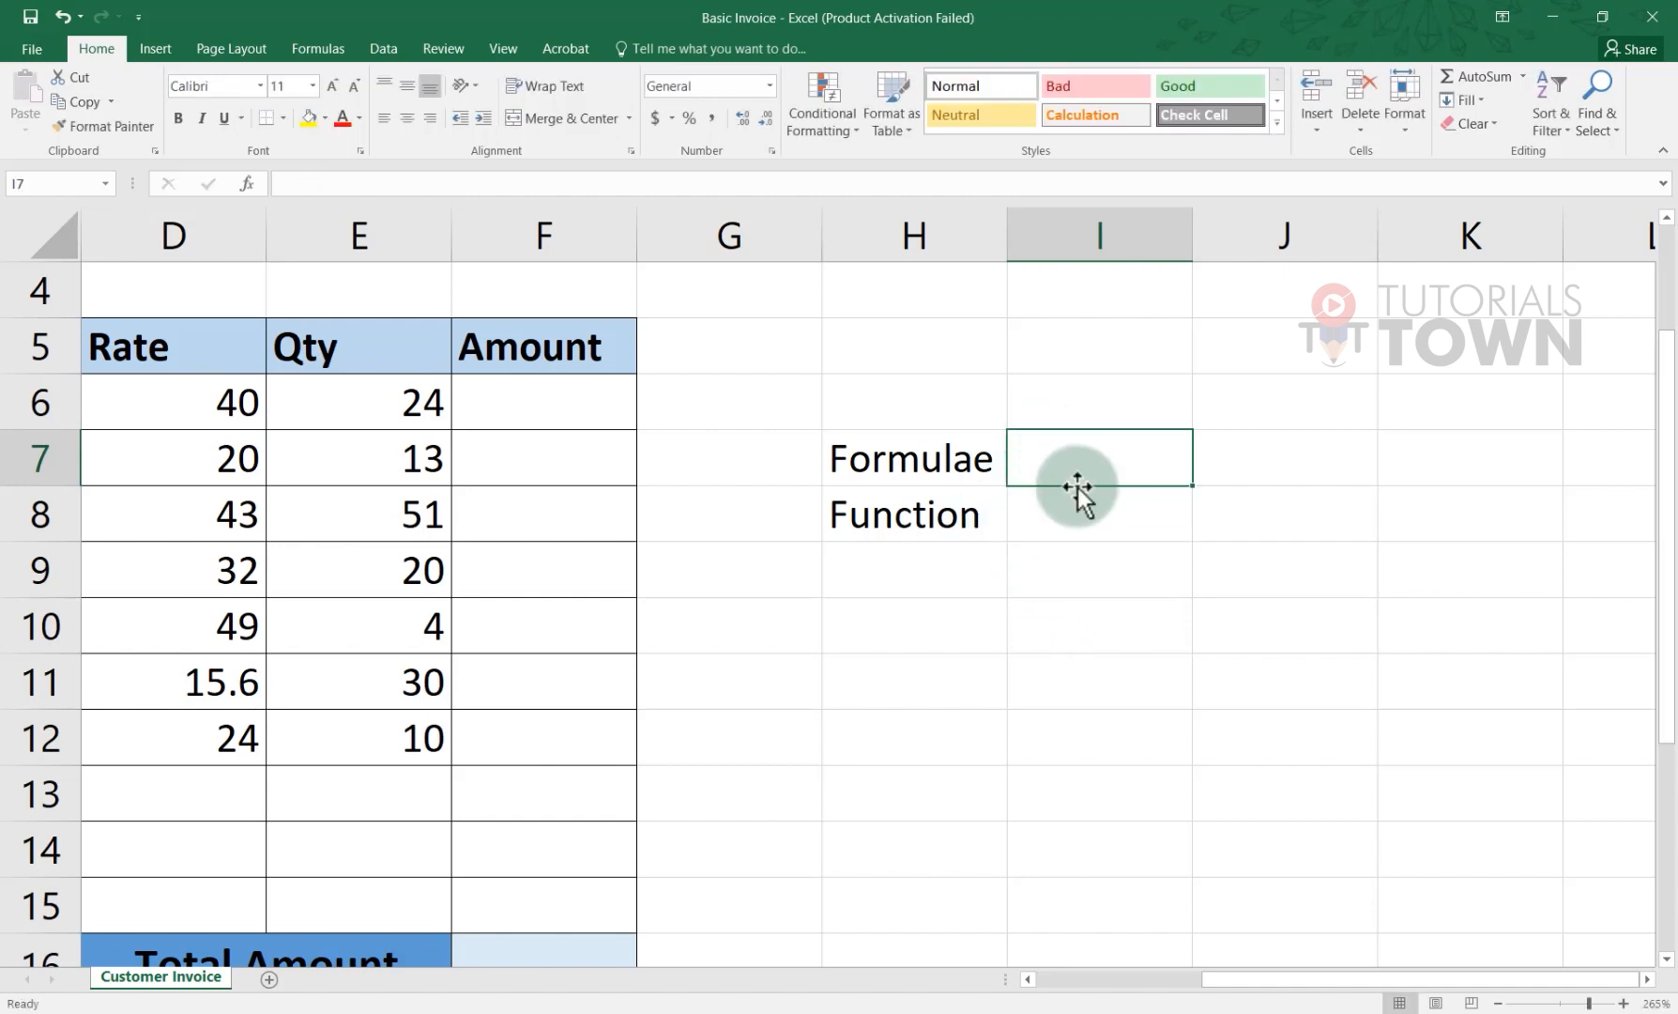
# Step: Enter the function names sum, and, or one after another in cell I8 beside the Function label, clearing each one
pyautogui.click(1060, 516)
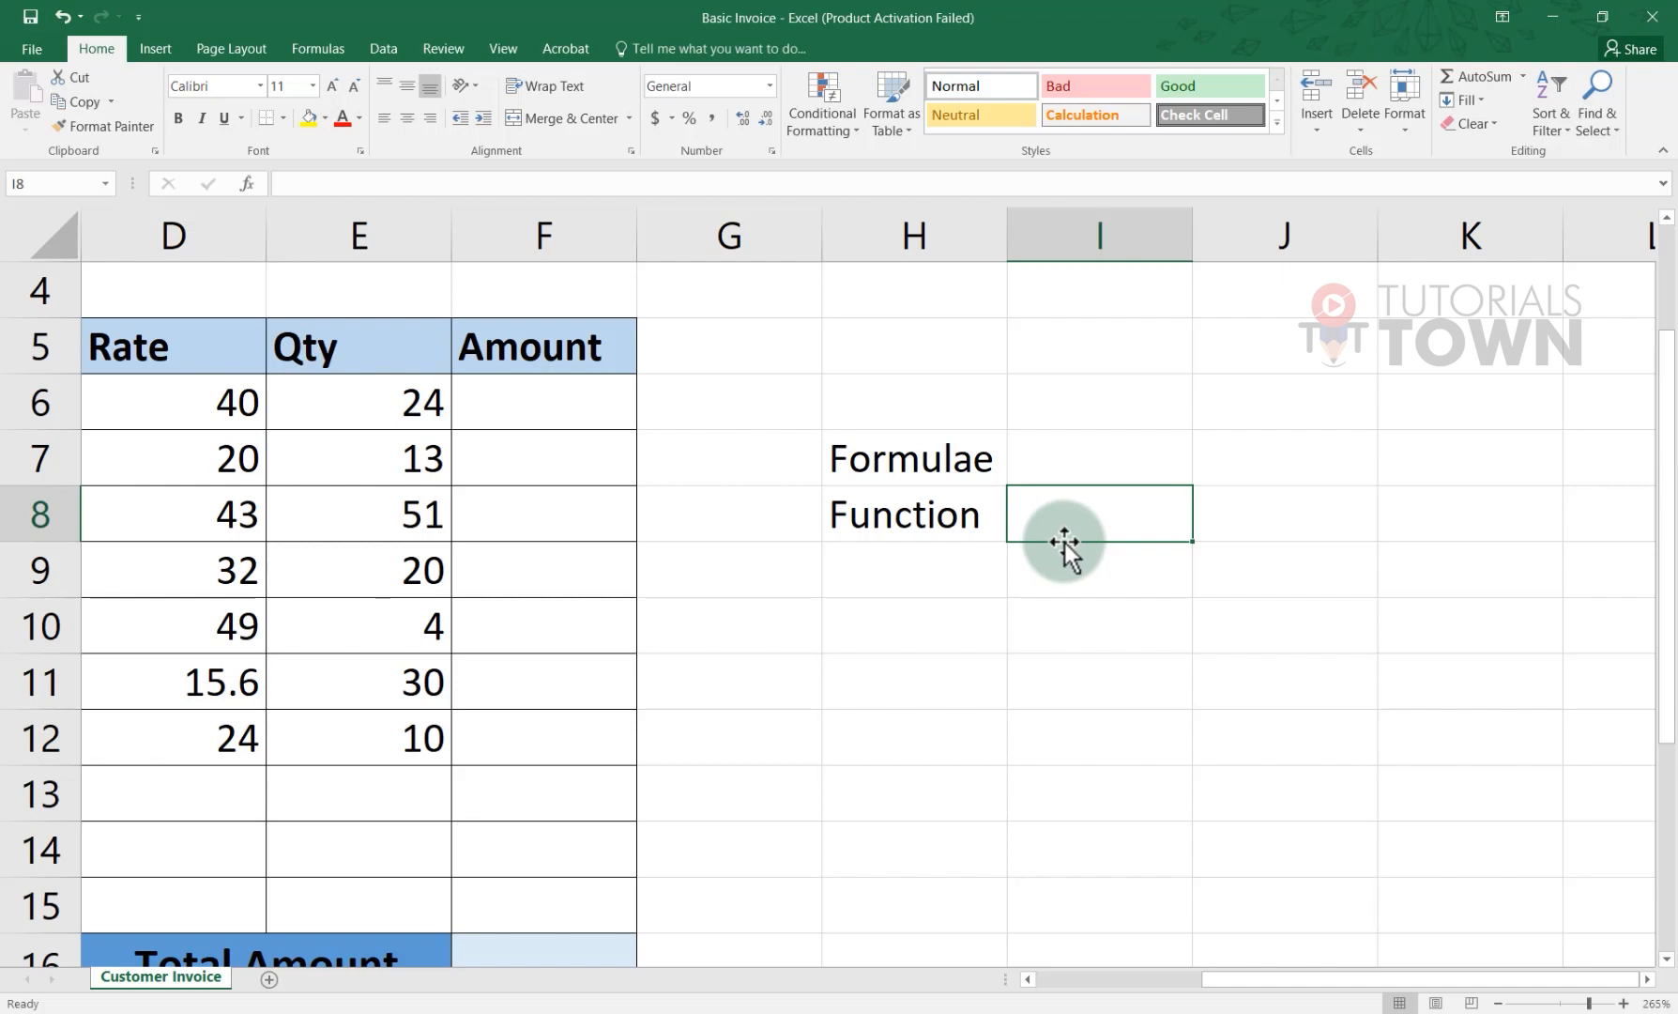
pyautogui.write('sum')
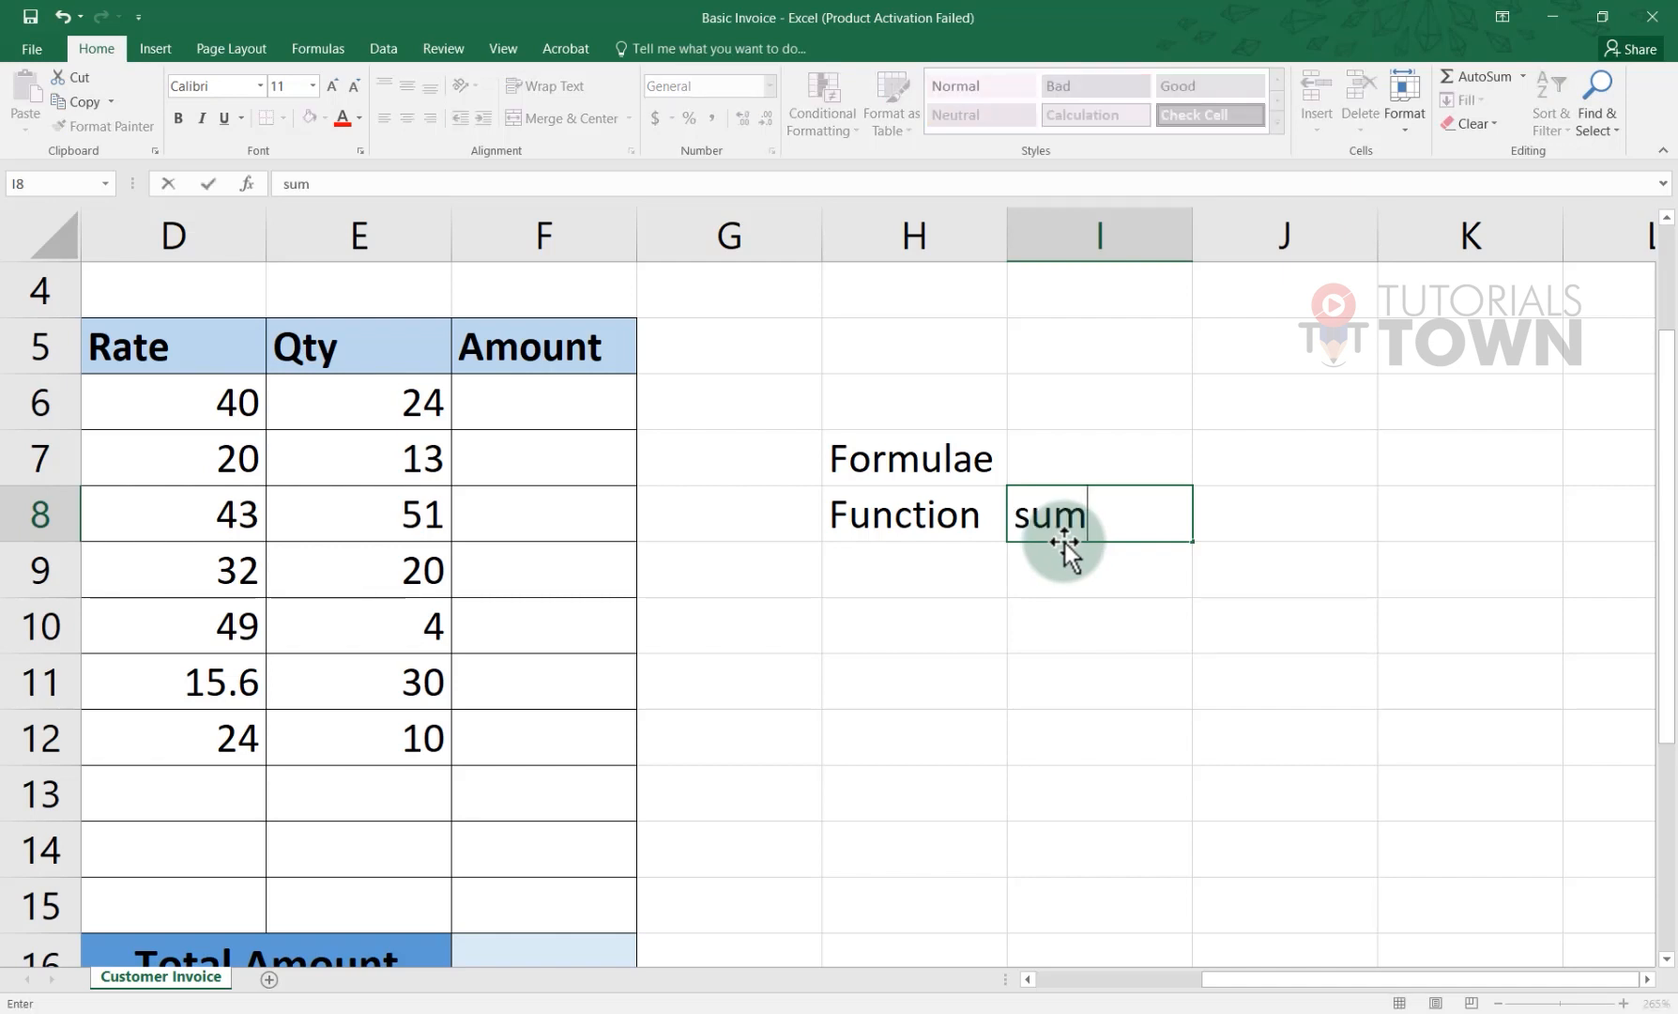
pyautogui.press('BackSpace')
pyautogui.press('BackSpace')
pyautogui.press('BackSpace')
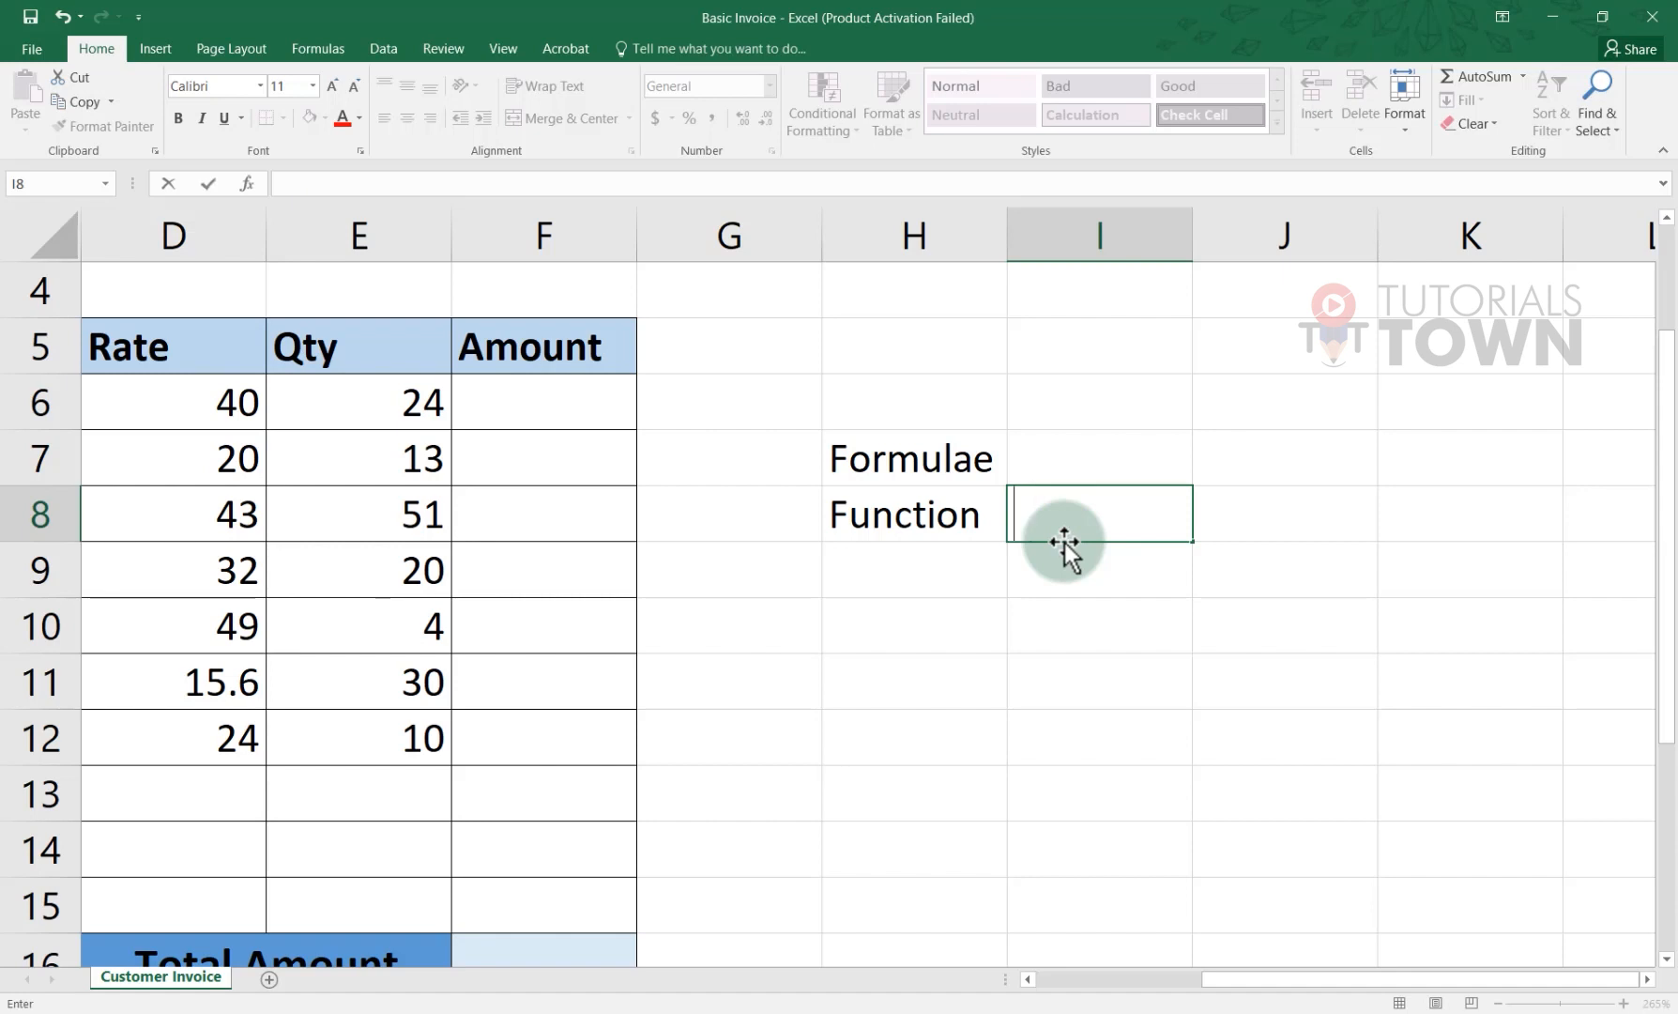
pyautogui.write('and')
pyautogui.press('BackSpace')
pyautogui.press('BackSpace')
pyautogui.press('BackSpace')
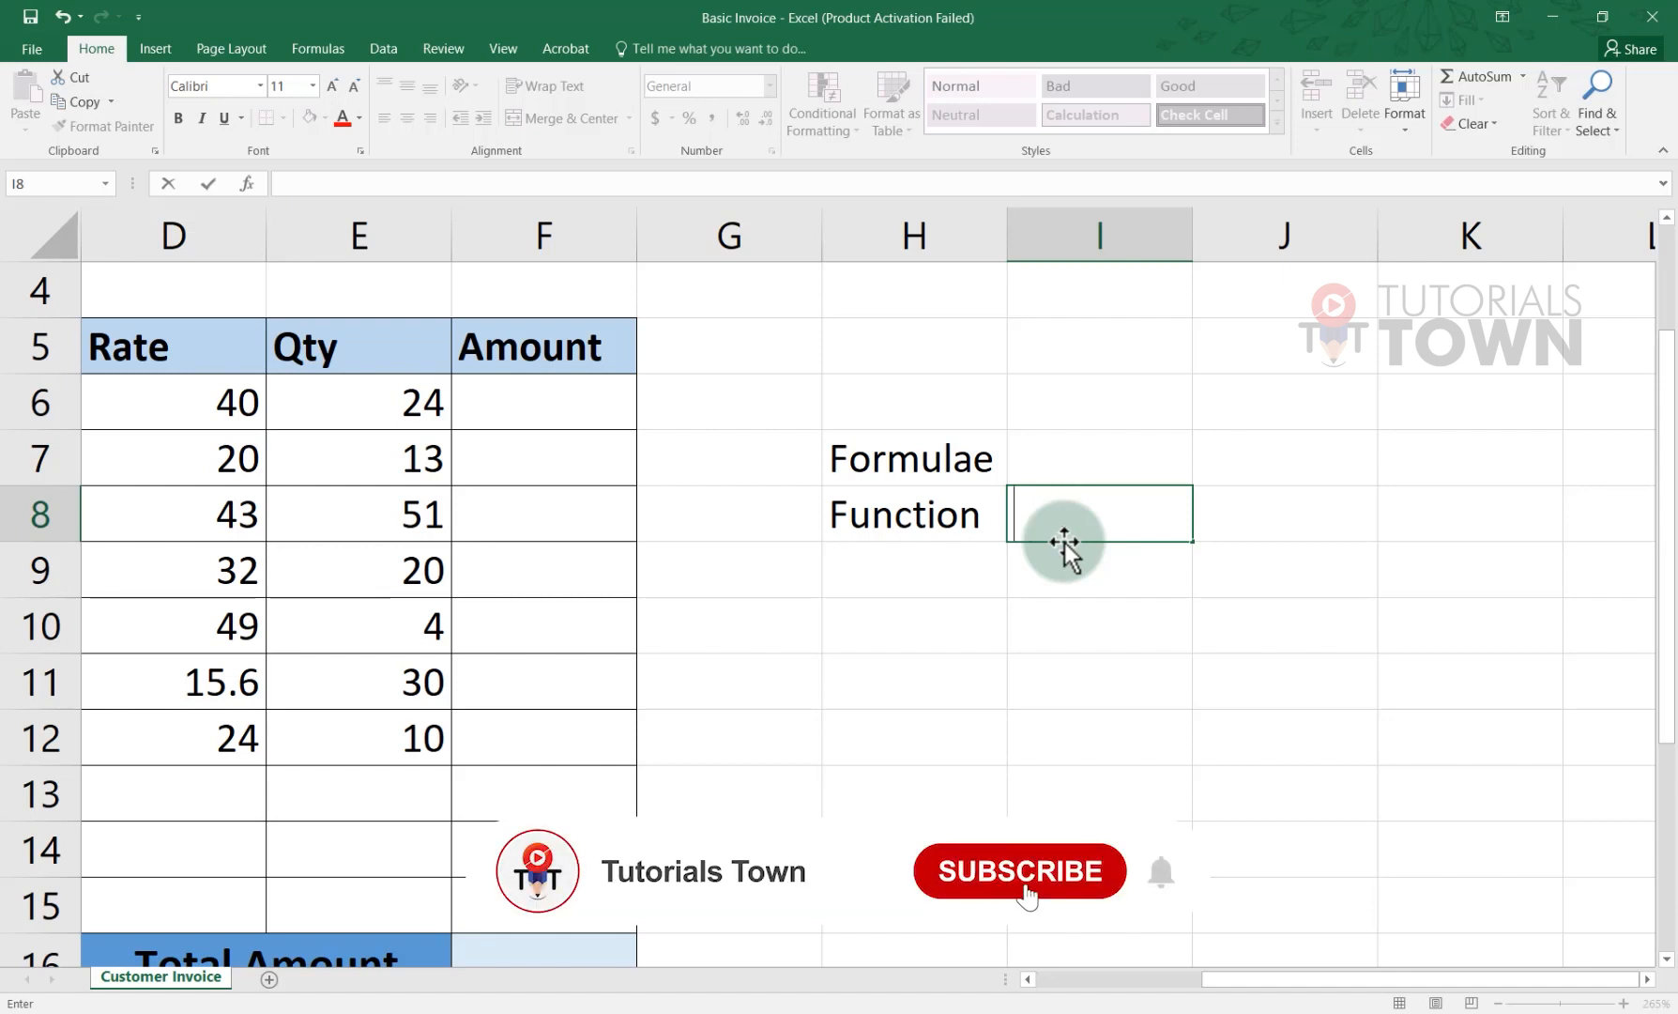
pyautogui.write('or')
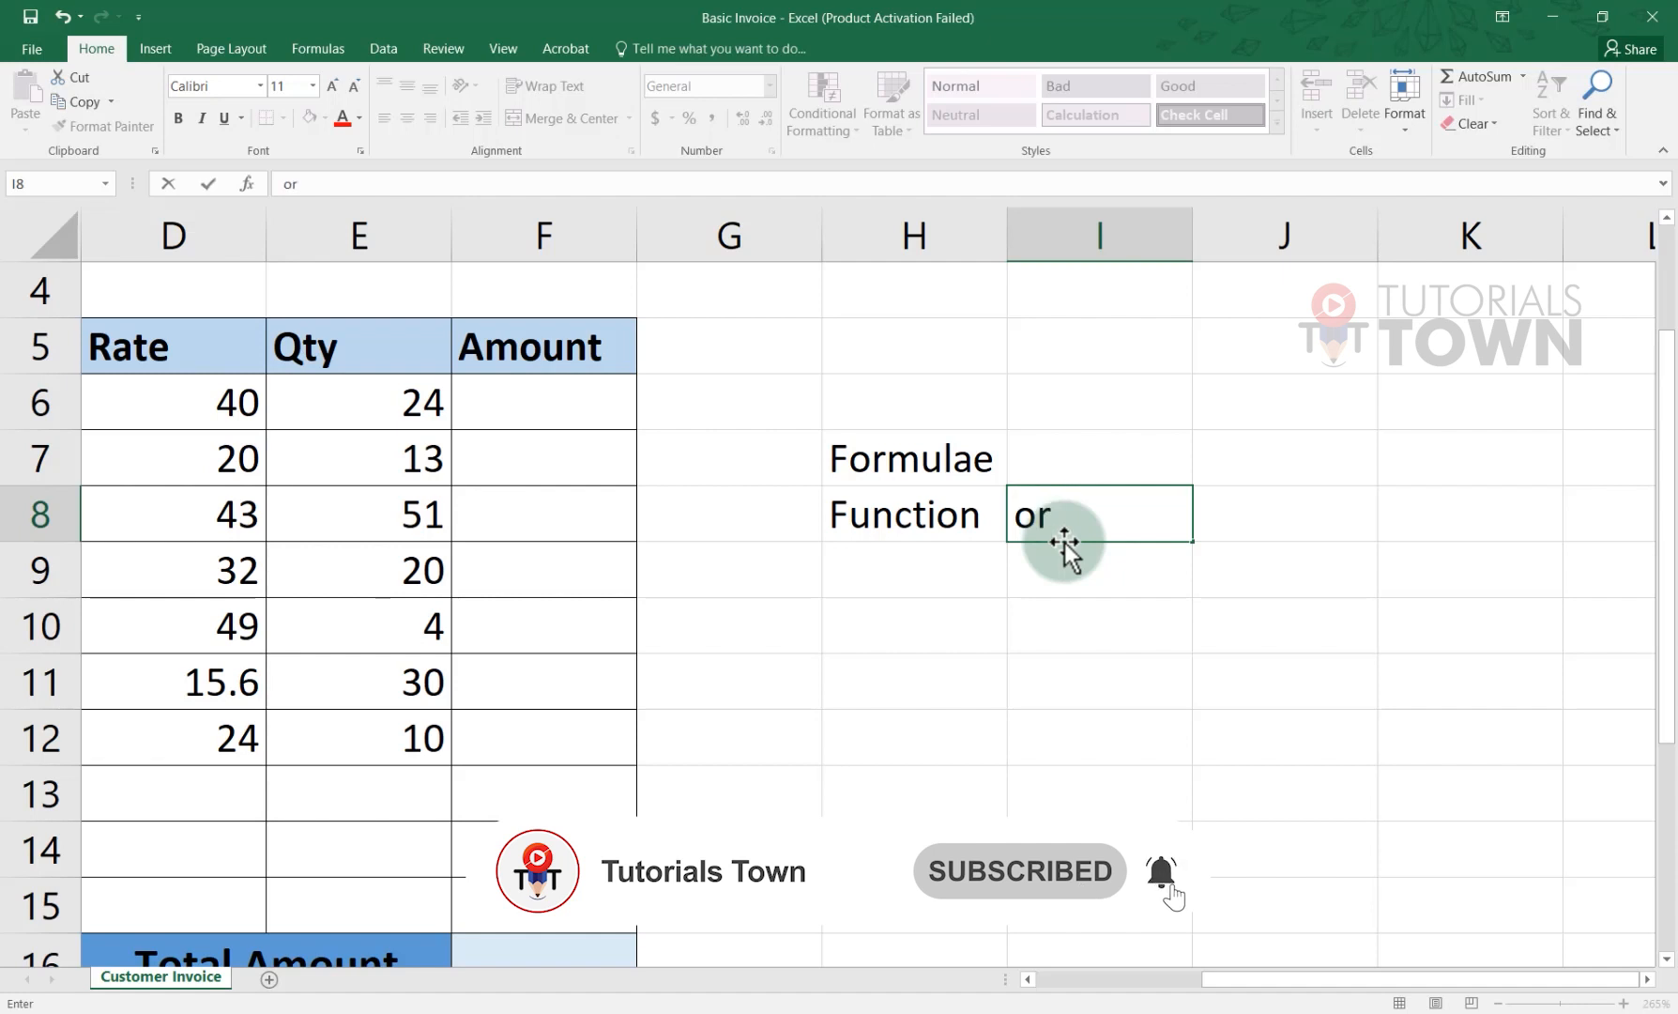
pyautogui.press('BackSpace')
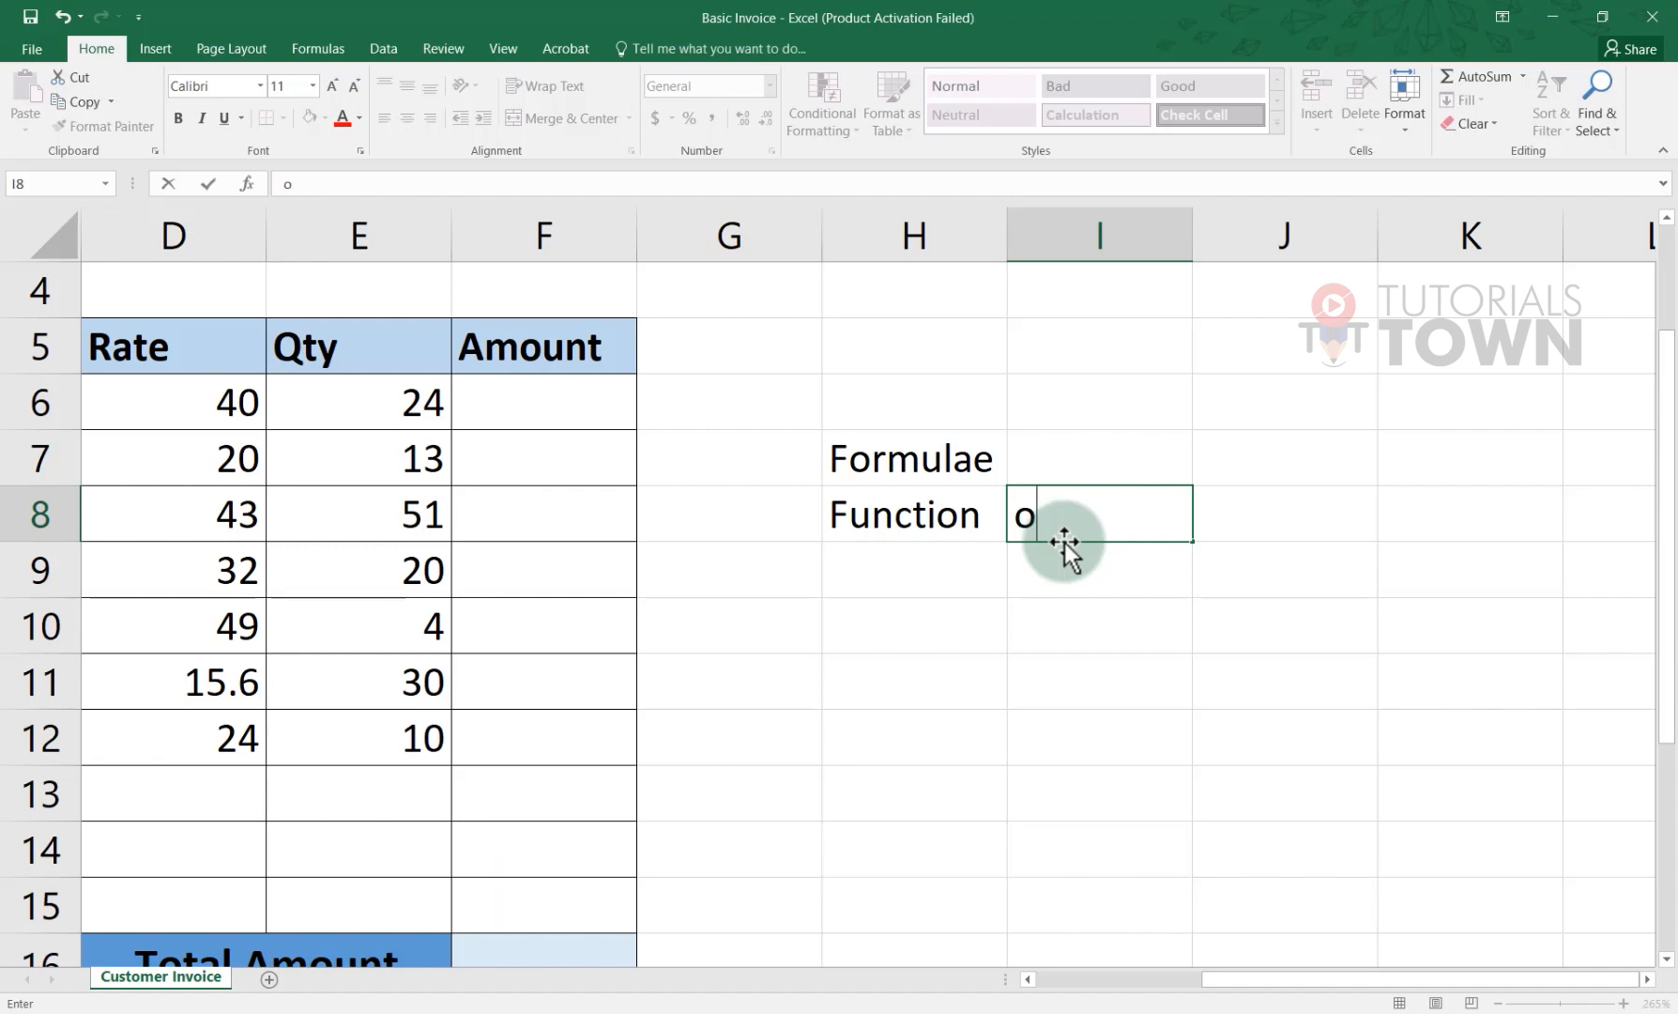
pyautogui.press('BackSpace')
pyautogui.press('Escape')
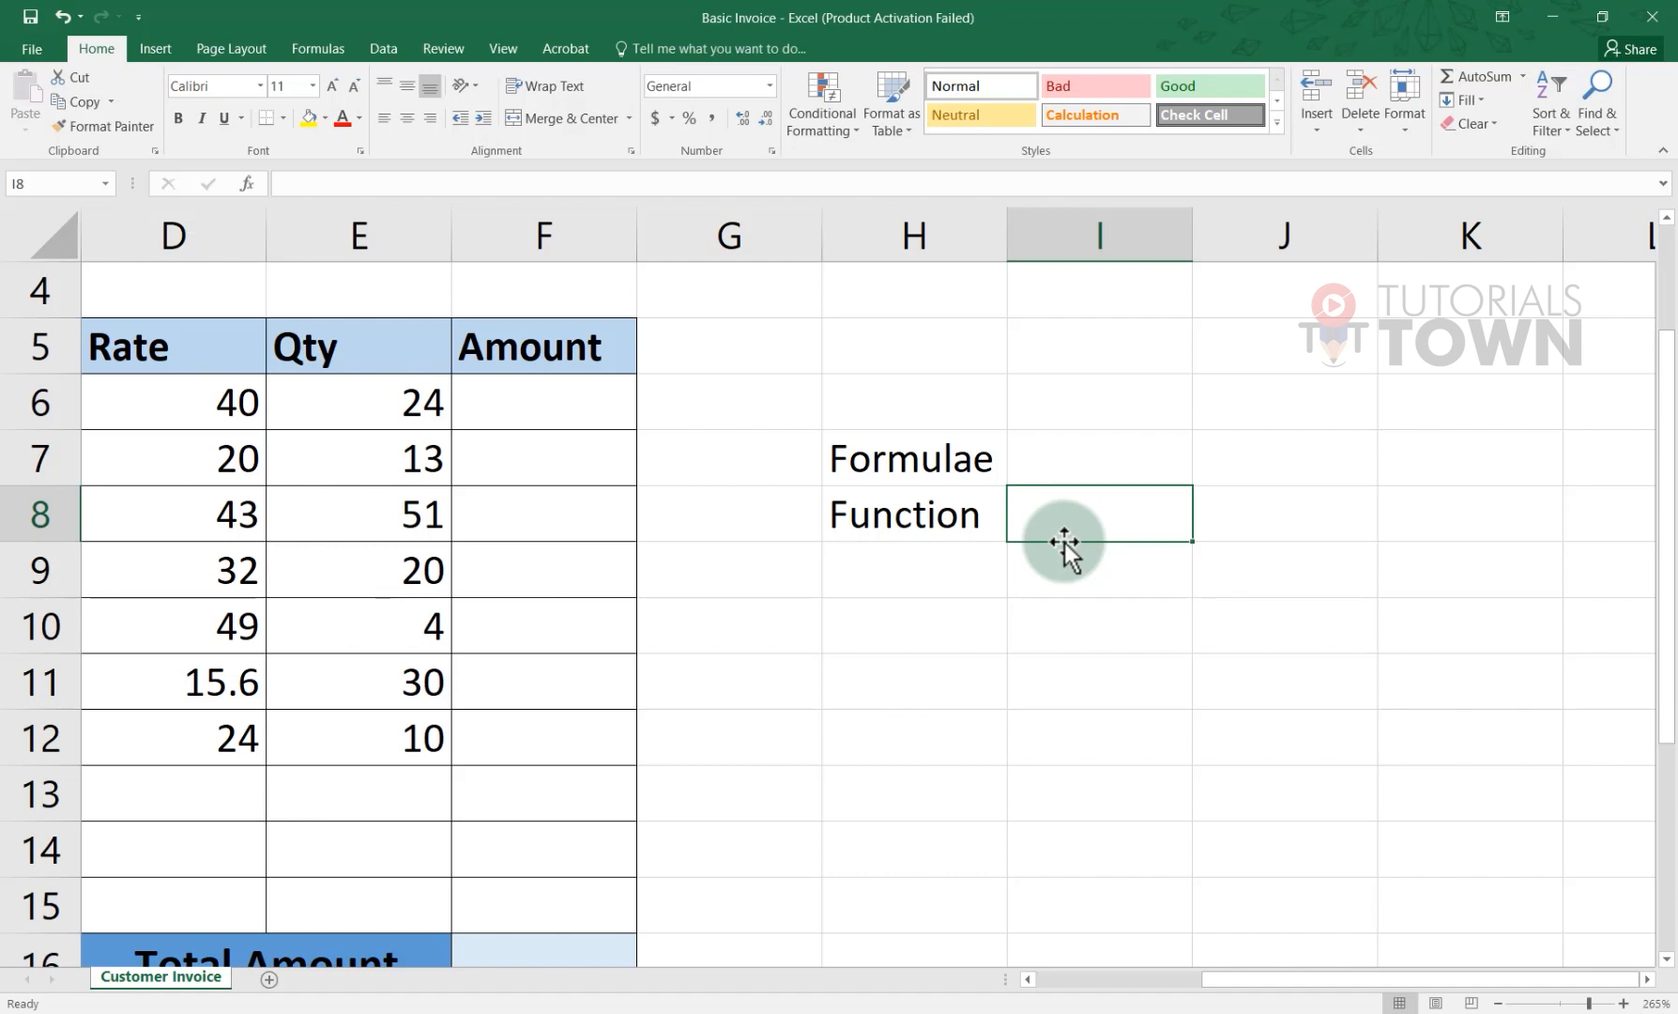
# Step: Delete the Formulae and Function labels by clearing cells H7:H9 beside the invoice table
pyautogui.keyDown('ctrl'); pyautogui.scroll(-3, 734, 674); pyautogui.keyUp('ctrl')
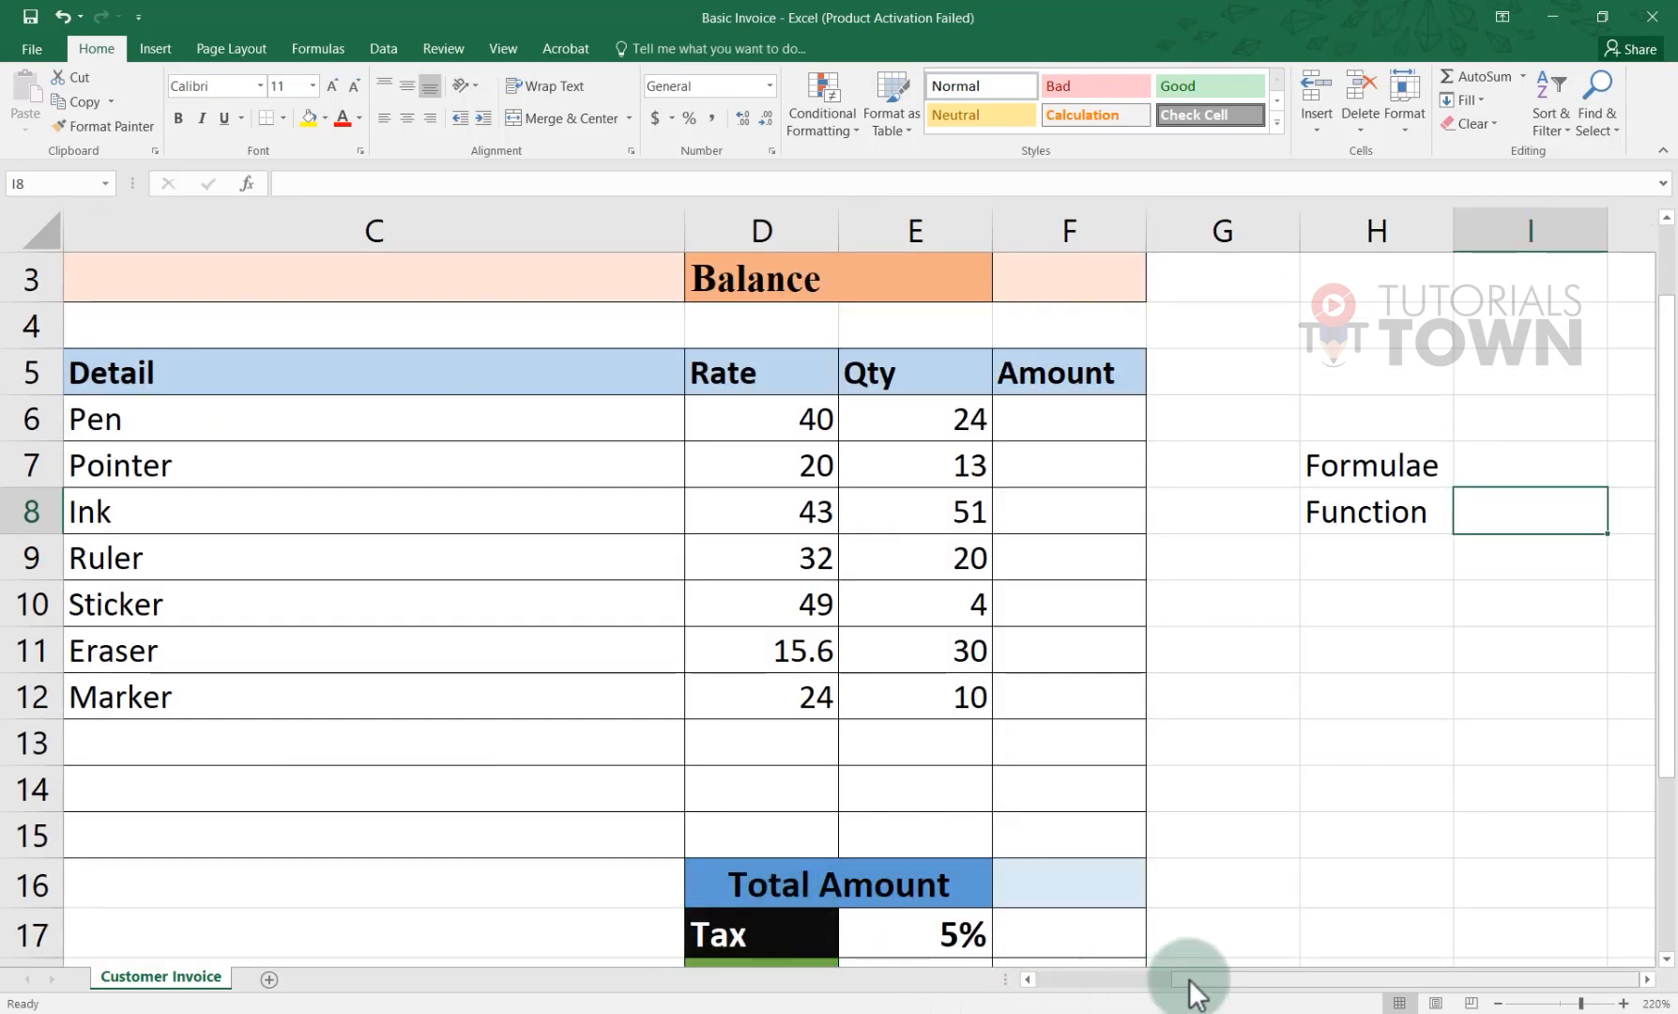
pyautogui.moveTo(1192, 990); pyautogui.dragTo(1063, 992)
pyautogui.keyDown('ctrl'); pyautogui.scroll(-1, 848, 668); pyautogui.keyUp('ctrl')
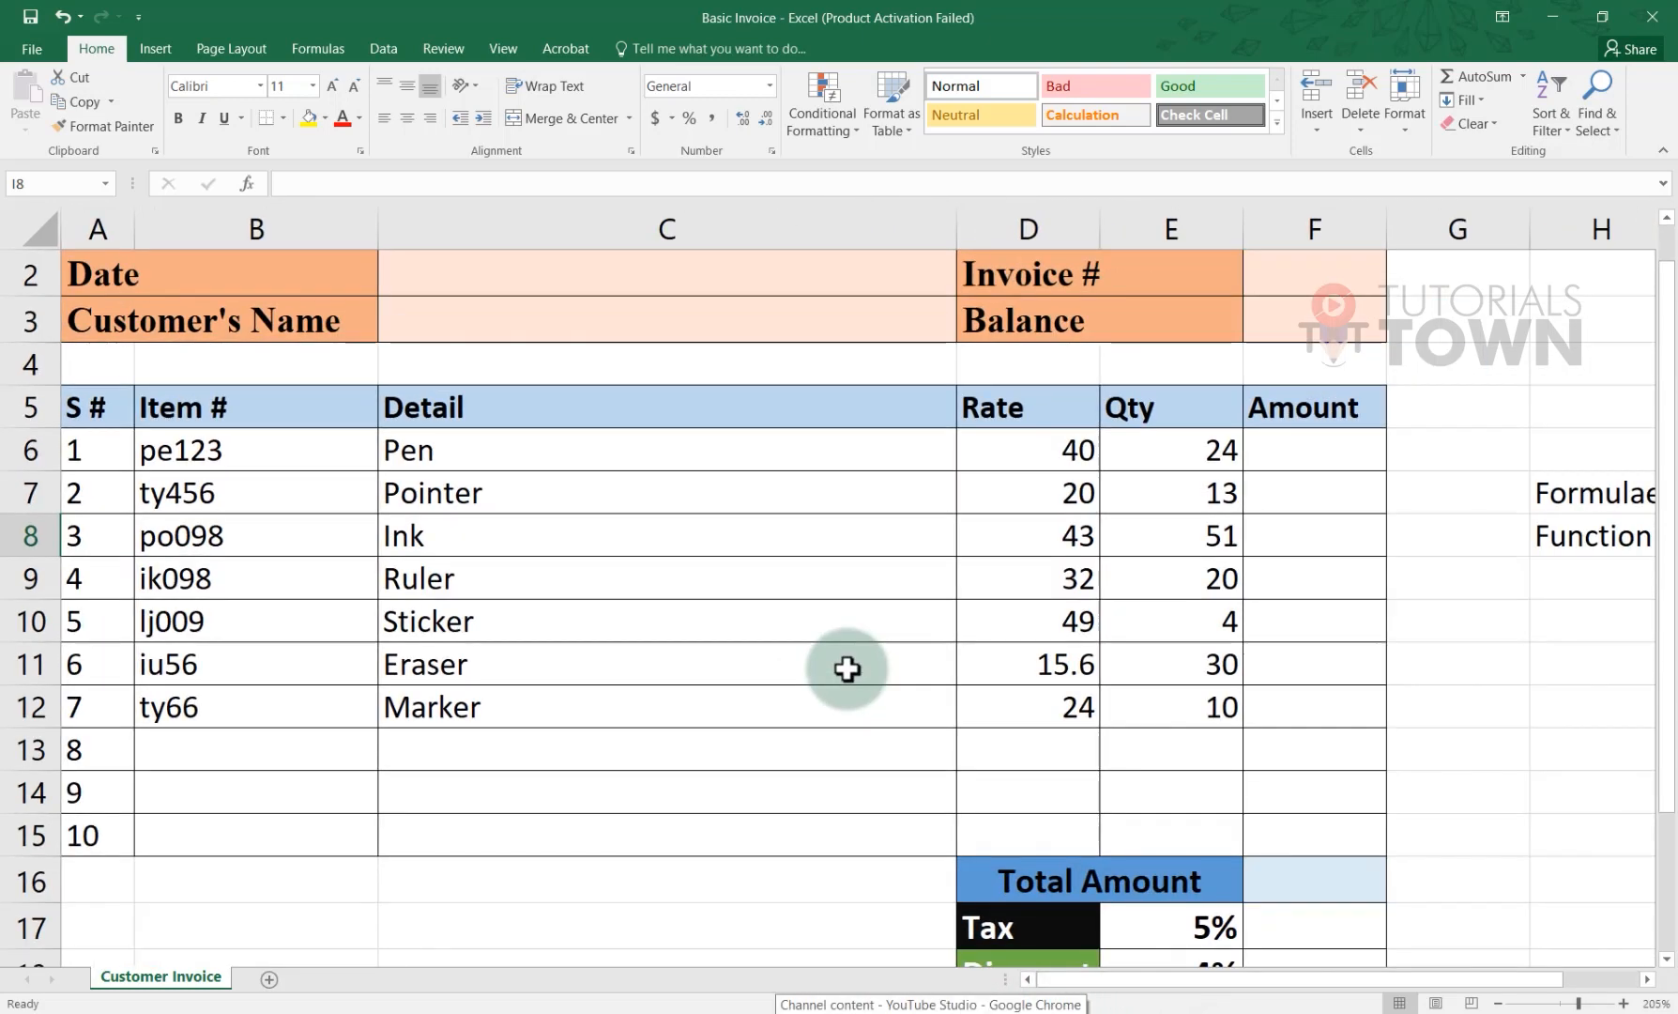
pyautogui.keyDown('ctrl'); pyautogui.scroll(-1, 848, 669); pyautogui.keyUp('ctrl')
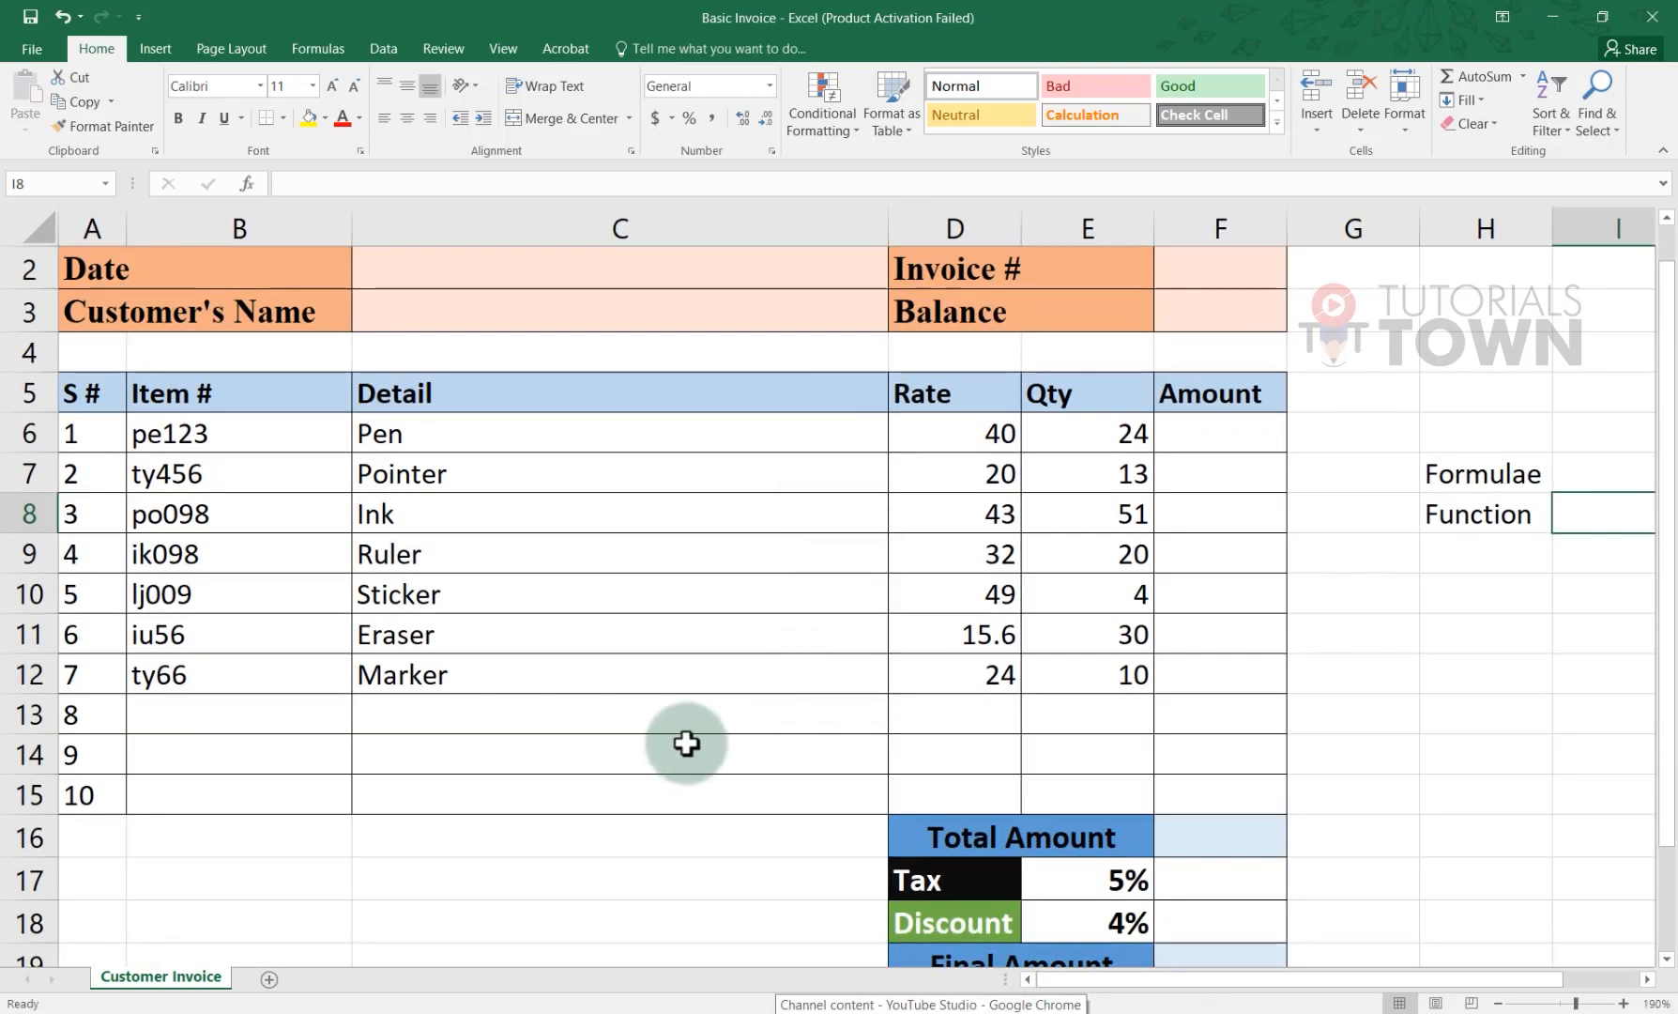
pyautogui.hscroll(1, 706, 738)
pyautogui.keyDown('ctrl'); pyautogui.scroll(-1, 706, 737); pyautogui.keyUp('ctrl')
pyautogui.hscroll(-1, 907, 525)
pyautogui.scroll(1, 601, 660)
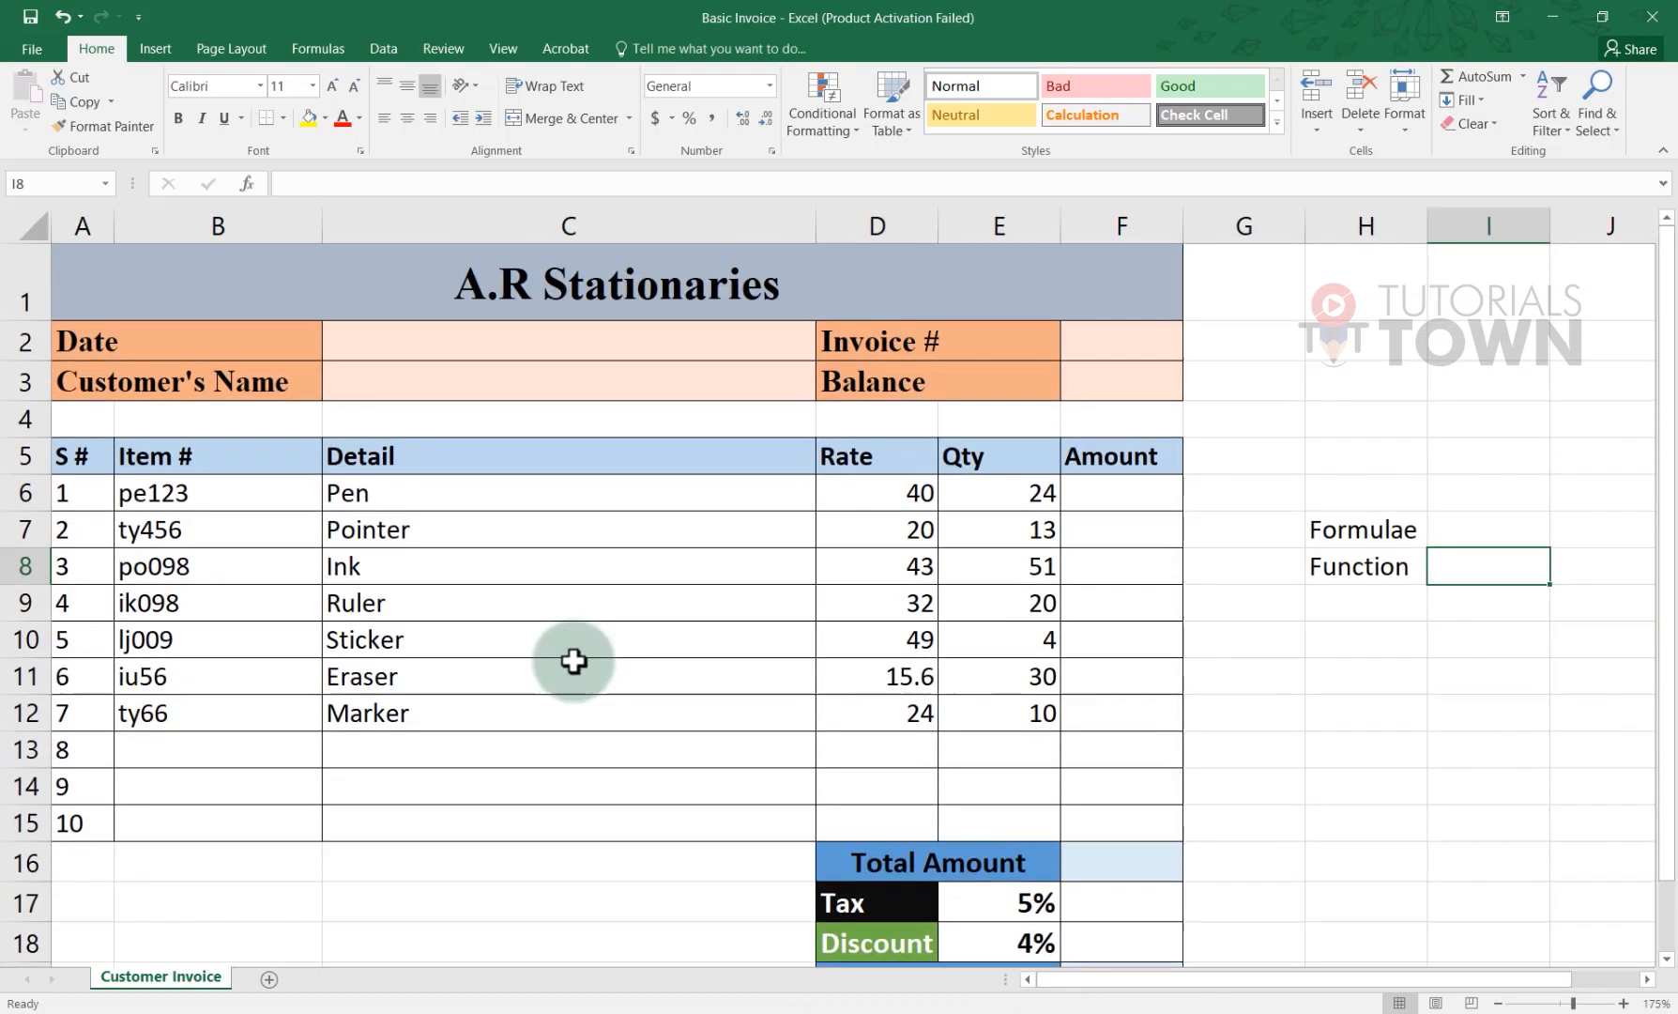
pyautogui.keyDown('ctrl'); pyautogui.scroll(-1, 612, 659); pyautogui.keyUp('ctrl')
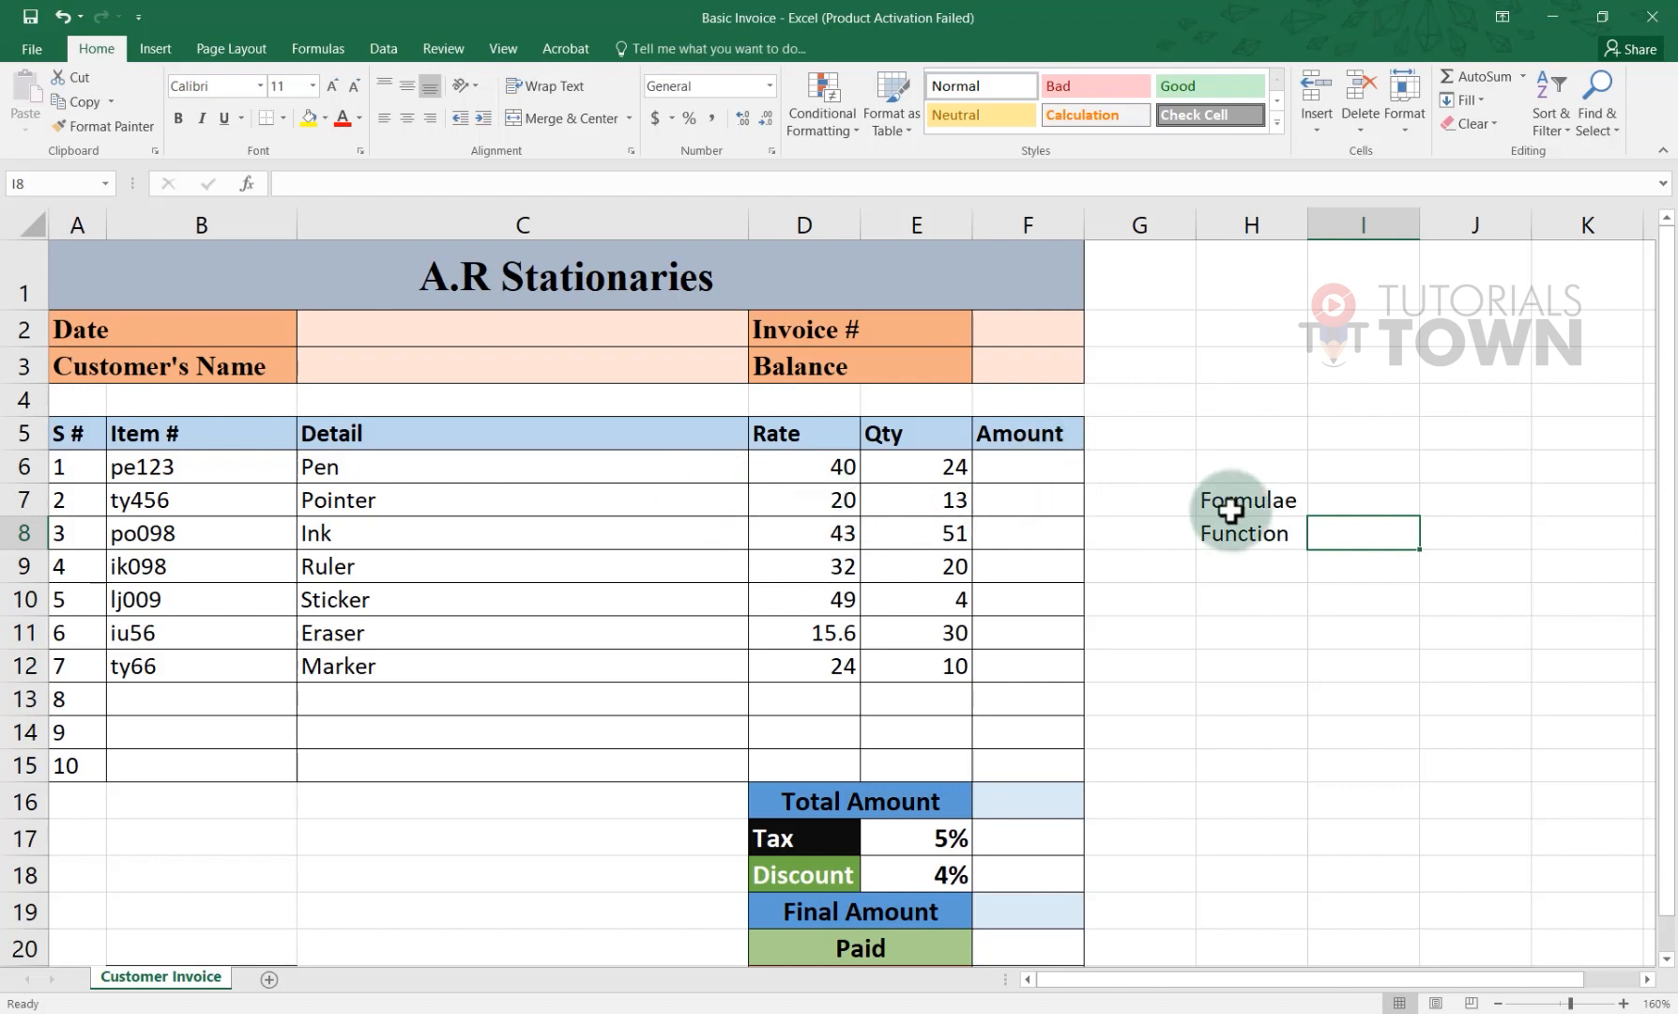
pyautogui.moveTo(1230, 510); pyautogui.dragTo(1259, 536)
pyautogui.press('Delete')
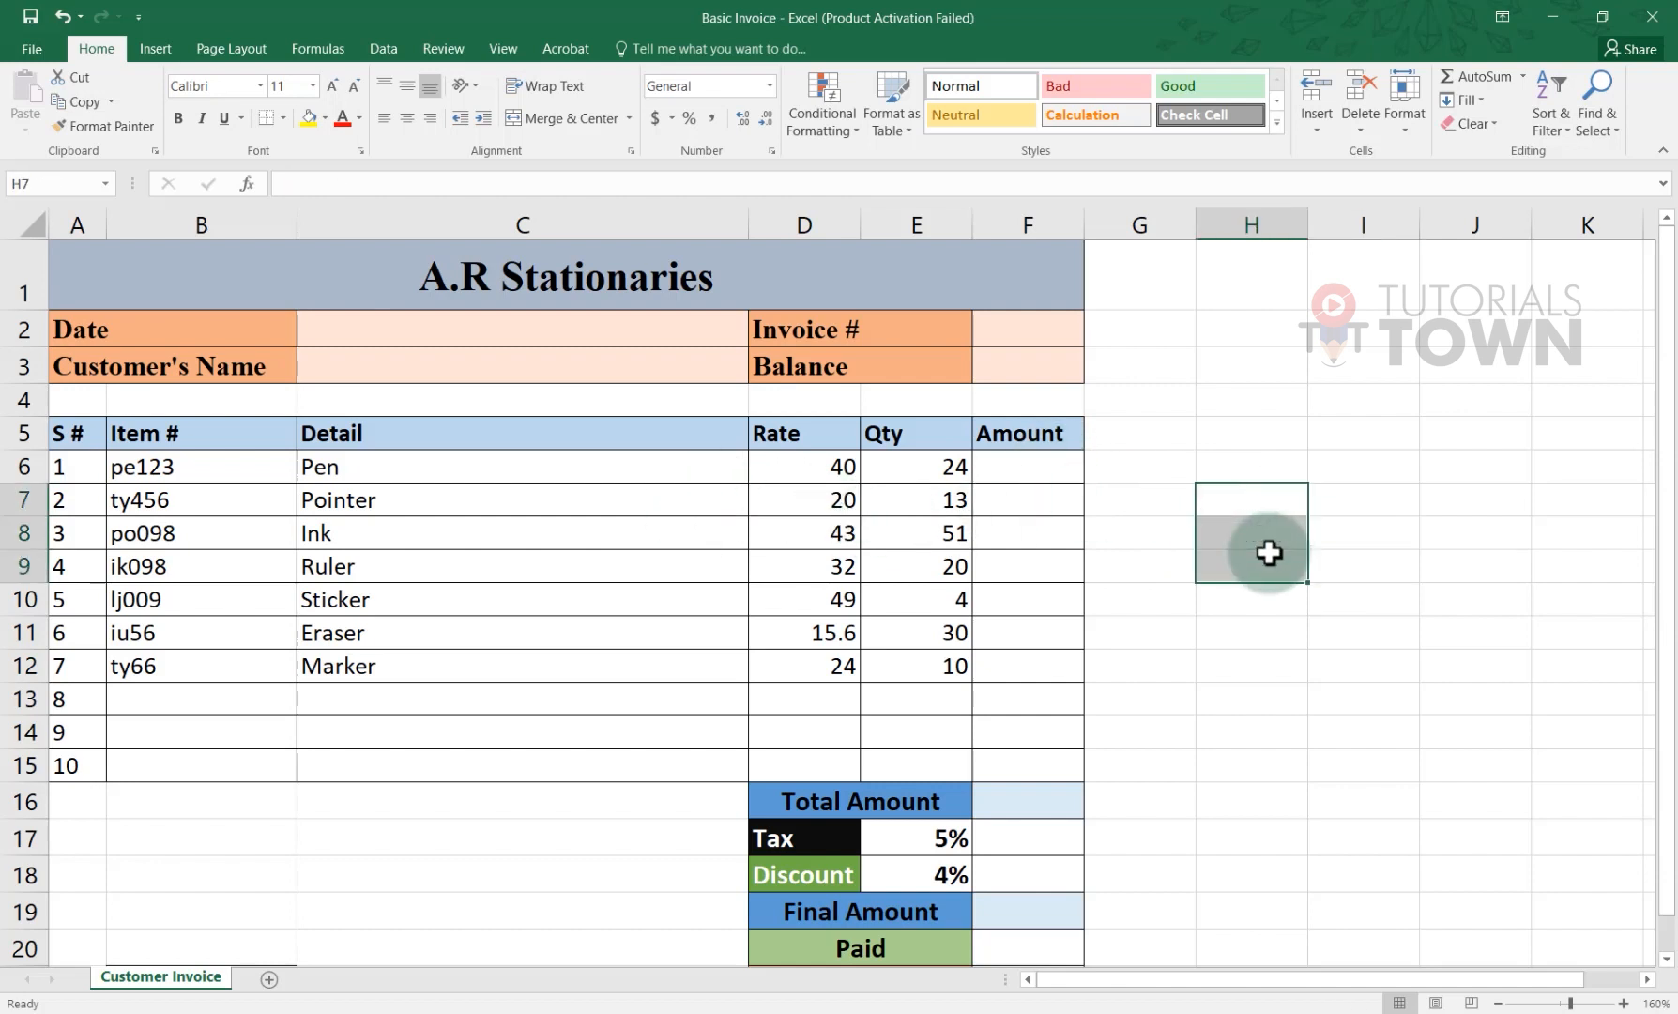
# Step: Examine the Rate, Qty and Amount cells of the Pen row in the invoice table
pyautogui.click(907, 465)
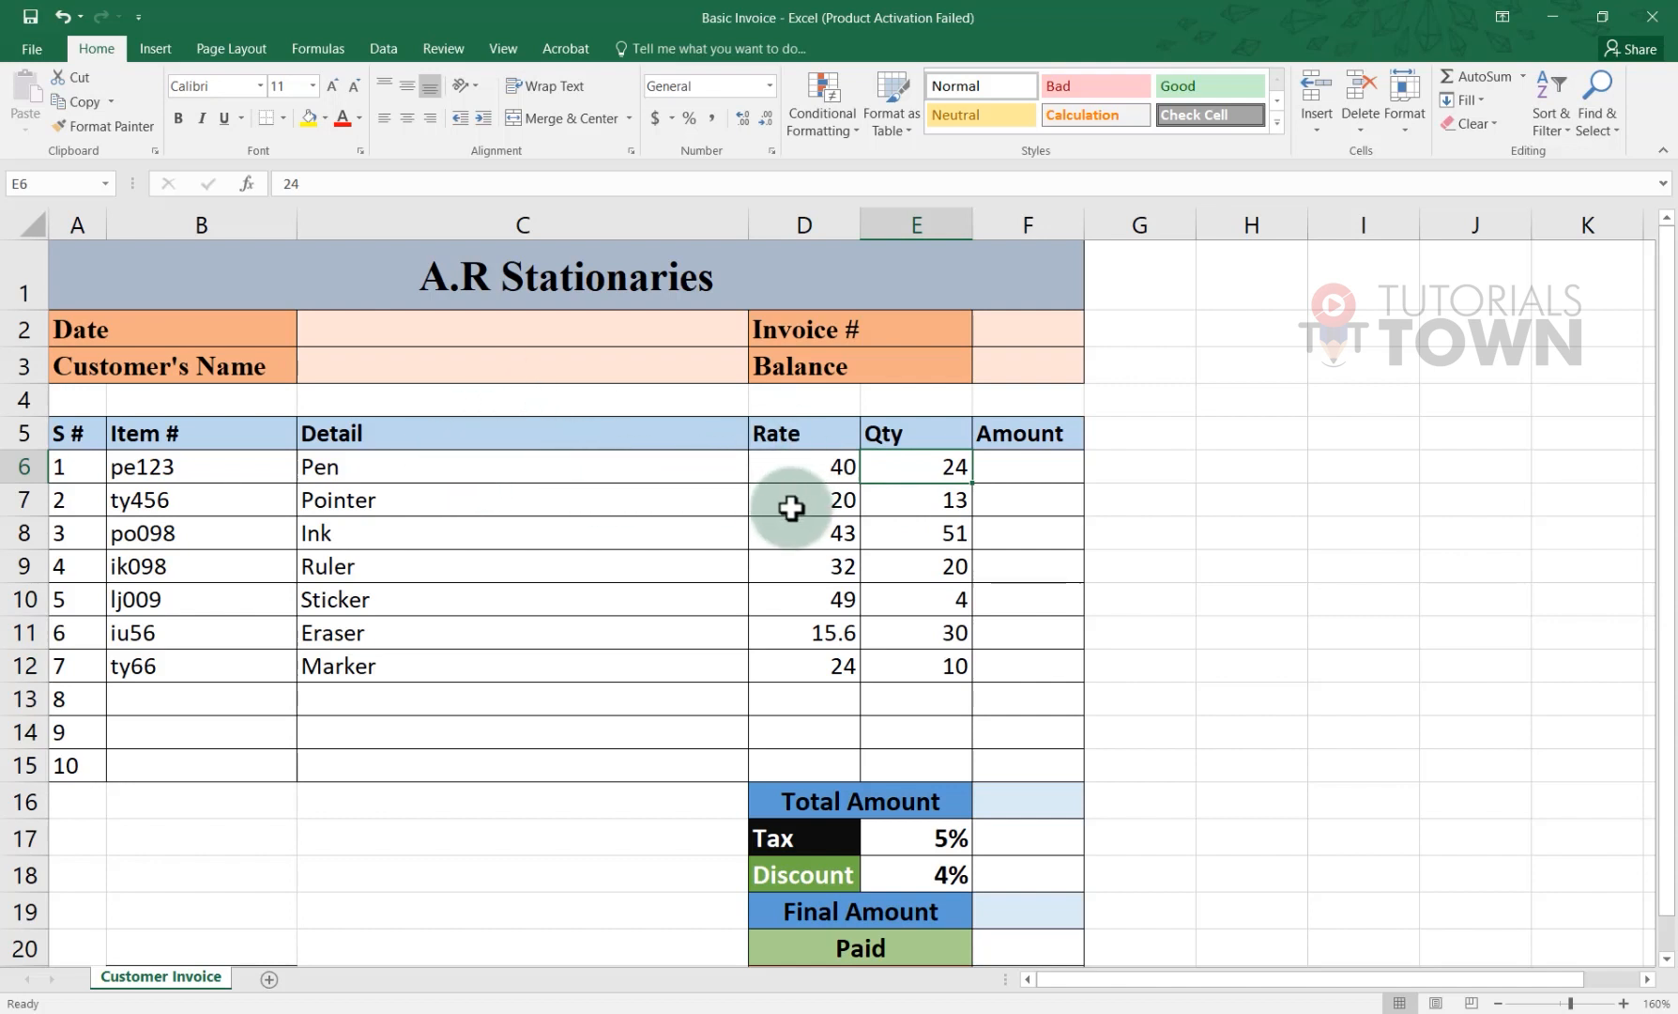
pyautogui.click(794, 436)
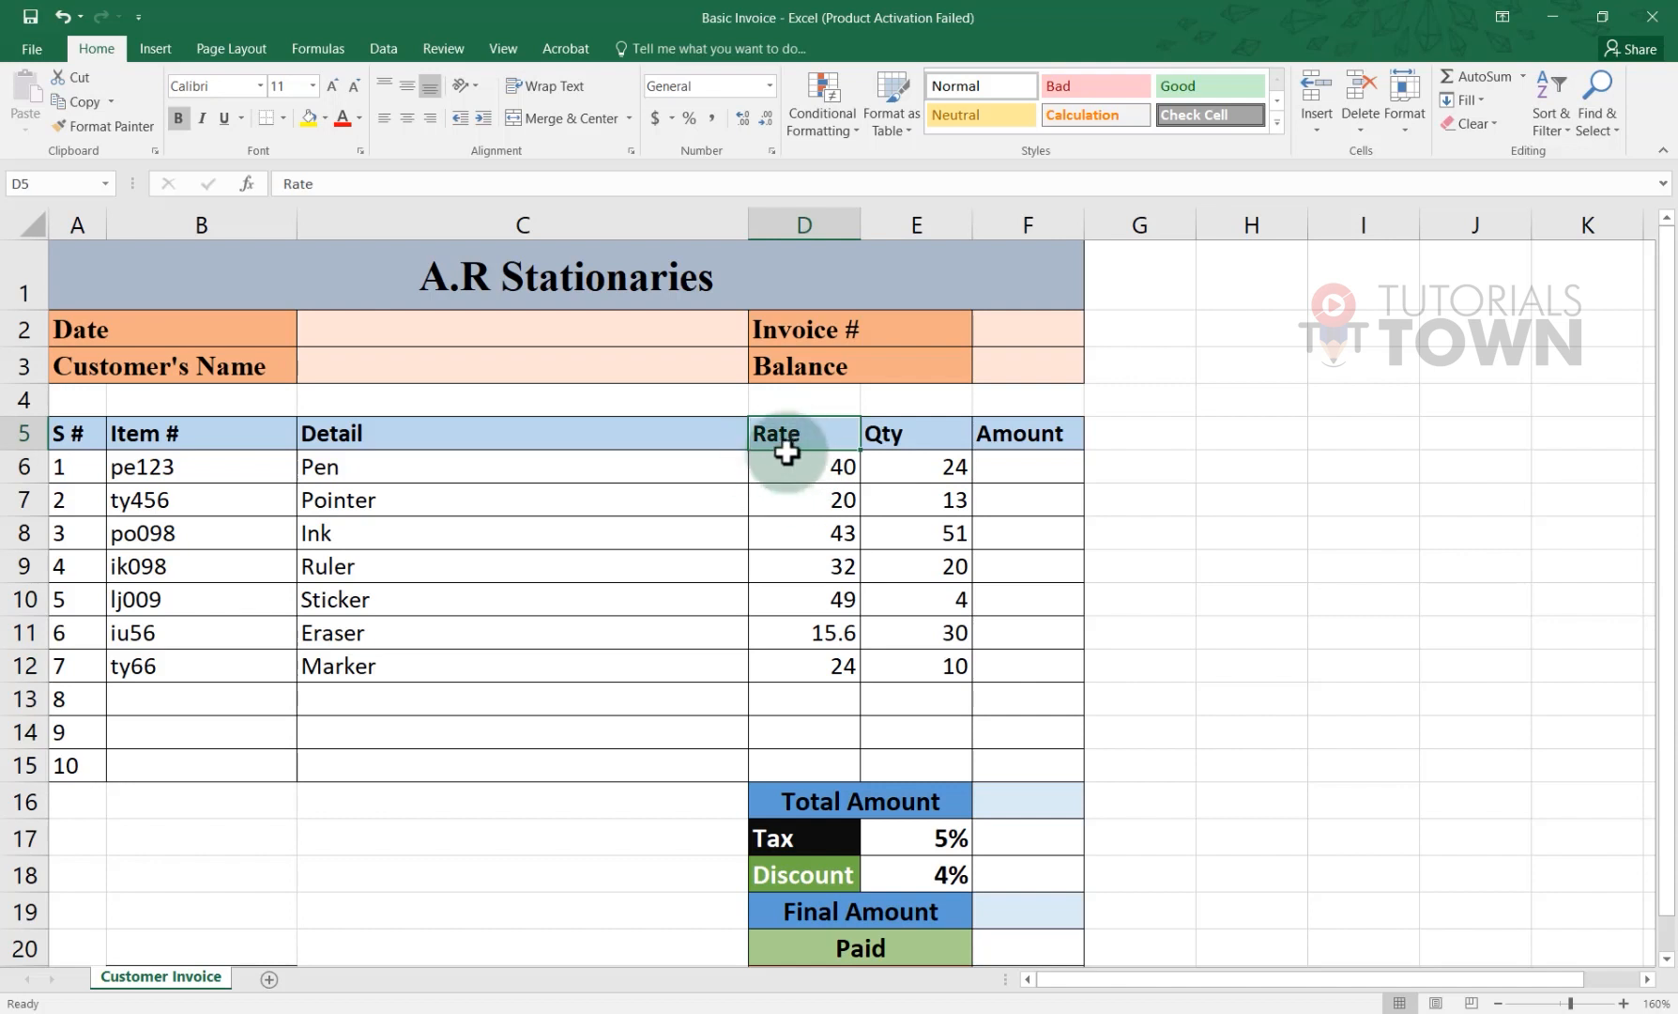
pyautogui.click(344, 458)
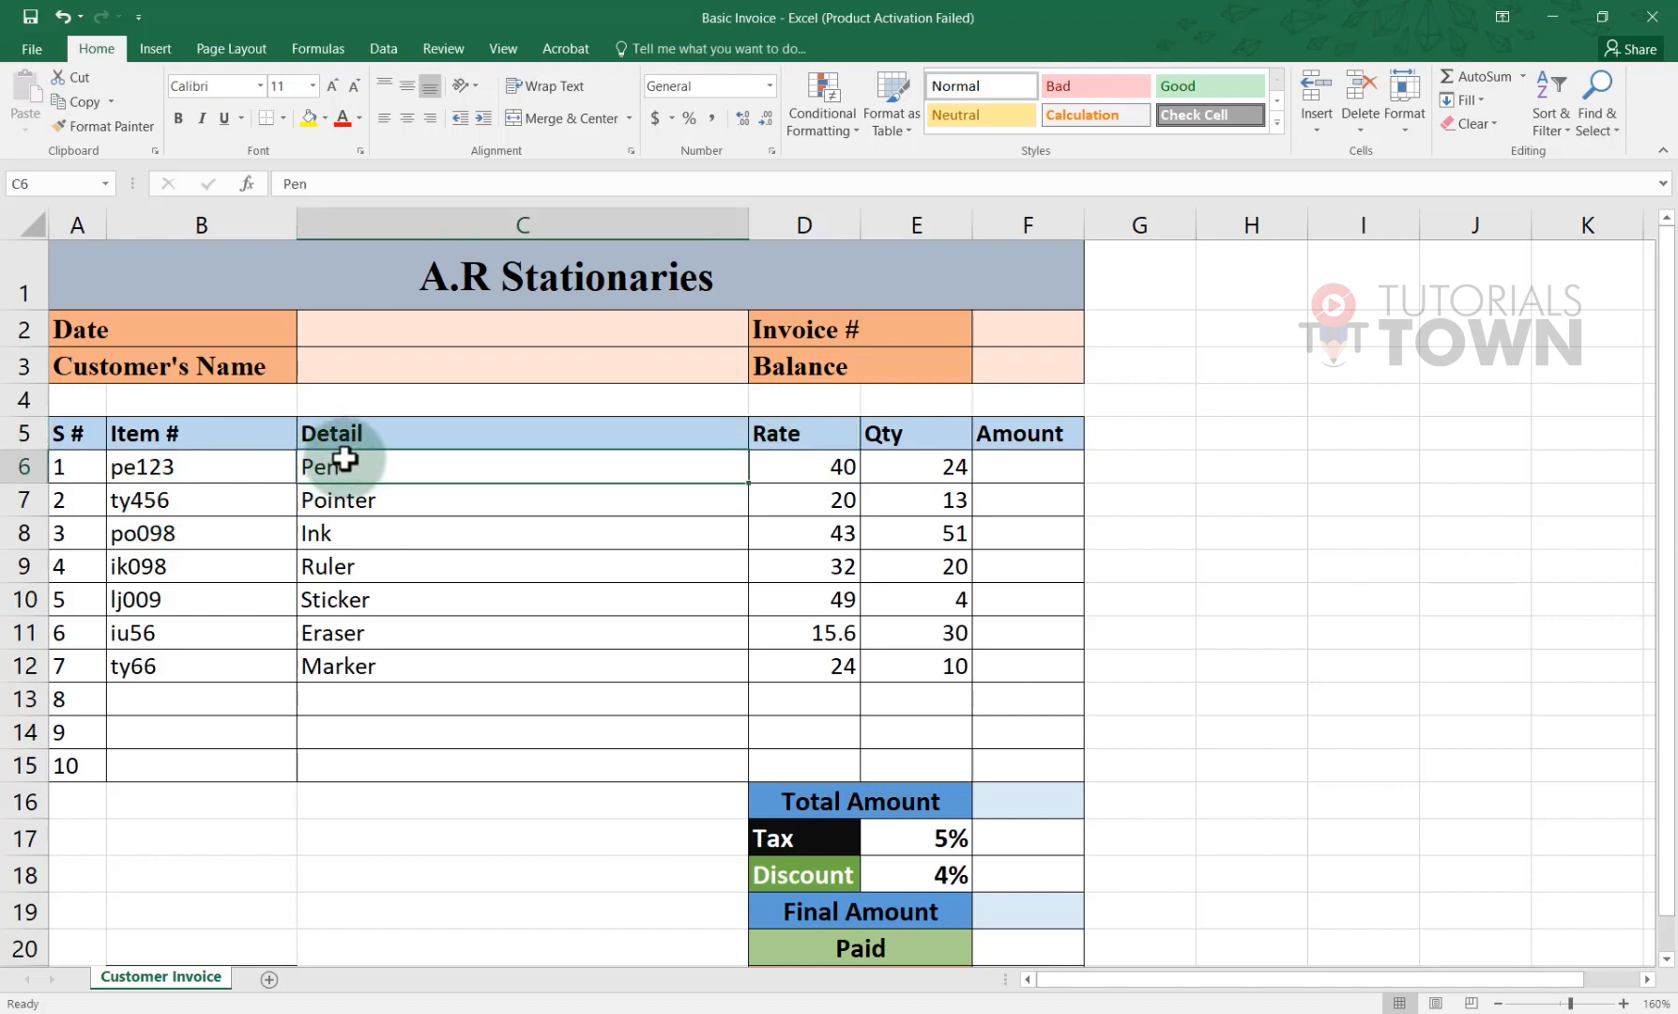
pyautogui.click(813, 467)
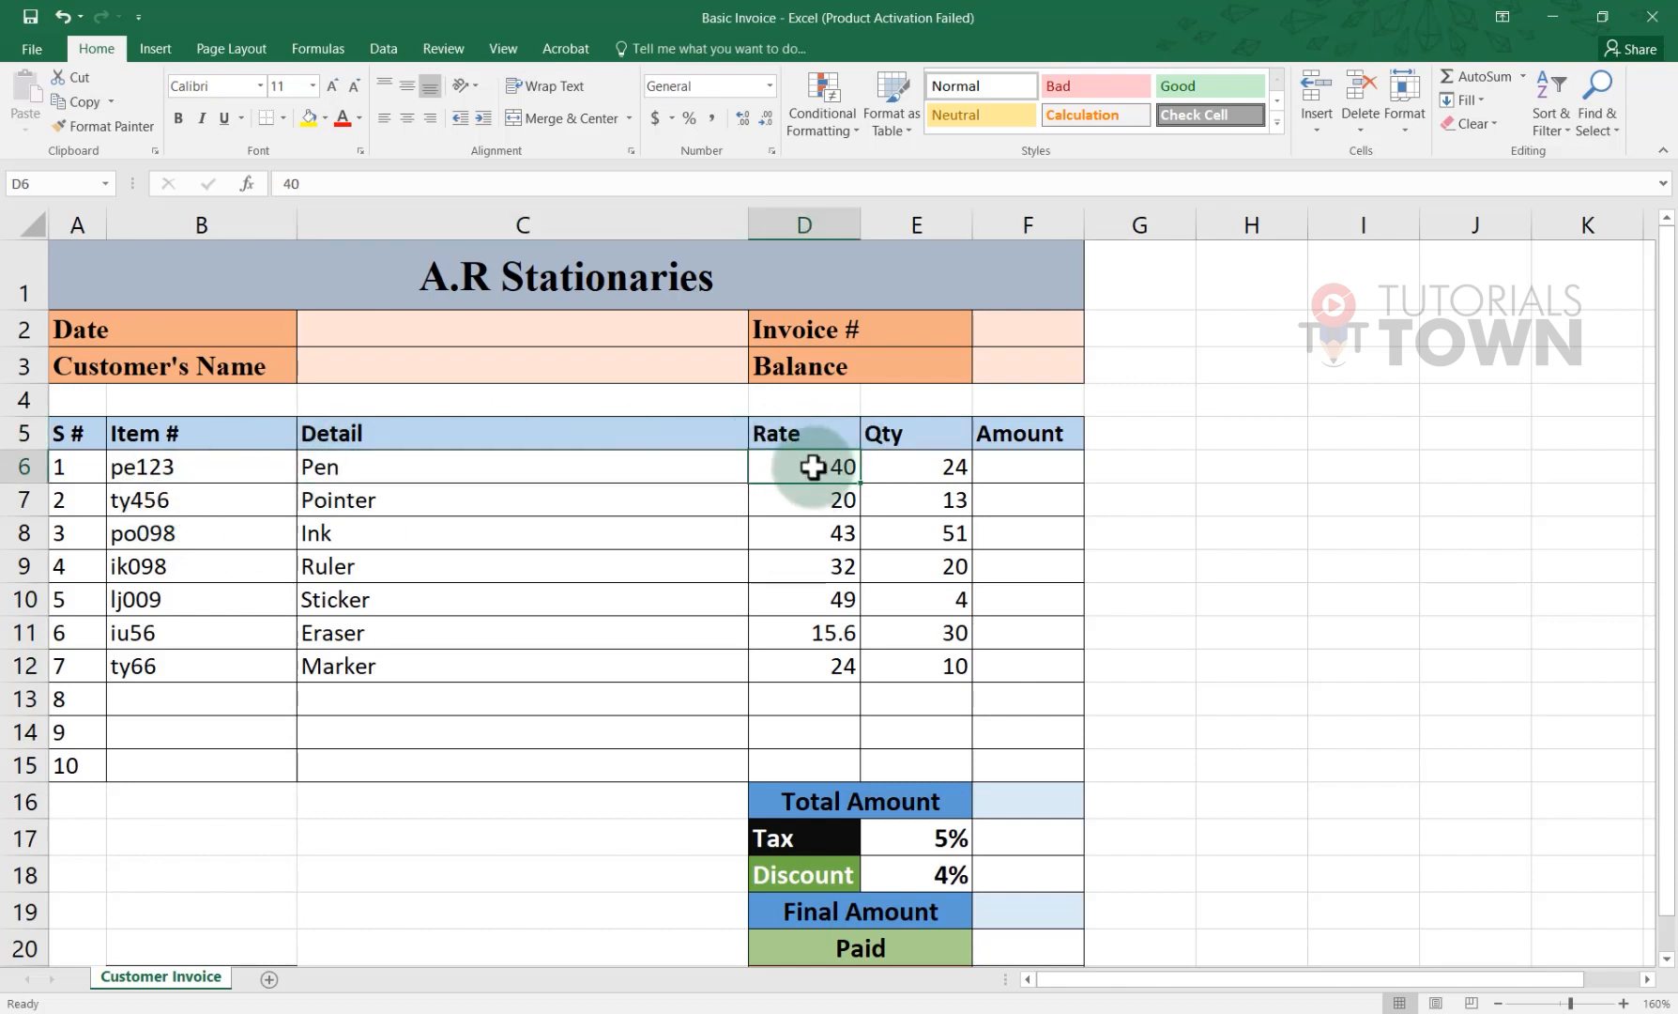
pyautogui.click(889, 467)
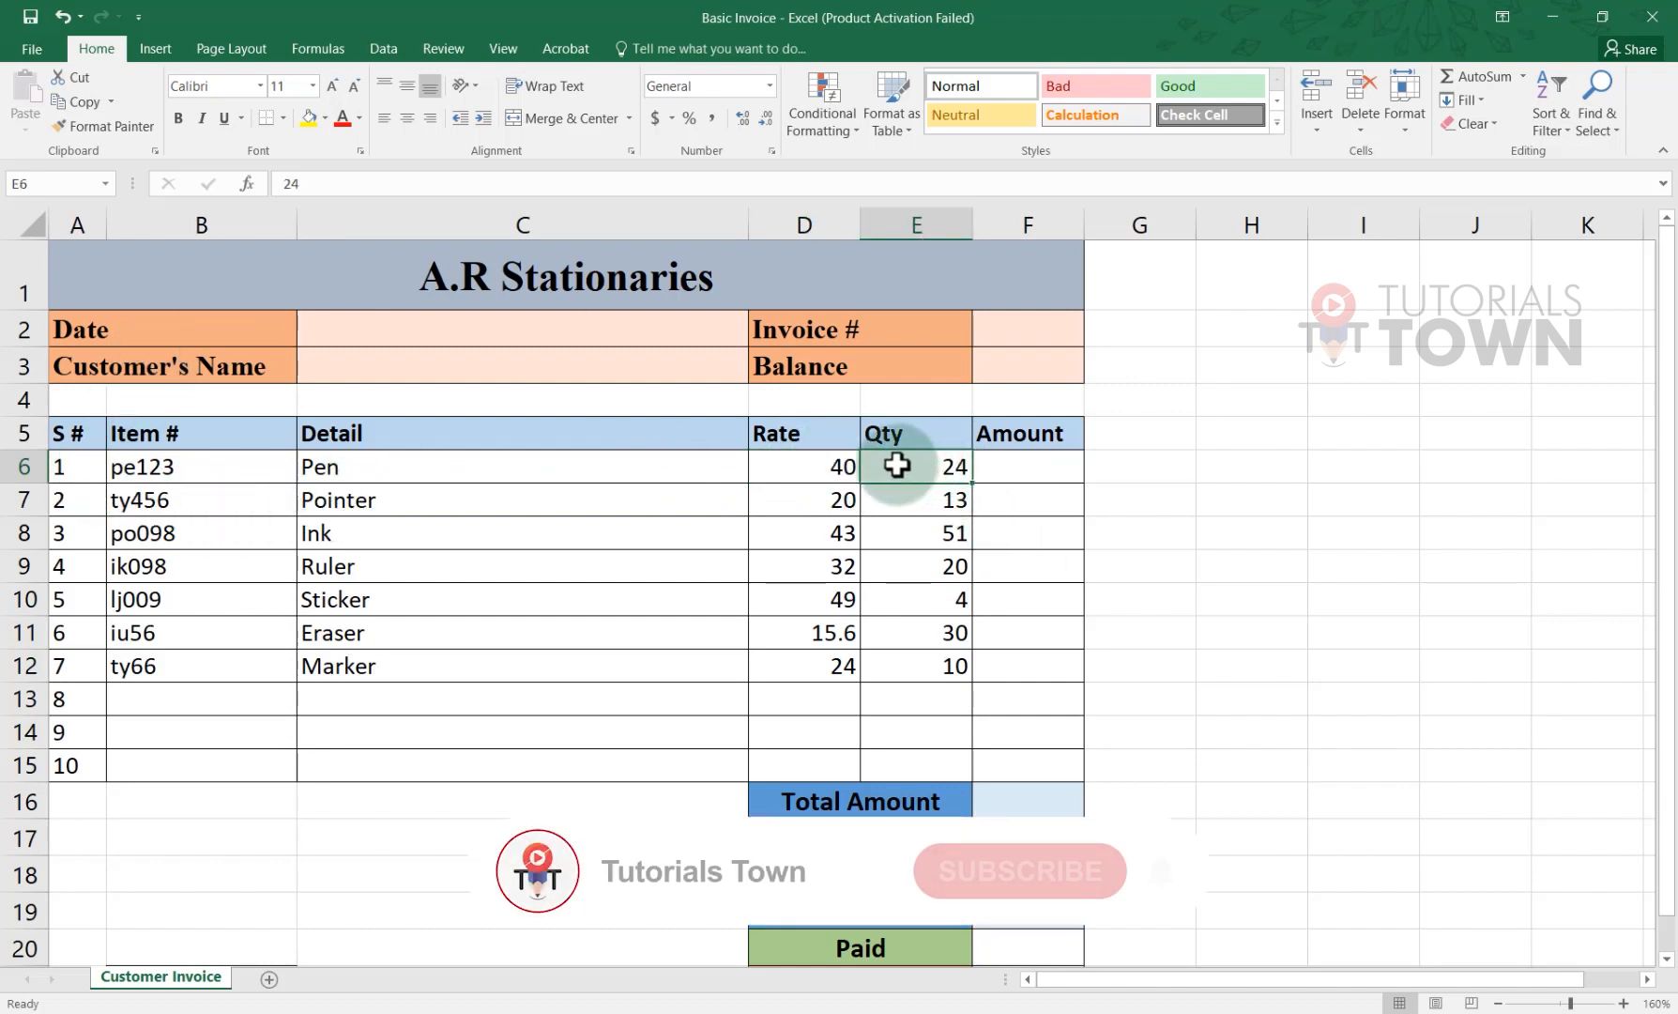
pyautogui.click(1008, 480)
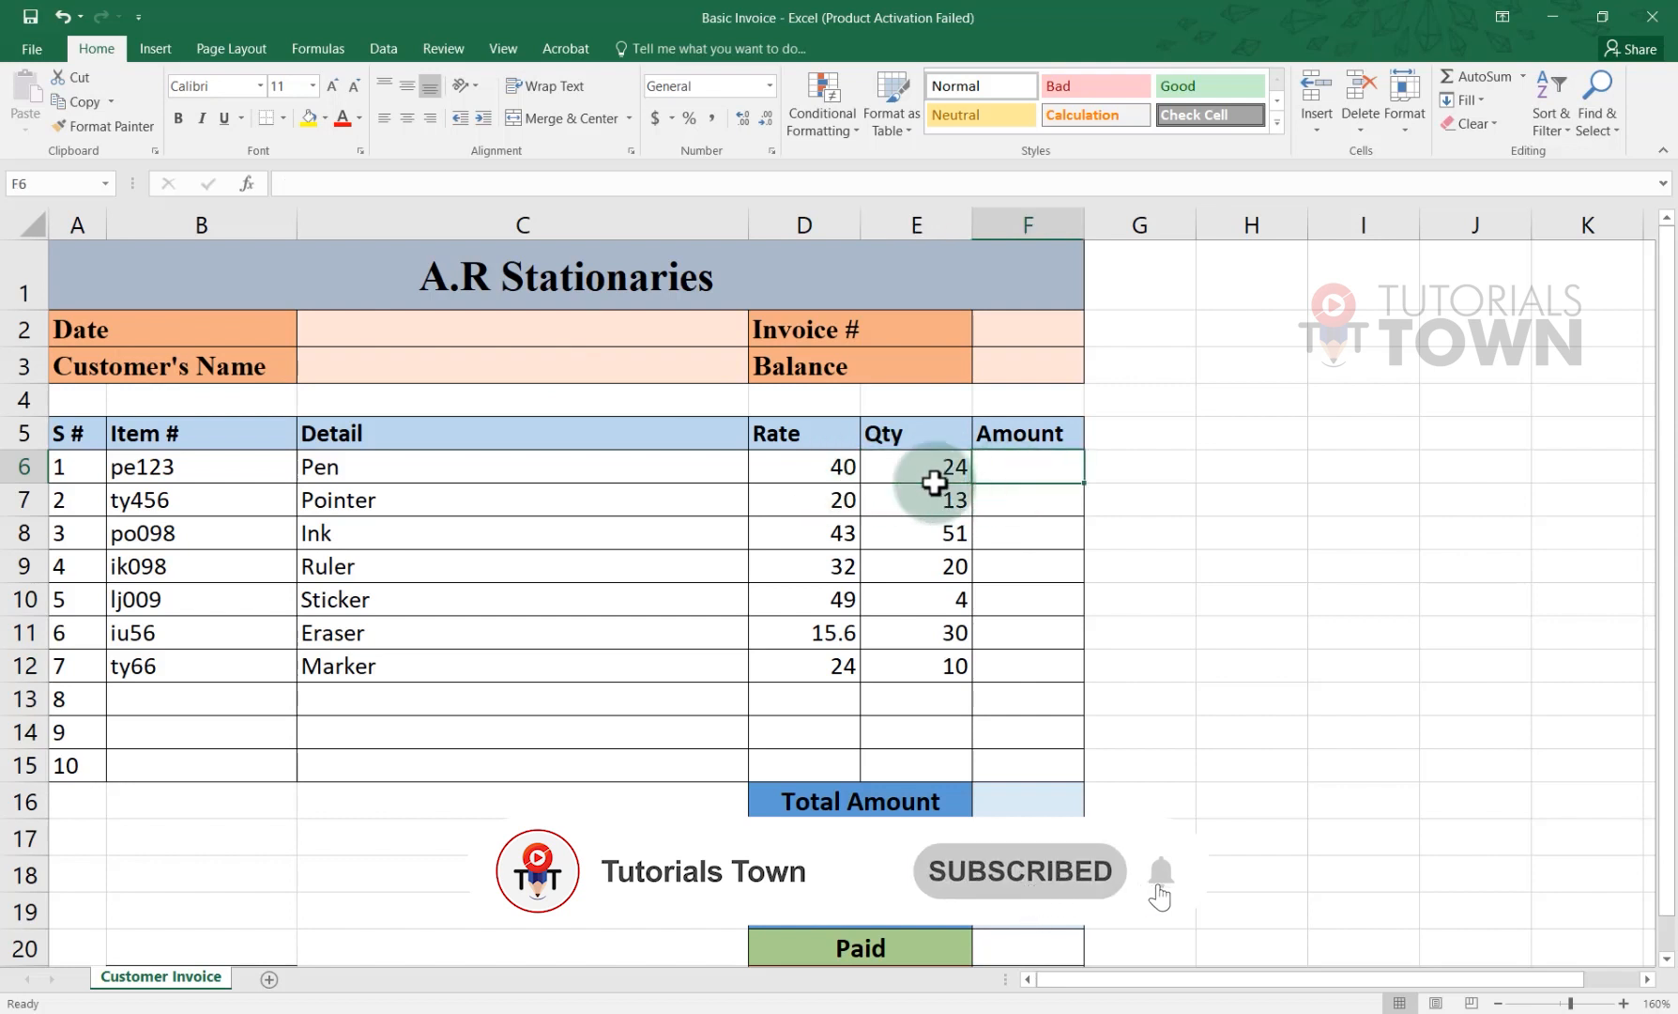
pyautogui.click(779, 463)
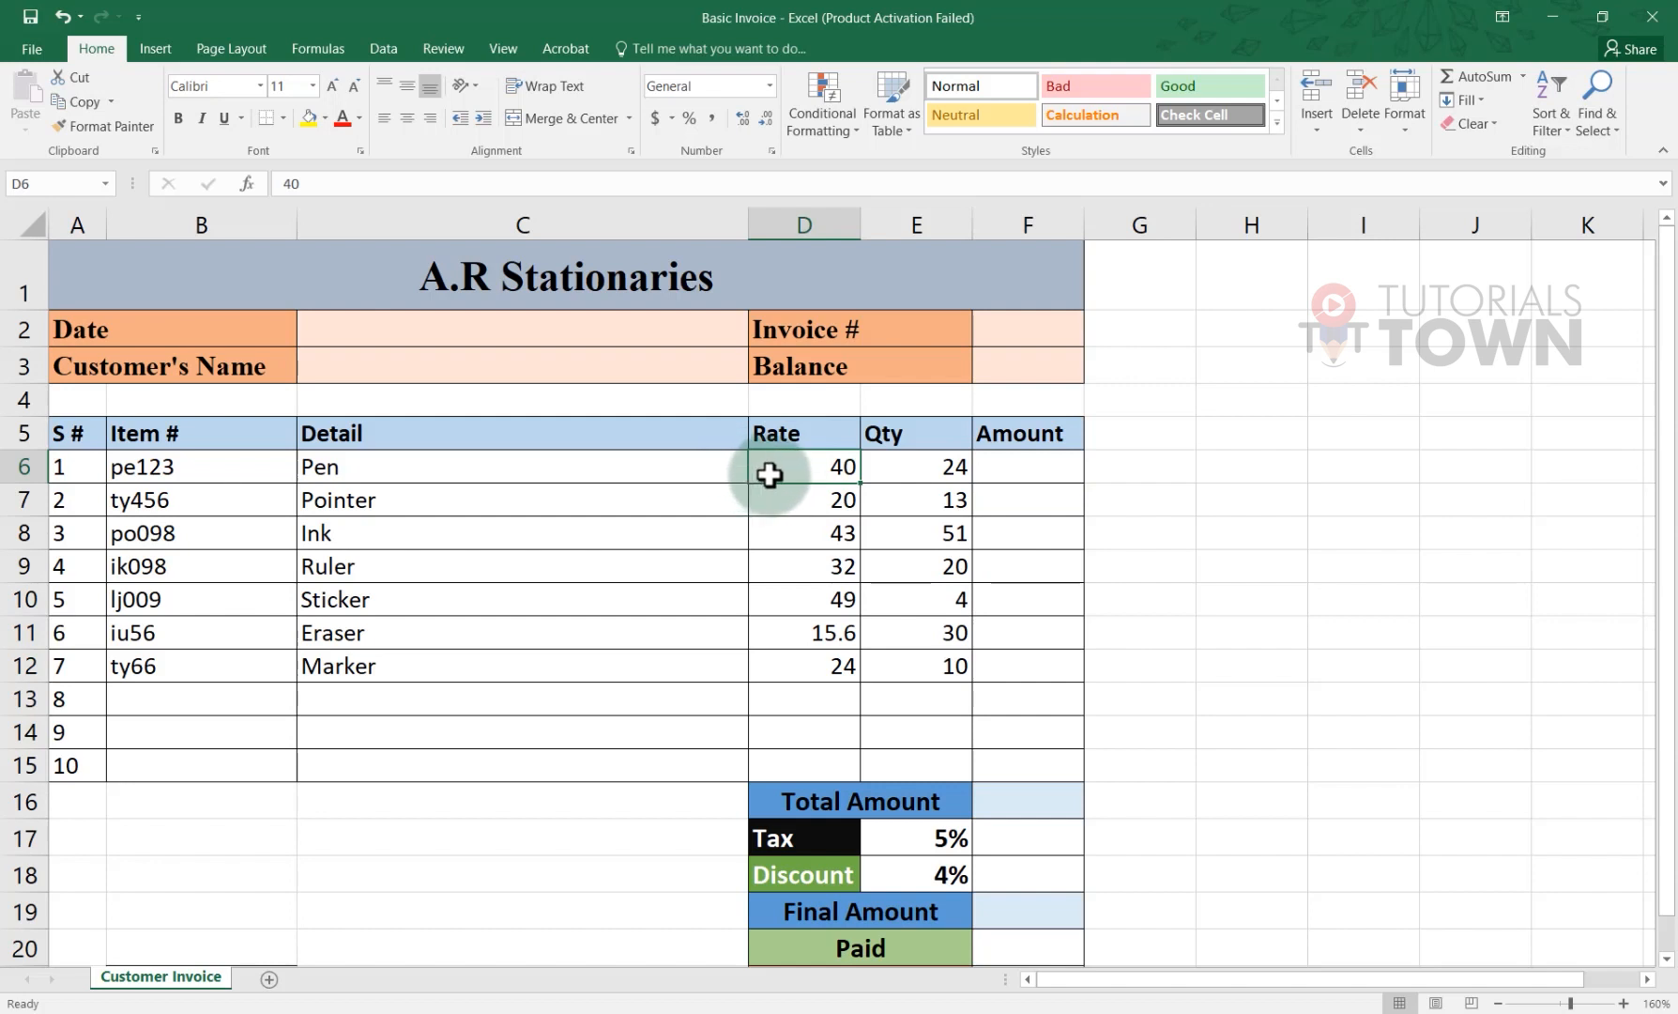
pyautogui.click(928, 469)
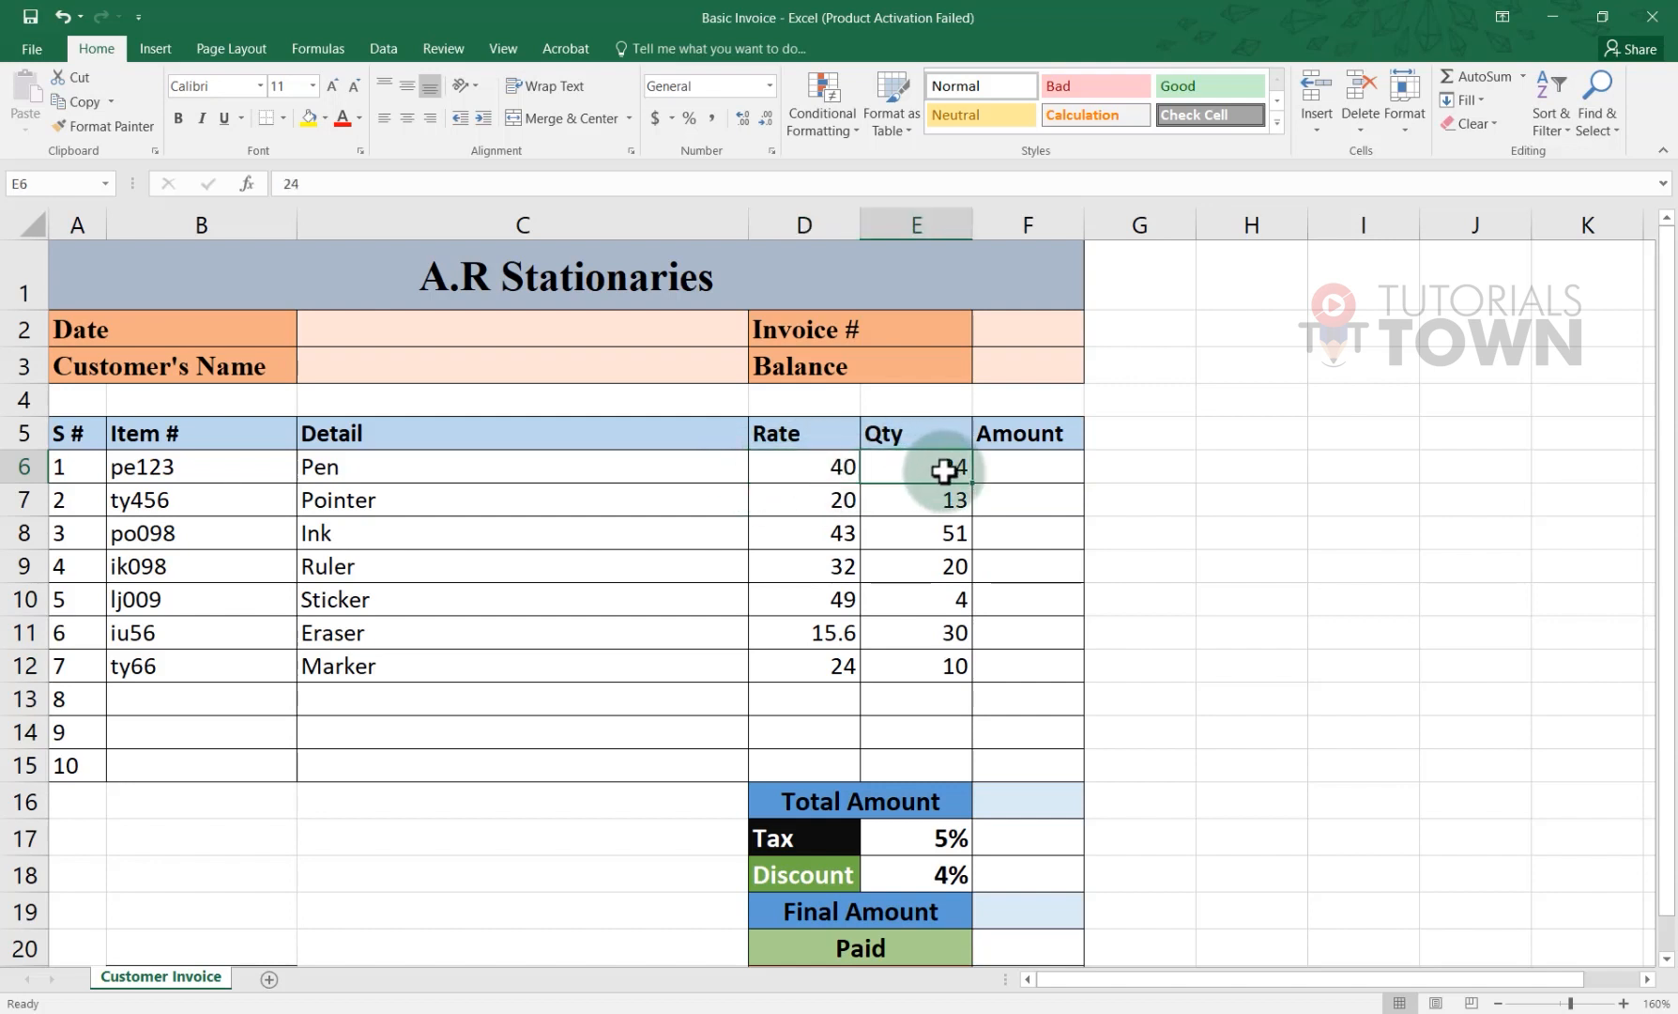
pyautogui.click(1010, 470)
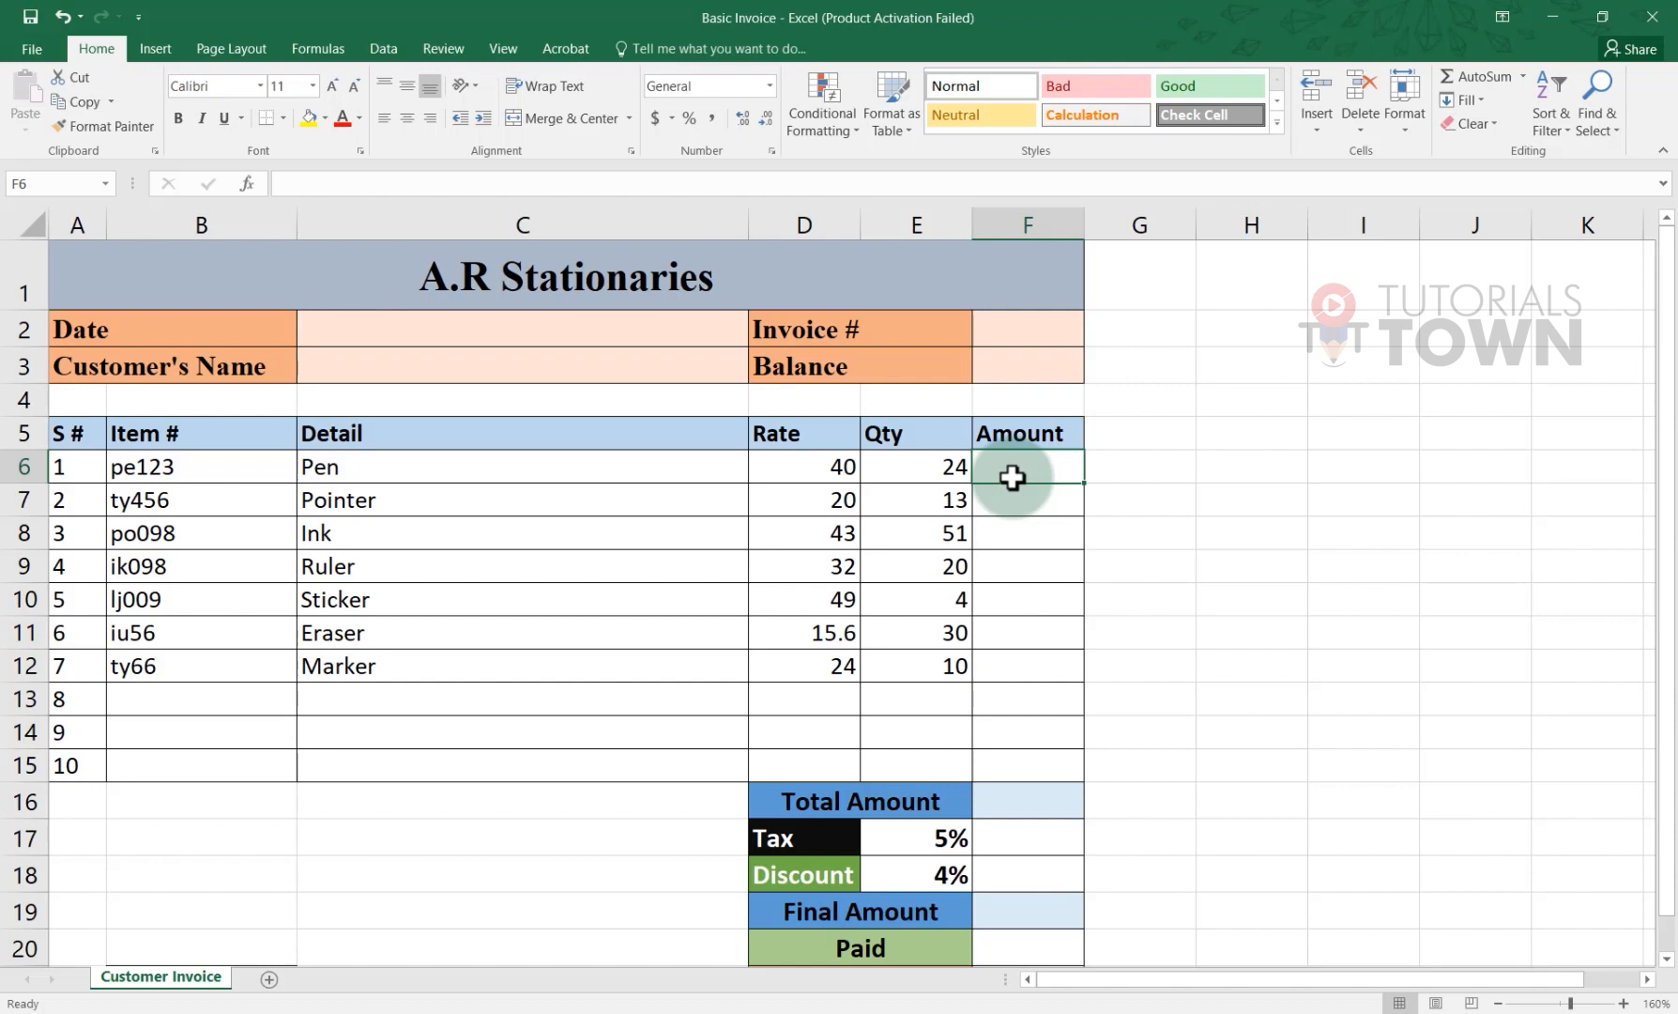
pyautogui.write('=')
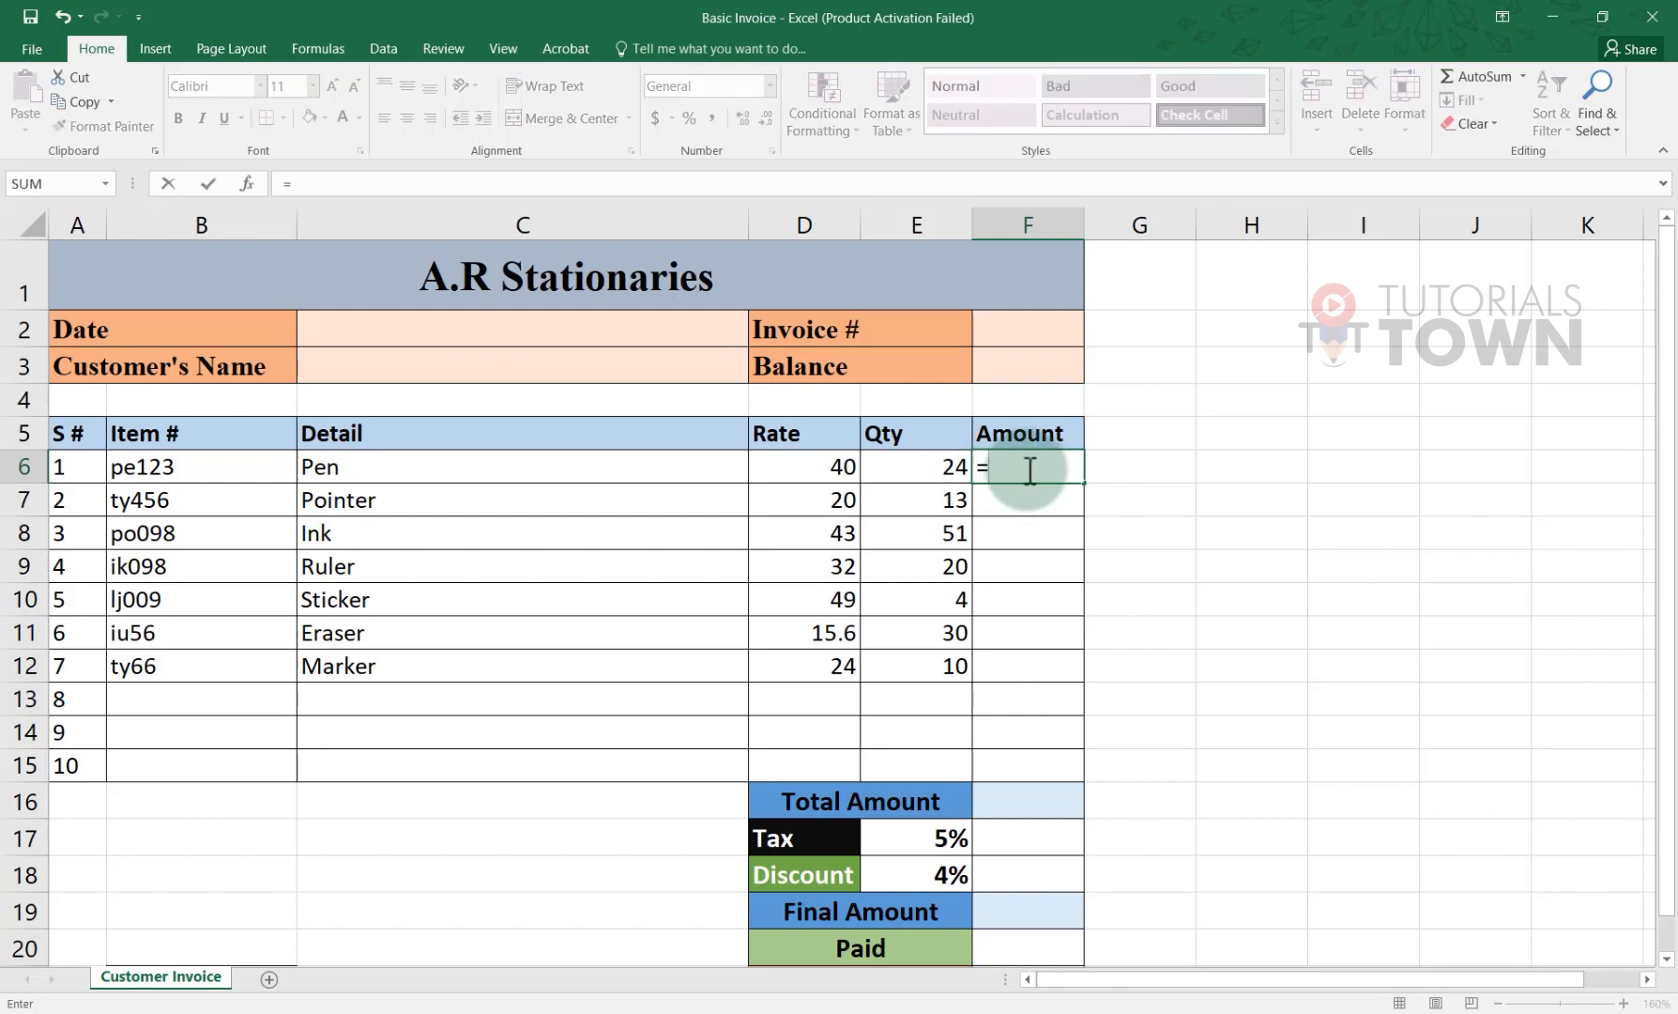
pyautogui.press('Escape')
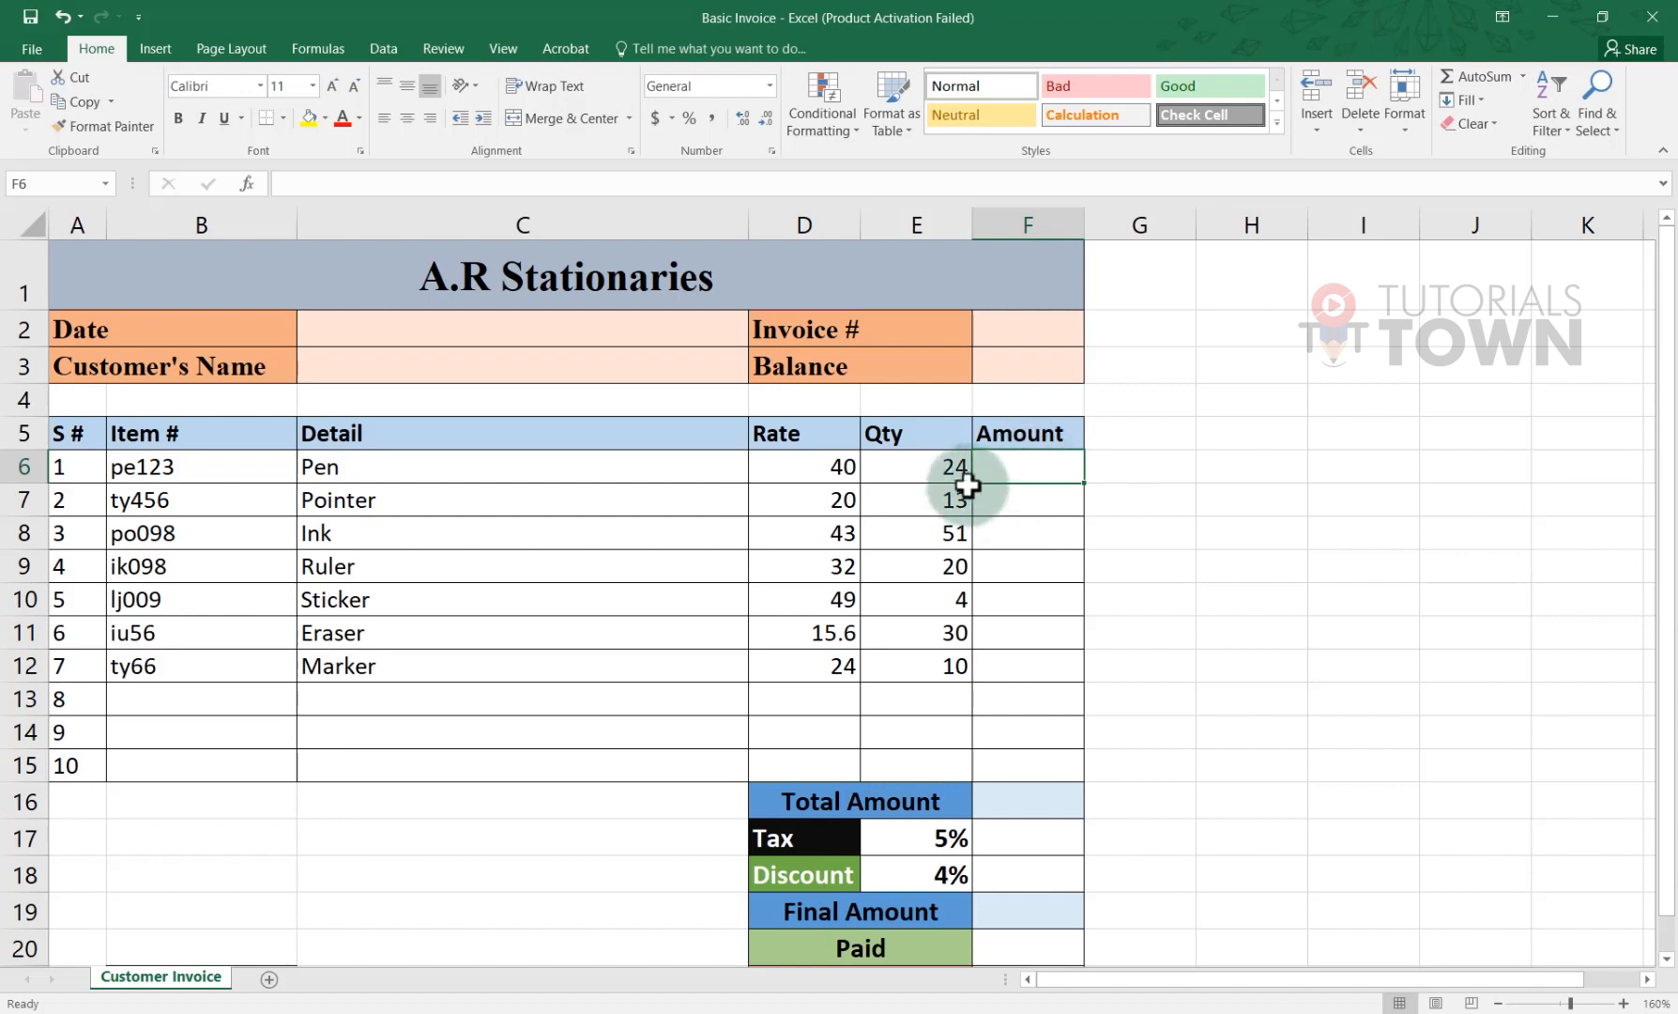
# Step: Enter the formula =40*24 in cell F6 as the Pen row's amount
pyautogui.click(291, 183)
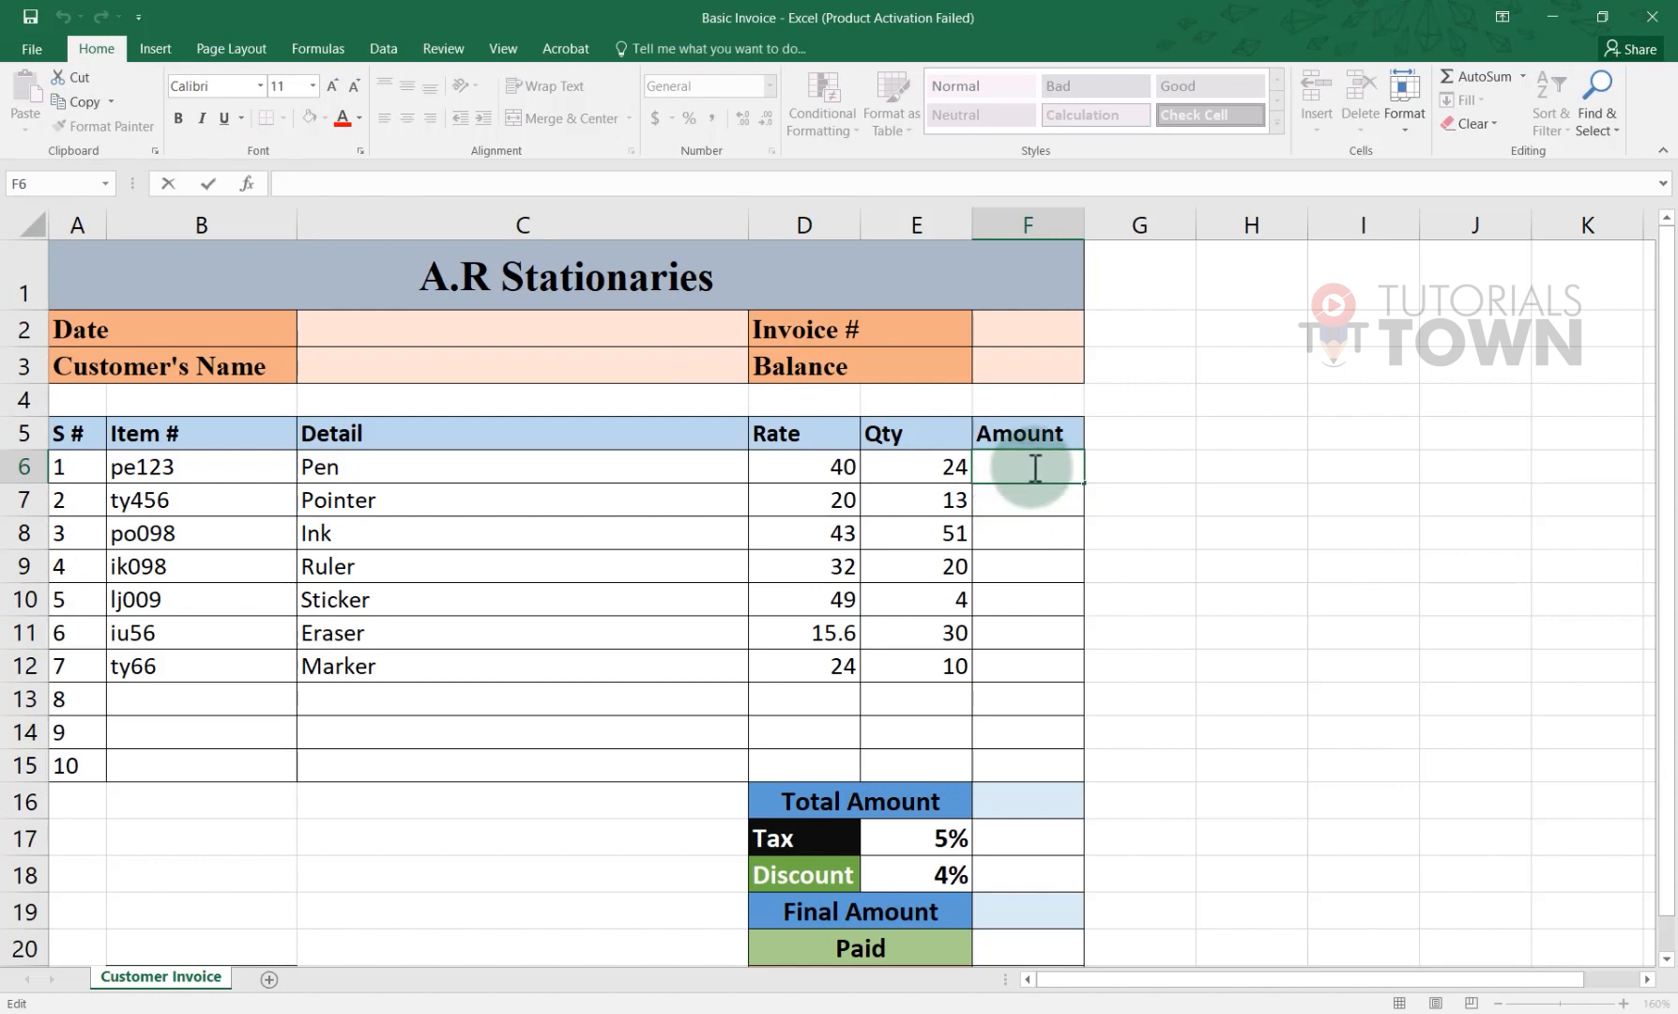
pyautogui.write('=')
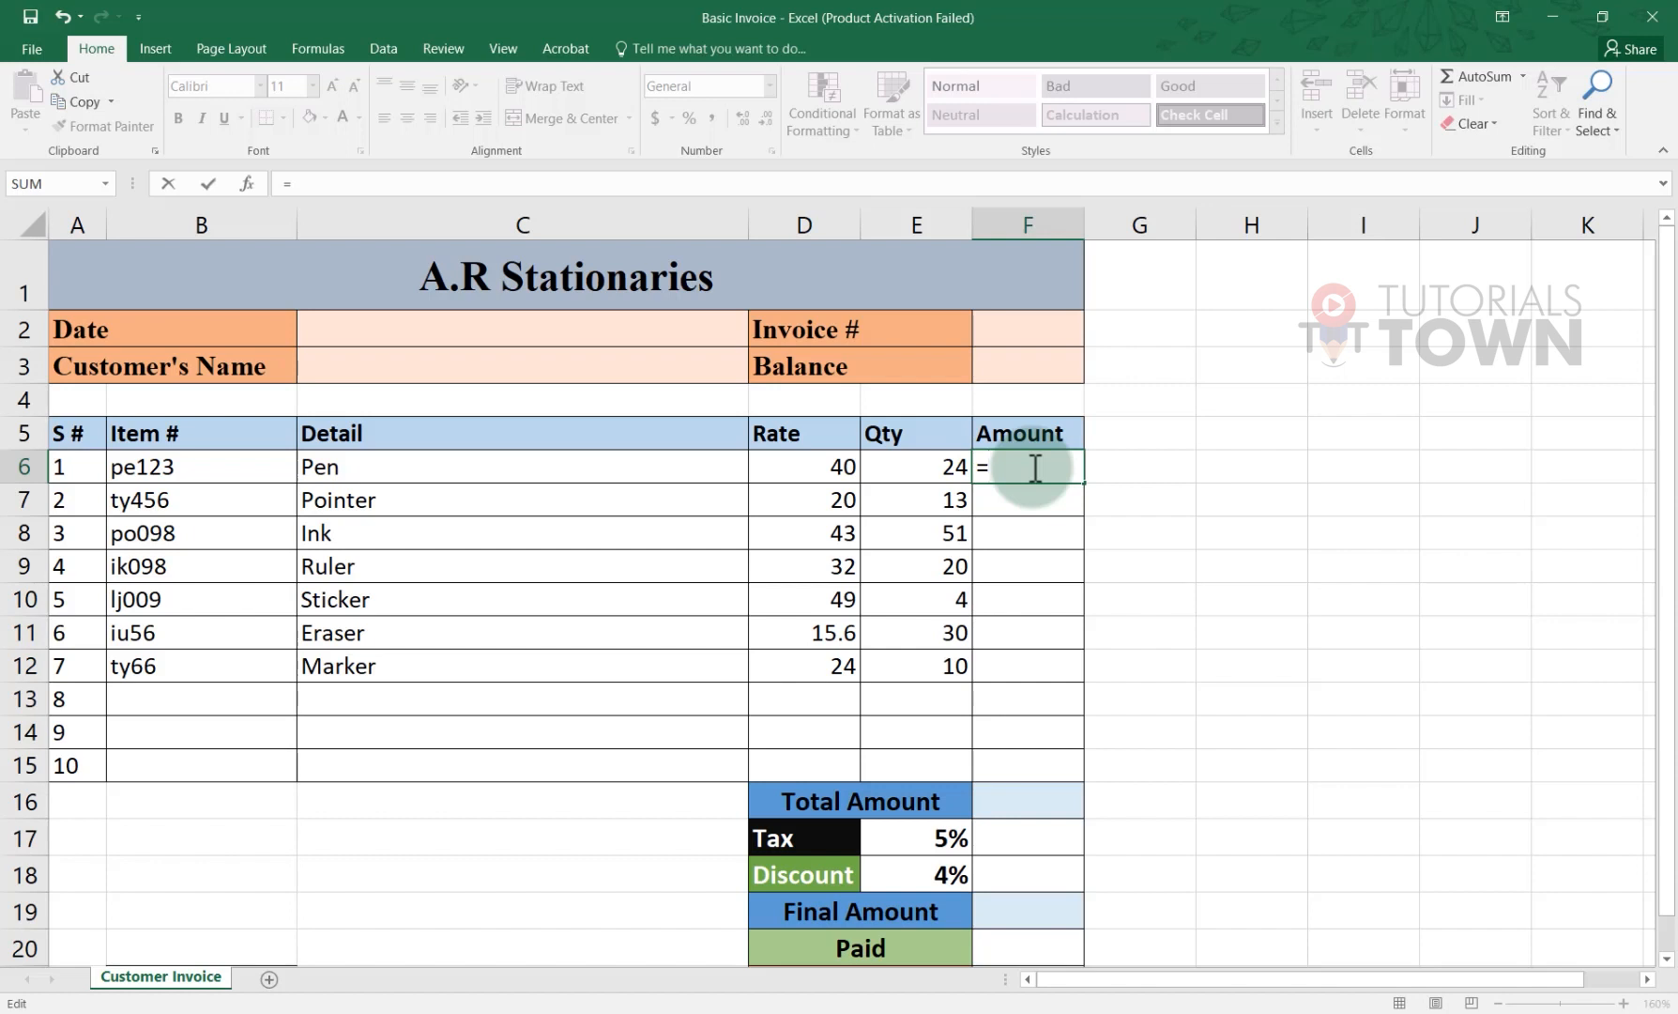
pyautogui.write('40*24')
pyautogui.press('Return')
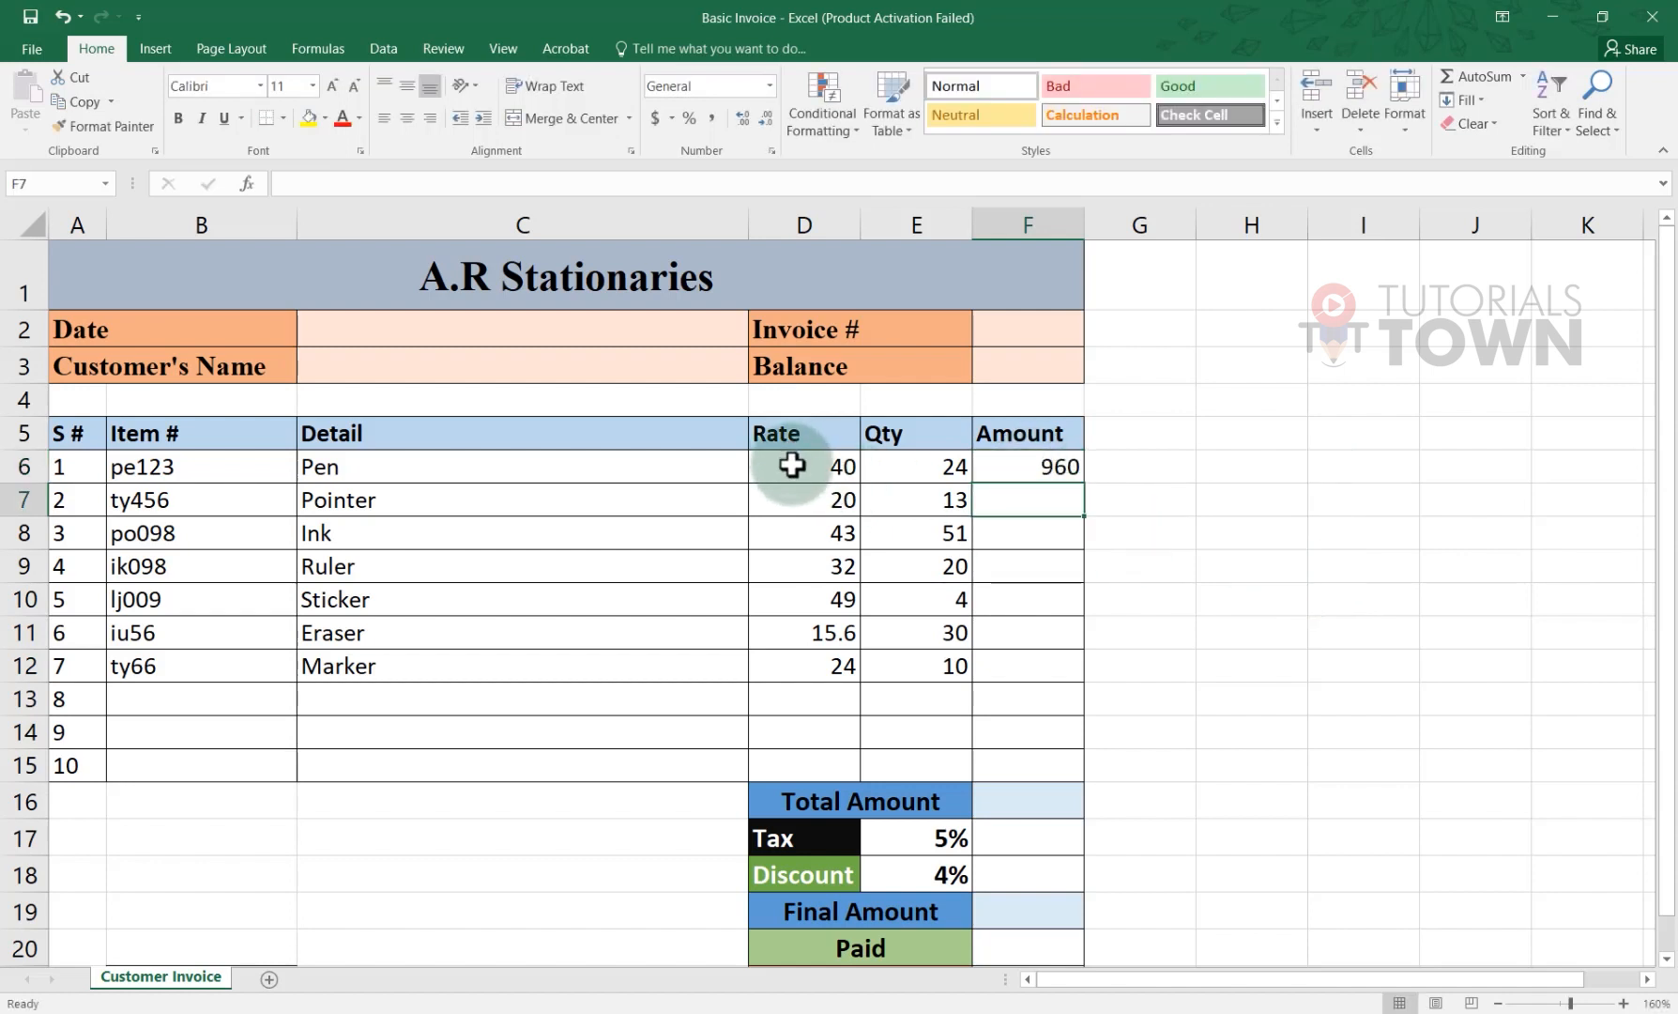
# Step: Check the Pen row's rate and quantity cells and clear the hard-coded amount formula from cell F6
pyautogui.moveTo(788, 460); pyautogui.dragTo(965, 454)
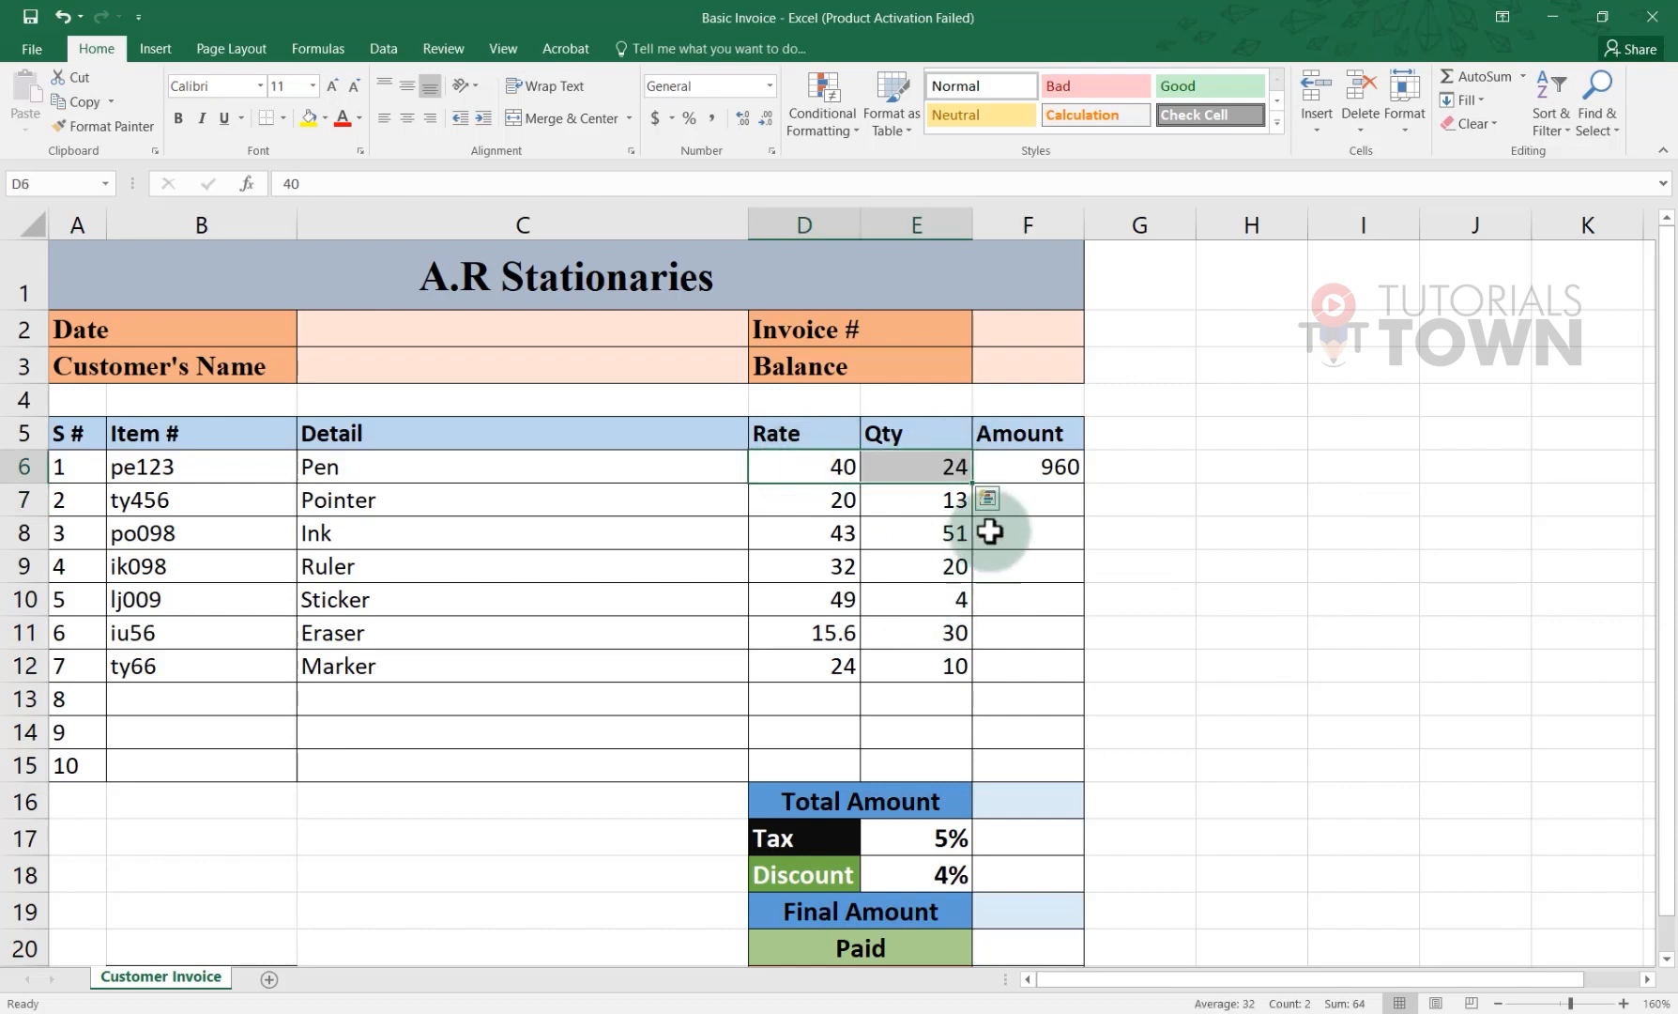
pyautogui.click(1030, 468)
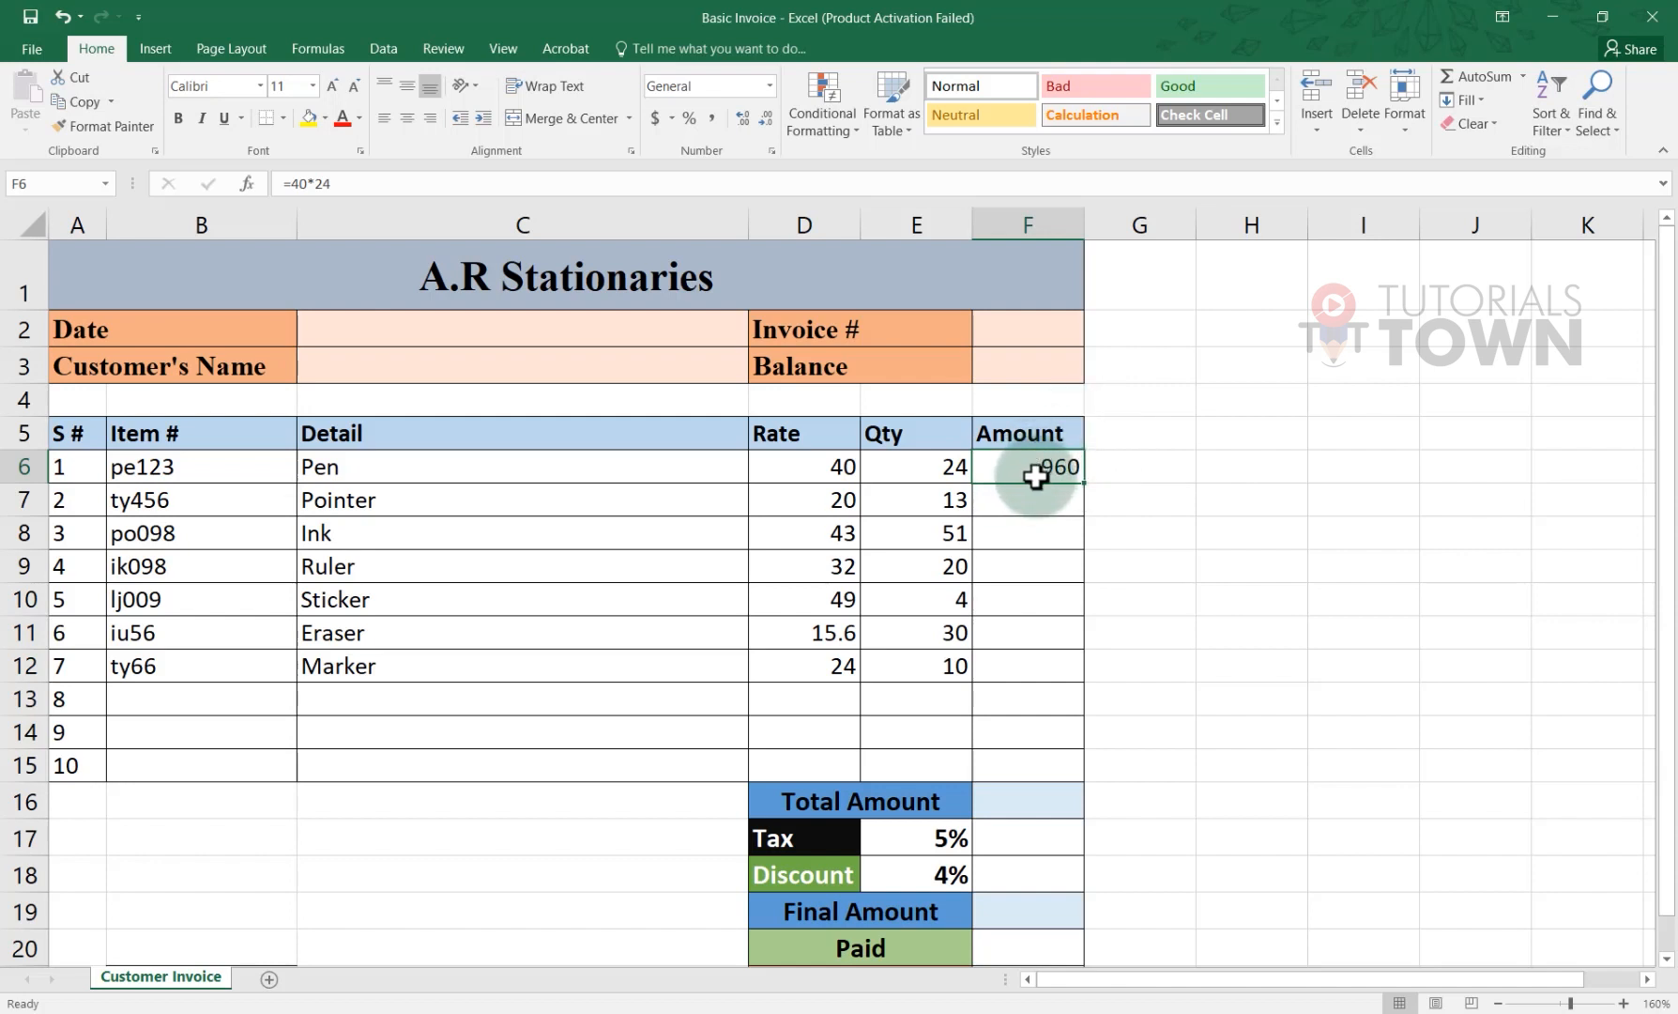
pyautogui.press('Delete')
pyautogui.click(1131, 462)
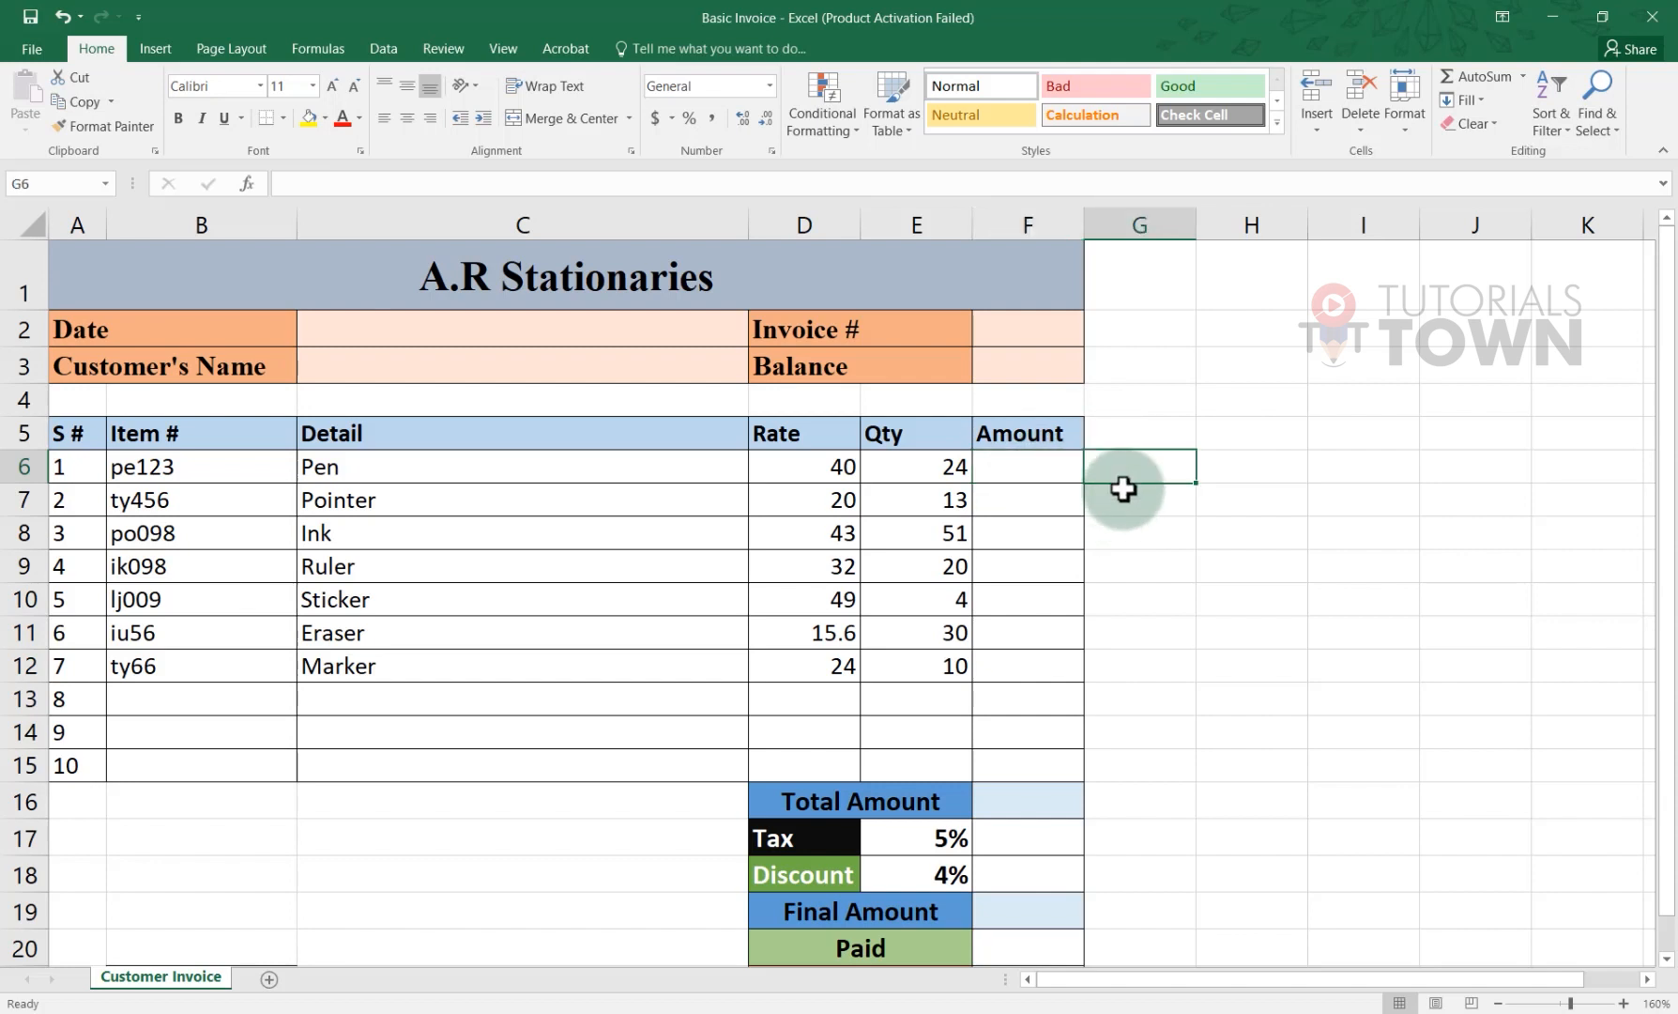
# Step: Enter the heading String Data in cell H5 beside the invoice table and widen column H to fit it
pyautogui.click(1254, 435)
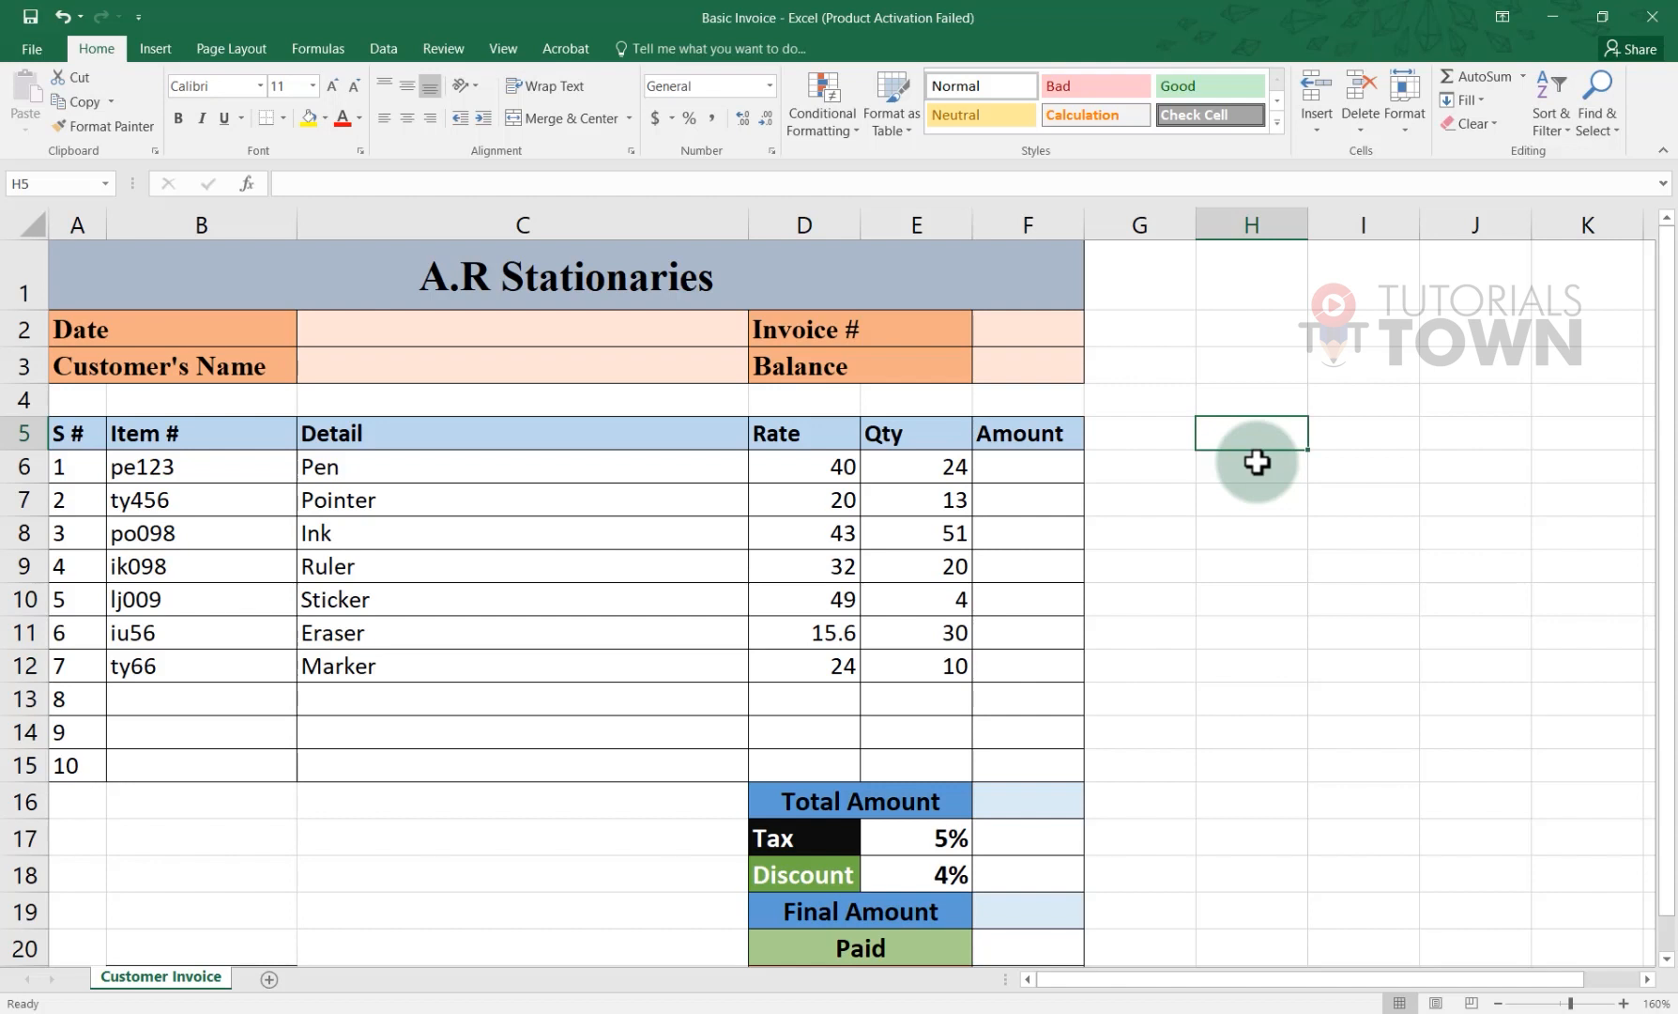
pyautogui.write('Stri')
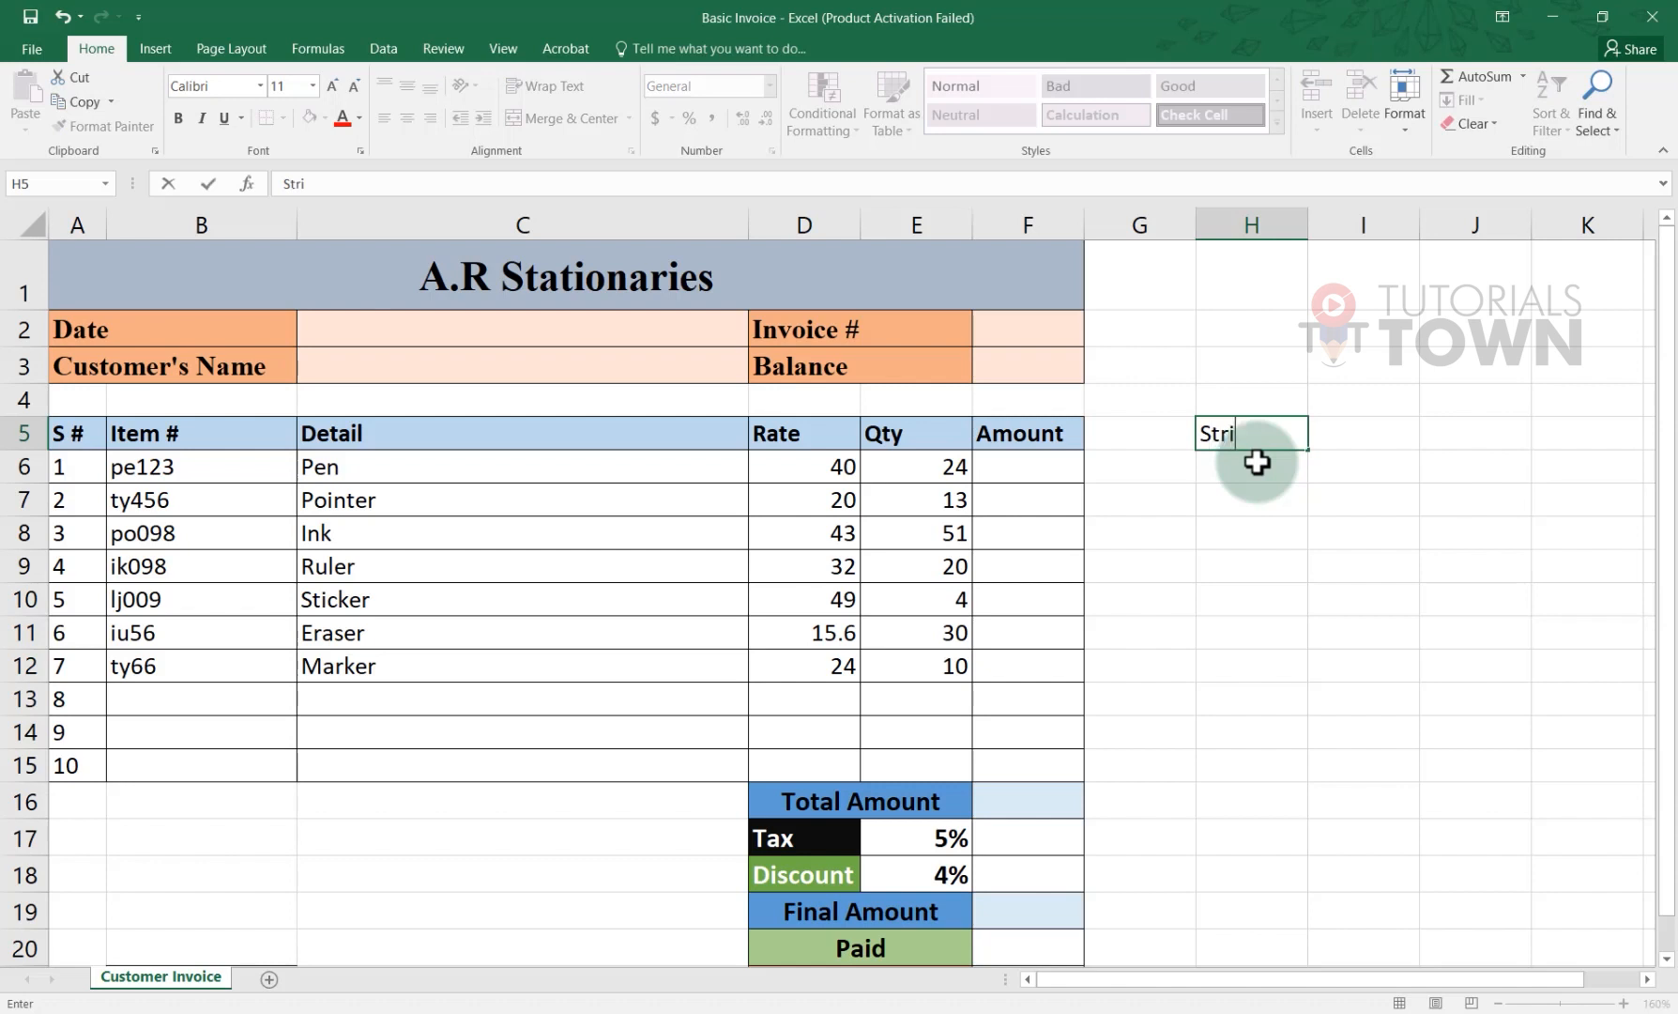
pyautogui.write('ng Data')
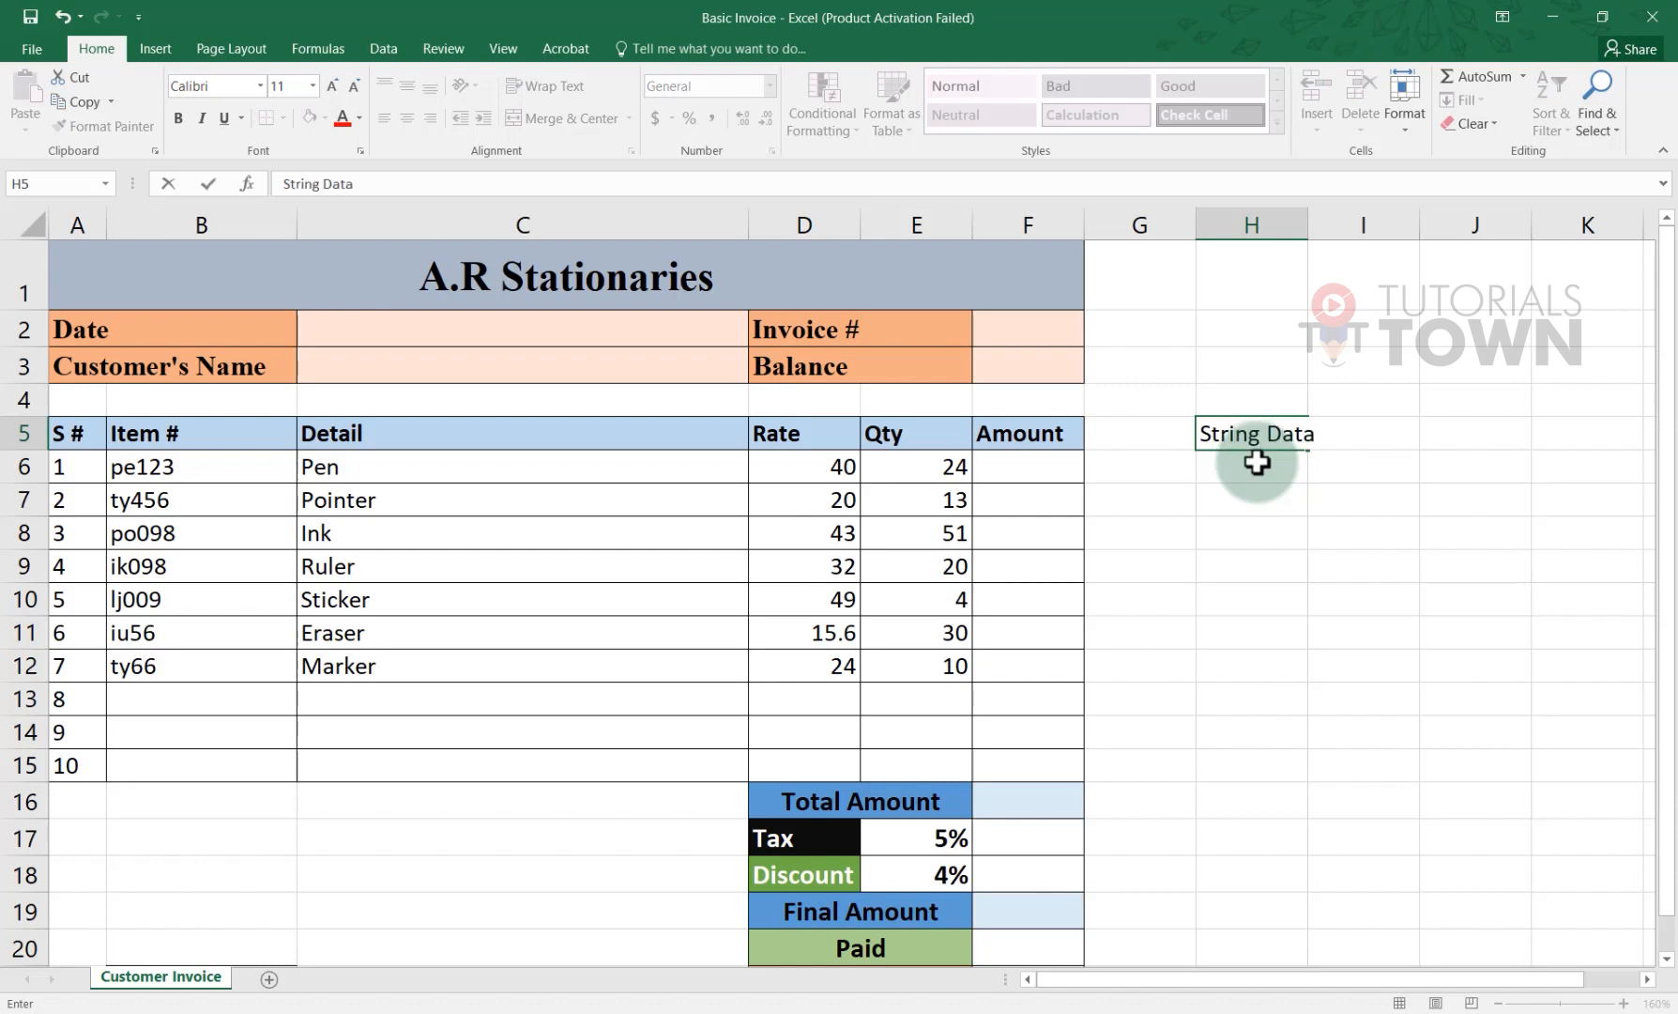
pyautogui.click(1319, 216)
pyautogui.moveTo(1308, 220); pyautogui.dragTo(1348, 213)
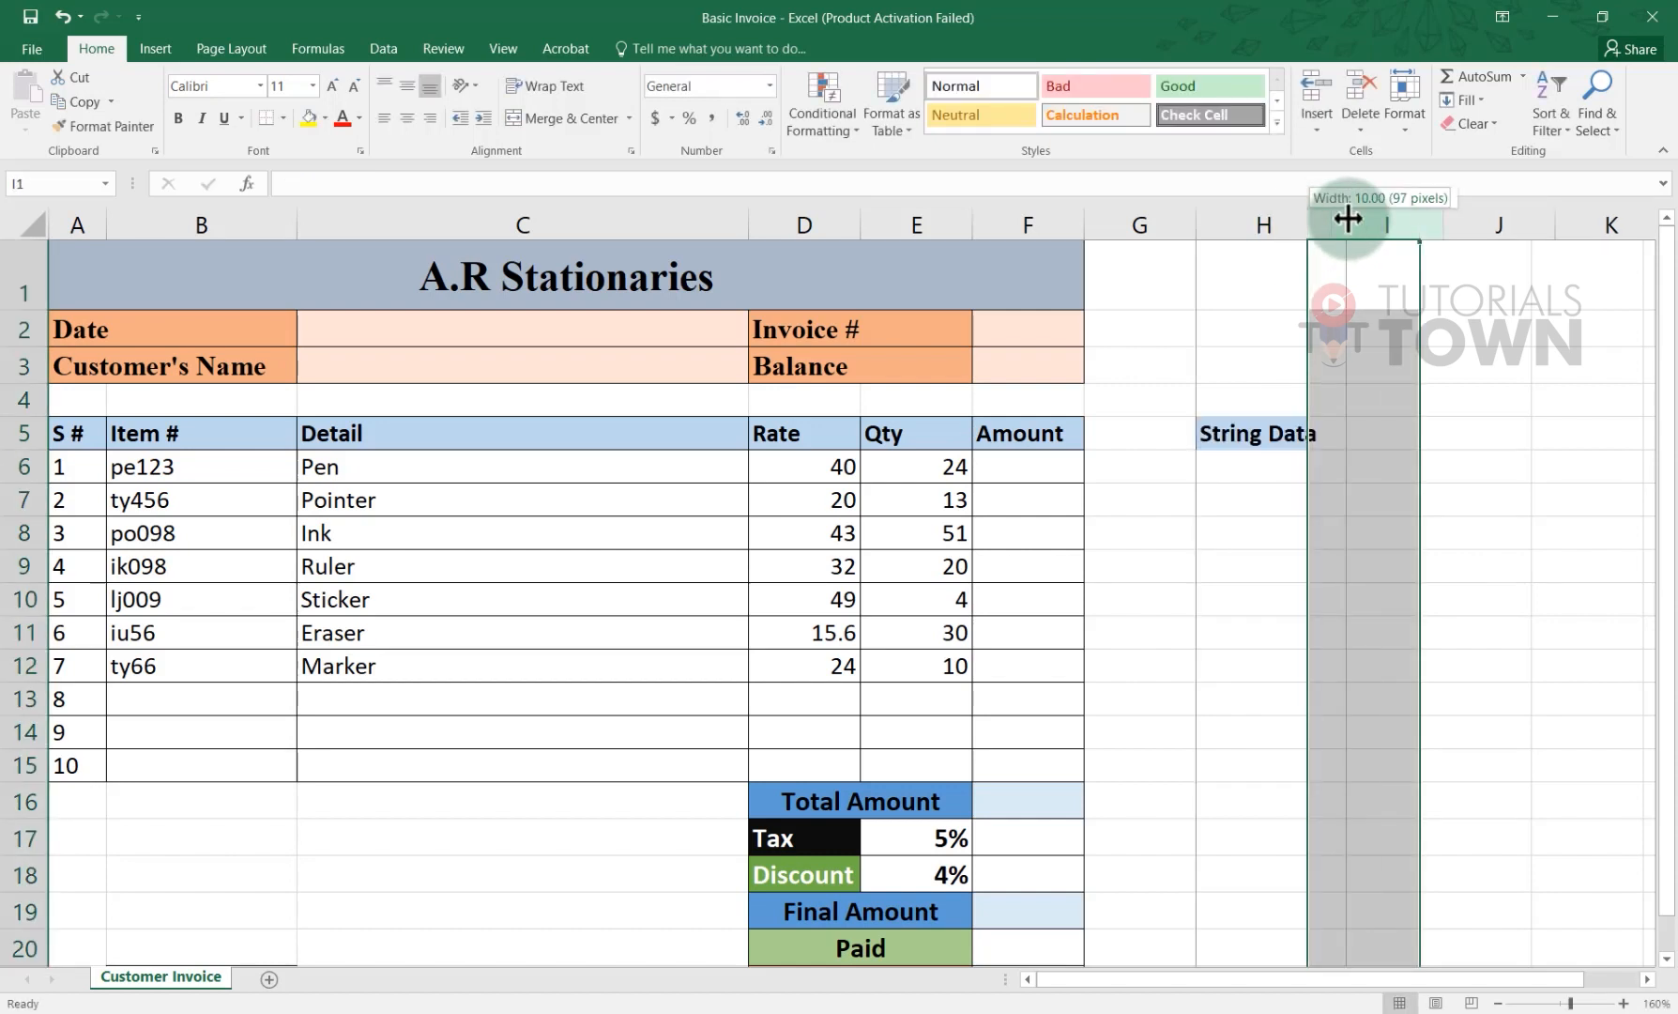
# Step: Enter the sample text A-Z0-9/*-+ in cell H6 under the String Data heading
pyautogui.click(1277, 472)
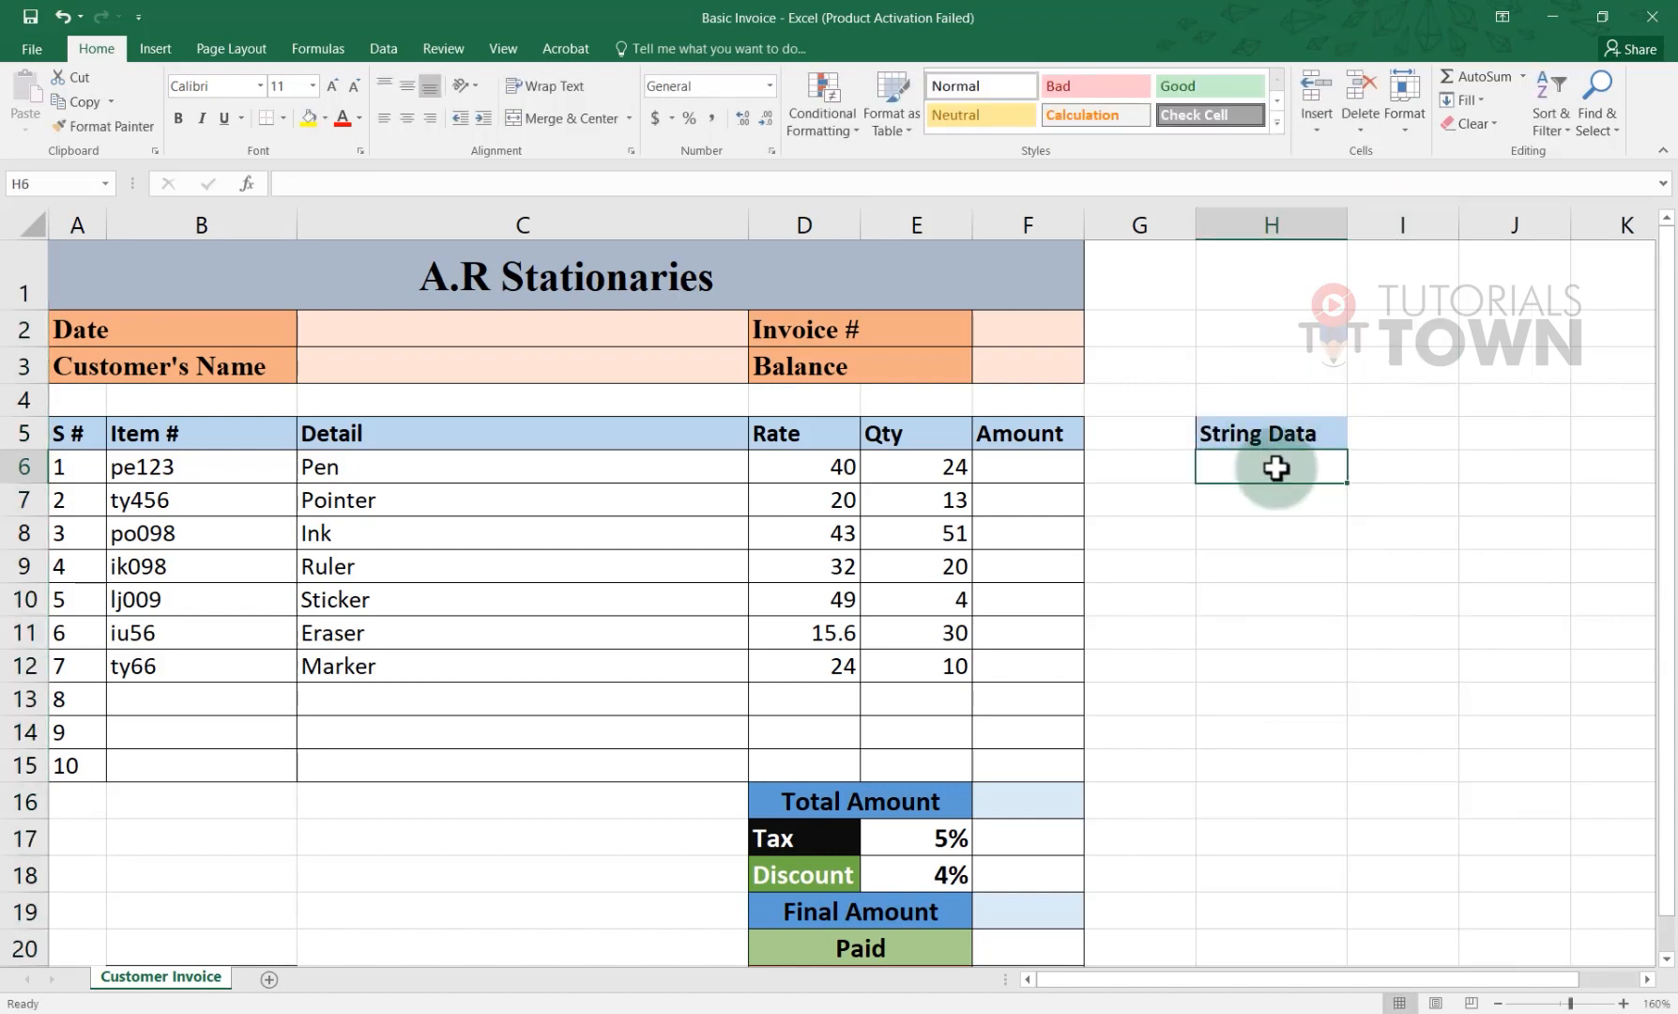
pyautogui.write('A-Z')
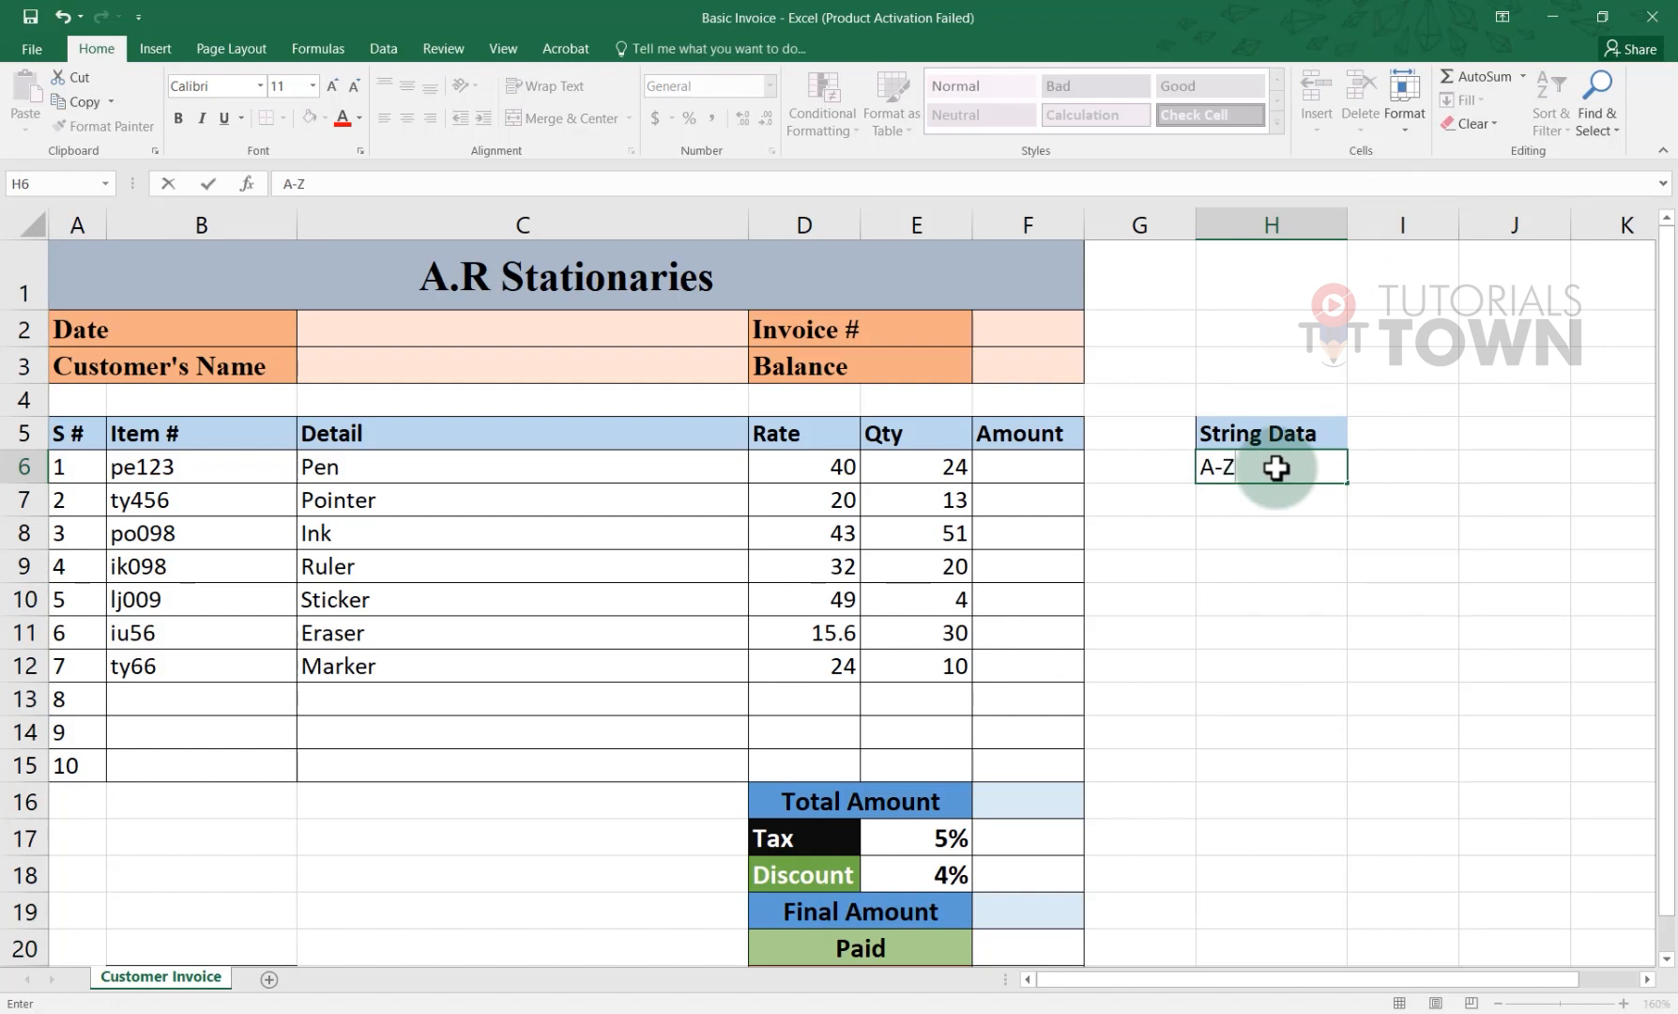
pyautogui.write('0-9')
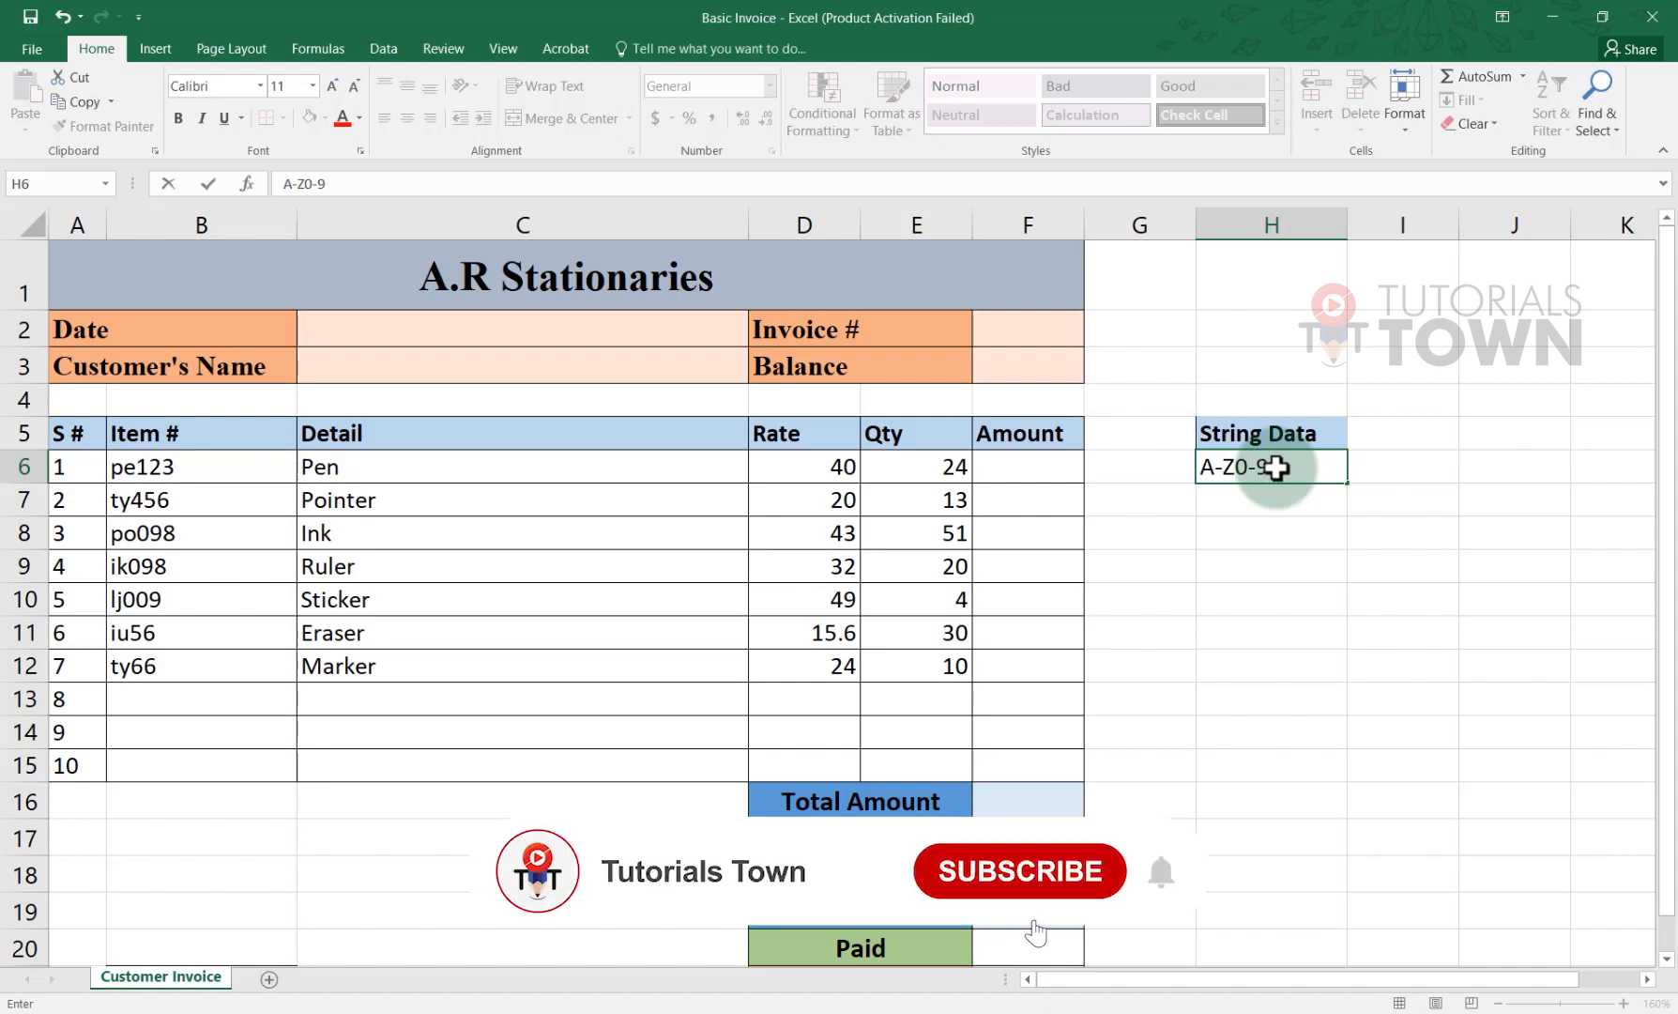
pyautogui.write('/*-+')
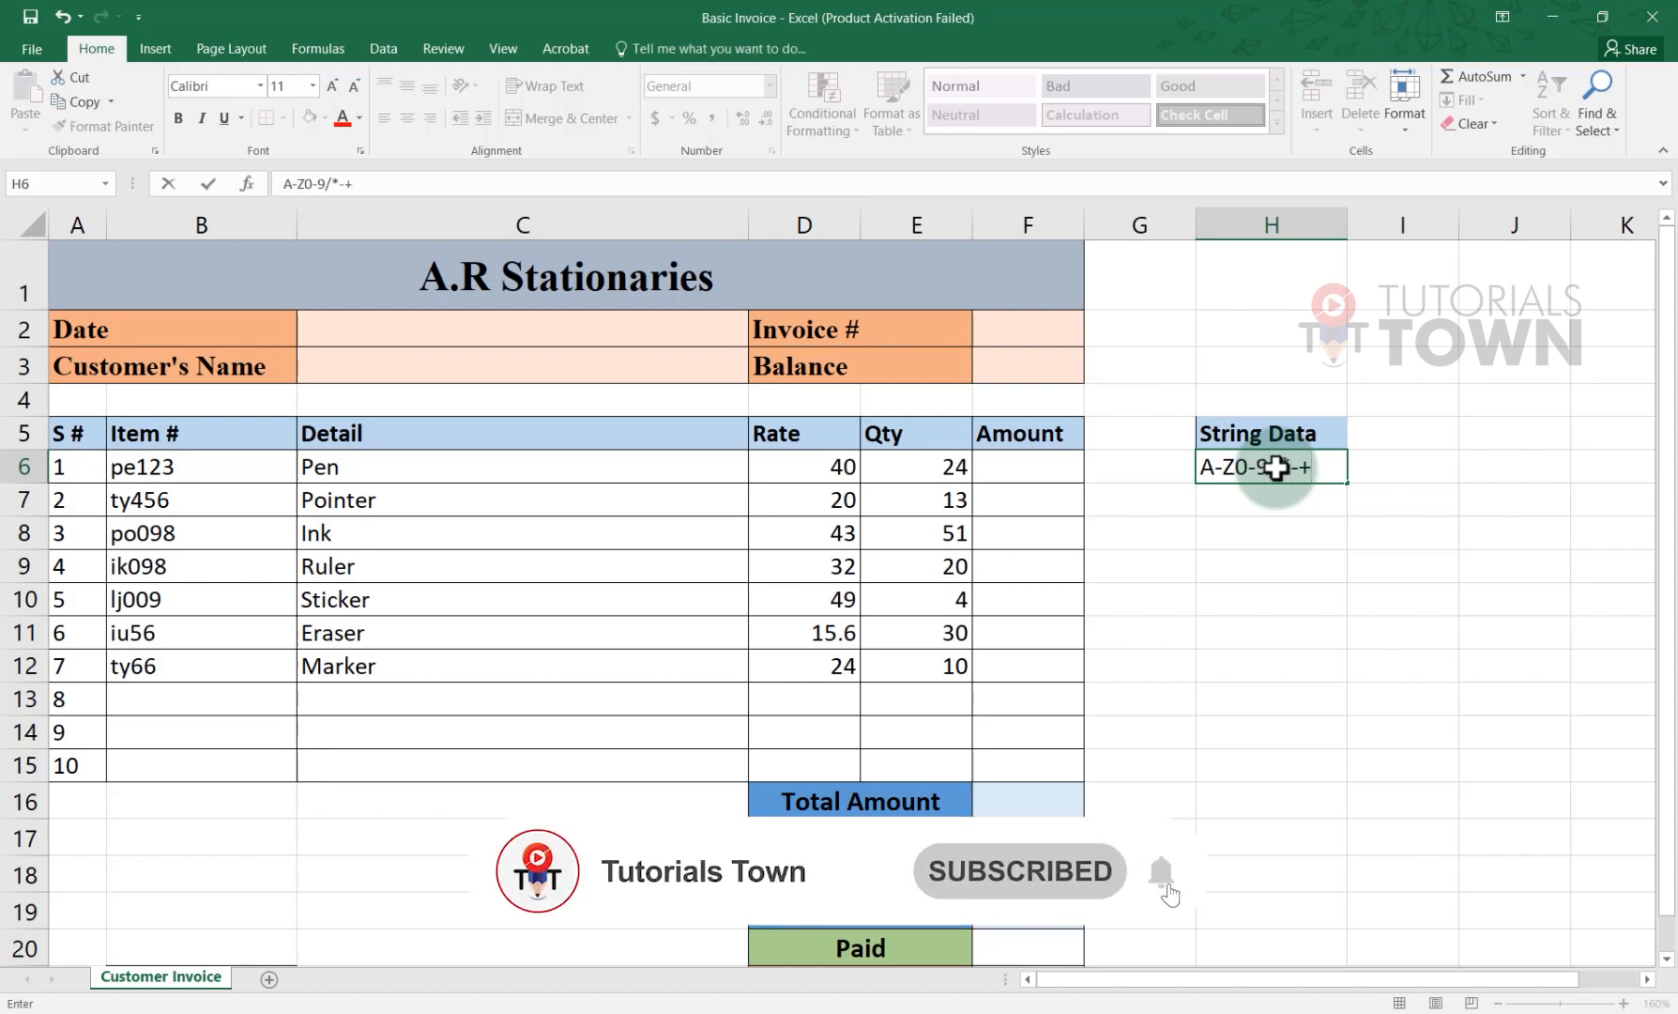
pyautogui.press('Return')
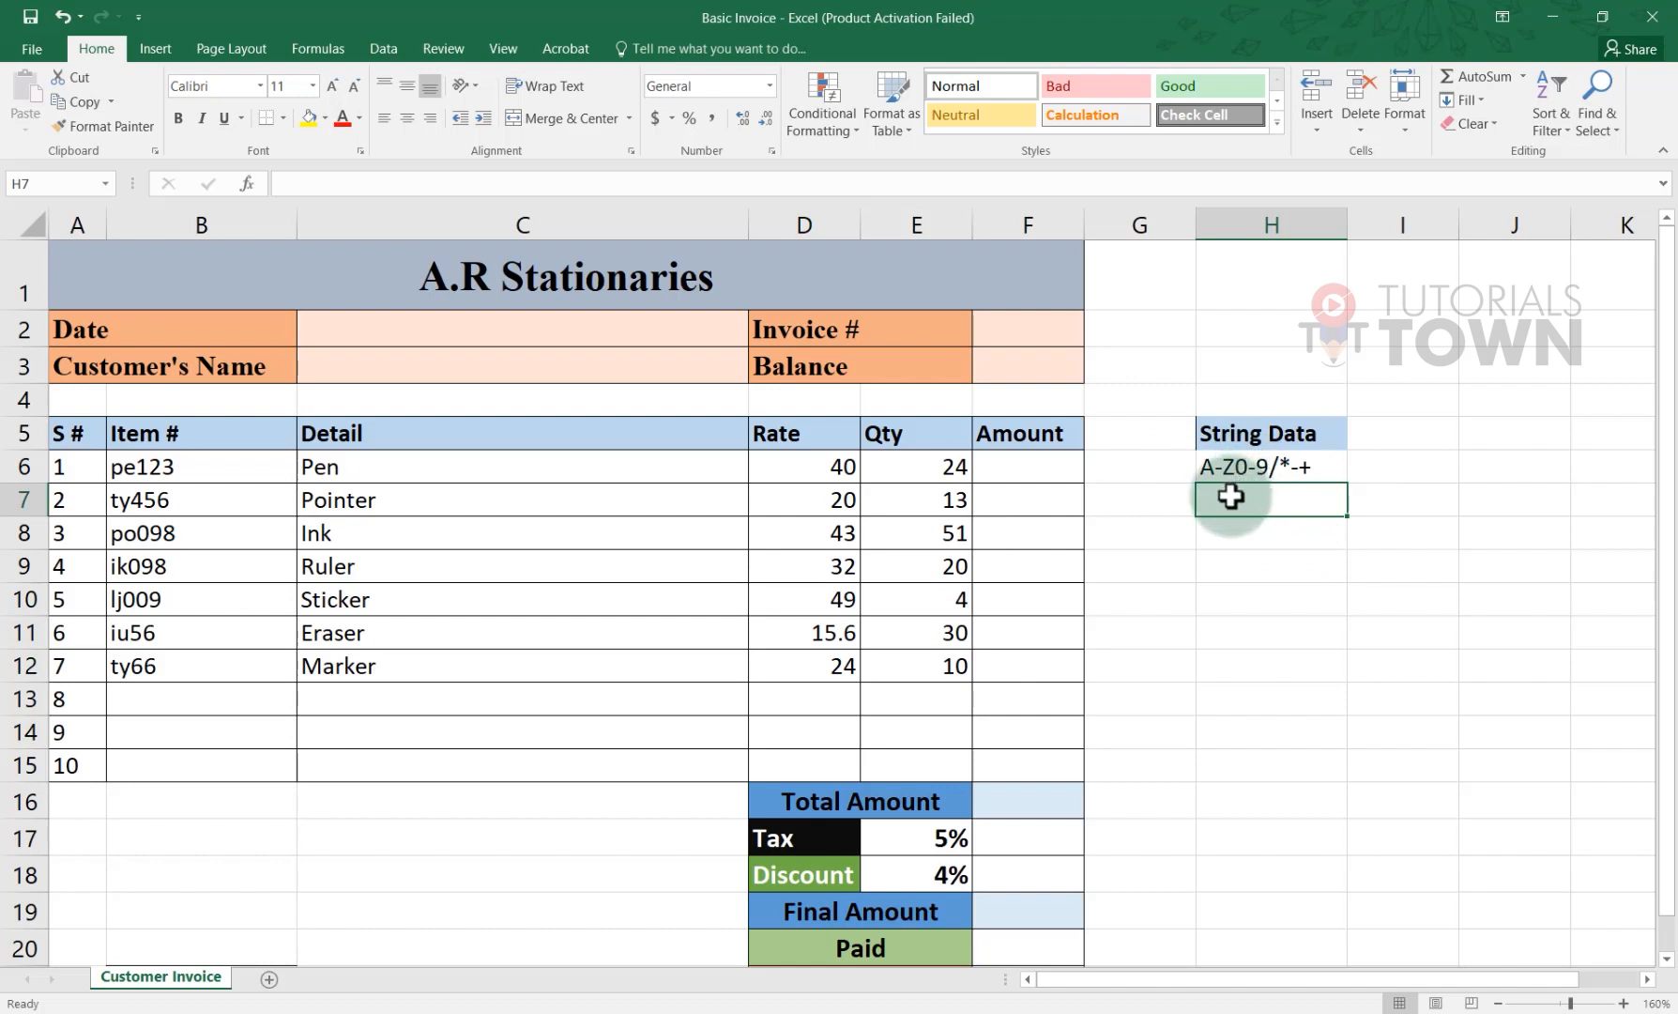
# Step: Enter the heading Numeric in cell I5 and the sample number 500 below it in I6
pyautogui.click(1391, 441)
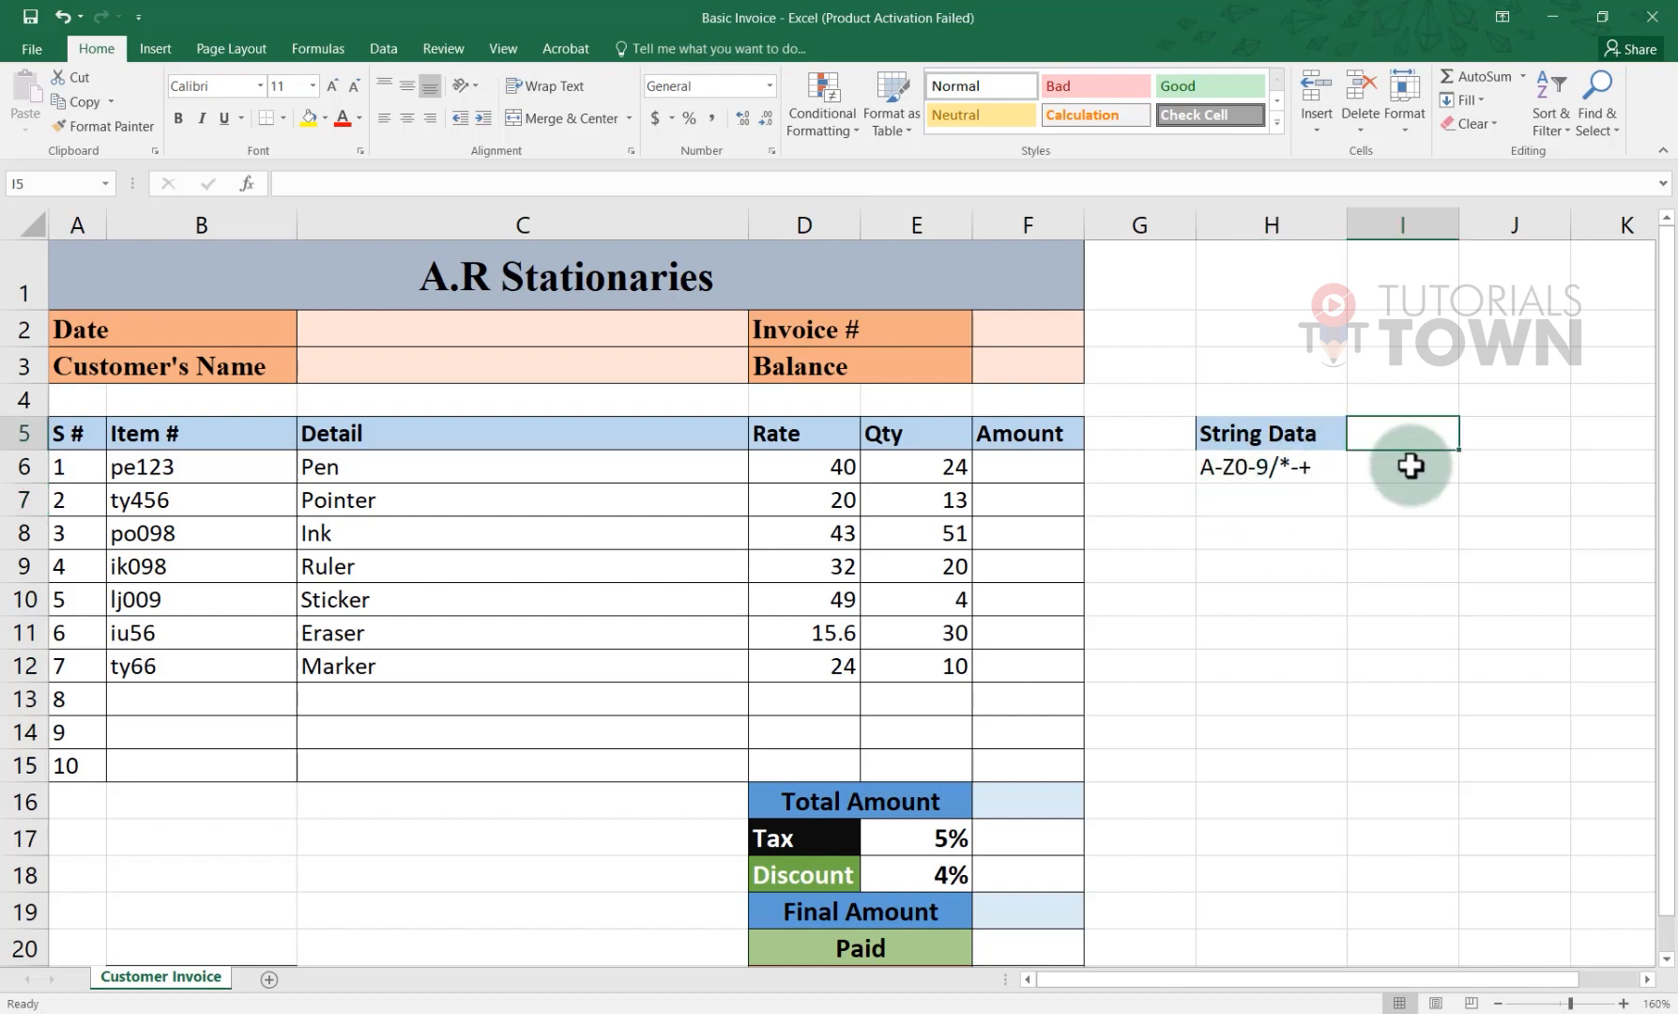
pyautogui.write('Numeric')
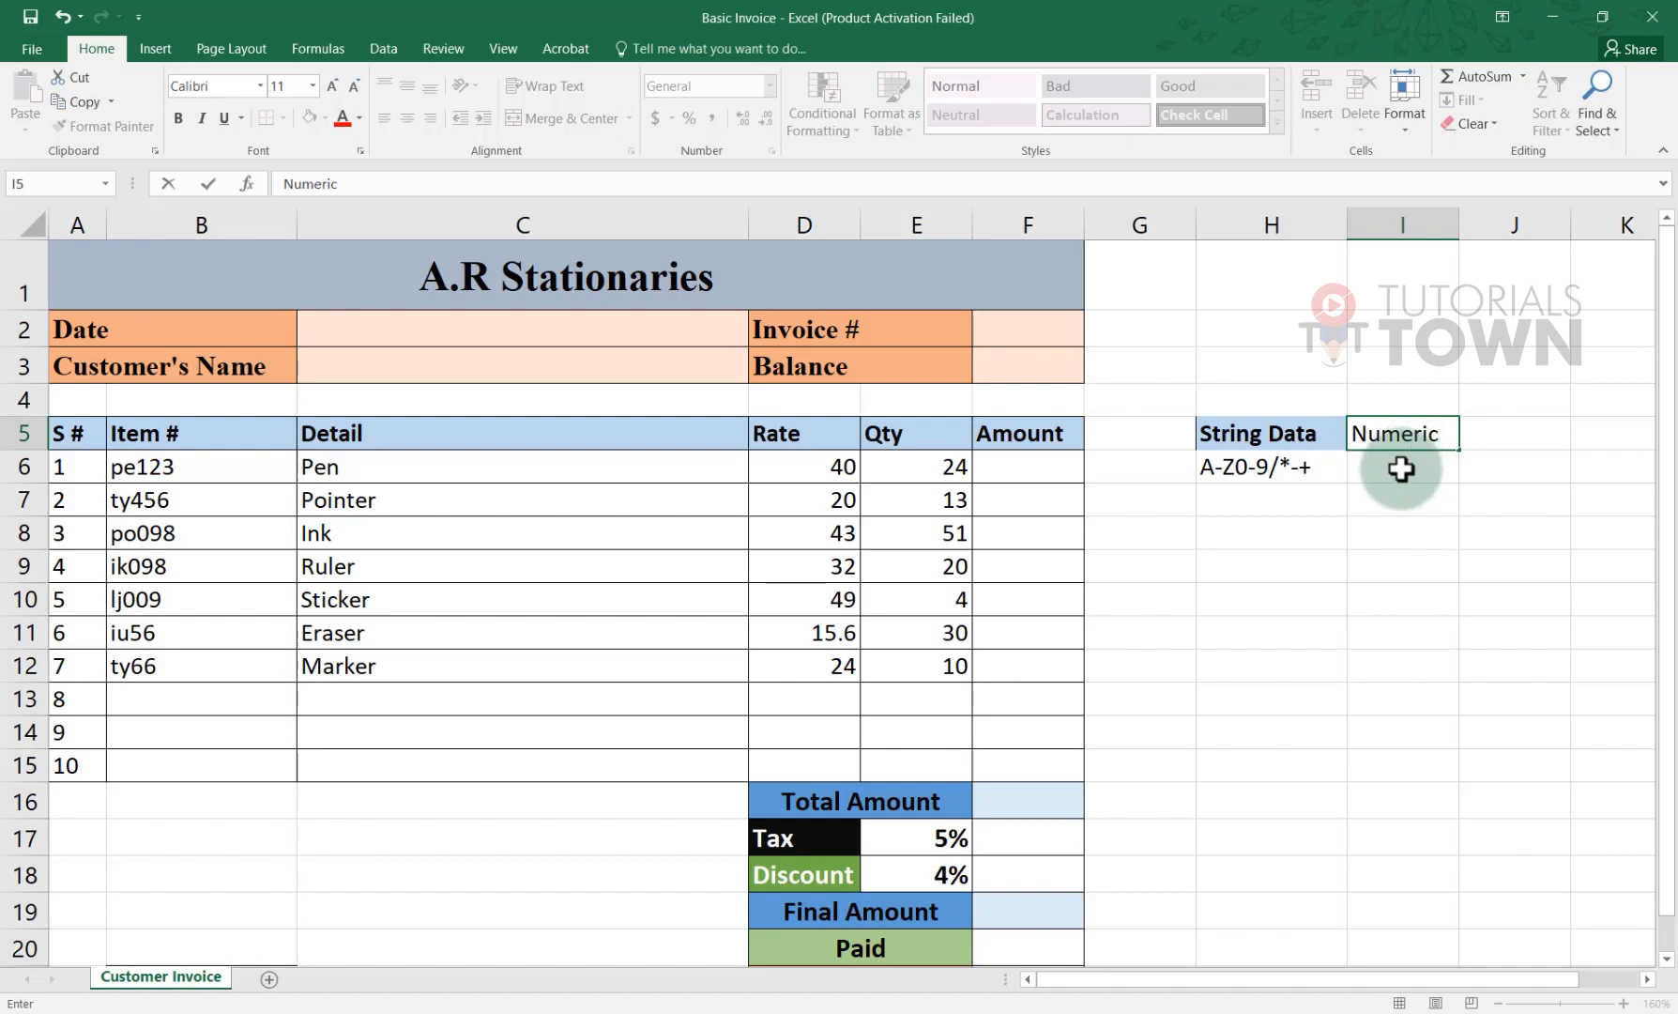
pyautogui.press('Return')
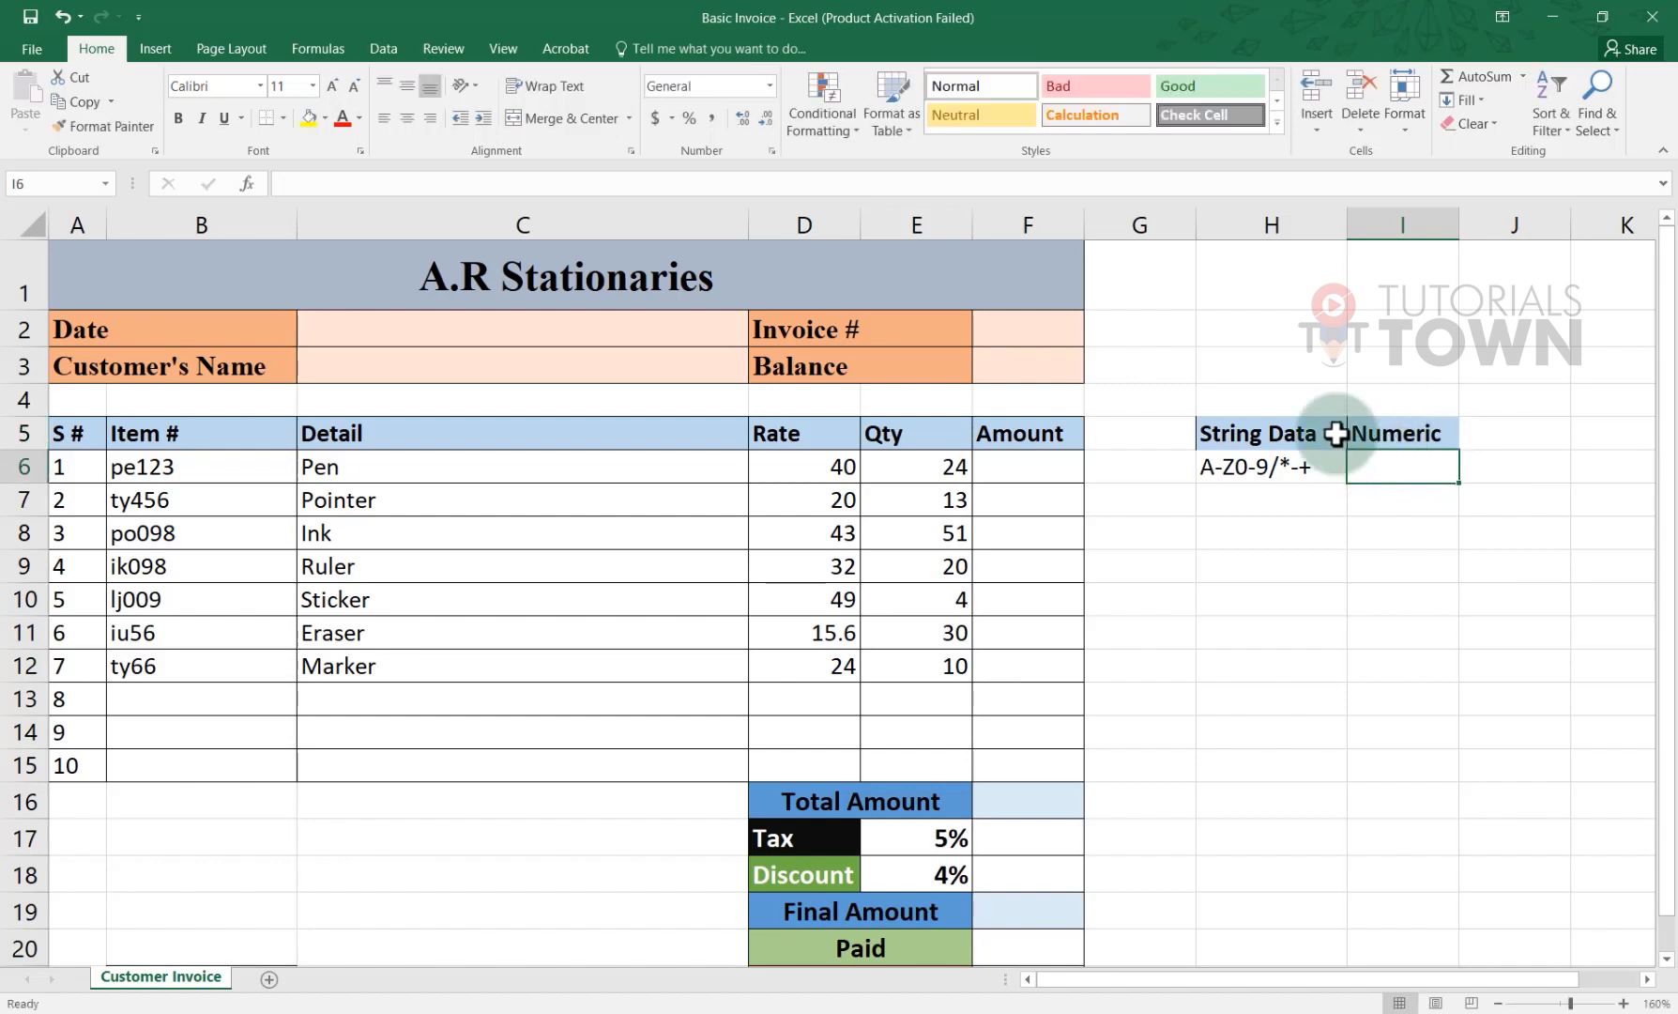
pyautogui.write('00')
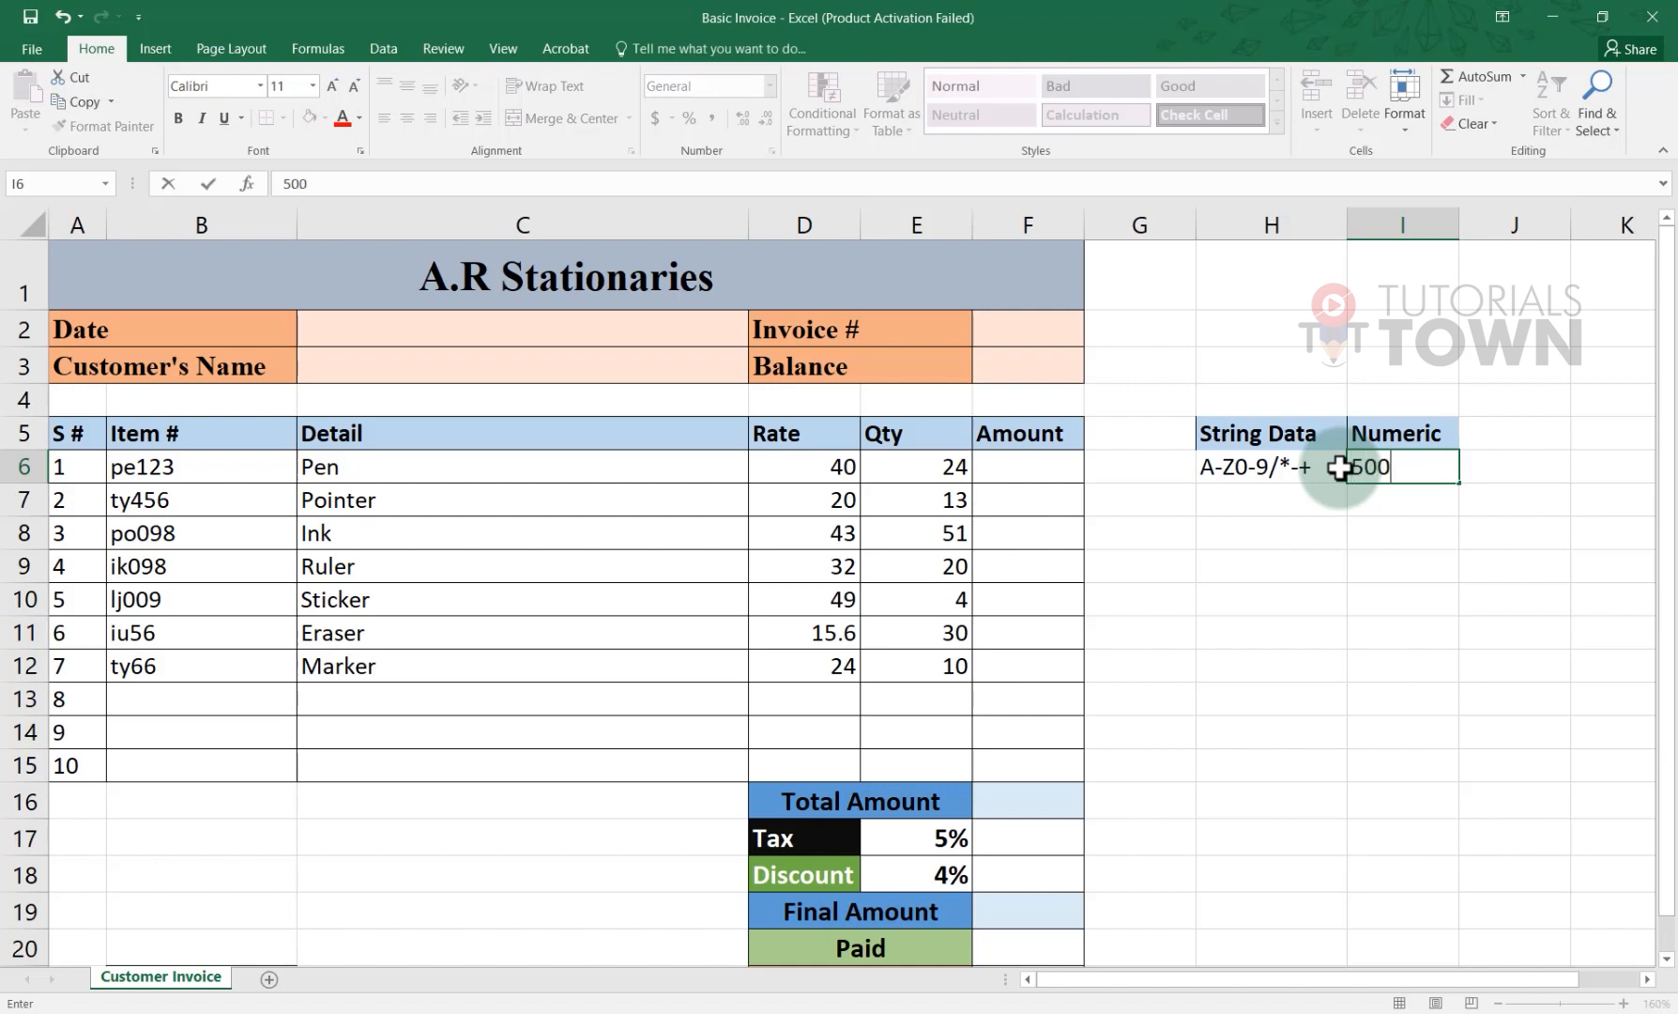
pyautogui.click(1394, 531)
pyautogui.click(1398, 466)
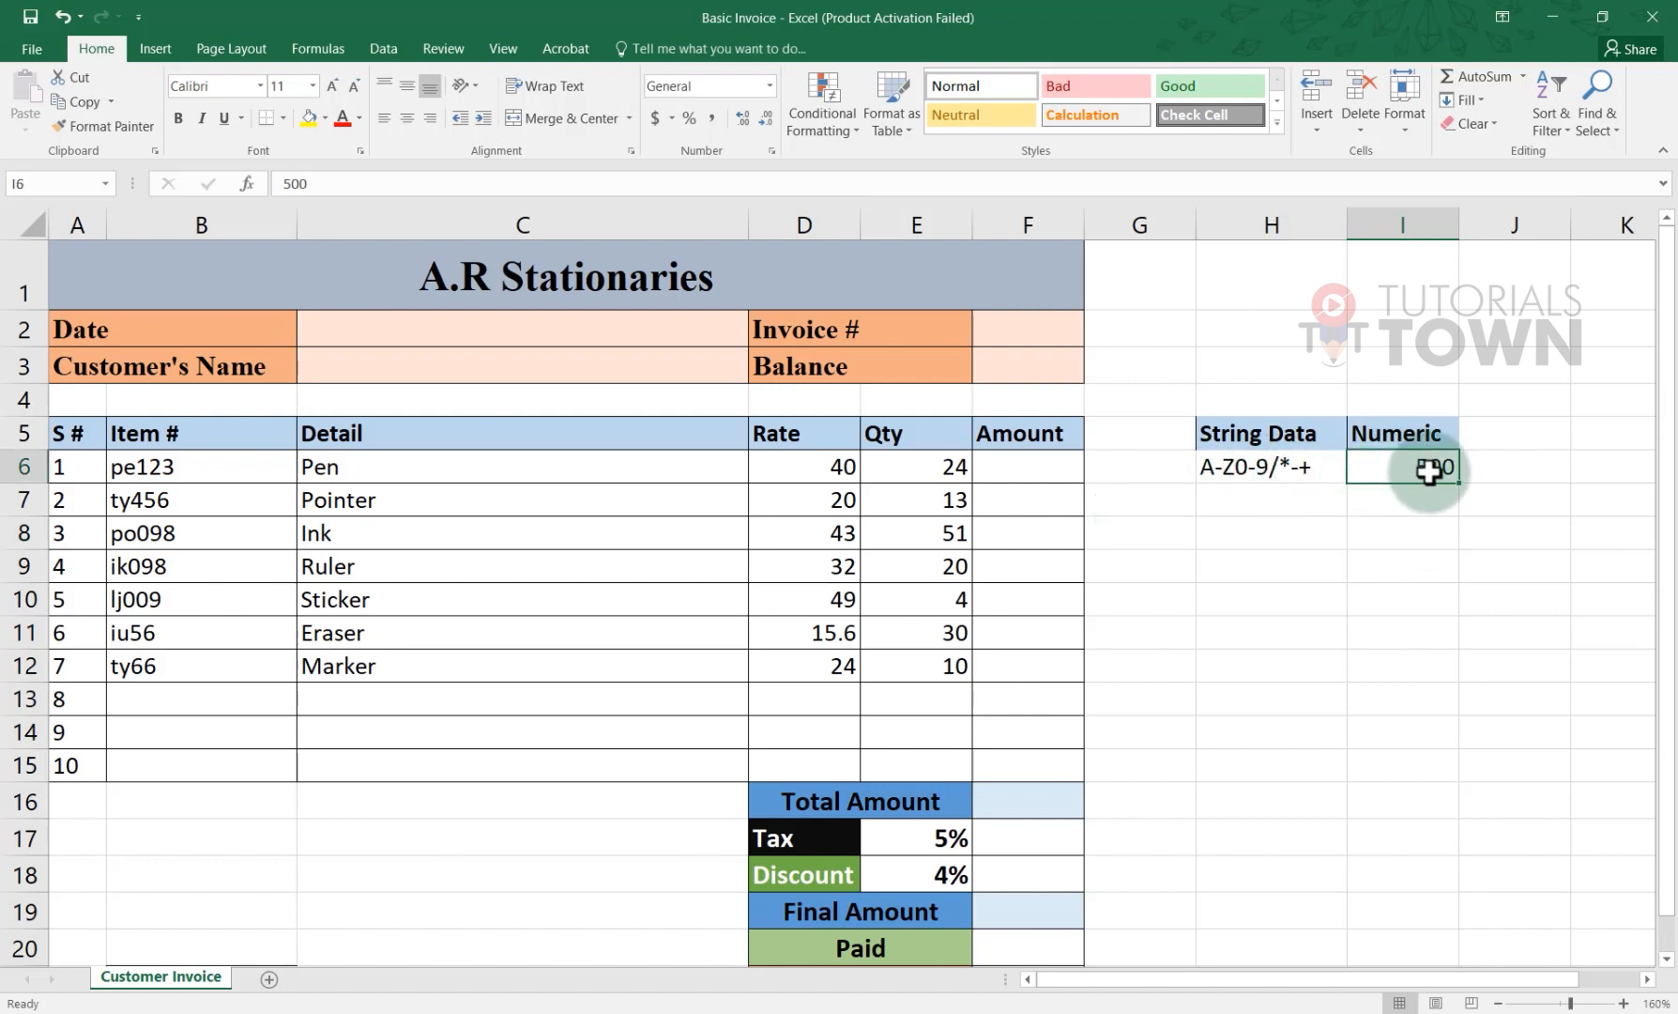
# Step: Replace the sample text in cell H6 with q458 and highlight its letter q without changing it
pyautogui.doubleClick(1248, 470)
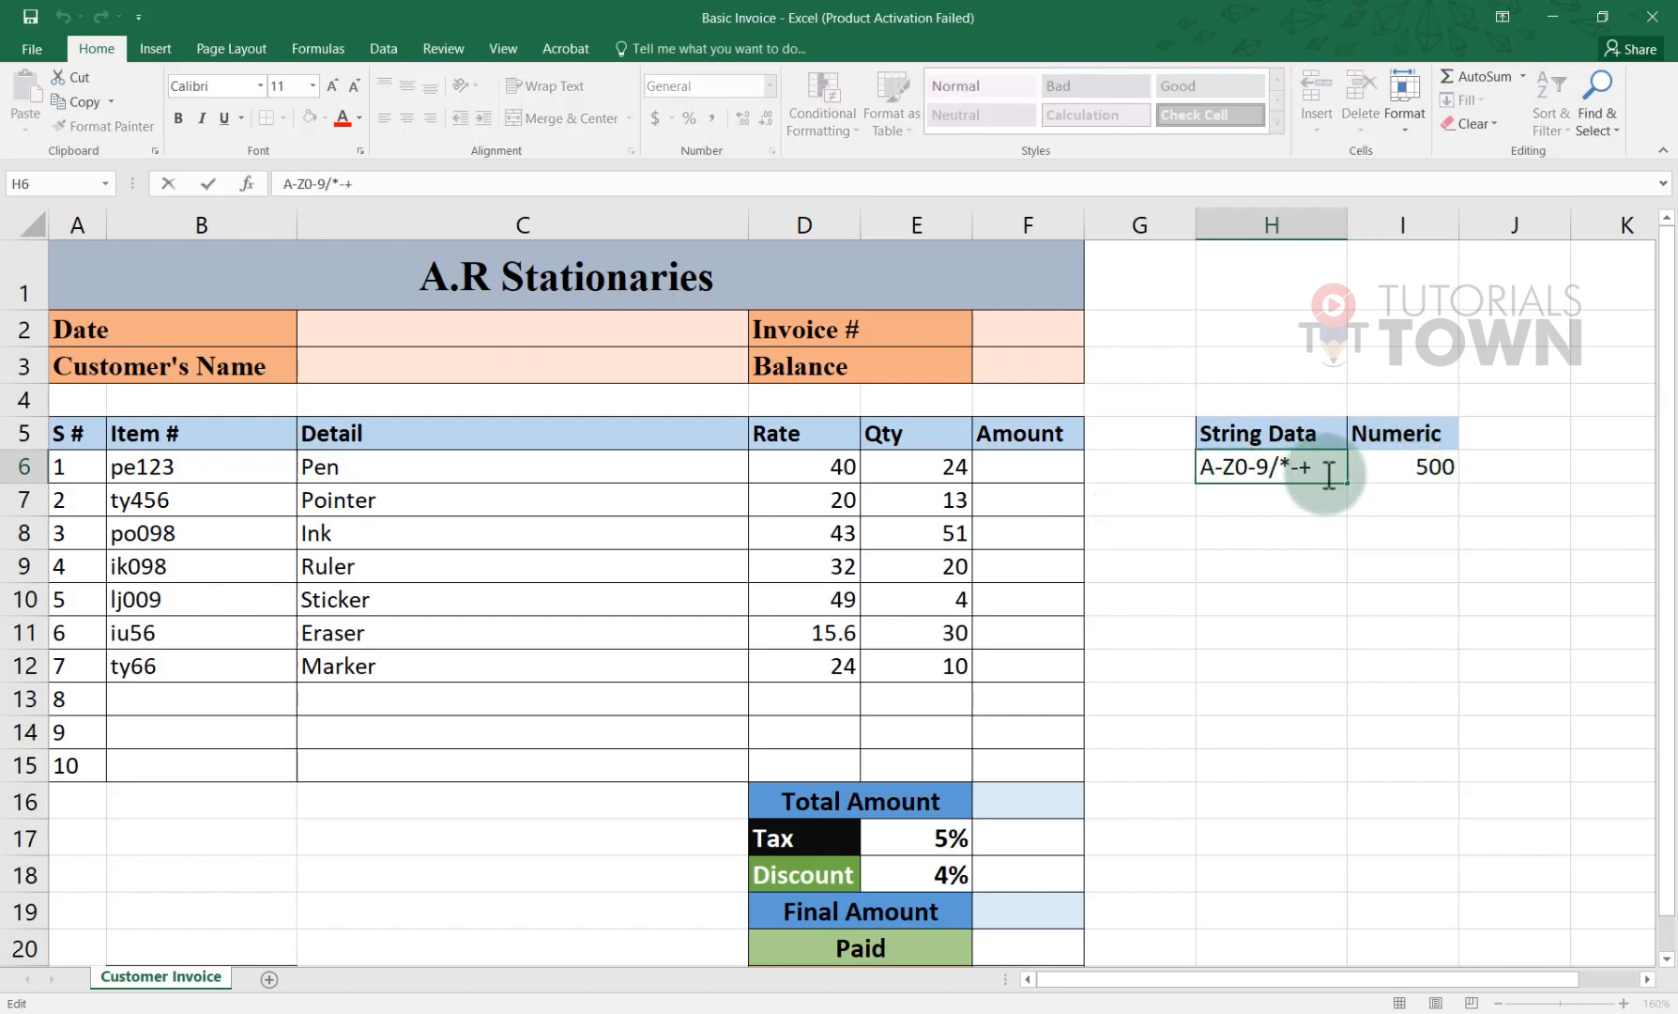
pyautogui.moveTo(1329, 474); pyautogui.dragTo(1140, 458)
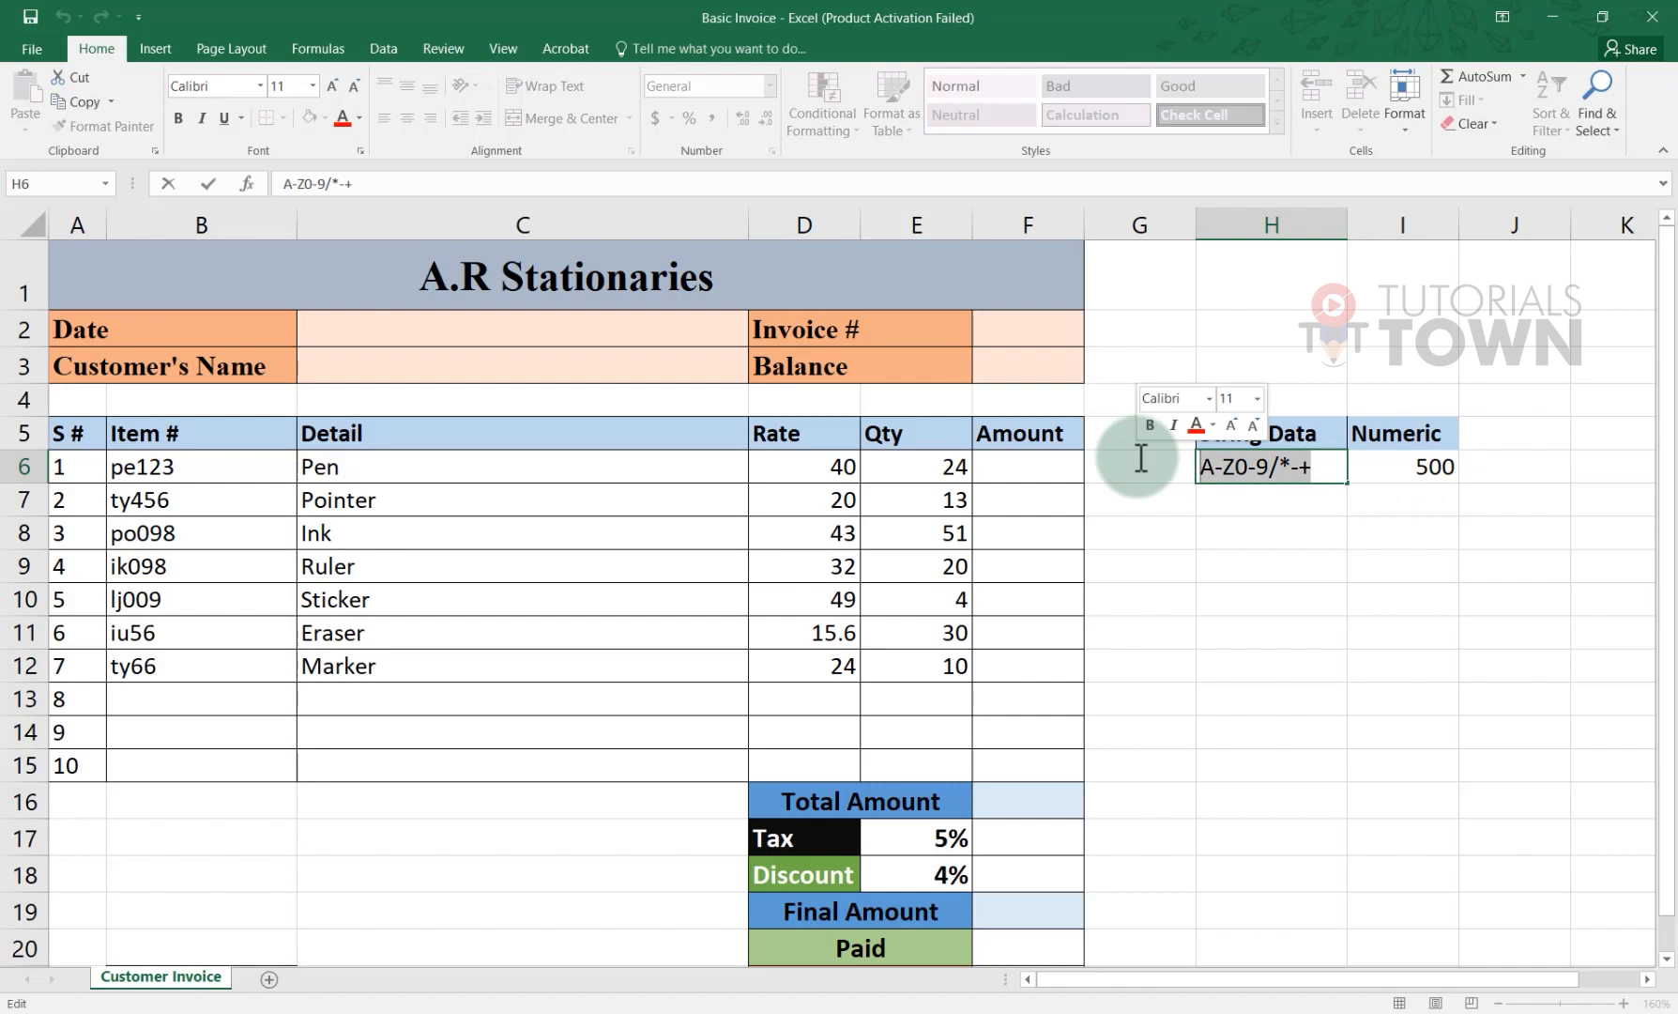
pyautogui.write('q45')
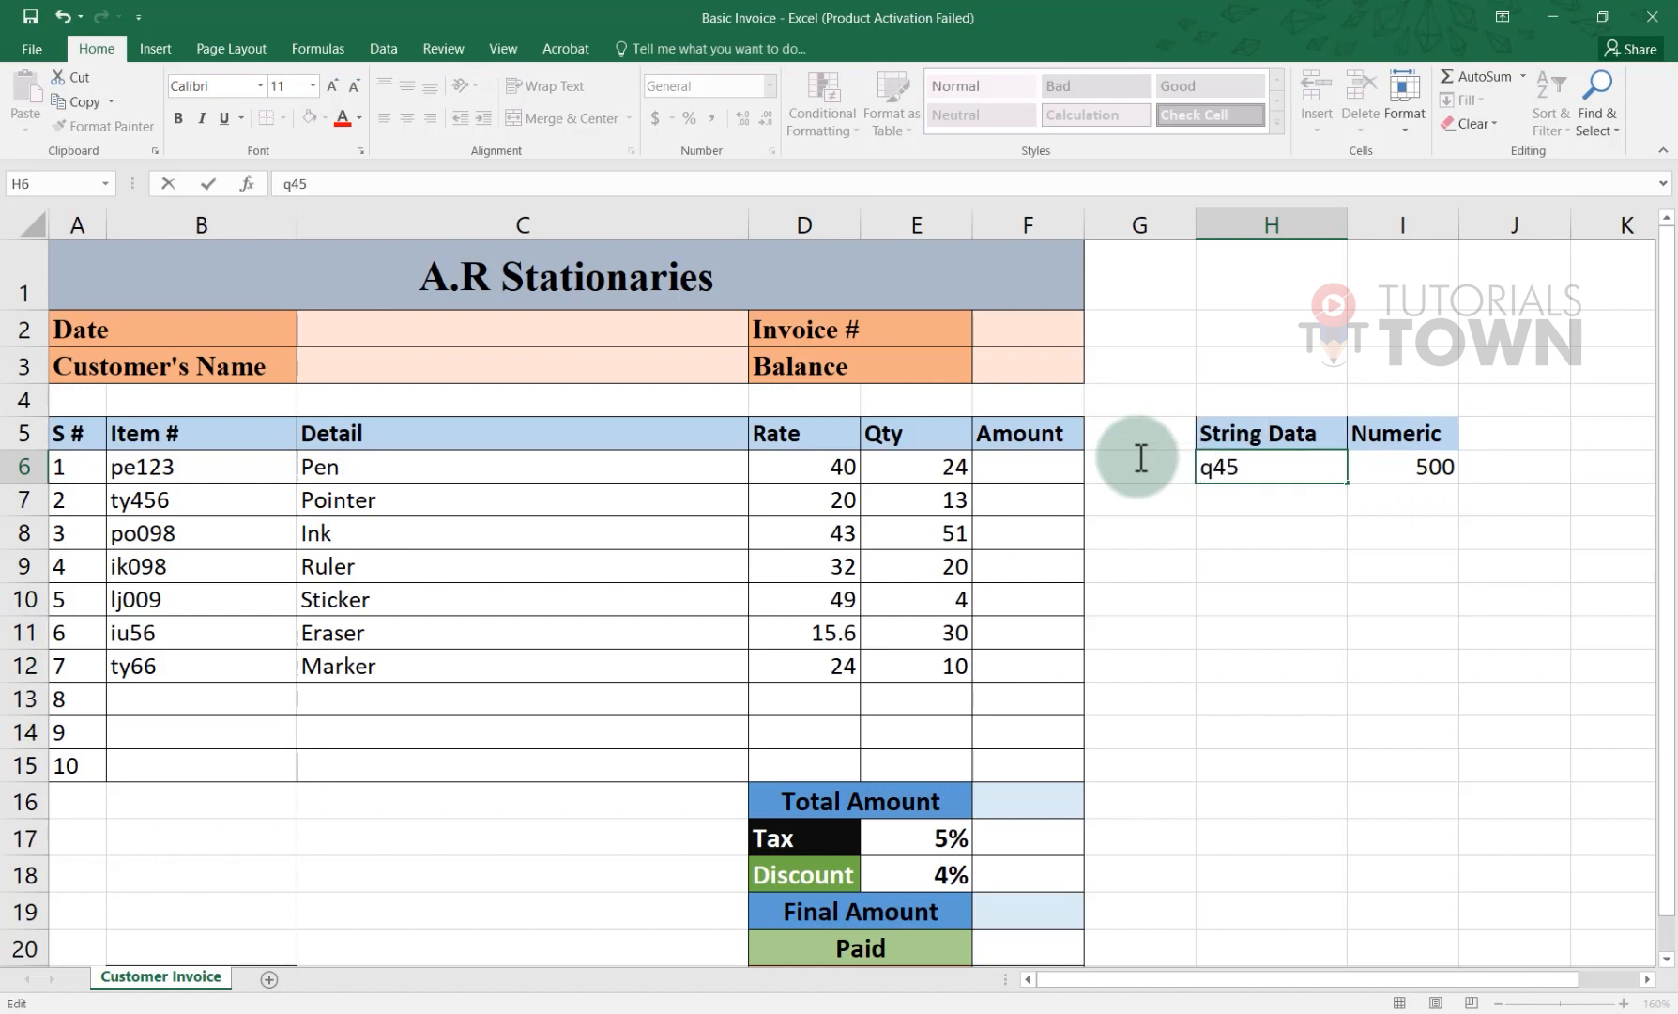
pyautogui.write('8')
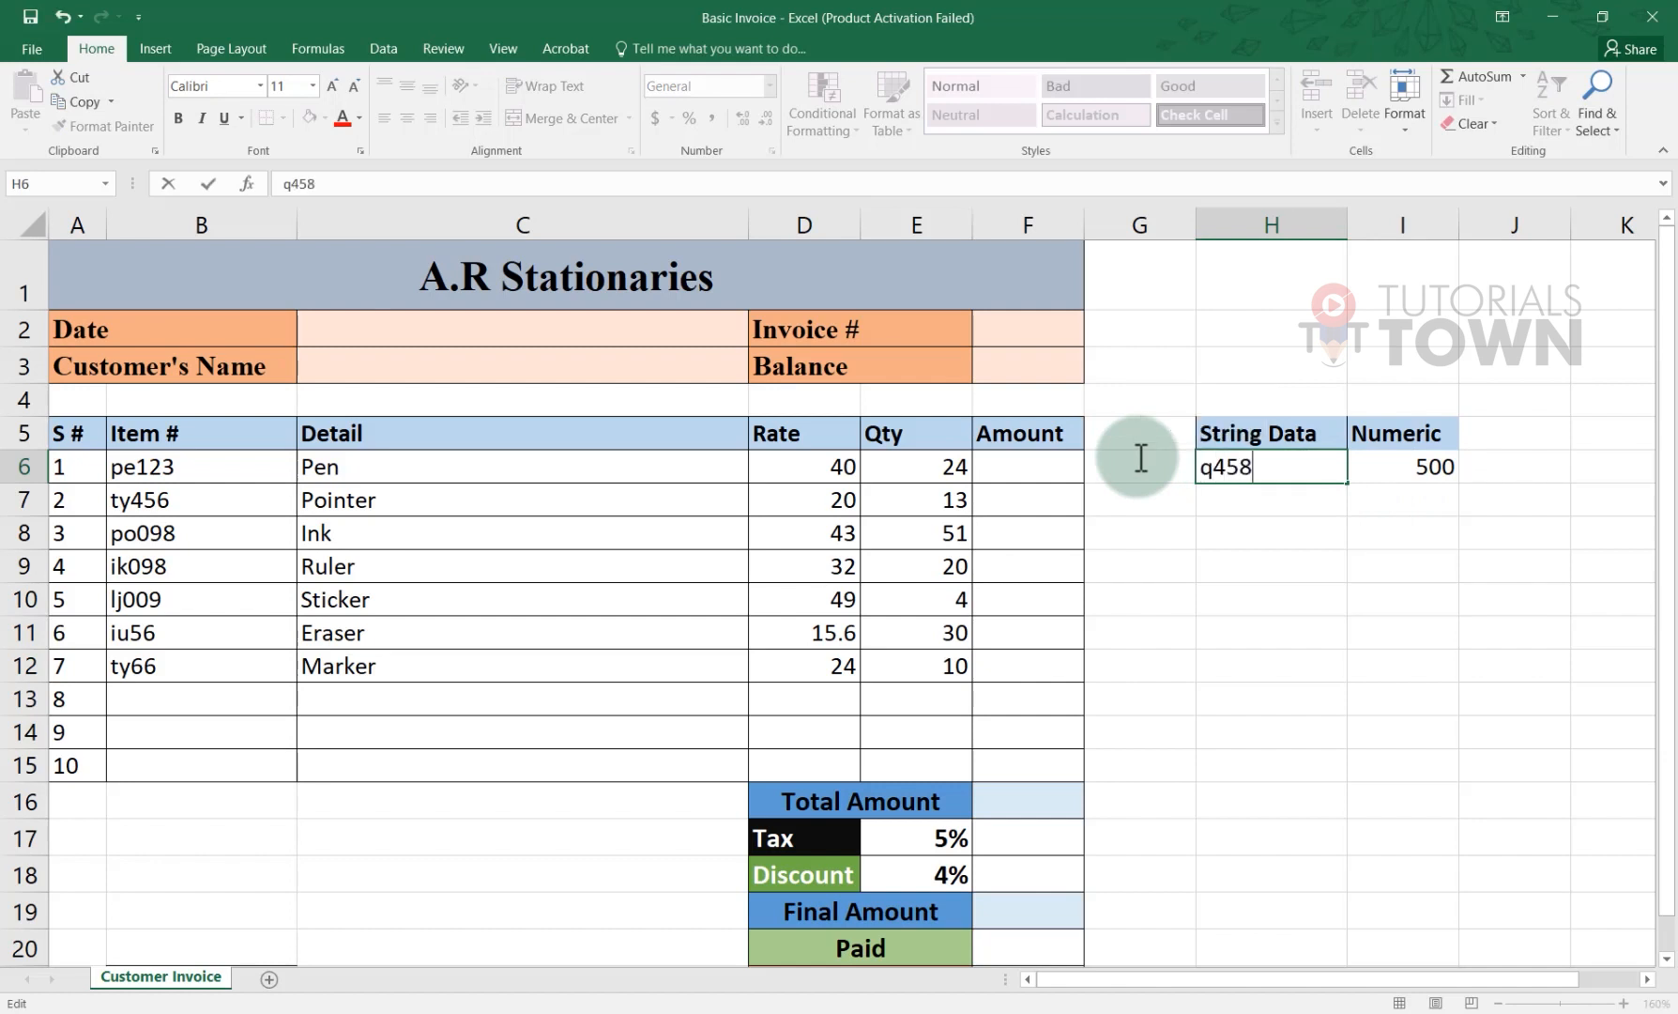
pyautogui.click(1255, 539)
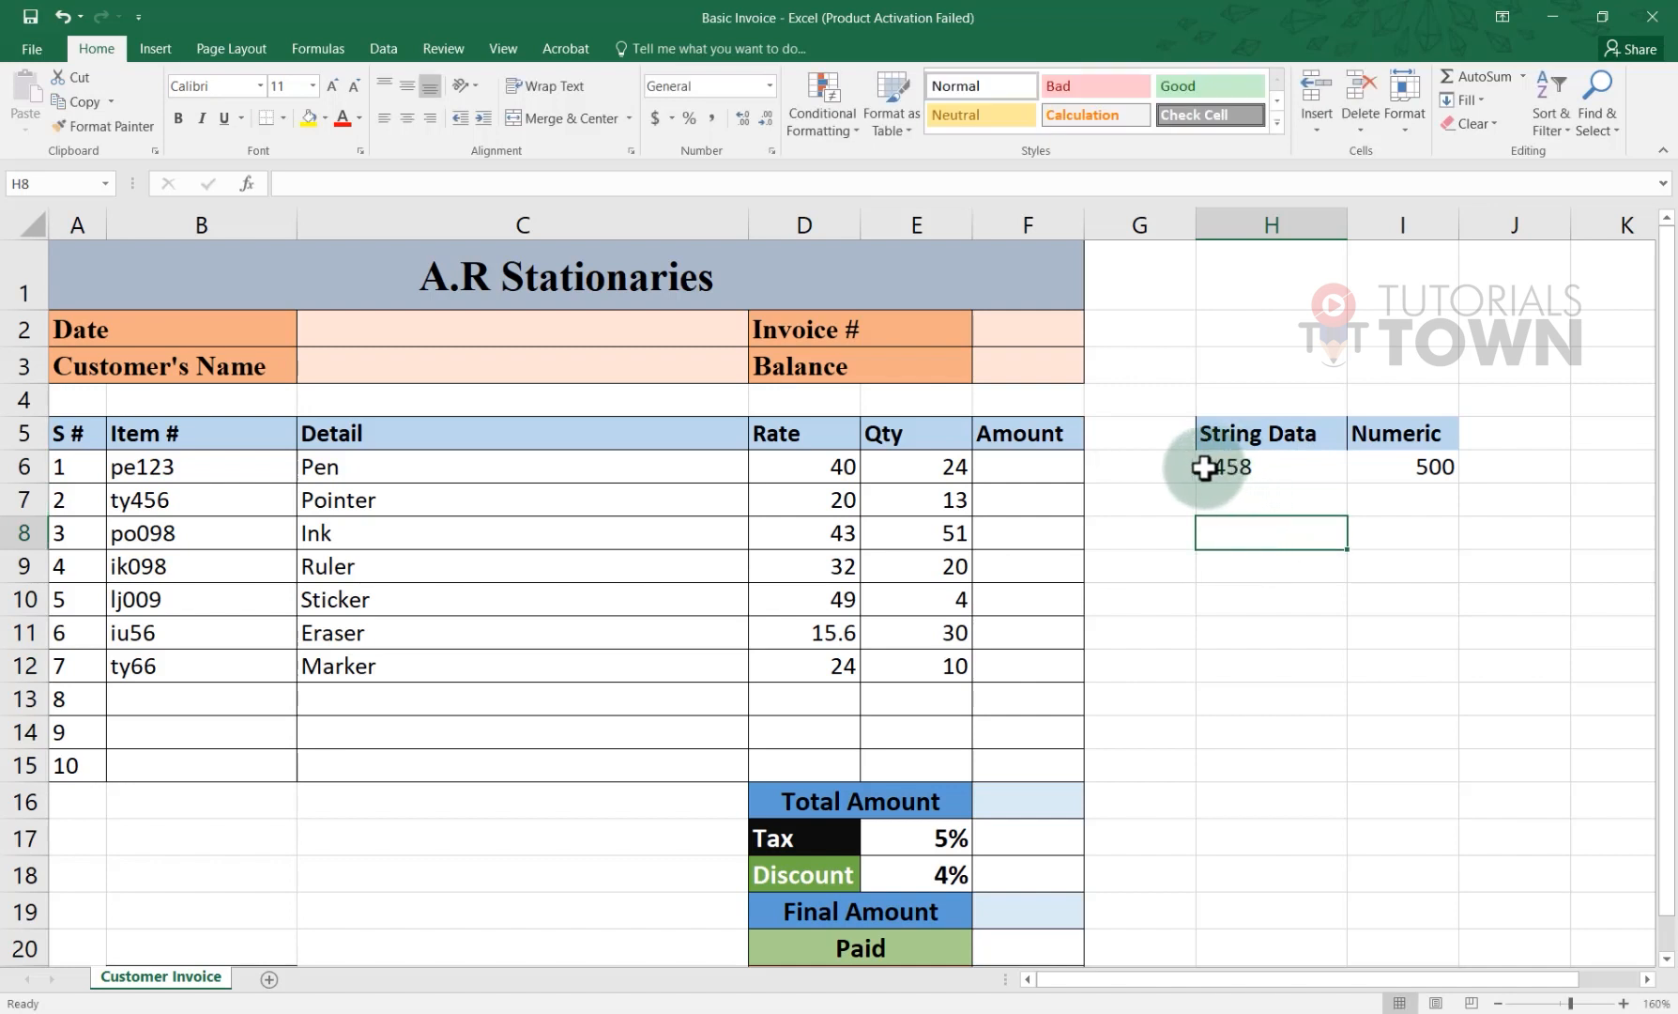
pyautogui.doubleClick(1204, 467)
pyautogui.moveTo(1203, 467); pyautogui.dragTo(1214, 467)
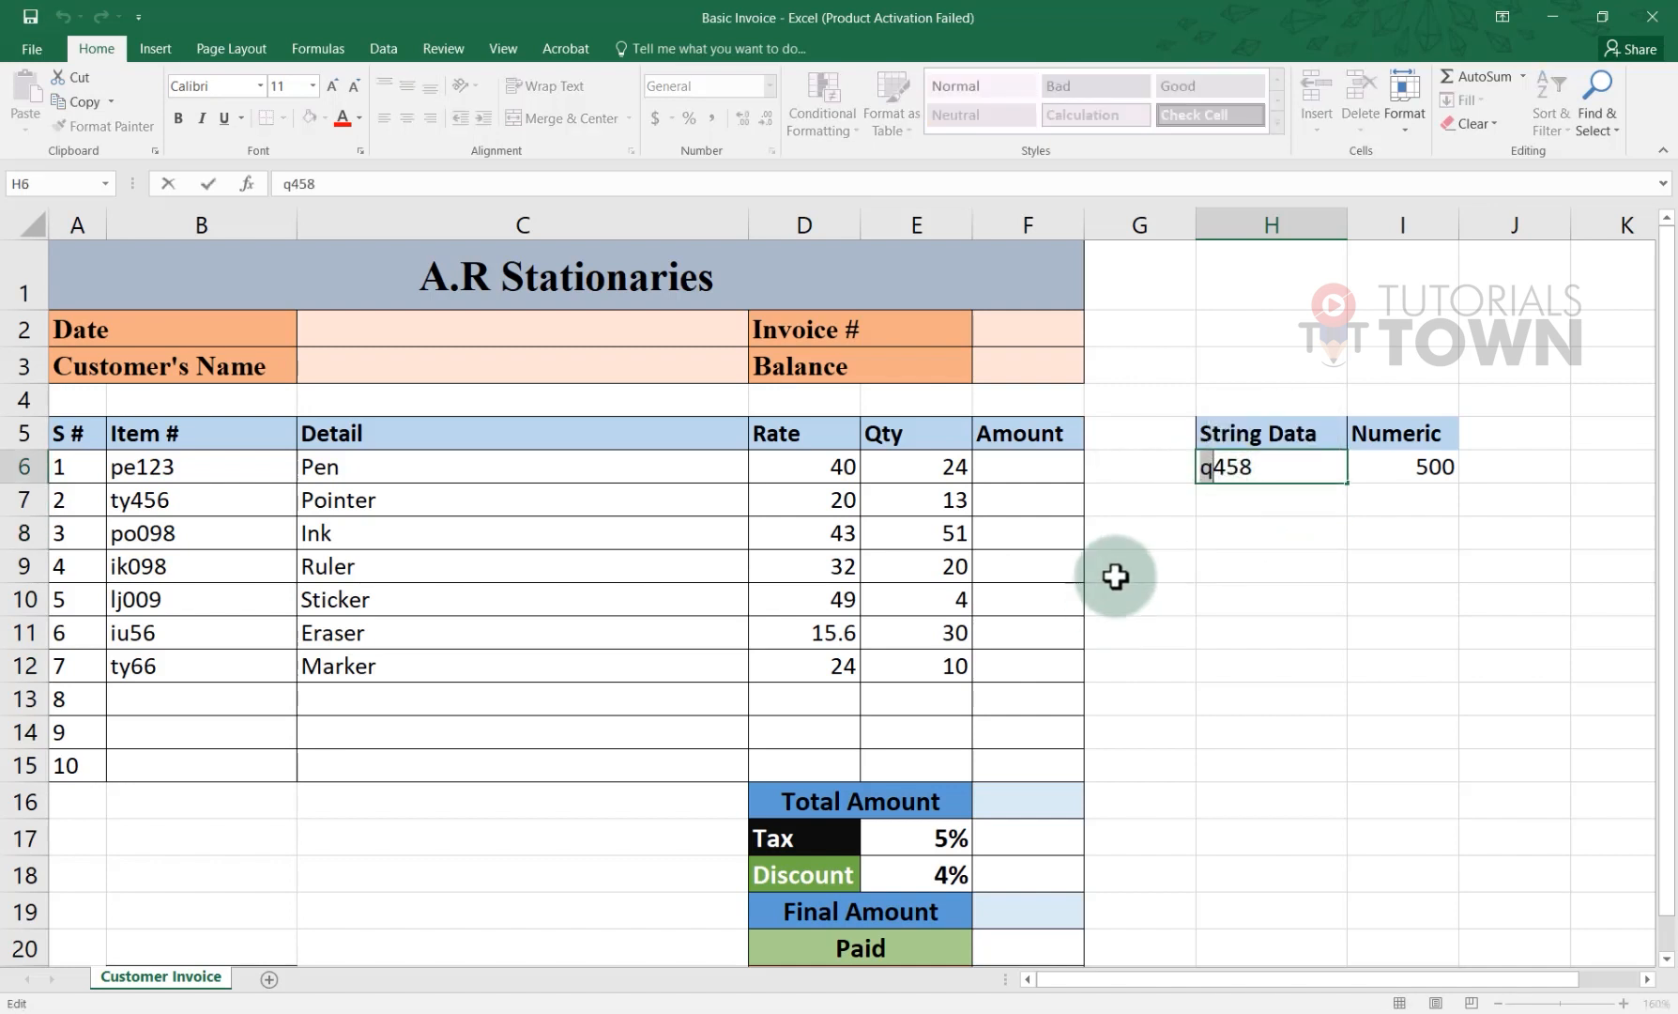
pyautogui.press('Escape')
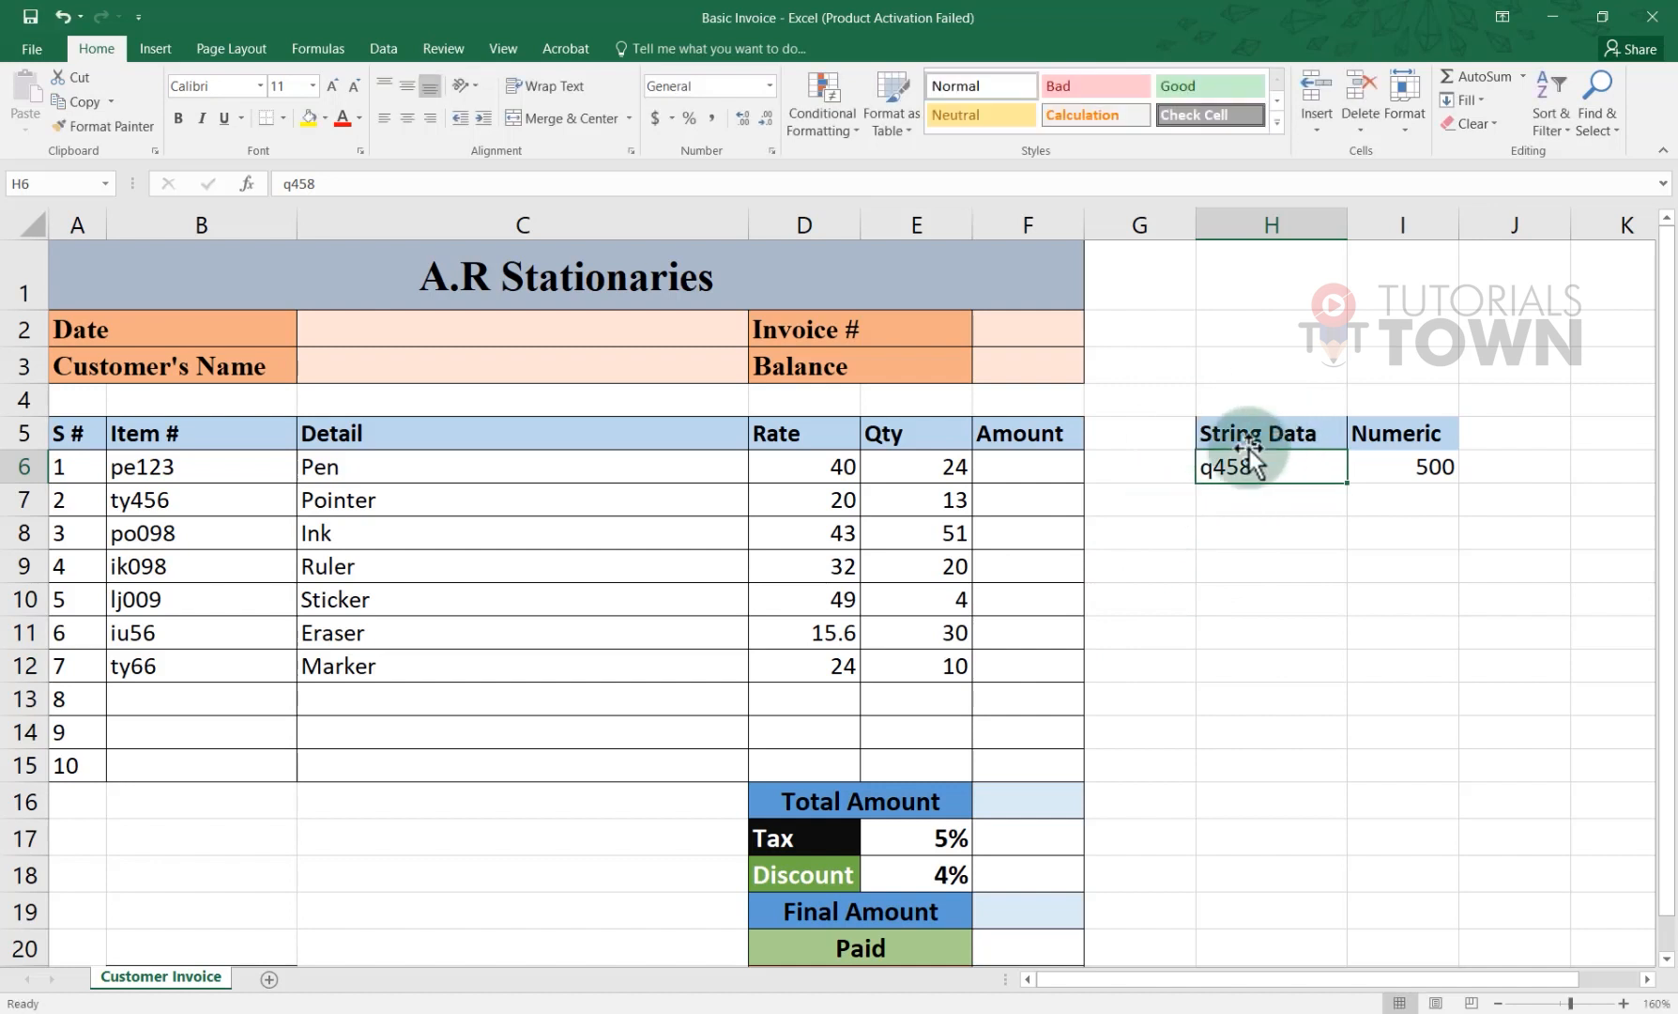
# Step: Clear the String Data and Numeric headings with their sample values from cells G4:I6
pyautogui.moveTo(1192, 411); pyautogui.dragTo(1404, 475)
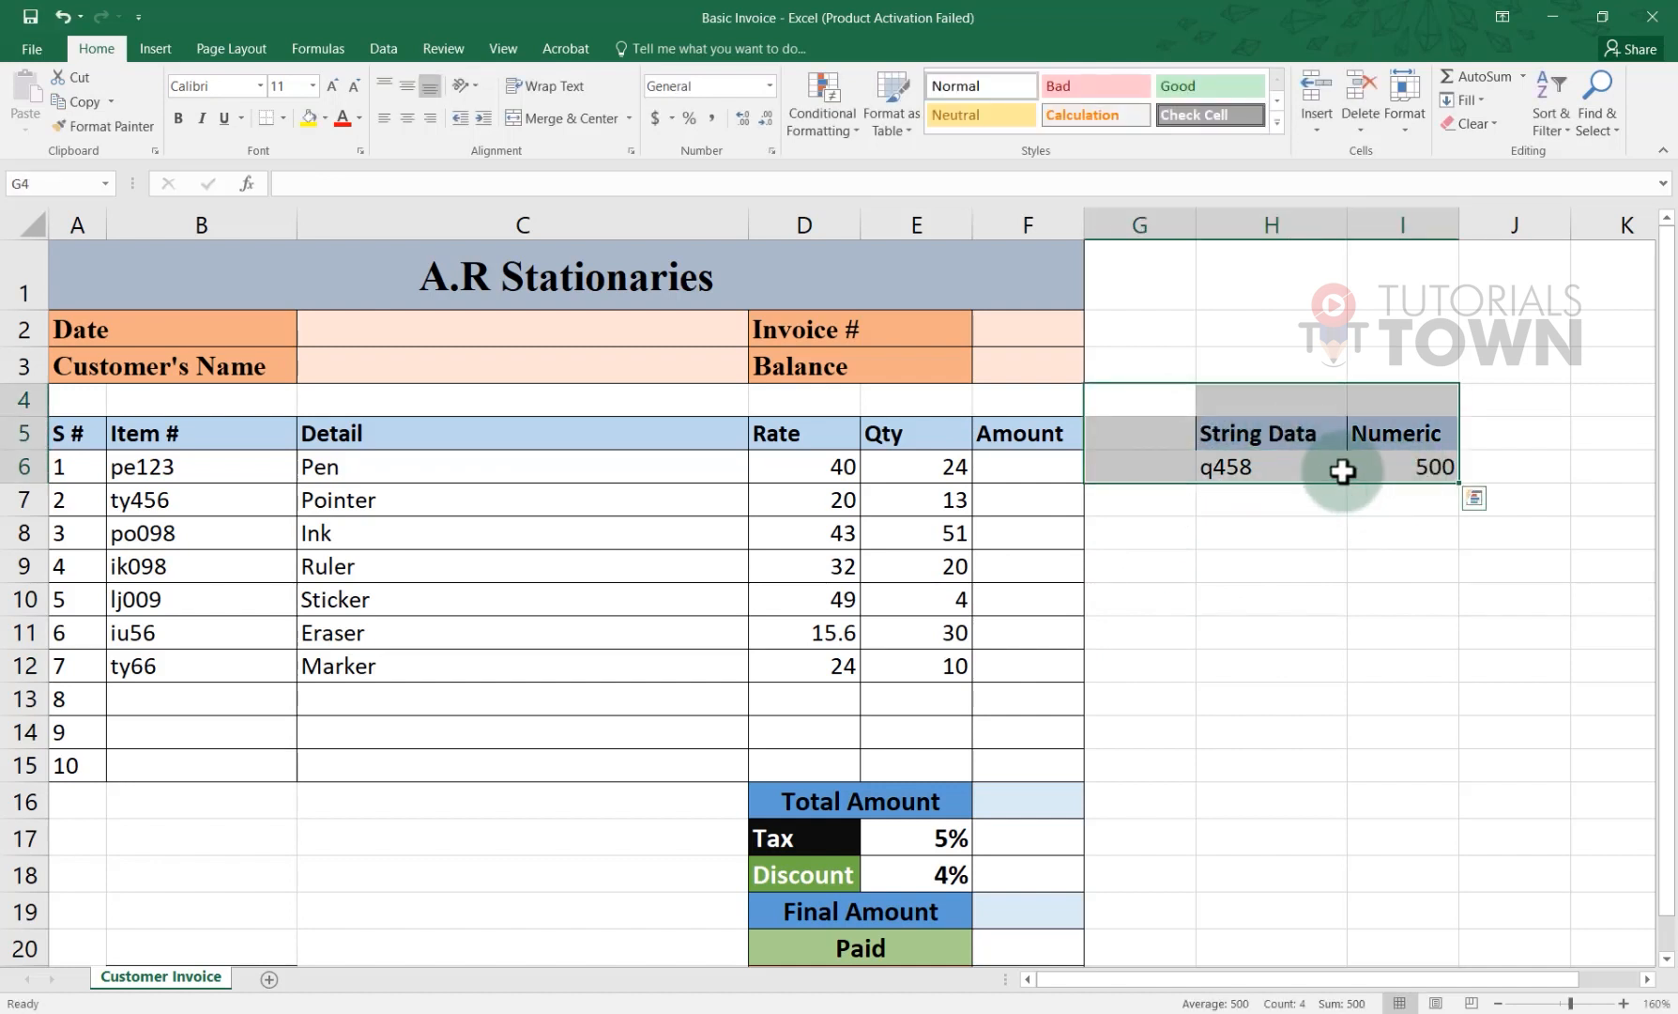
pyautogui.press('Delete')
pyautogui.click(1221, 561)
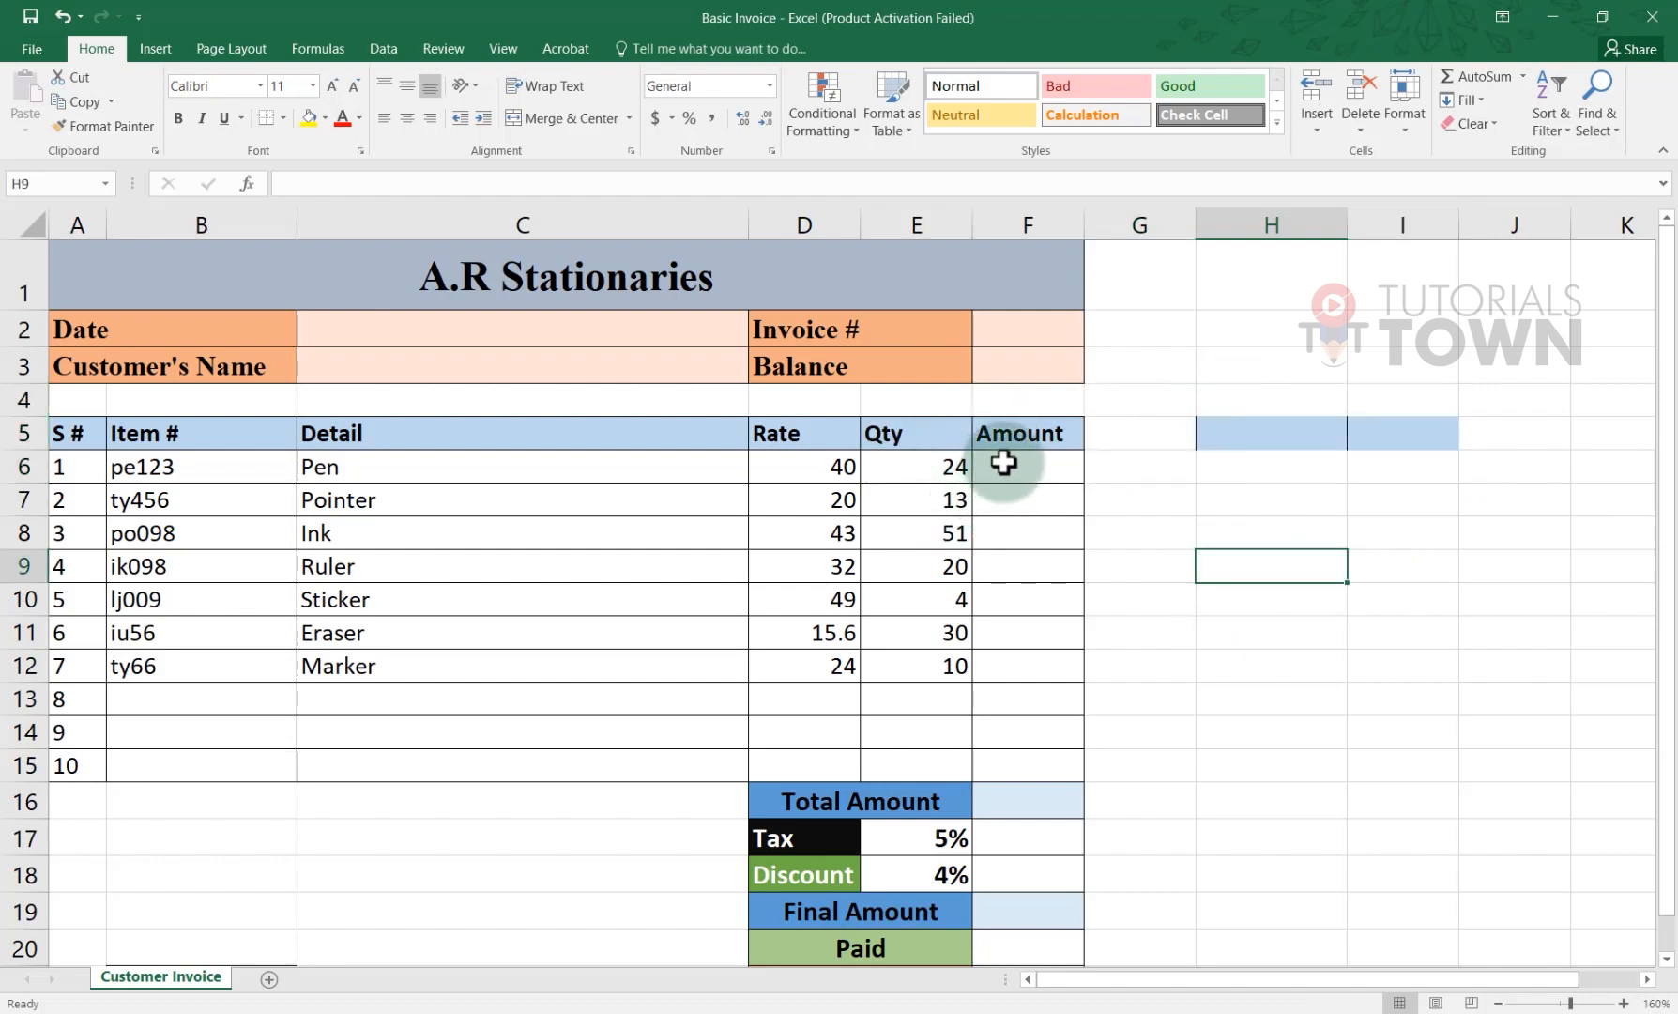
# Step: Review the Rate cell D6 against the Amount cell F6 in the Pen row
pyautogui.click(838, 471)
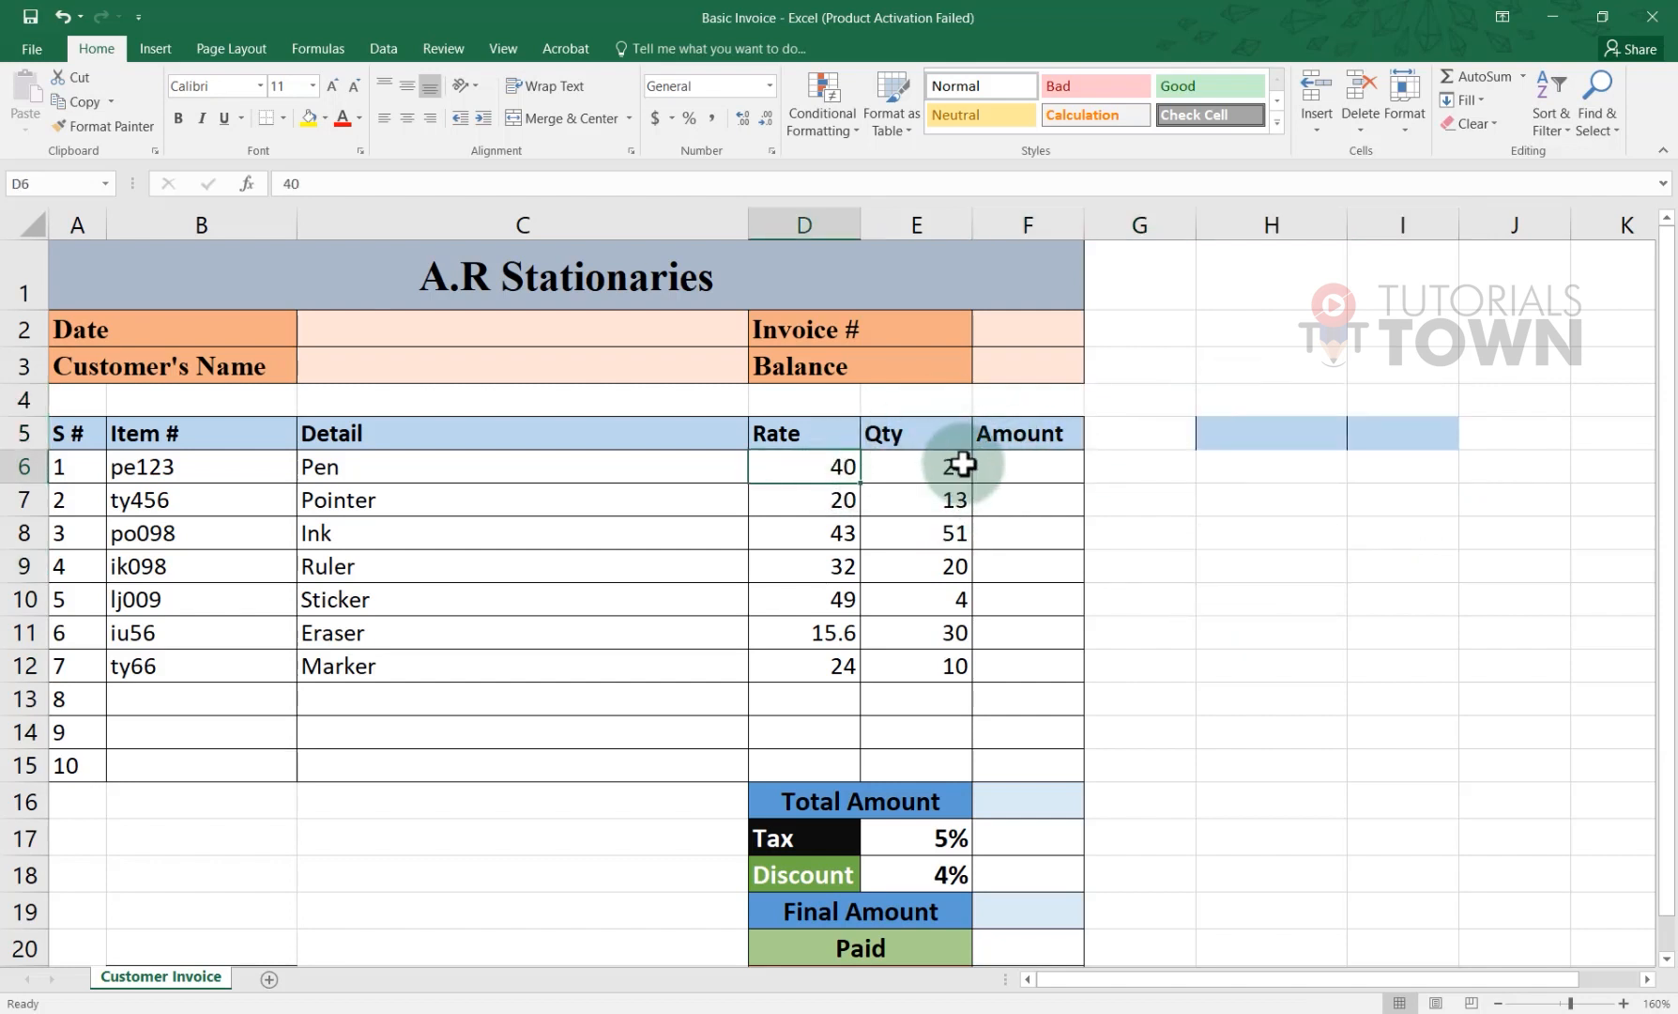
pyautogui.click(1000, 467)
pyautogui.click(810, 470)
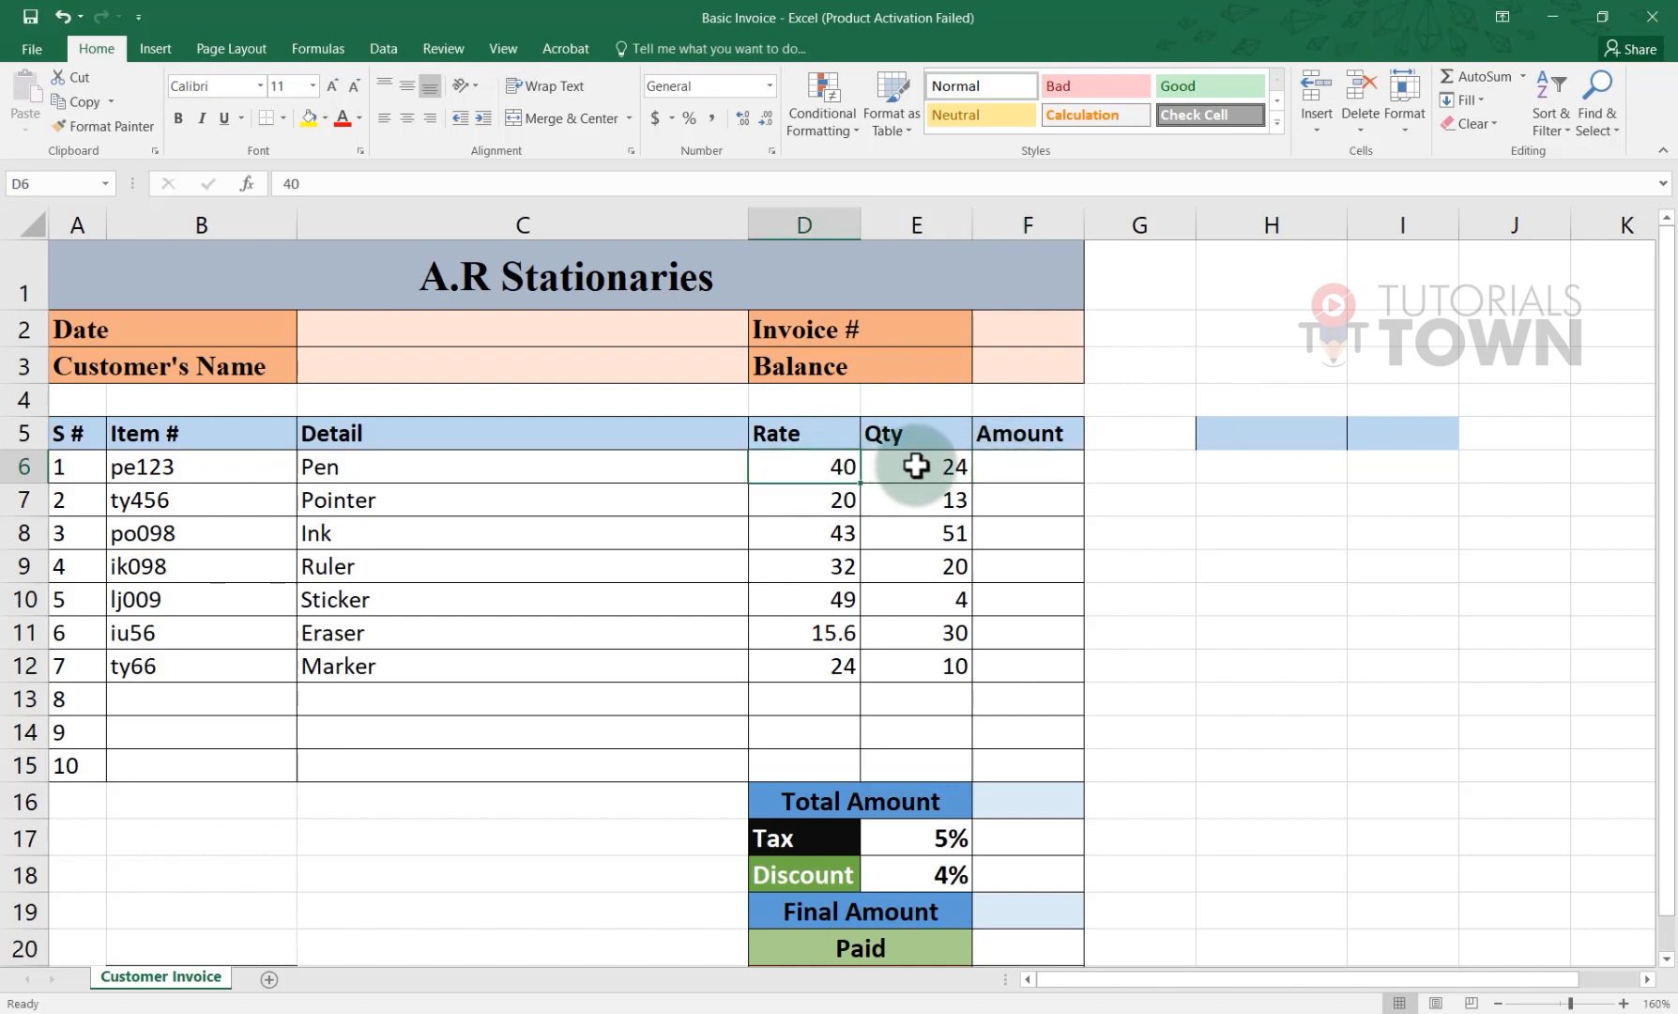
pyautogui.click(1006, 467)
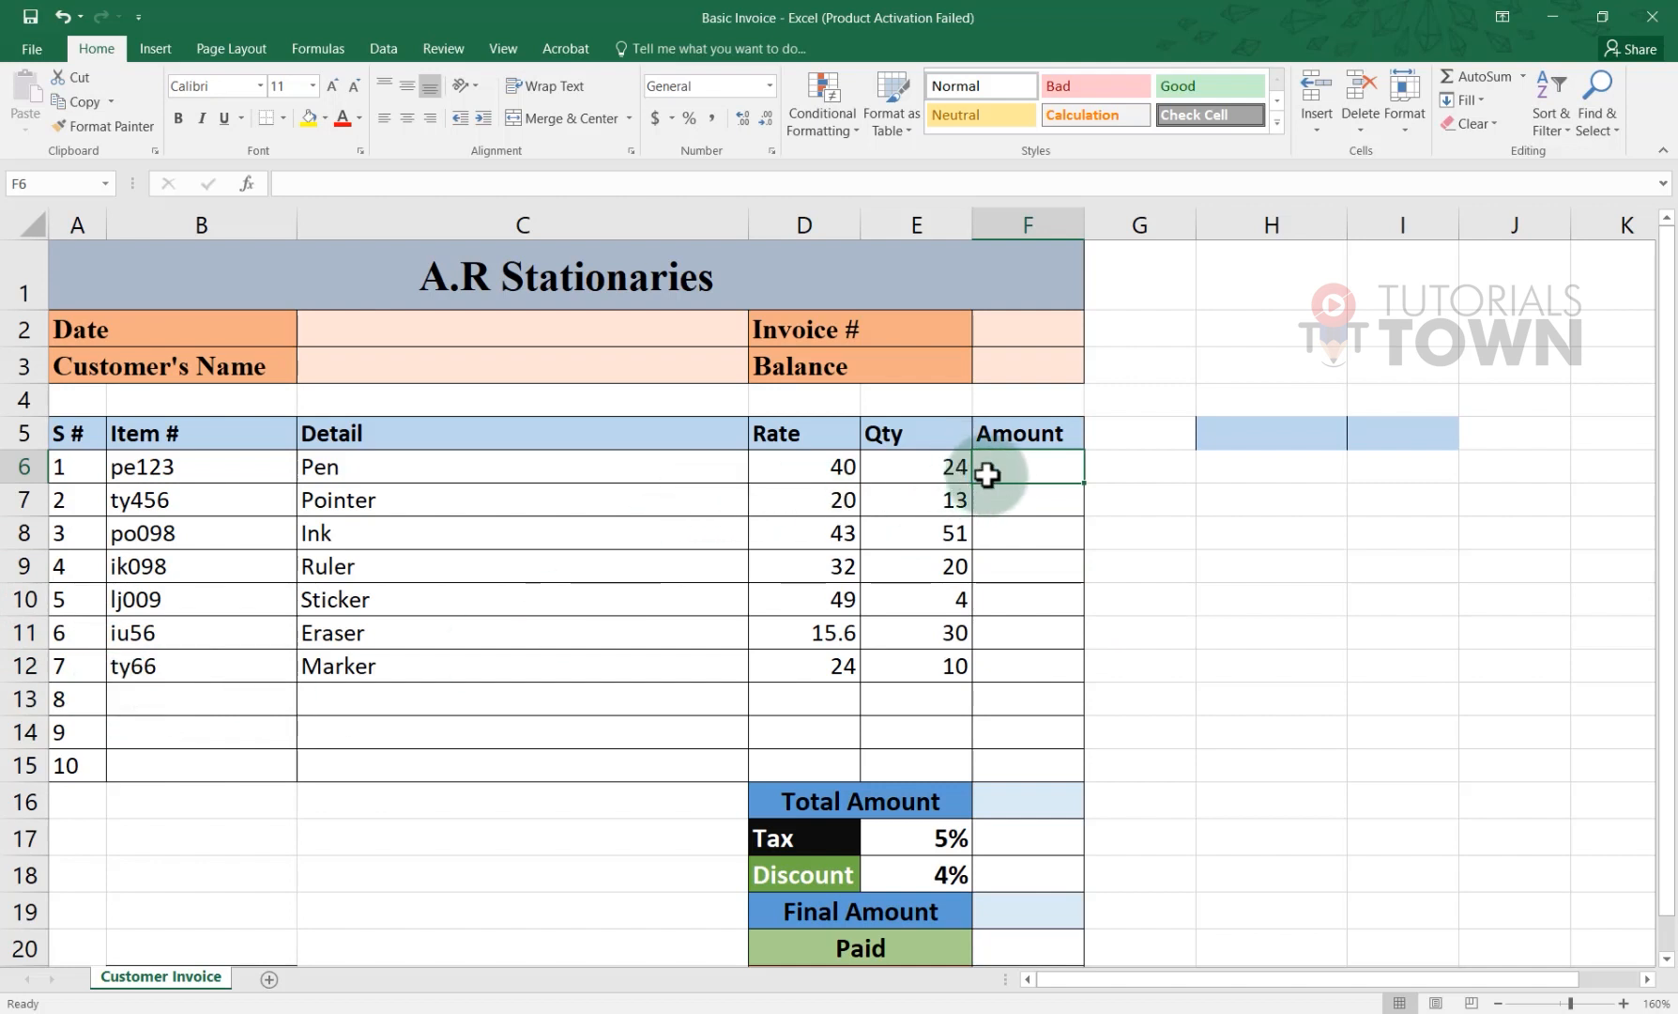
# Step: Enter the fixed-number formula =40*24 in the Pen row's Amount cell F6 and clear it again
pyautogui.write('=40*24')
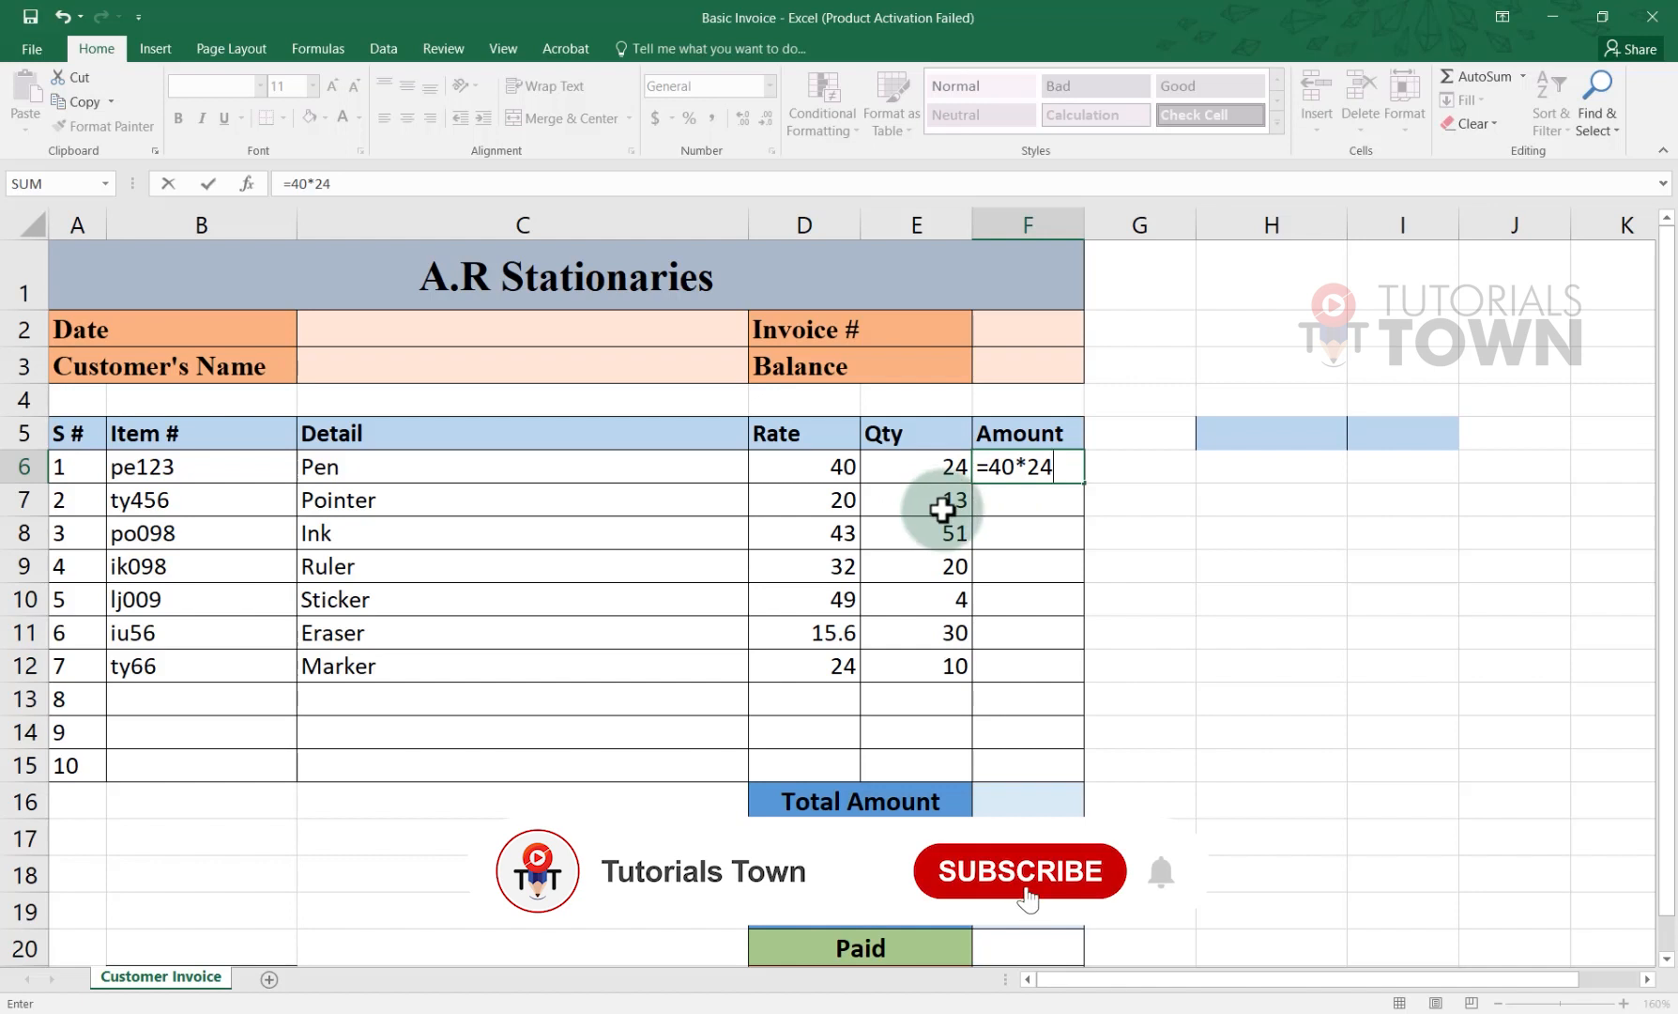
pyautogui.hotkey('ctrl', 'Return')
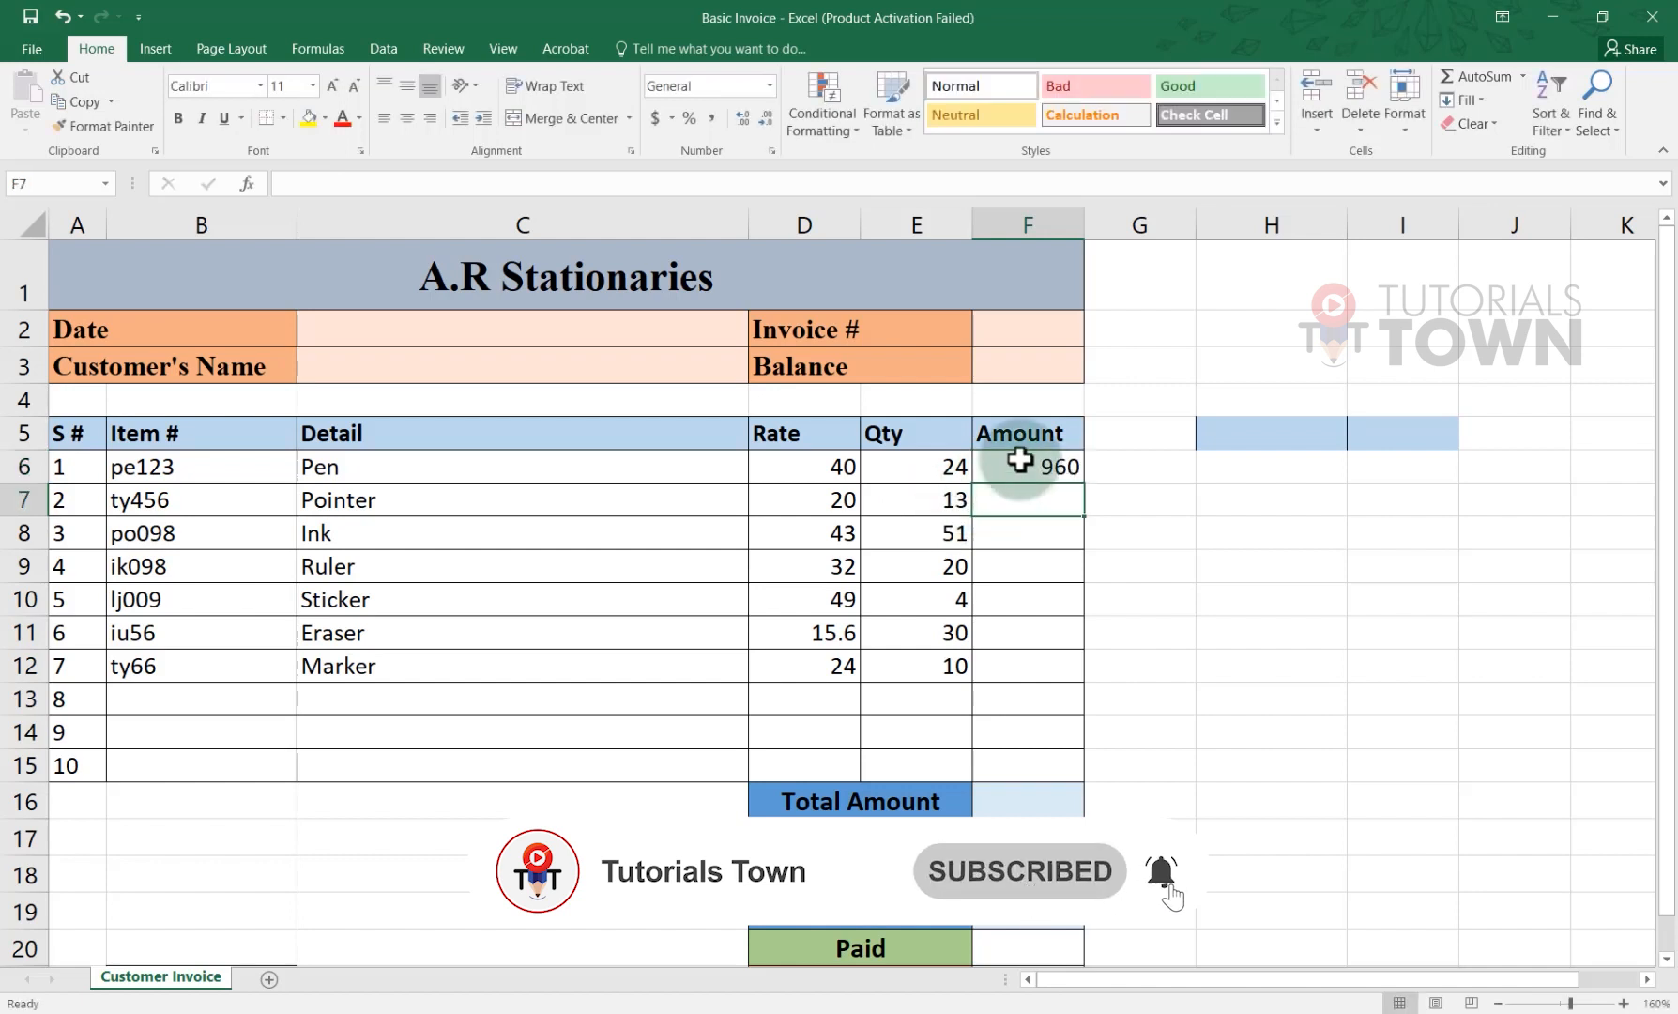
pyautogui.click(1009, 508)
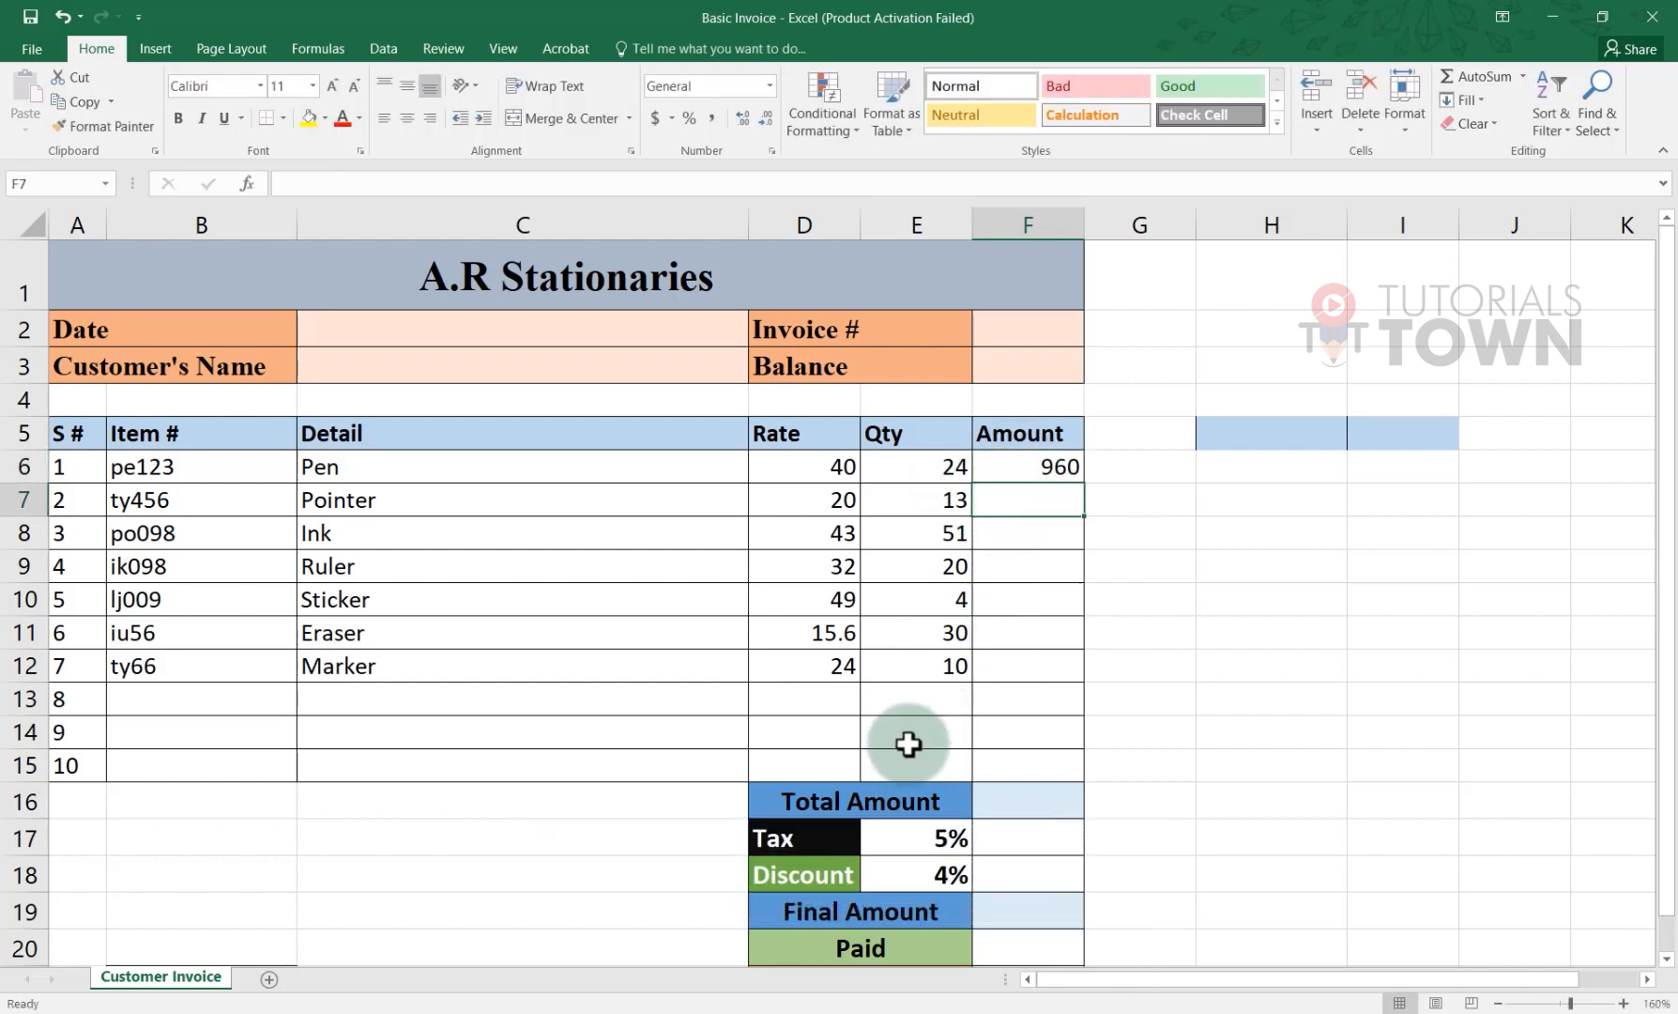
pyautogui.click(1055, 472)
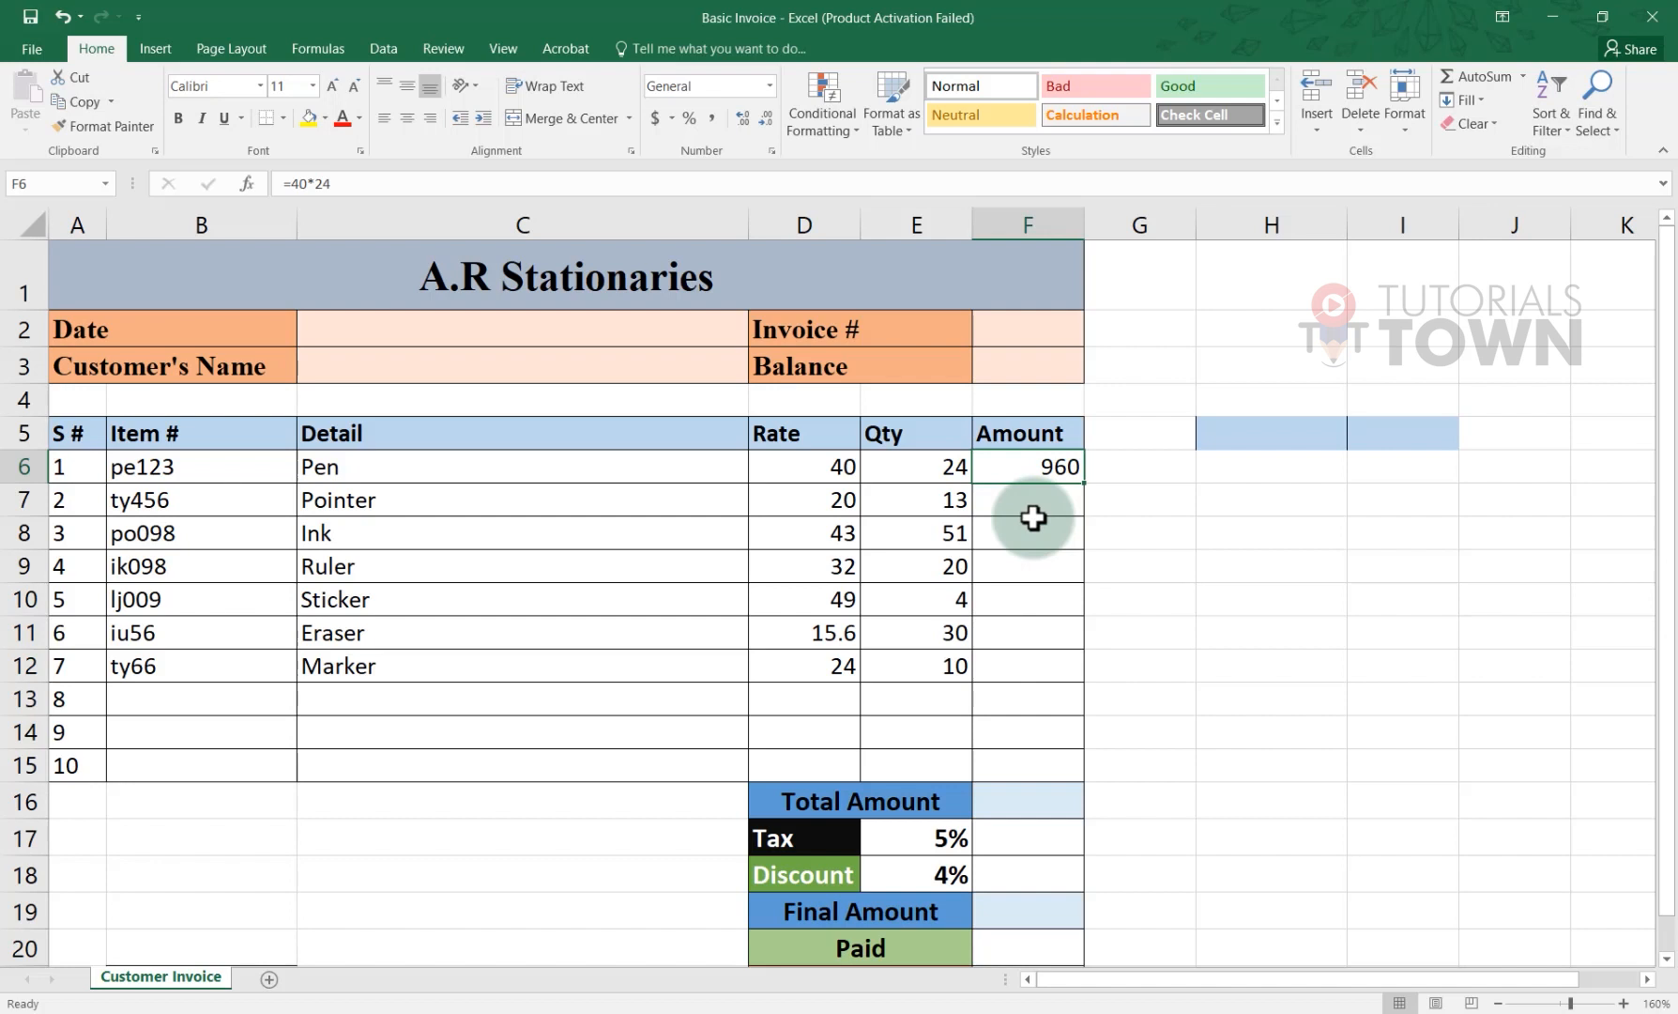
pyautogui.press('Delete')
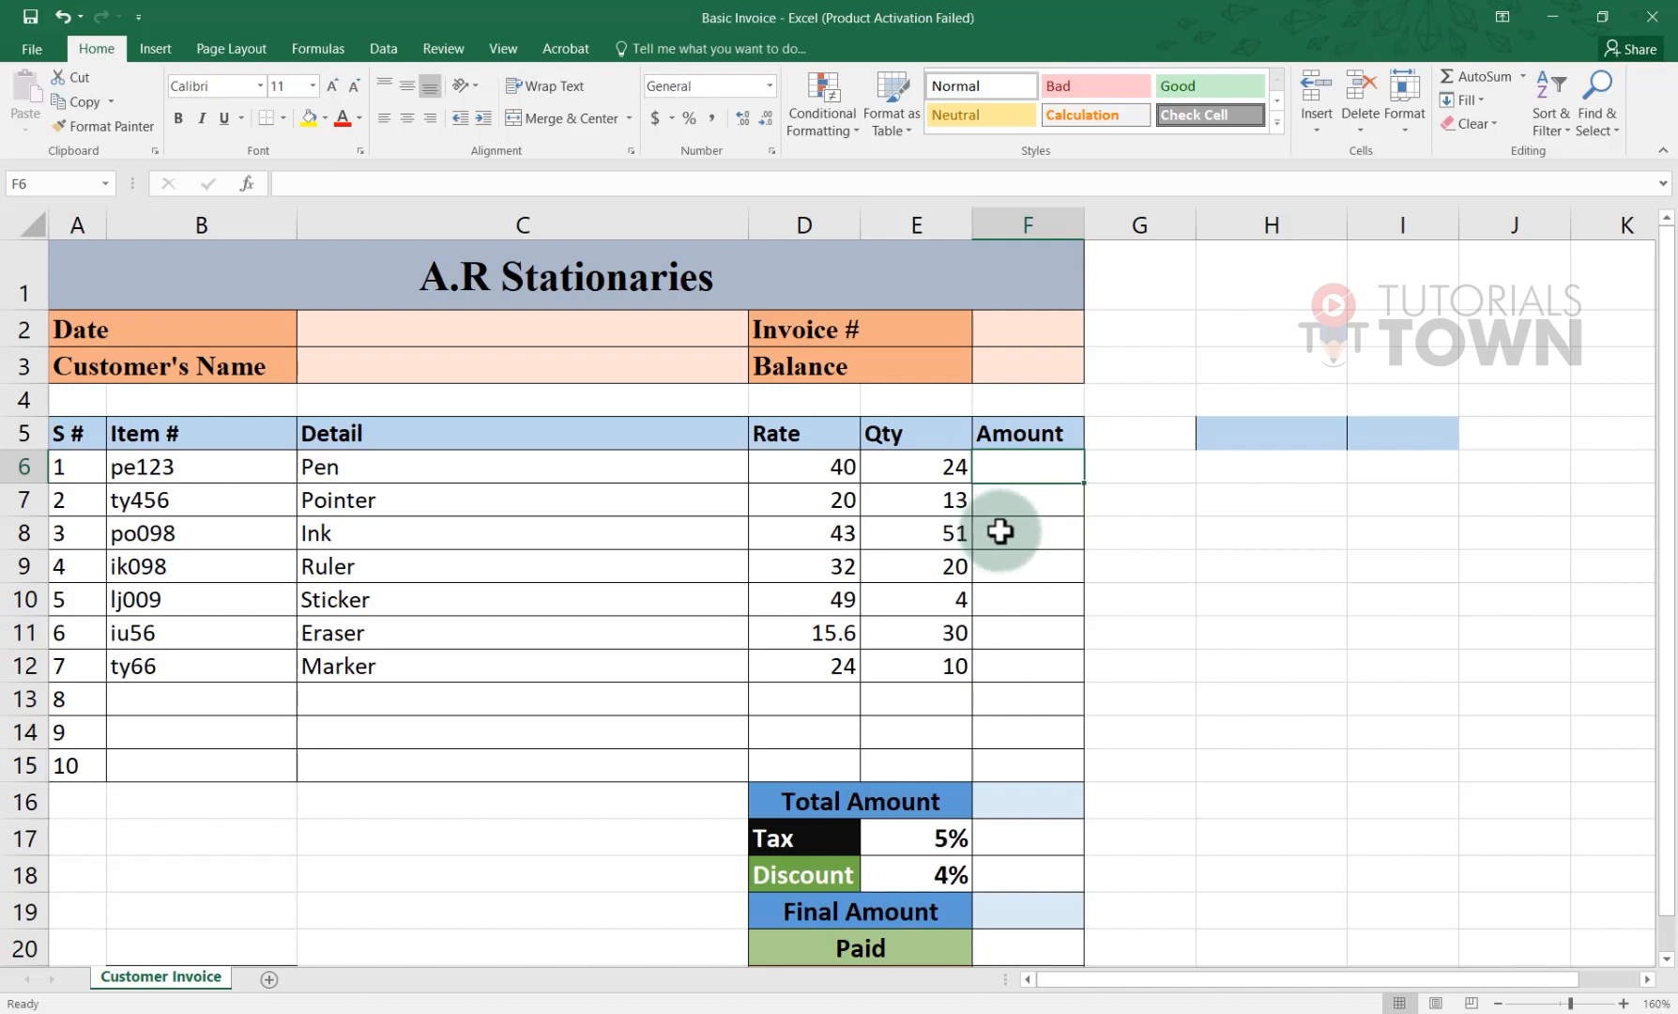
# Step: Enter the formula =D6*E6 in Amount cell F6, multiplying the Pen's Rate cell by its Qty cell
pyautogui.write('=')
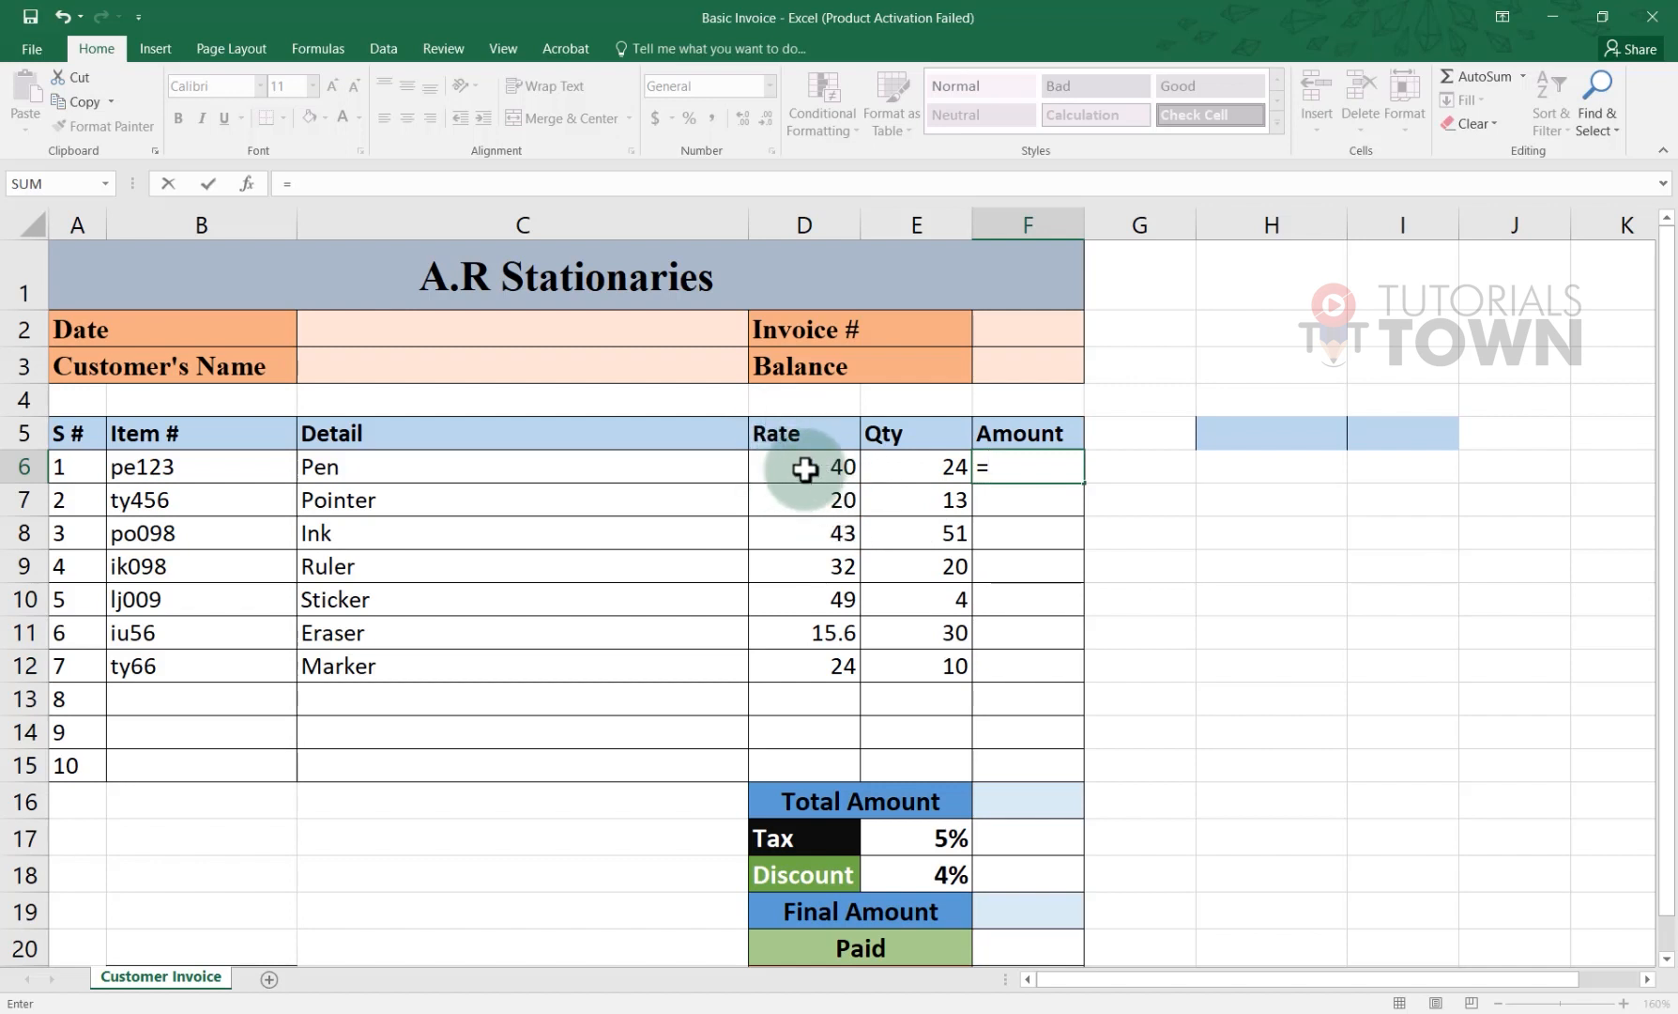
pyautogui.press('Left')
pyautogui.press('Left')
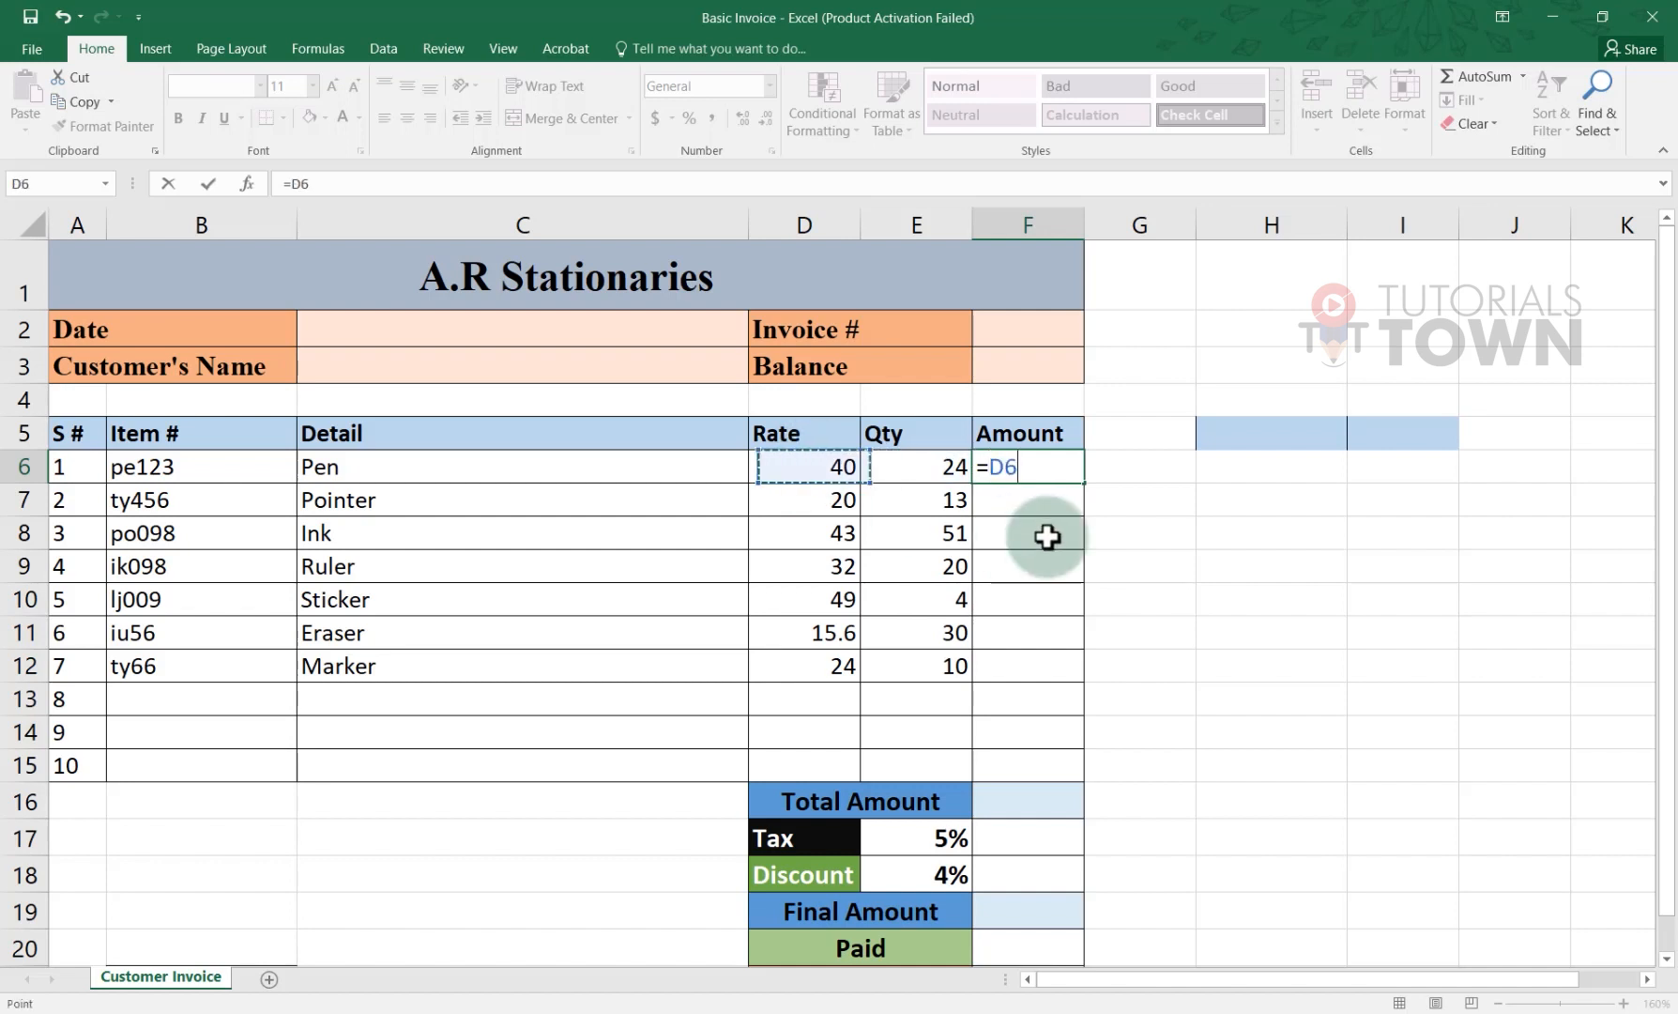
pyautogui.press('Left')
pyautogui.press('Right')
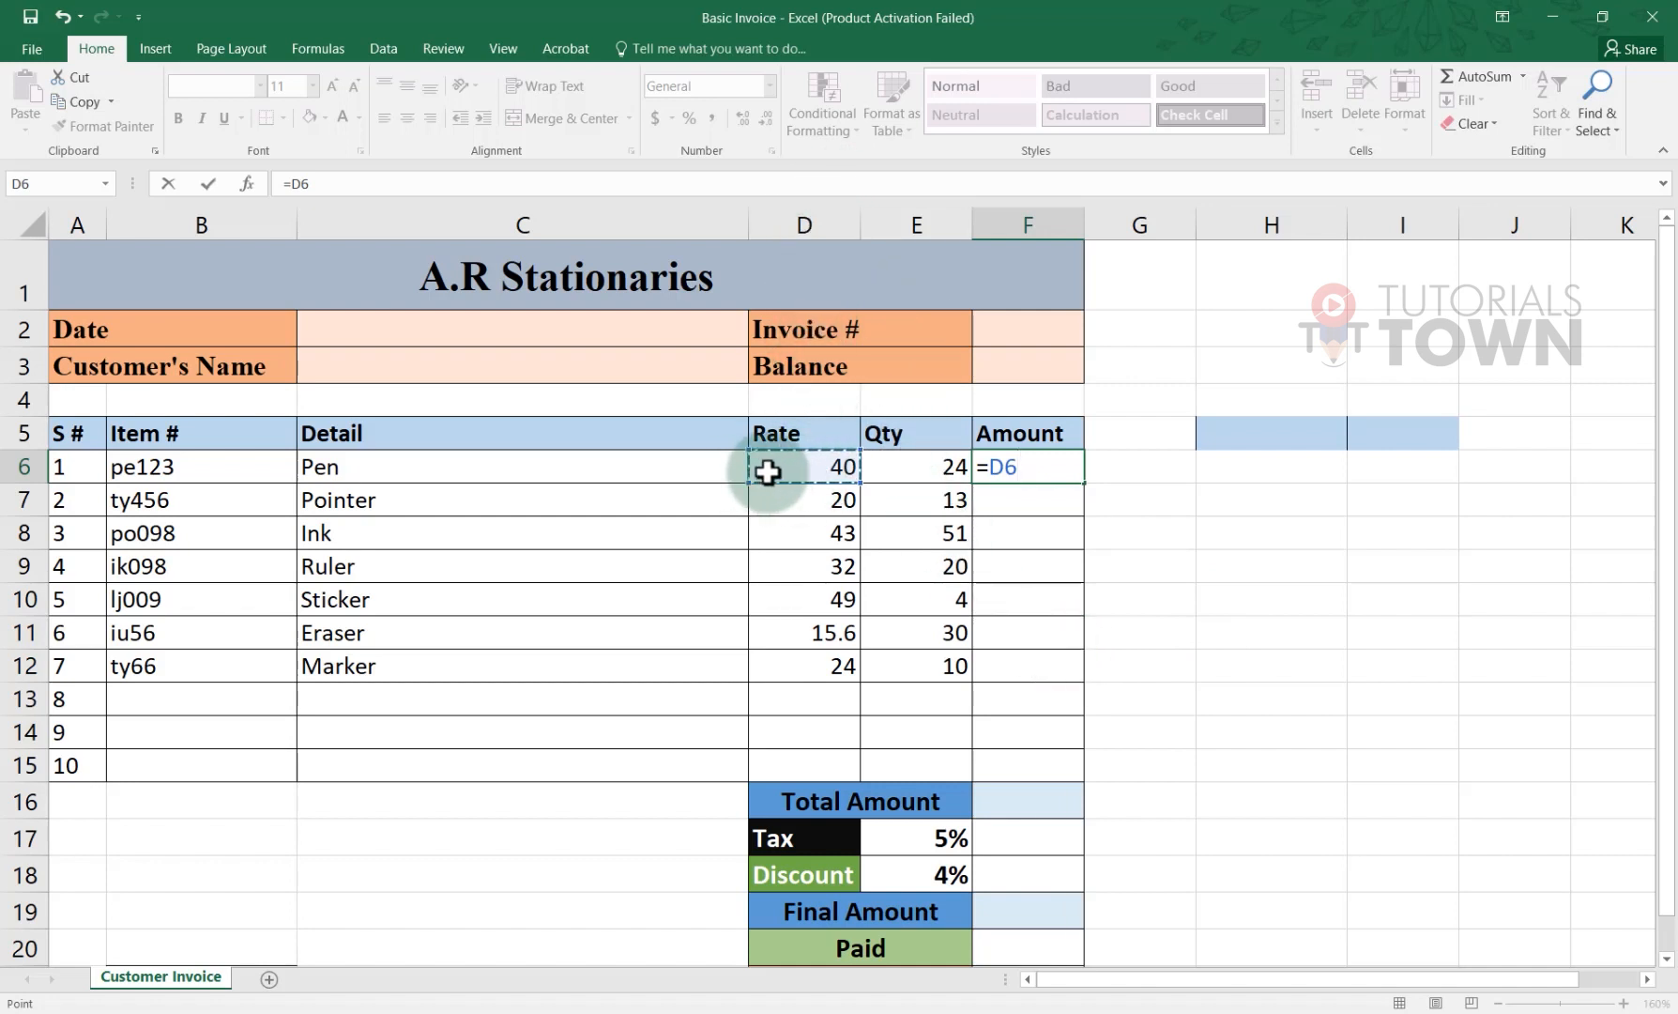
pyautogui.doubleClick(1019, 470)
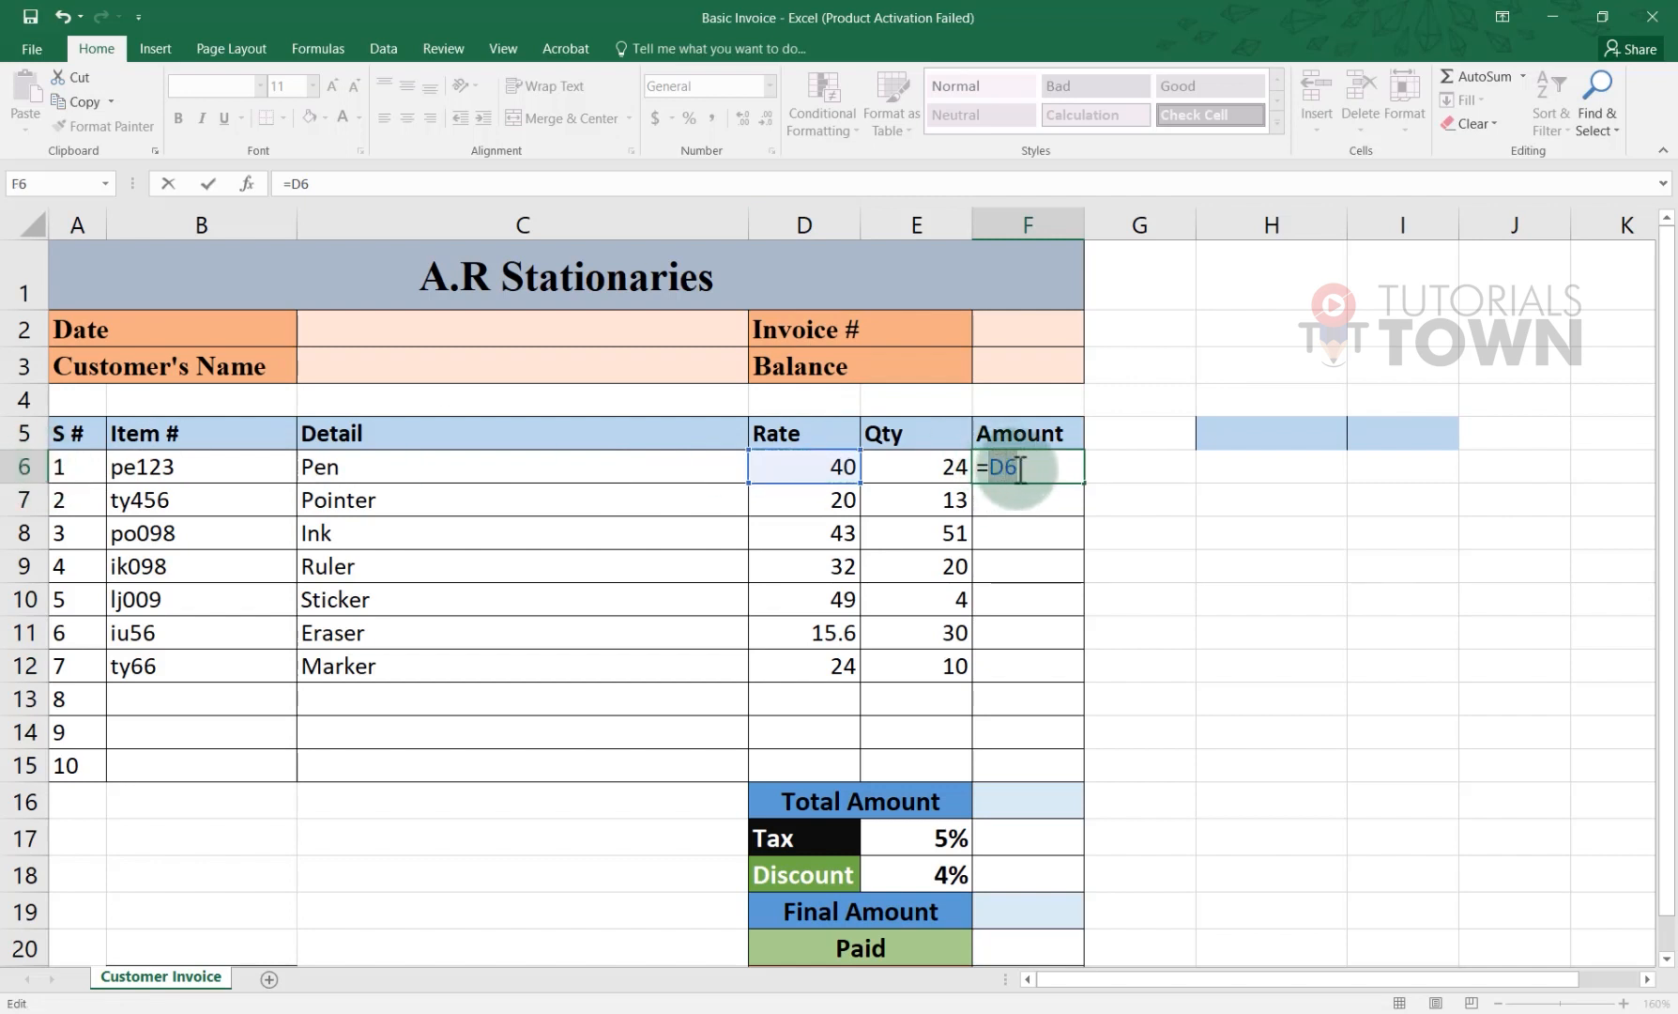
pyautogui.click(1027, 470)
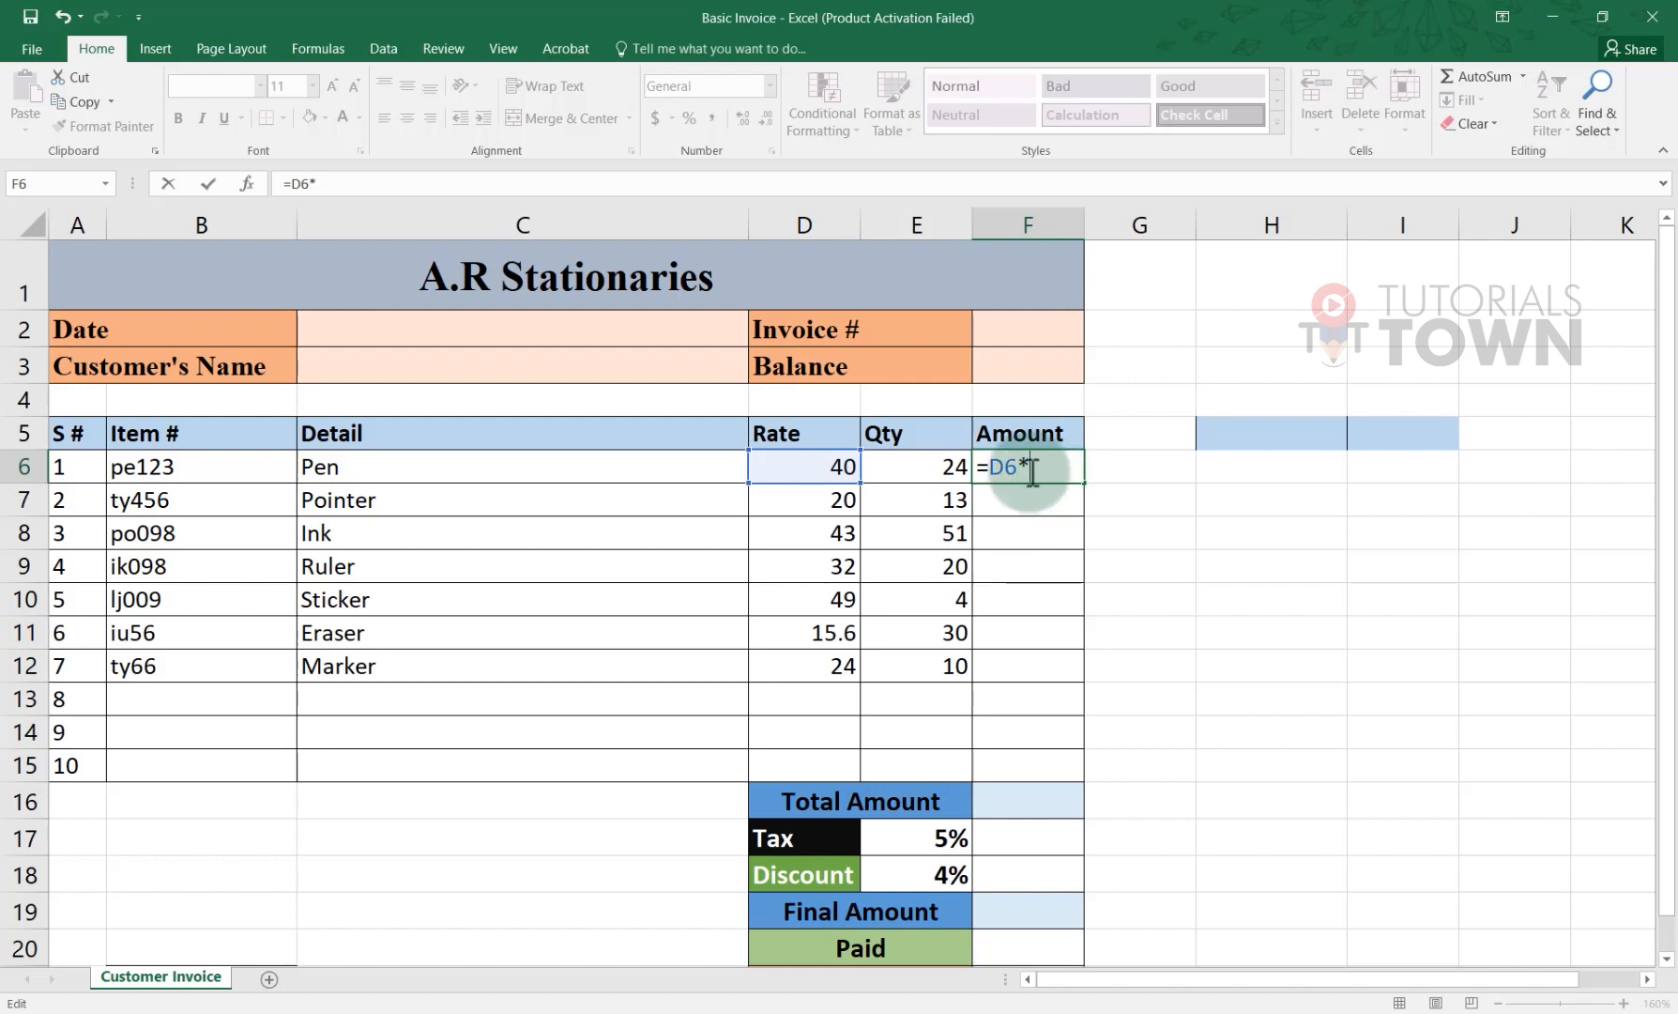
pyautogui.press('alt')
pyautogui.click(1016, 469)
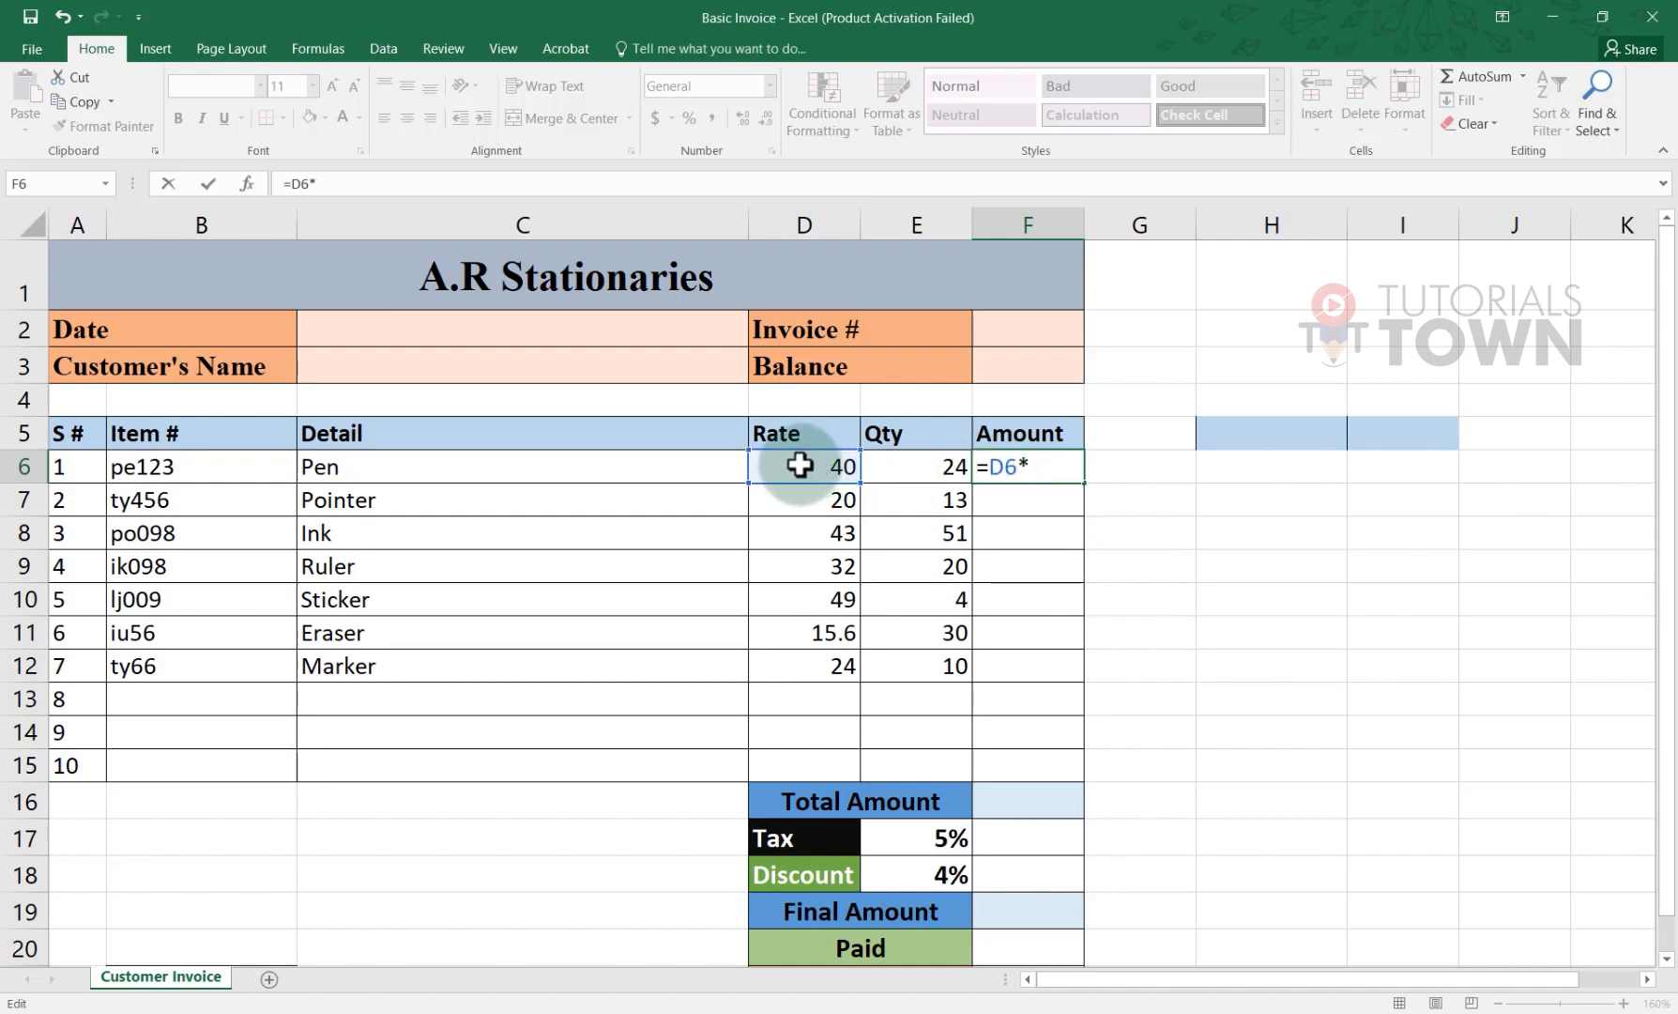
pyautogui.click(1039, 469)
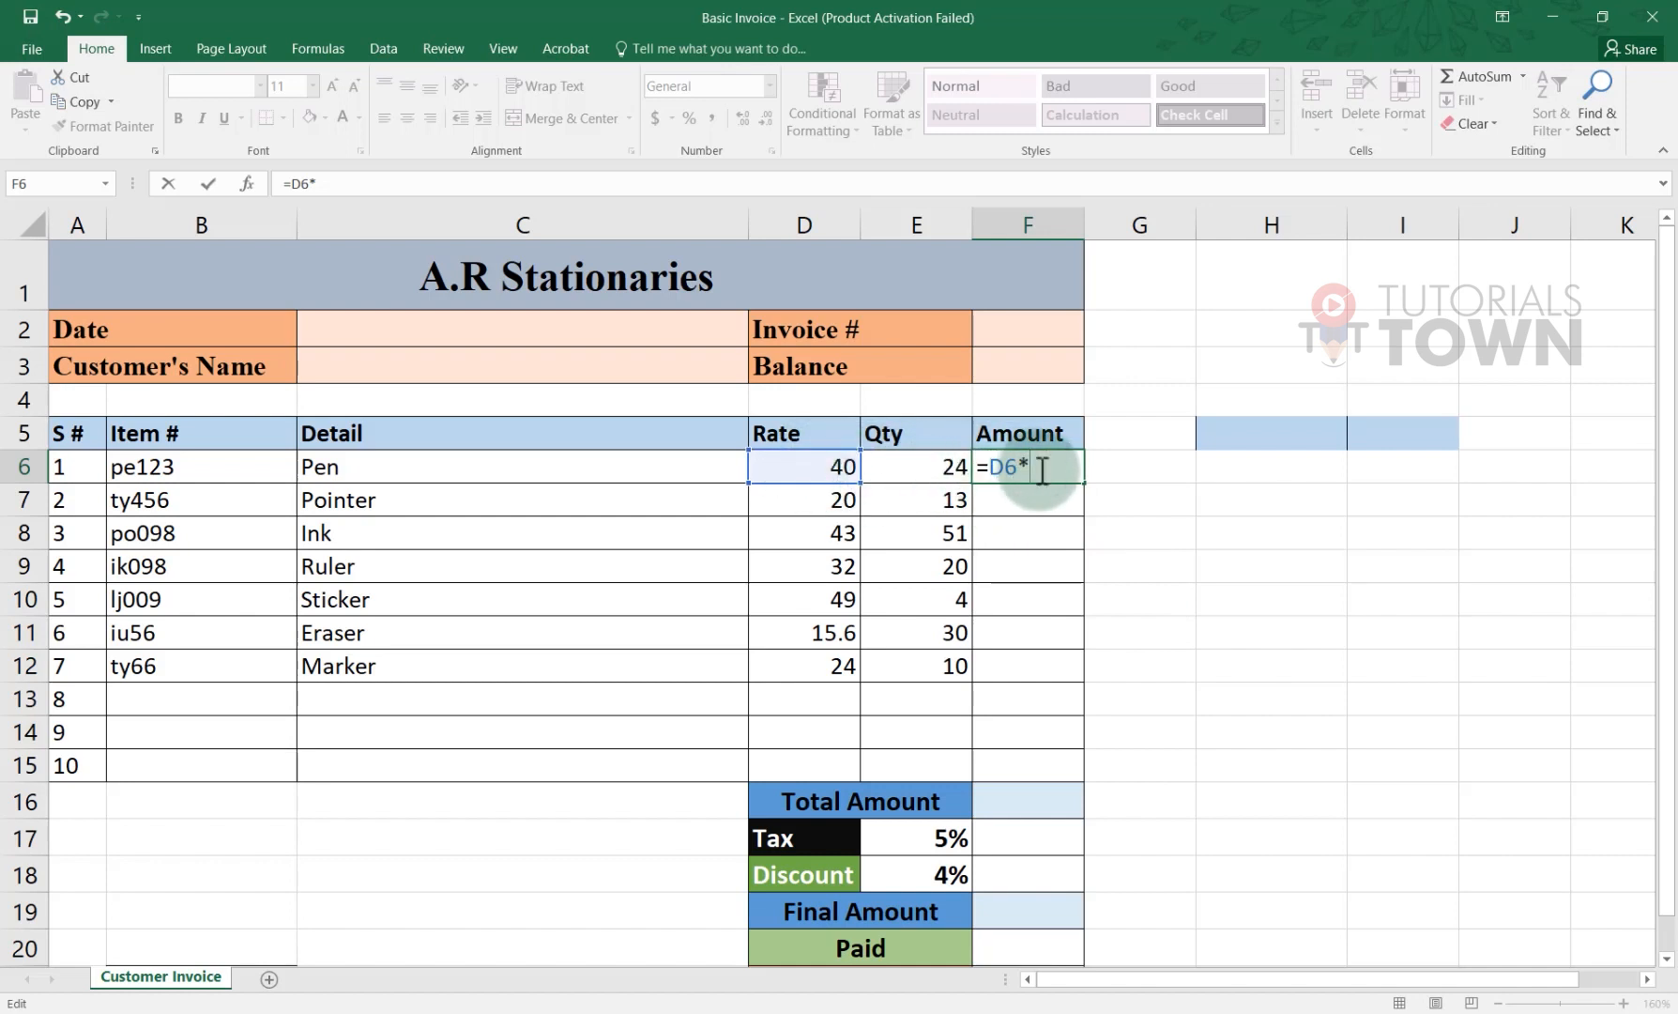
pyautogui.click(919, 463)
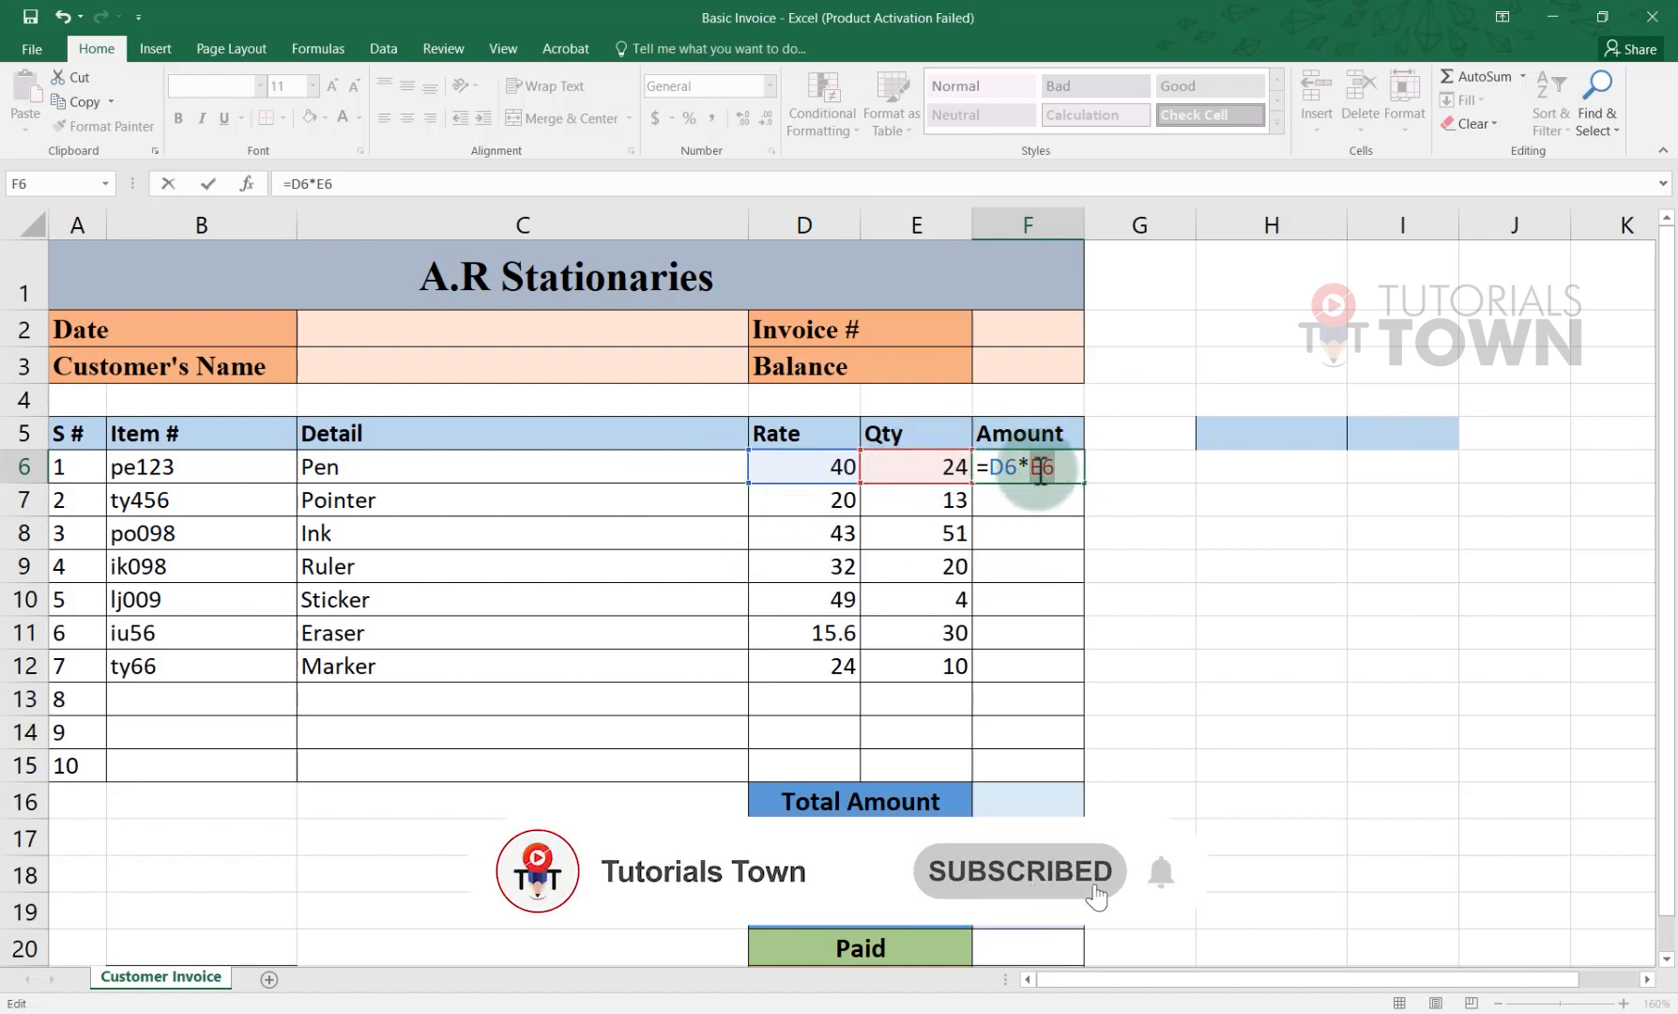
pyautogui.click(1027, 467)
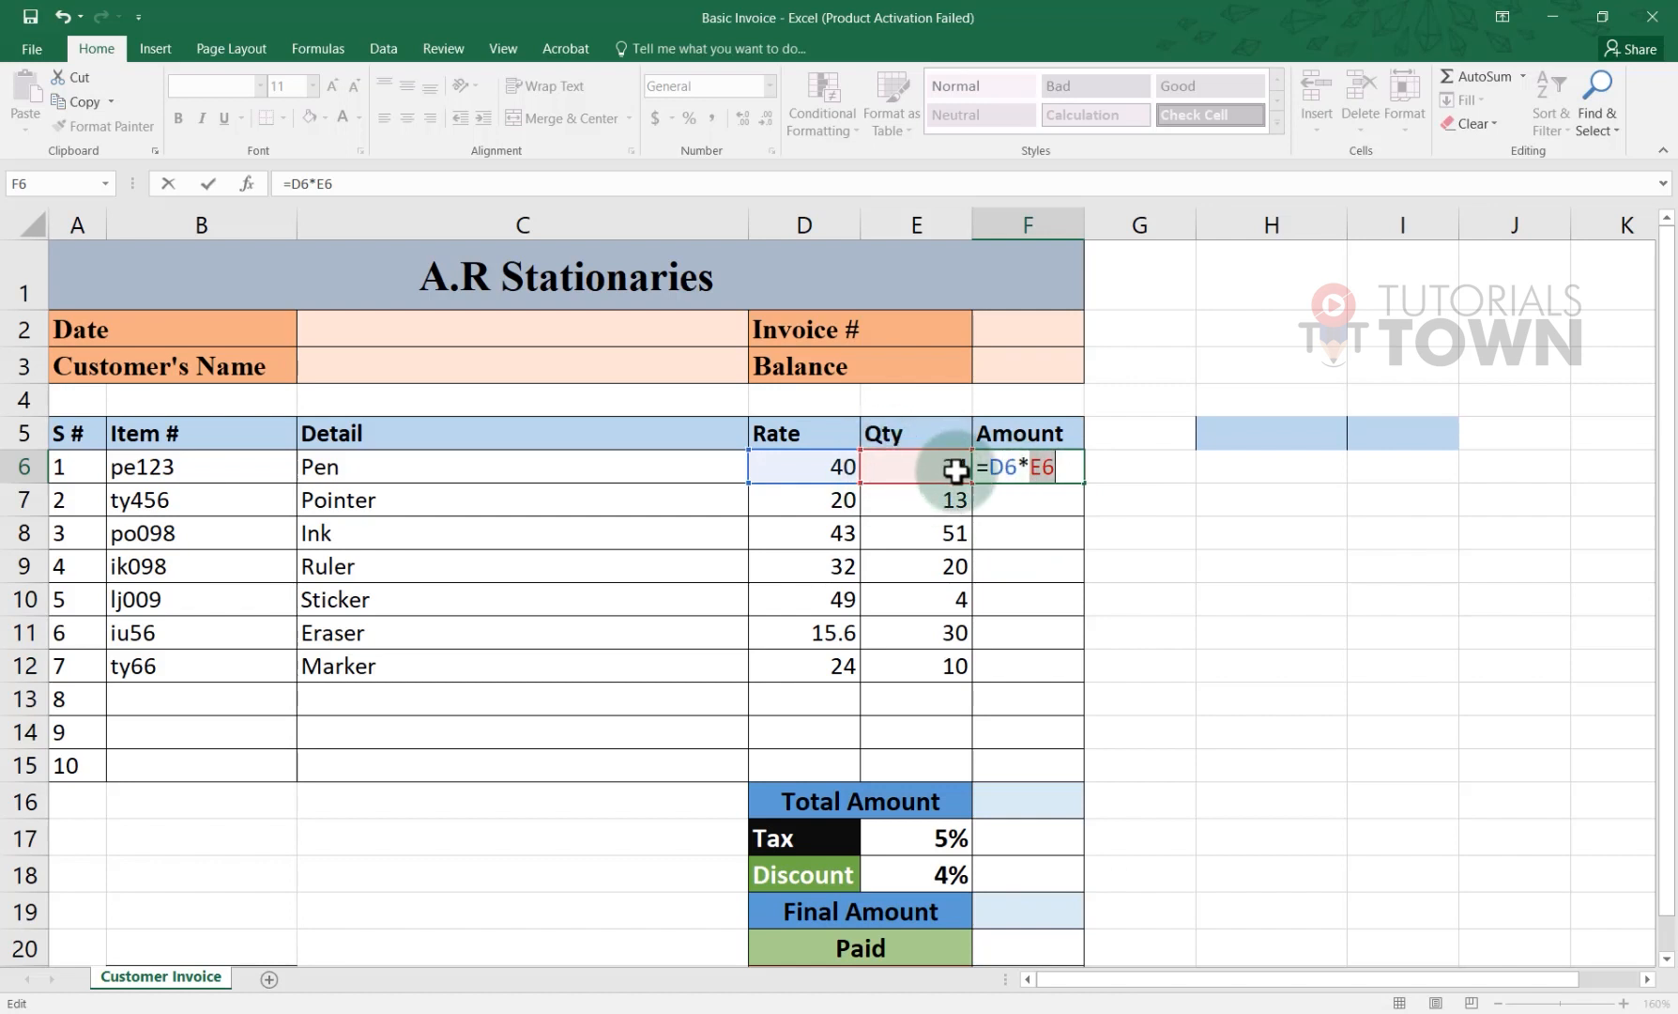
pyautogui.click(1053, 467)
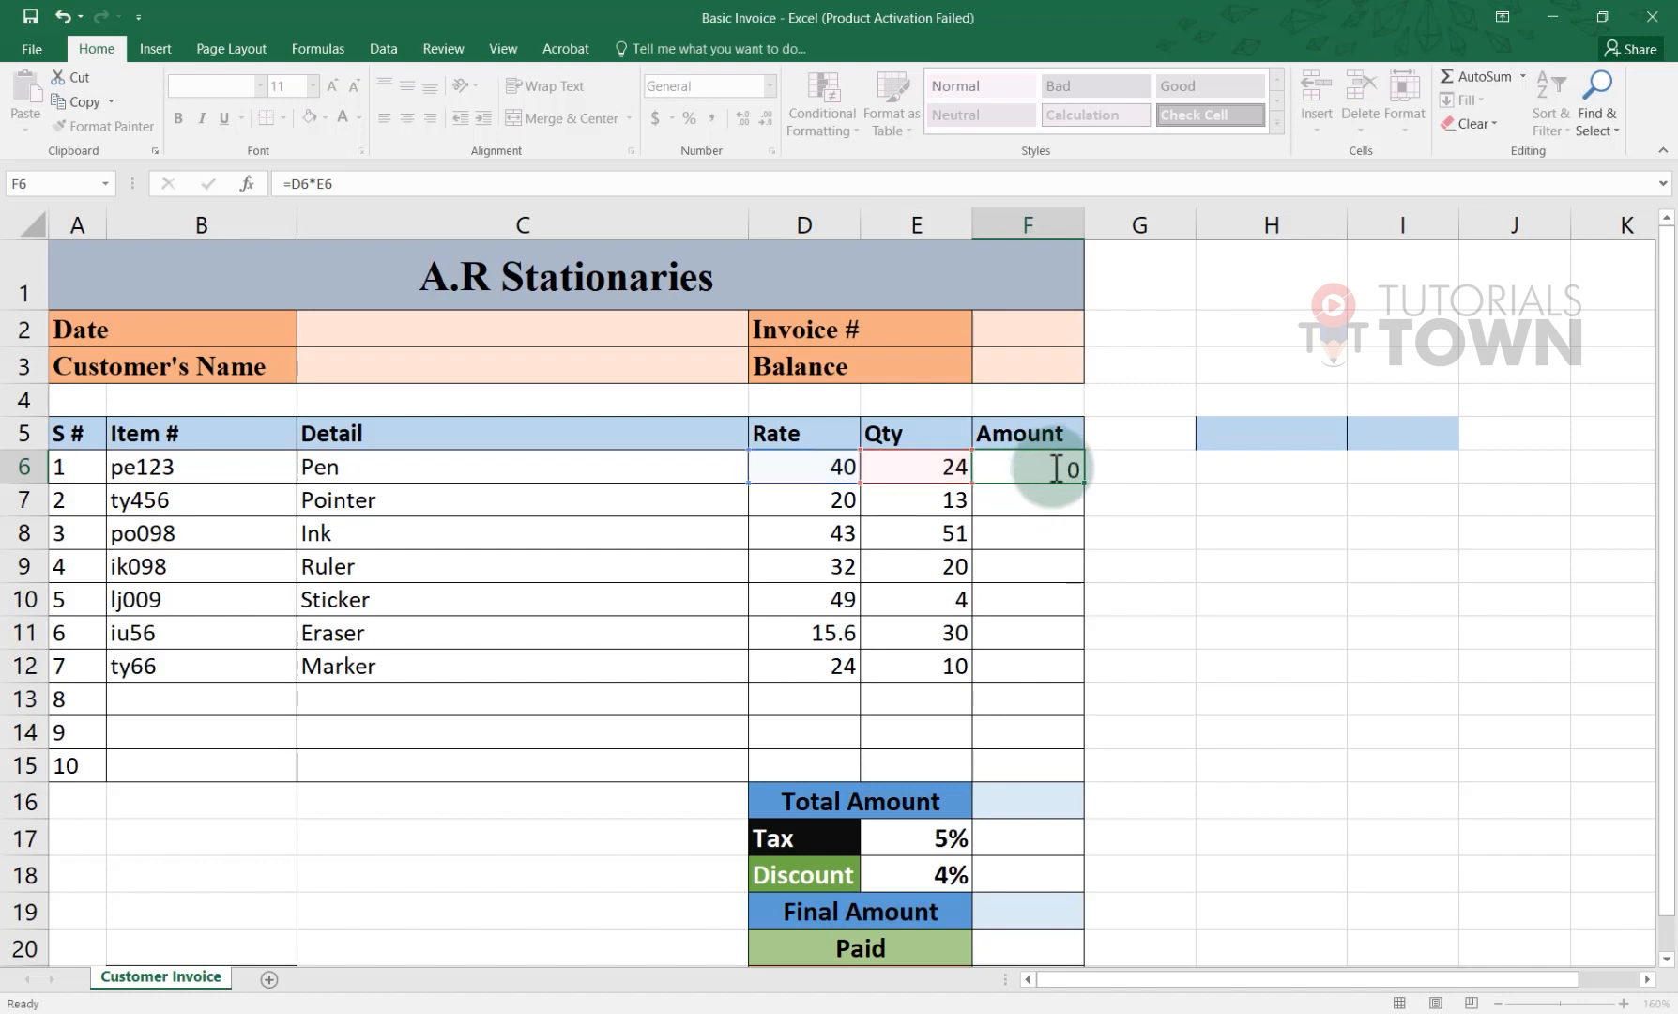
pyautogui.press('Return')
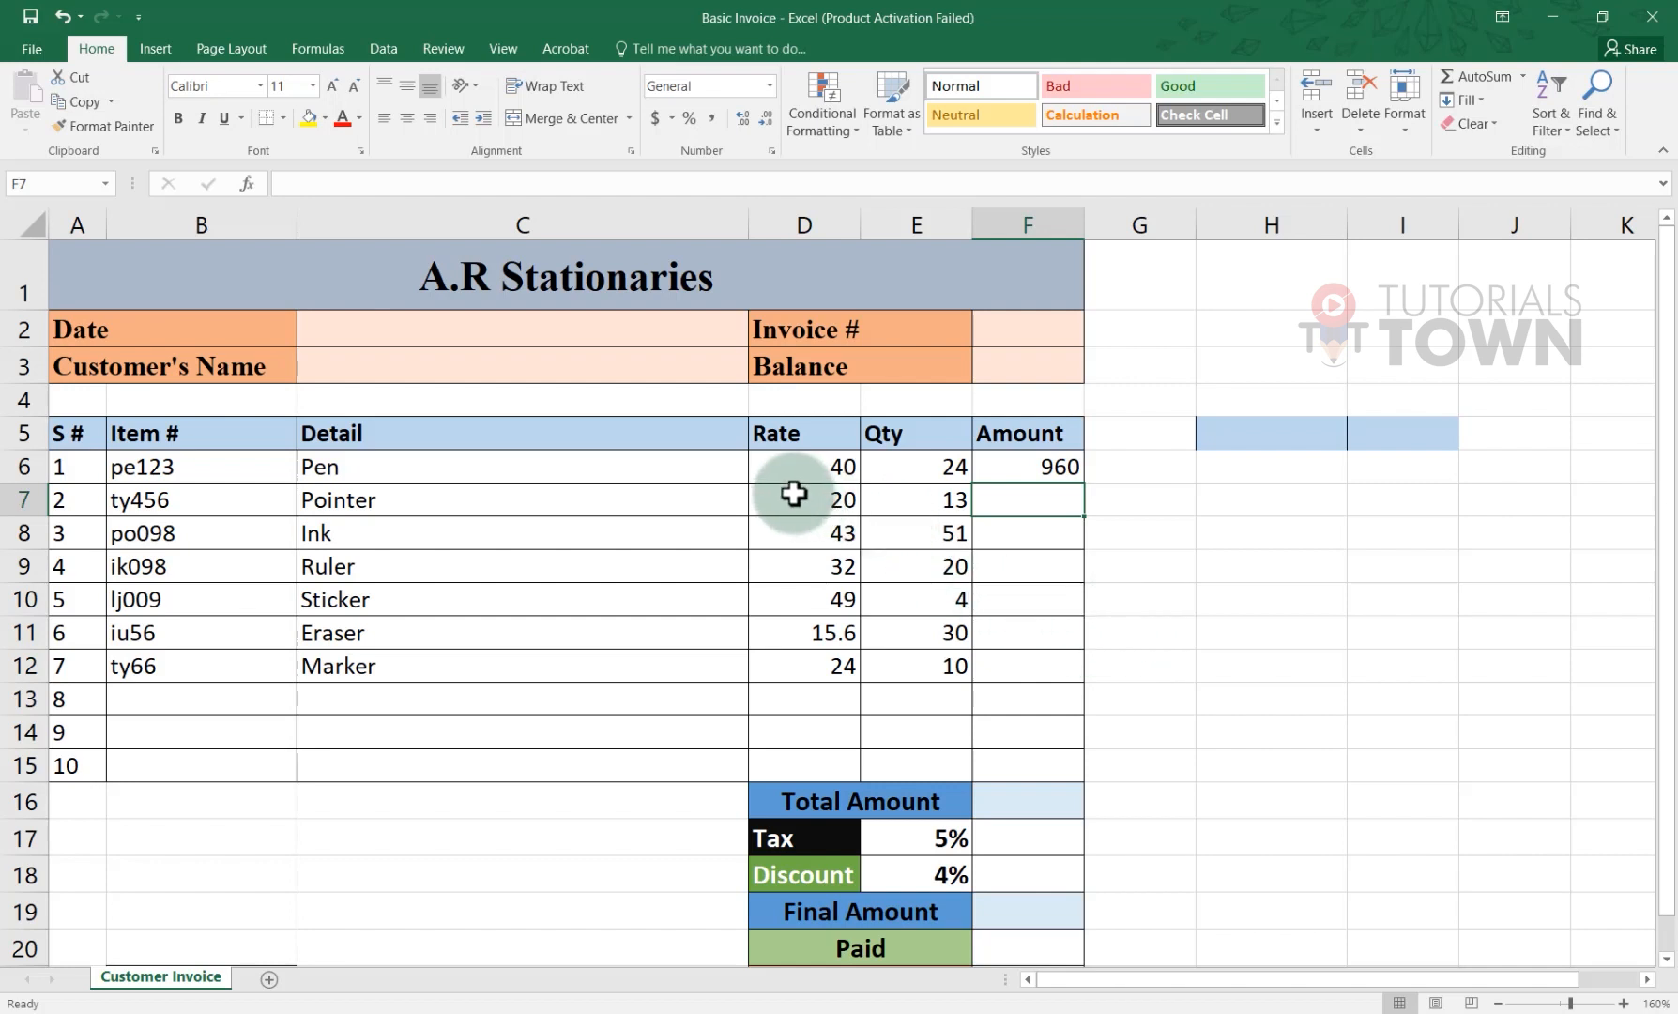
# Step: Change the Pen's quantity in cell E6 to 12
pyautogui.click(922, 470)
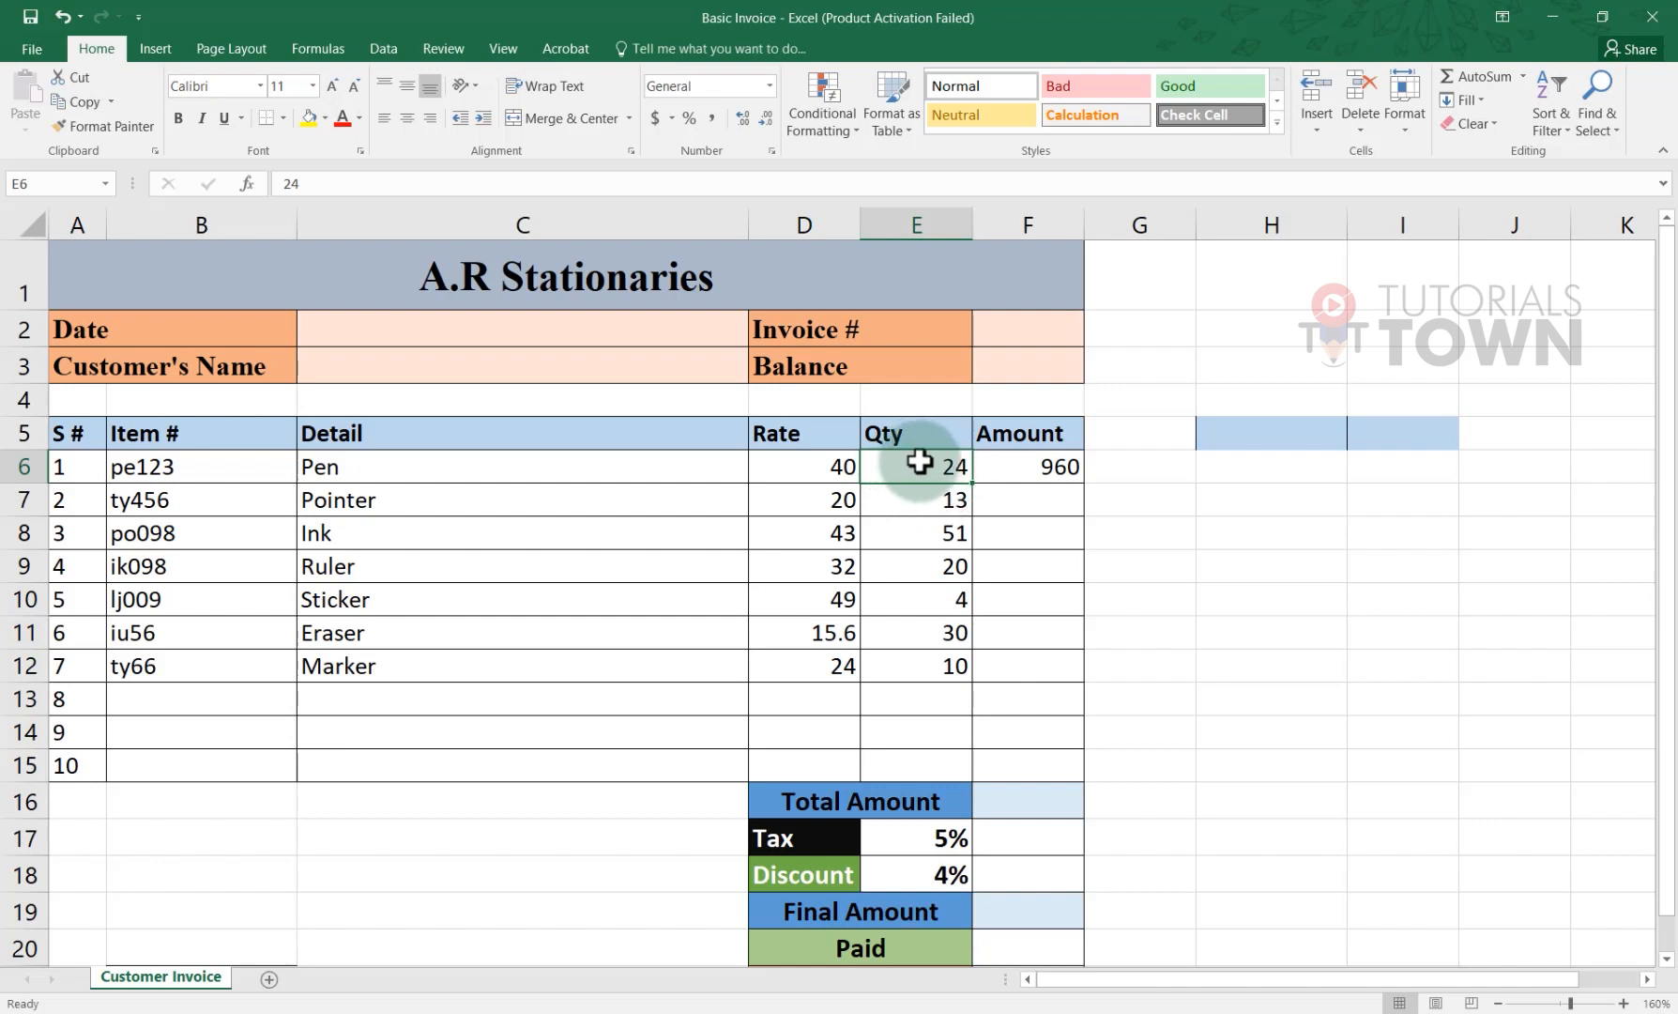
pyautogui.write('1')
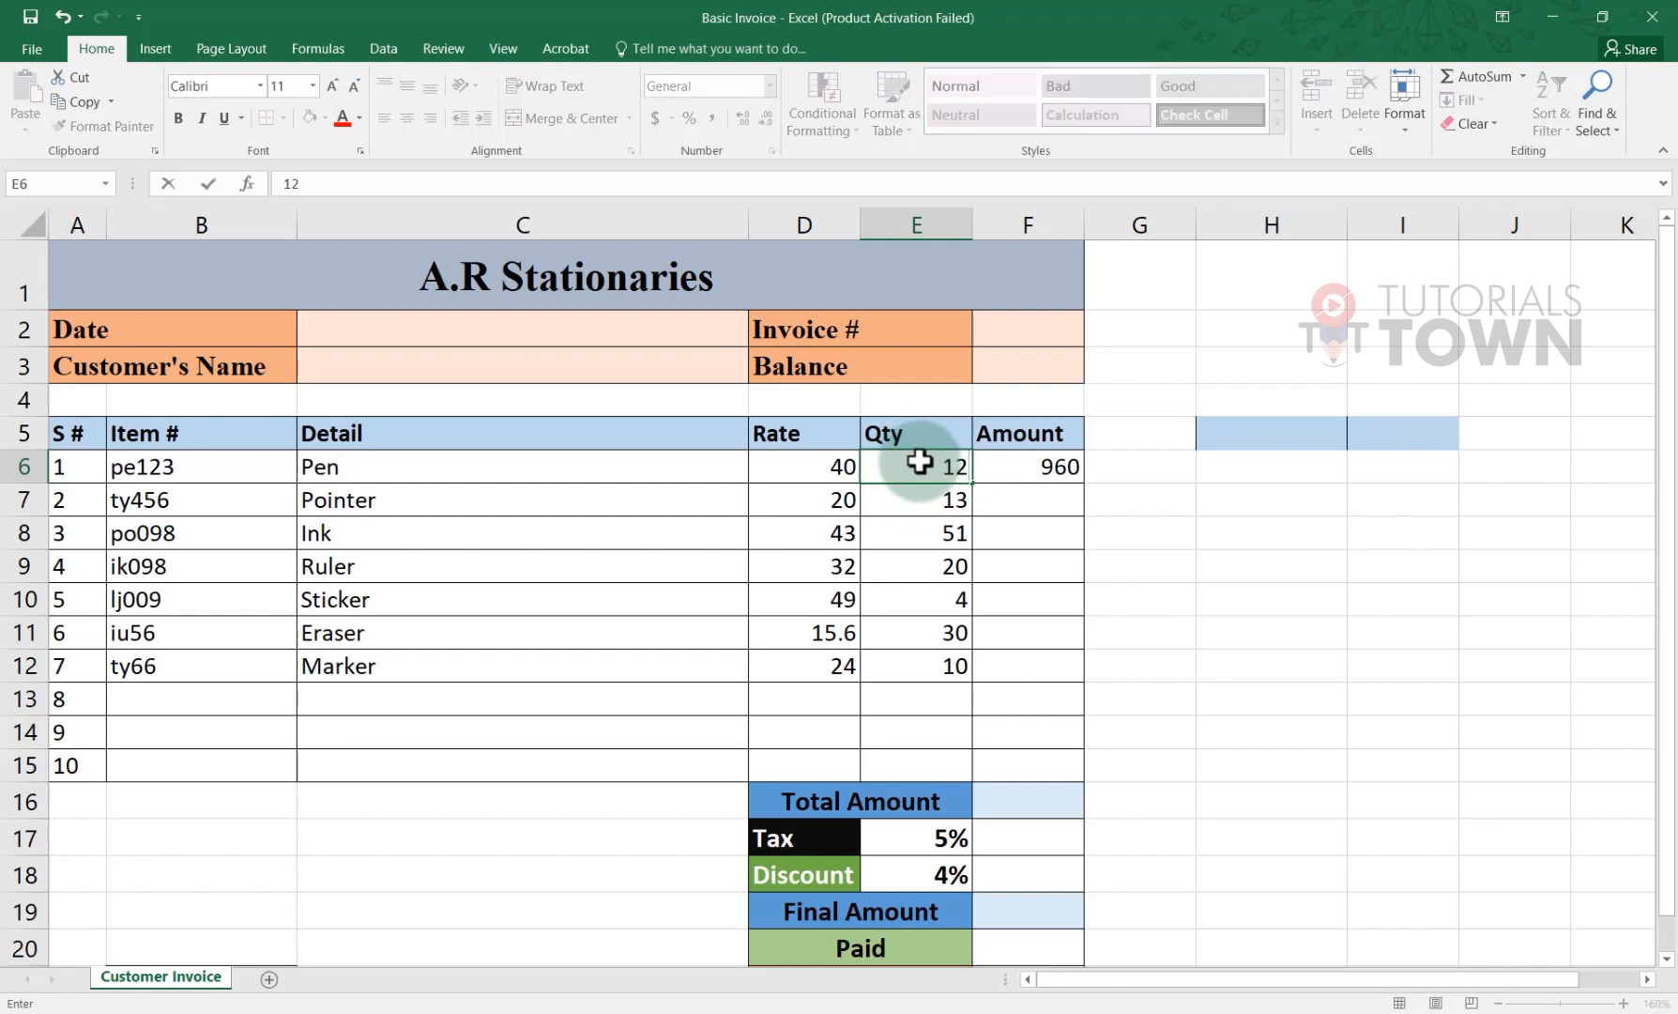
pyautogui.press('Return')
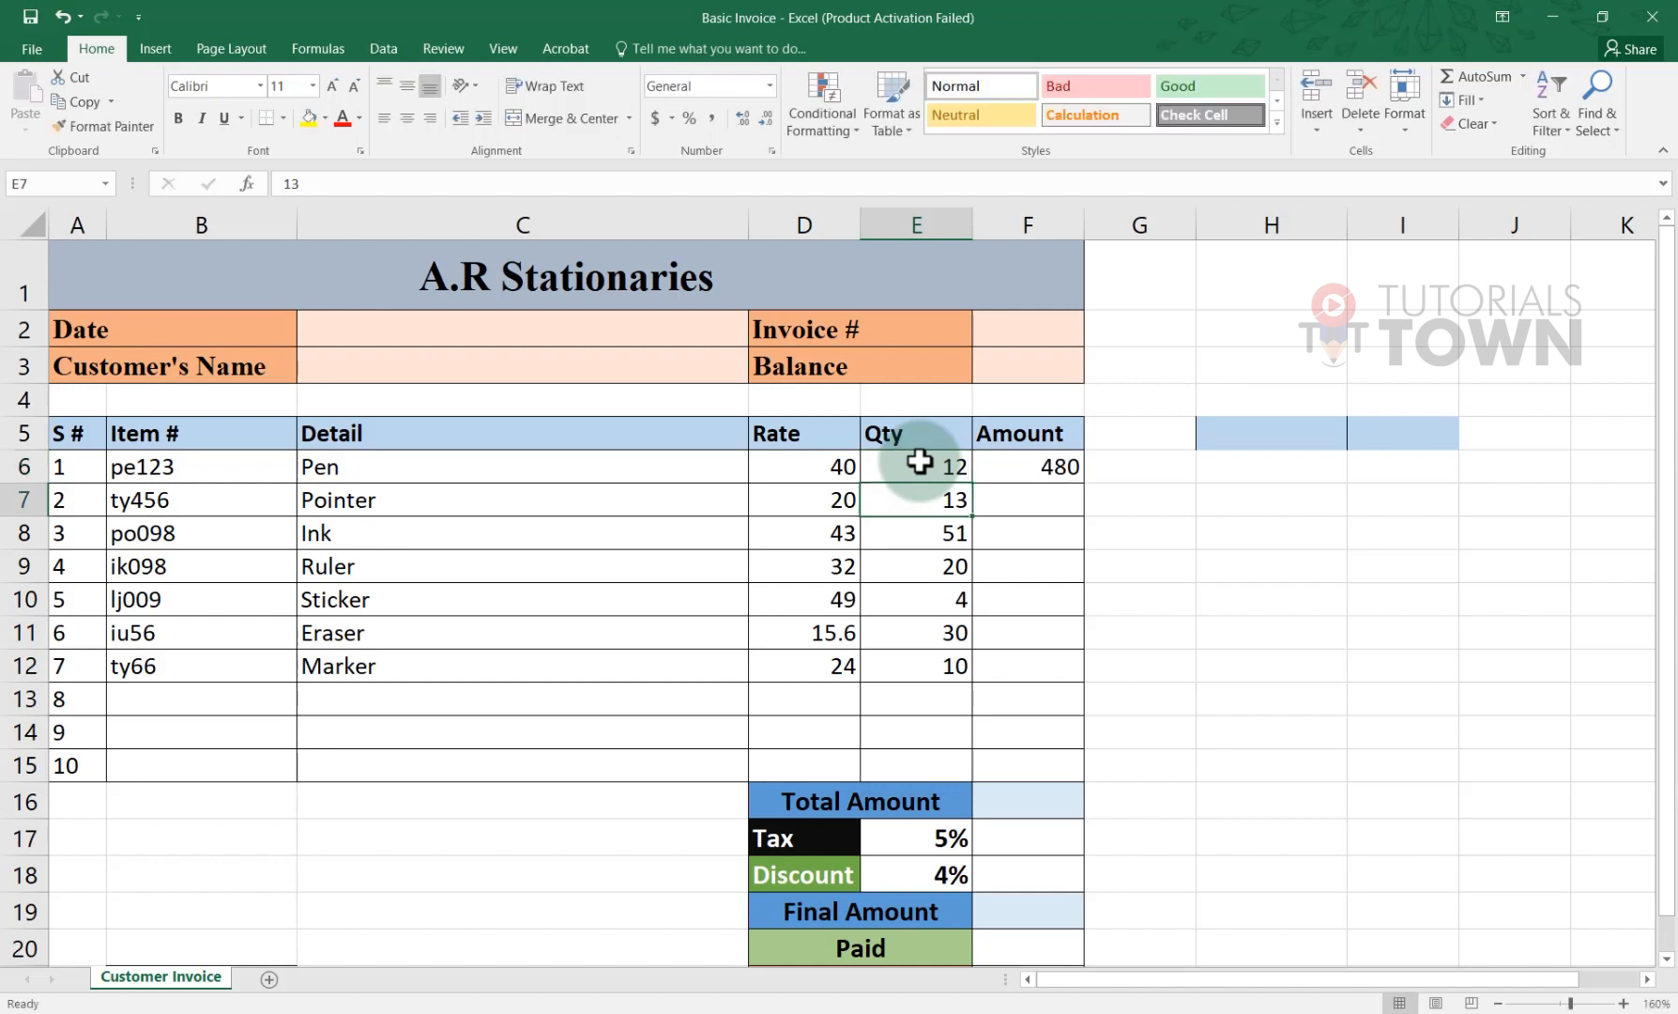
# Step: Replace the cell references in the Pen's Amount formula in F6 with fixed numbers, making it =40*12
pyautogui.click(1033, 470)
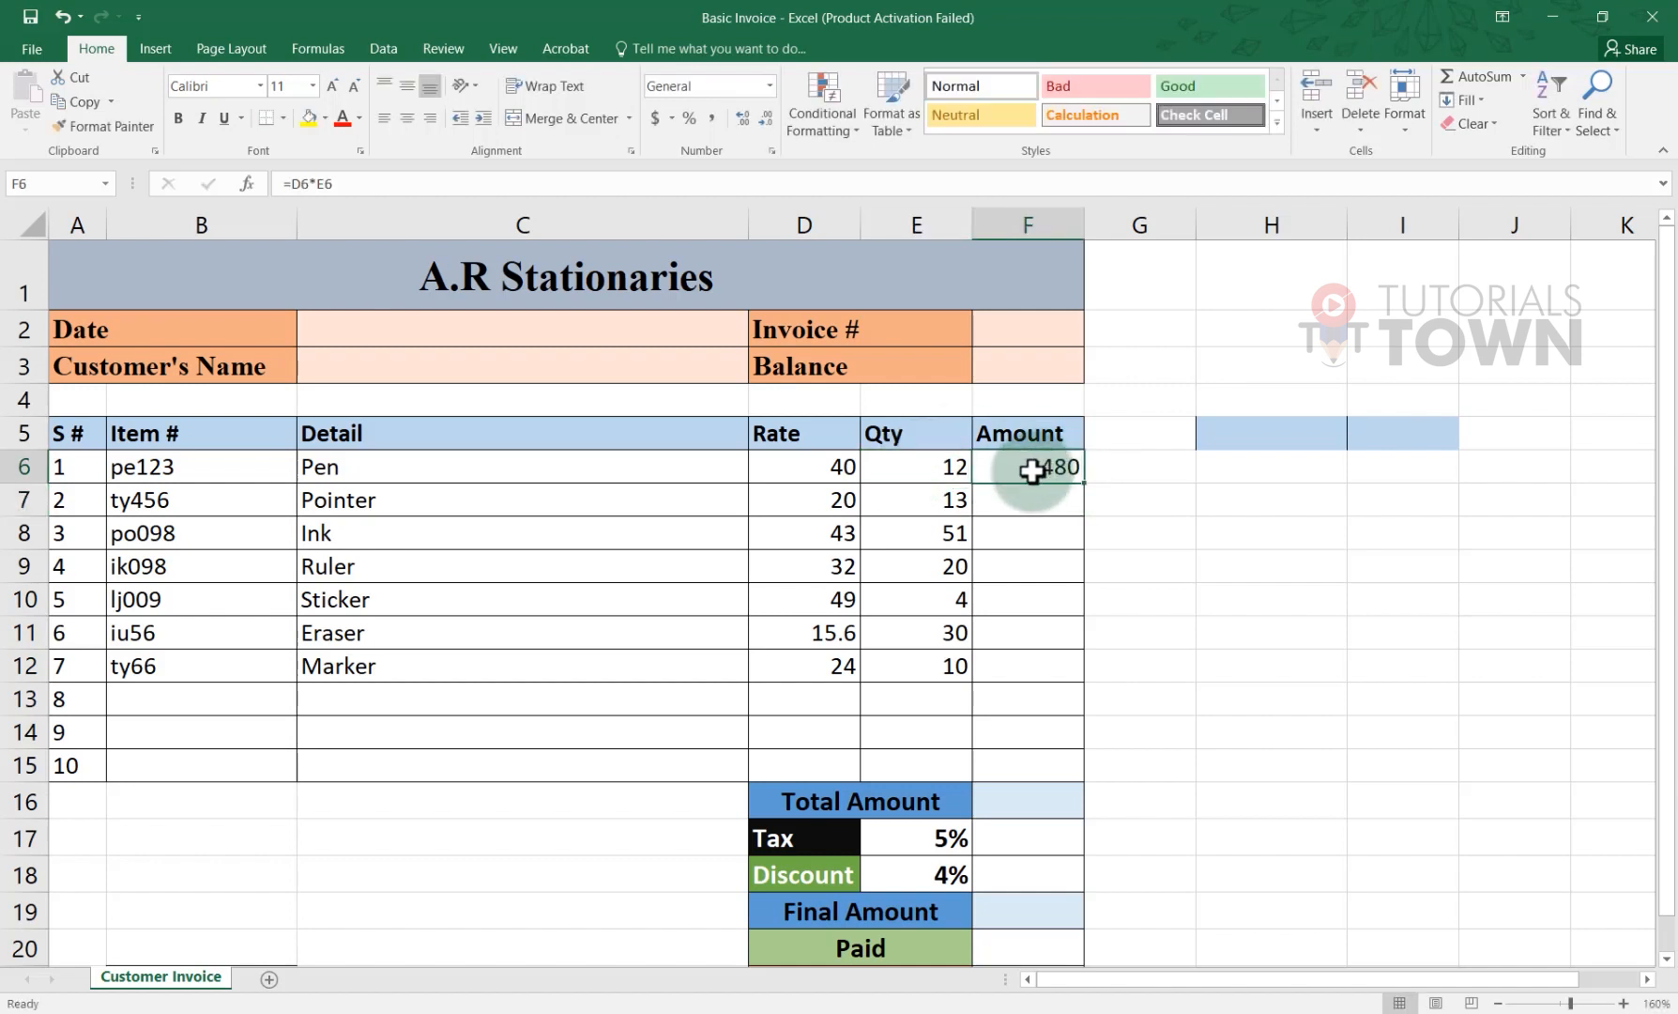
pyautogui.doubleClick(1023, 466)
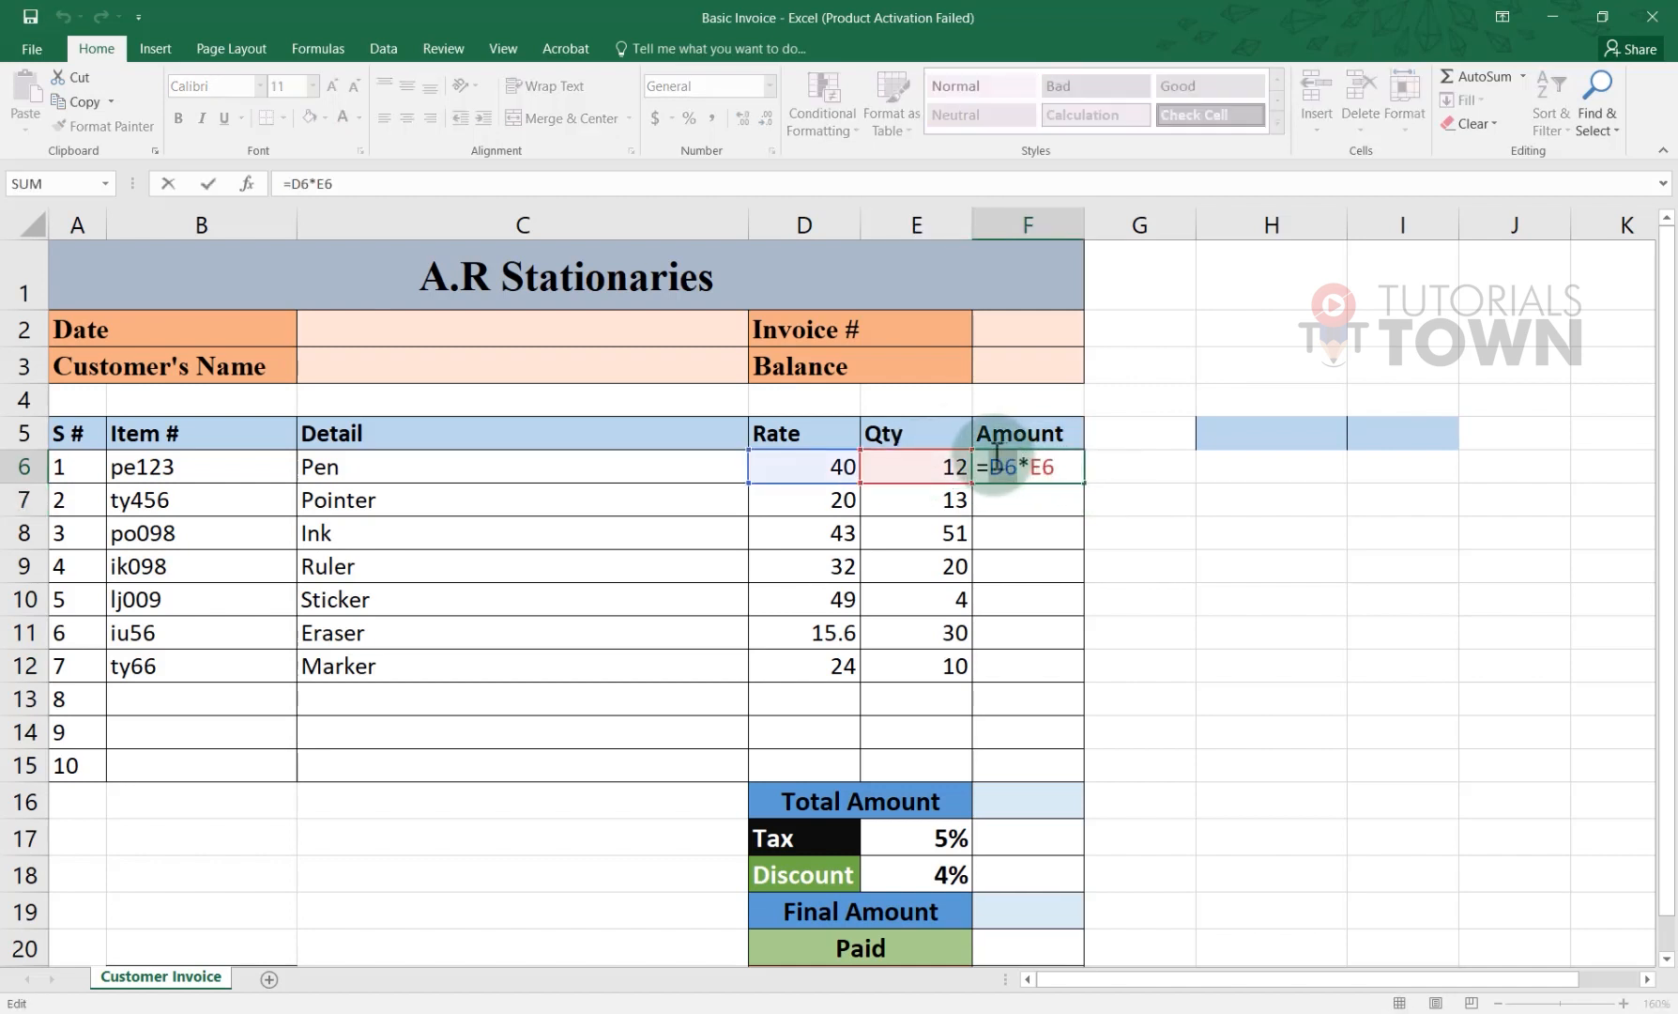
pyautogui.doubleClick(1001, 466)
pyautogui.write('40')
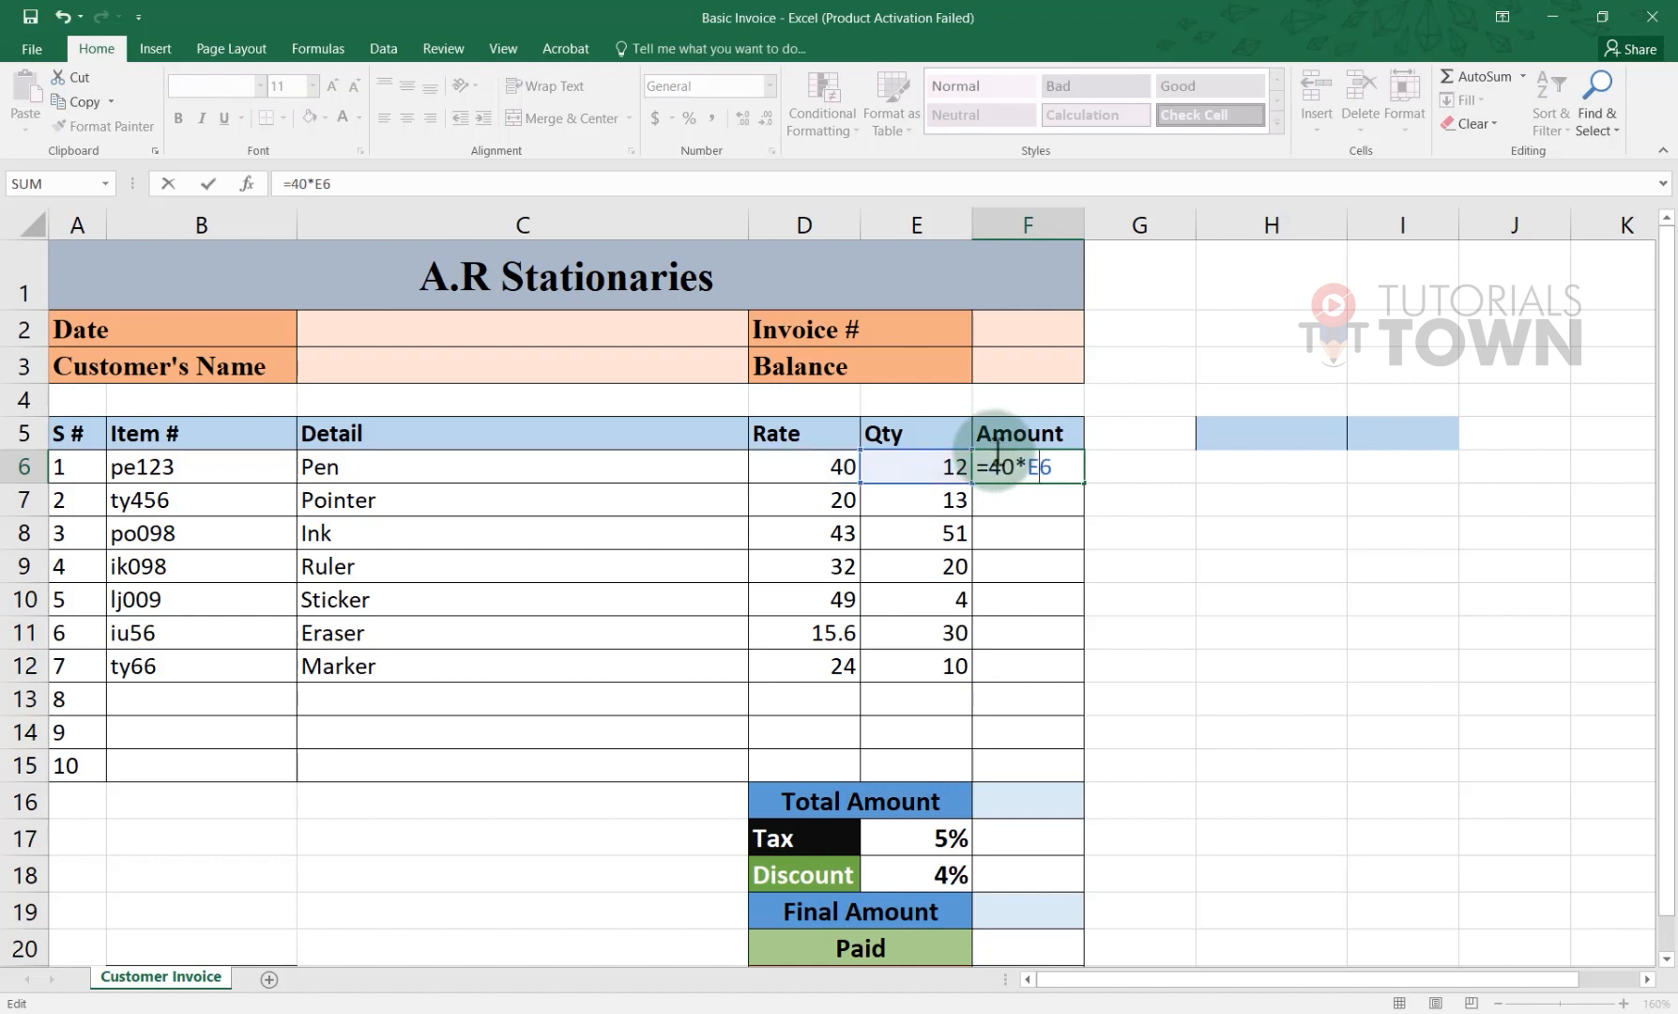
pyautogui.press('BackSpace')
pyautogui.press('BackSpace')
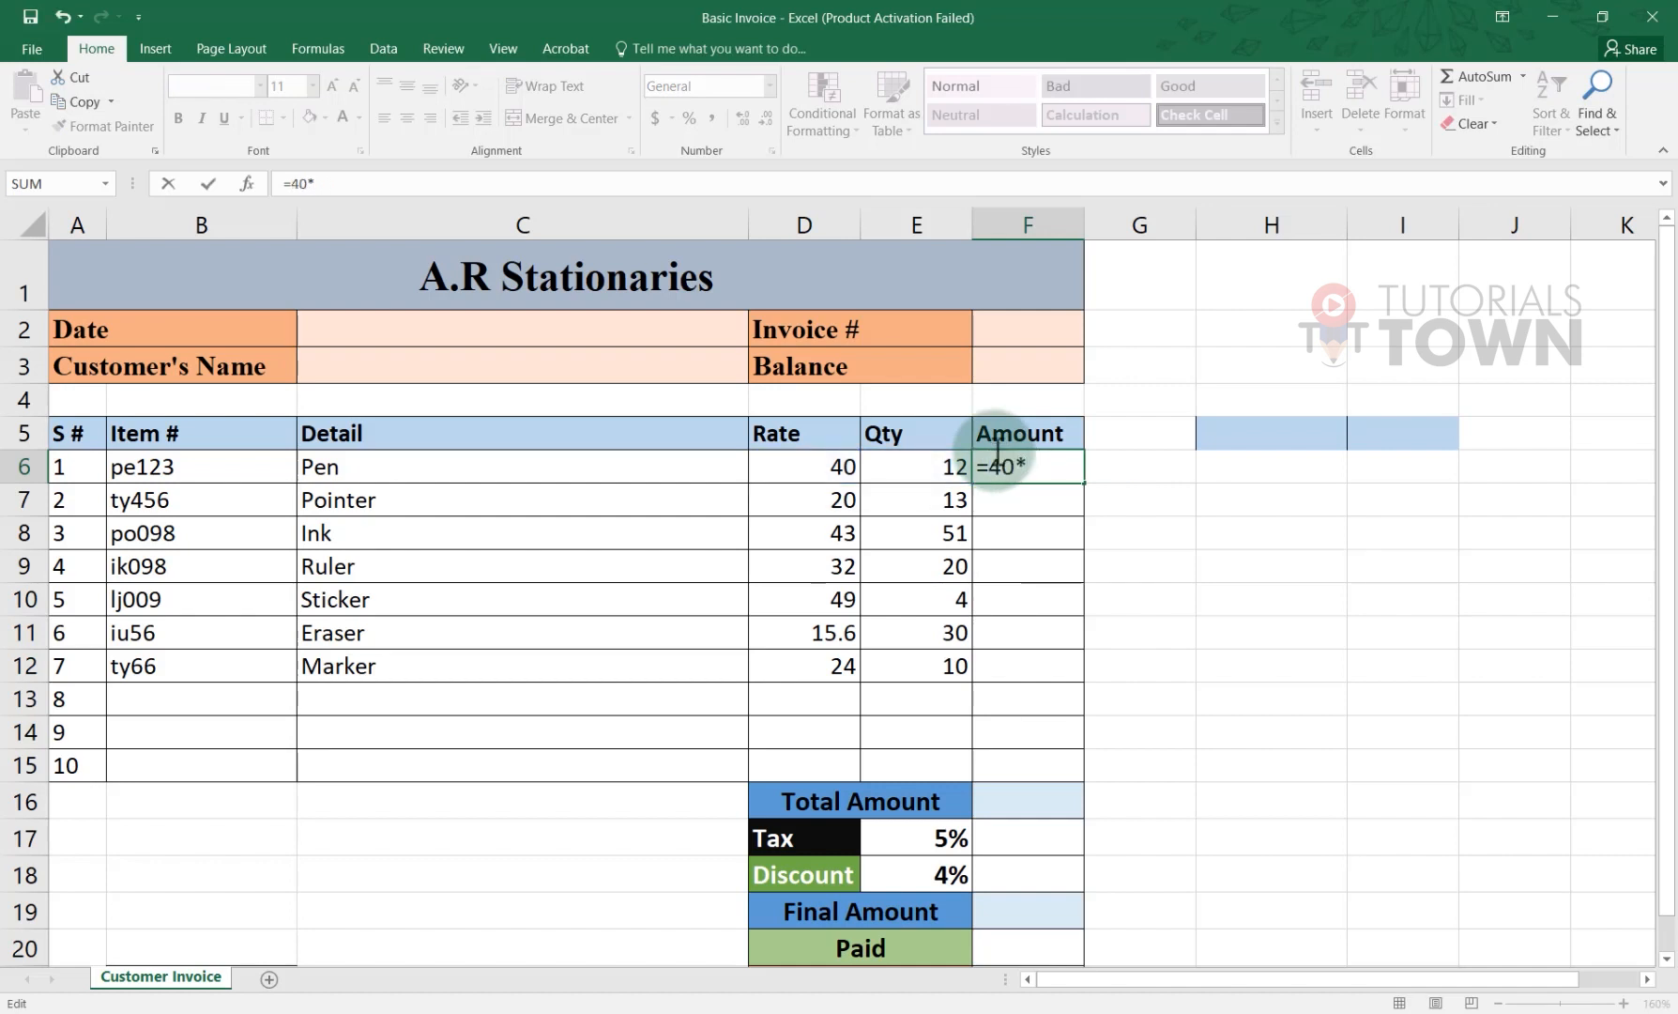
pyautogui.press('Return')
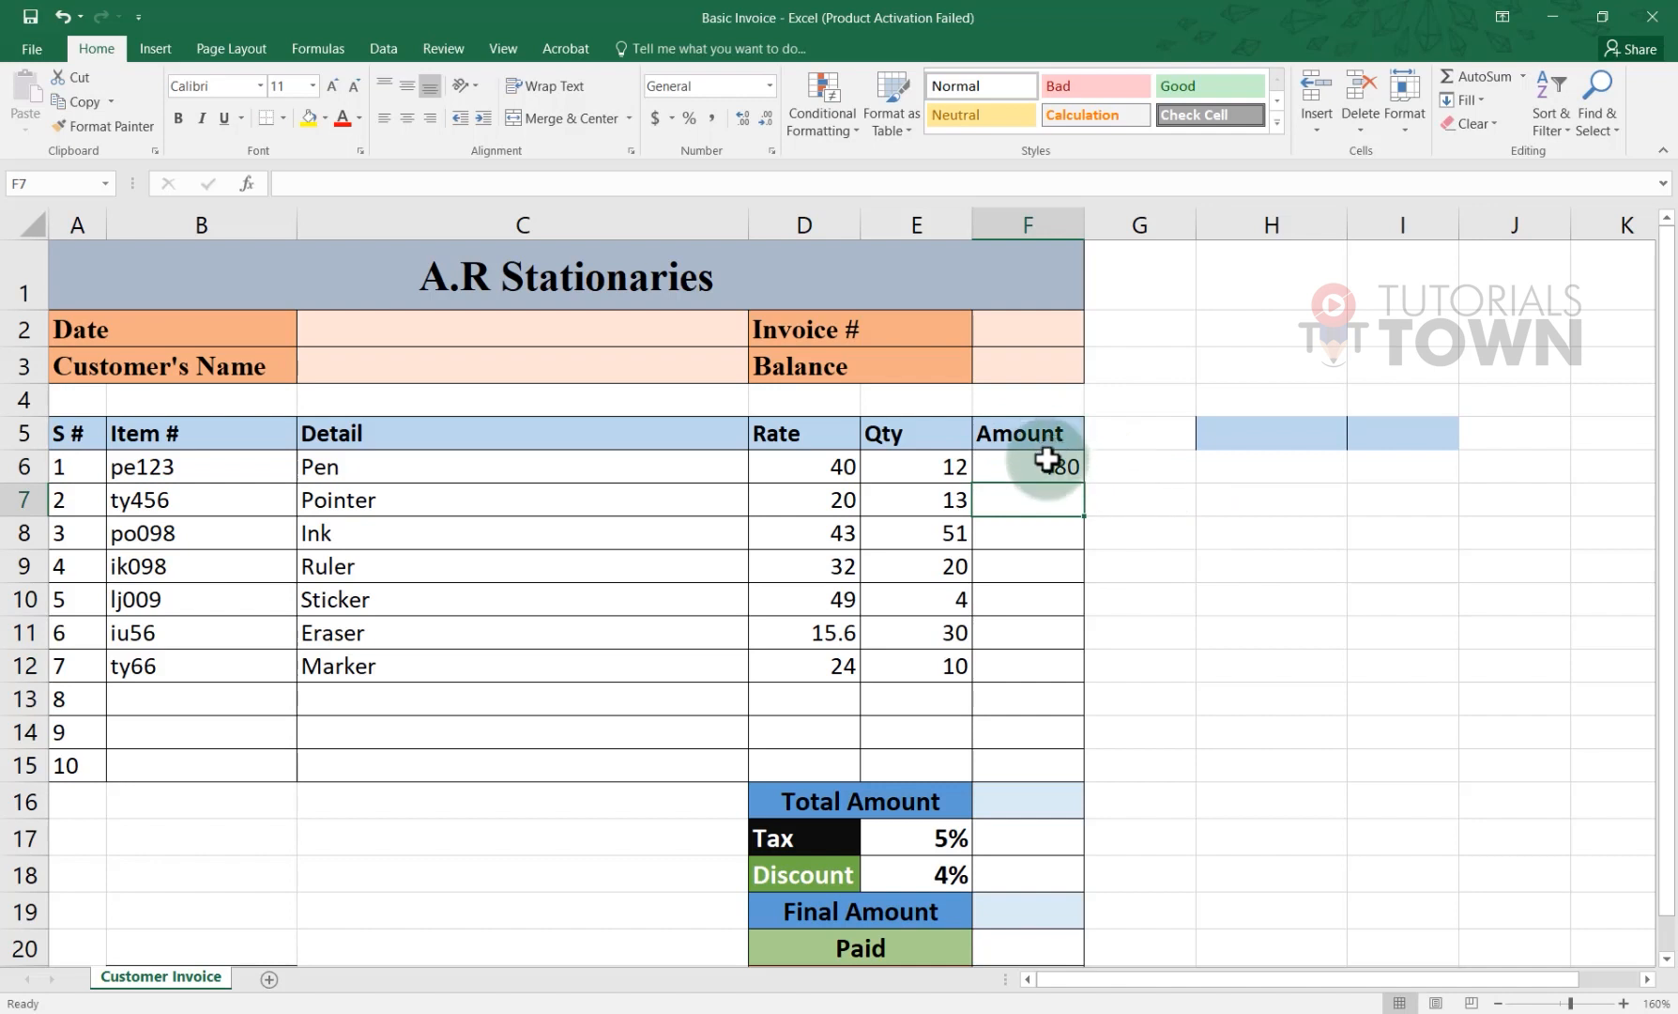
pyautogui.click(995, 456)
# Step: Set the Pen's quantity in cell E6 back to 24
pyautogui.click(954, 463)
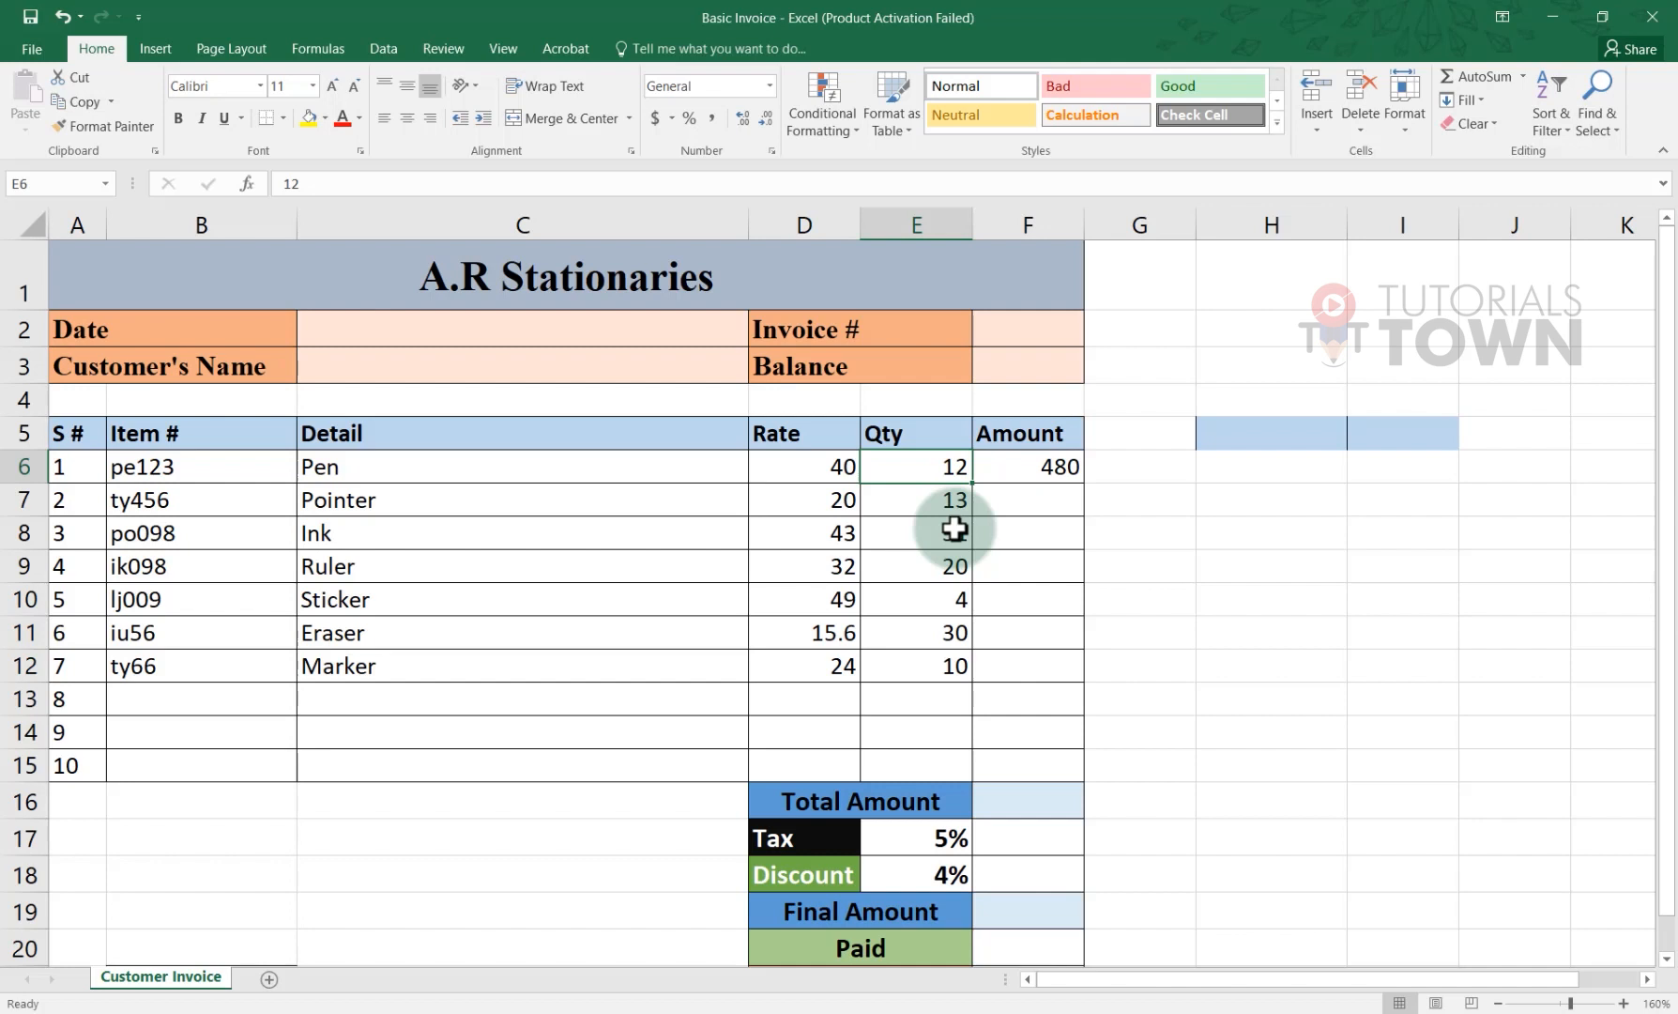
pyautogui.write('24')
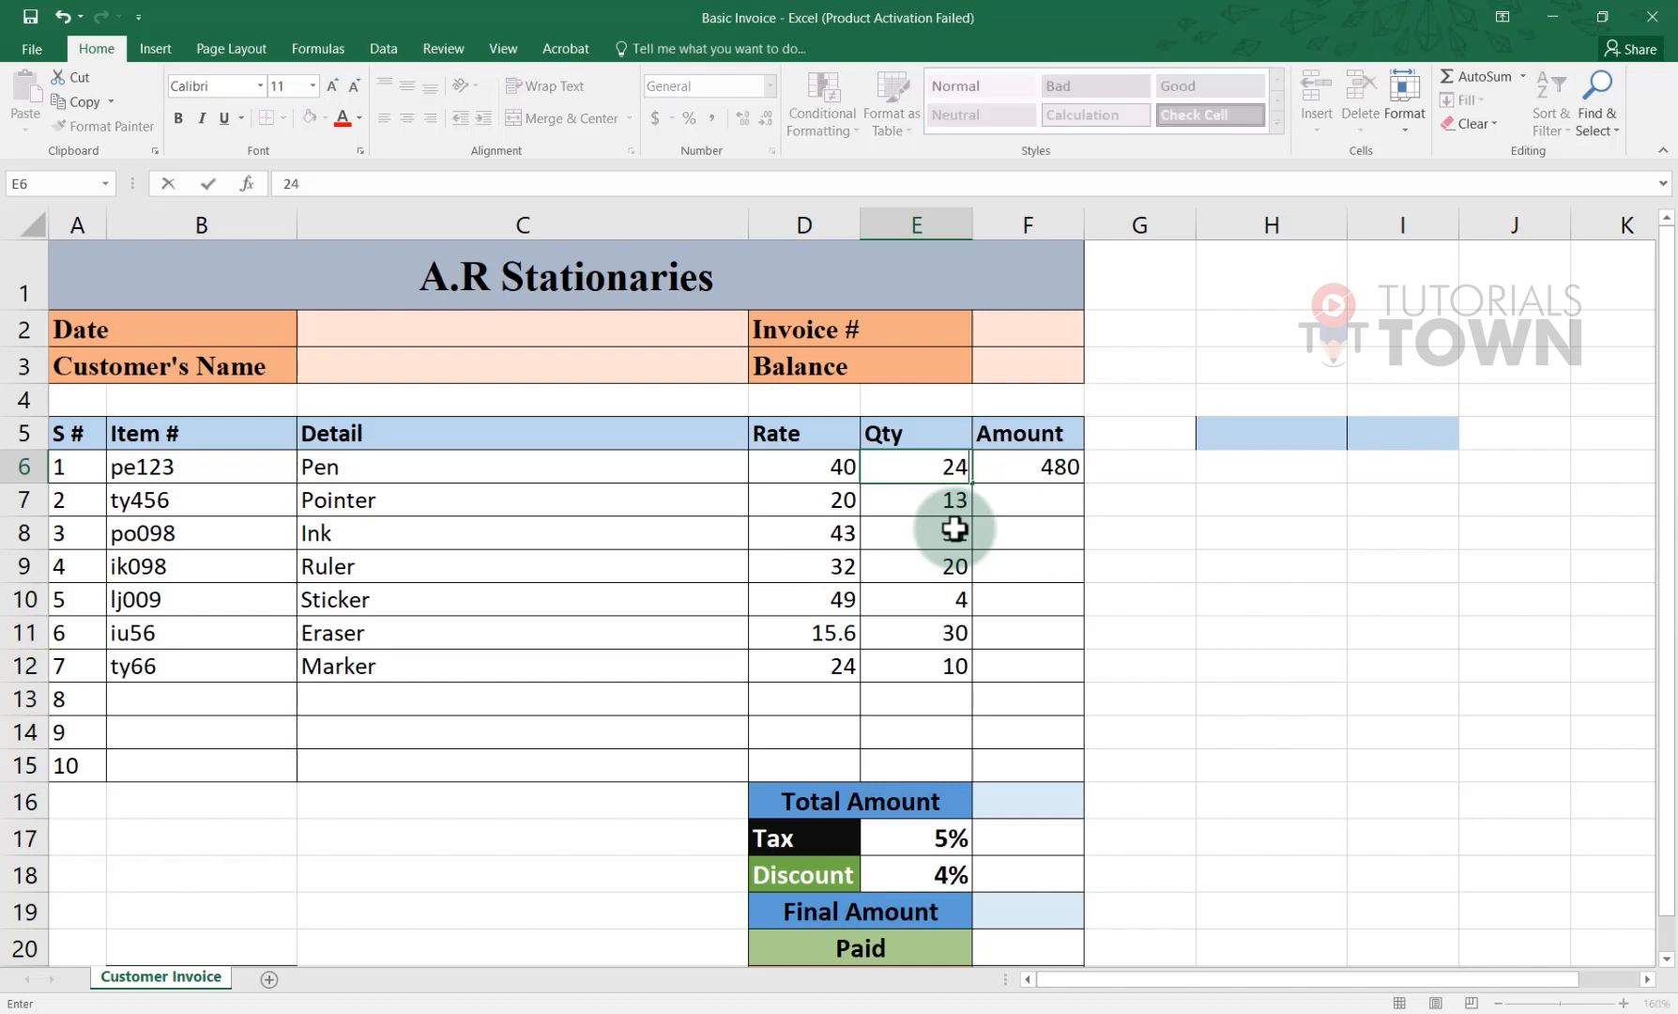
pyautogui.press('Return')
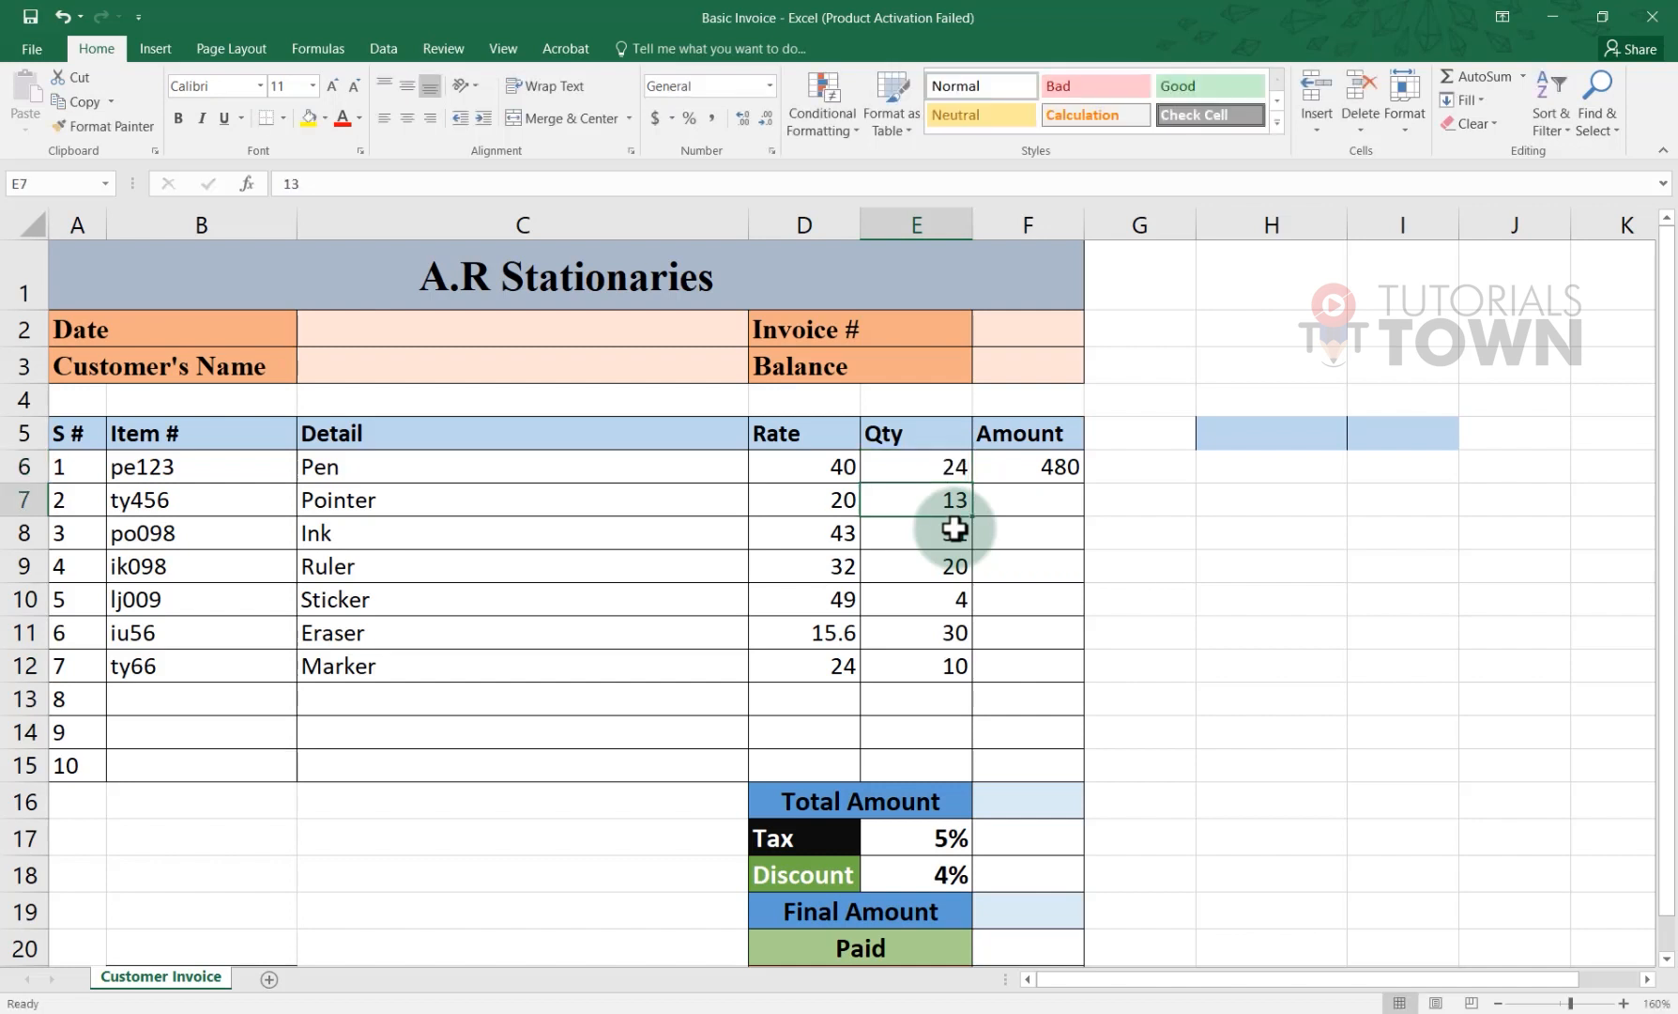
# Step: Replace the fixed-number formula in Amount cell F6 with =D6*E6, referencing the Pen's Rate and Qty cells
pyautogui.click(1023, 467)
pyautogui.doubleClick(1026, 467)
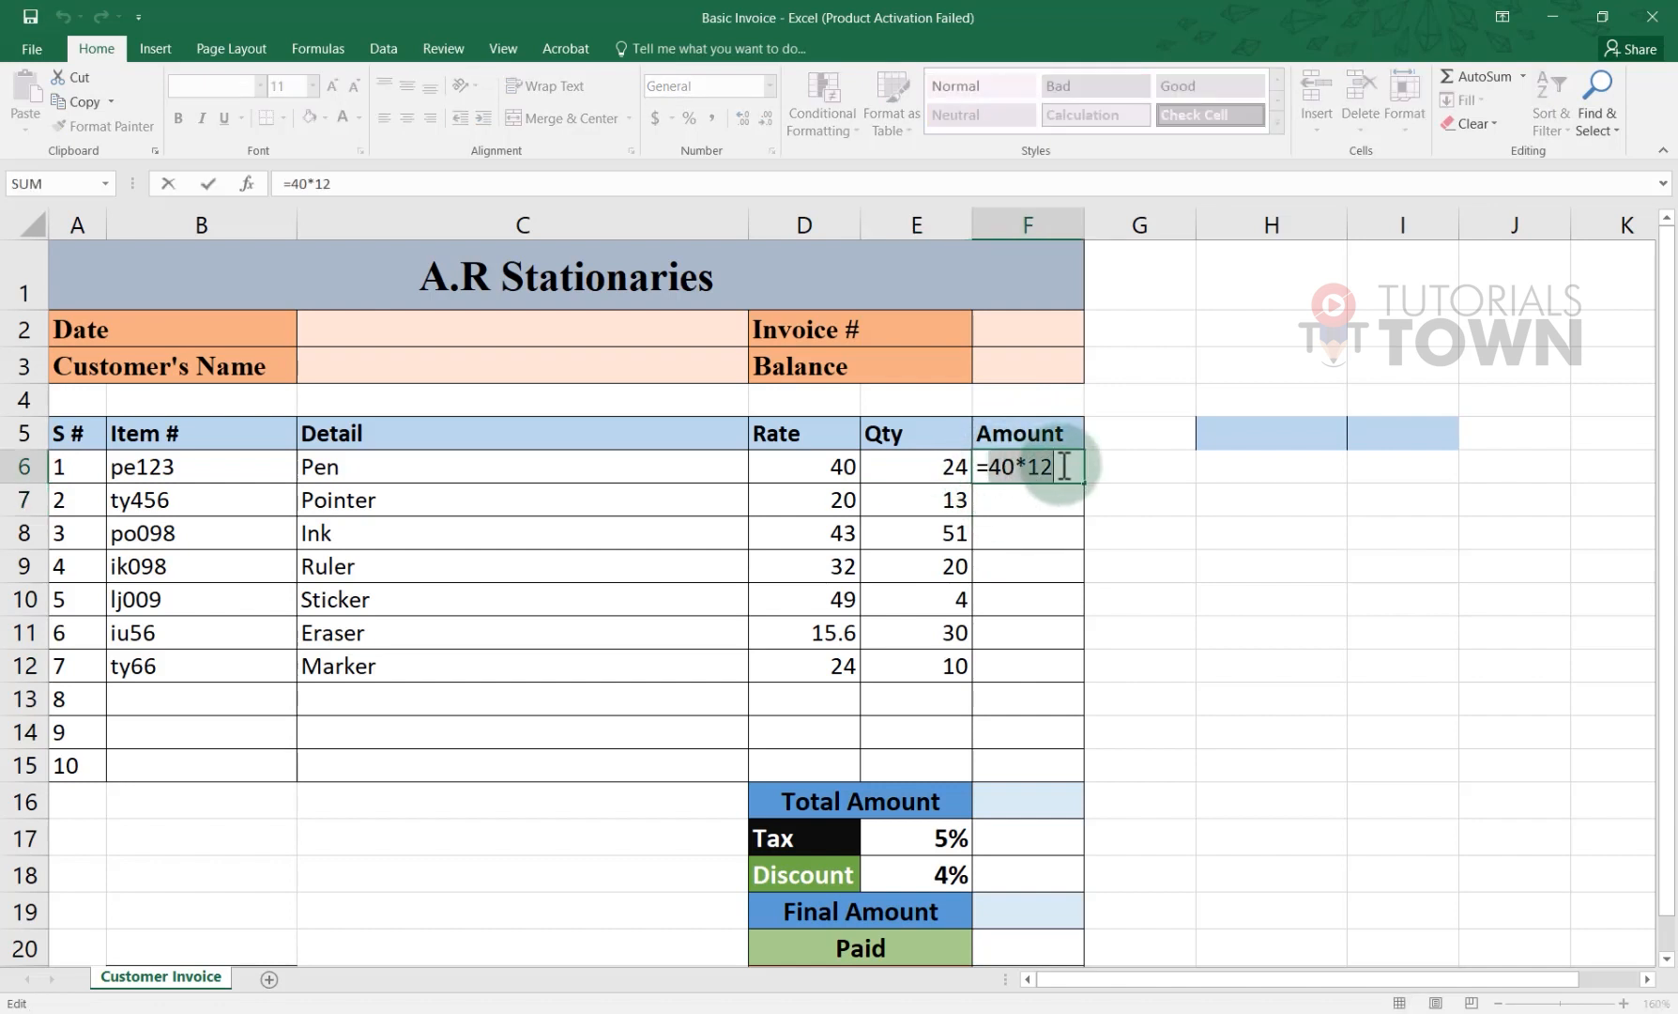
pyautogui.press('BackSpace')
pyautogui.press('BackSpace')
pyautogui.press('BackSpace')
pyautogui.press('BackSpace')
pyautogui.press('BackSpace')
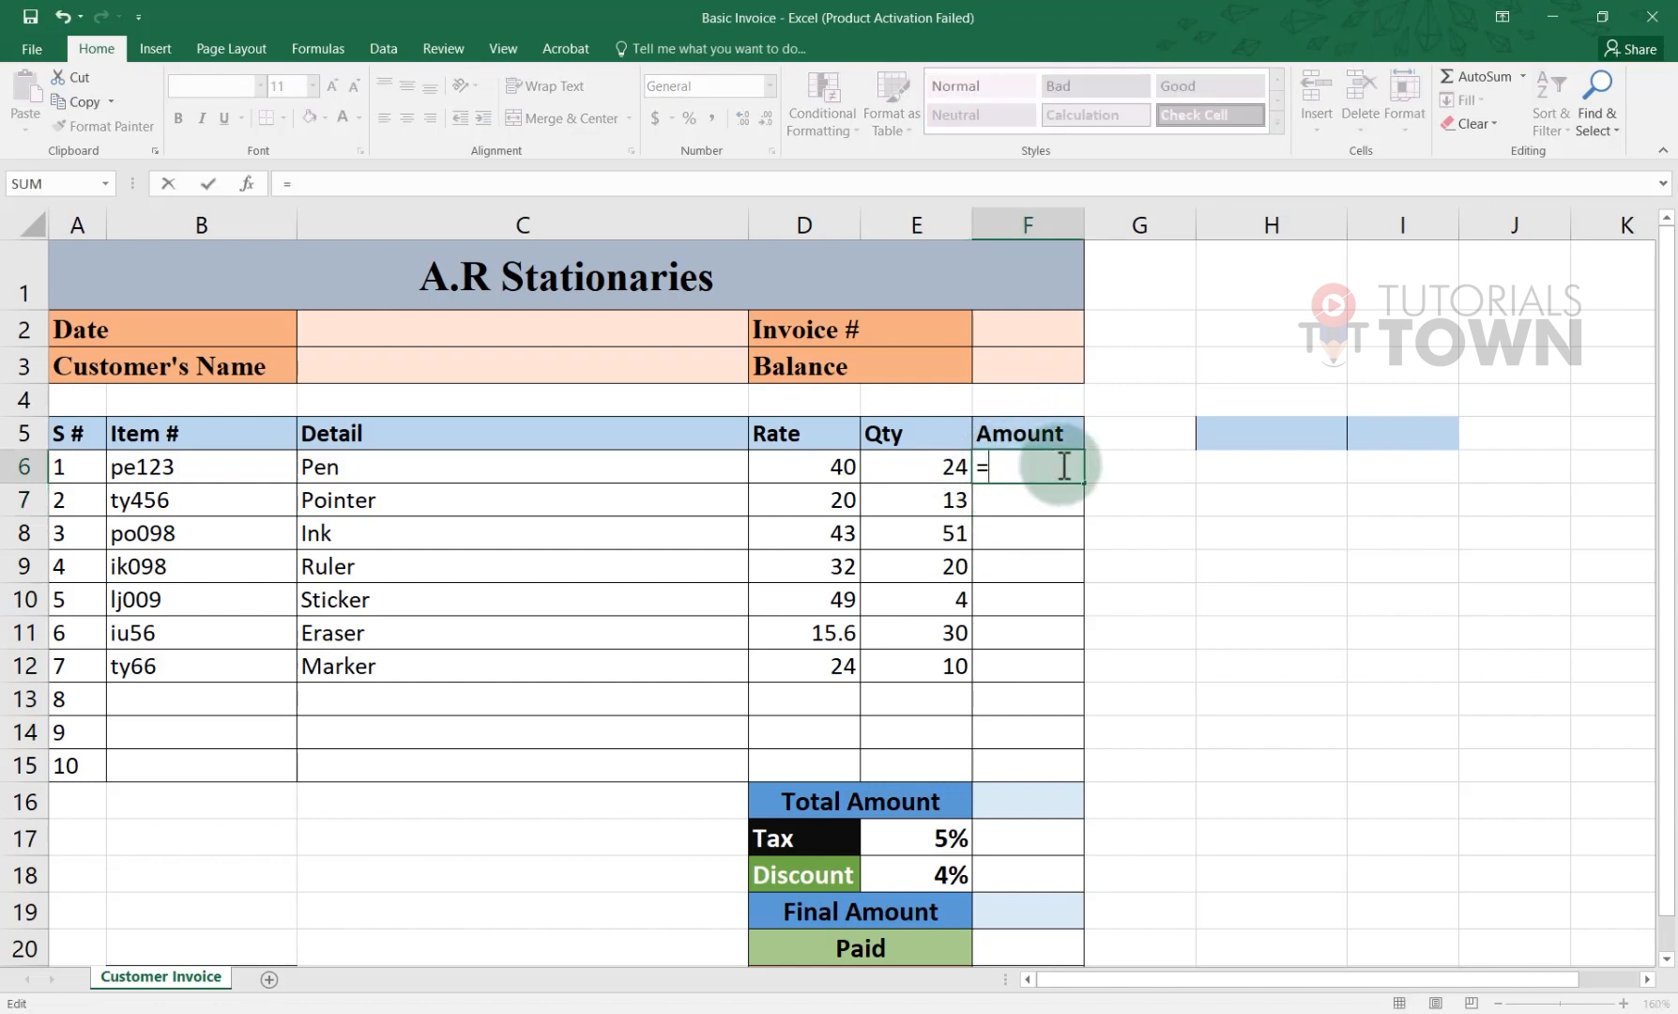
pyautogui.click(817, 470)
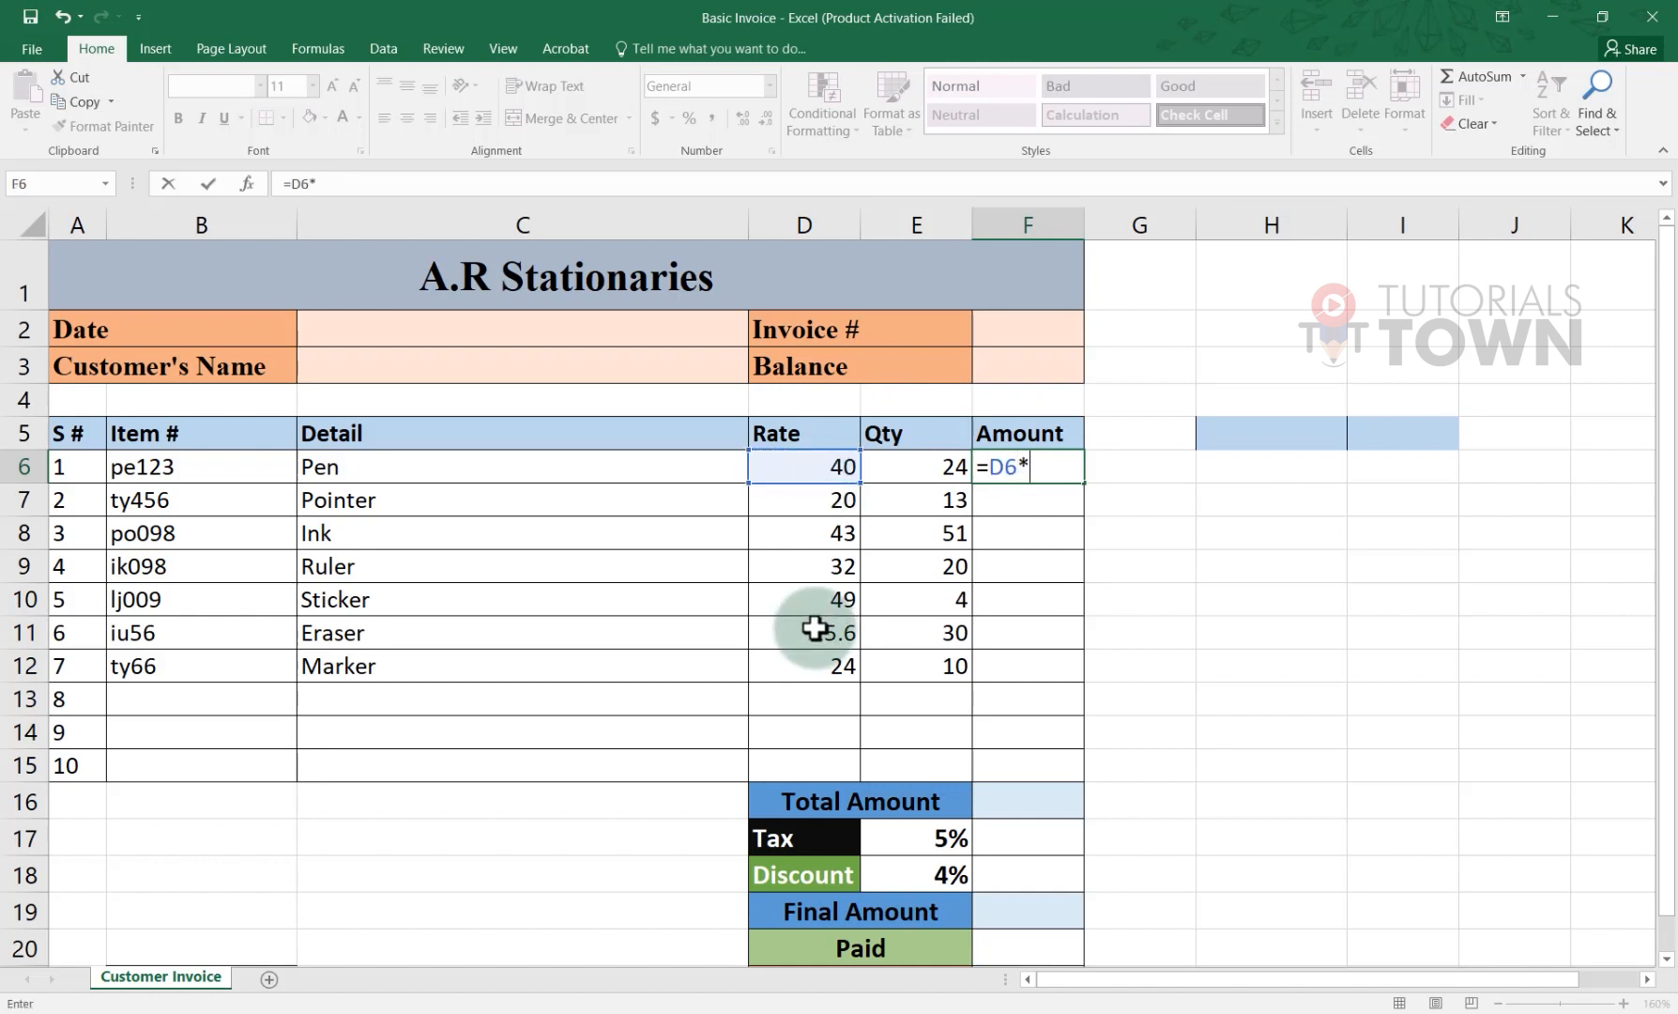
pyautogui.write('*')
pyautogui.click(911, 470)
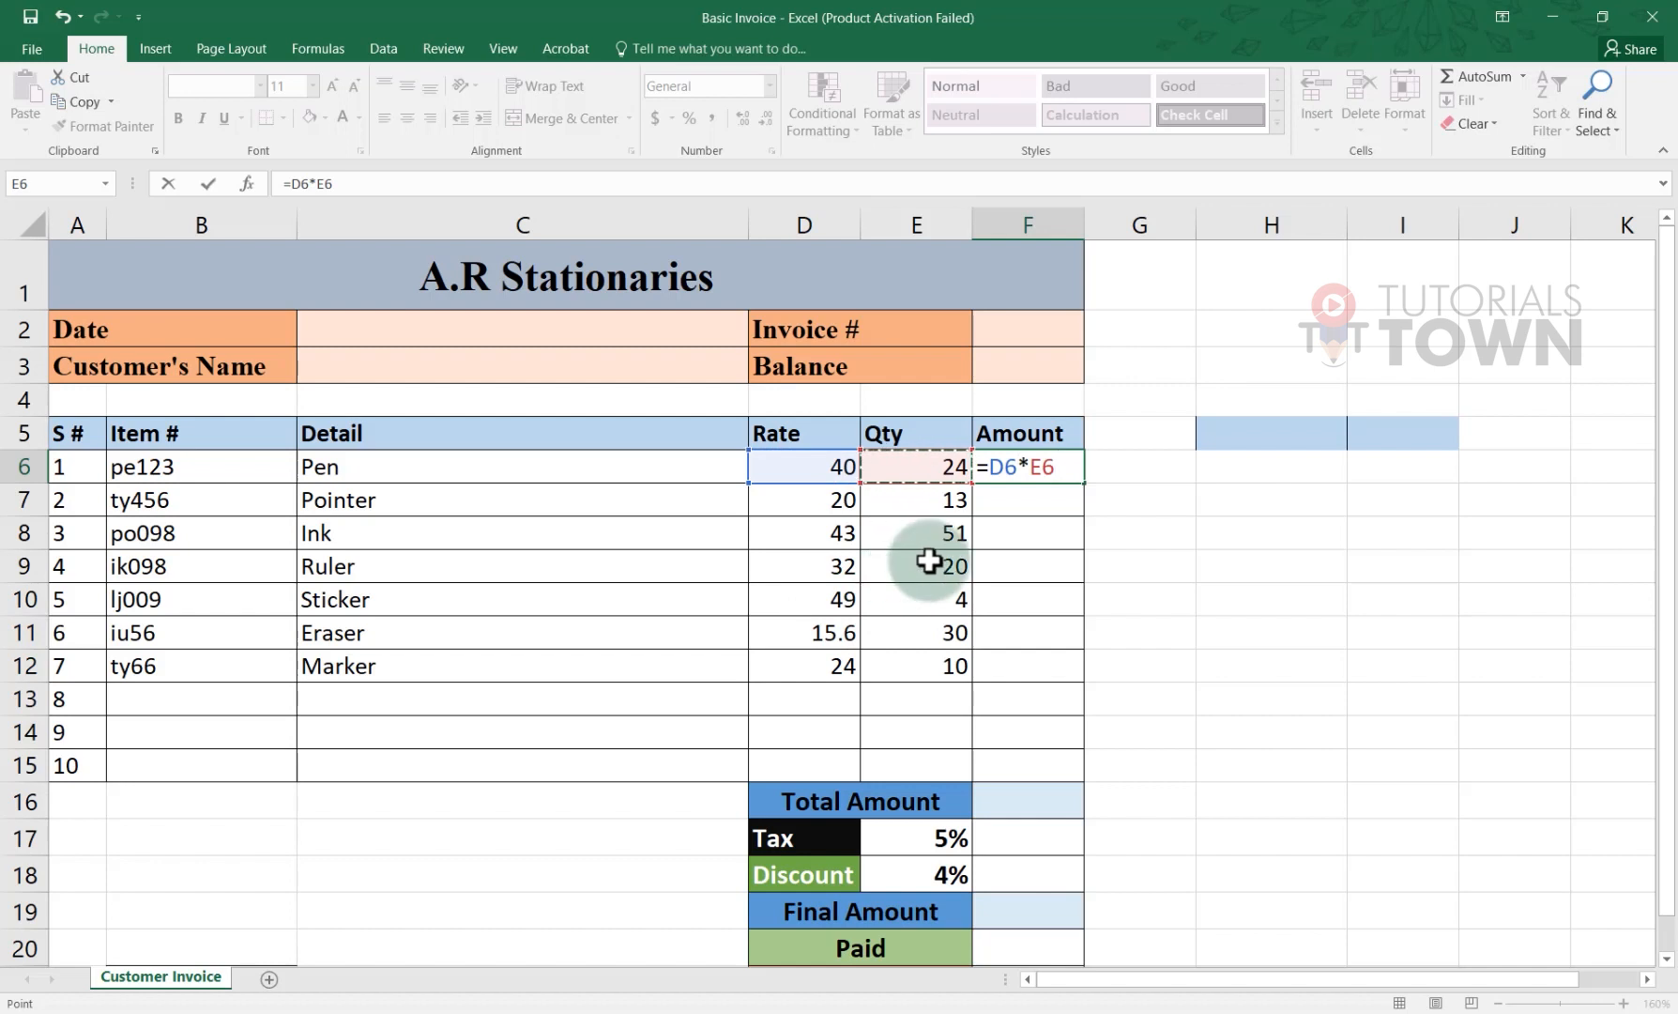
pyautogui.press('Return')
# Step: Check the Amount formula in F6 and fill it down through the Marker row to F12
pyautogui.click(1034, 468)
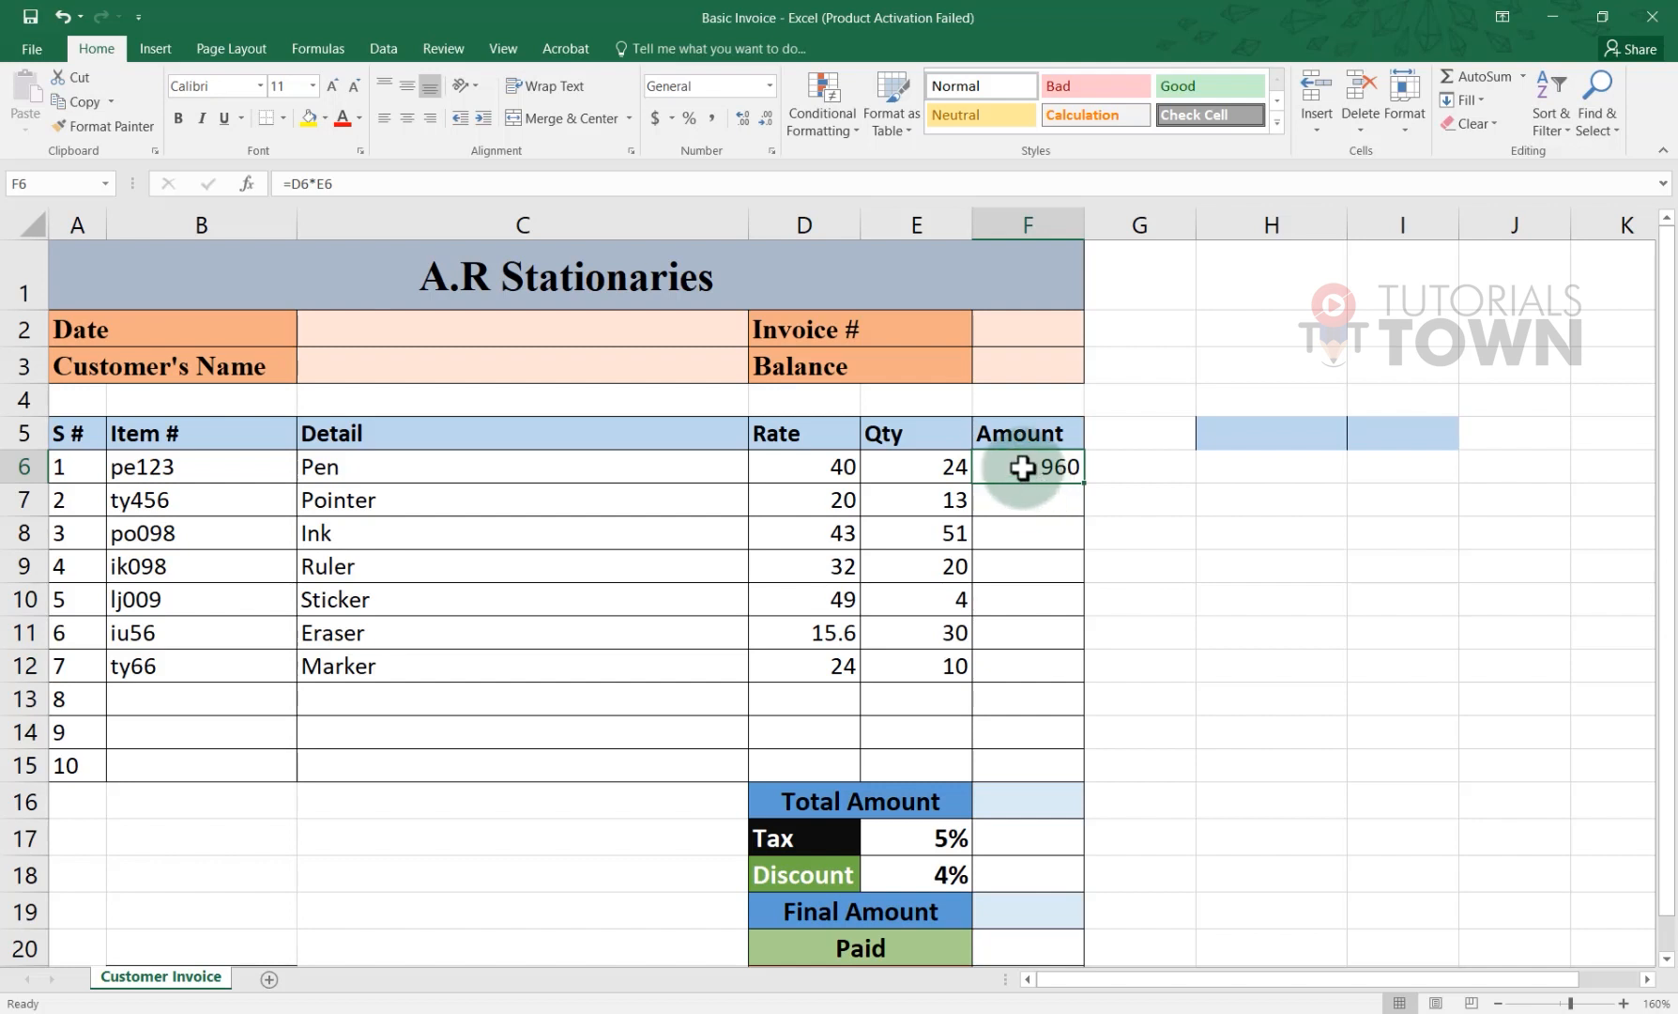
pyautogui.doubleClick(1028, 483)
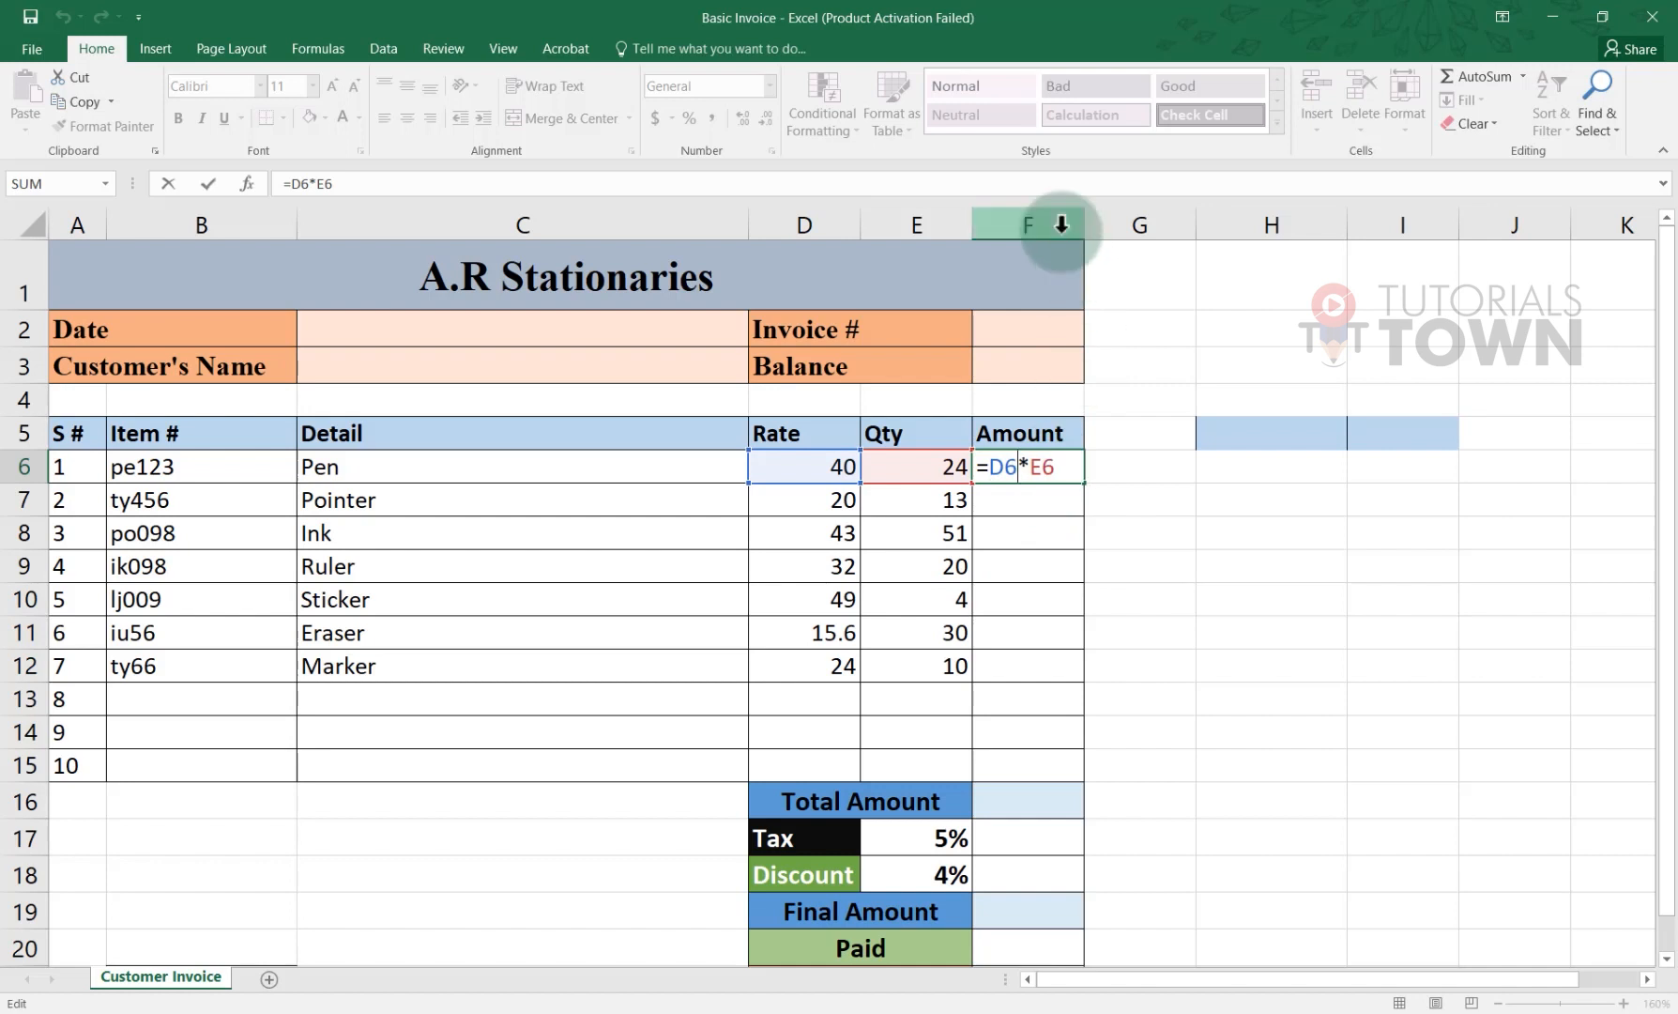
pyautogui.hotkey('ctrl', 'Return')
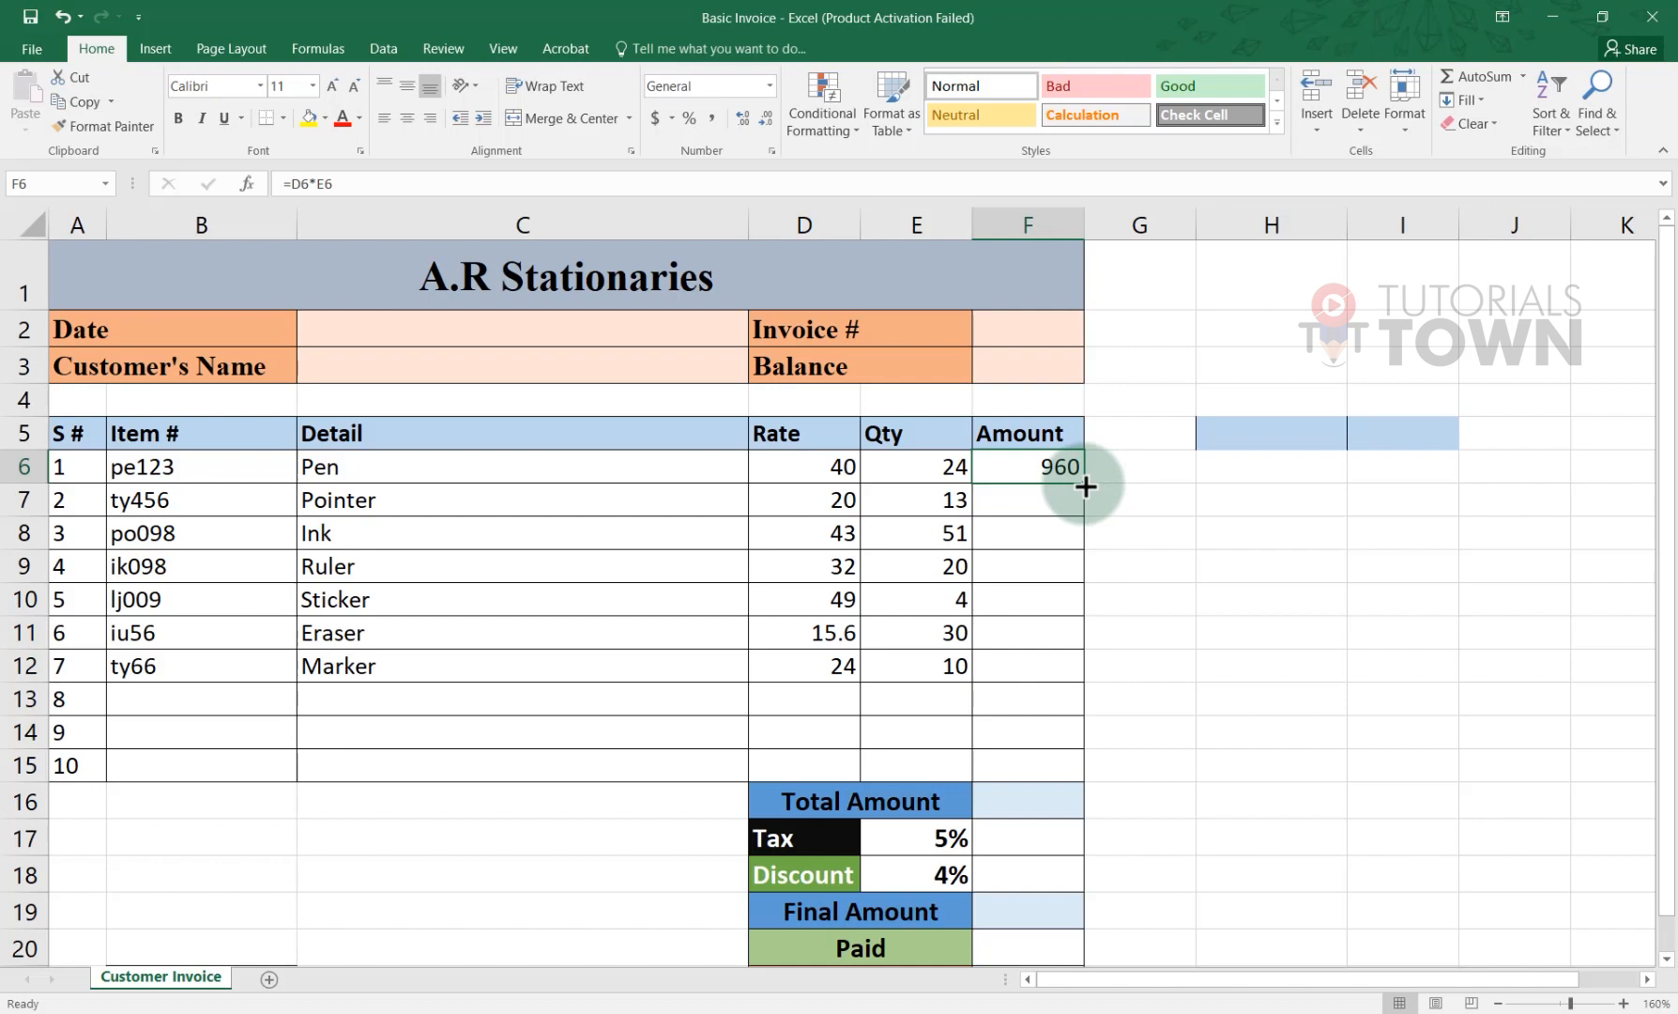
pyautogui.moveTo(1085, 487); pyautogui.dragTo(1073, 678)
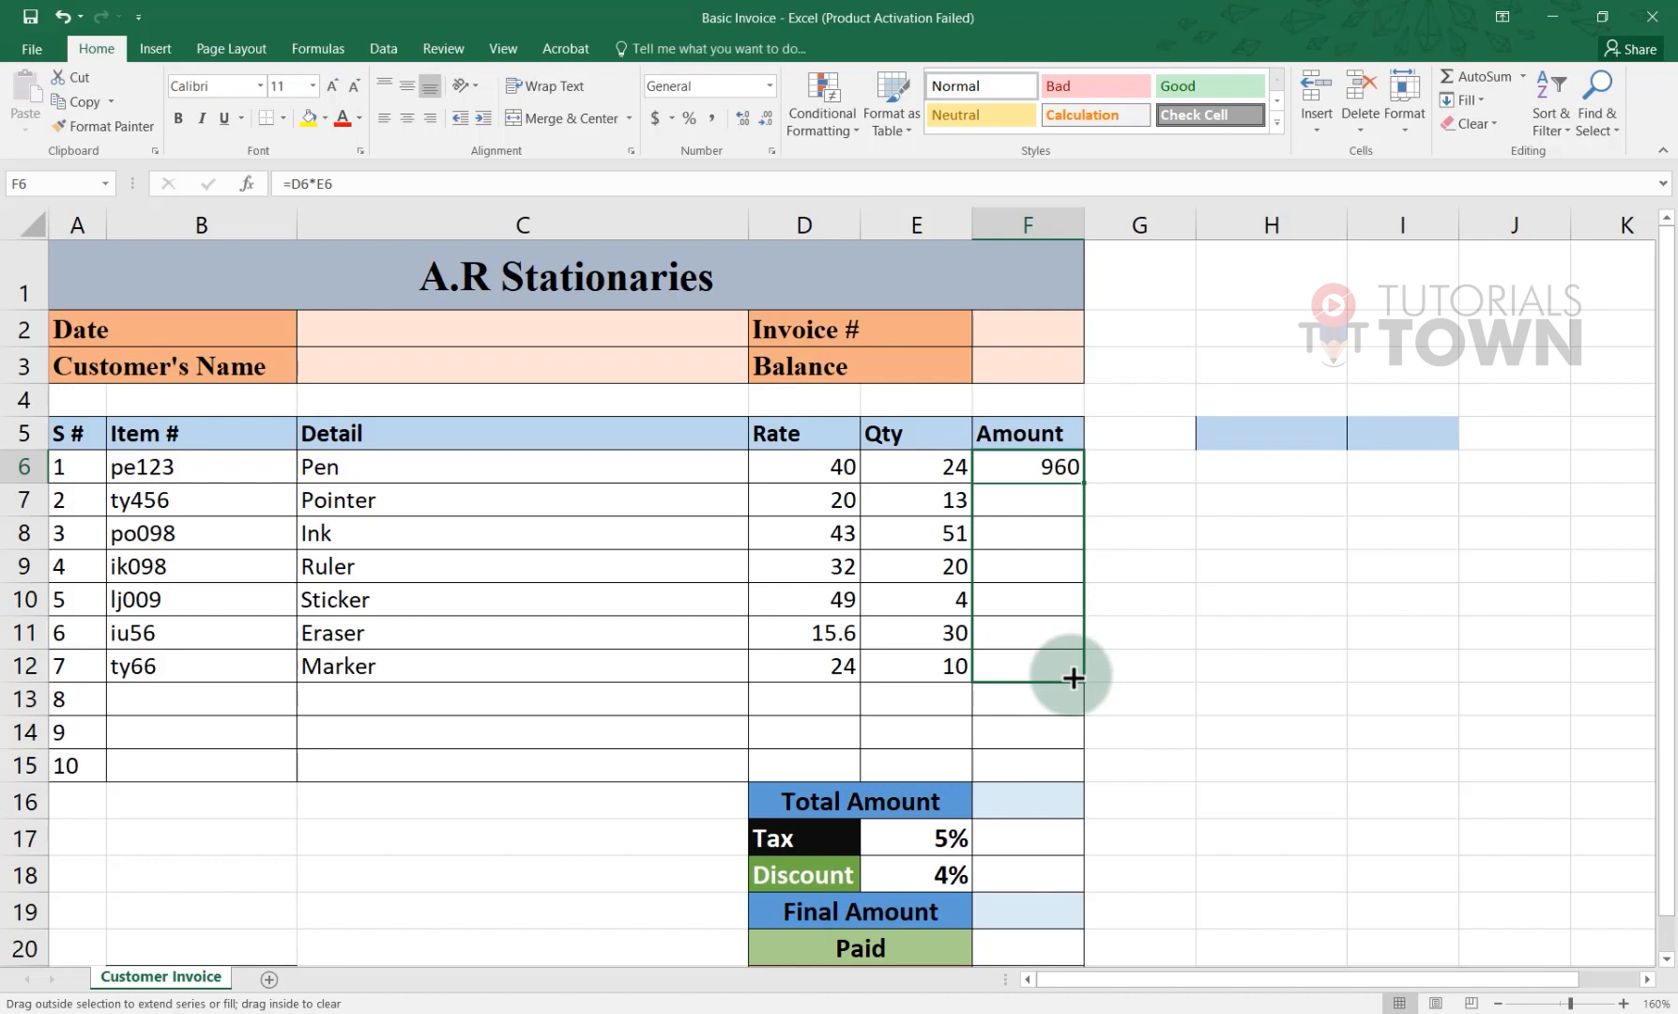
# Step: Finish filling the Amount formula down to F12 and compare the F6 and F7 formulas with their Rate and Qty cells
pyautogui.moveTo(1073, 678); pyautogui.dragTo(1074, 678)
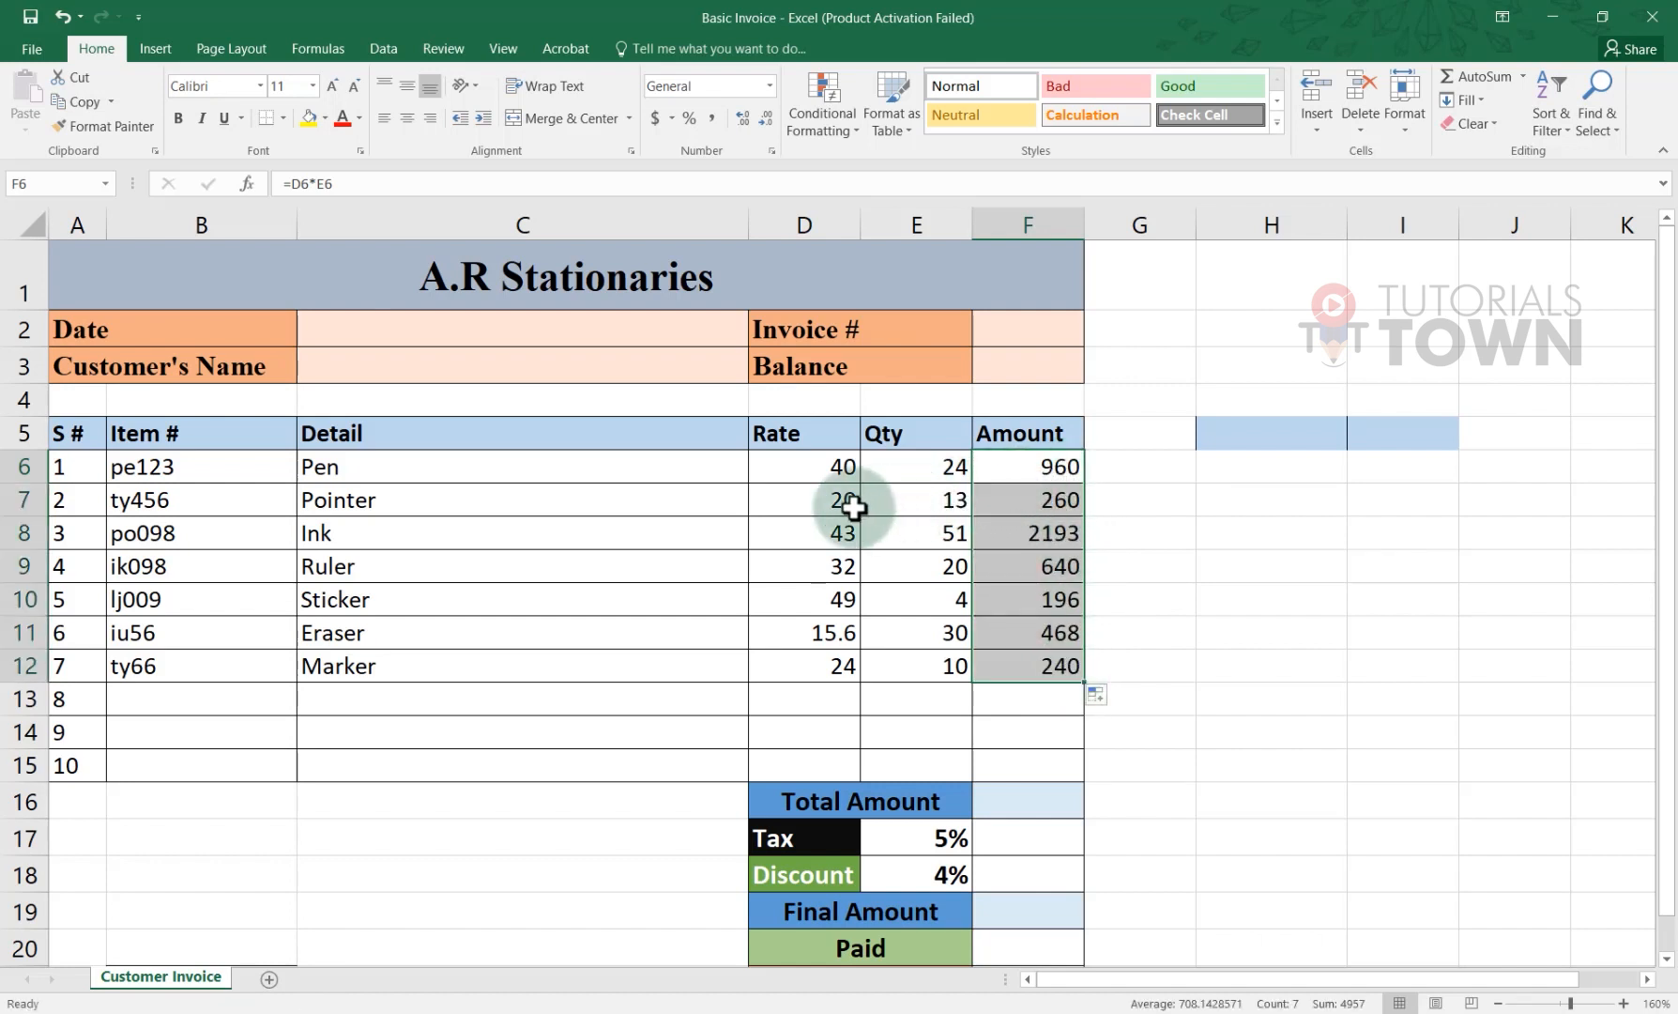
pyautogui.click(1004, 502)
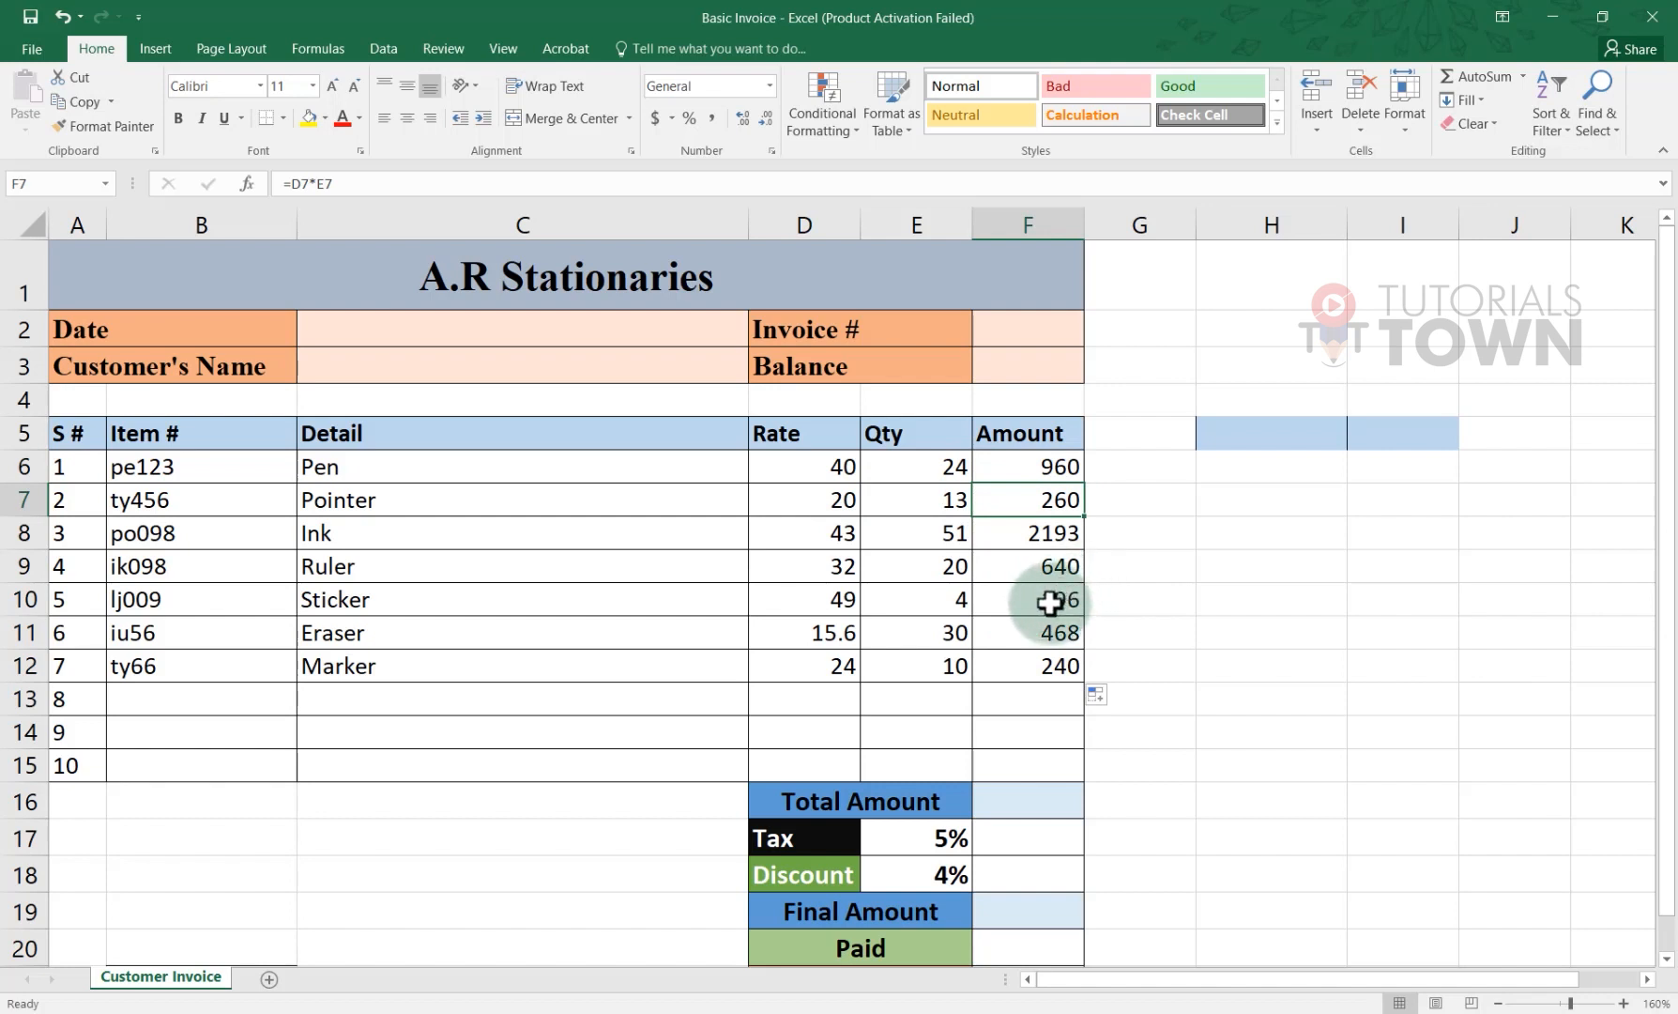
pyautogui.click(1070, 466)
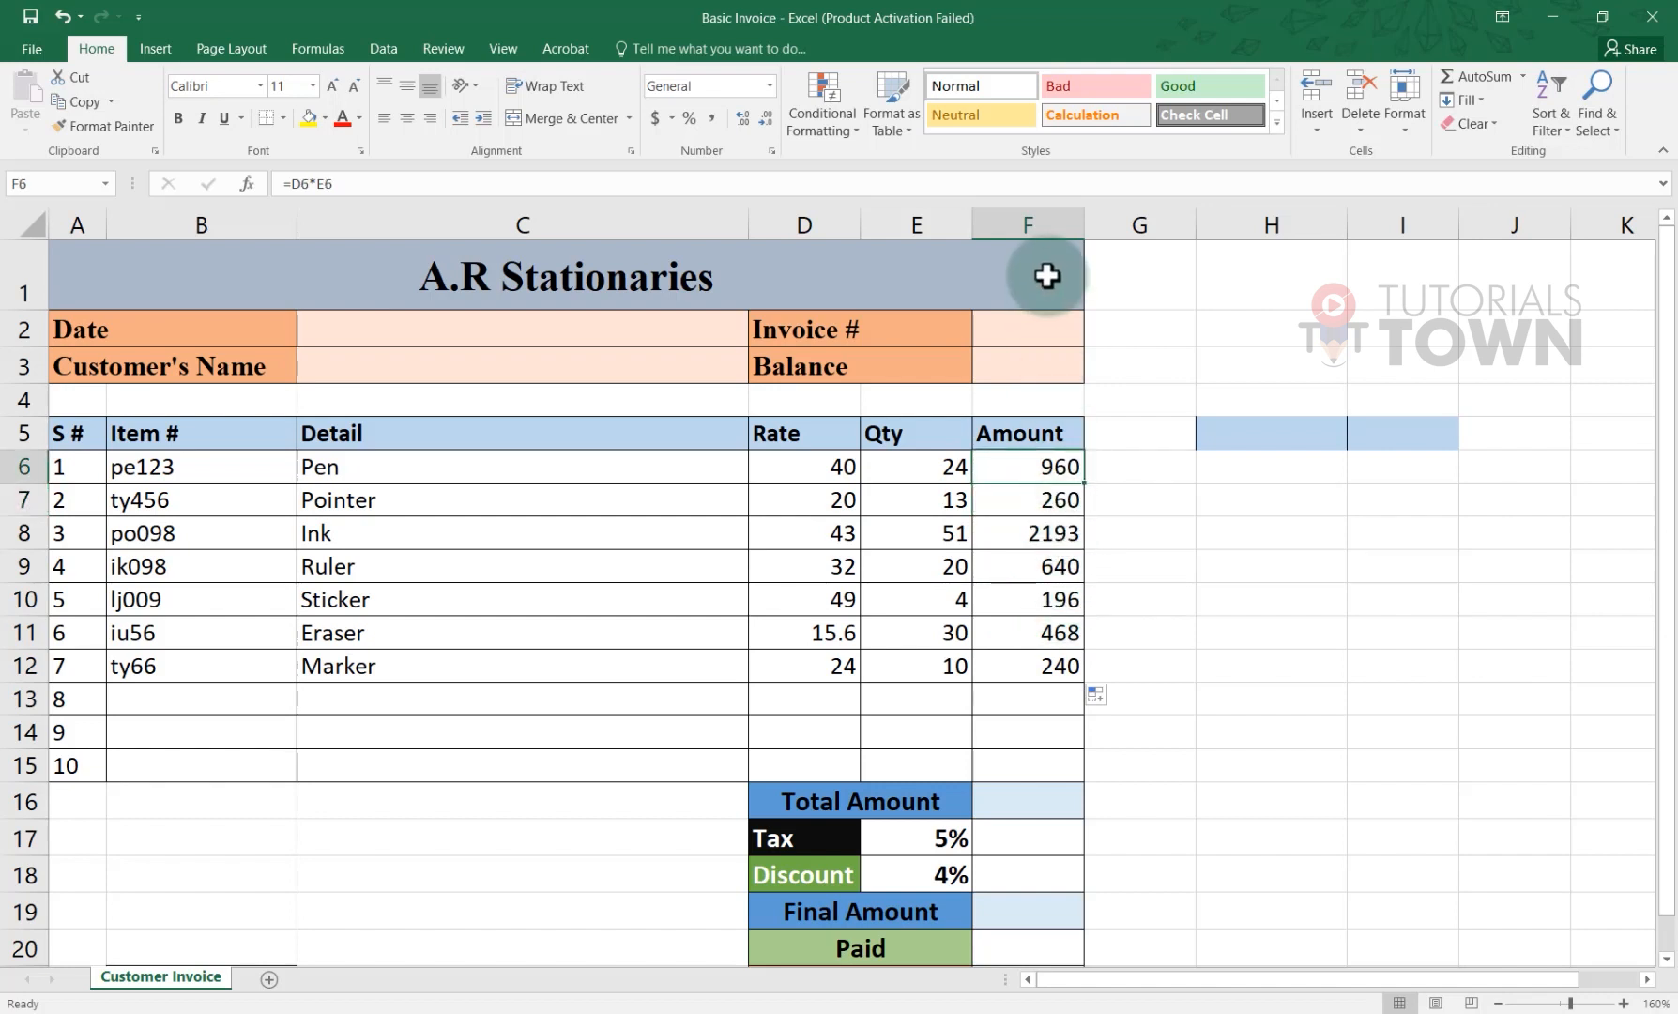
pyautogui.doubleClick(1014, 467)
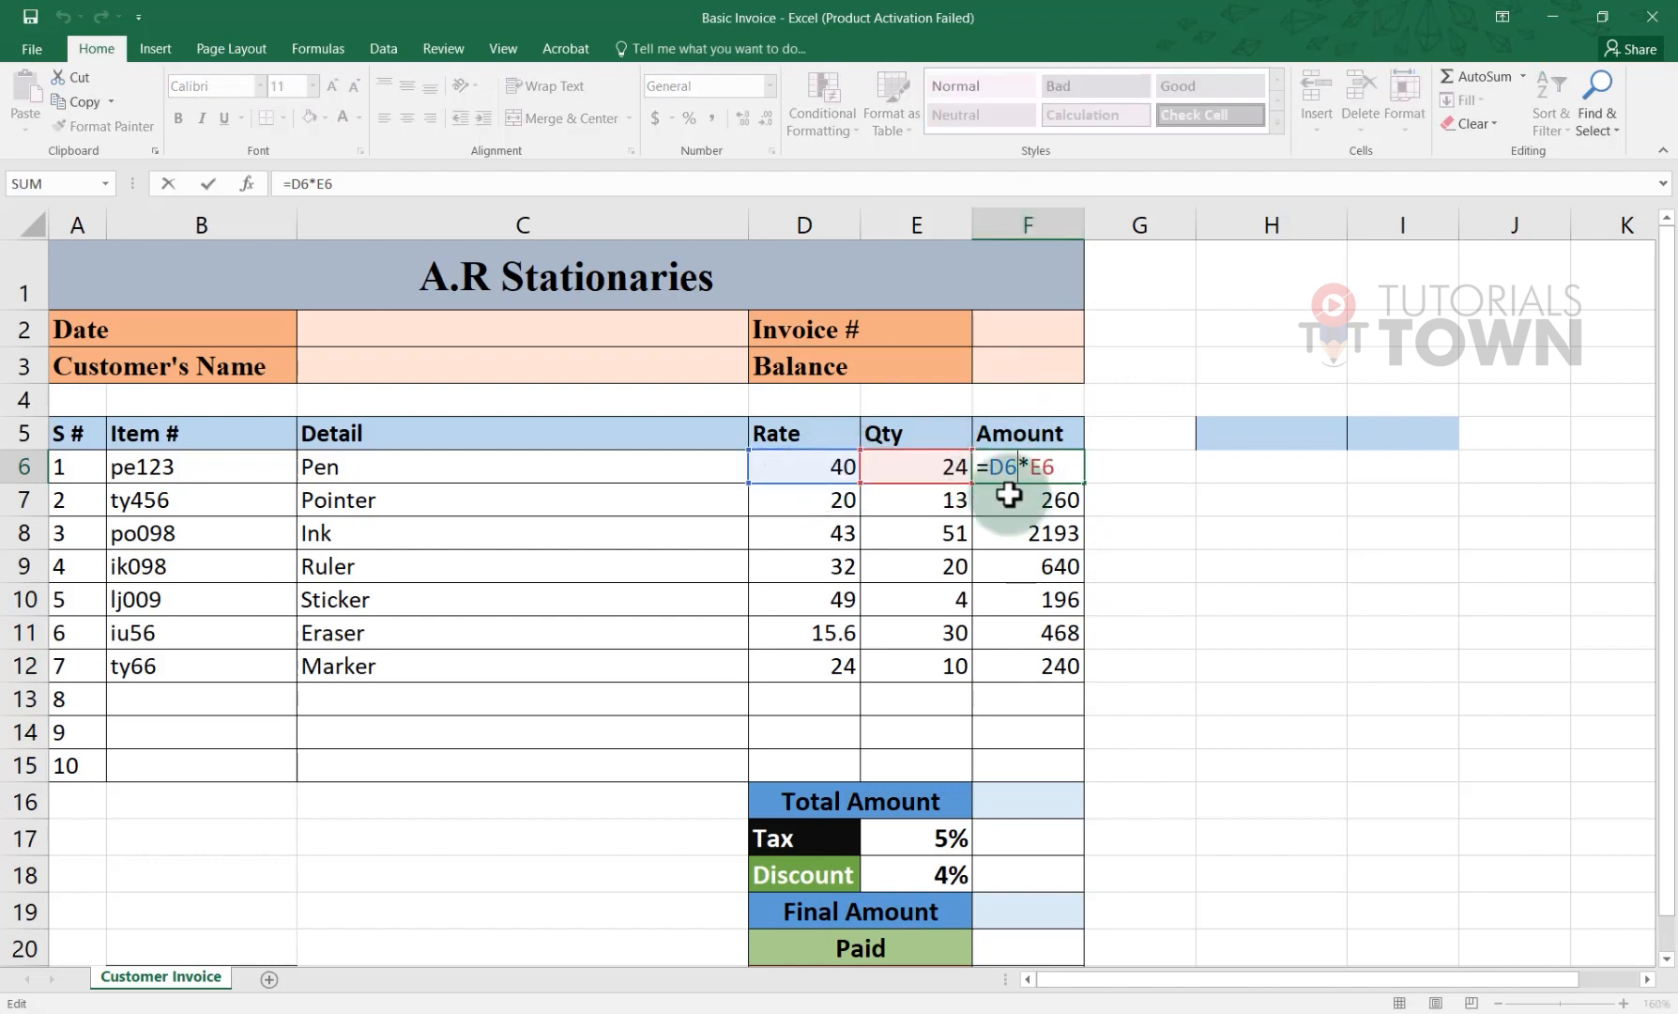
pyautogui.press('Return')
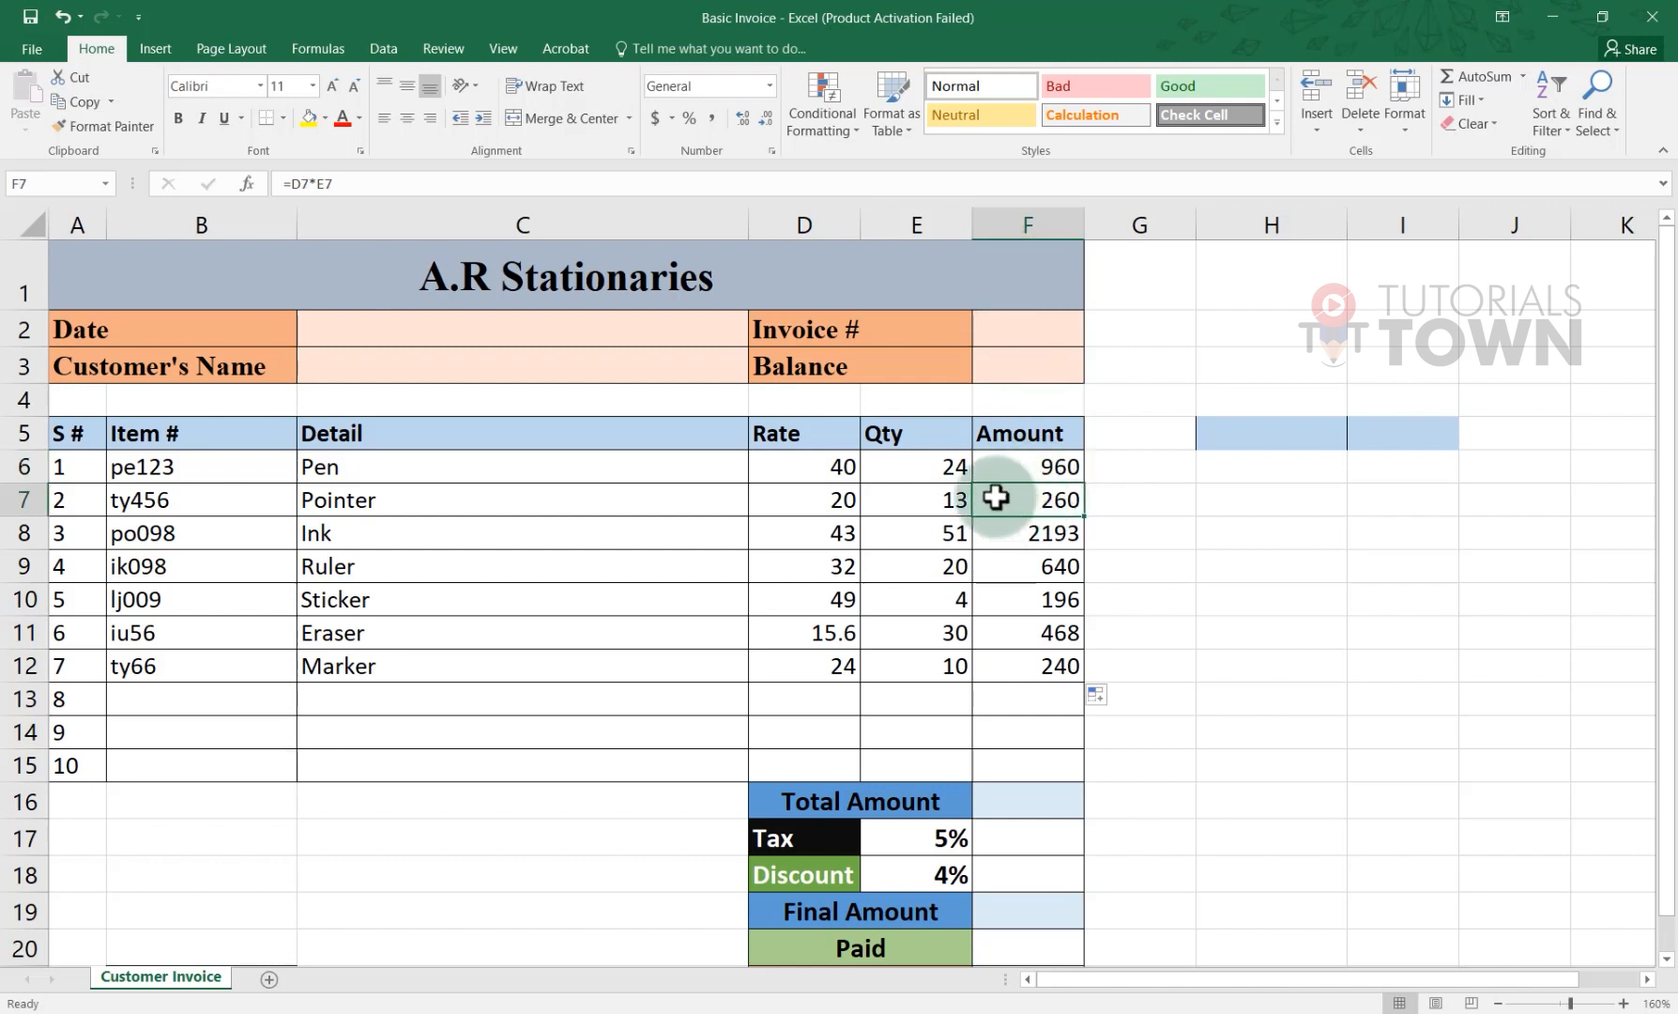
pyautogui.click(832, 510)
pyautogui.click(906, 509)
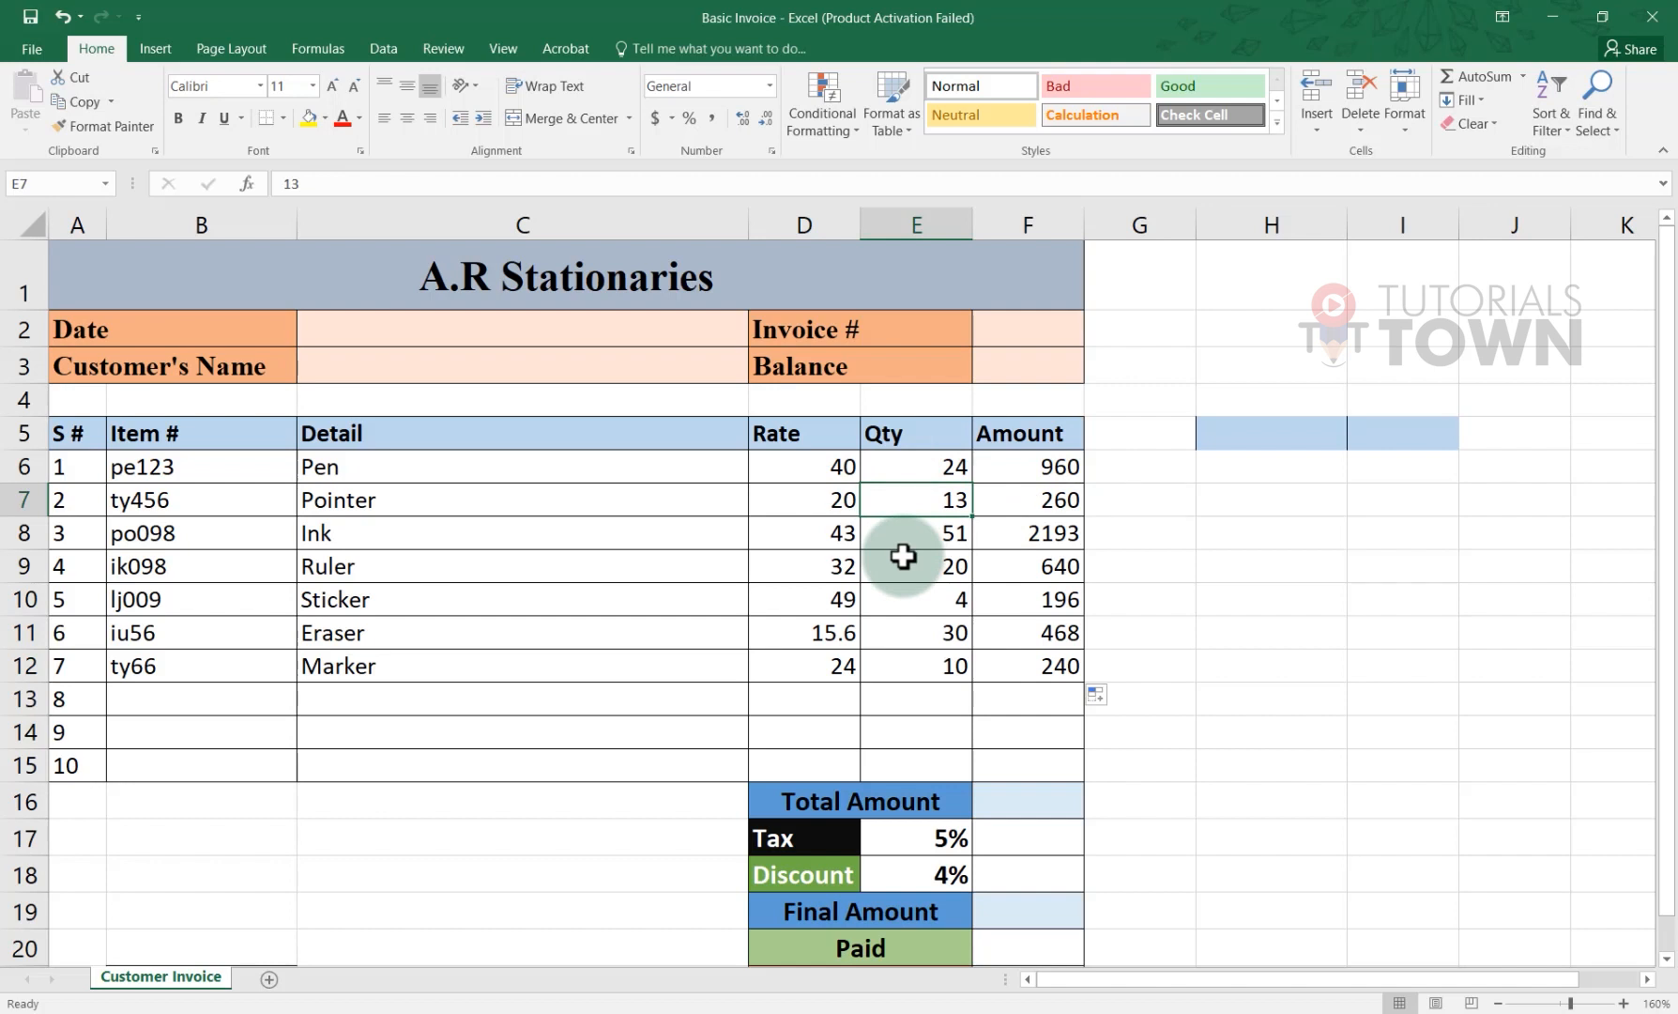
pyautogui.click(1044, 499)
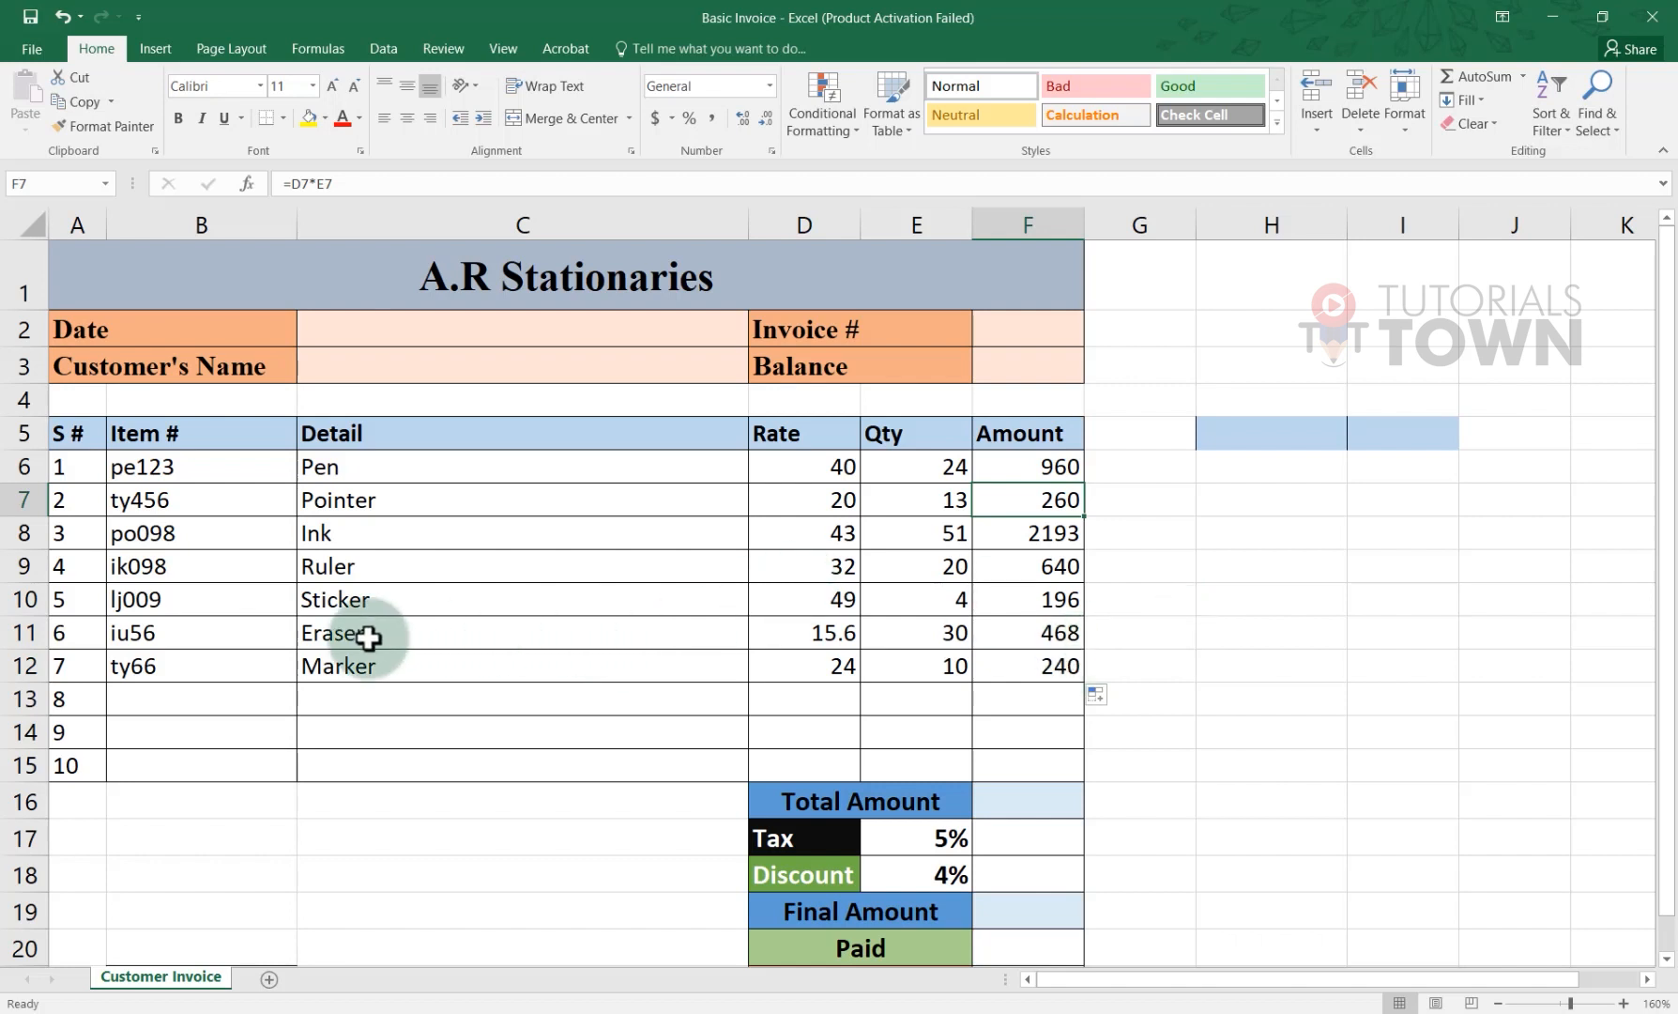
# Step: Set the Sticker's quantity in E10 to 400 and check its Amount formula in F10
pyautogui.click(901, 602)
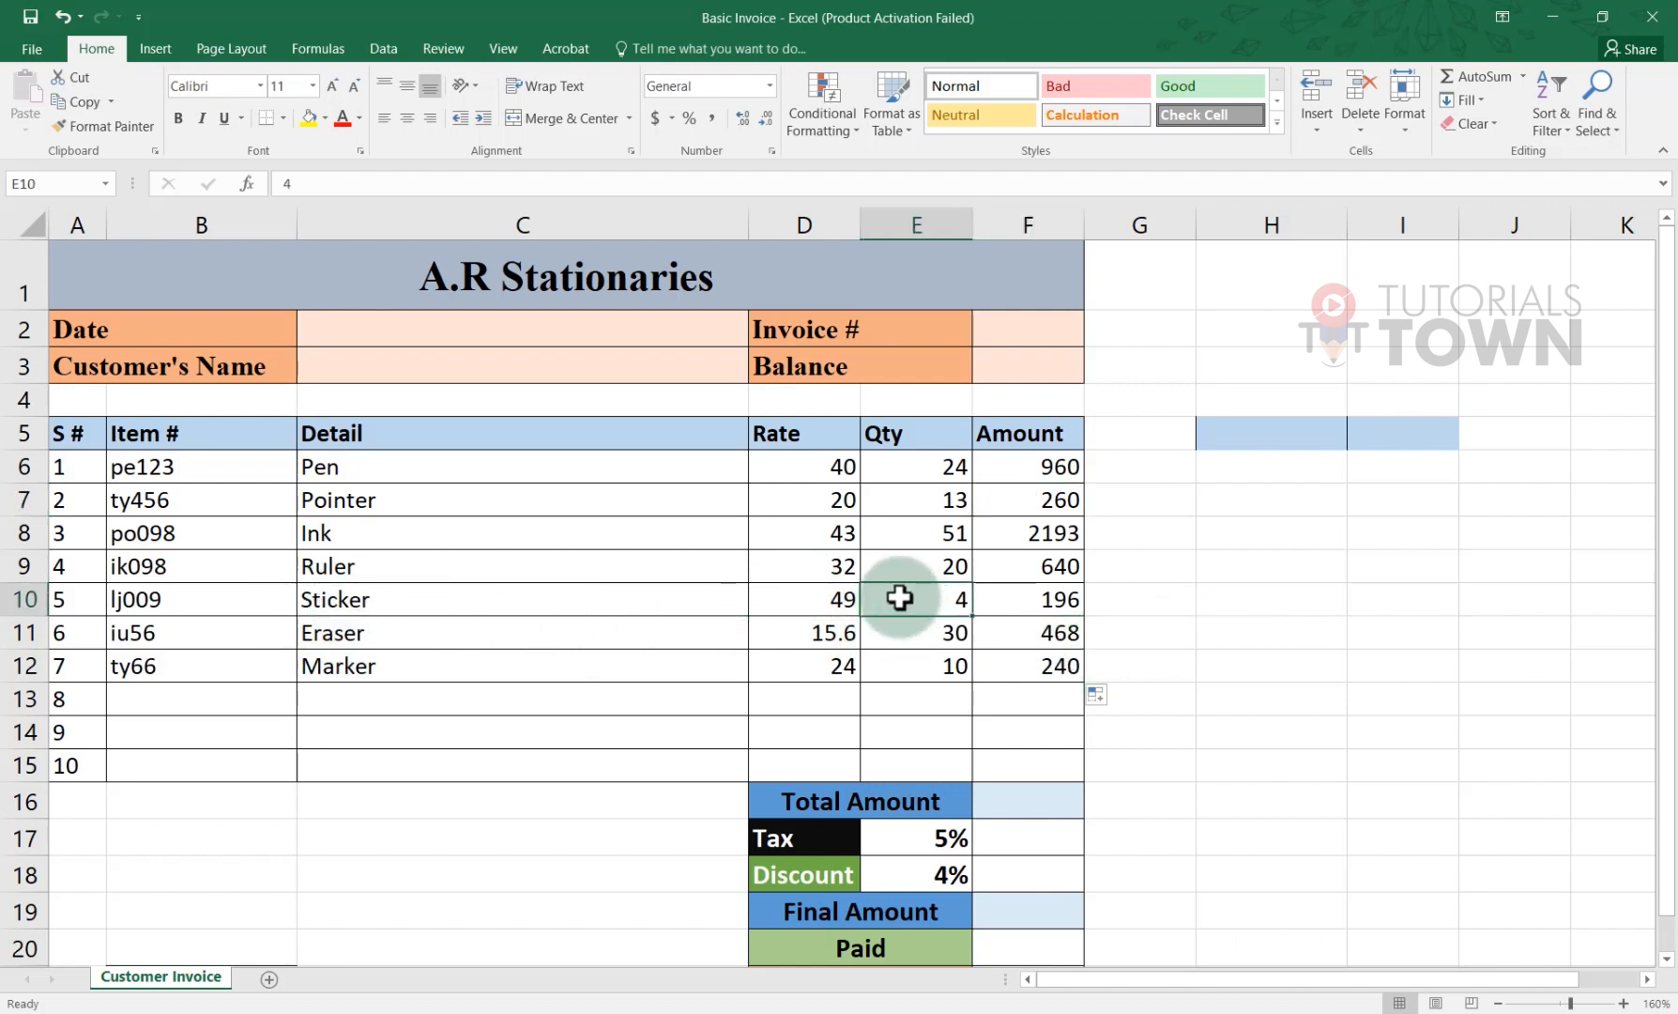
pyautogui.write('4')
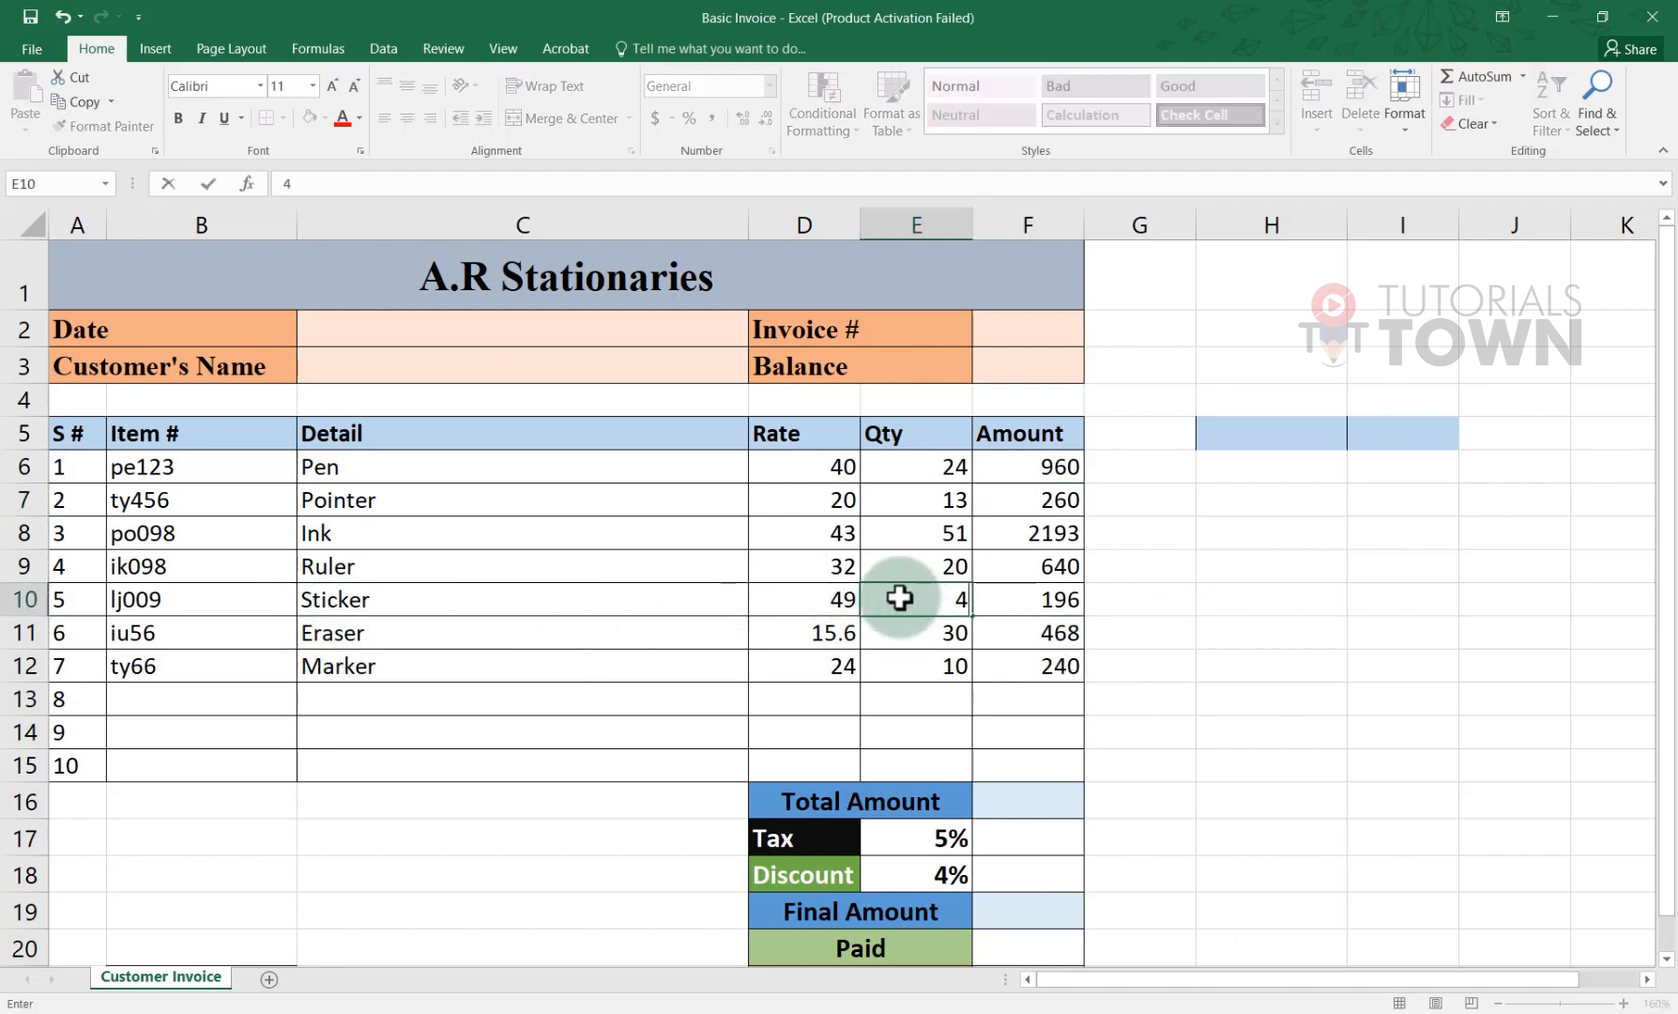
pyautogui.write('00')
pyautogui.press('Return')
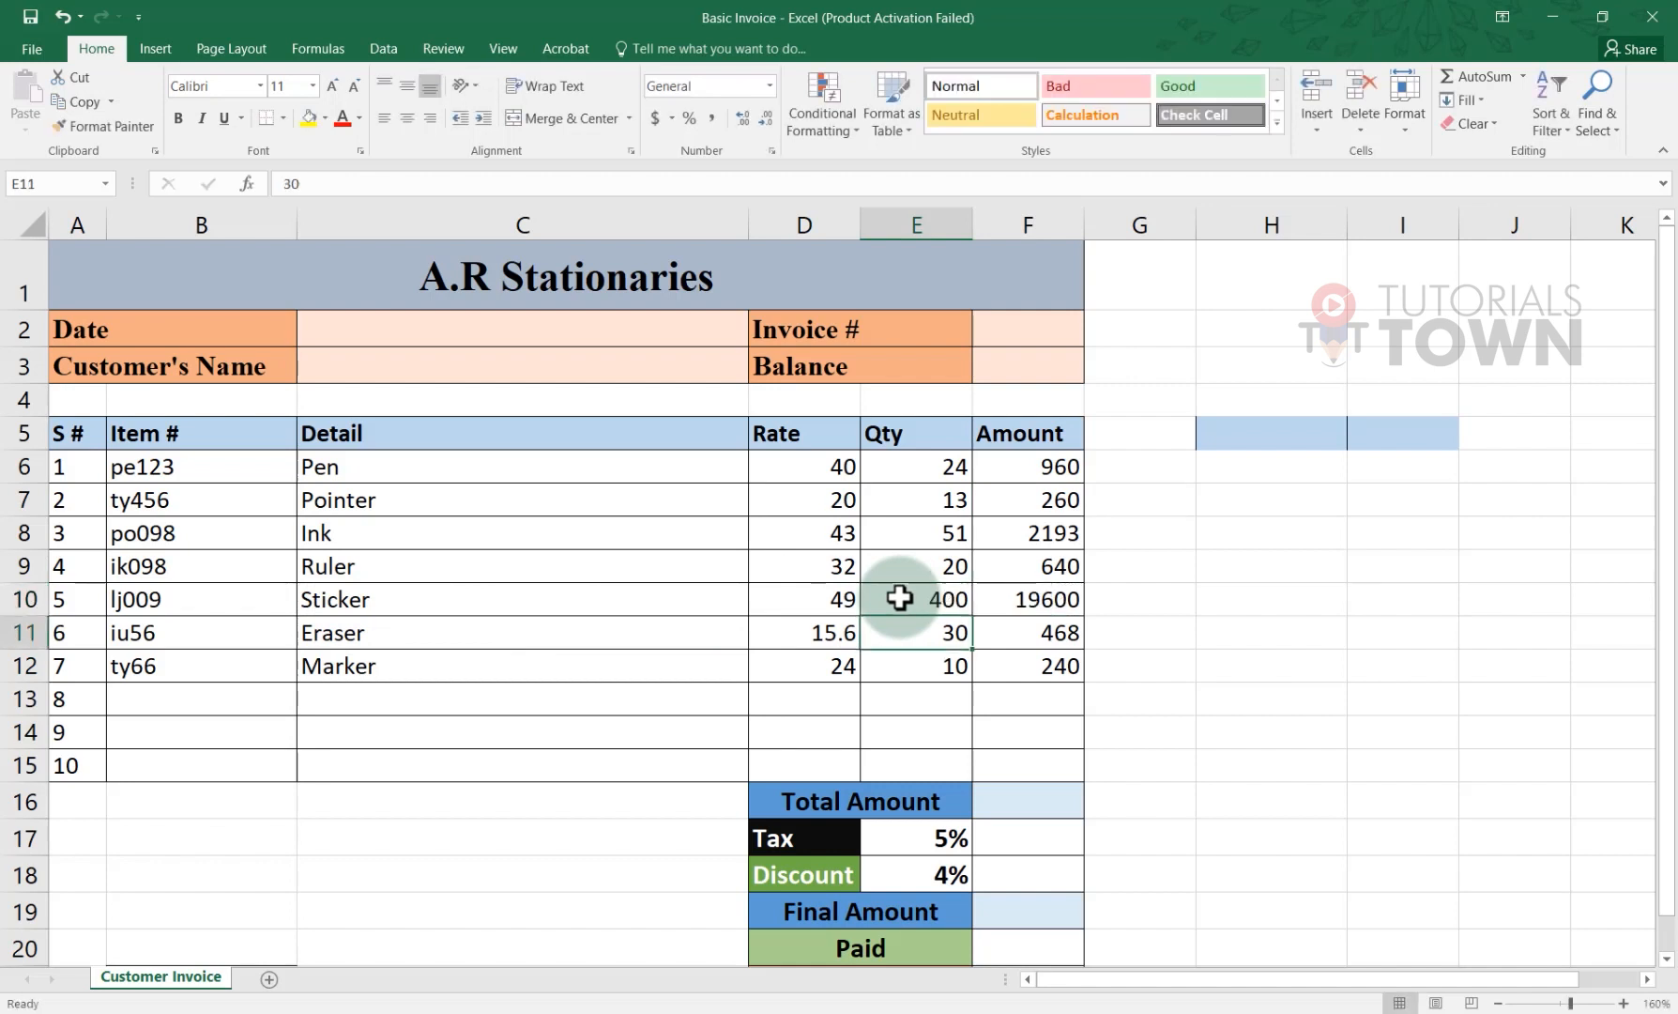
pyautogui.click(1028, 605)
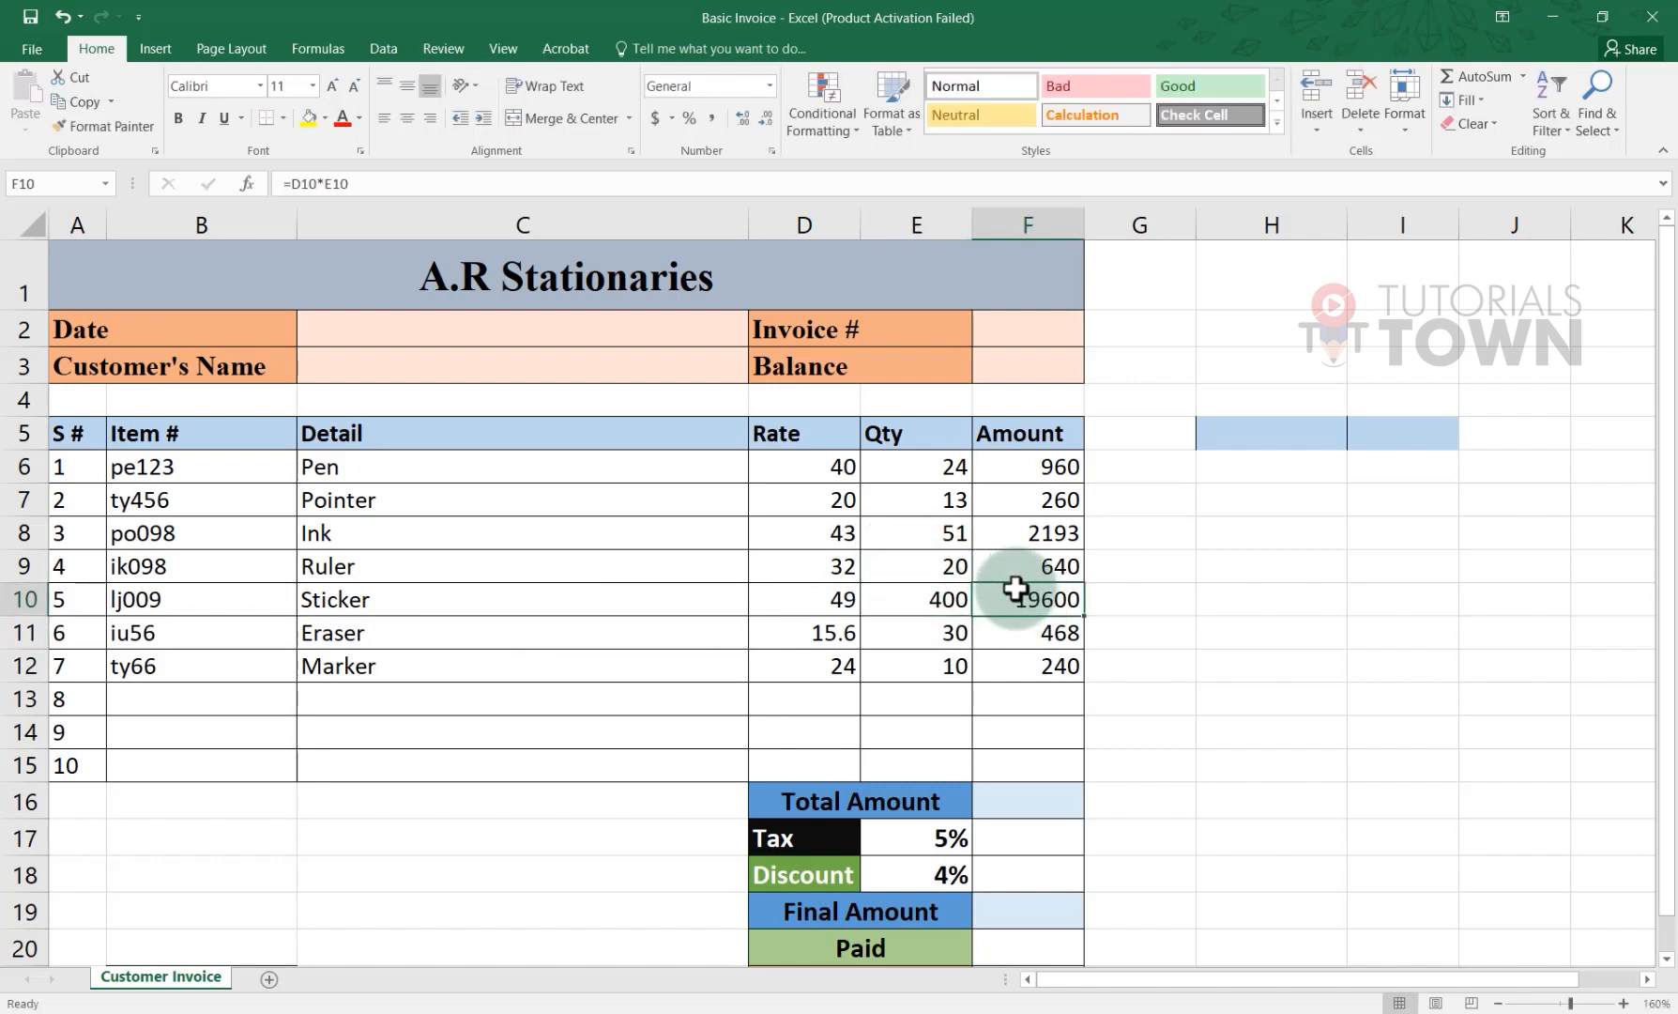
# Step: Set the Sticker's quantity in cell E10 to 40
pyautogui.click(950, 599)
pyautogui.write('40')
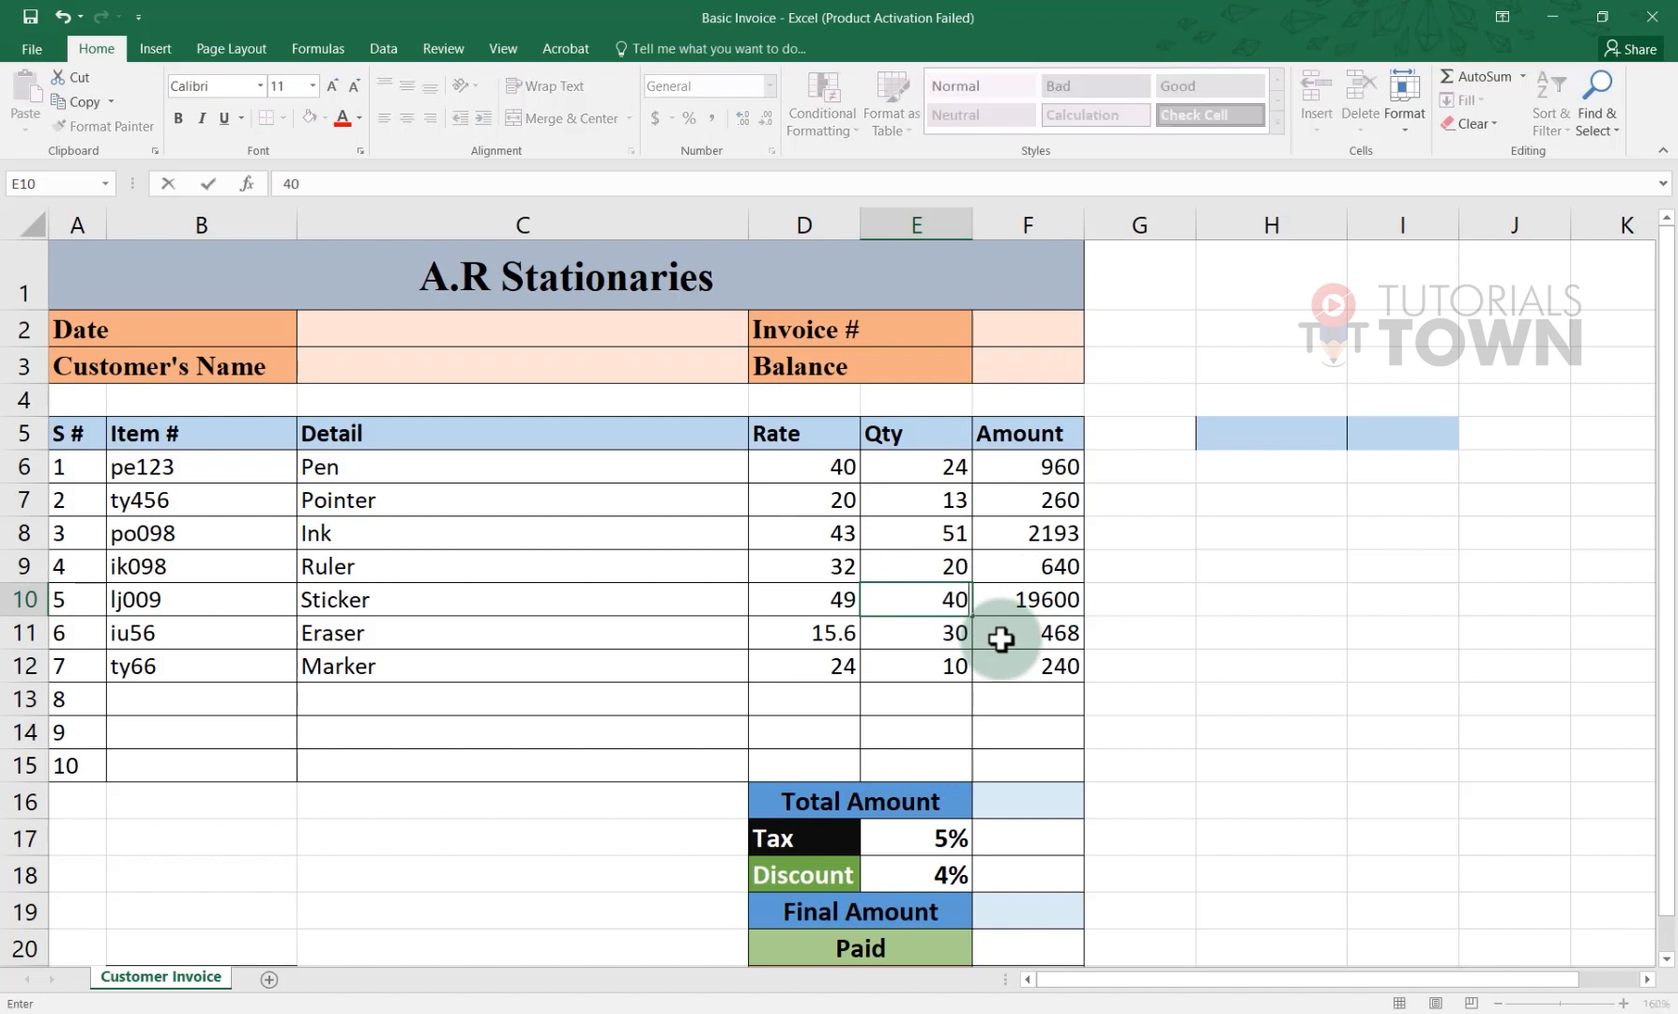
pyautogui.press('Return')
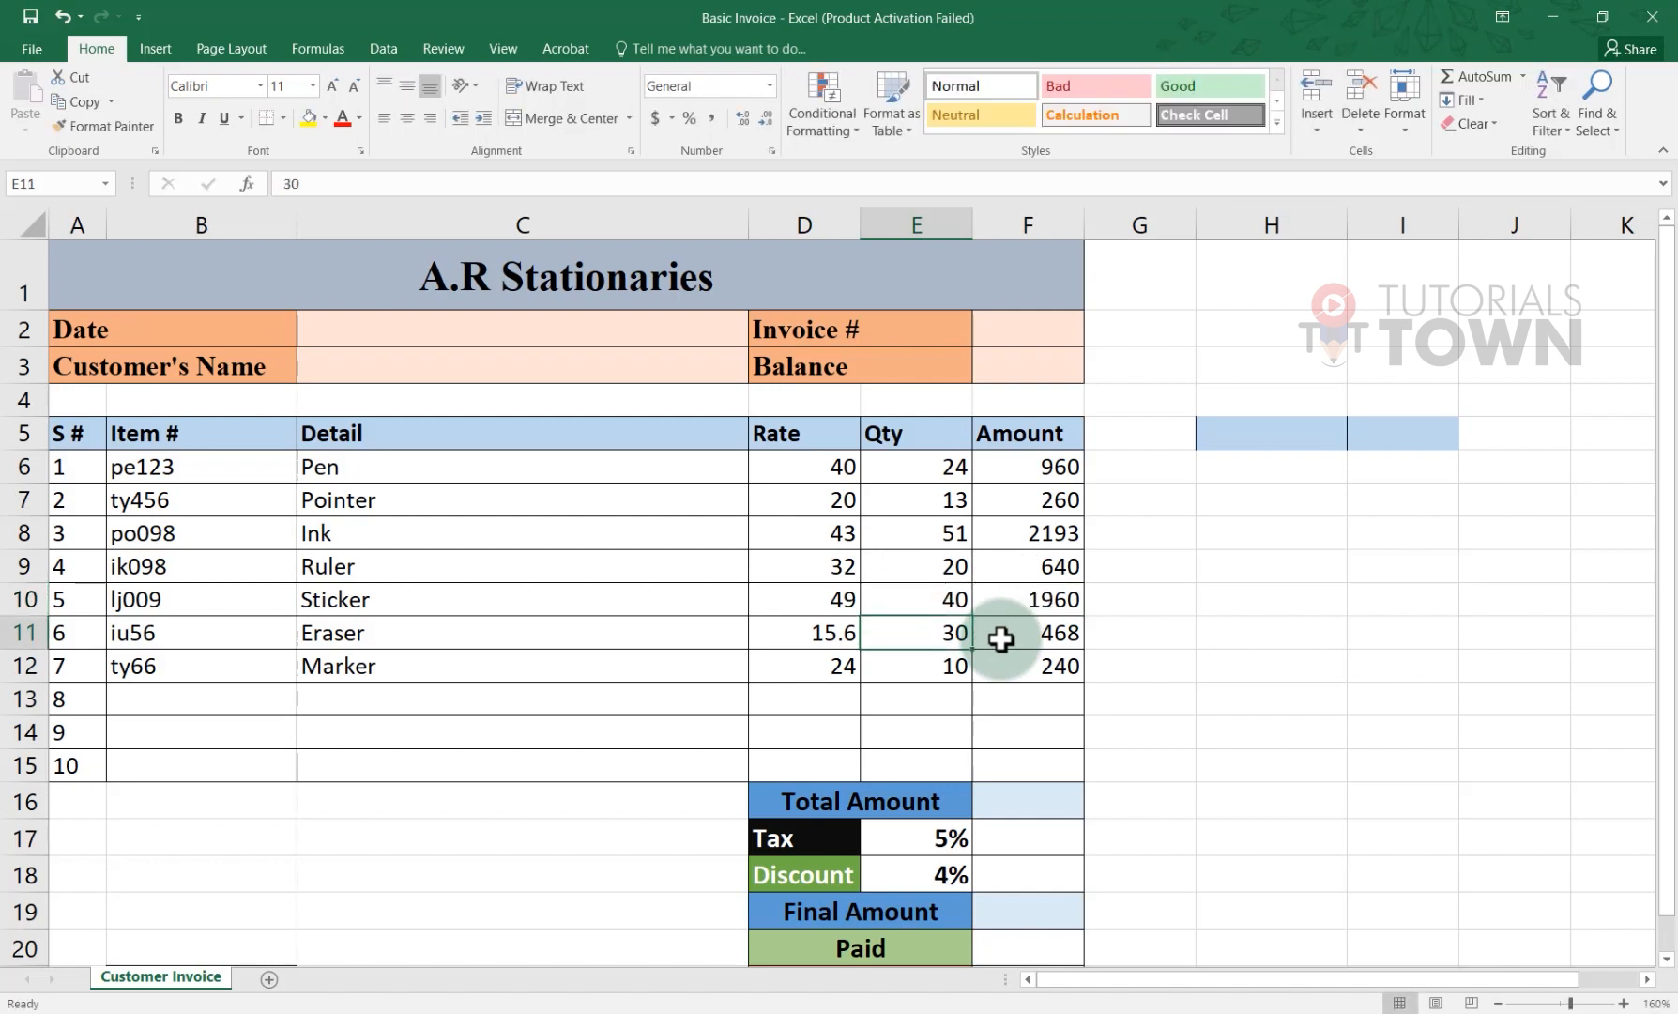
# Step: Review the Rate, Qty and Amount cells of the first items and the whole Amount range F6:F12
pyautogui.click(813, 498)
pyautogui.click(896, 495)
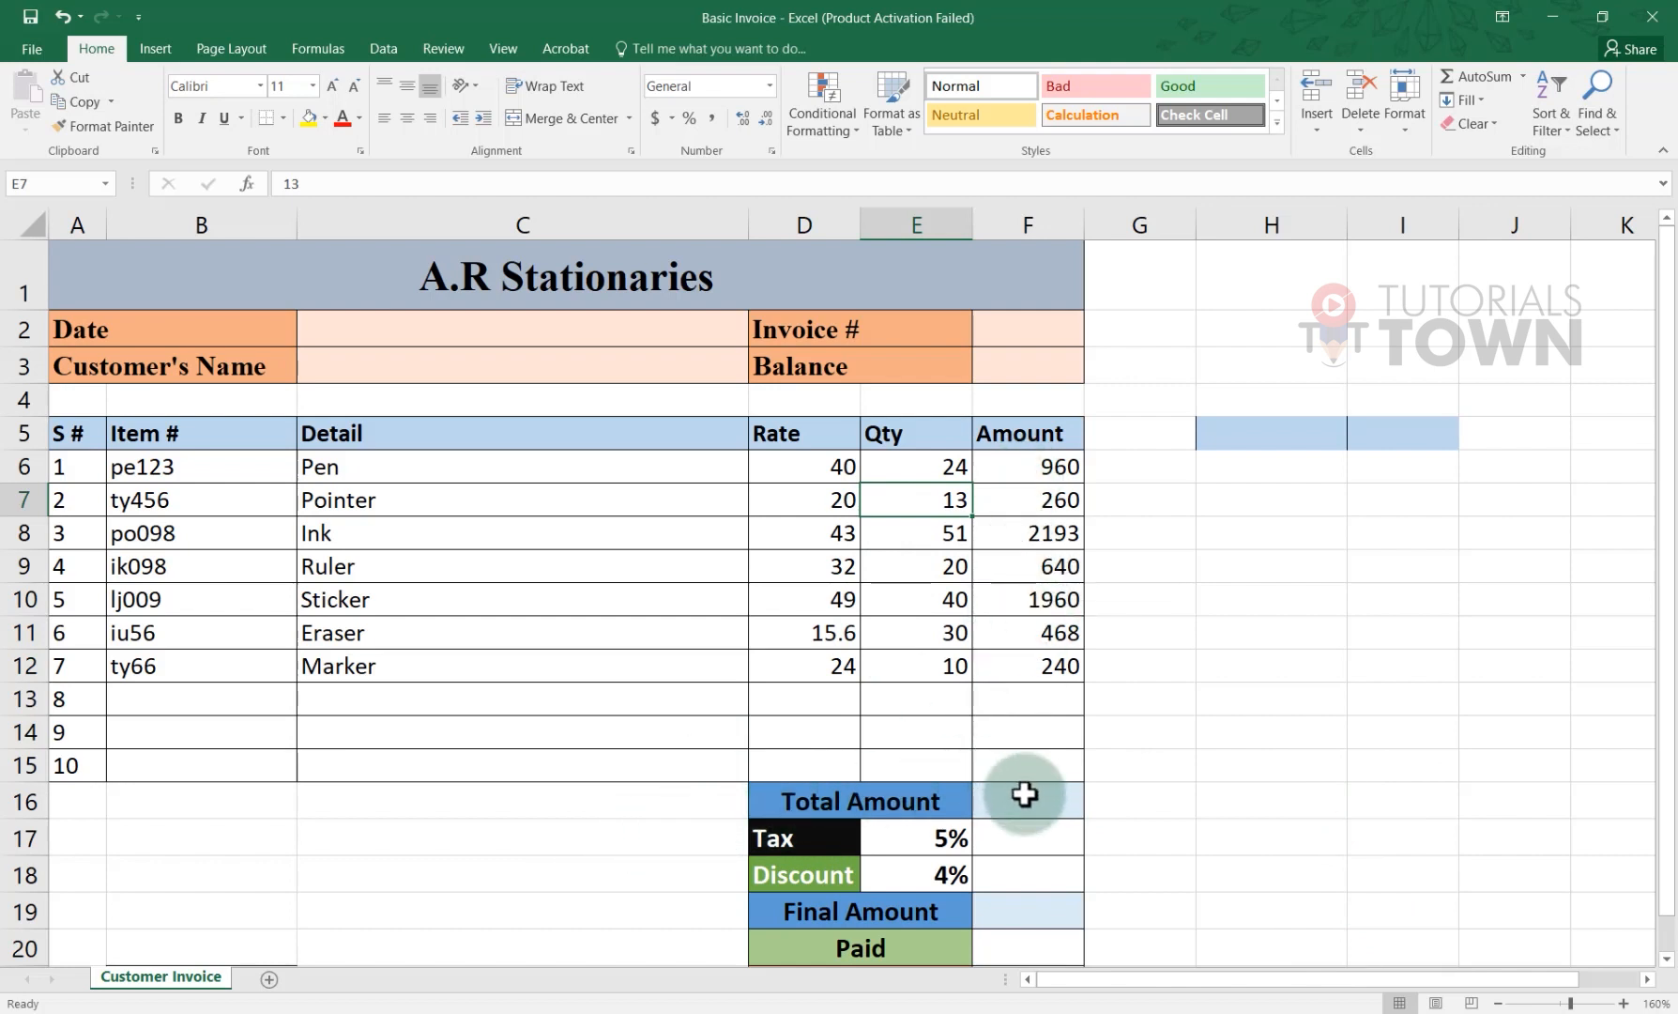
pyautogui.moveTo(1025, 460); pyautogui.dragTo(1033, 670)
pyautogui.click(939, 464)
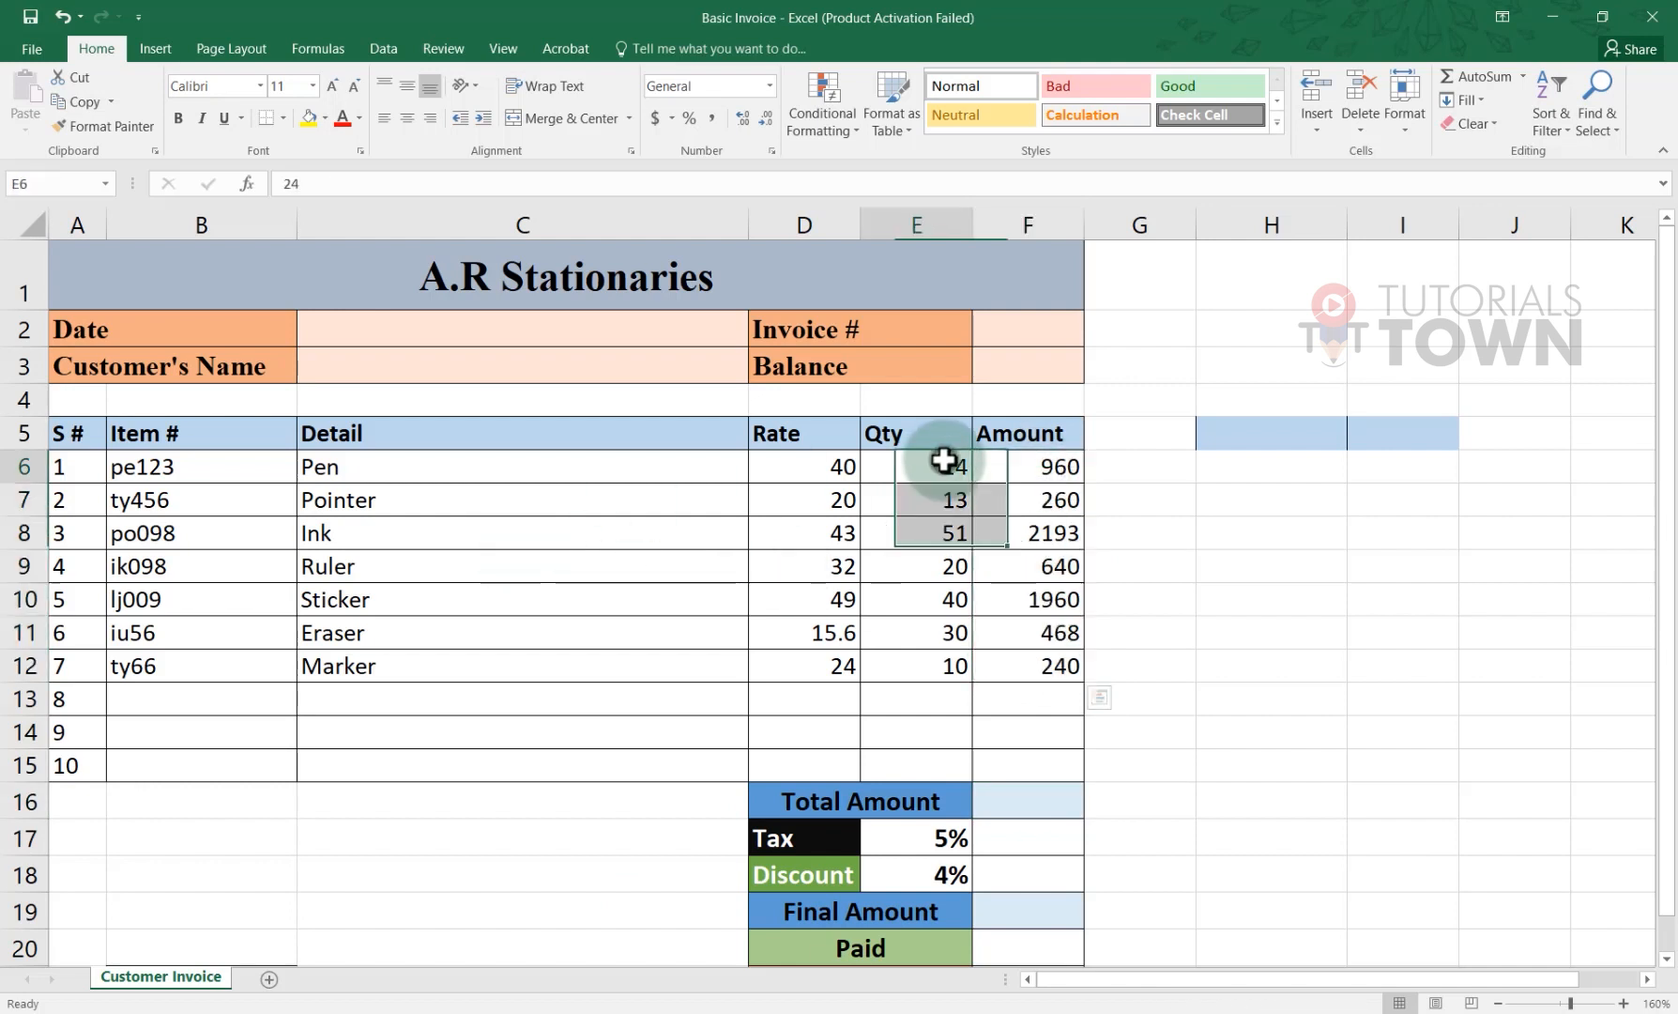
pyautogui.click(1021, 459)
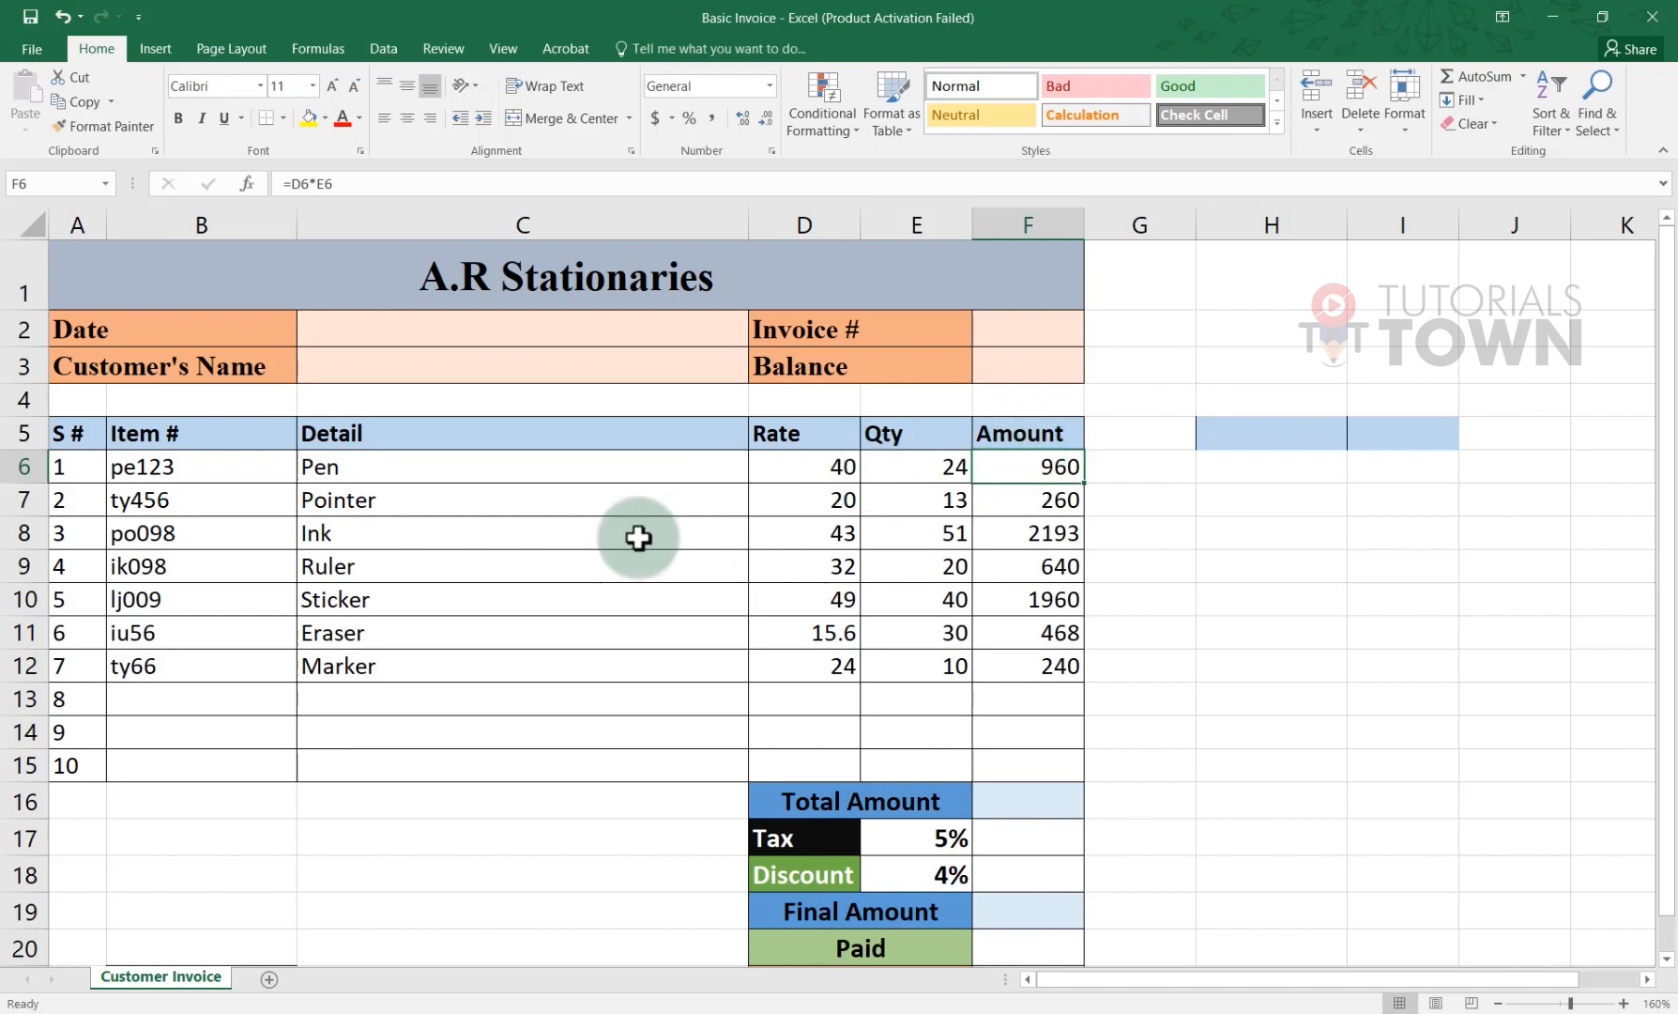
pyautogui.click(1003, 534)
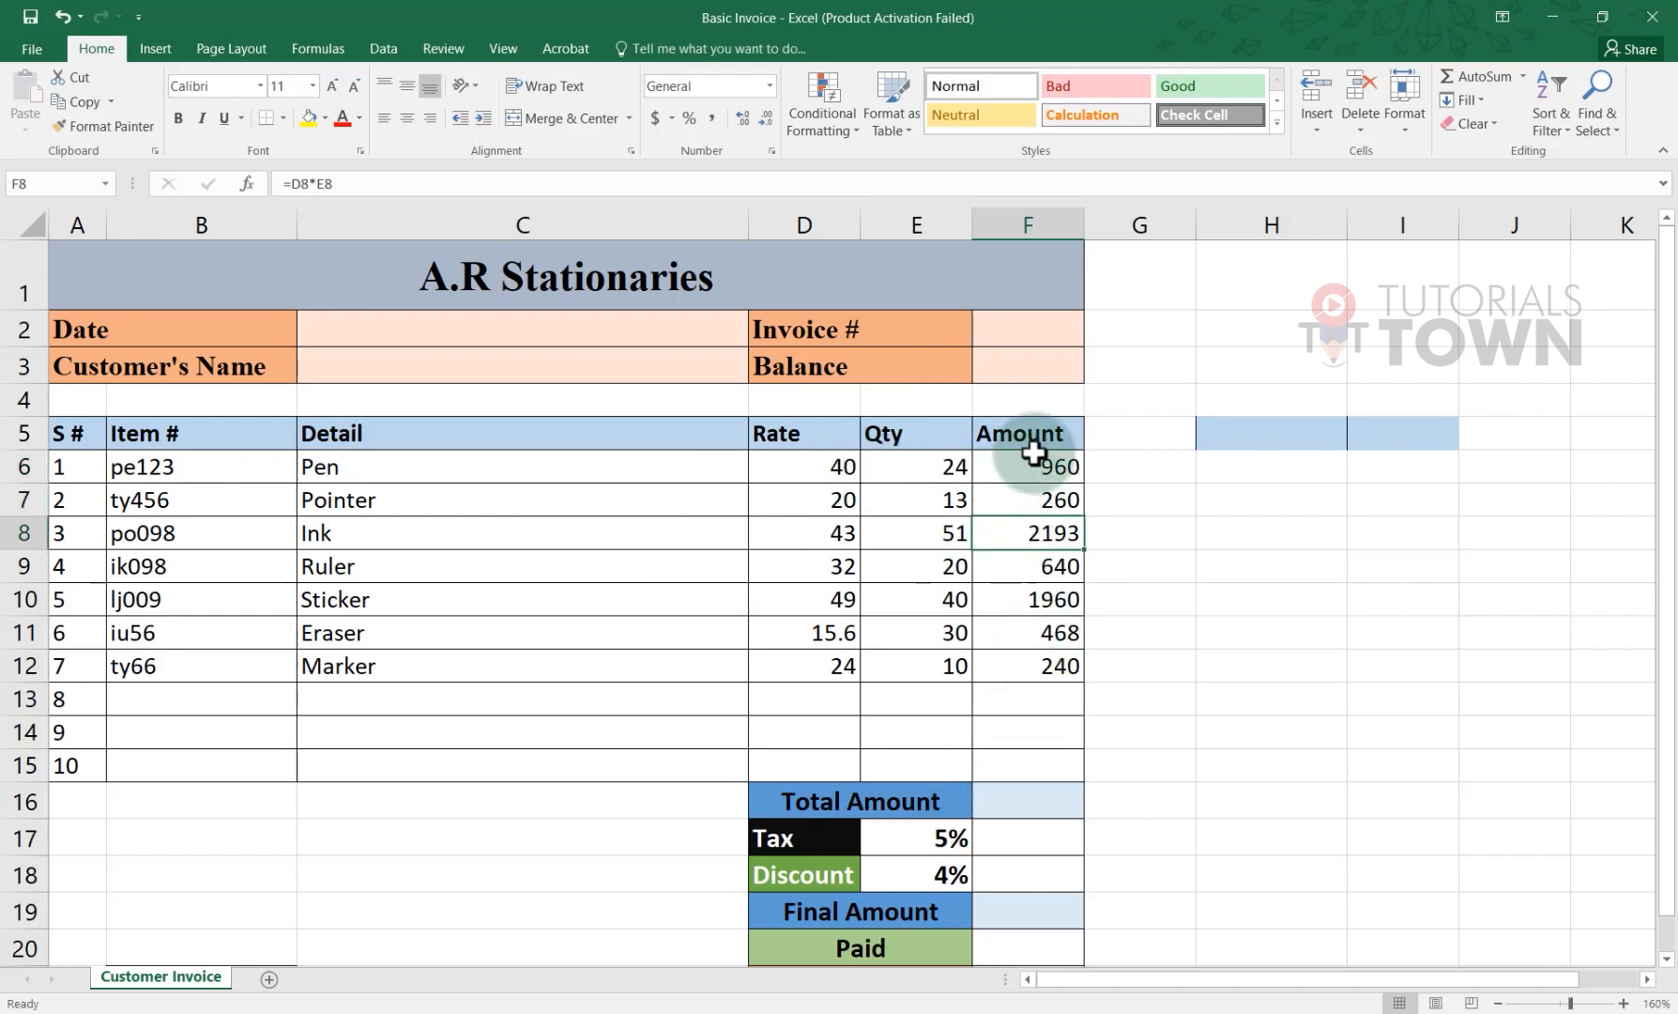
pyautogui.moveTo(1033, 467); pyautogui.dragTo(1021, 670)
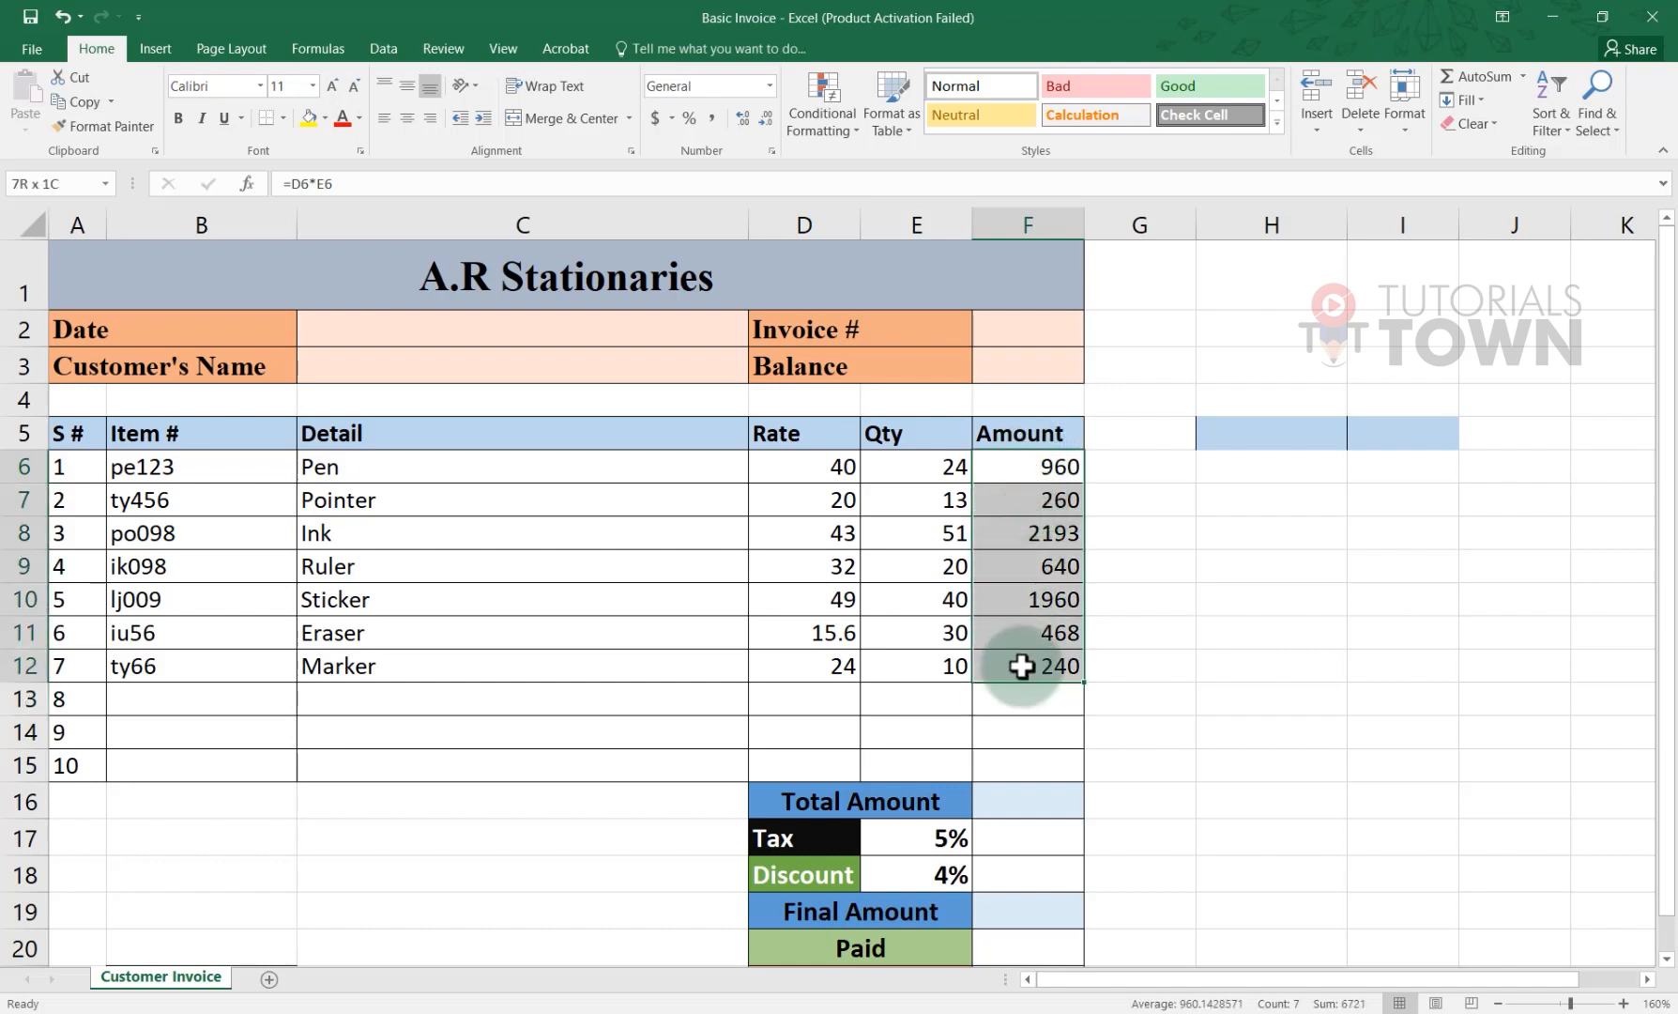
# Step: Enter =F6+F7+F8+F9+F10+F11+F12 in the Total Amount cell F16 to add up all item amounts
pyautogui.click(999, 800)
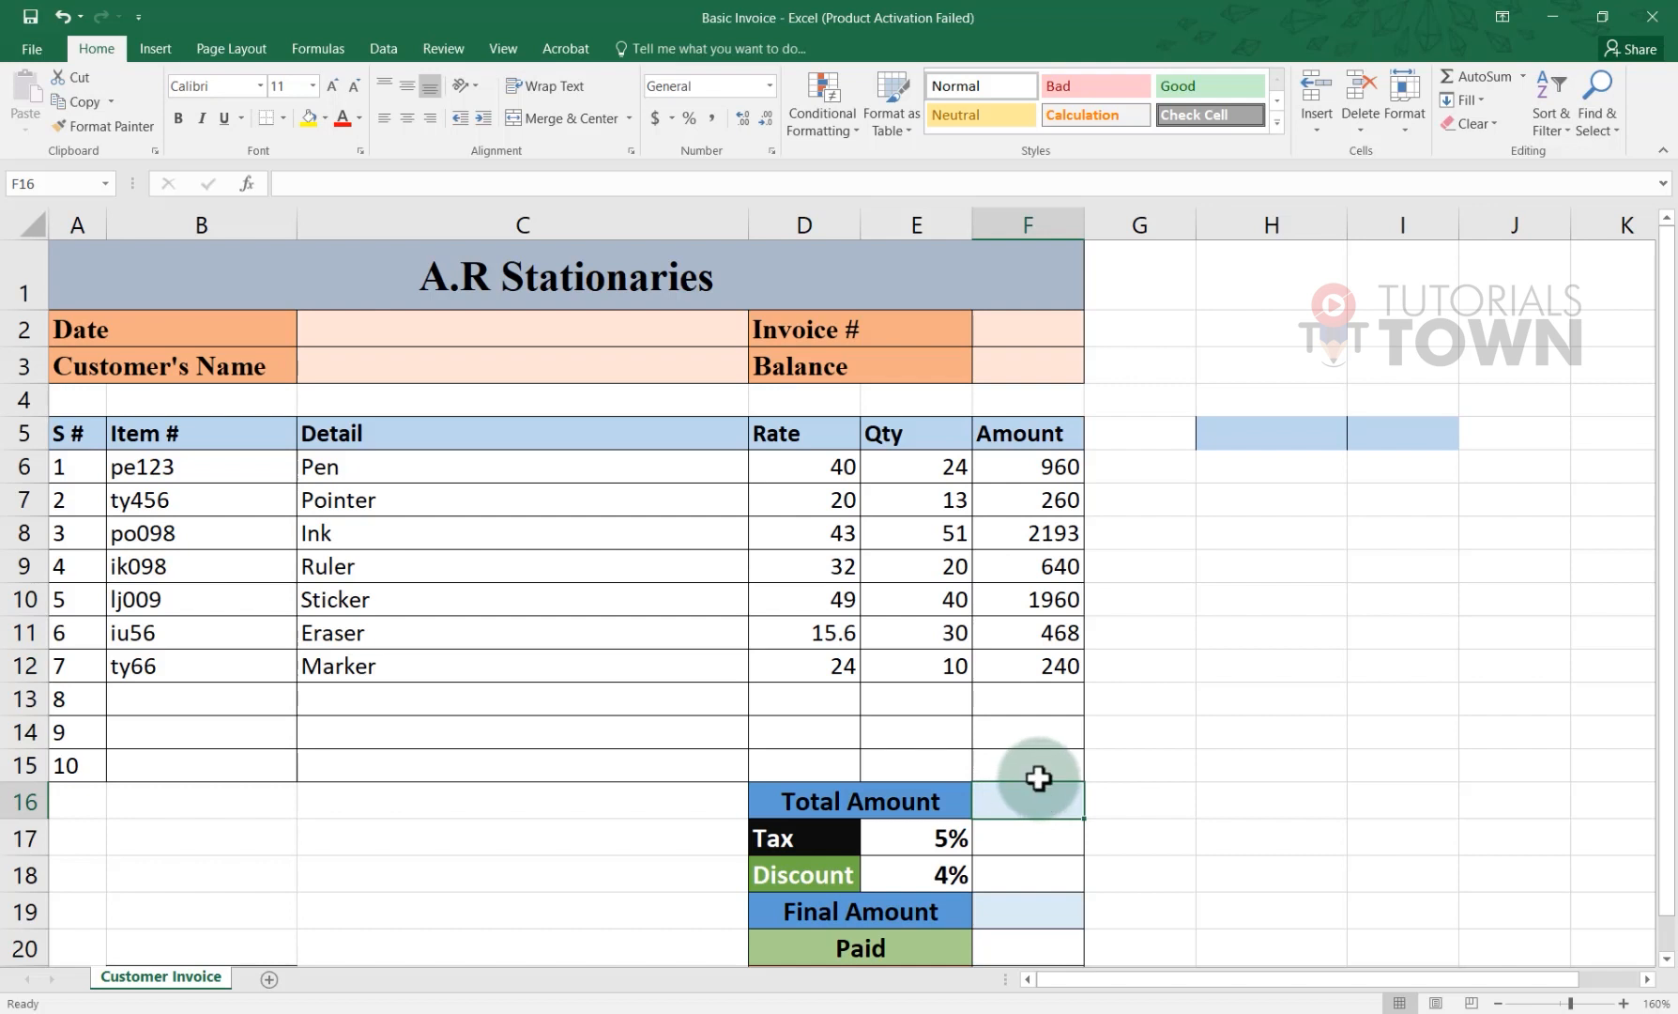
pyautogui.write('=')
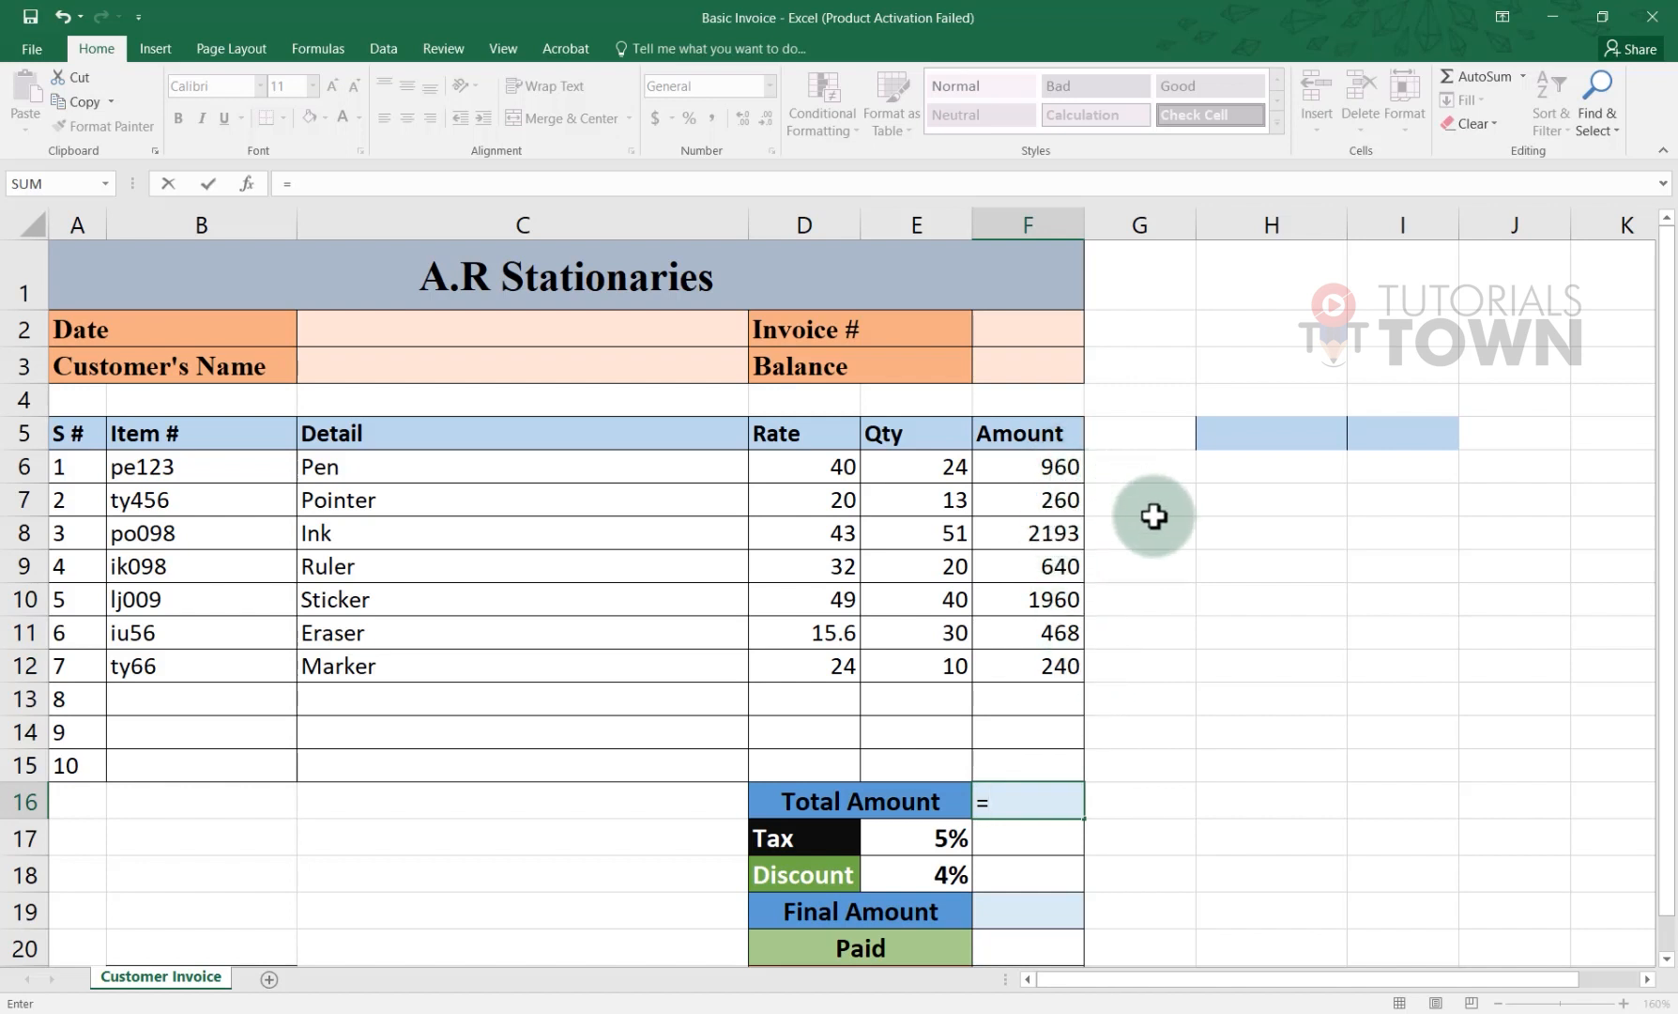
pyautogui.click(1020, 467)
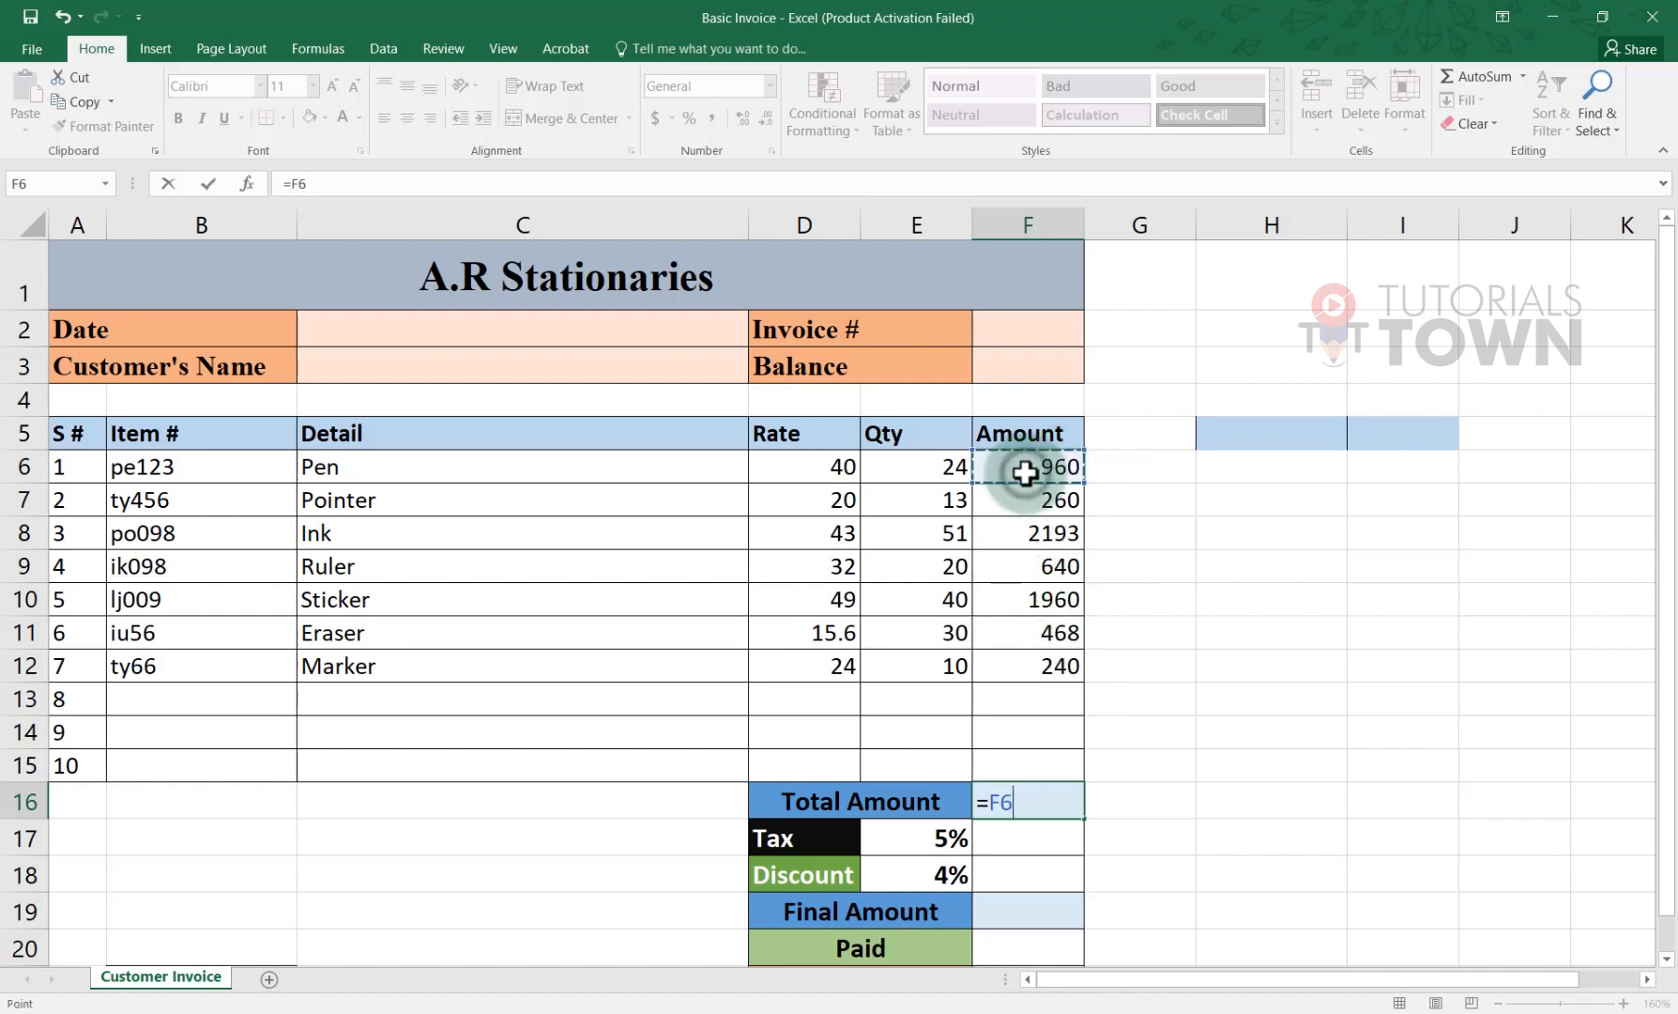
pyautogui.write('+')
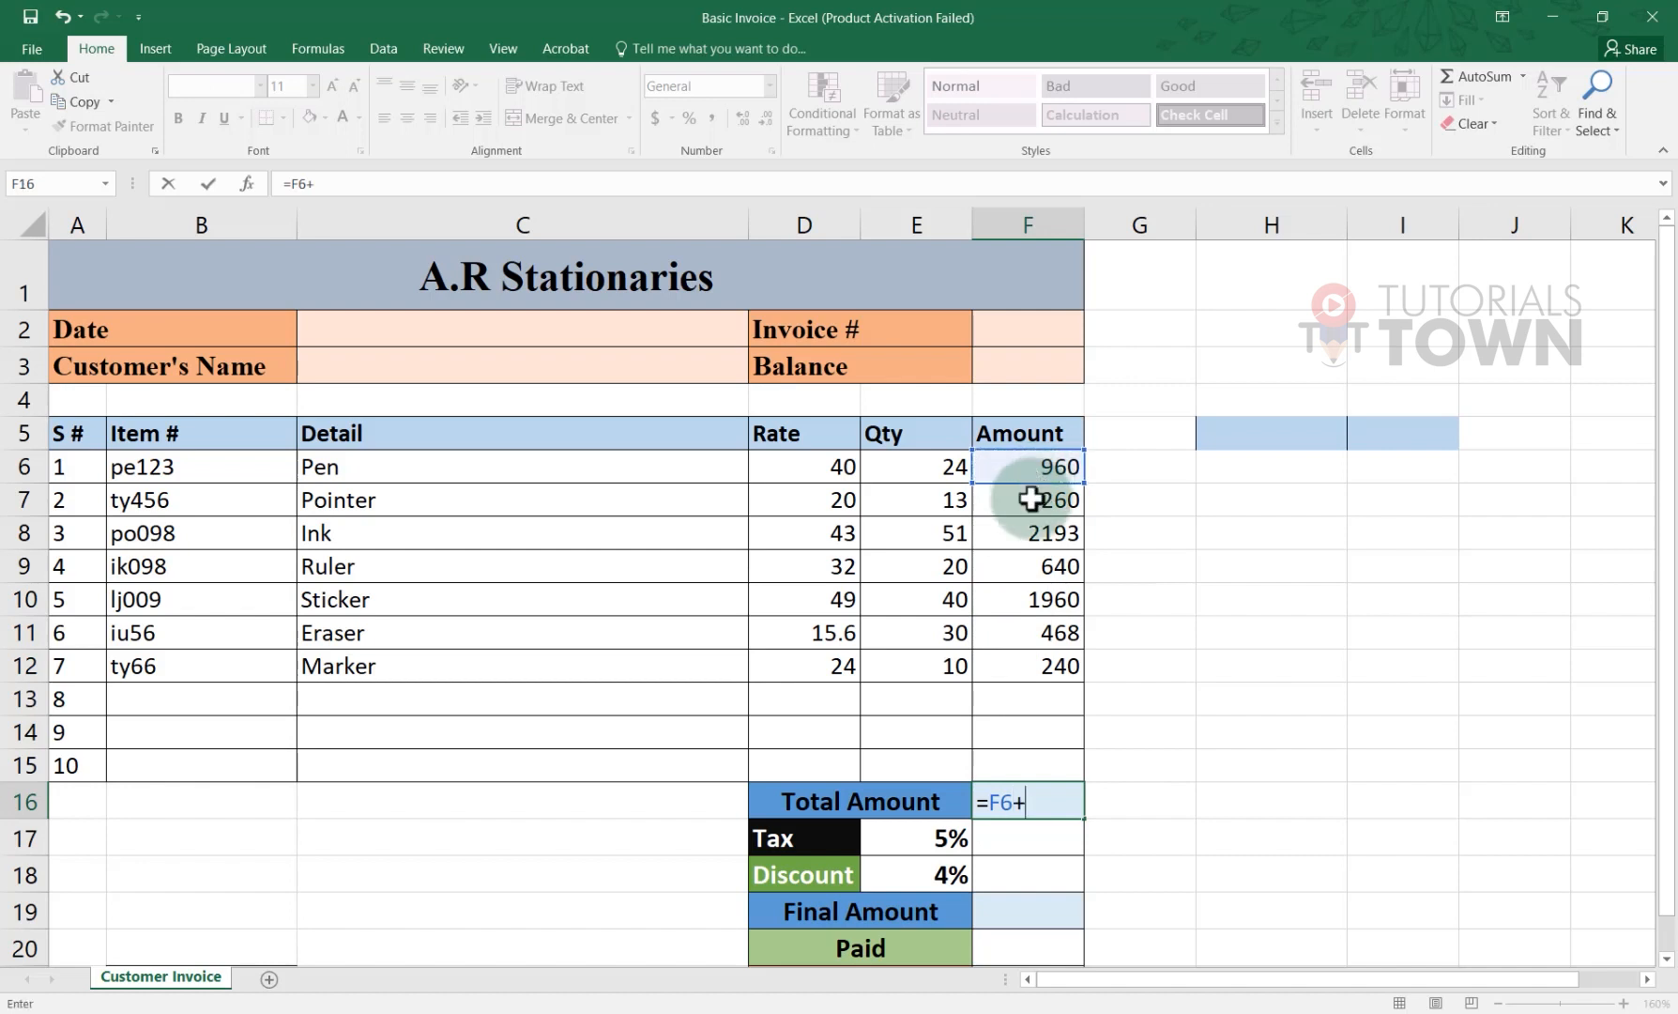
pyautogui.click(1040, 500)
pyautogui.write('+')
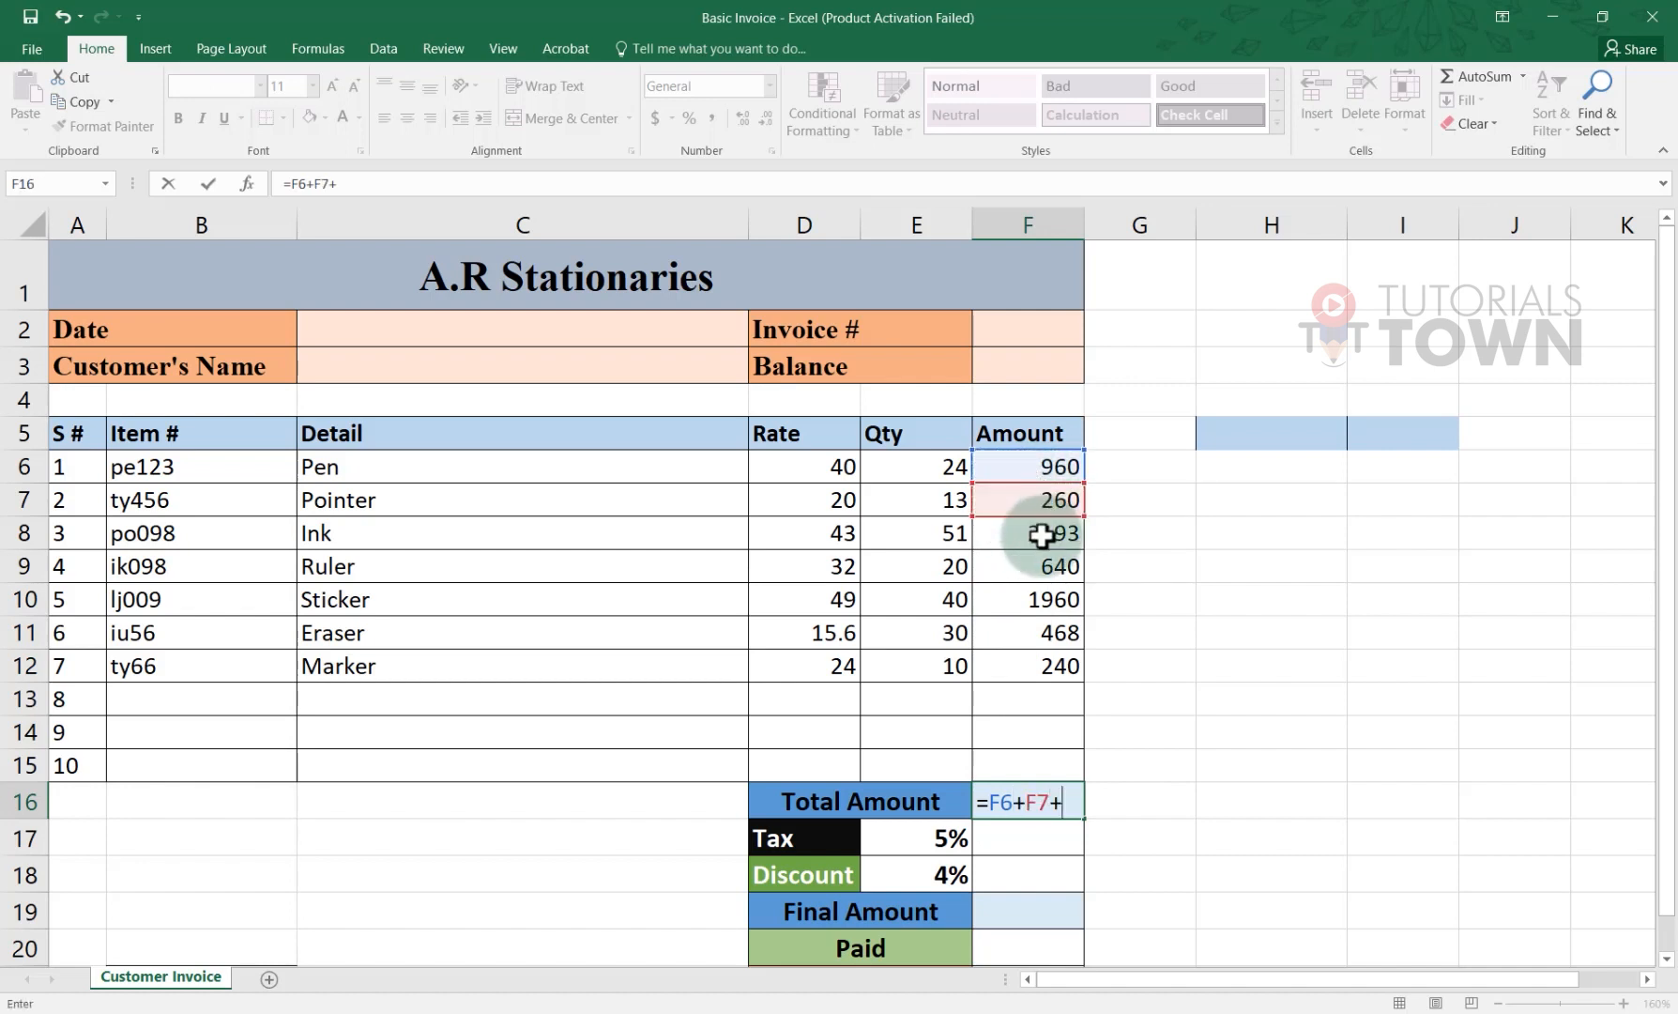
pyautogui.click(1042, 533)
pyautogui.write('+')
pyautogui.click(1032, 566)
pyautogui.write('+')
pyautogui.click(1031, 599)
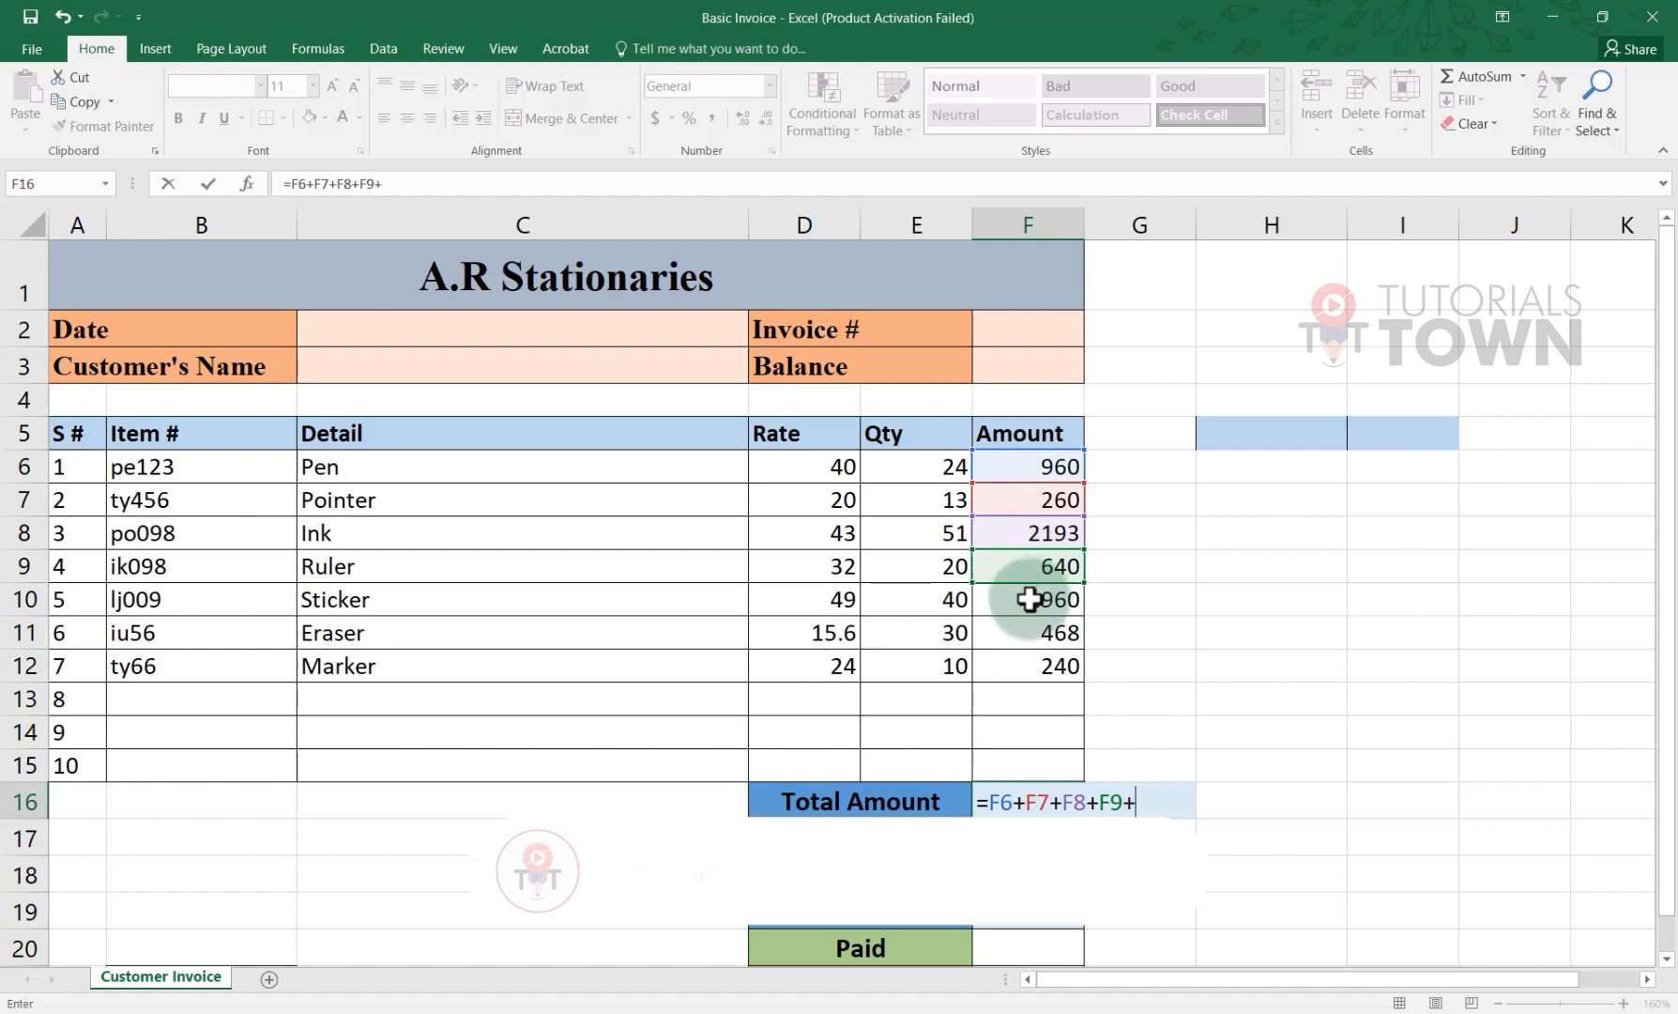
pyautogui.write('+')
pyautogui.click(1031, 631)
pyautogui.write('+')
pyautogui.click(1022, 666)
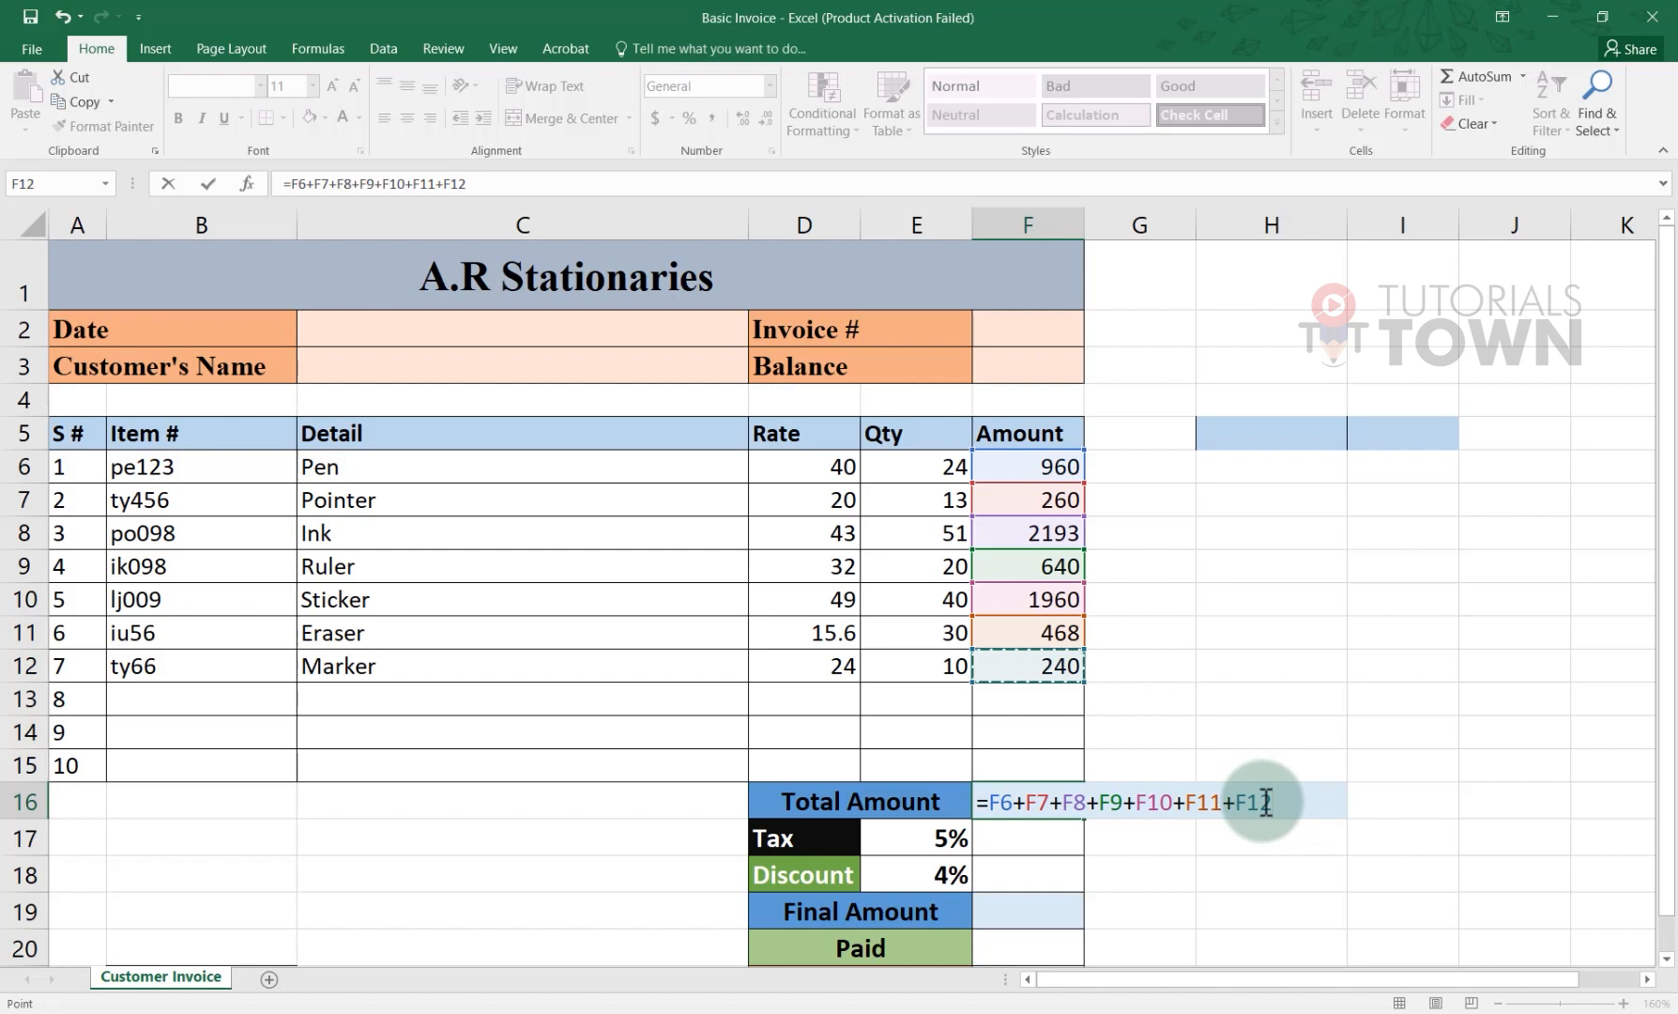
pyautogui.press('Return')
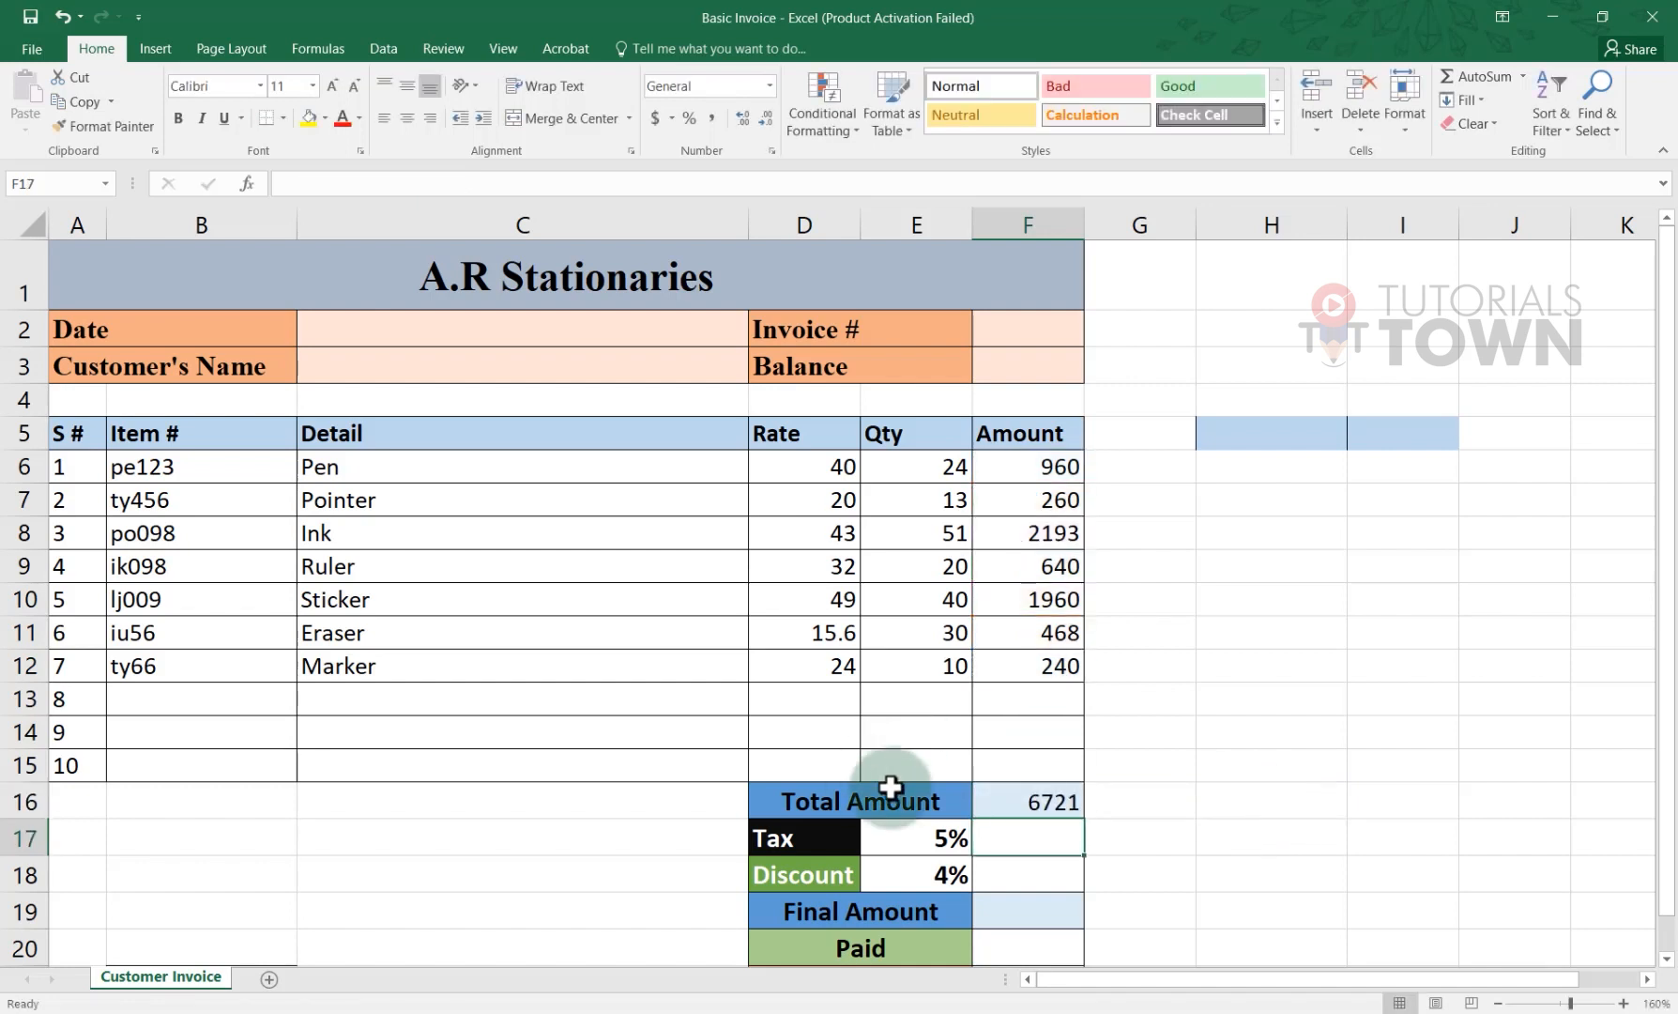
# Step: Remove the cell-by-cell addition from the Total Amount formula in F16 and try entering =Su in its place
pyautogui.click(1013, 802)
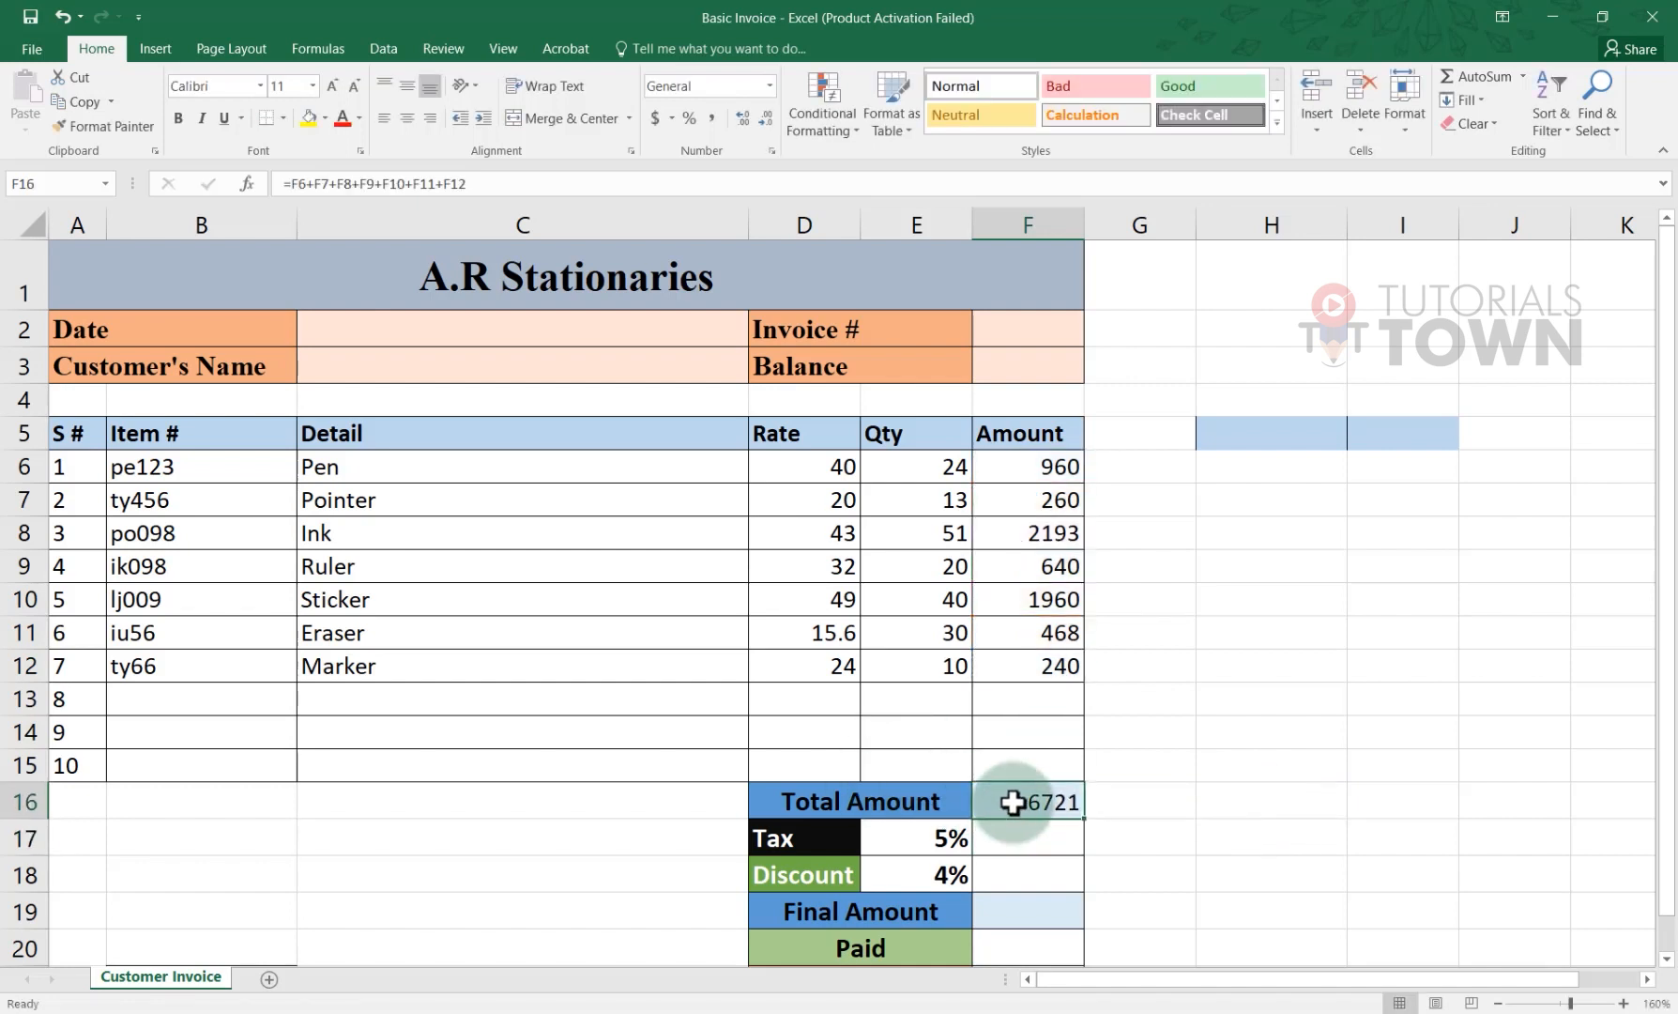
pyautogui.doubleClick(1013, 802)
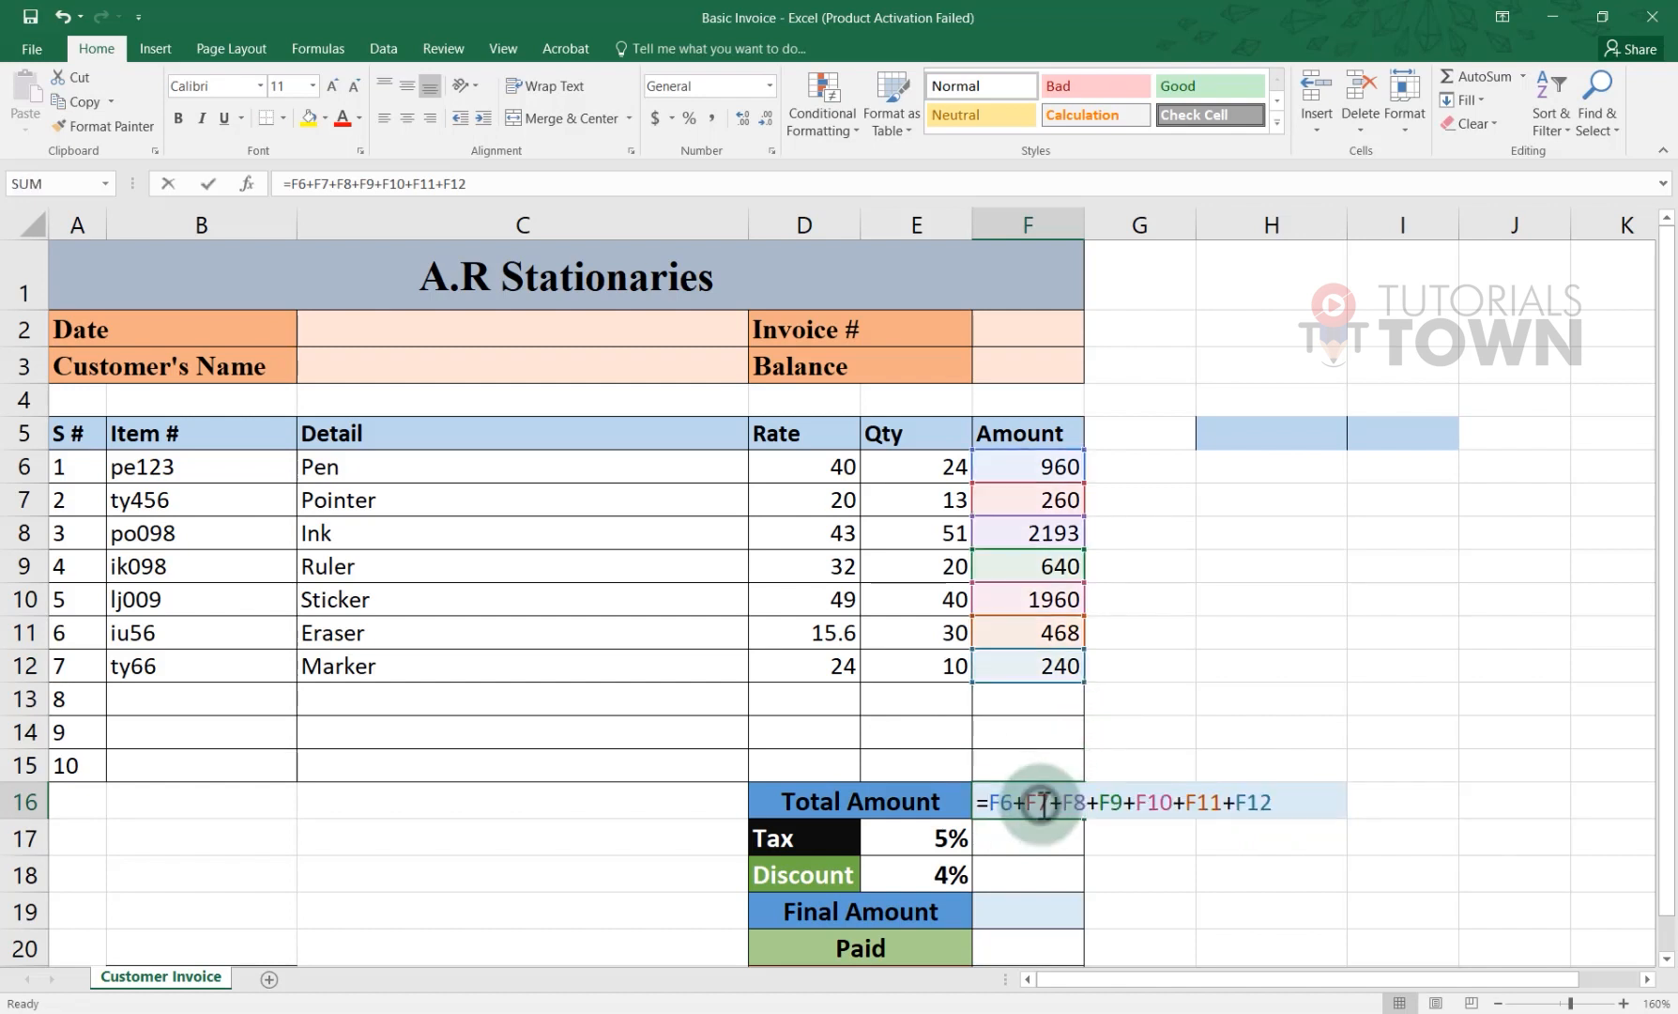
pyautogui.moveTo(988, 802); pyautogui.dragTo(1351, 826)
pyautogui.press('BackSpace')
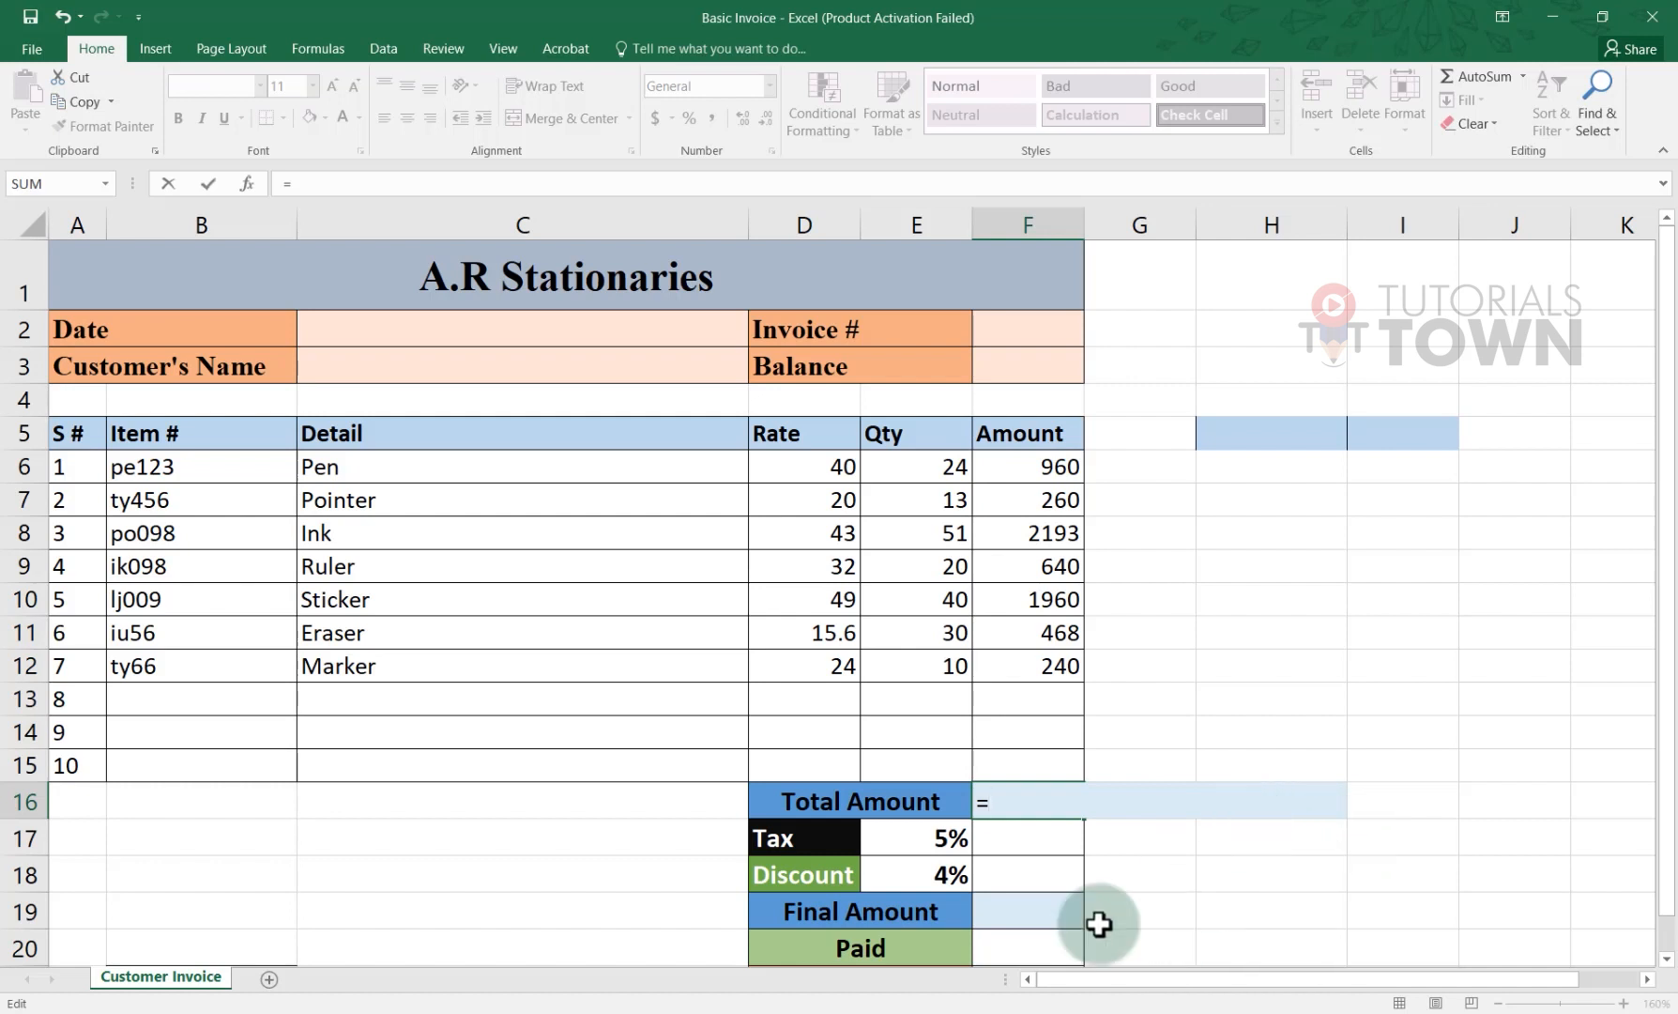
pyautogui.write('Su')
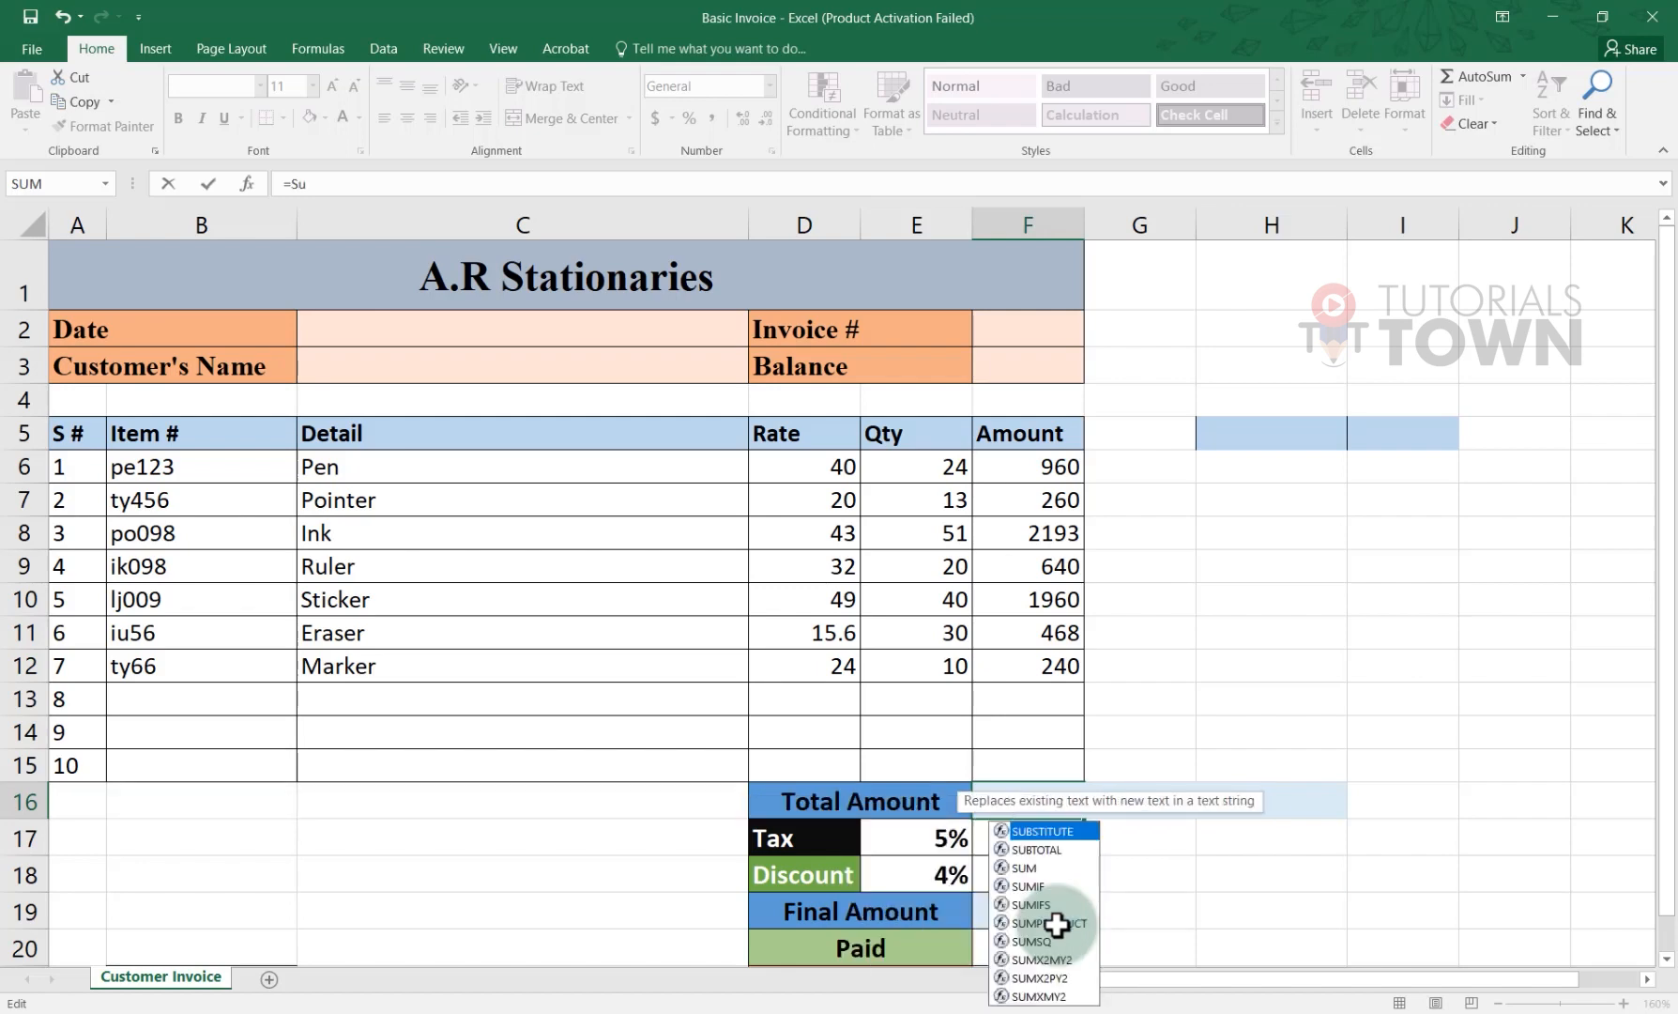
pyautogui.click(1042, 799)
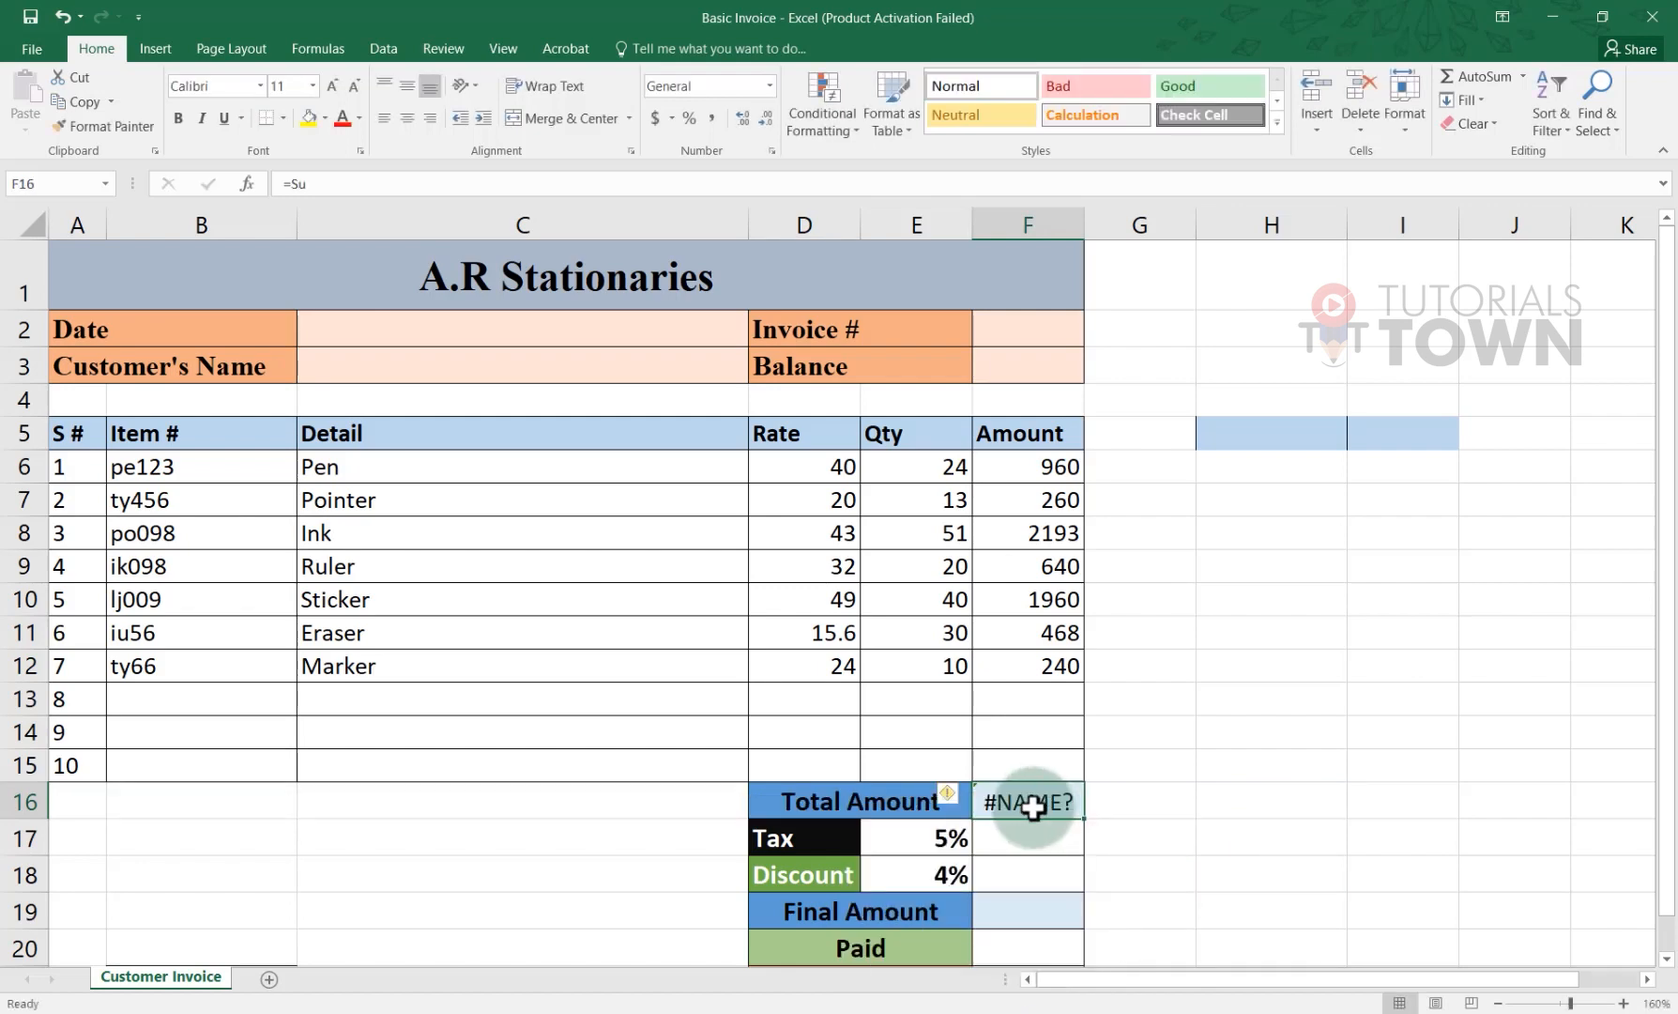
# Step: Start the formula =su in the Total Amount cell F16 and look through the suggested functions from SUBSTITUTE to SUMXMY2
pyautogui.scroll(-2, 1033, 805)
pyautogui.keyDown('ctrl'); pyautogui.scroll(1, 1008, 556); pyautogui.keyUp('ctrl')
pyautogui.scroll(-2, 1007, 555)
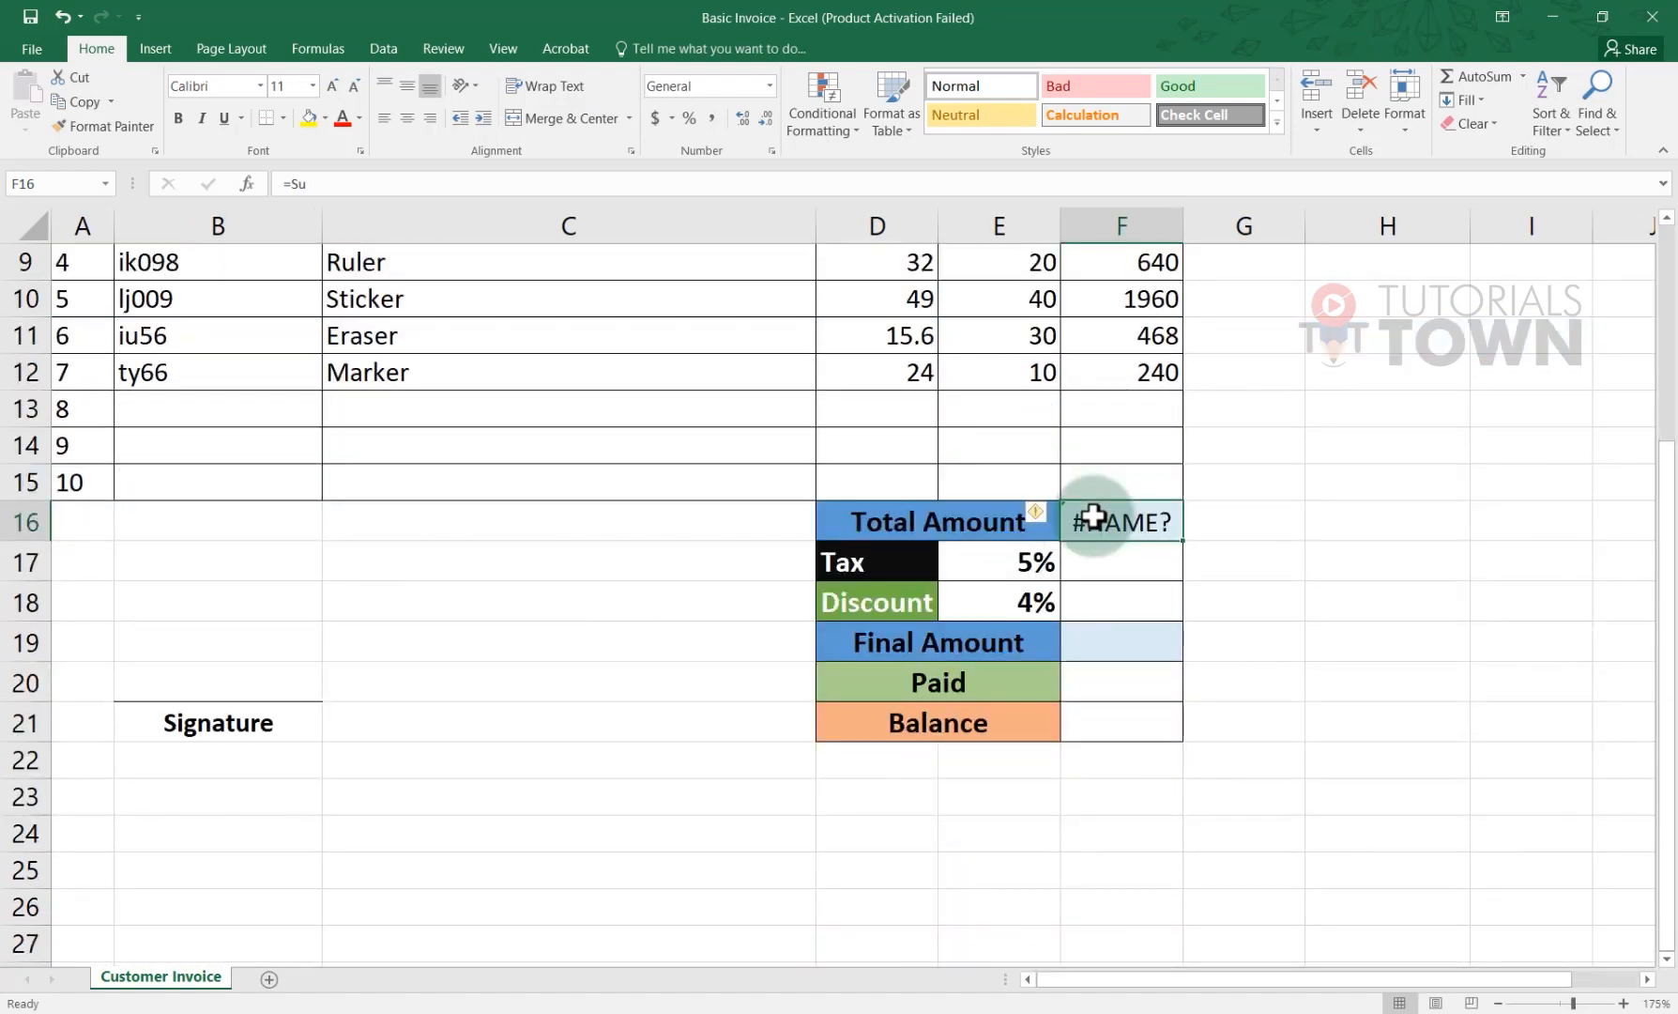
pyautogui.write('=sum')
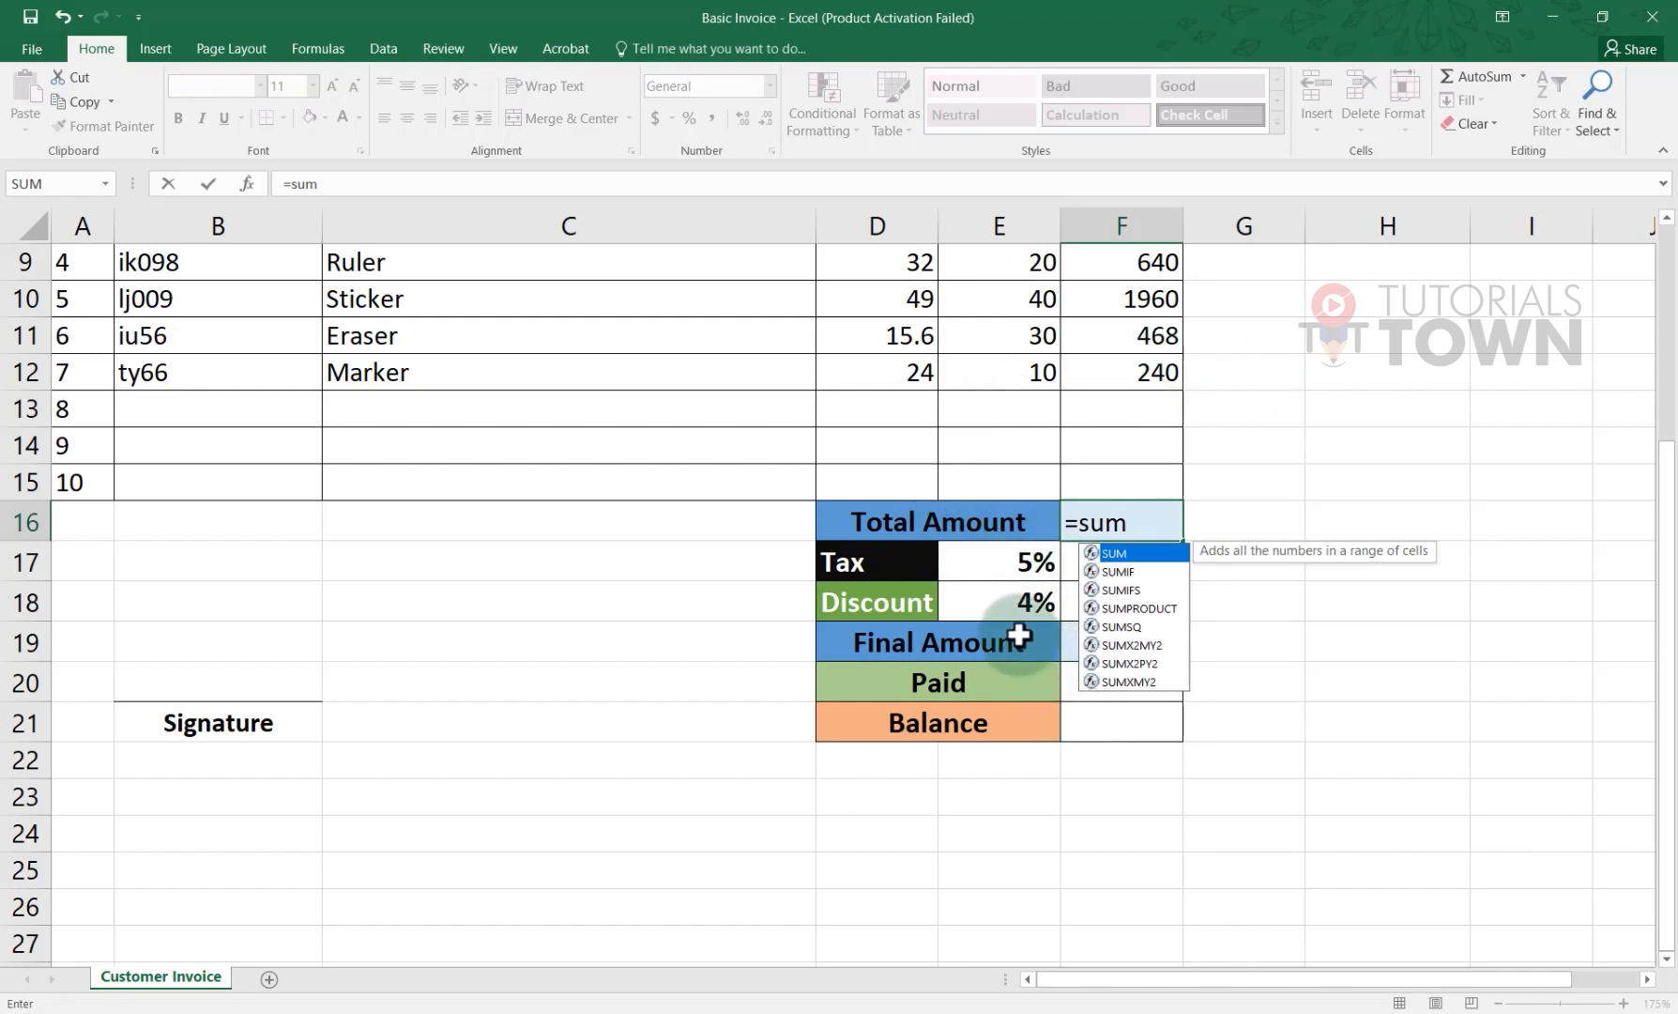
pyautogui.press('BackSpace')
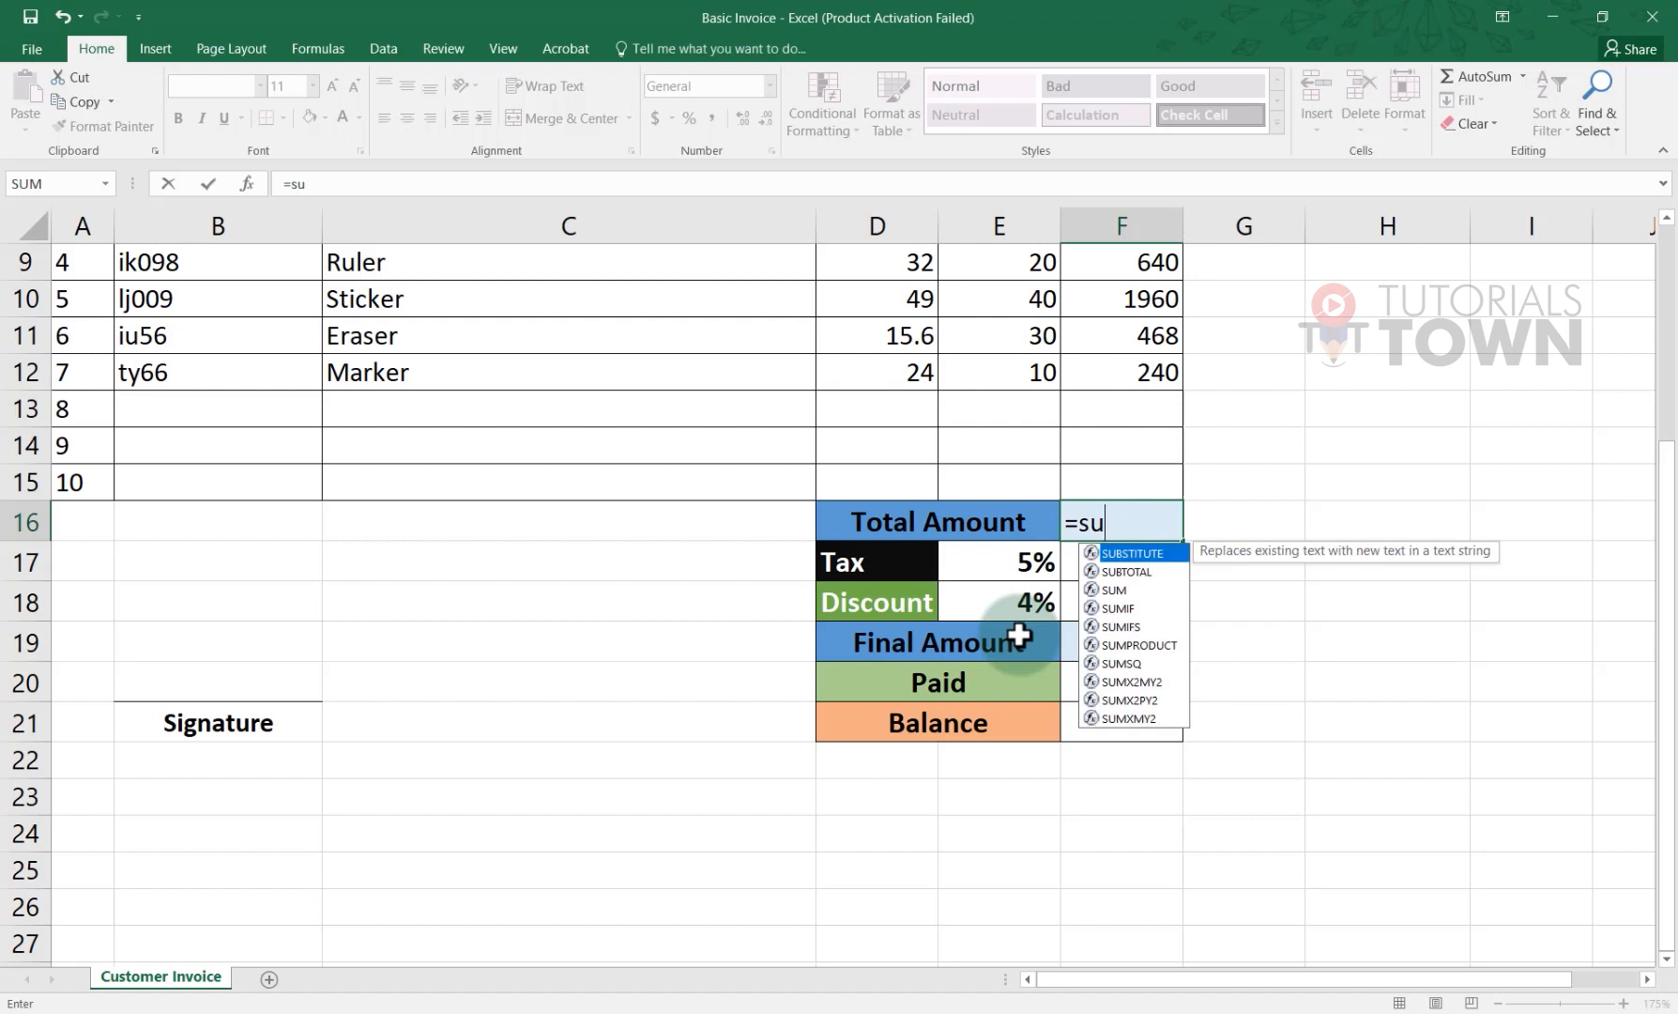
pyautogui.press('Down')
pyautogui.press('Down')
pyautogui.press('Down')
pyautogui.press('Down')
pyautogui.press('Down')
pyautogui.press('Down')
pyautogui.press('Down')
pyautogui.press('Down')
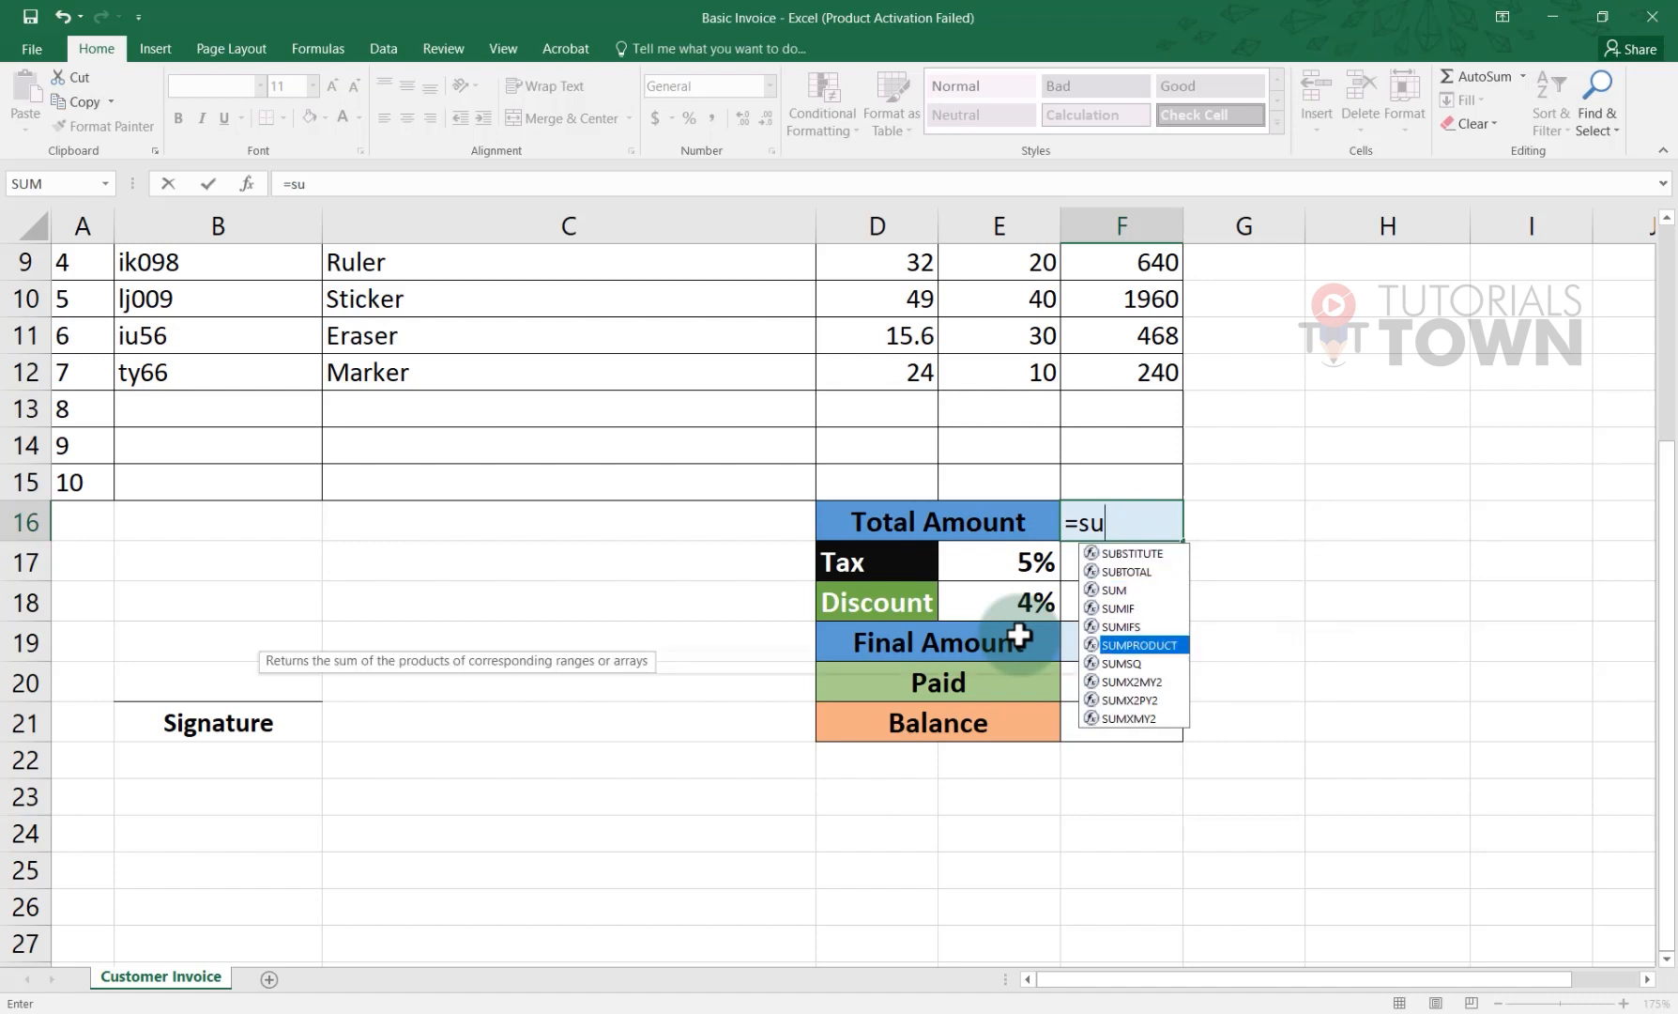
pyautogui.press('Down')
pyautogui.press('Up')
pyautogui.press('Up')
pyautogui.press('Up')
pyautogui.press('Up')
pyautogui.press('Up')
pyautogui.press('Up')
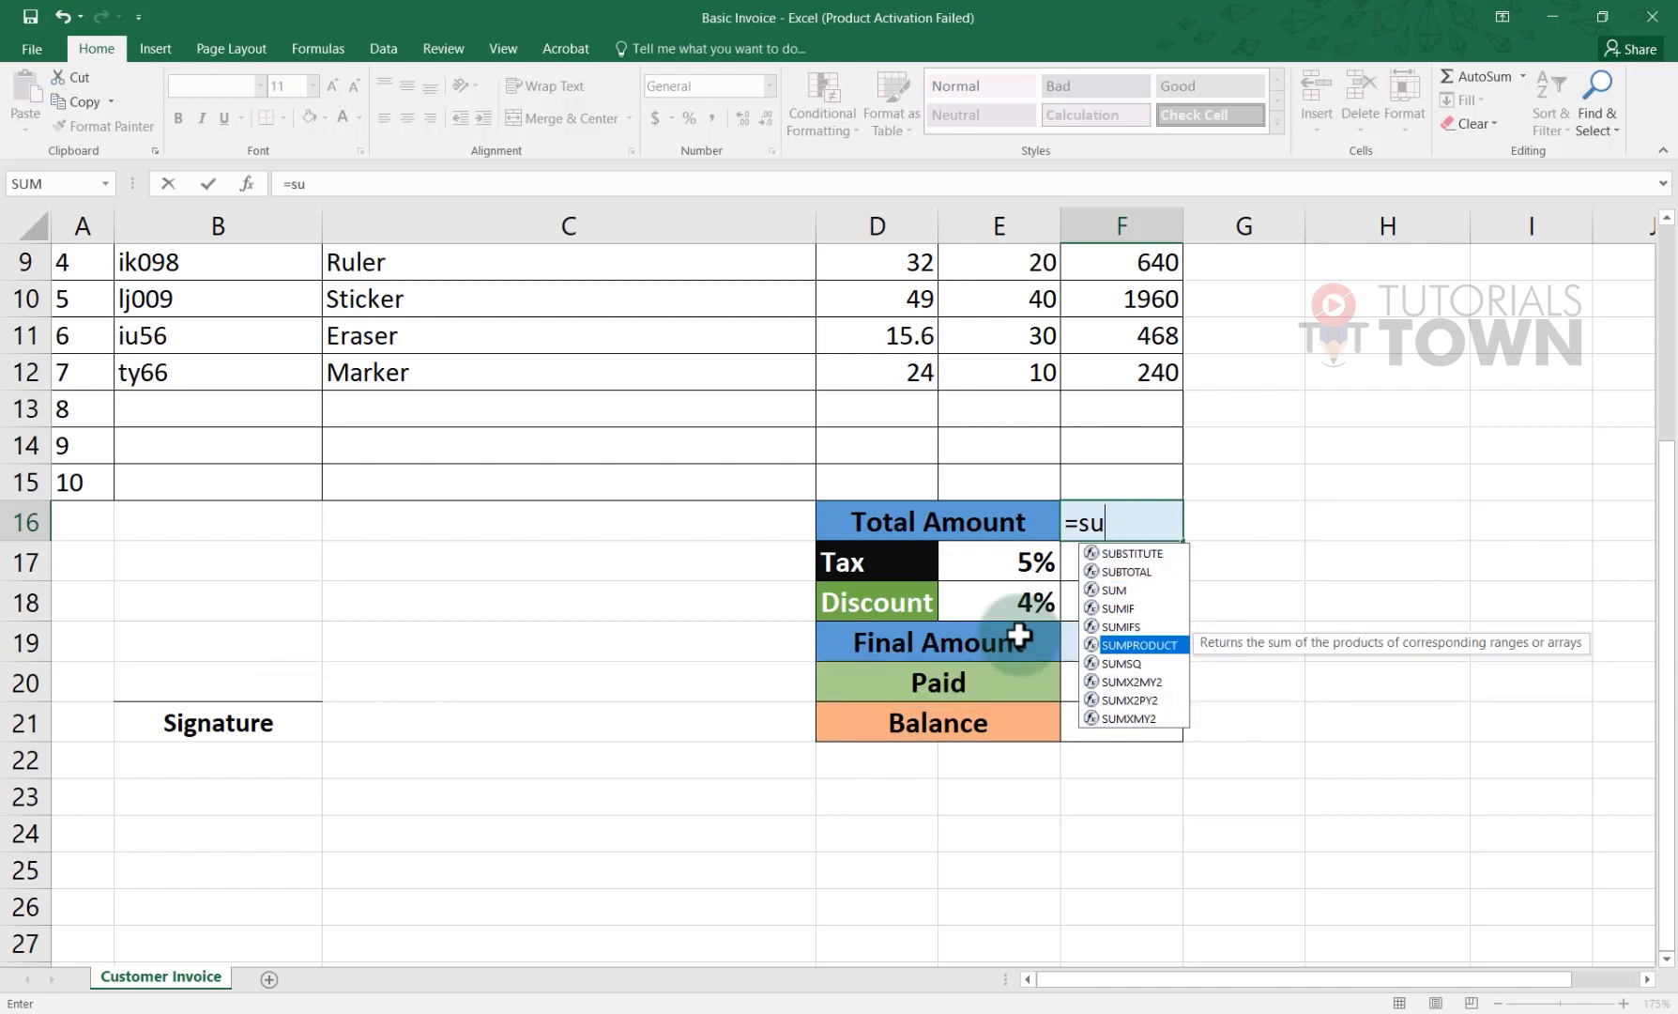
pyautogui.press('Up')
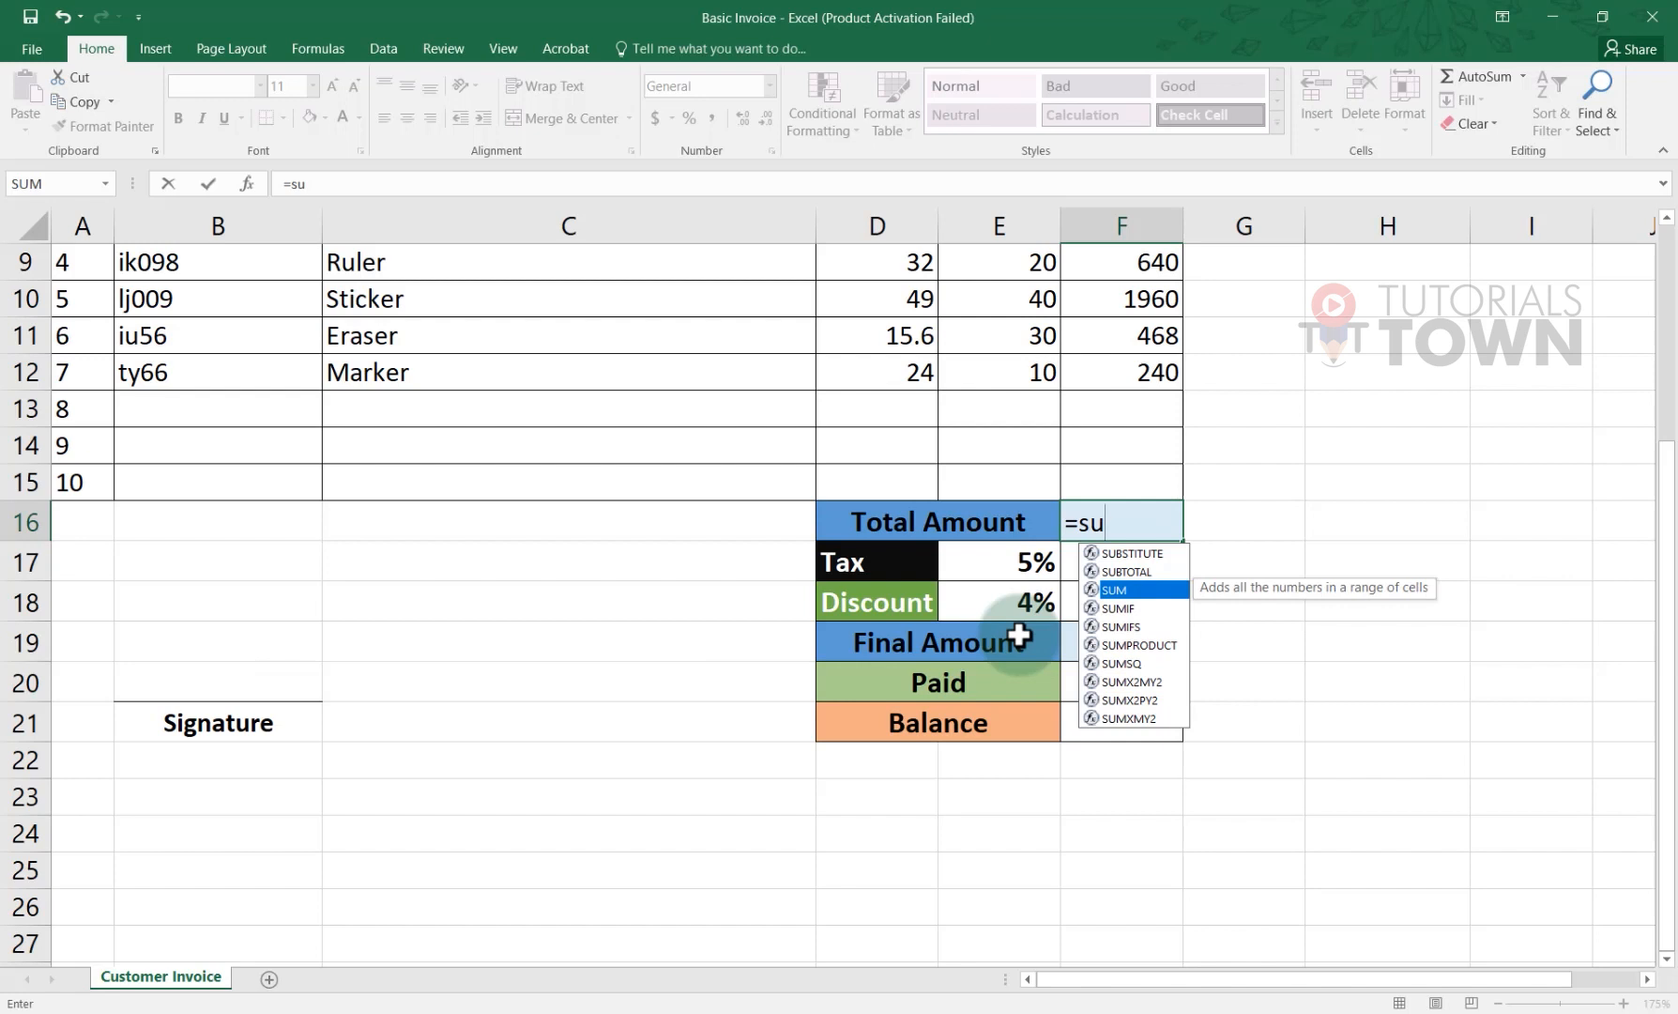
# Step: Try to complete the =su entry in F16 with the suggested SUM function
pyautogui.press('Up')
pyautogui.press('Up')
pyautogui.press('Down')
pyautogui.press('Down')
pyautogui.press('Down')
pyautogui.press('Down')
pyautogui.press('Up')
pyautogui.press('Up')
pyautogui.press('Return')
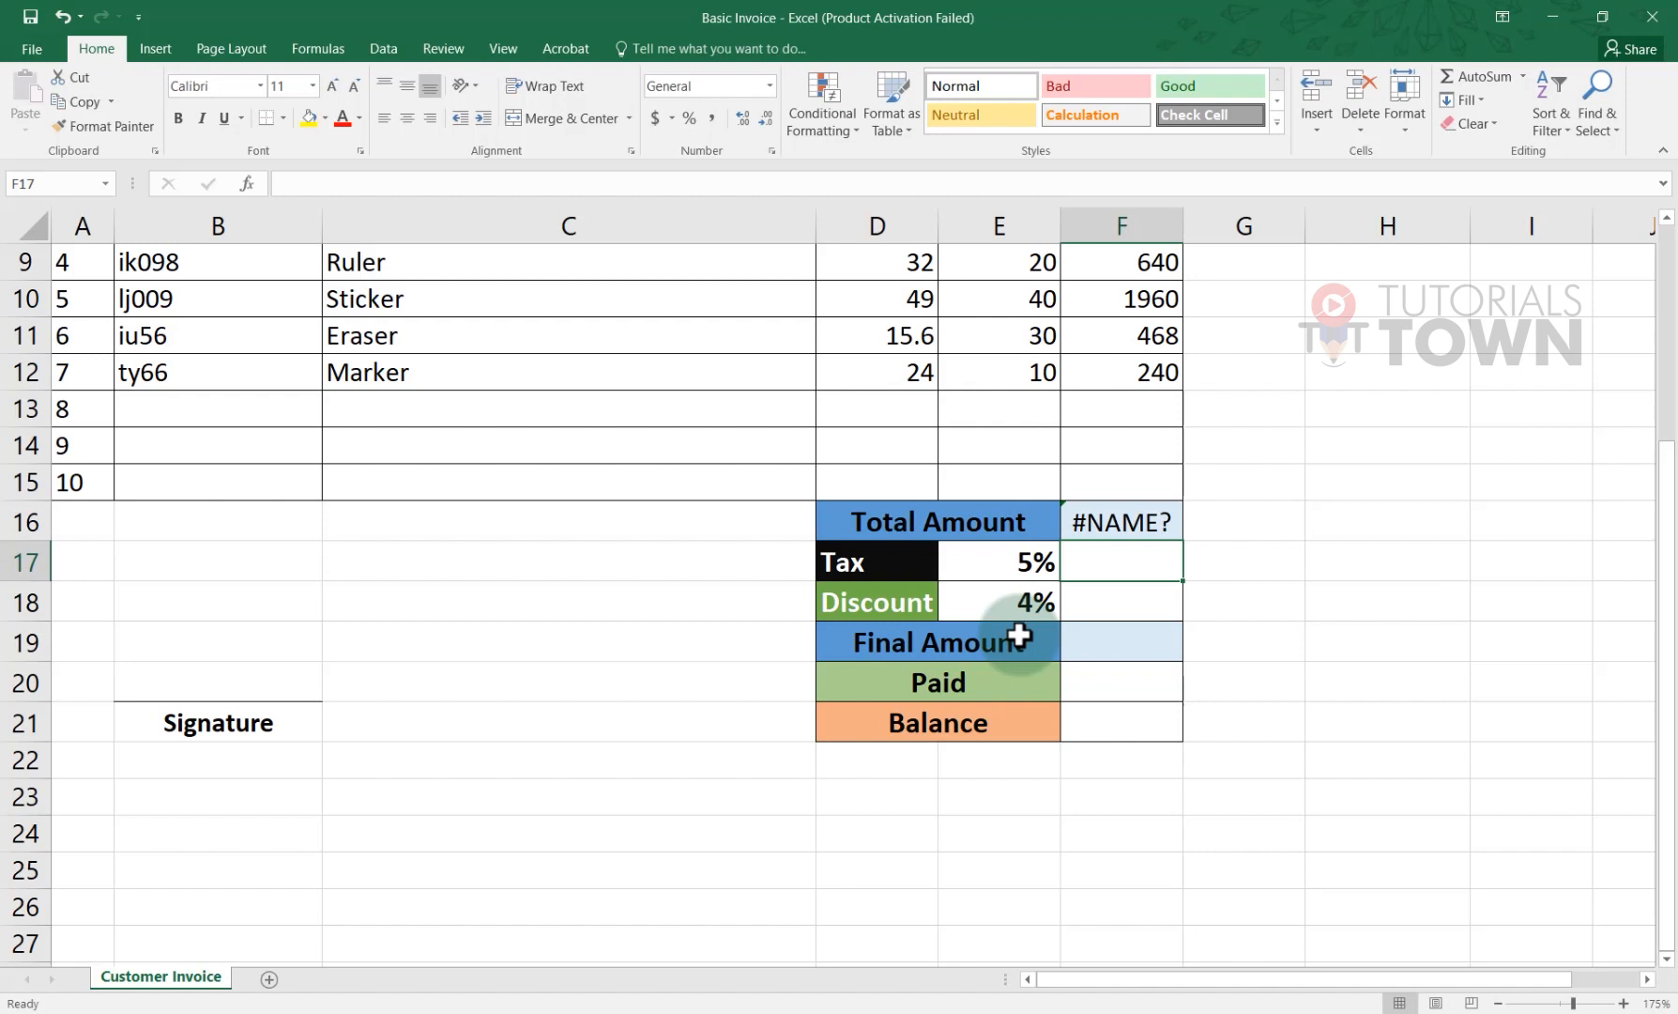
# Step: Reopen the =Su entry in F16 and complete it to =SUM( with the suggested SUM function
pyautogui.click(1141, 522)
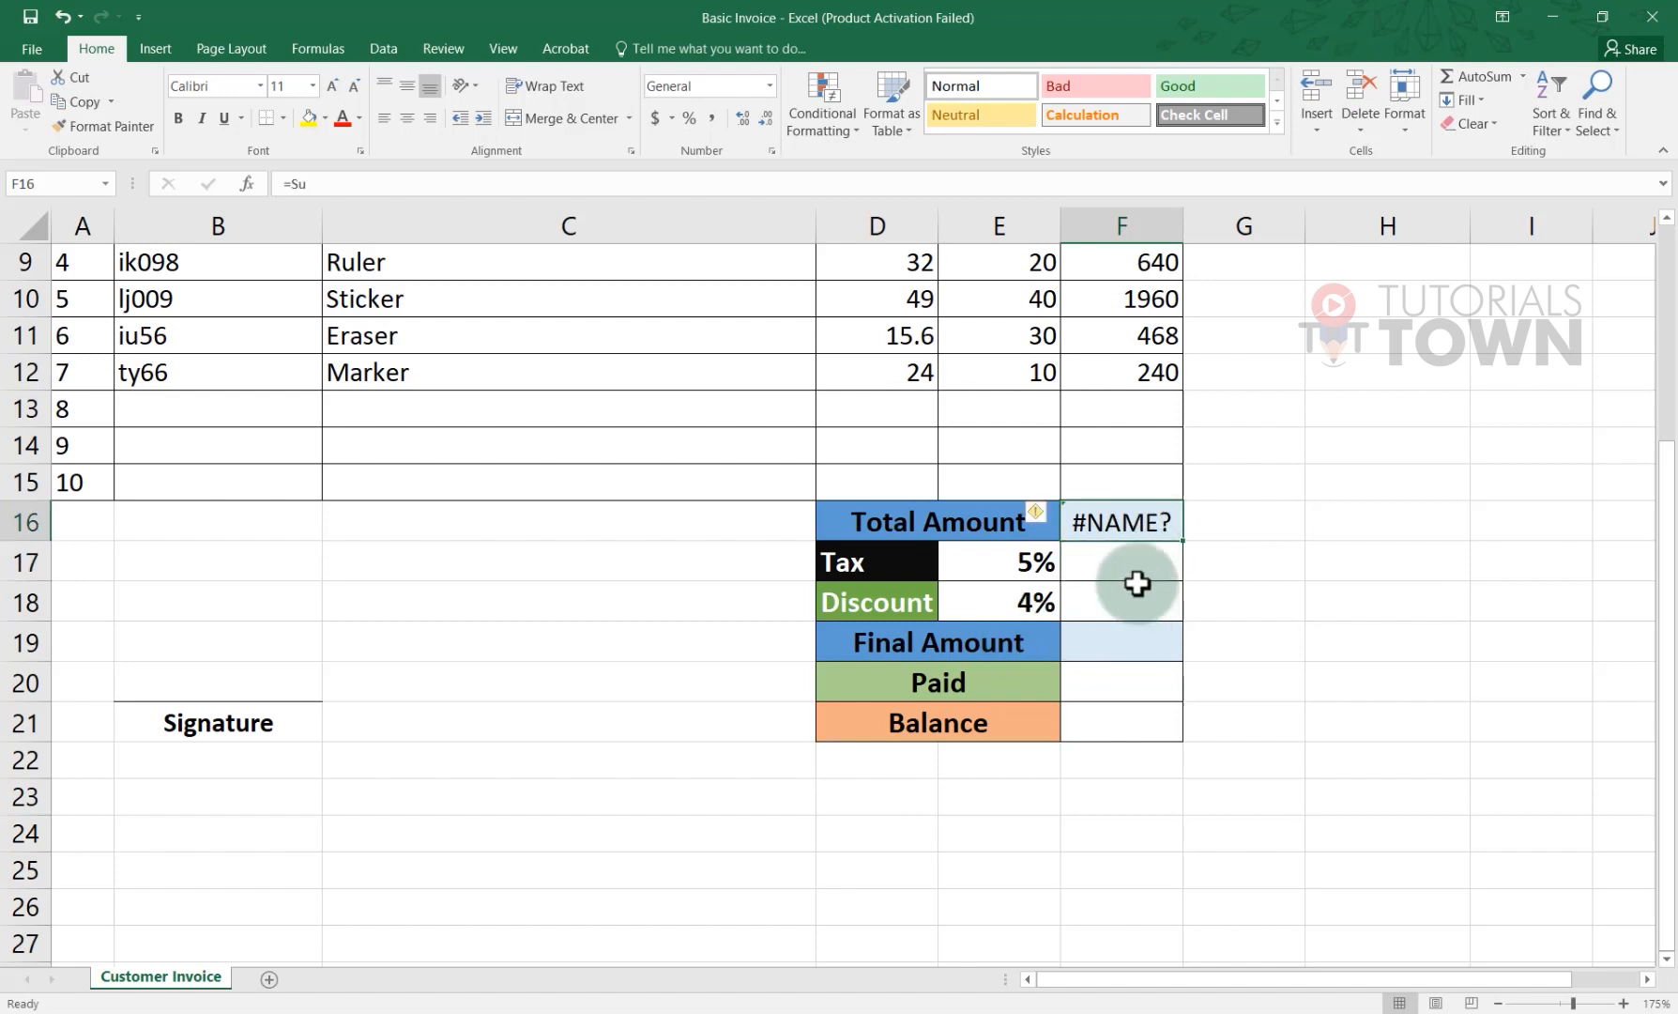
pyautogui.doubleClick(1085, 522)
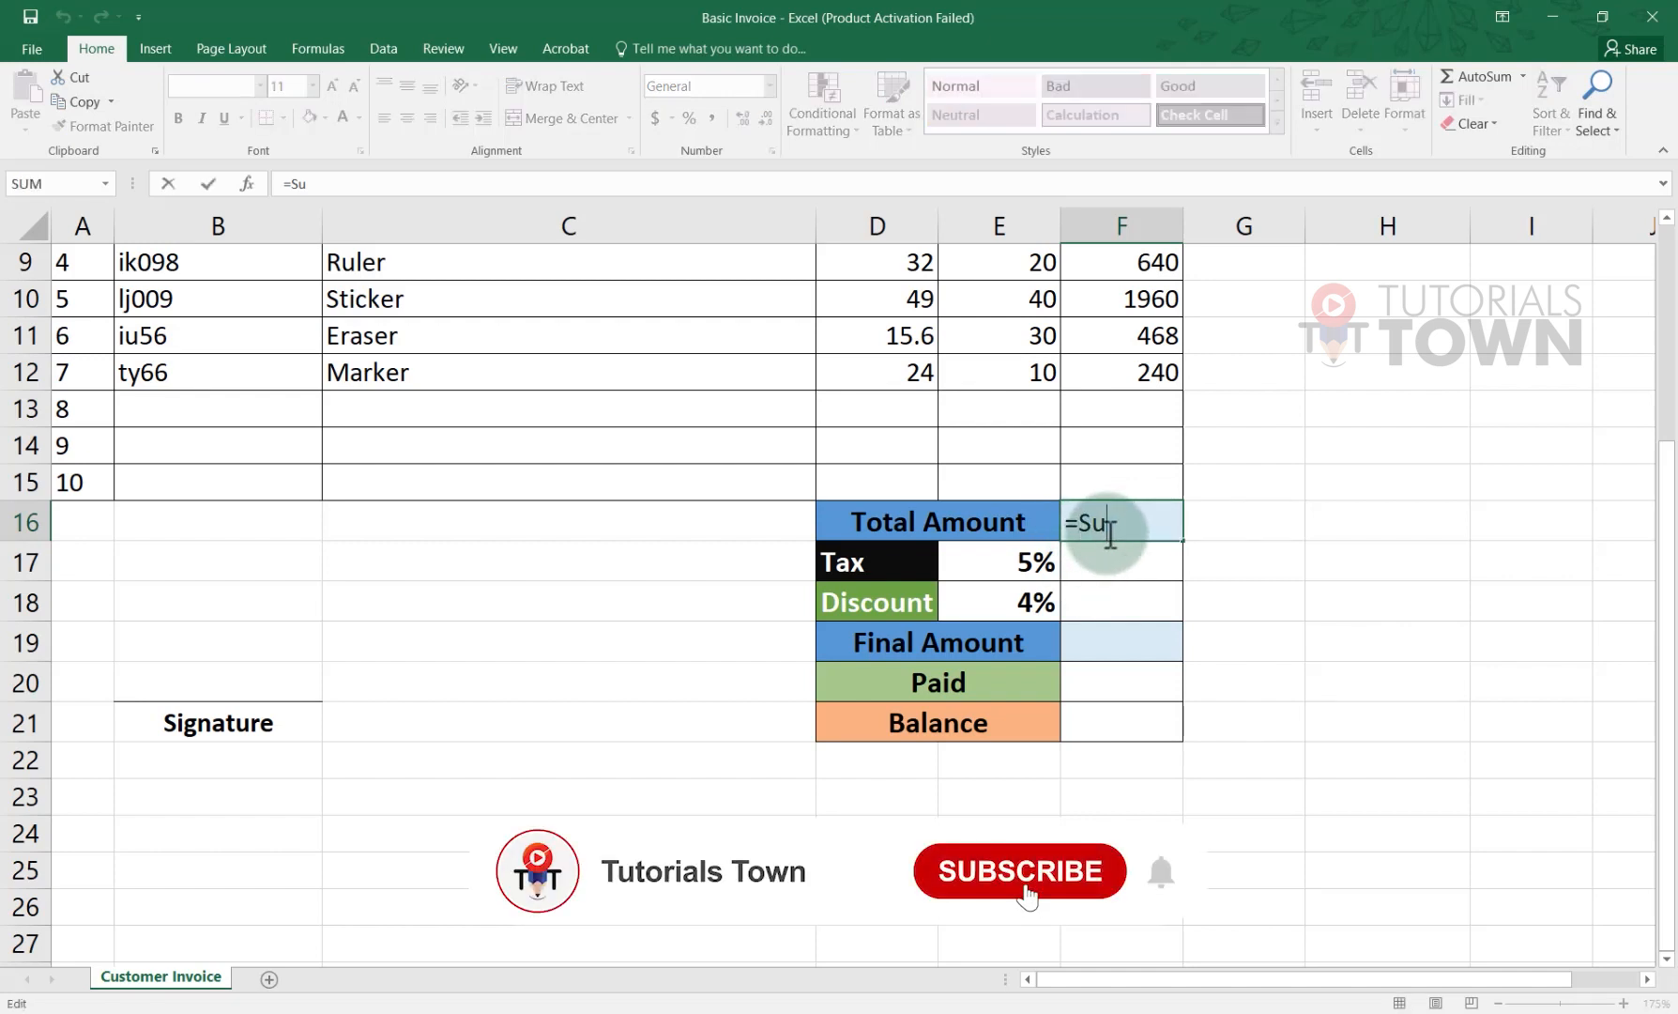
pyautogui.press('BackSpace')
pyautogui.write('u')
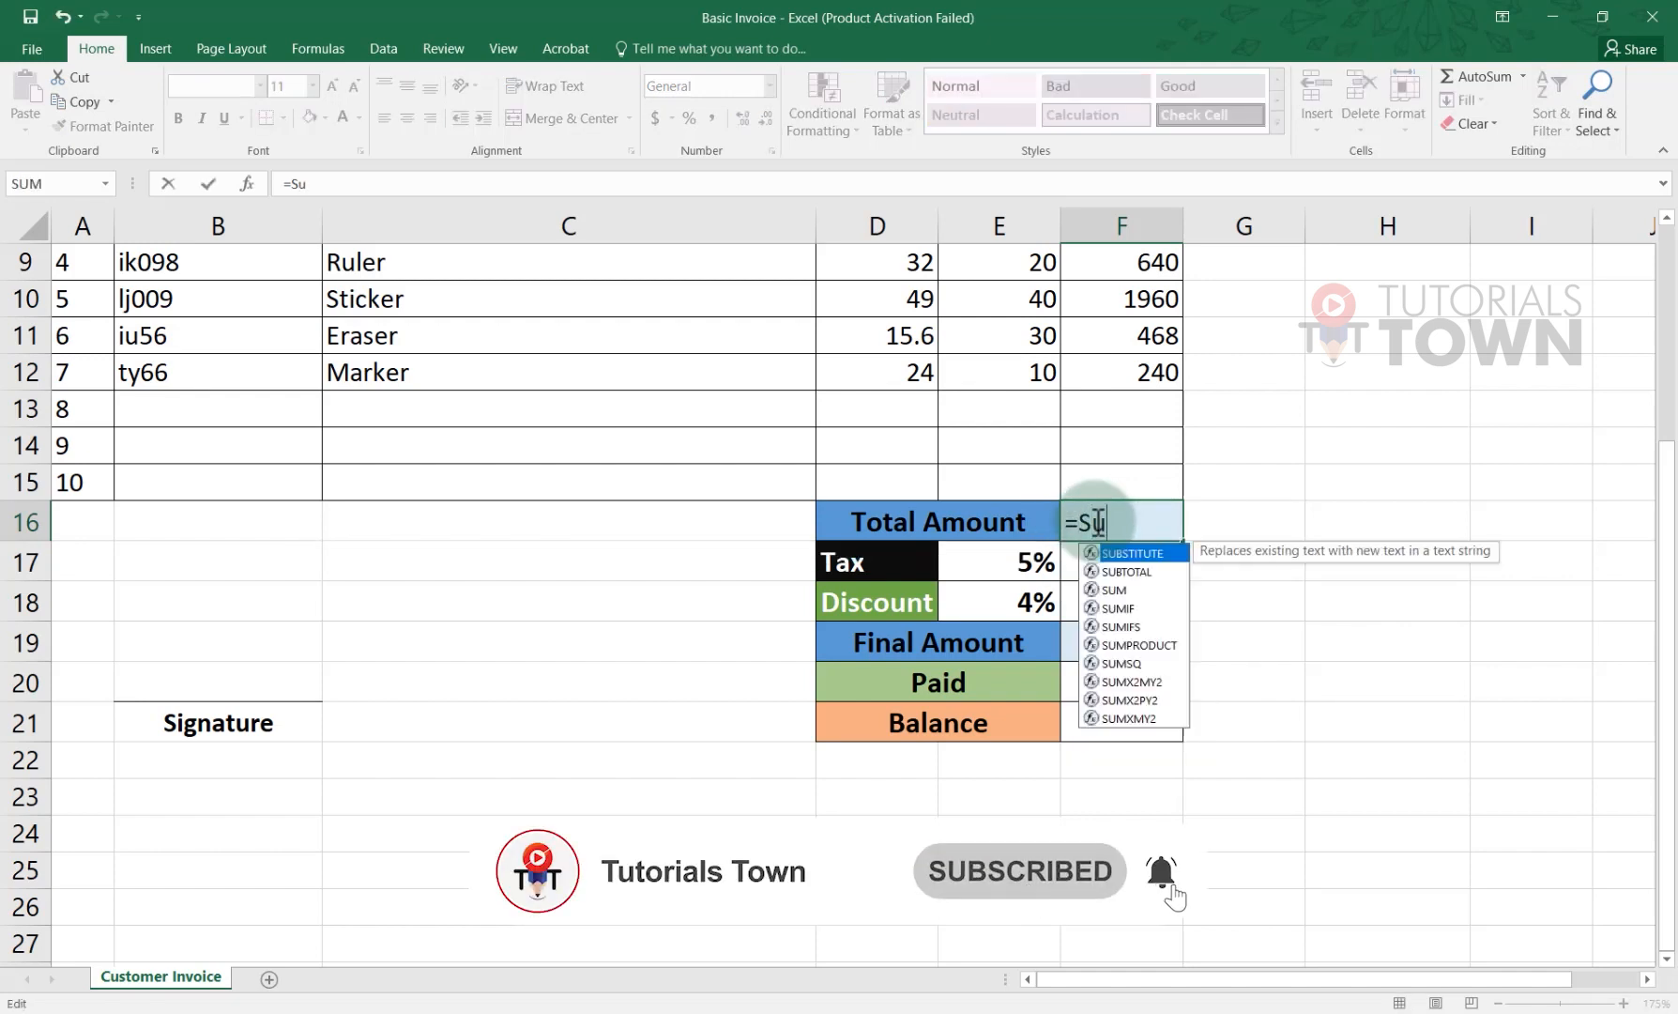
pyautogui.press('Down')
pyautogui.press('Down')
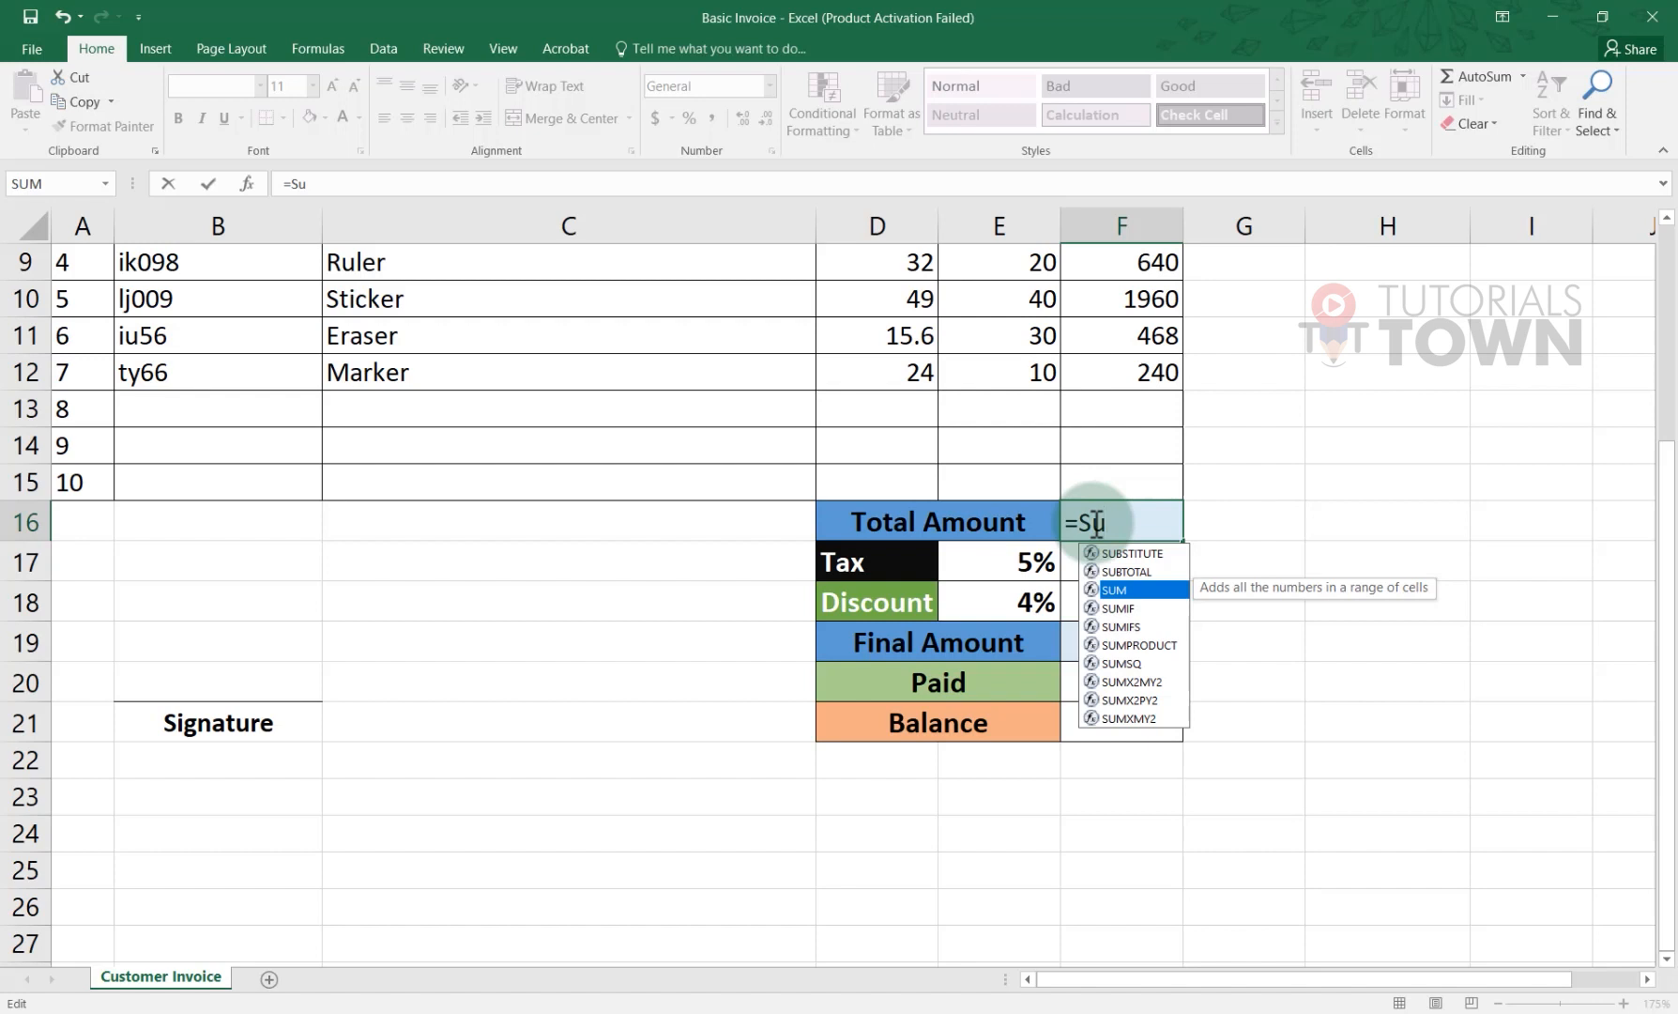
pyautogui.press('Tab')
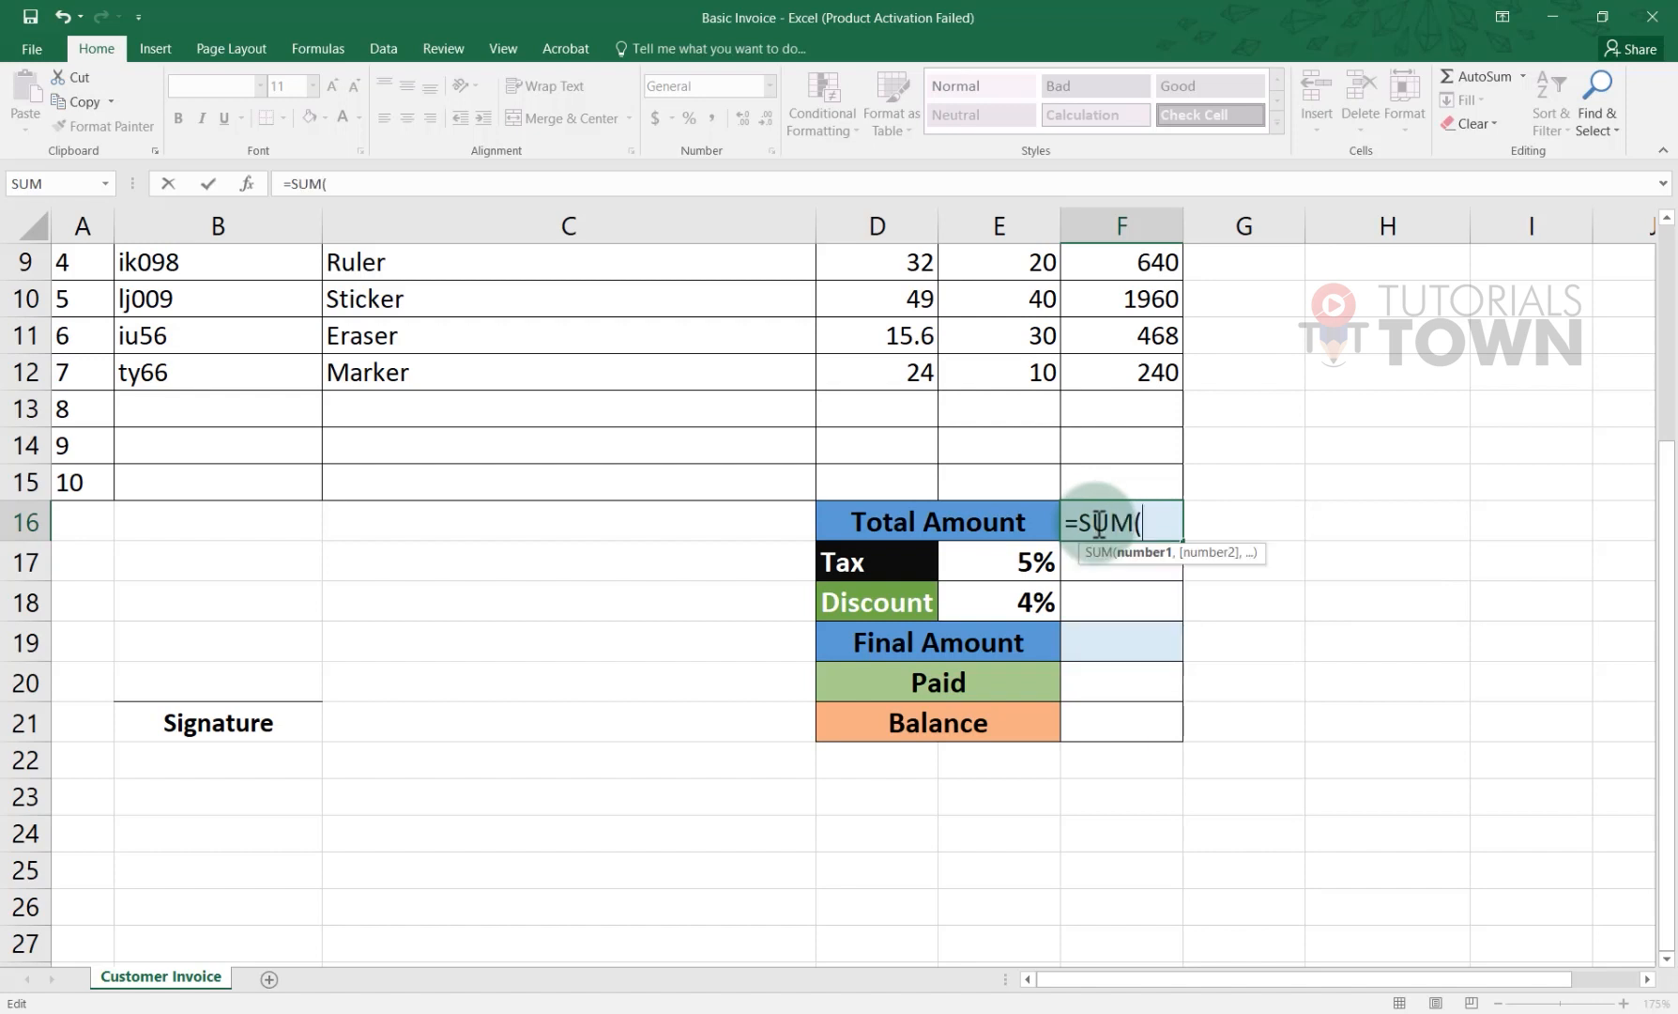
pyautogui.moveTo(1076, 522); pyautogui.dragTo(1130, 522)
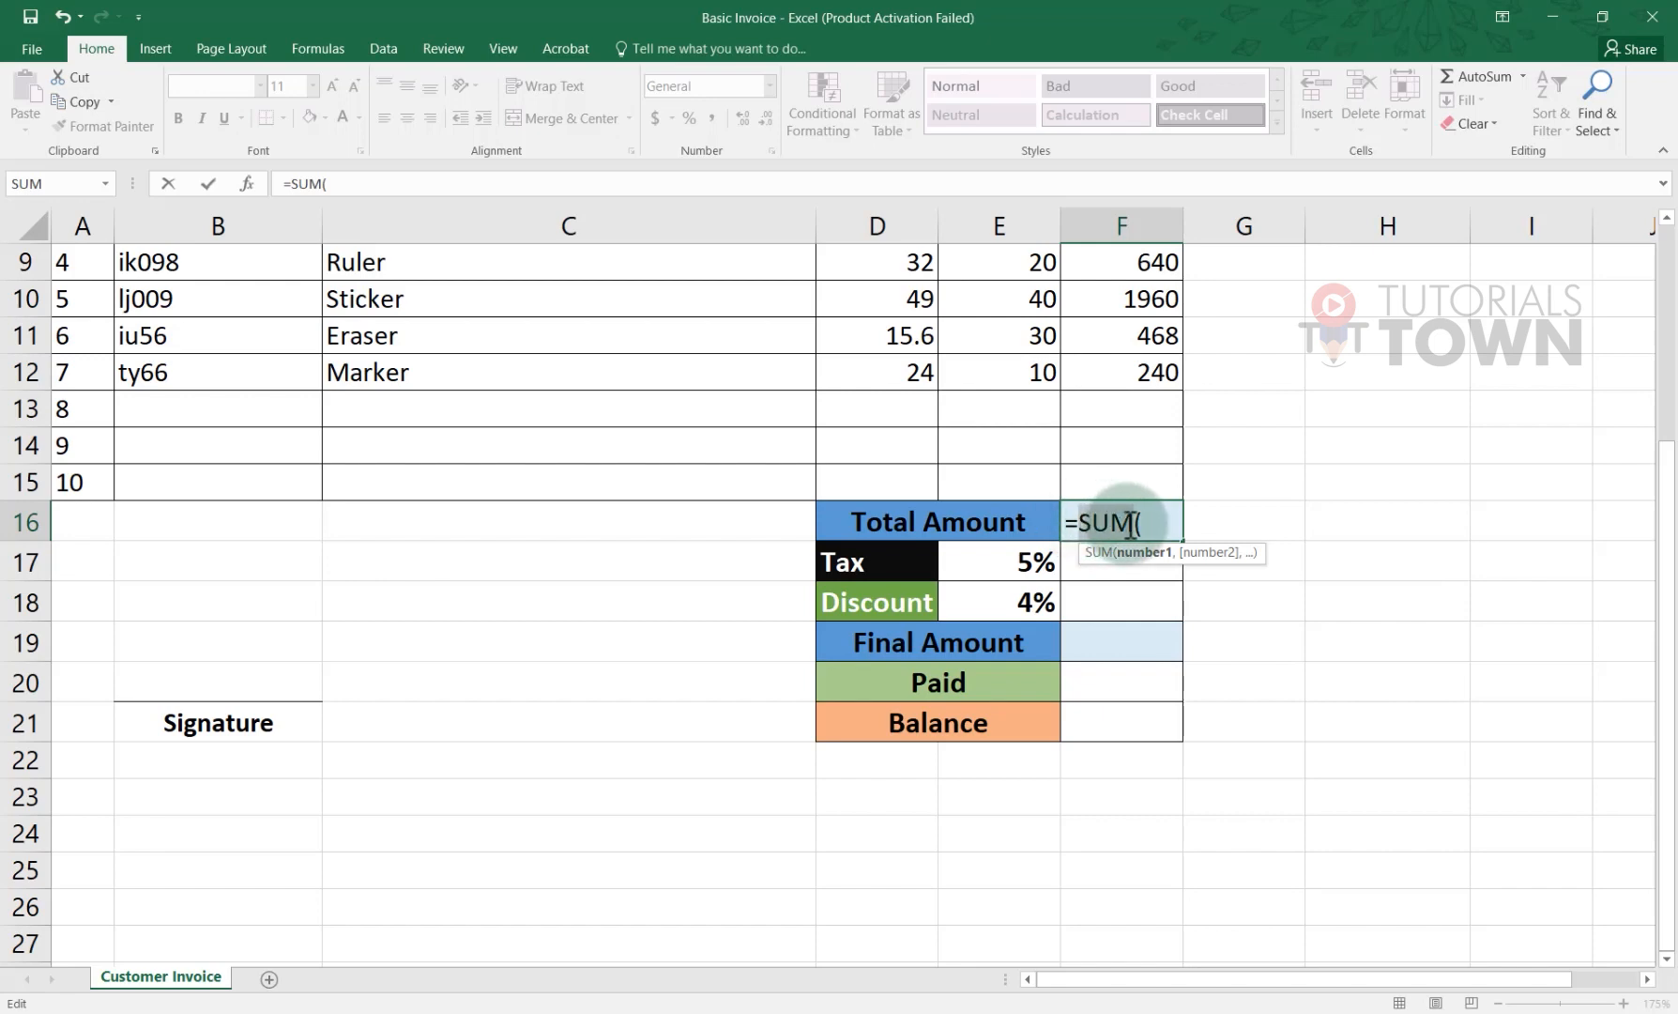
pyautogui.scroll(2, 1097, 779)
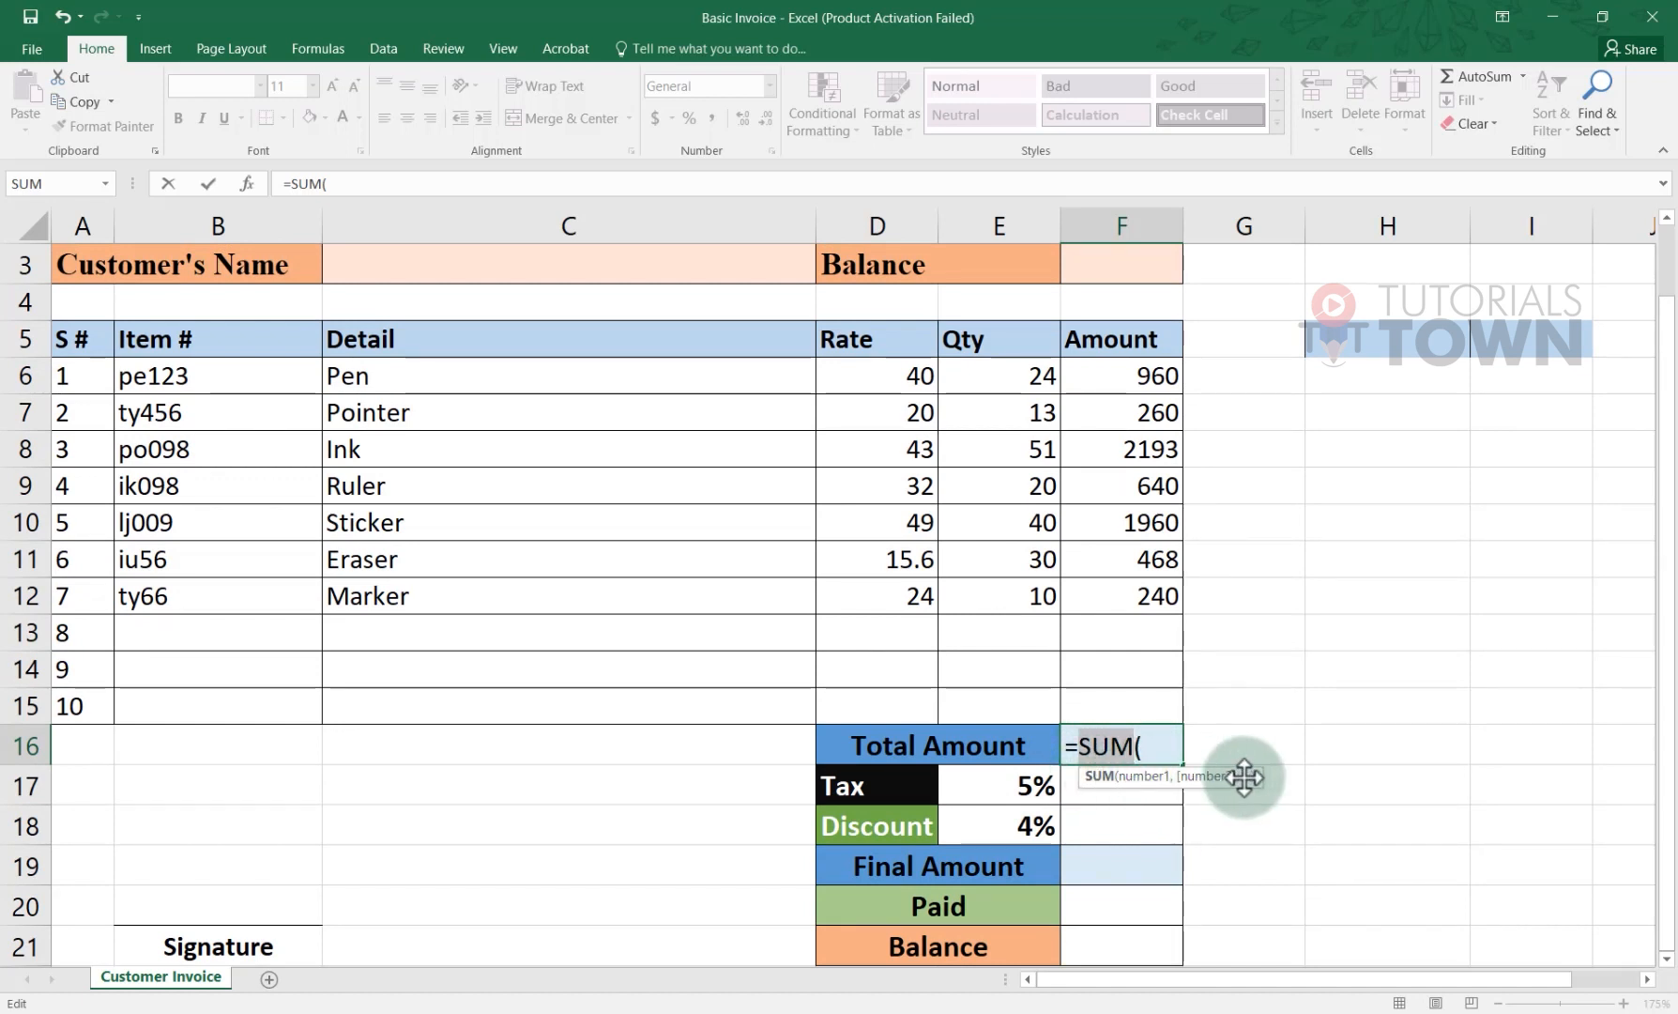
pyautogui.click(1164, 751)
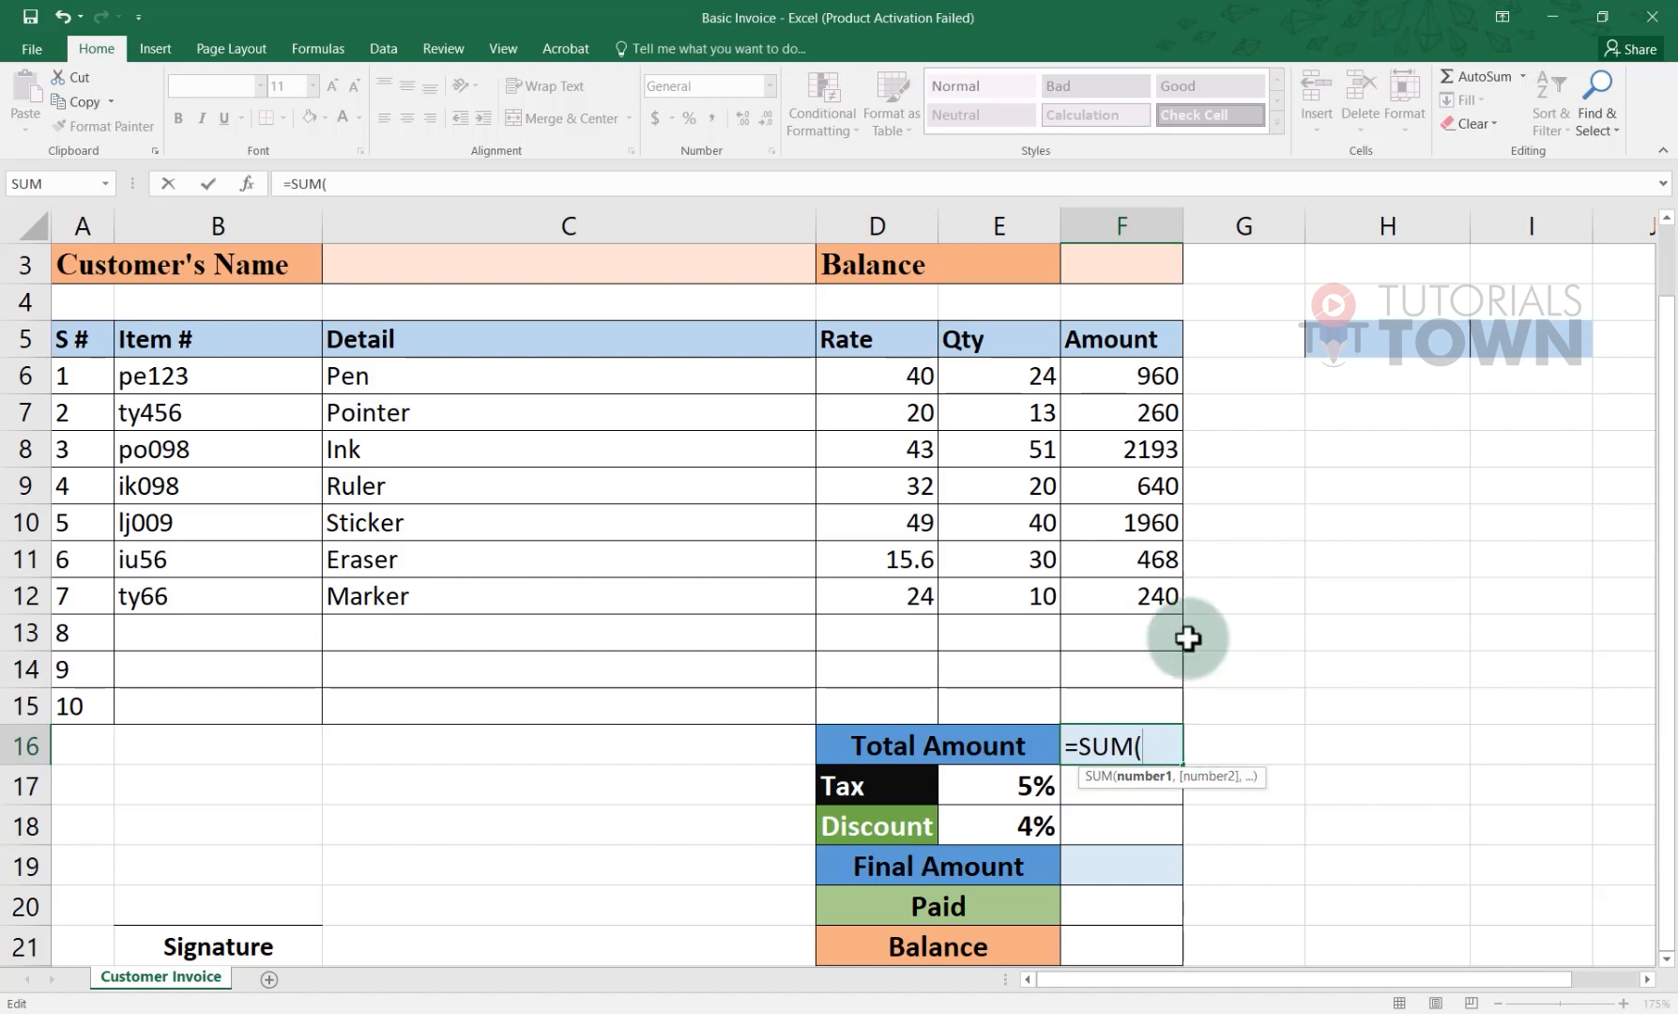
# Step: Try listing the amount cells F6, F7 and F8 as separate comma-separated arguments of the SUM formula in F16
pyautogui.click(1143, 378)
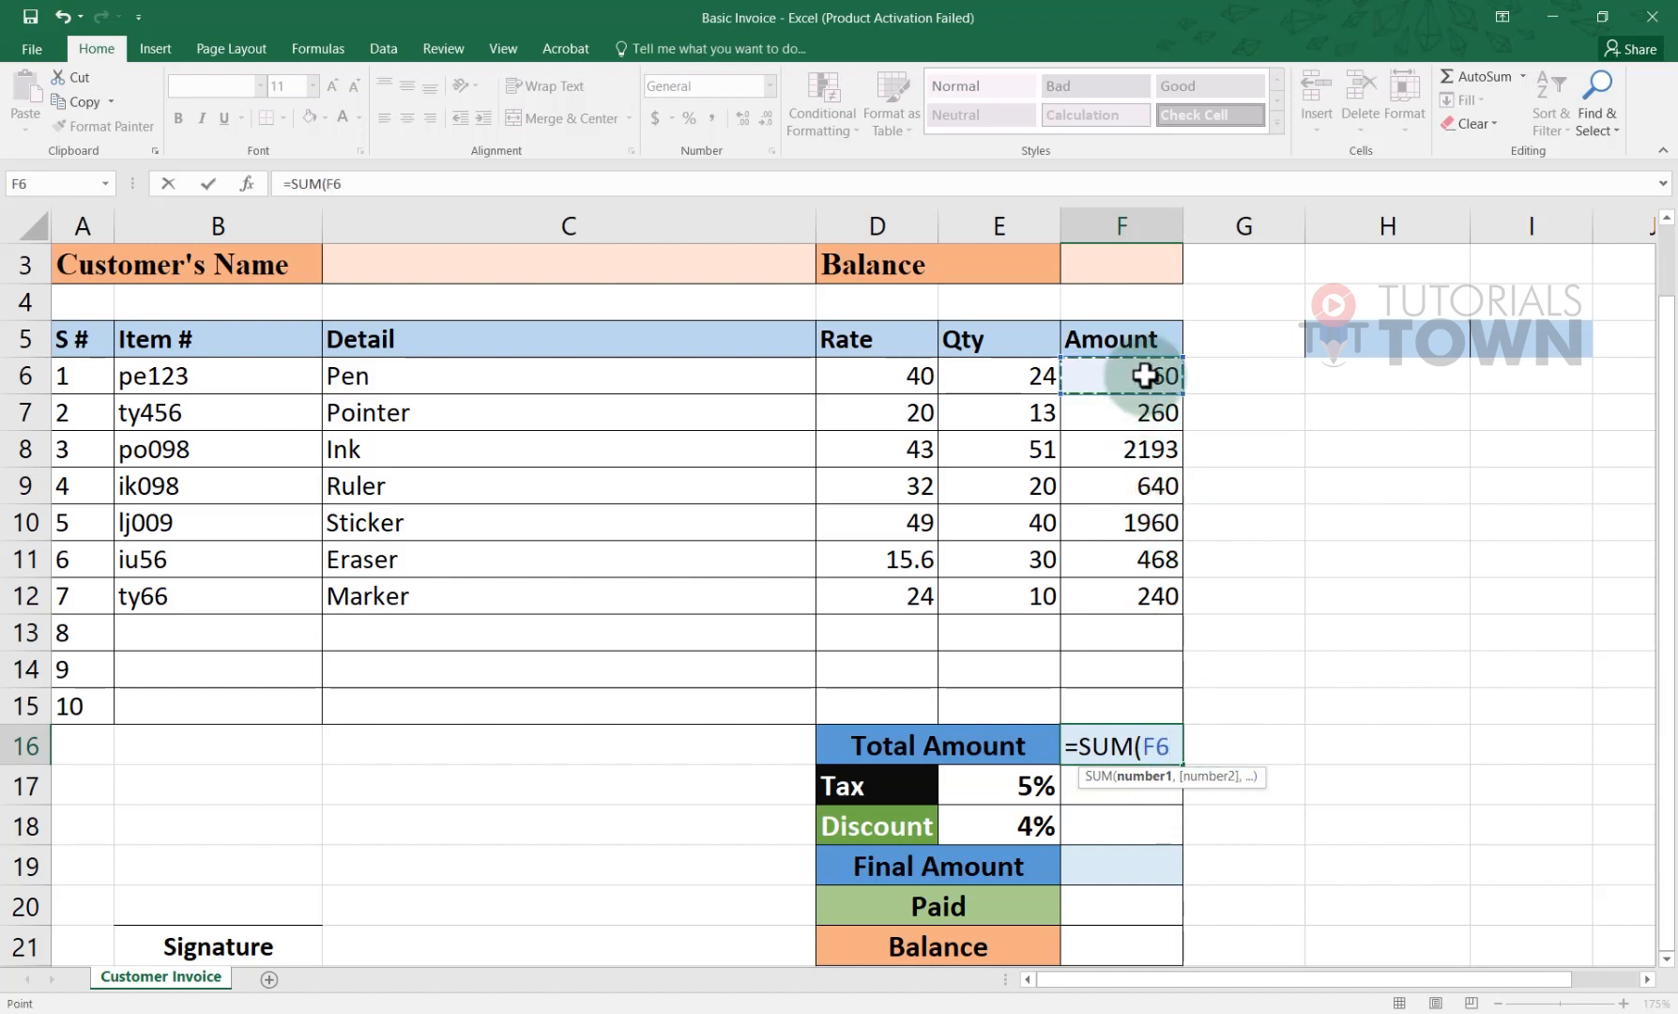
pyautogui.write(',')
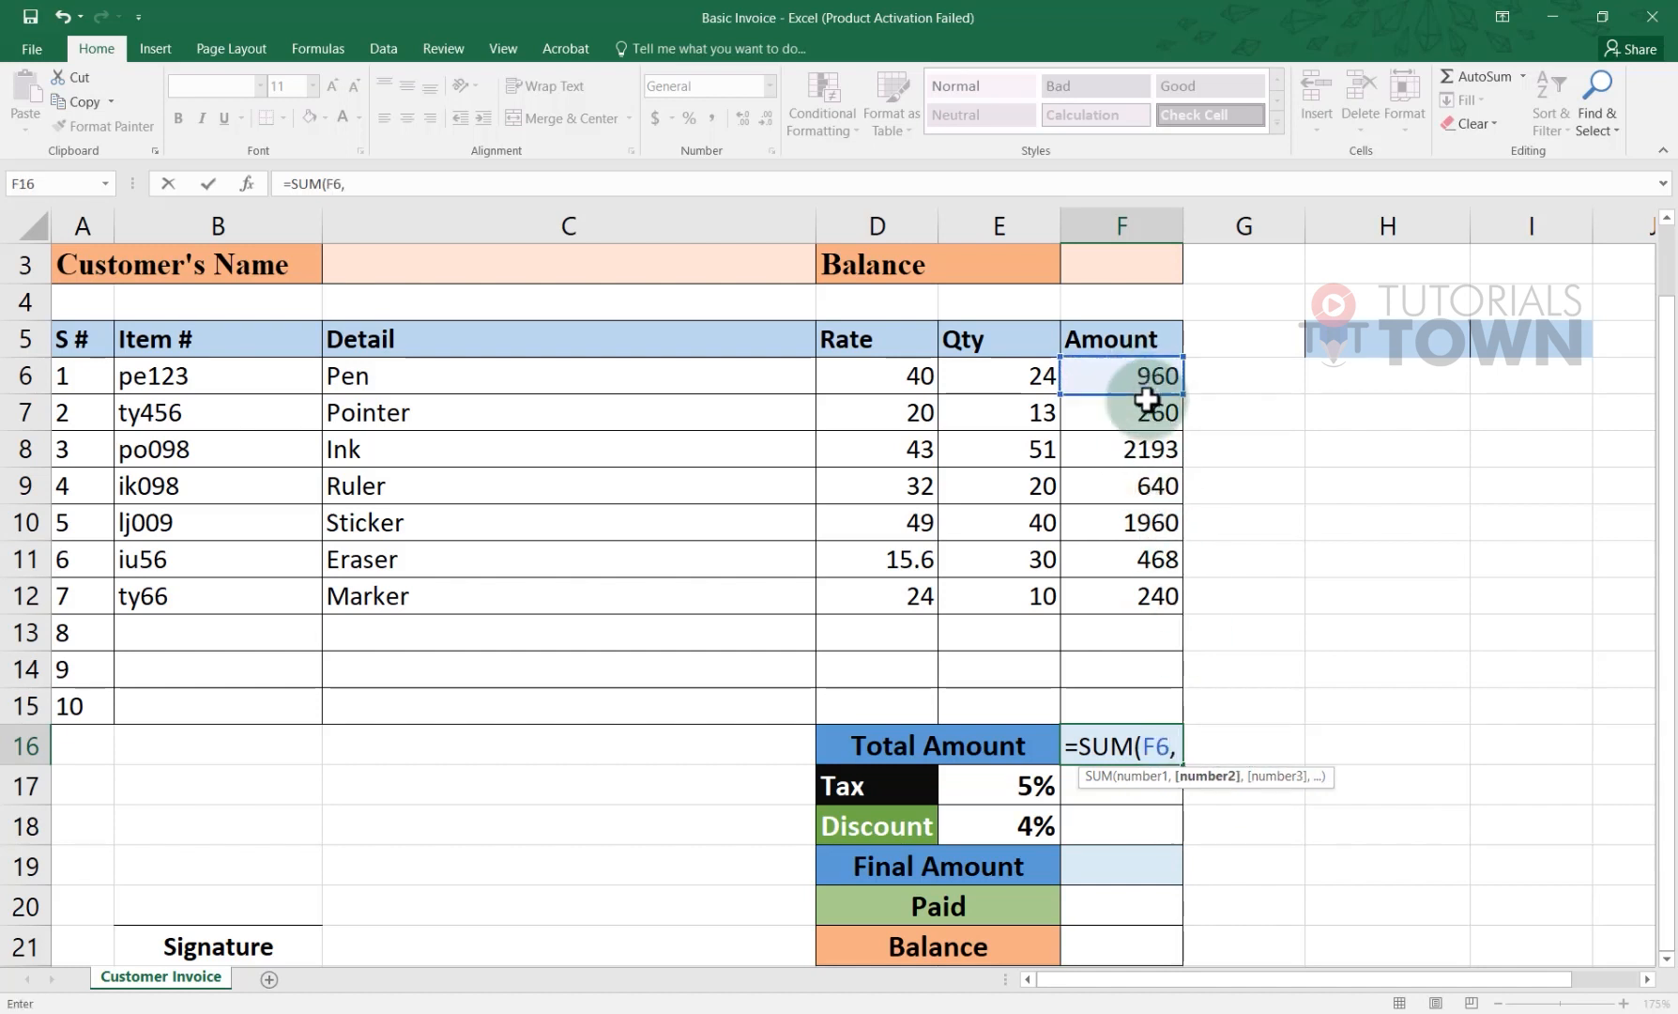
pyautogui.click(1144, 413)
pyautogui.write(',')
pyautogui.click(1146, 453)
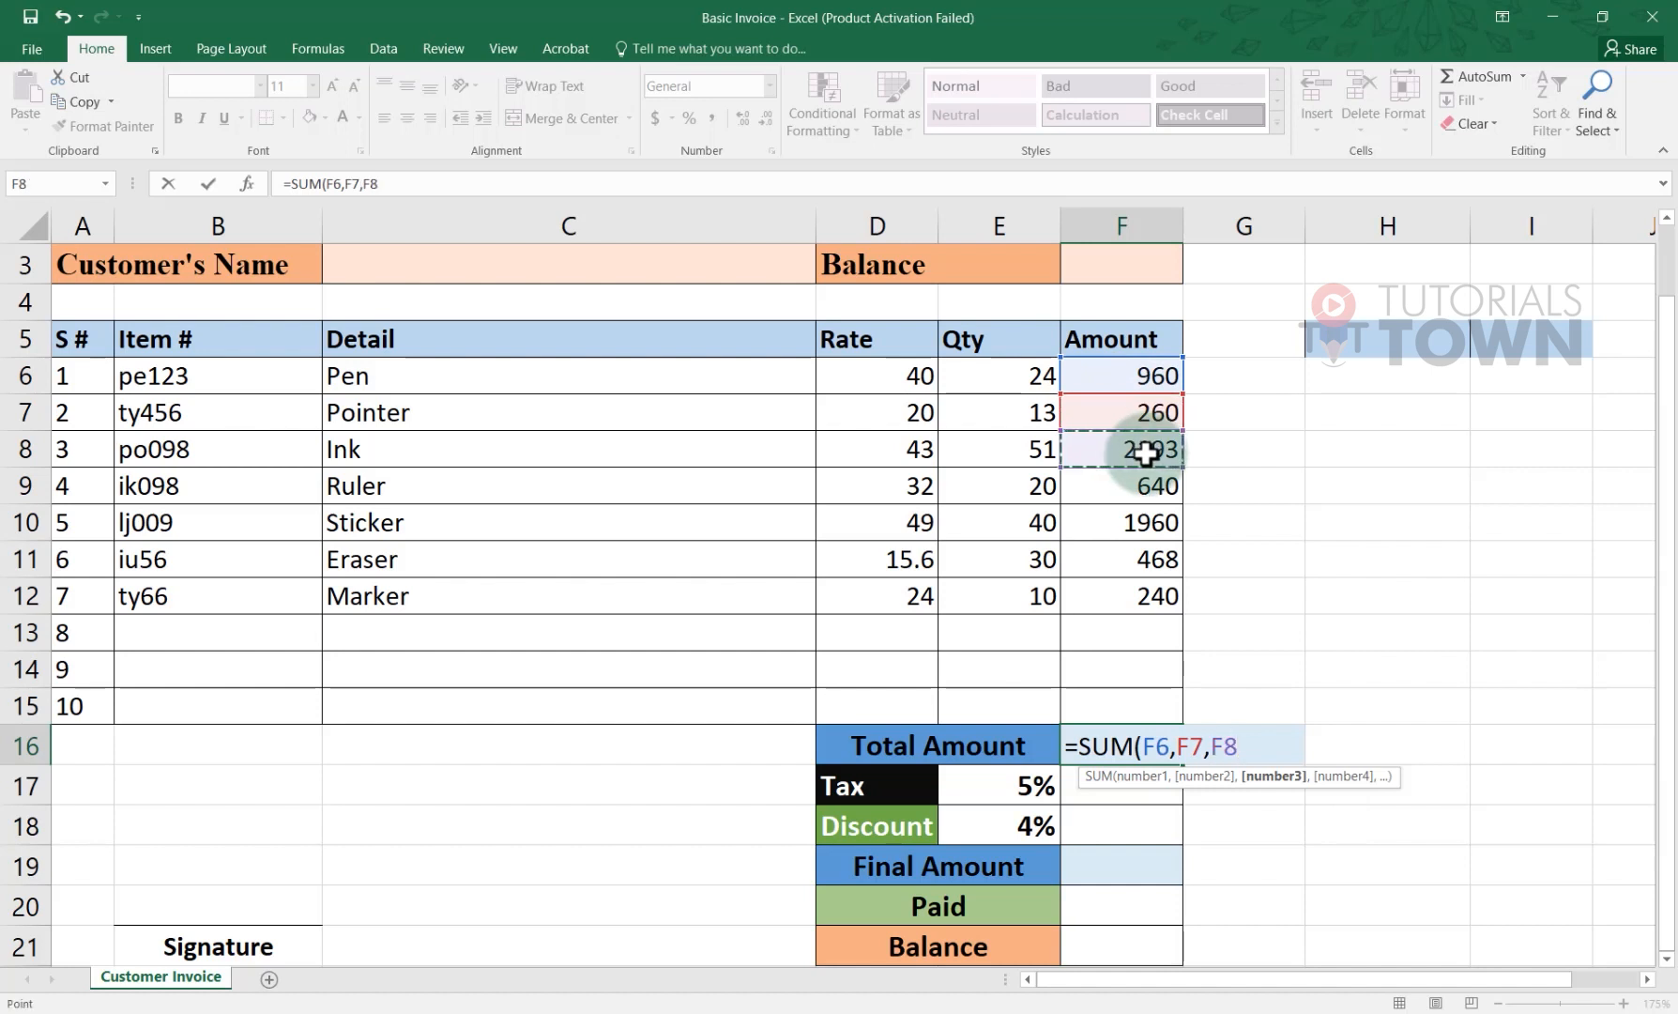
pyautogui.write(',')
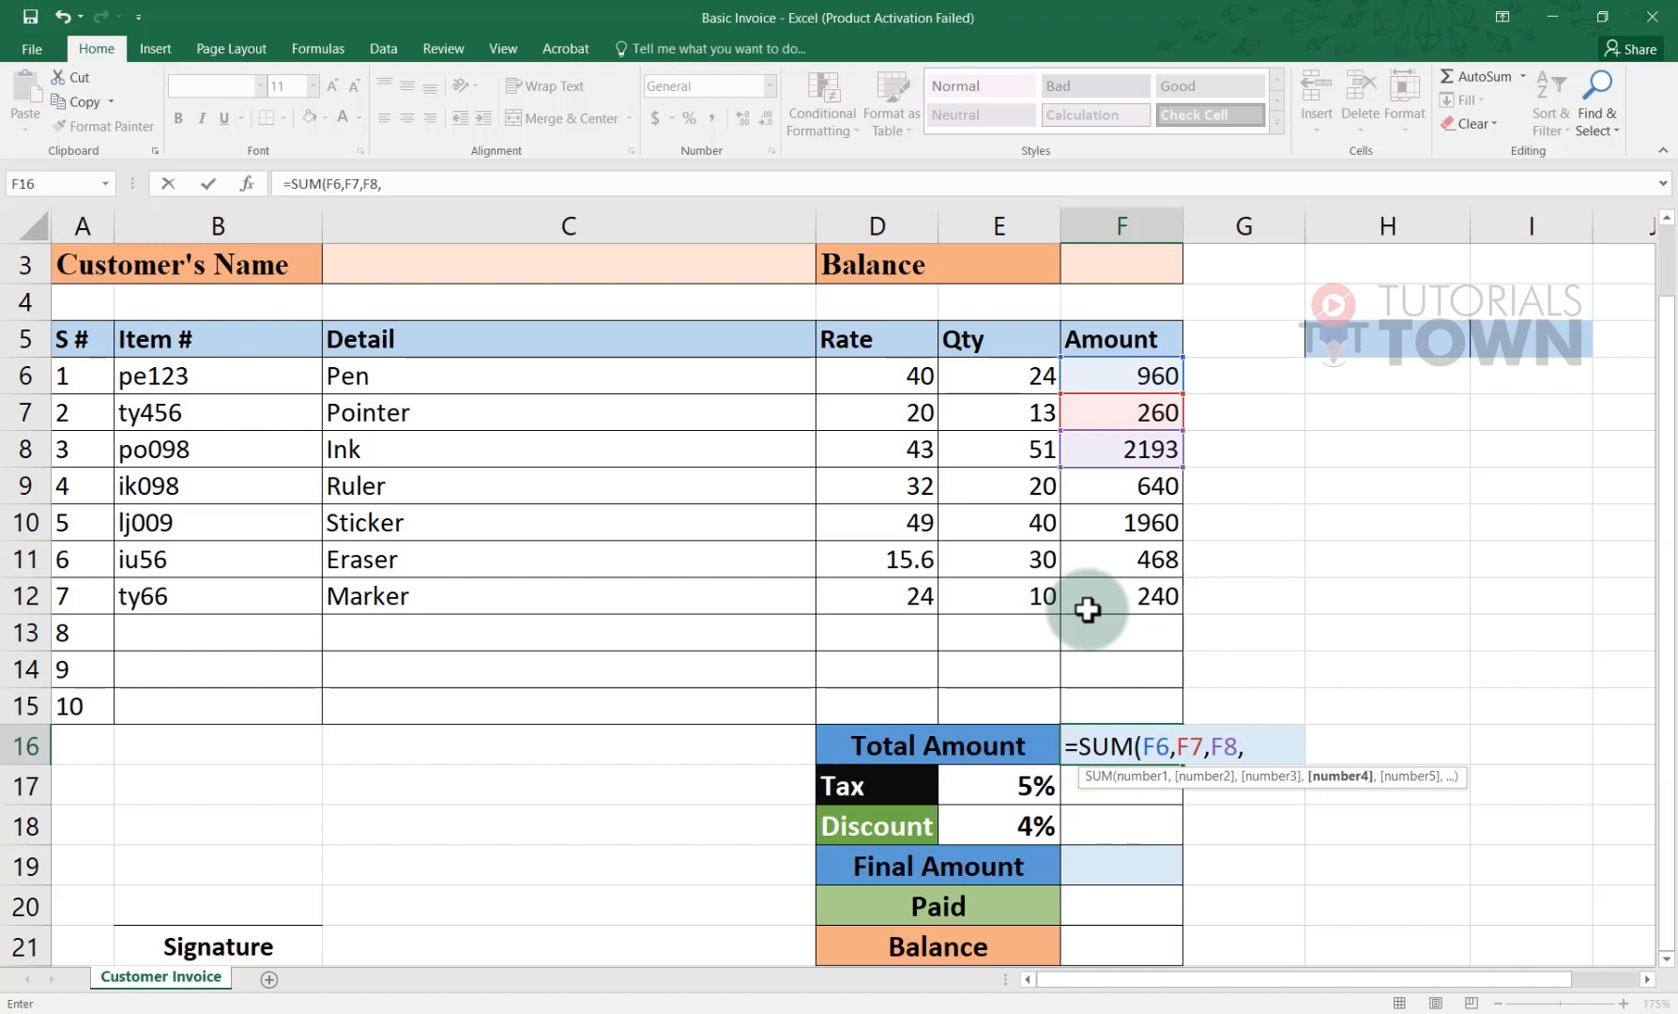
# Step: Remove the individual cell references from the F16 formula so only =SUM( remains, and try confirming it without arguments
pyautogui.press('BackSpace')
pyautogui.press('BackSpace')
pyautogui.press('BackSpace')
pyautogui.press('BackSpace')
pyautogui.press('BackSpace')
pyautogui.press('BackSpace')
pyautogui.press('BackSpace')
pyautogui.press('BackSpace')
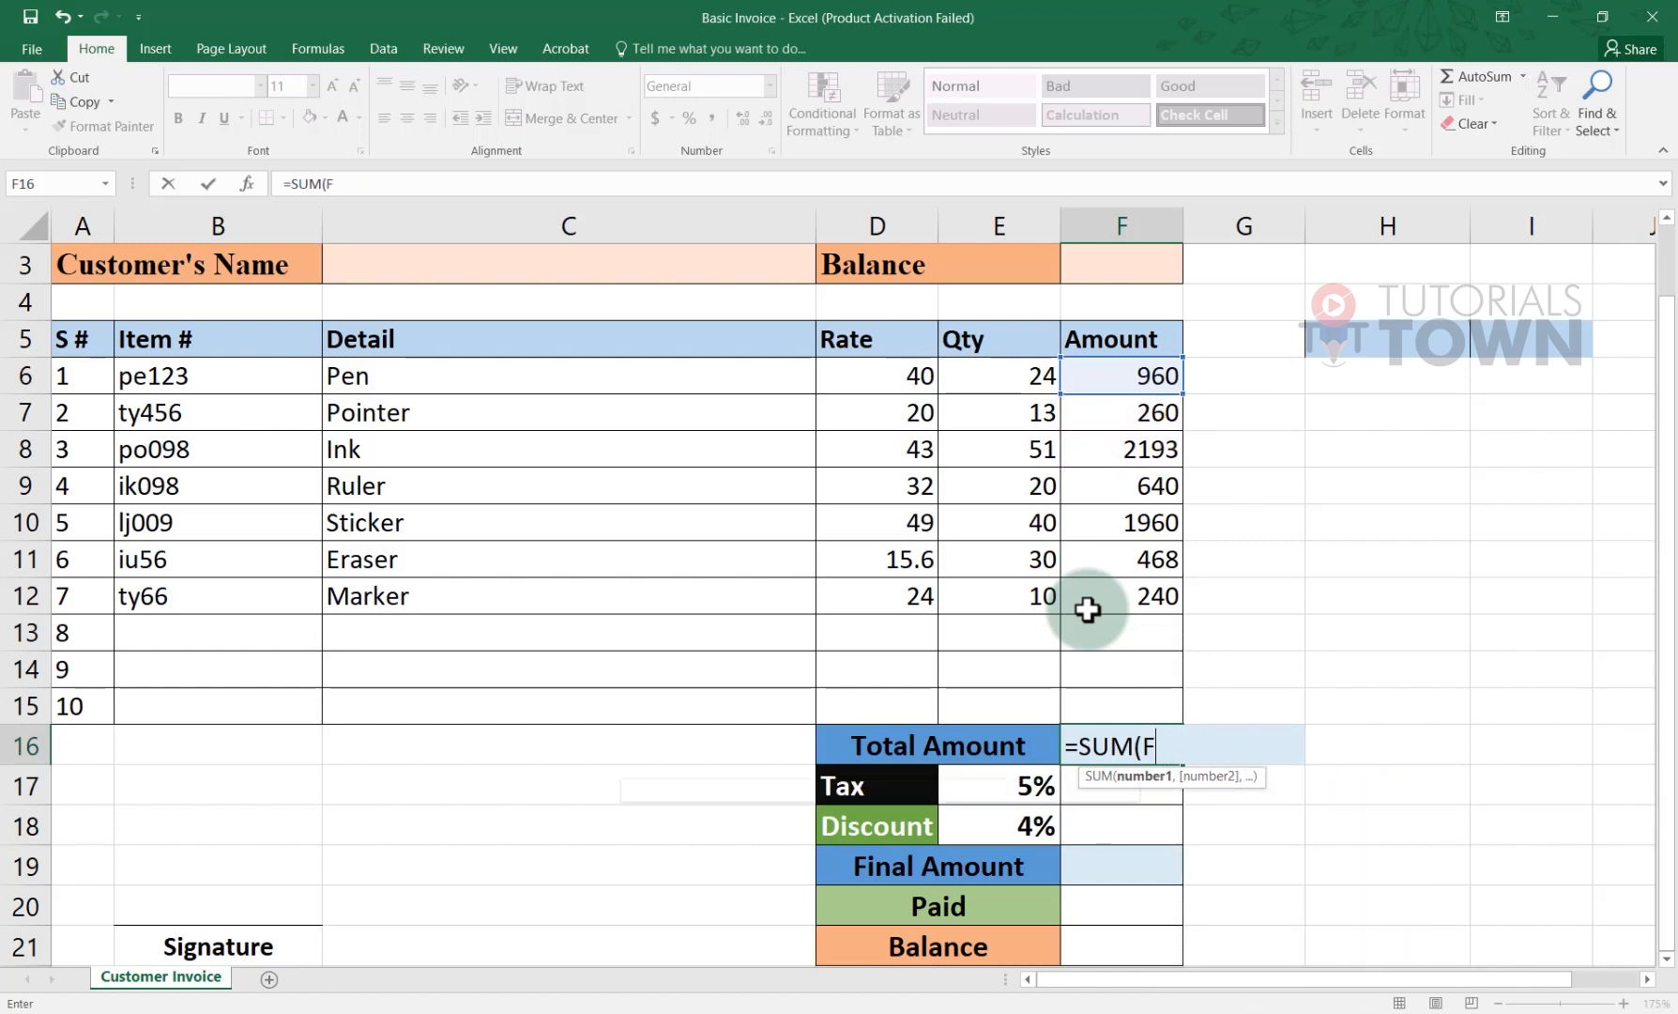
pyautogui.press('BackSpace')
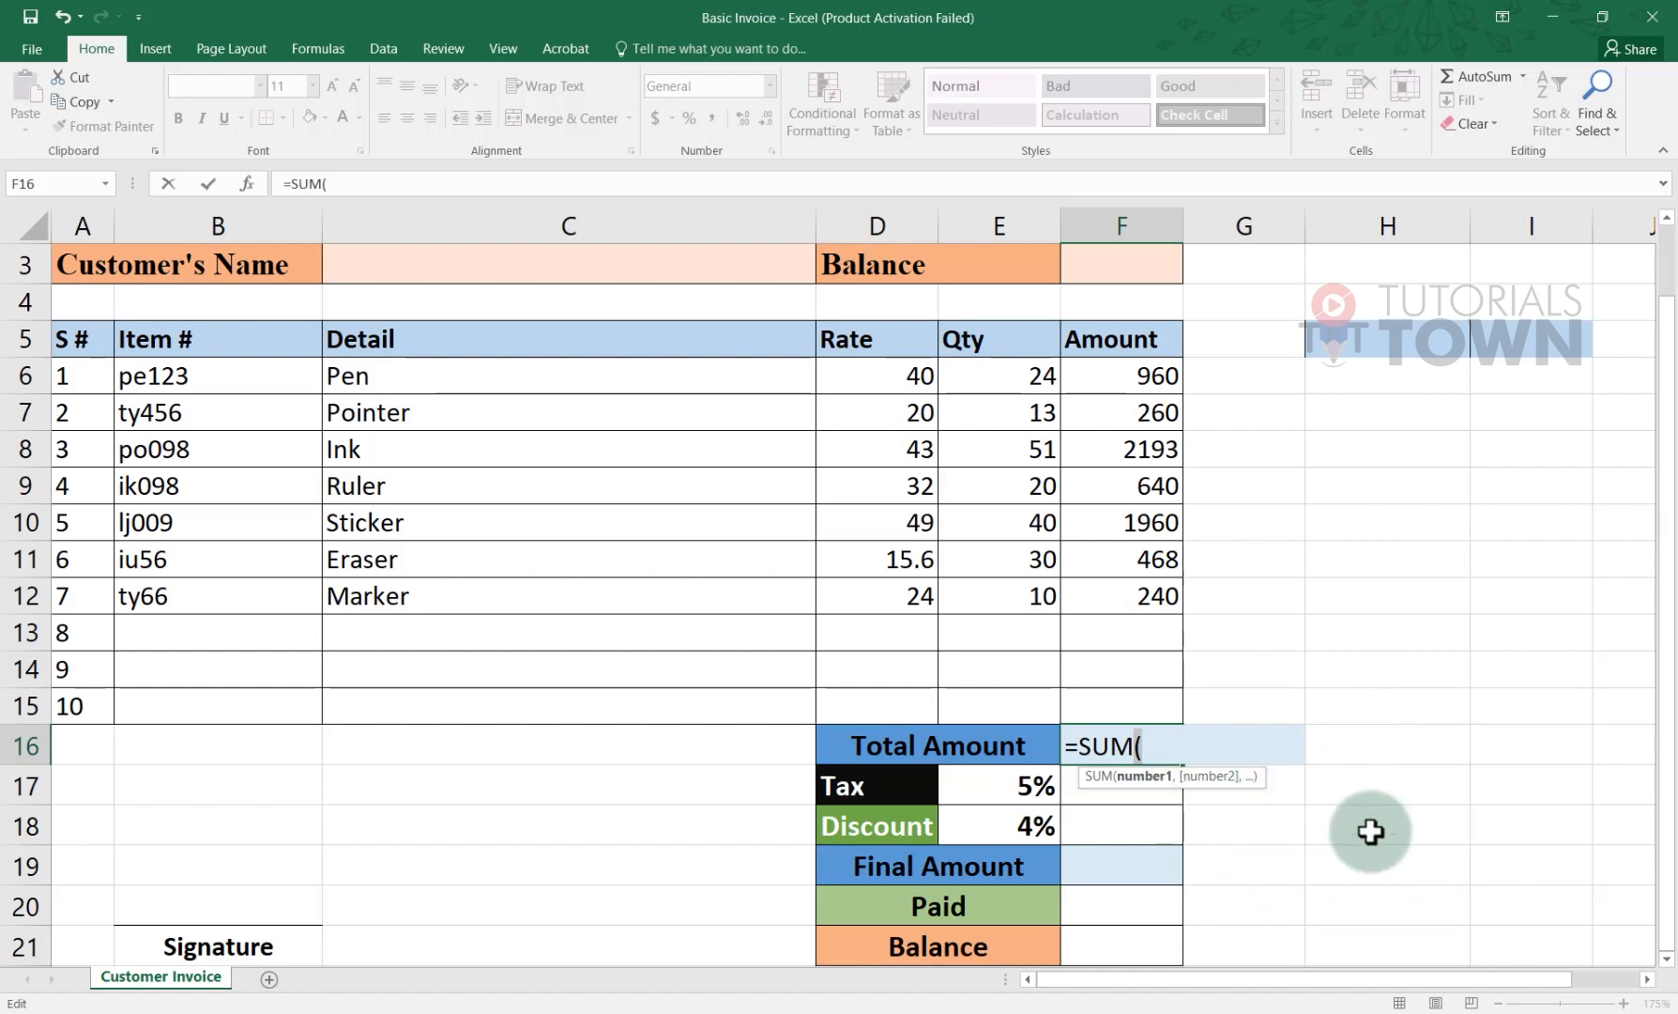
pyautogui.press('Return')
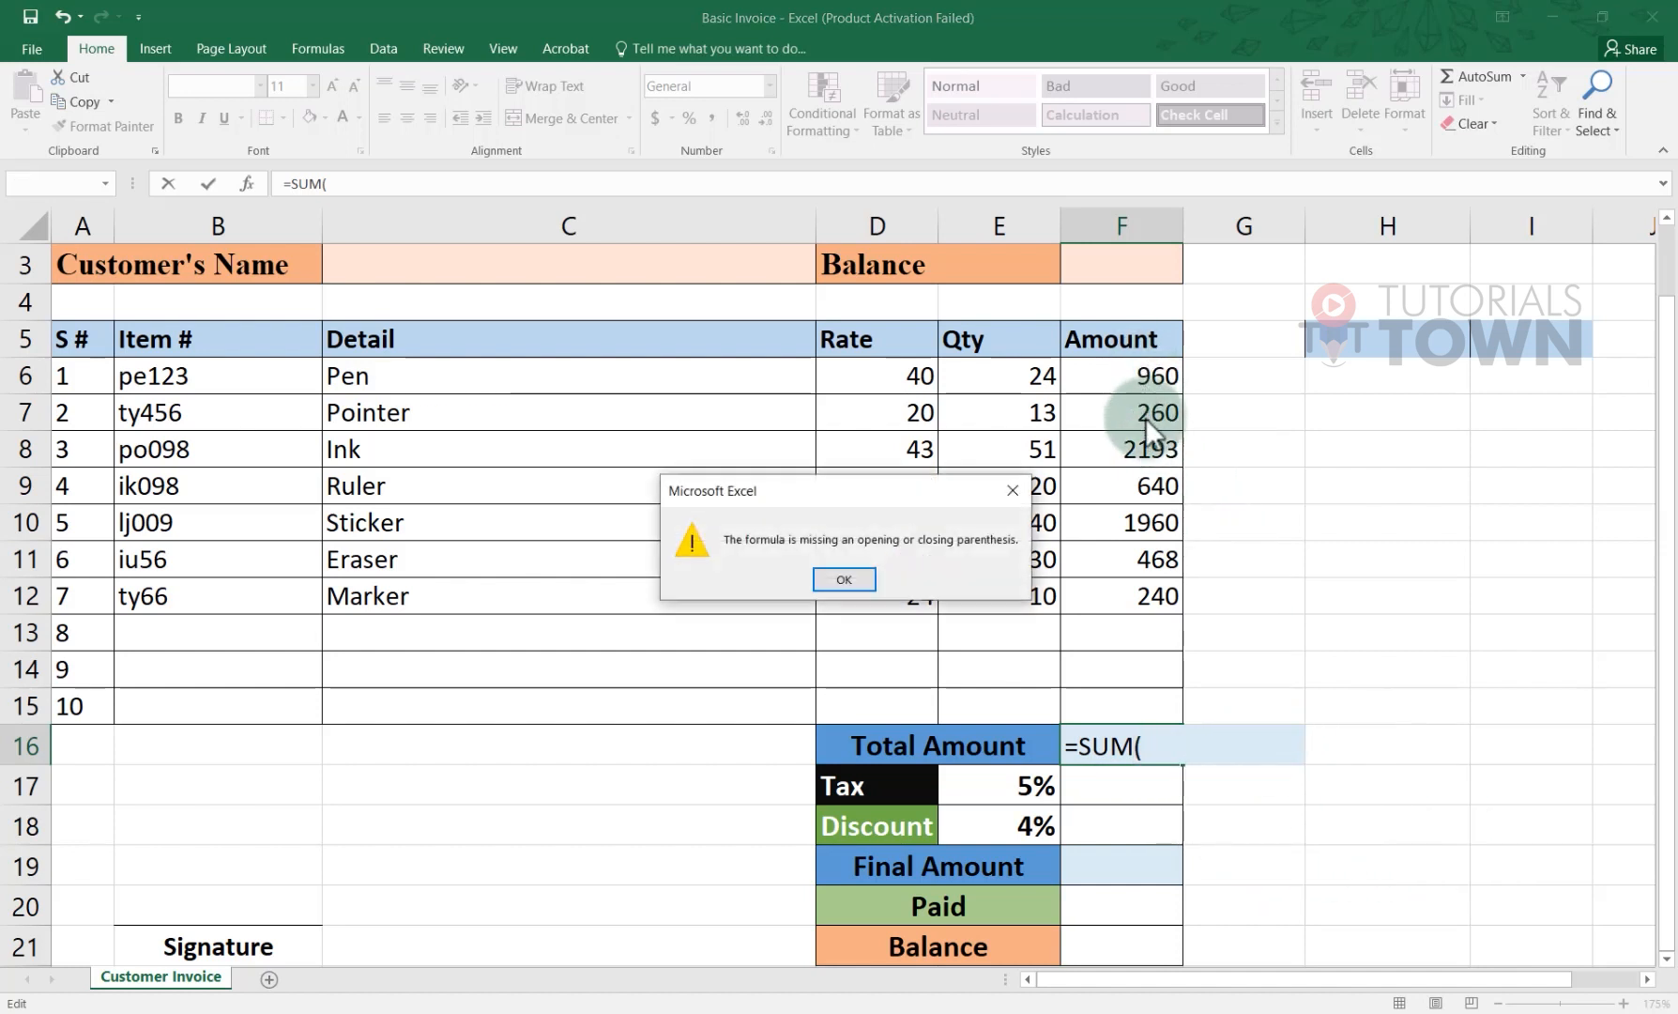
pyautogui.click(866, 584)
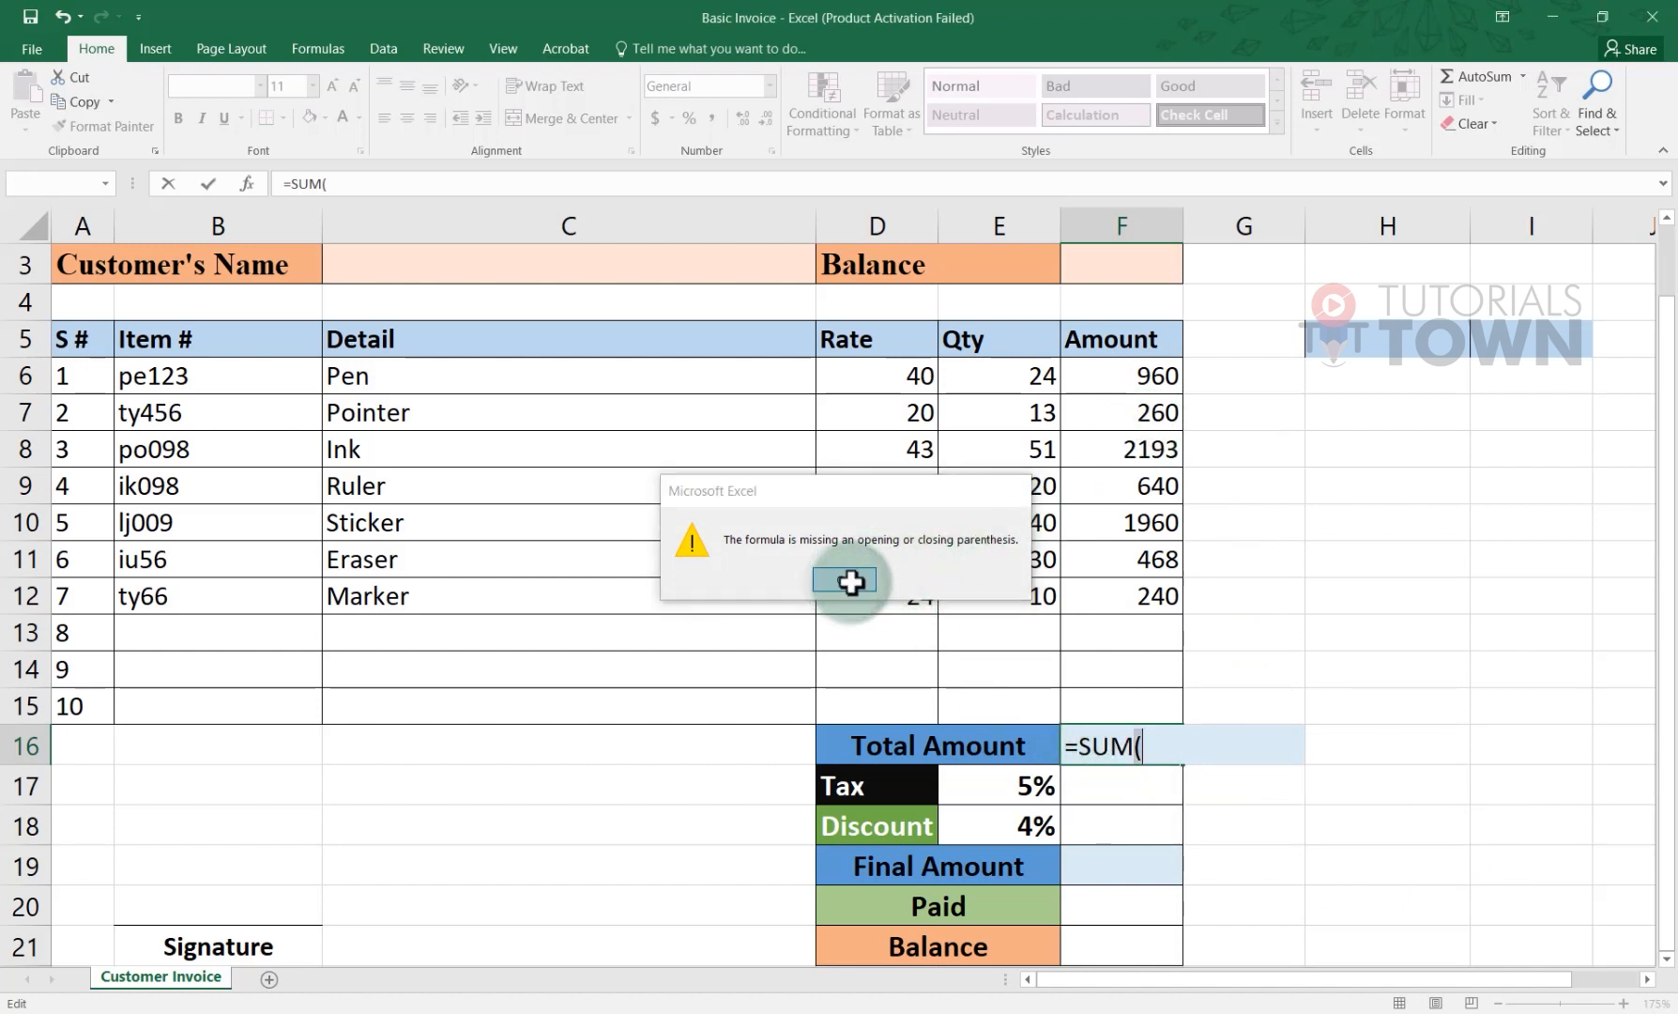
# Step: Use the Amount range F6:F15 as the argument of the SUM formula in F16
pyautogui.moveTo(1164, 385); pyautogui.dragTo(1161, 598)
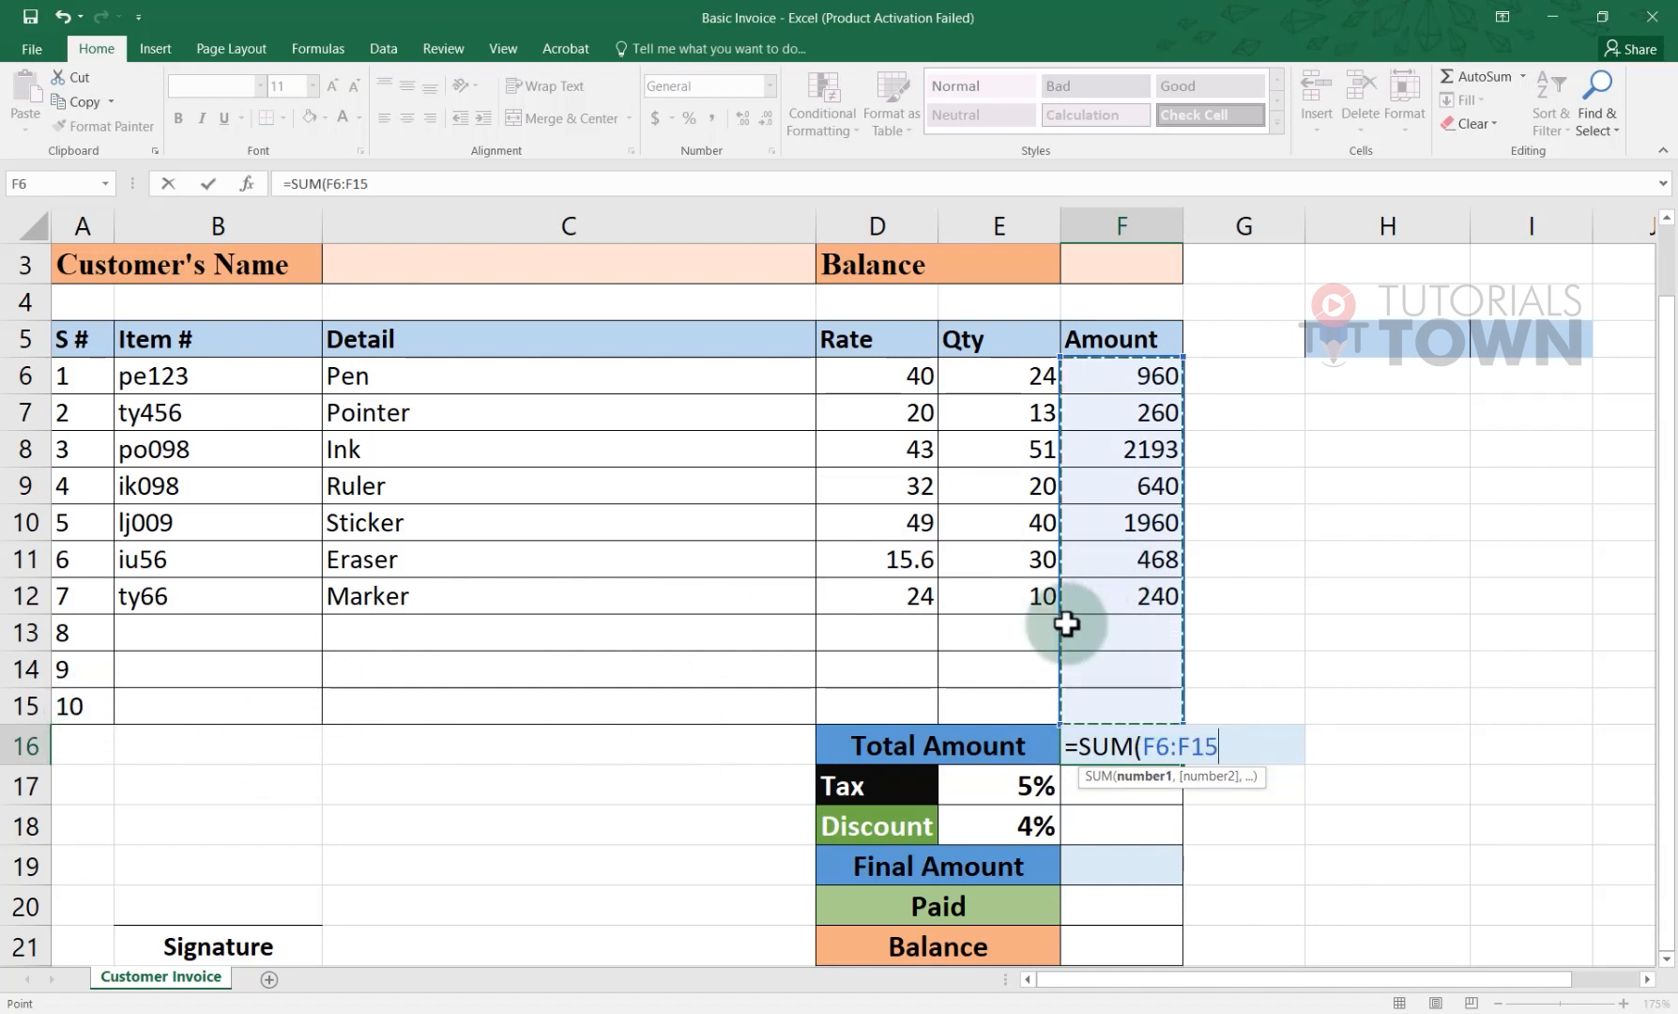
pyautogui.moveTo(1153, 367); pyautogui.dragTo(1126, 742)
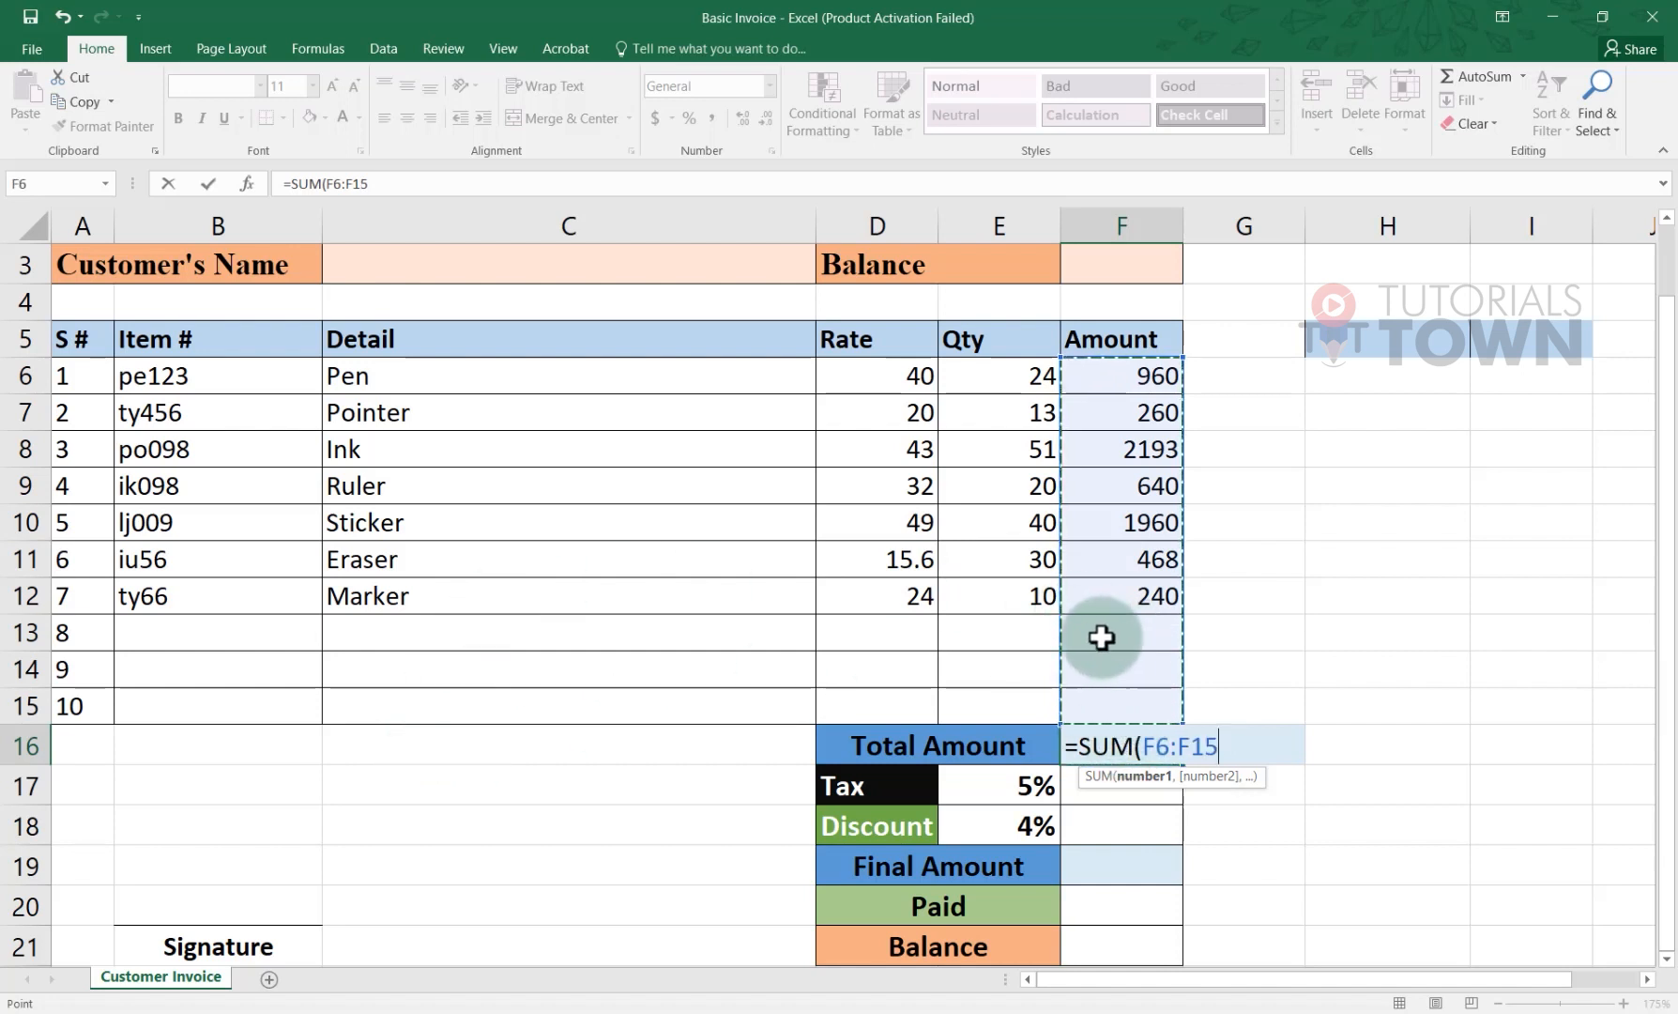
# Step: Try a comma in place of the colon between F6 and F15 in the SUM formula, and restore the colon
pyautogui.click(1149, 748)
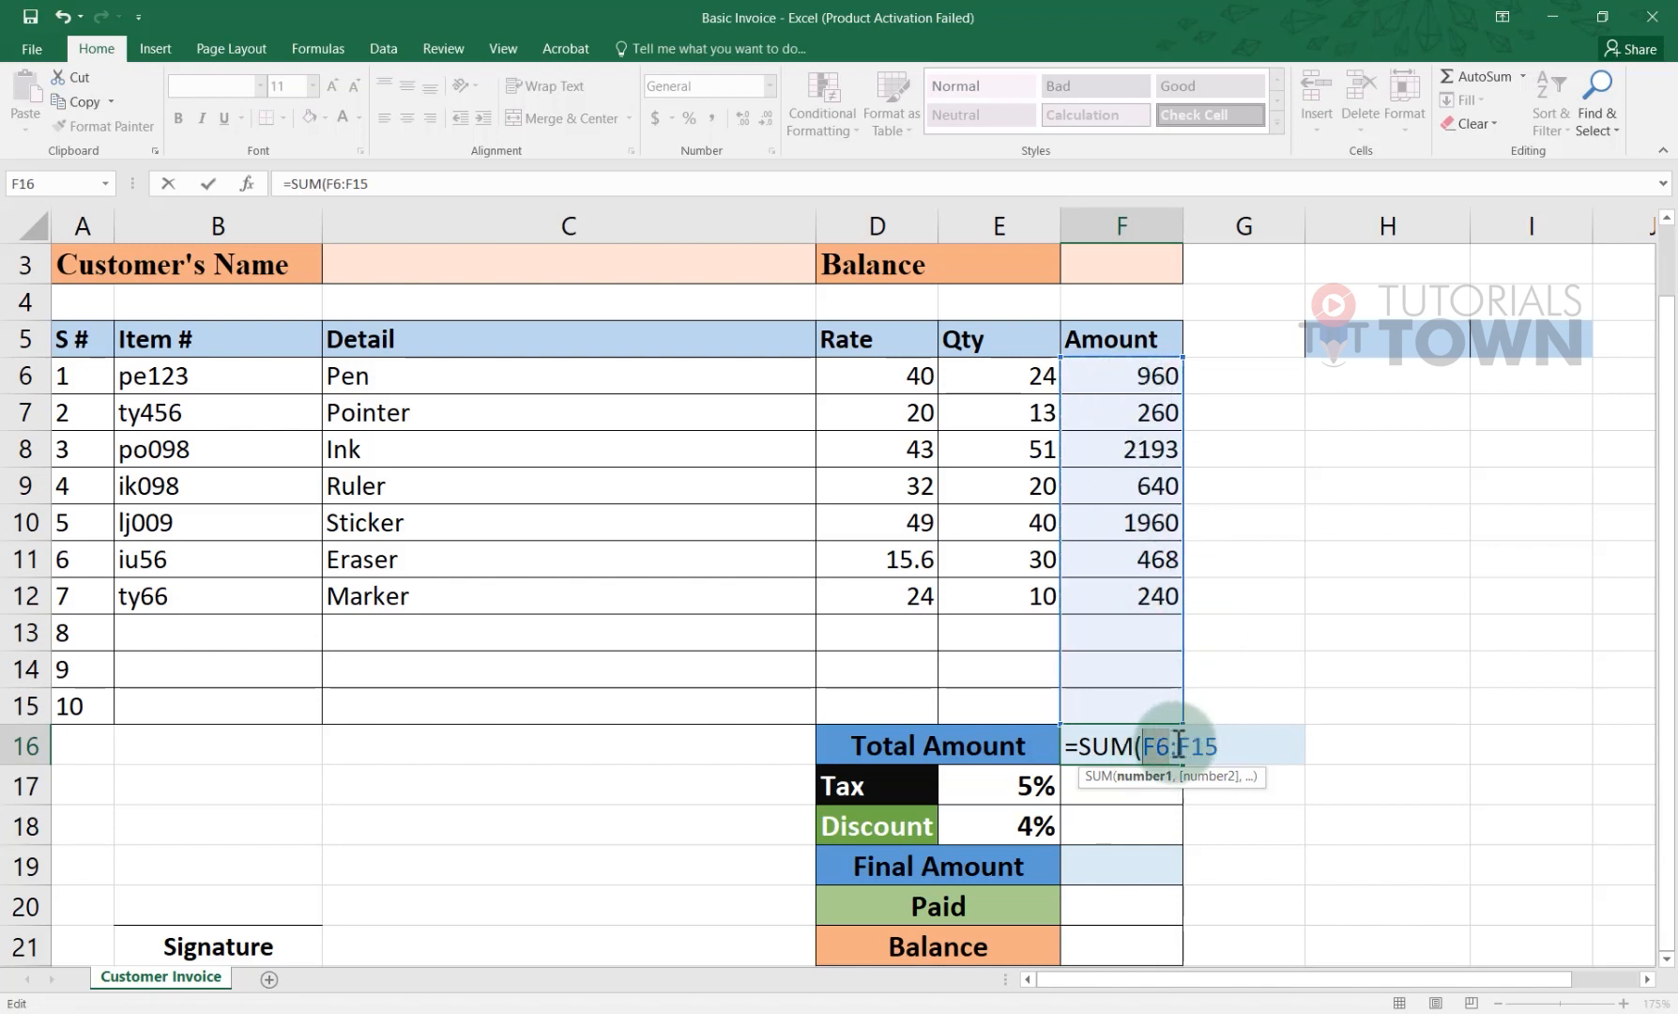
pyautogui.doubleClick(1220, 745)
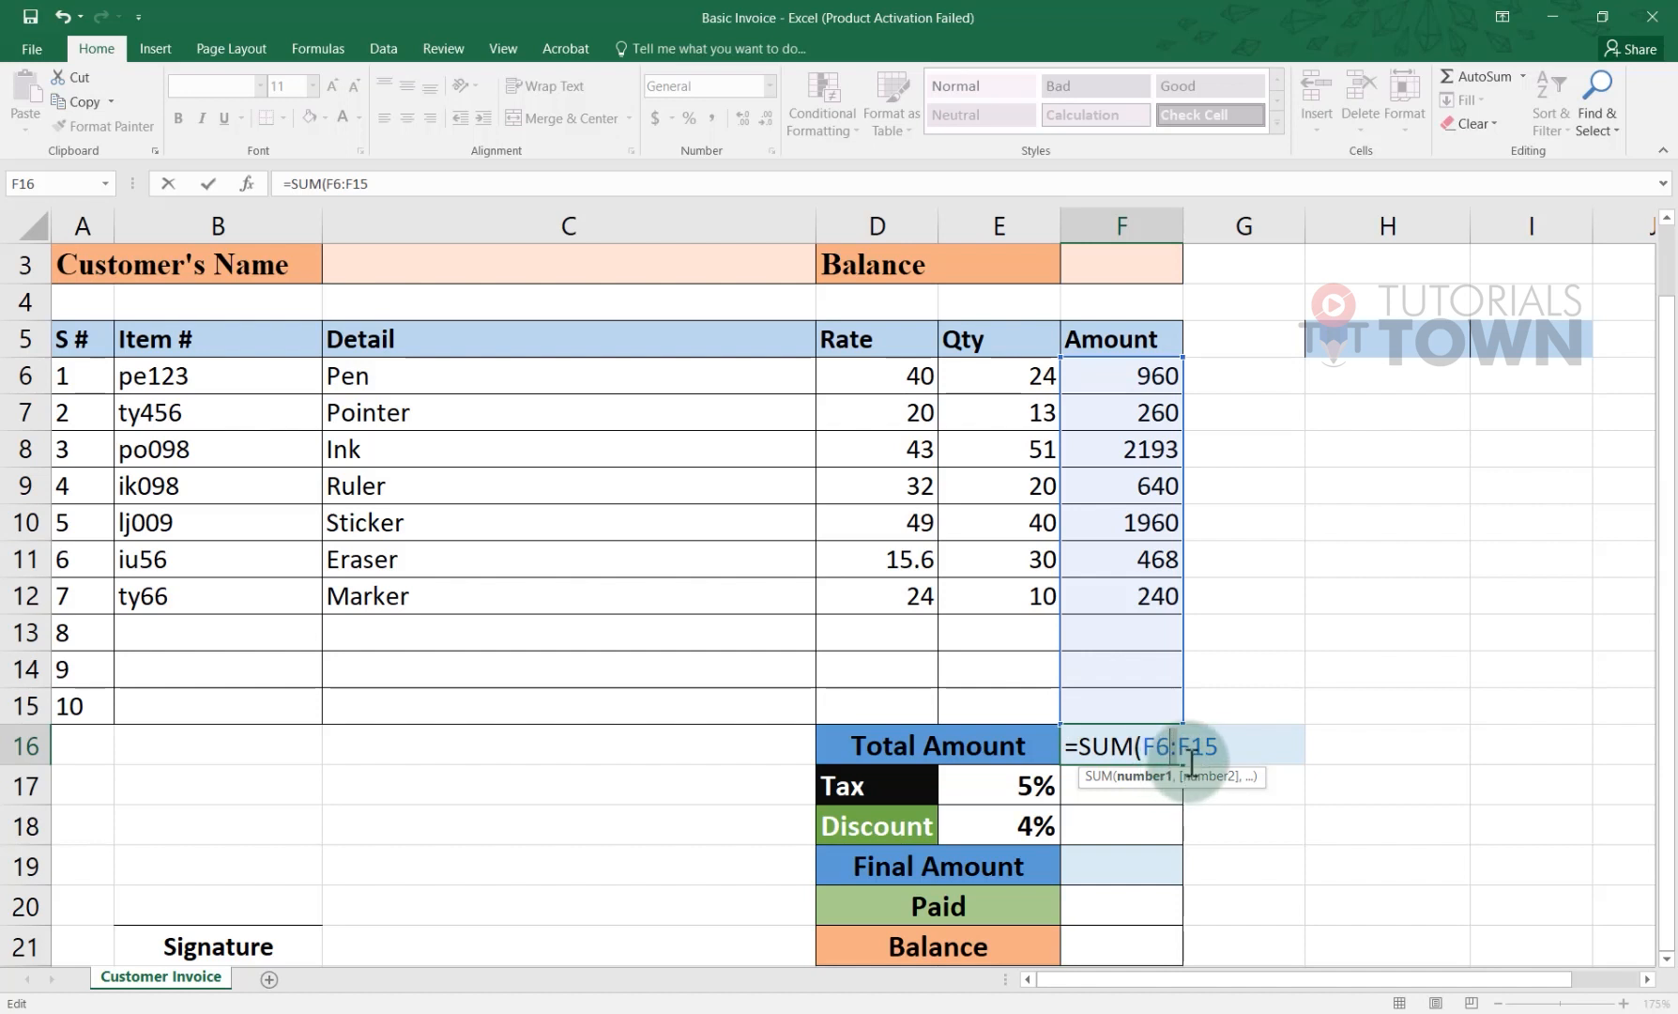
pyautogui.press('Delete')
pyautogui.write(',')
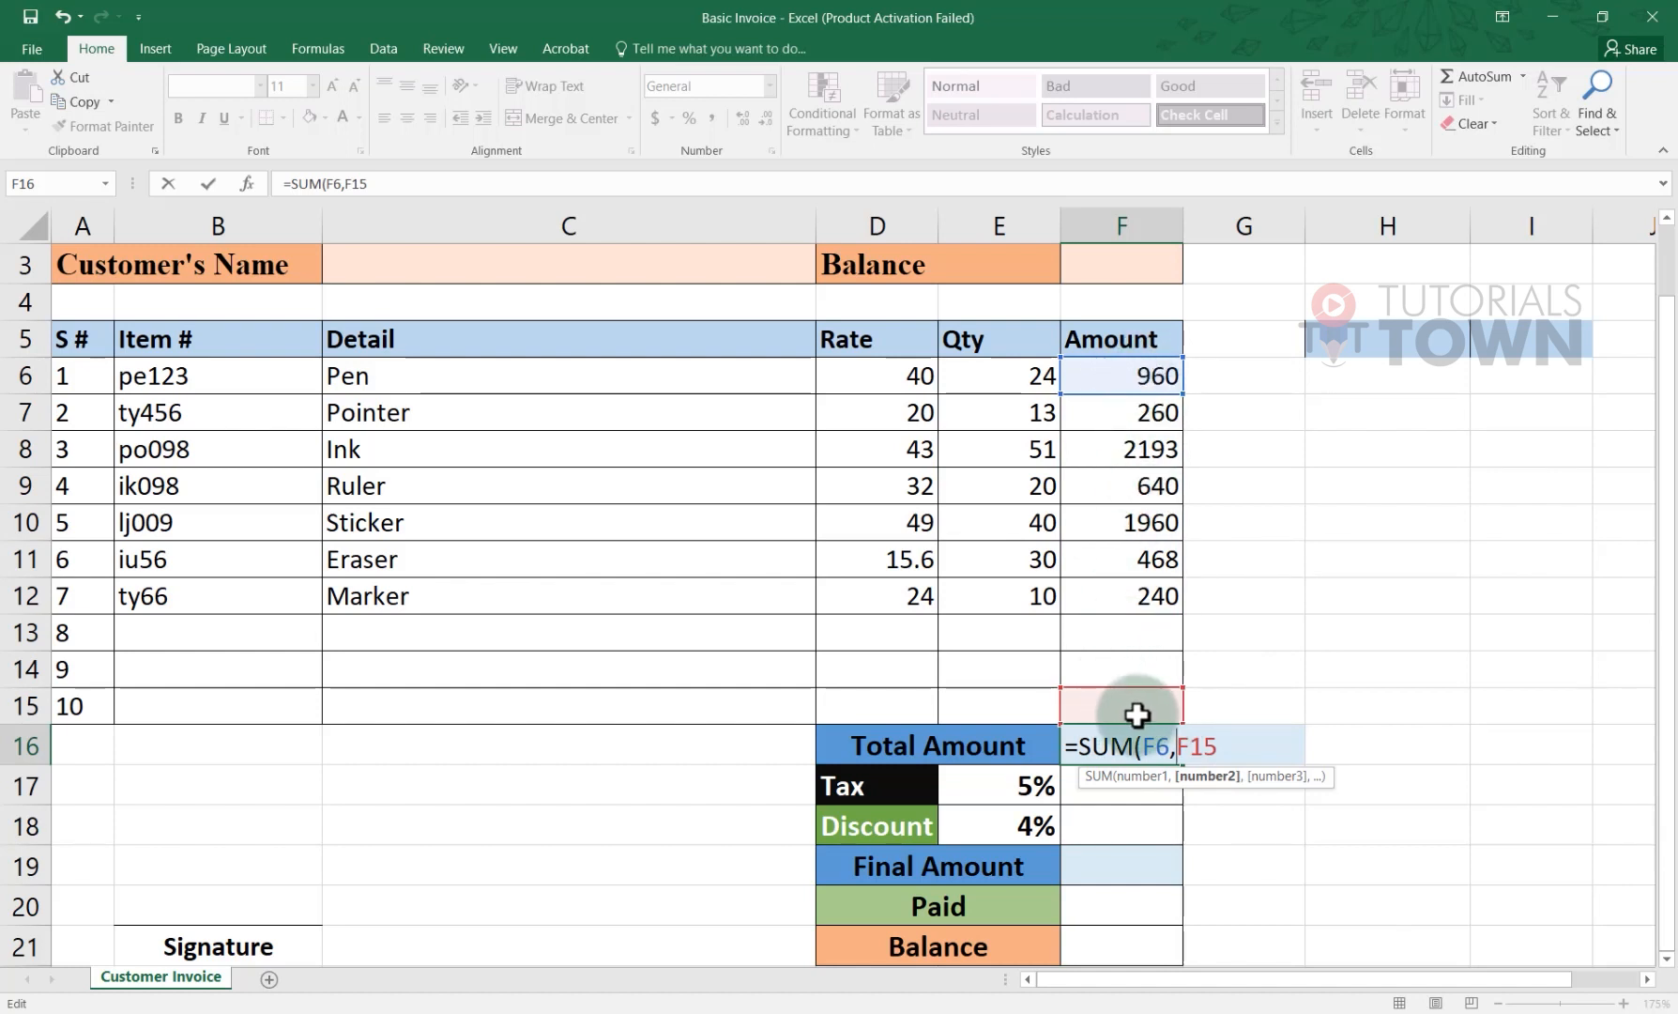
pyautogui.press('BackSpace')
pyautogui.write(':')
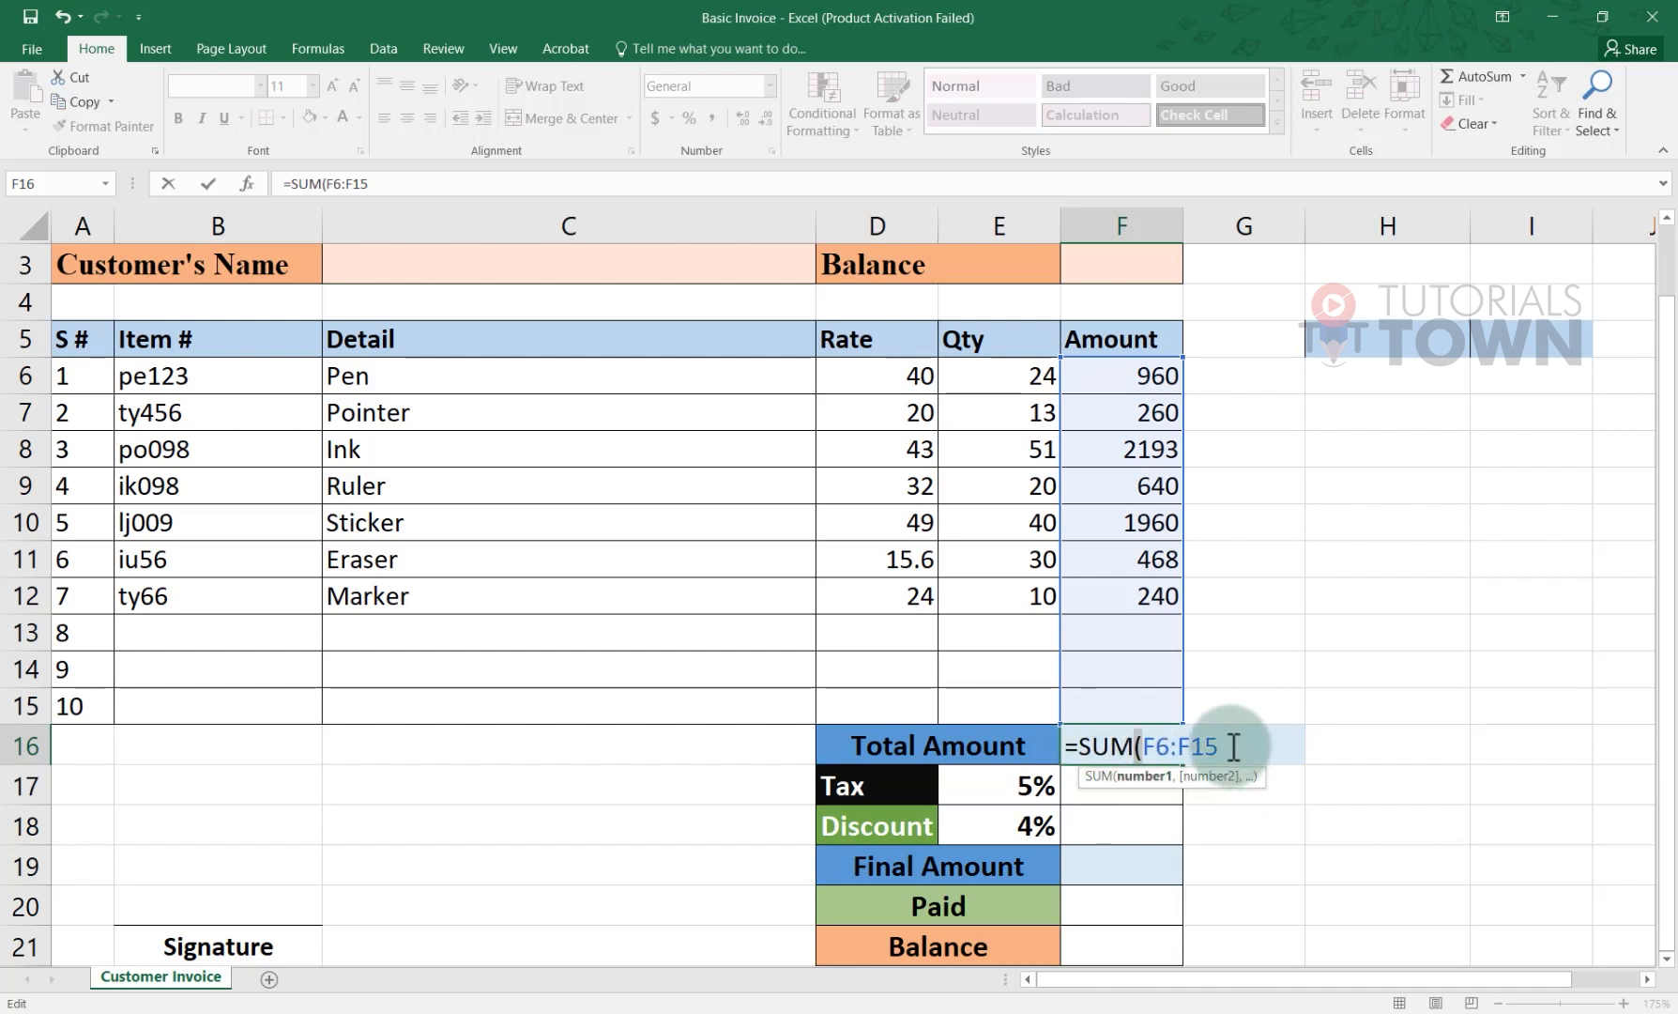
# Step: Close the parenthesis to complete =SUM(F6:F15) in the Total Amount cell F16 and confirm the formula
pyautogui.click(1142, 747)
pyautogui.click(1234, 751)
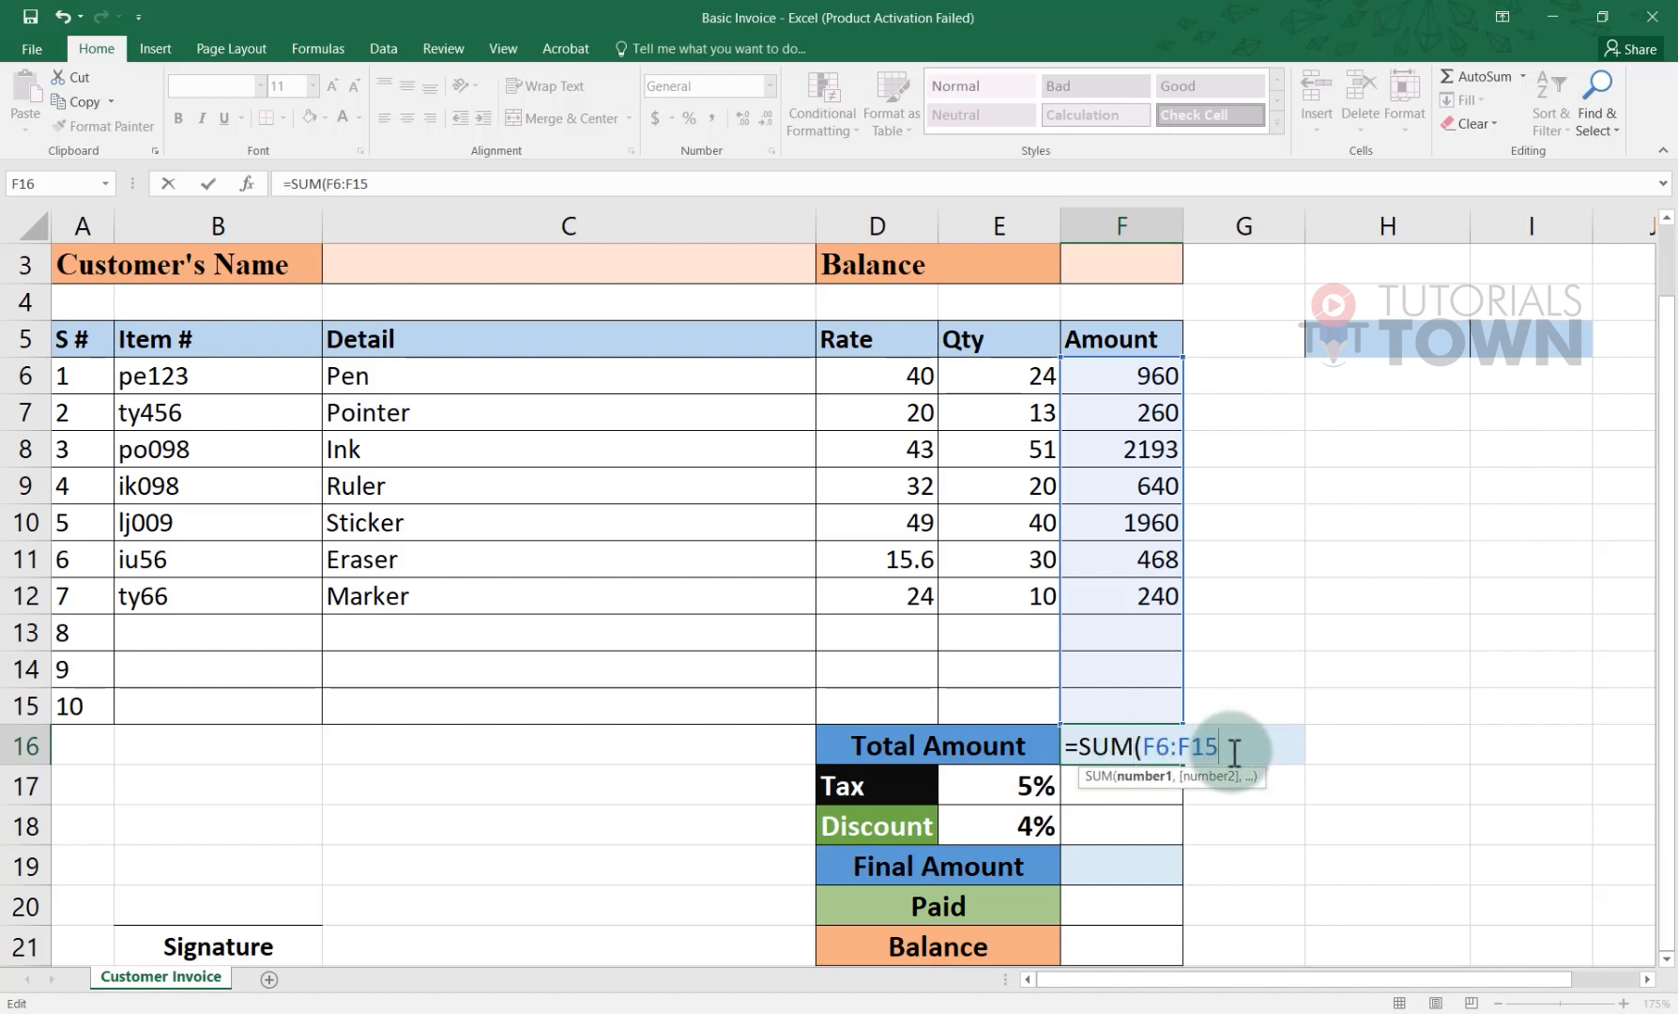
pyautogui.write(')')
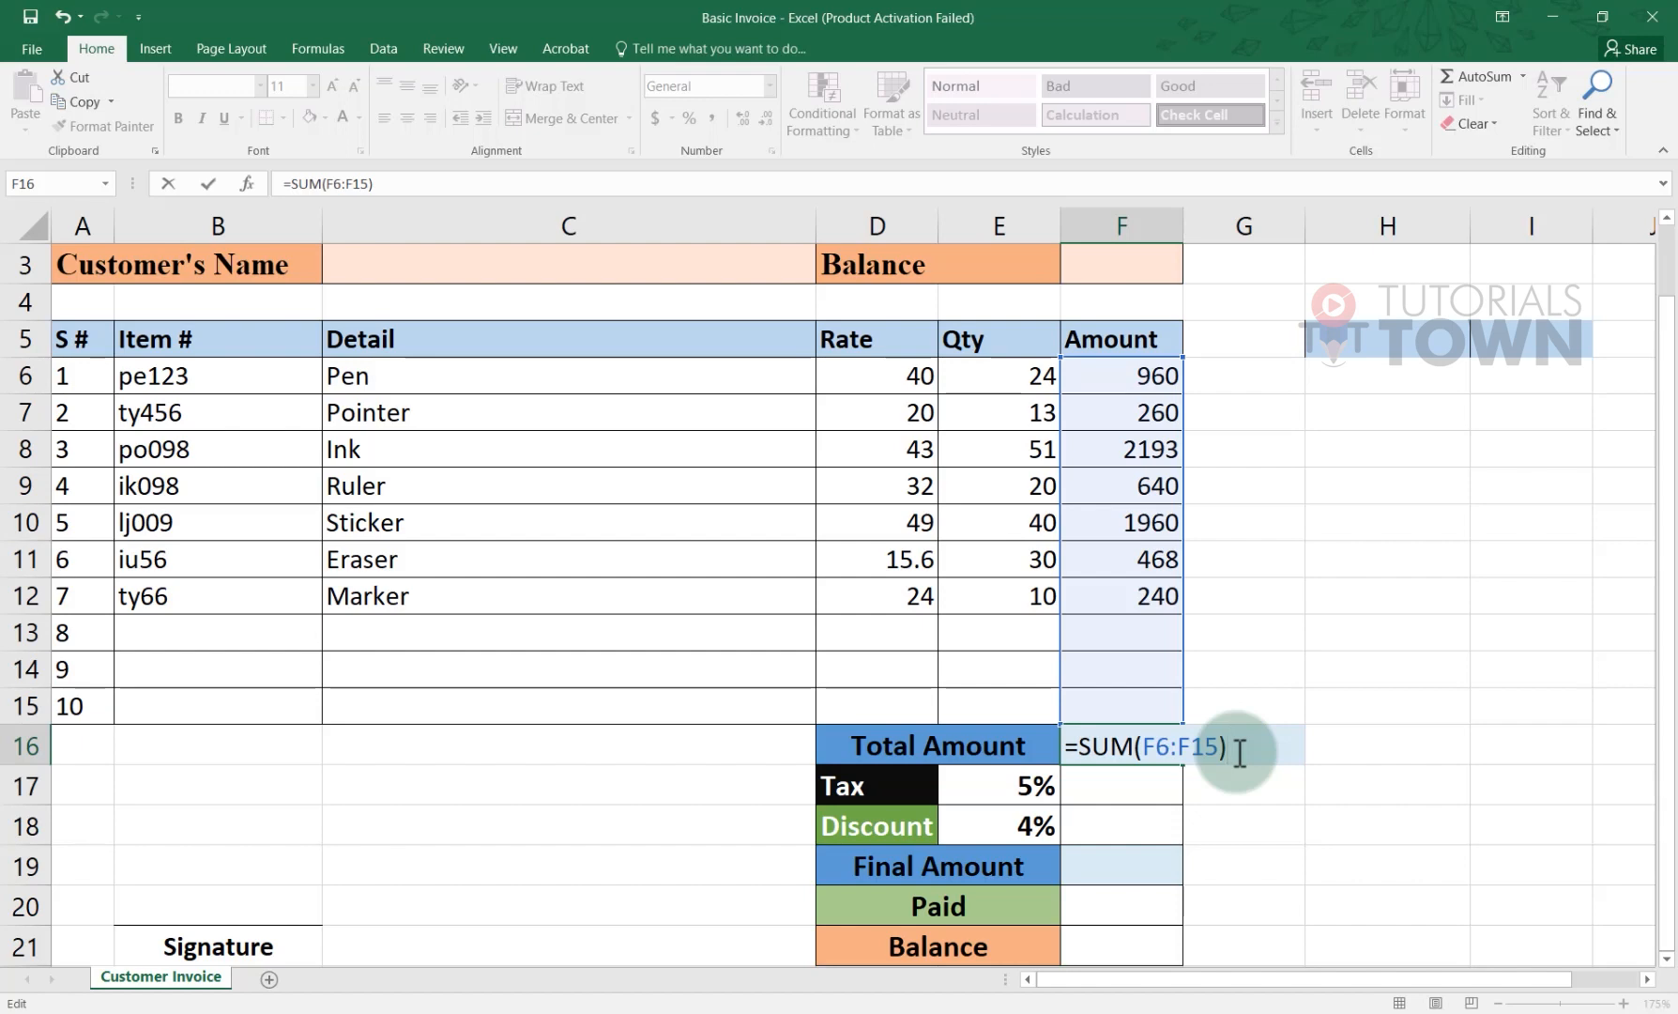
pyautogui.press('Return')
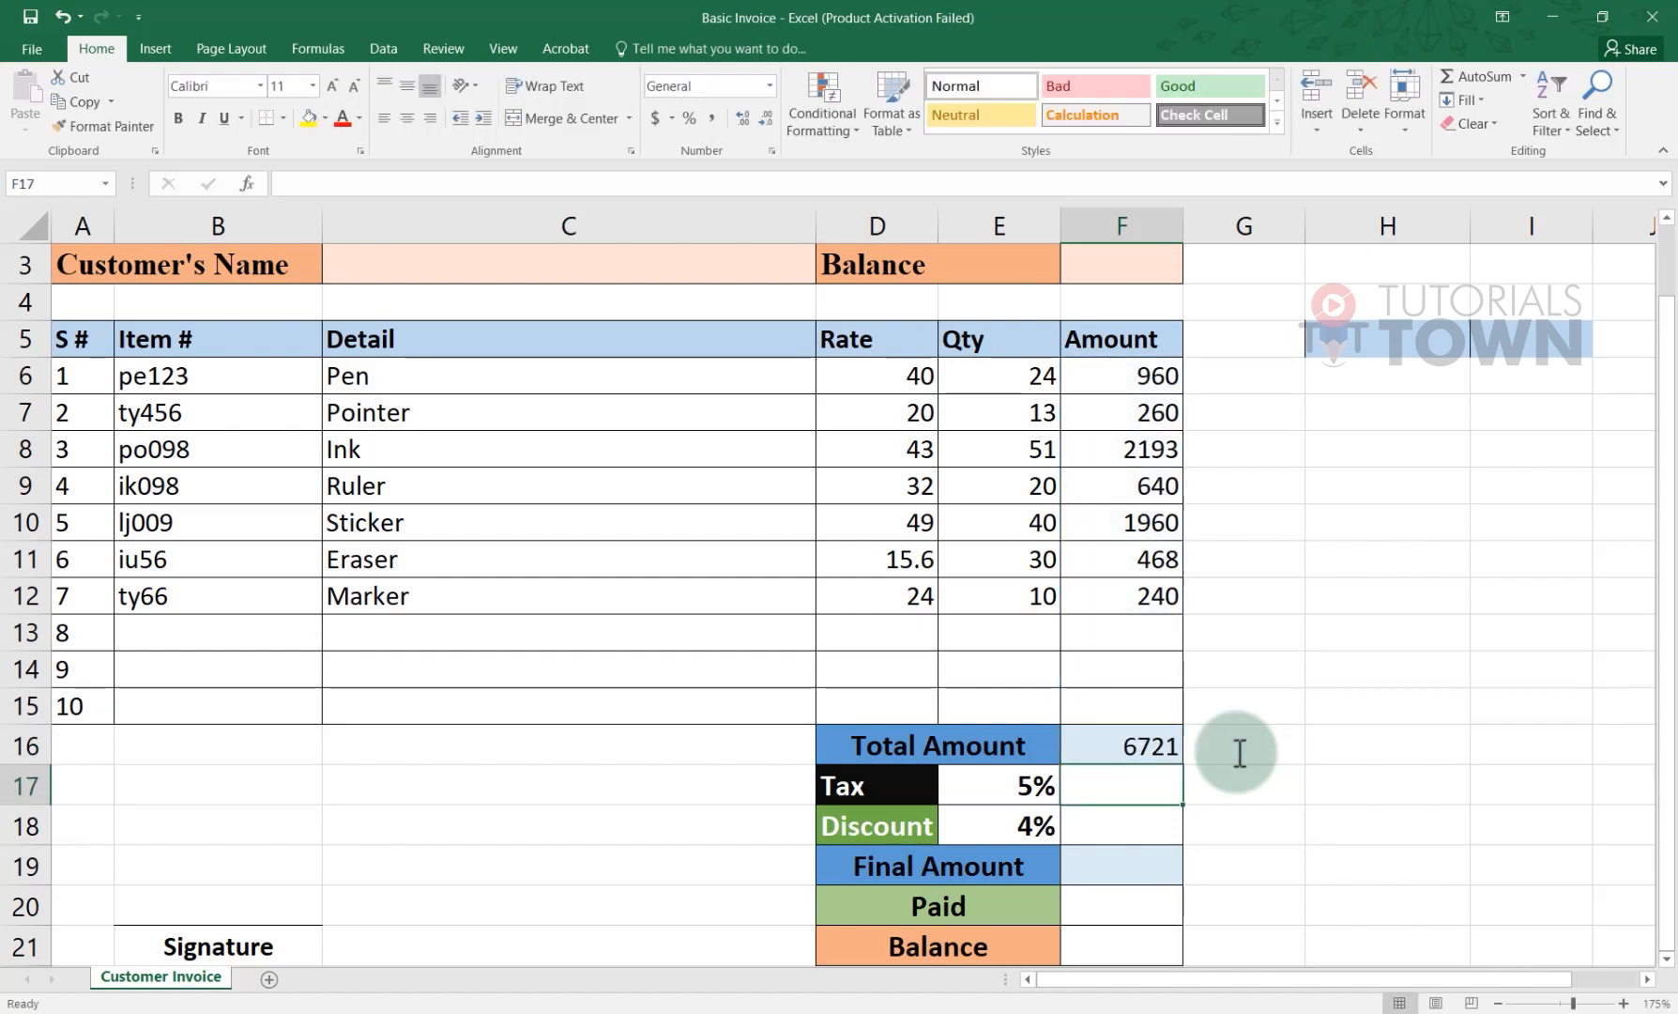
pyautogui.click(1138, 749)
# Step: Set the Marker quantity in E12 to 5 and check the Total Amount cell F16
pyautogui.scroll(1, 1166, 804)
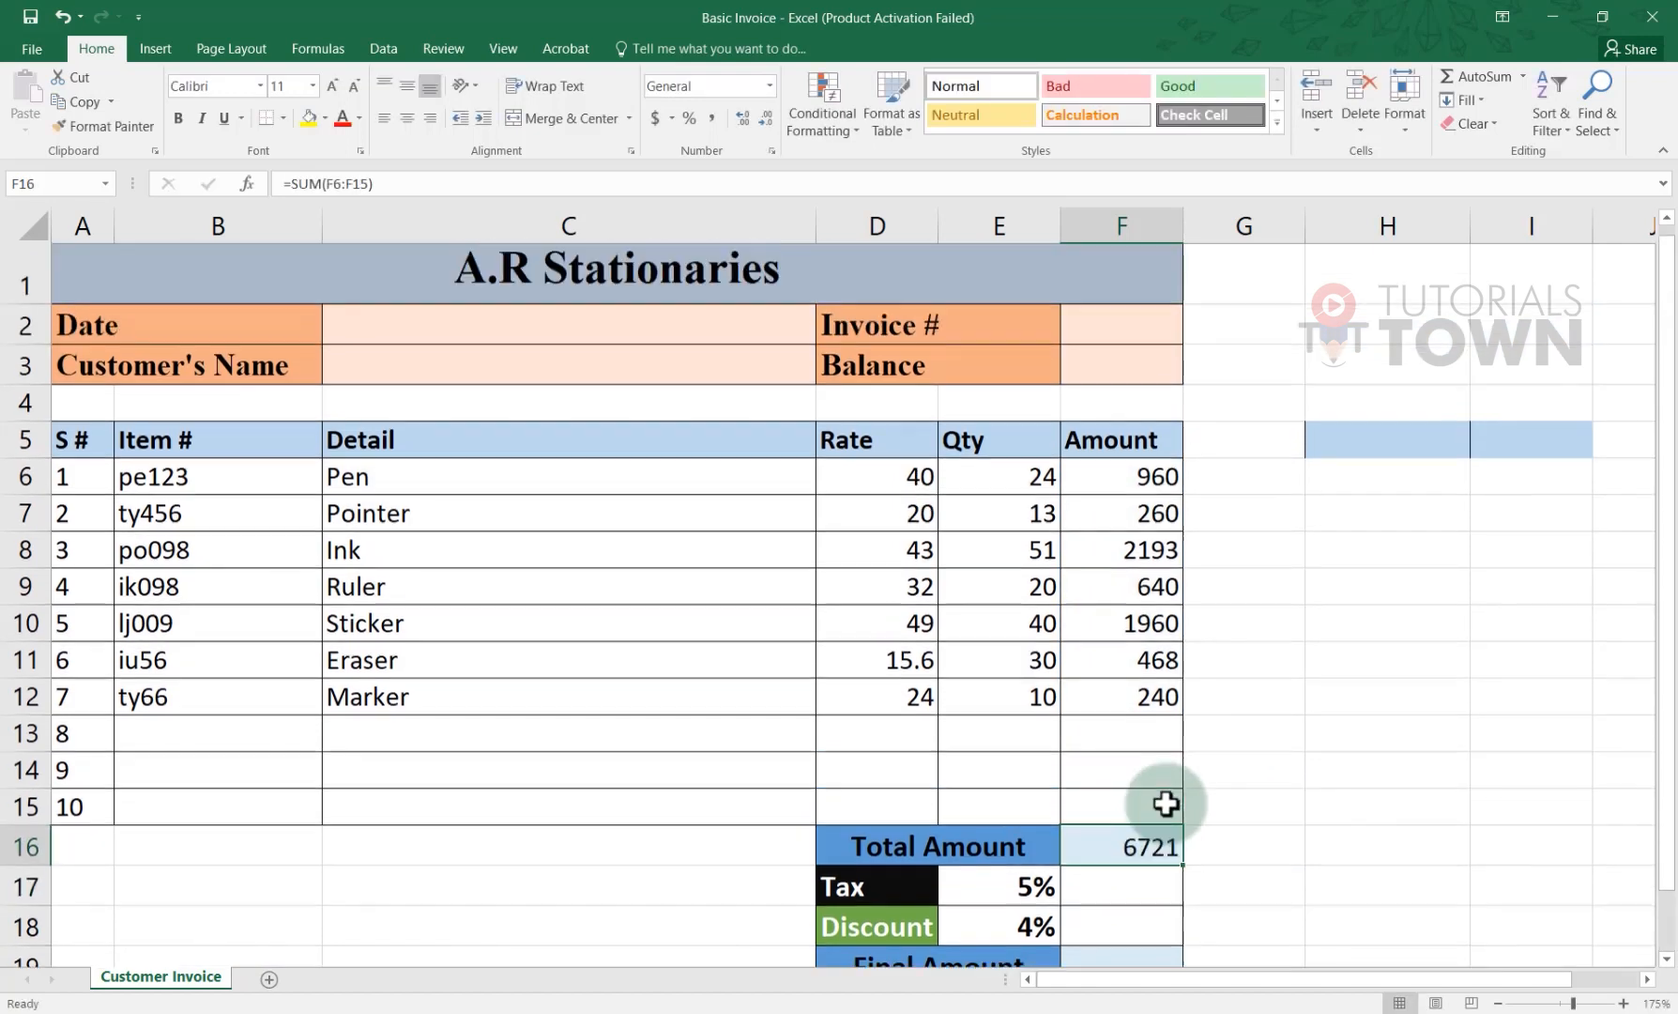
pyautogui.click(985, 715)
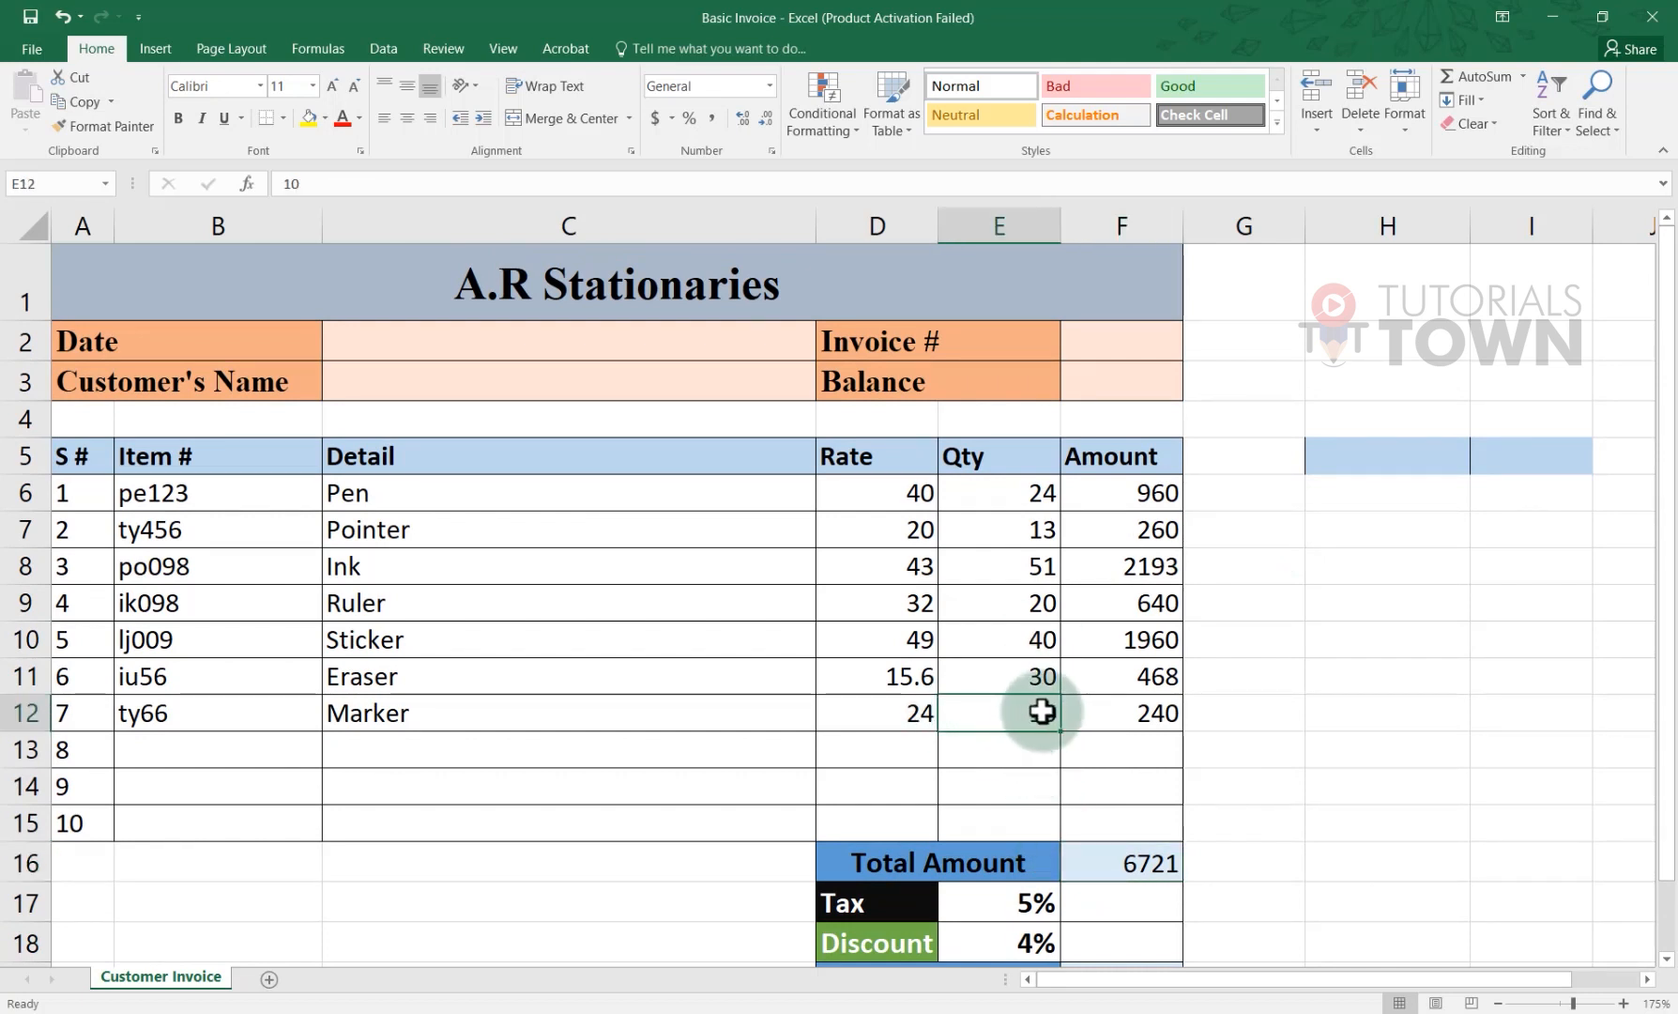
pyautogui.write('5')
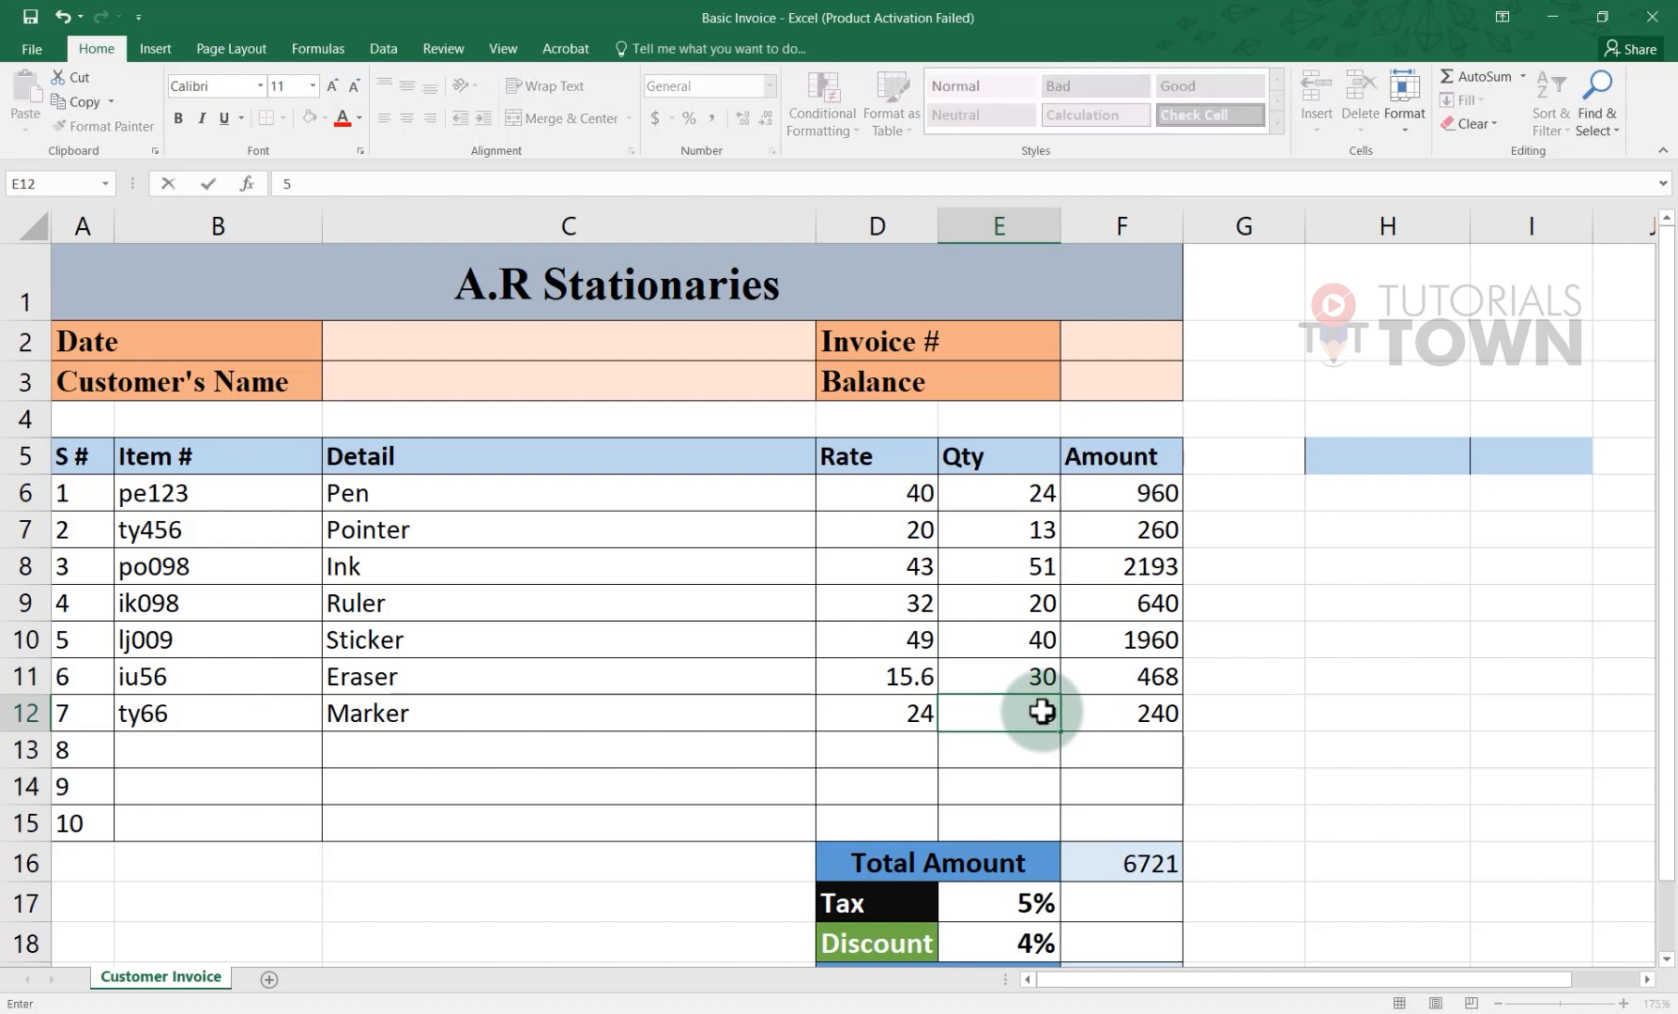
pyautogui.press('Return')
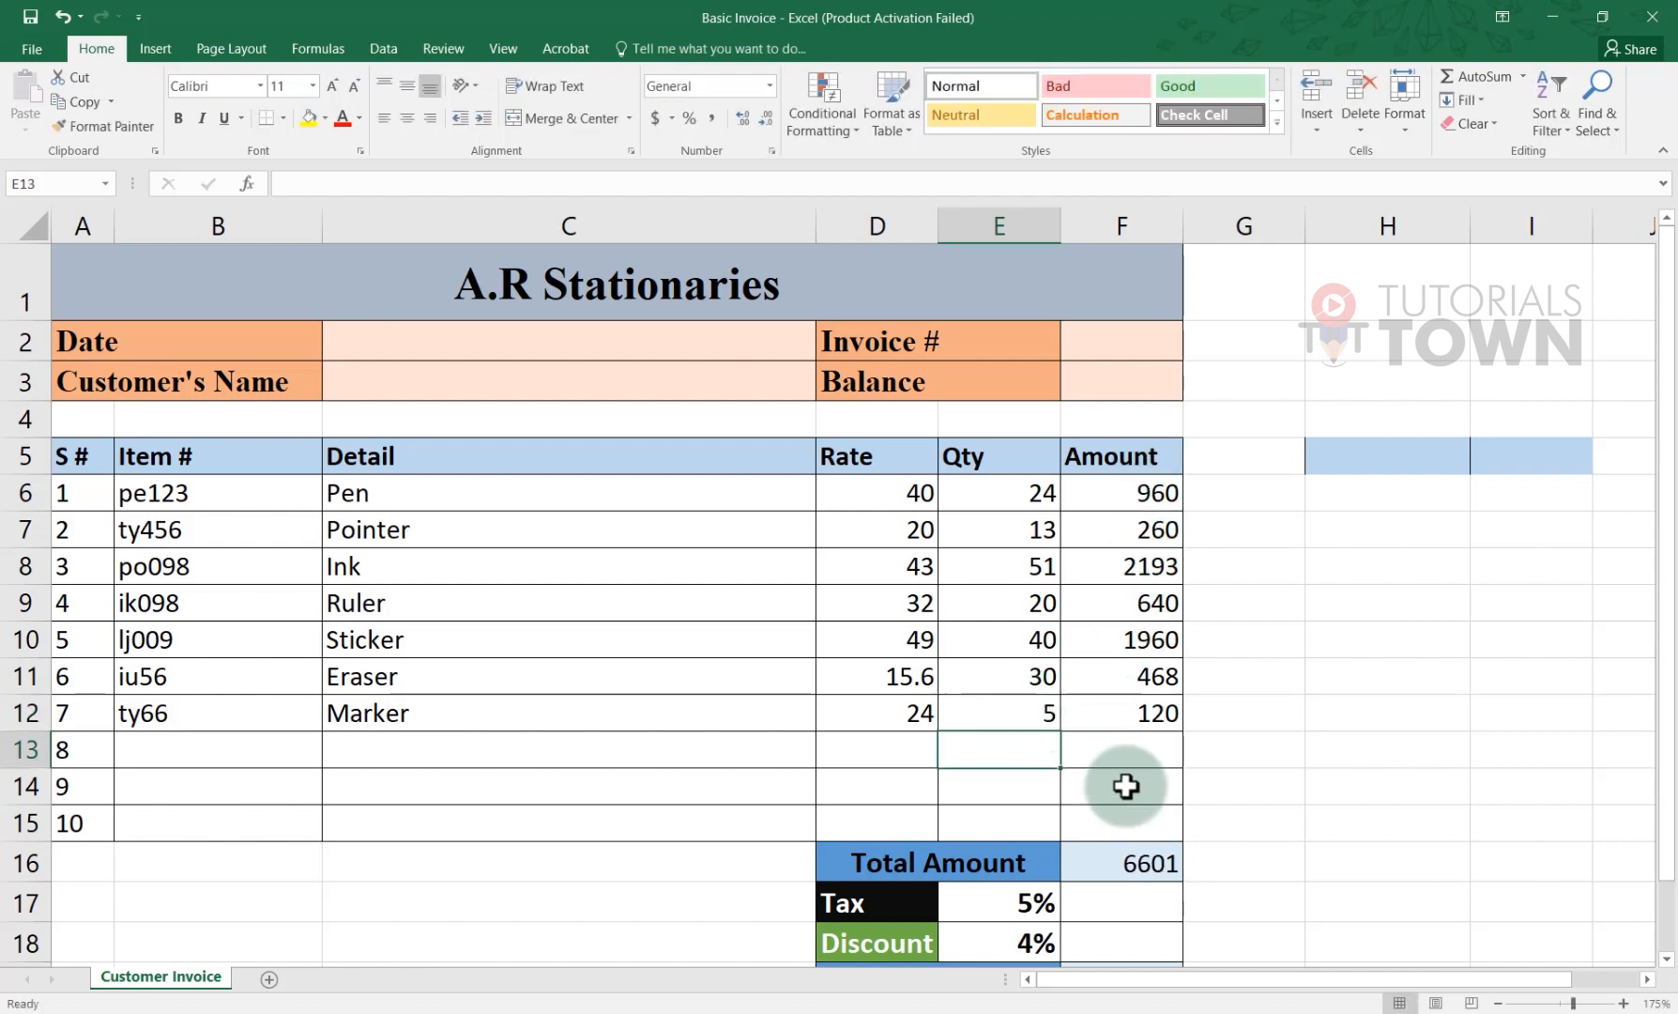
pyautogui.click(1140, 856)
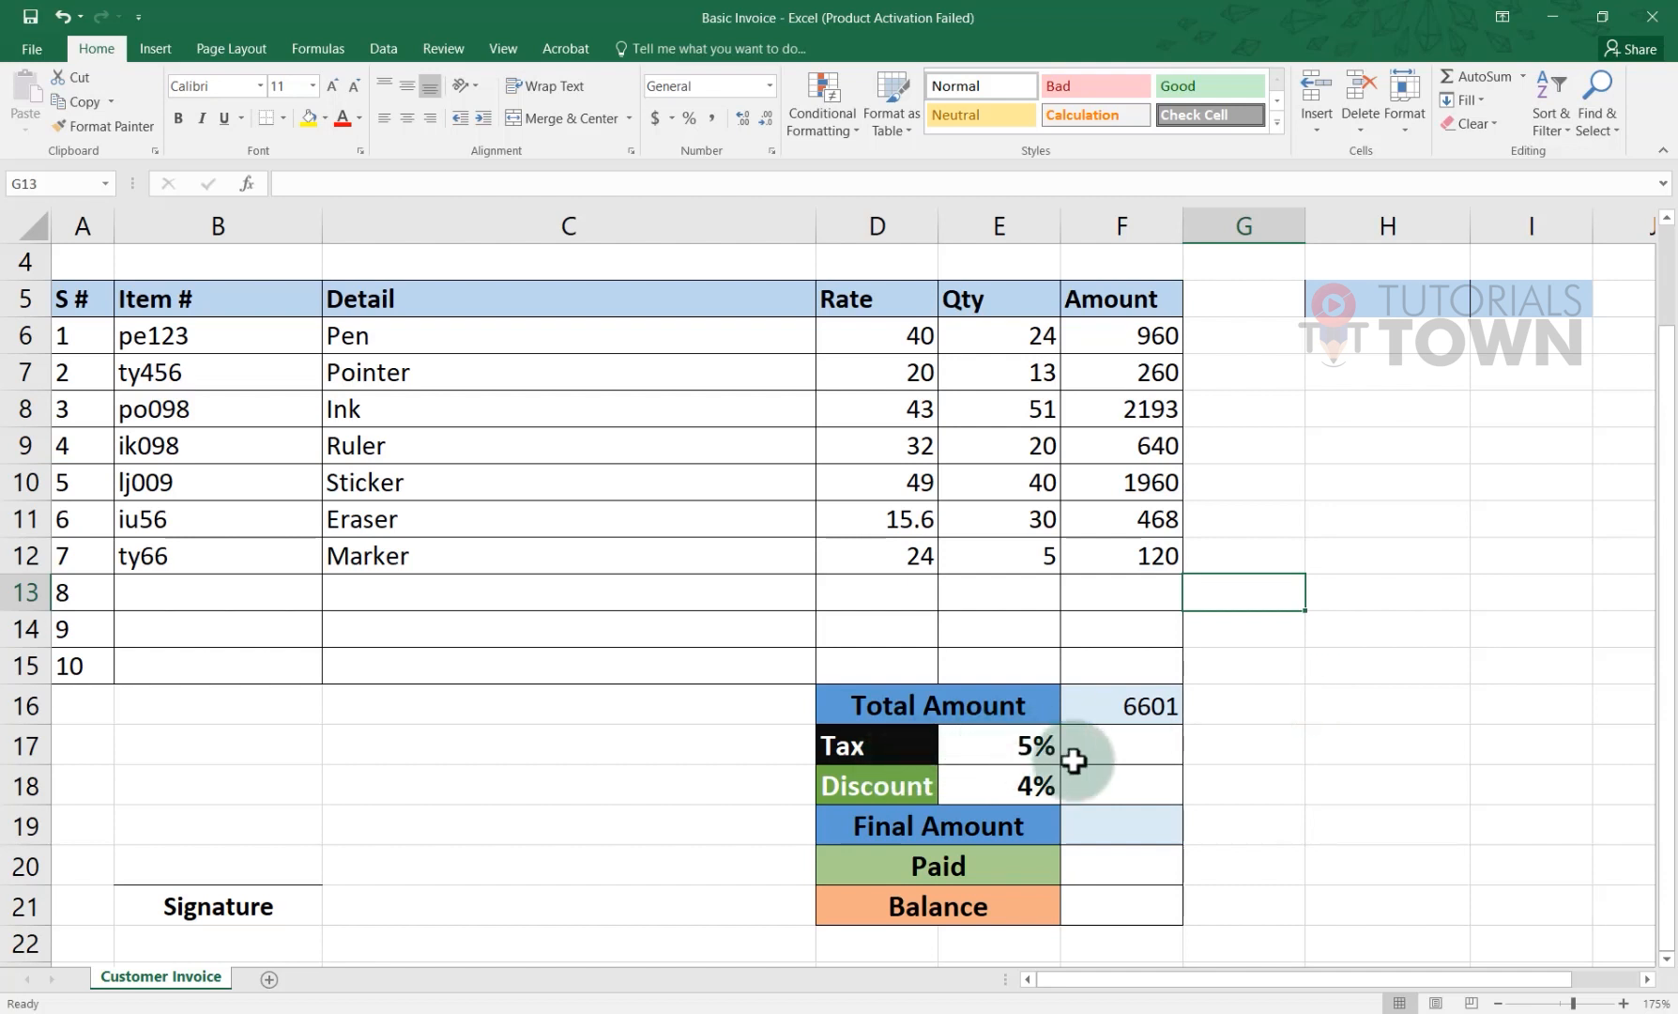
# Step: Start the Tax formula in F17 with a reference to the Total Amount cell, =F16
pyautogui.click(1117, 742)
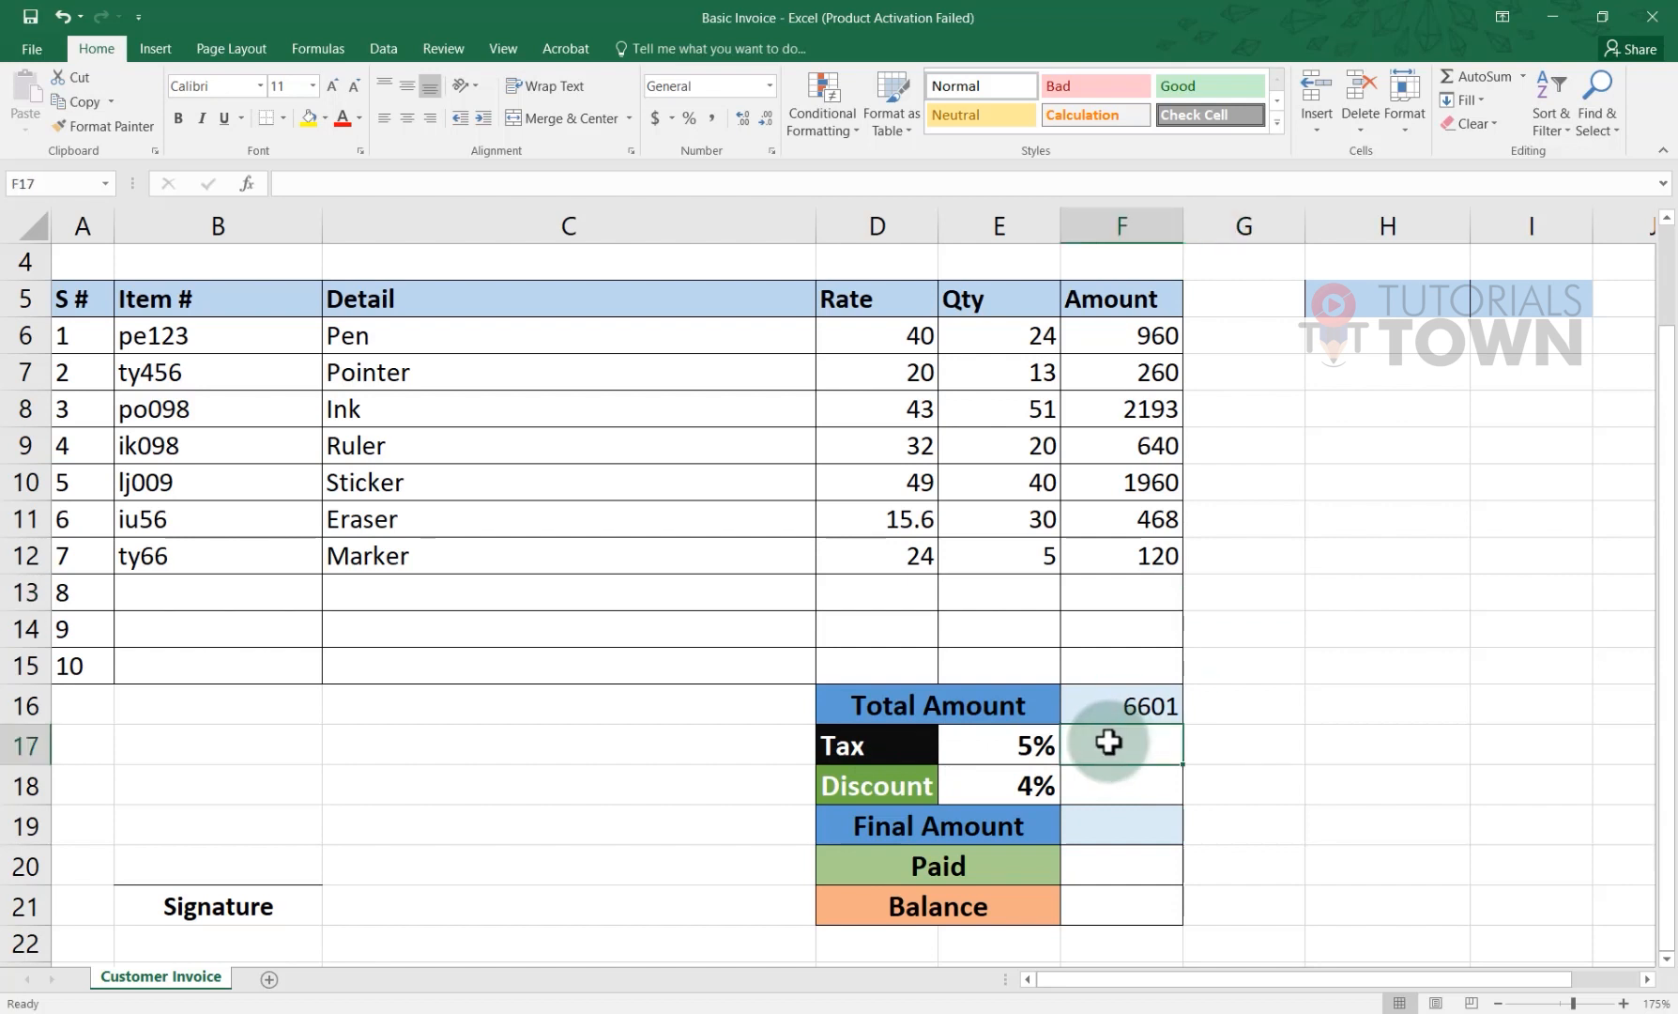
pyautogui.write('=')
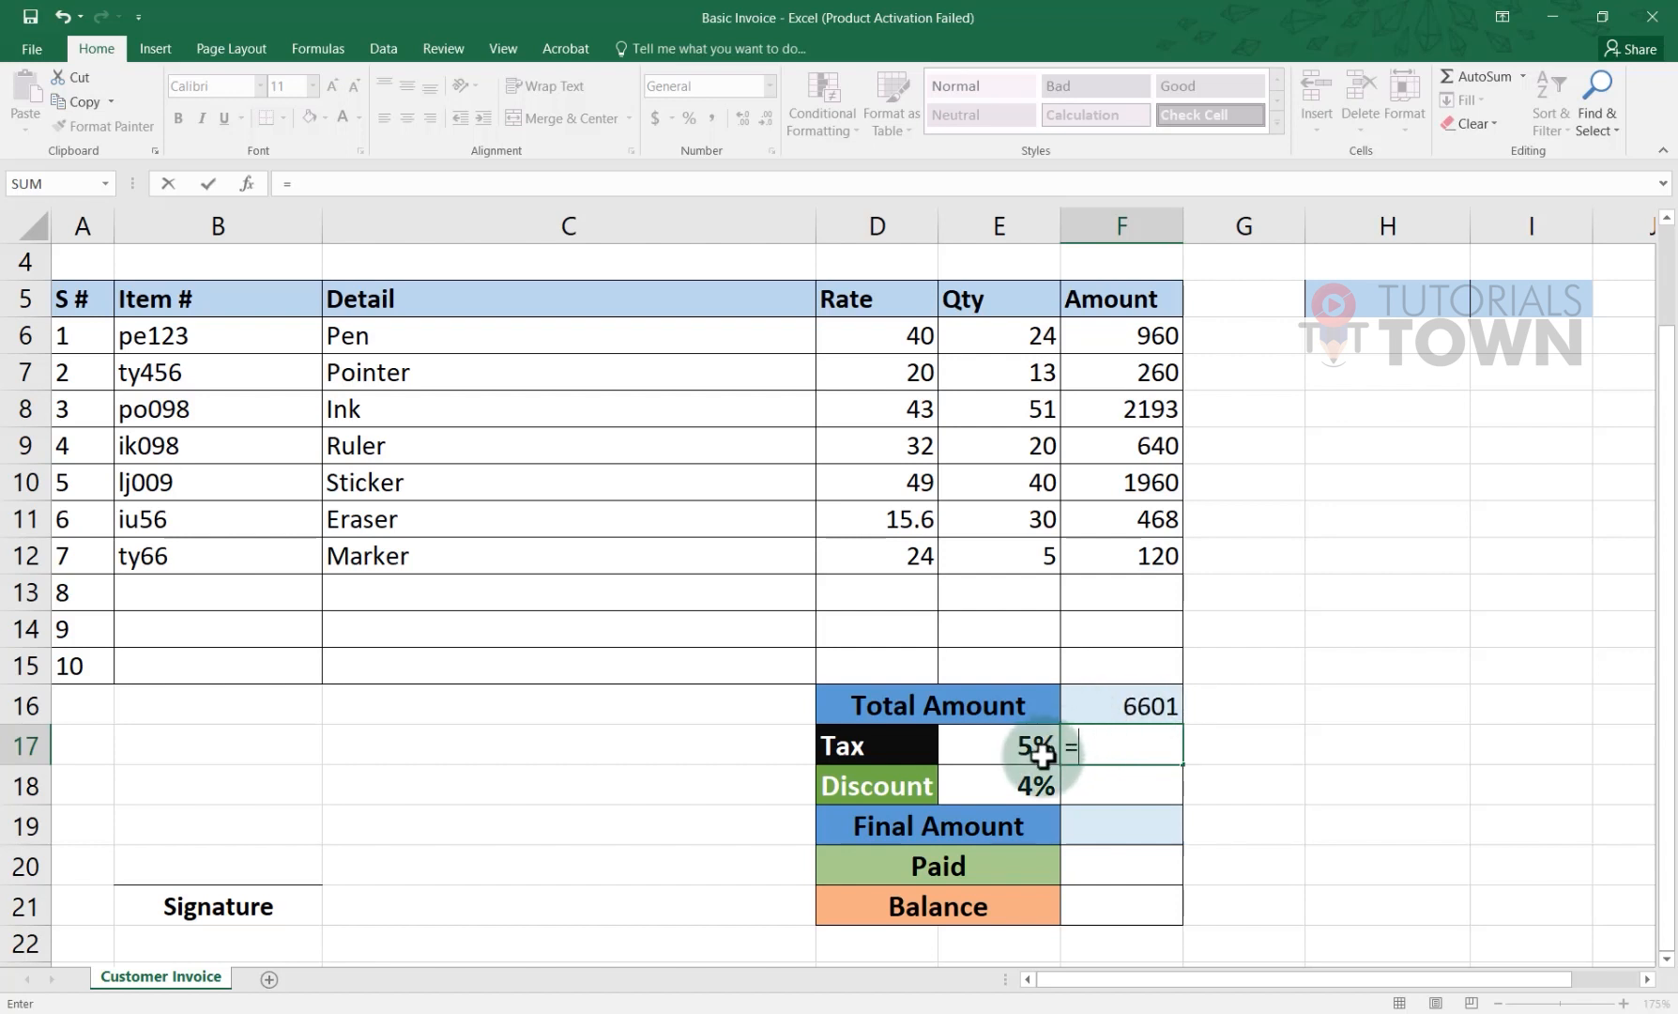
pyautogui.click(1108, 706)
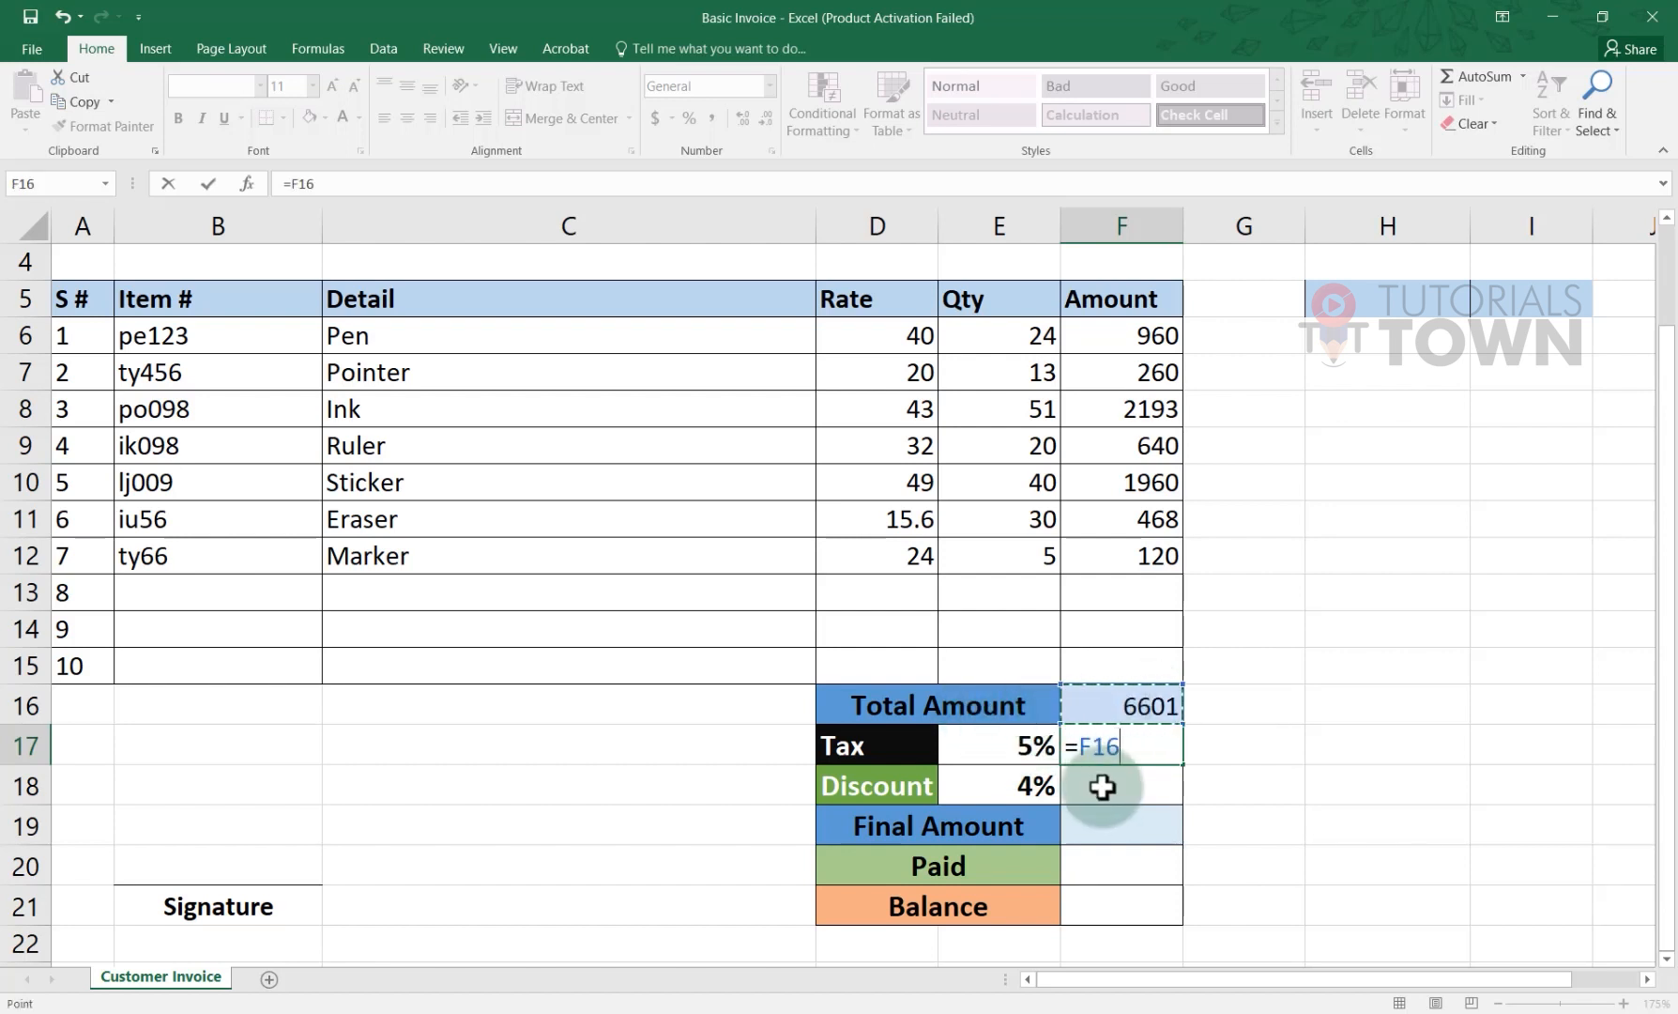
pyautogui.write('*')
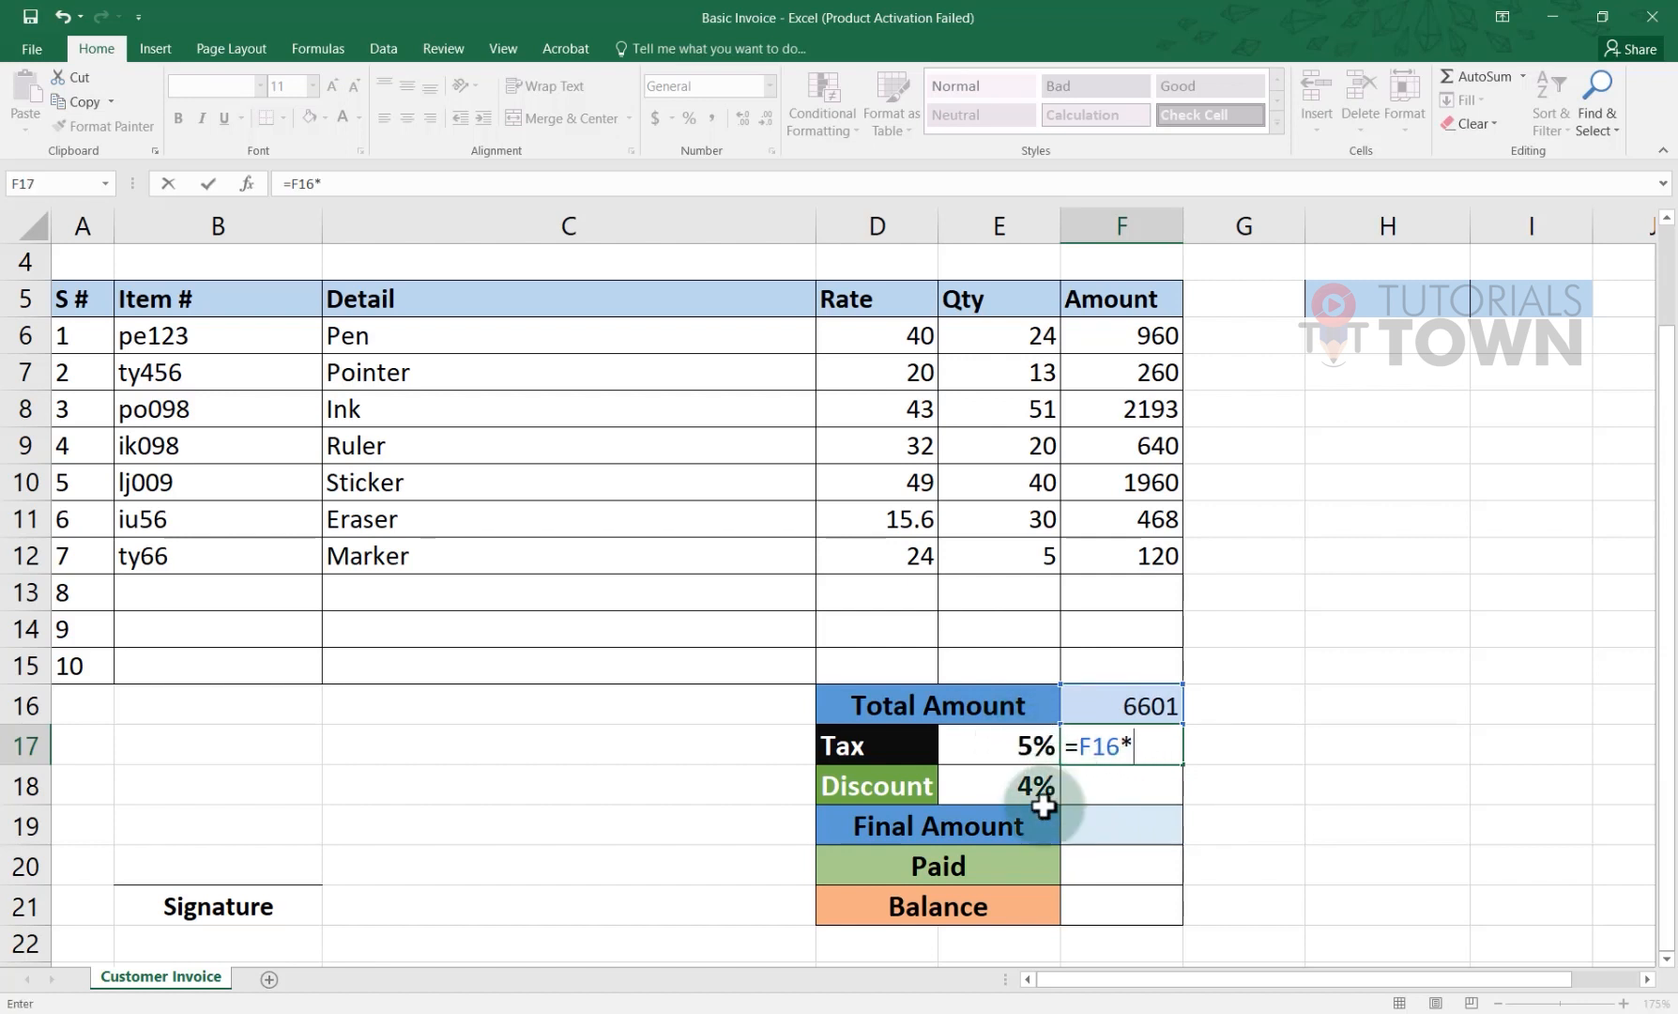
pyautogui.press('BackSpace')
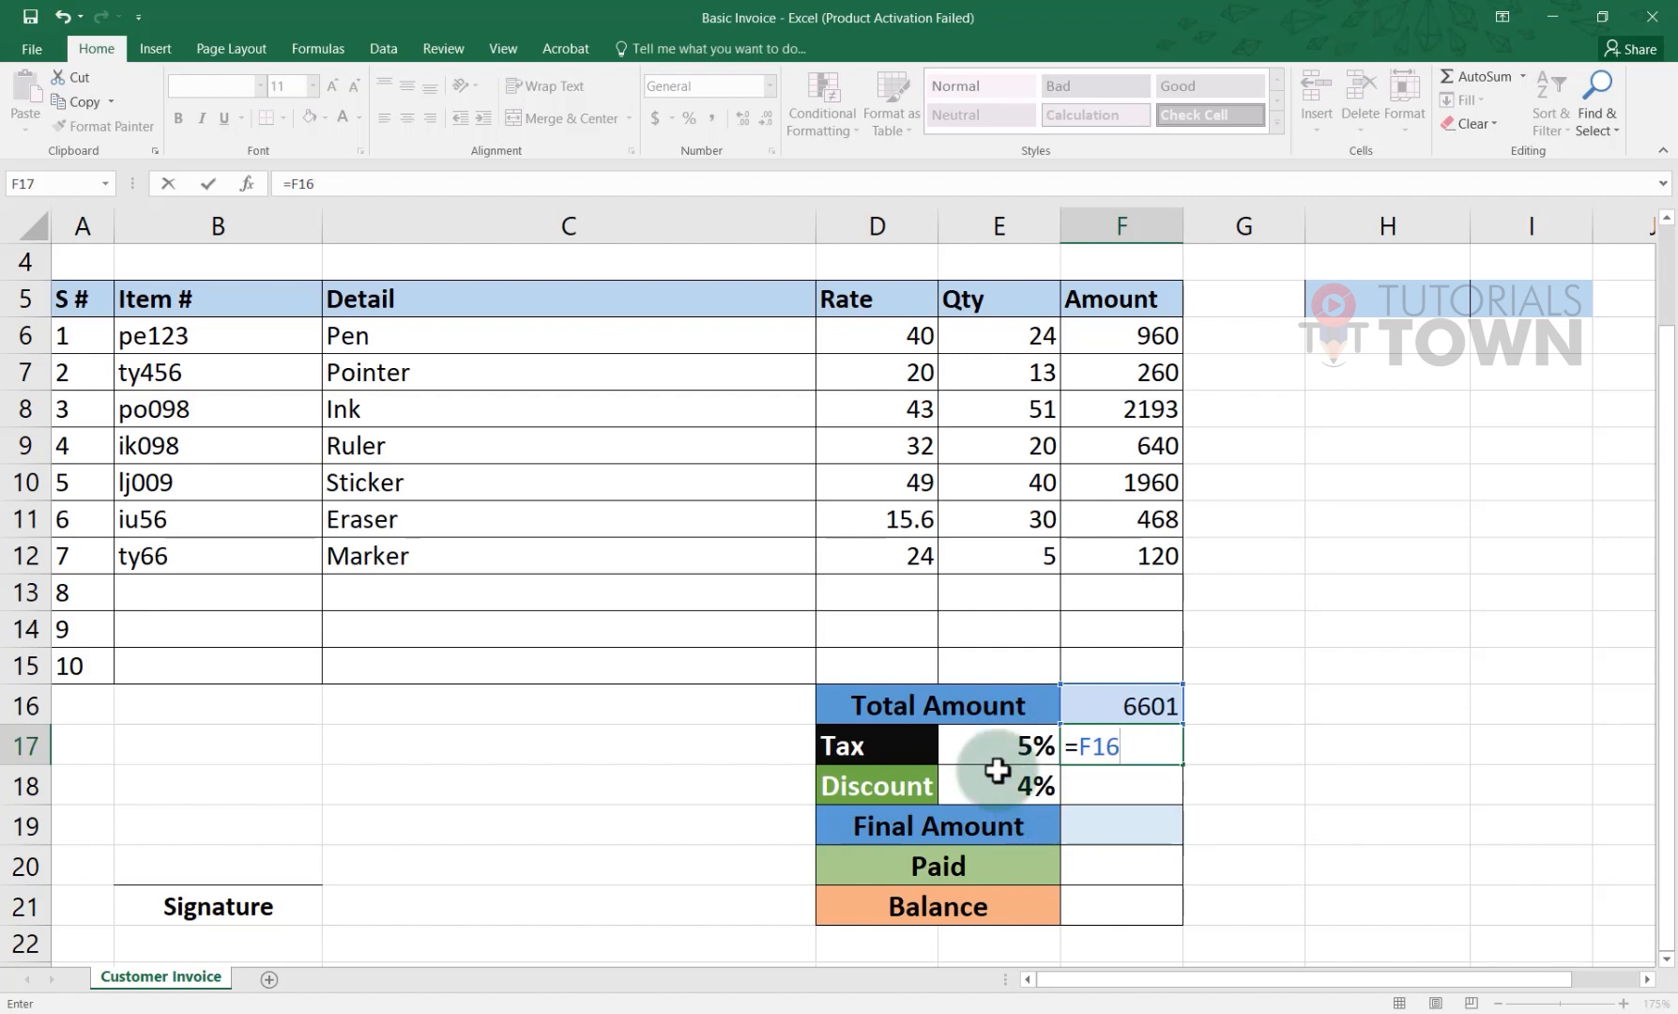
# Step: Open Notepad and write the percentage explanation 5% = 5/100 on the first line
pyautogui.press('super')
pyautogui.write('note')
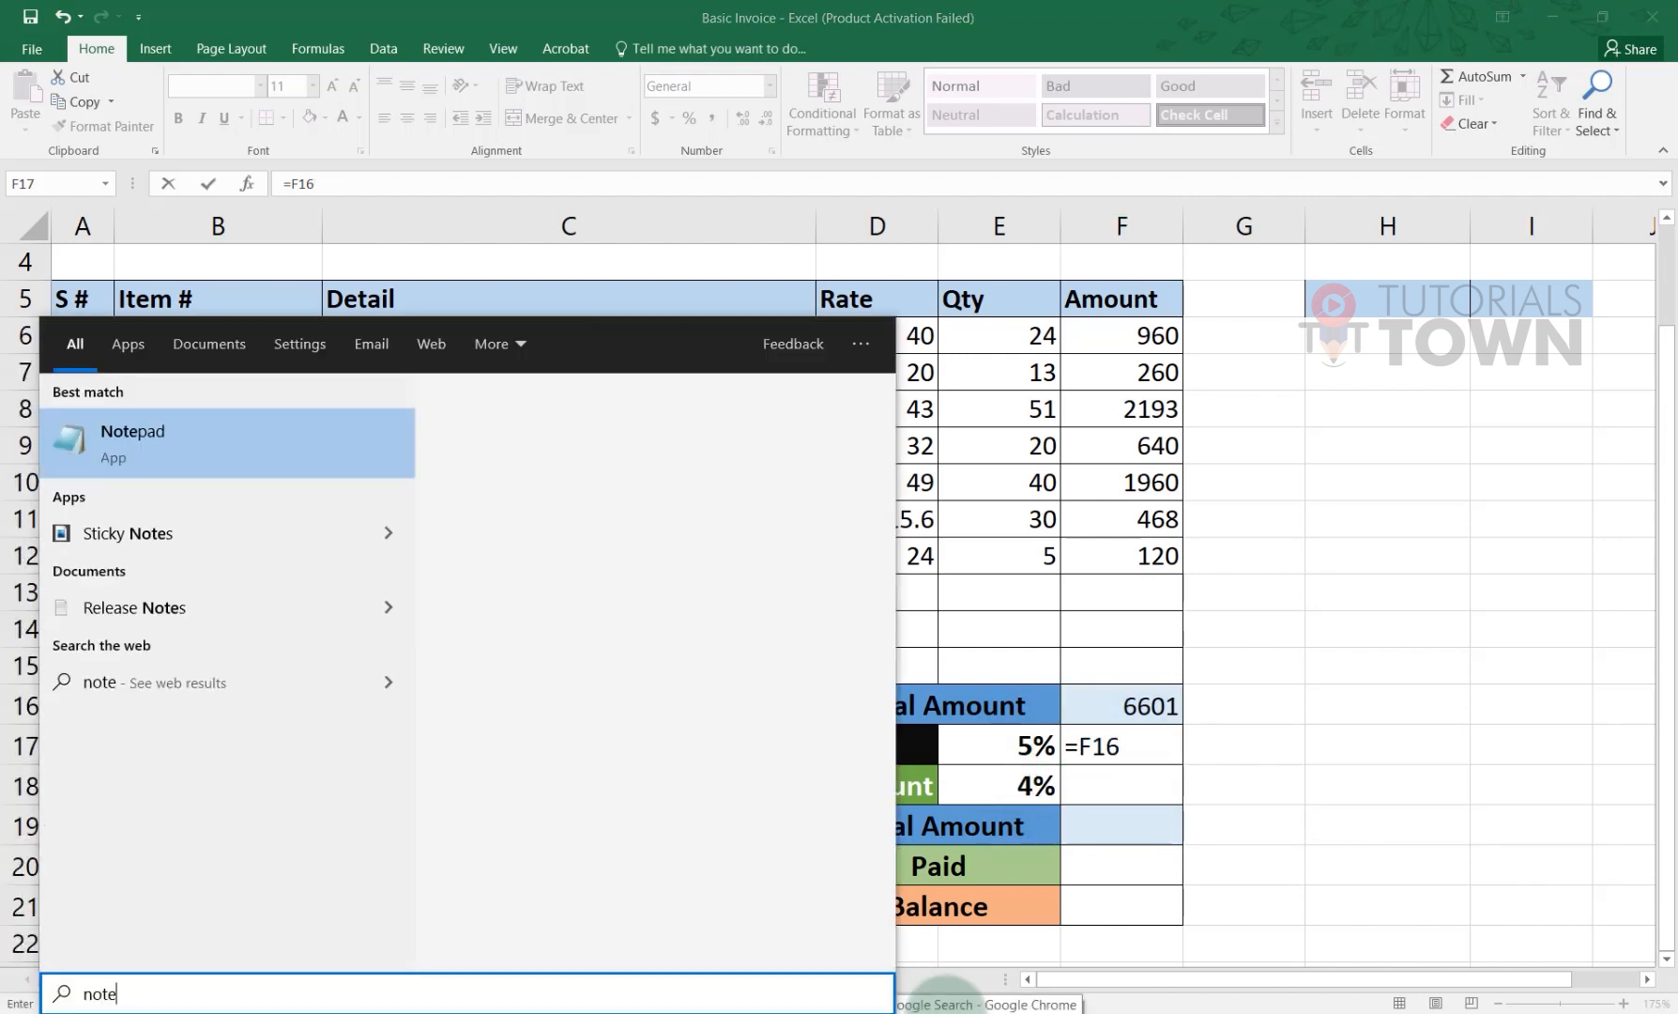
pyautogui.press('Return')
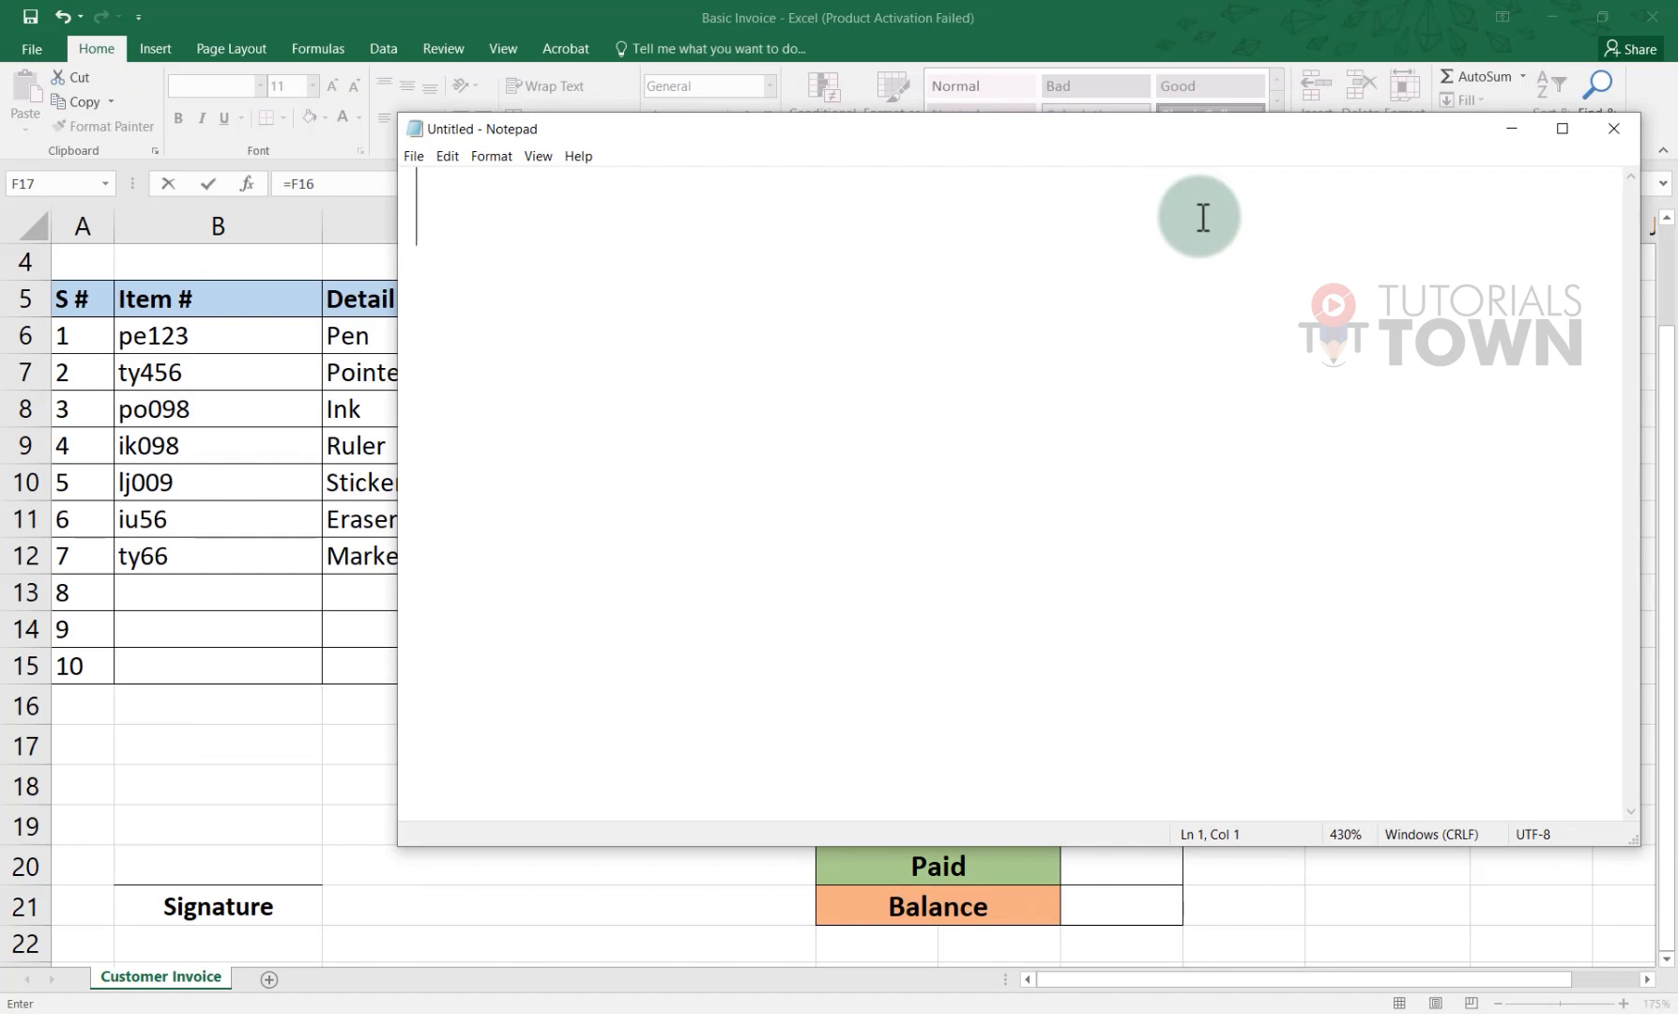
pyautogui.write('5% ')
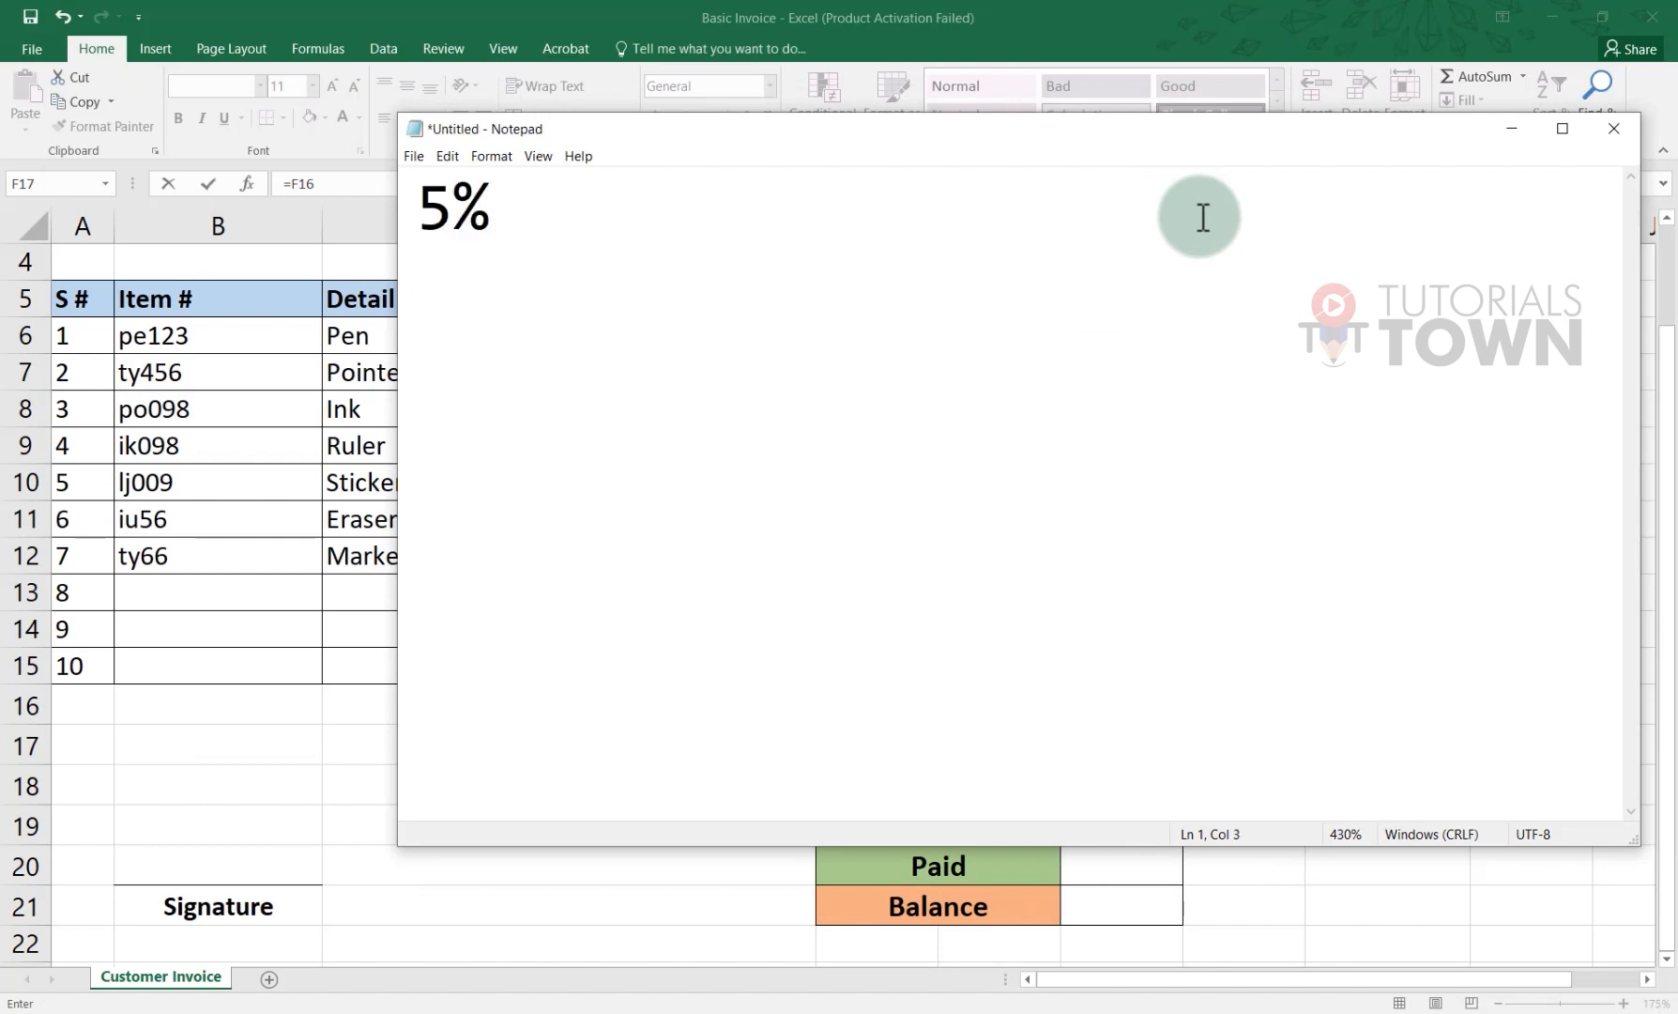
pyautogui.write('= 5/100')
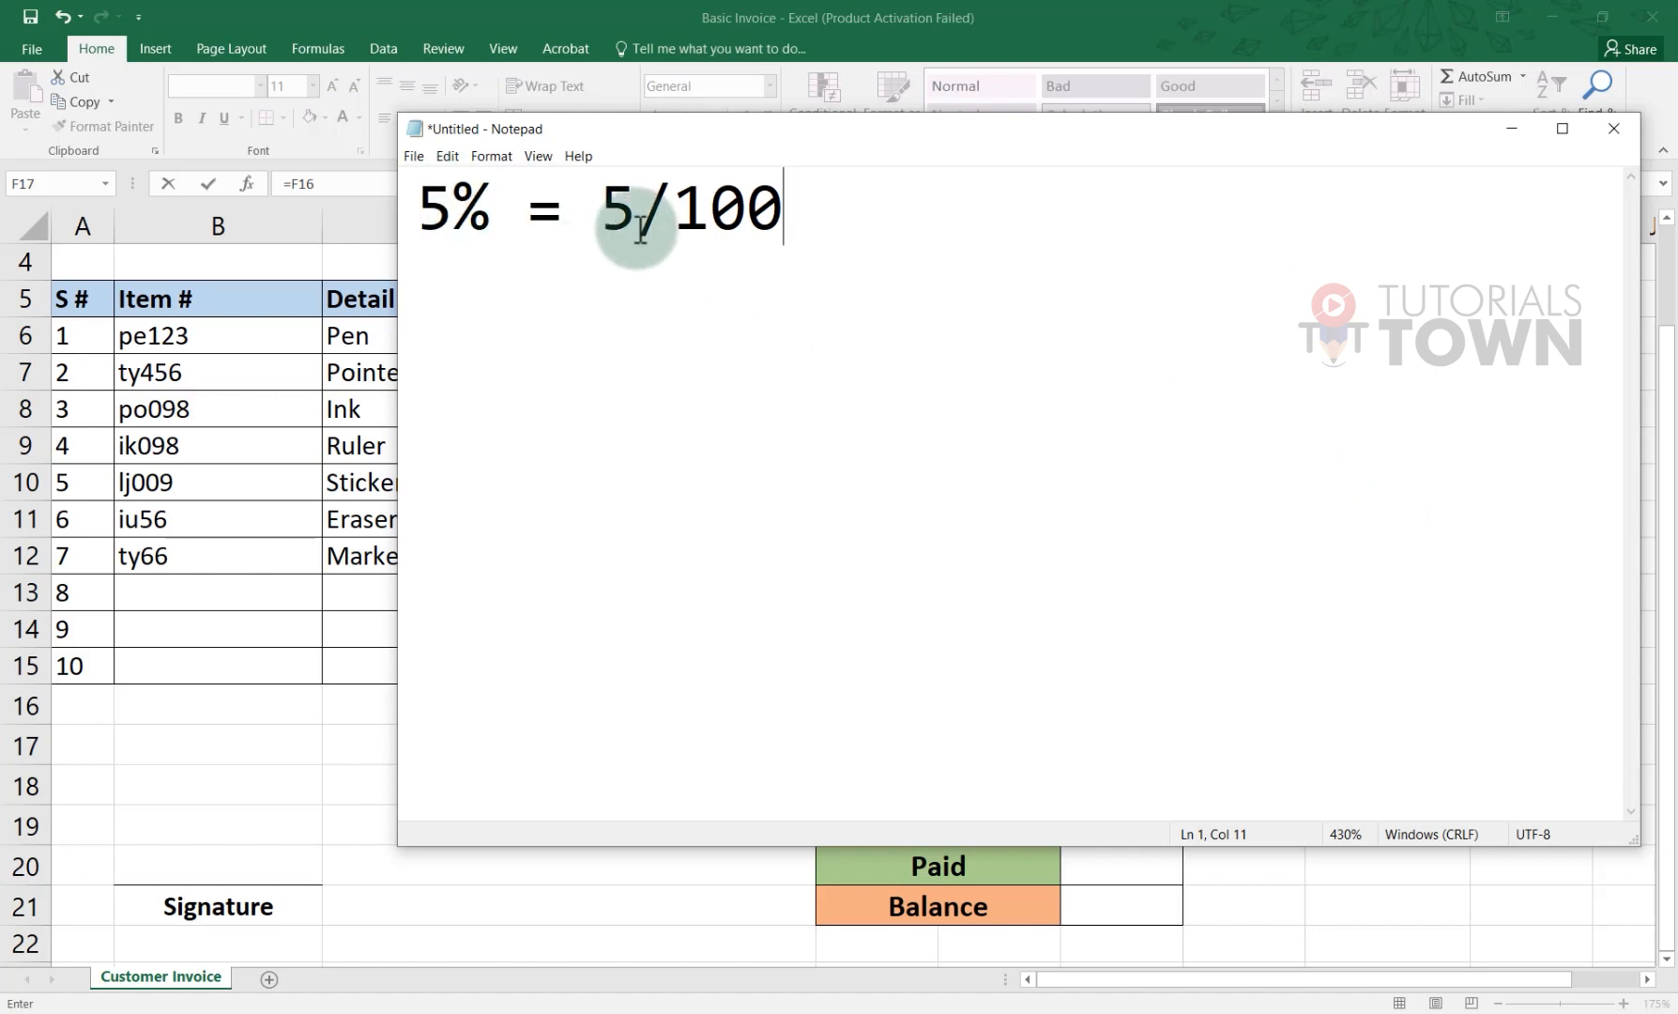
pyautogui.doubleClick(617, 211)
pyautogui.click(911, 205)
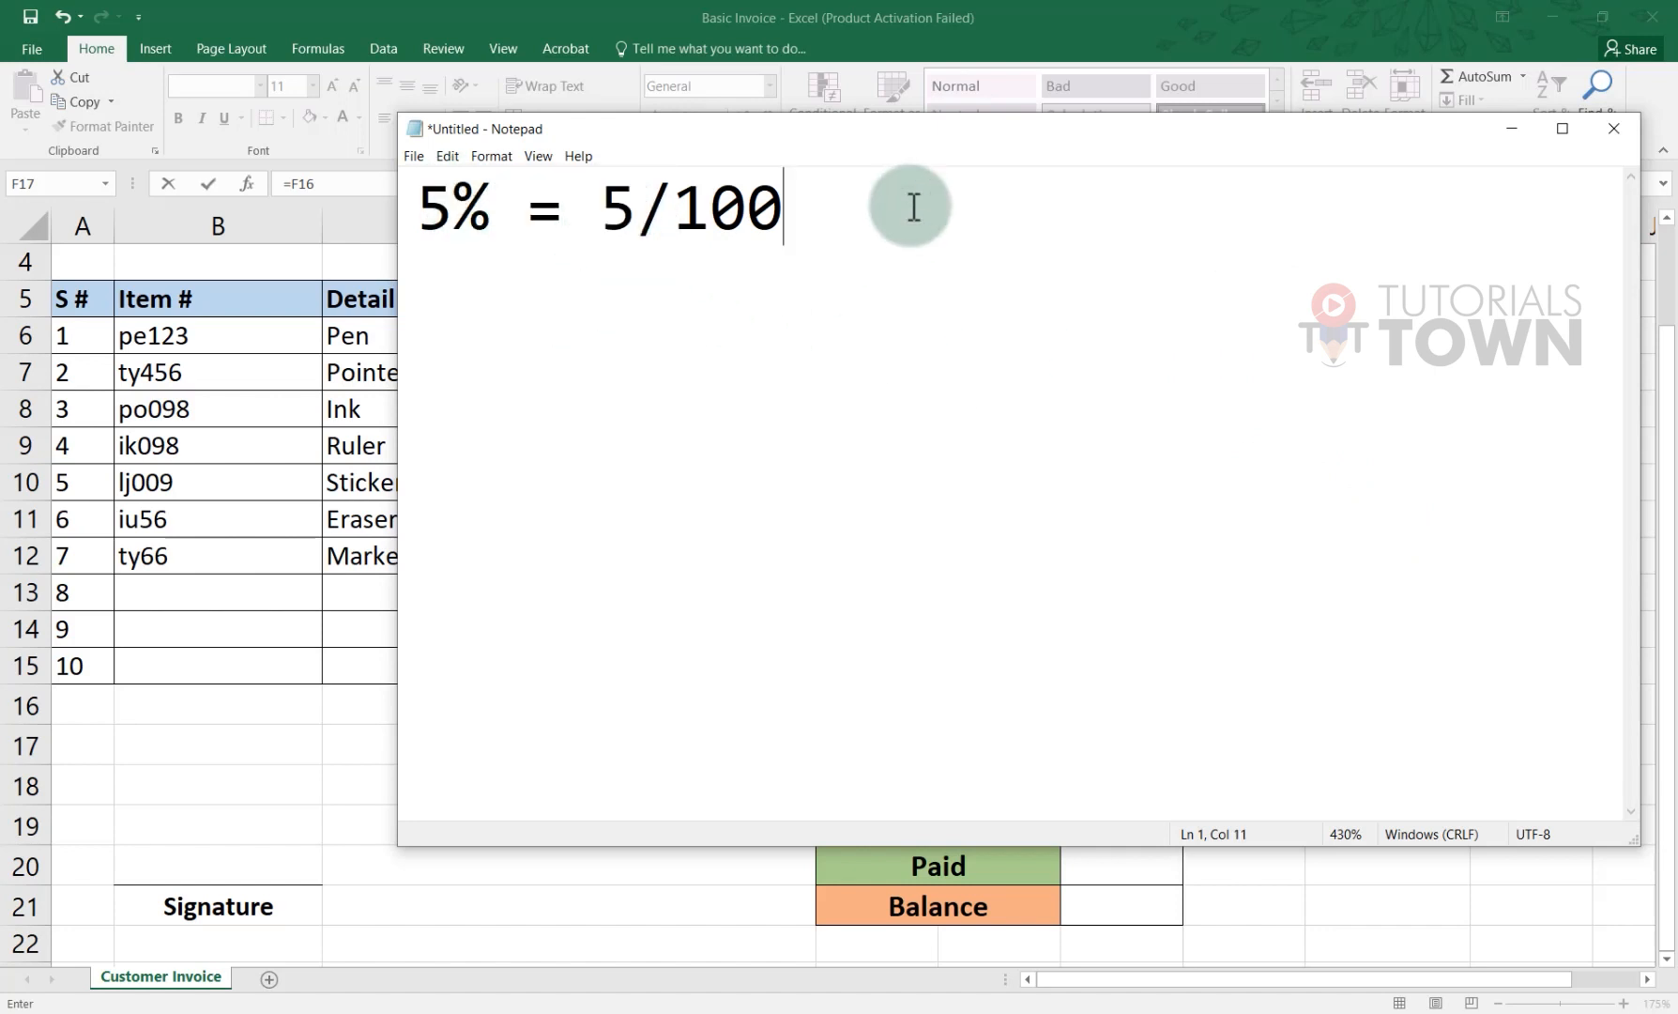
# Step: Add a second line reading % = /100 to the note and minimize Notepad to return to Excel
pyautogui.press('Return')
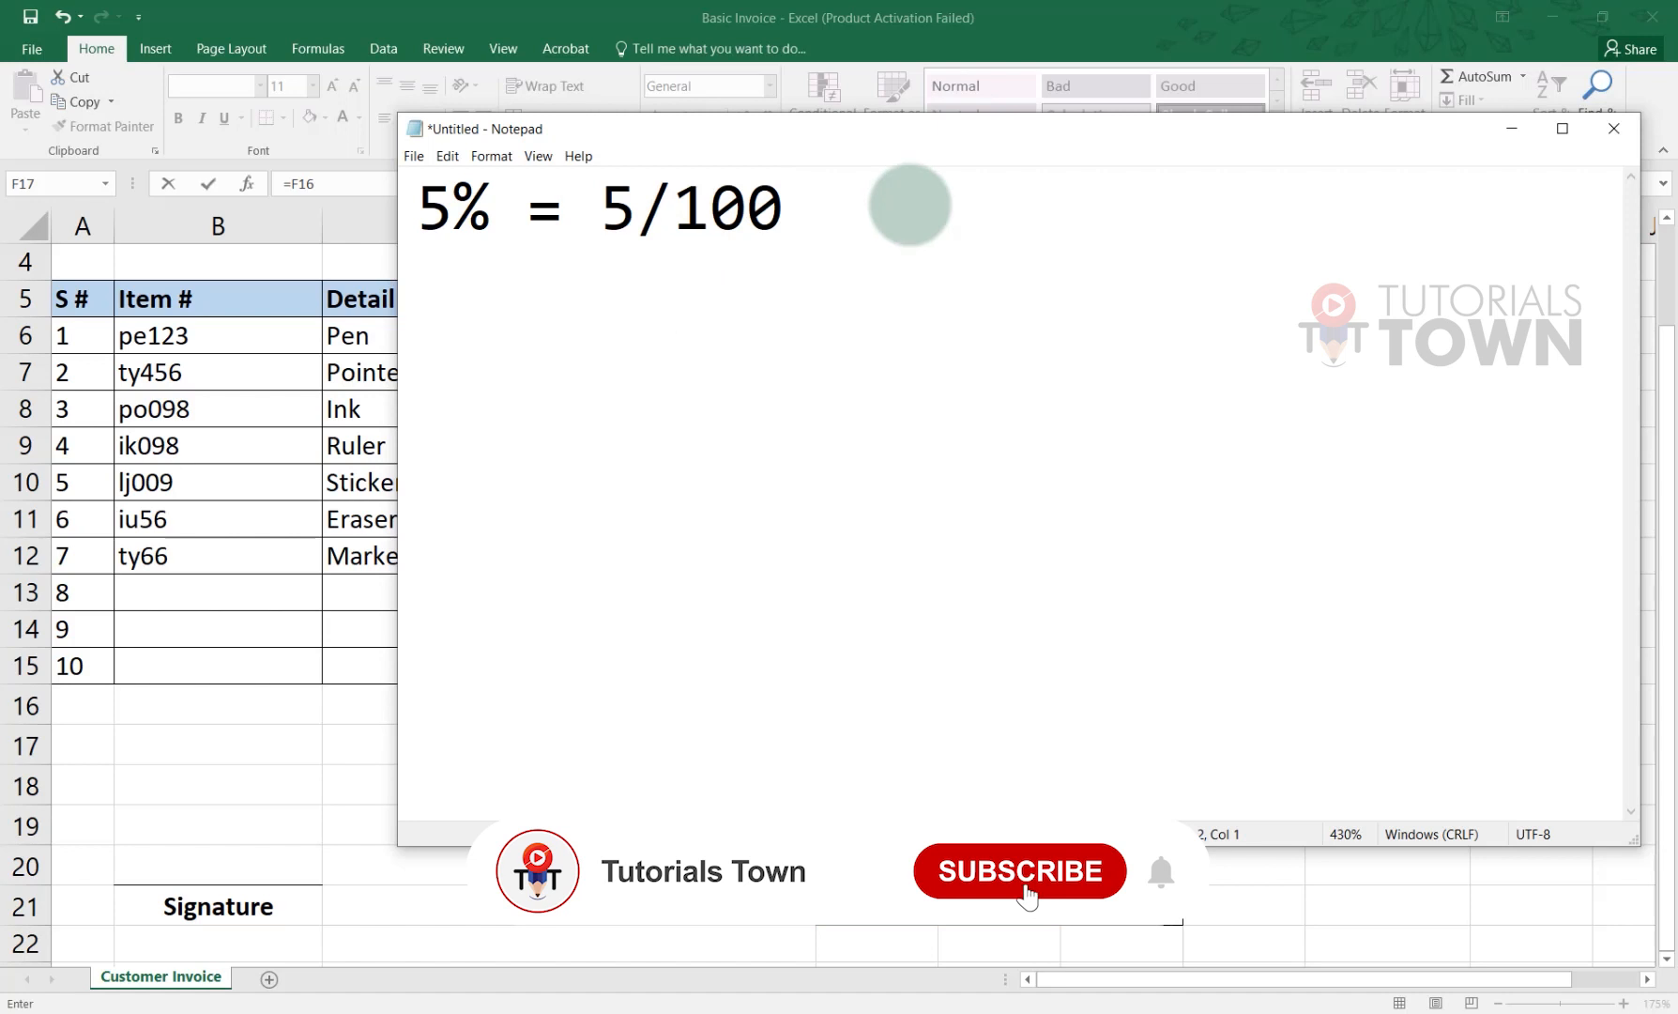
pyautogui.write('% = ')
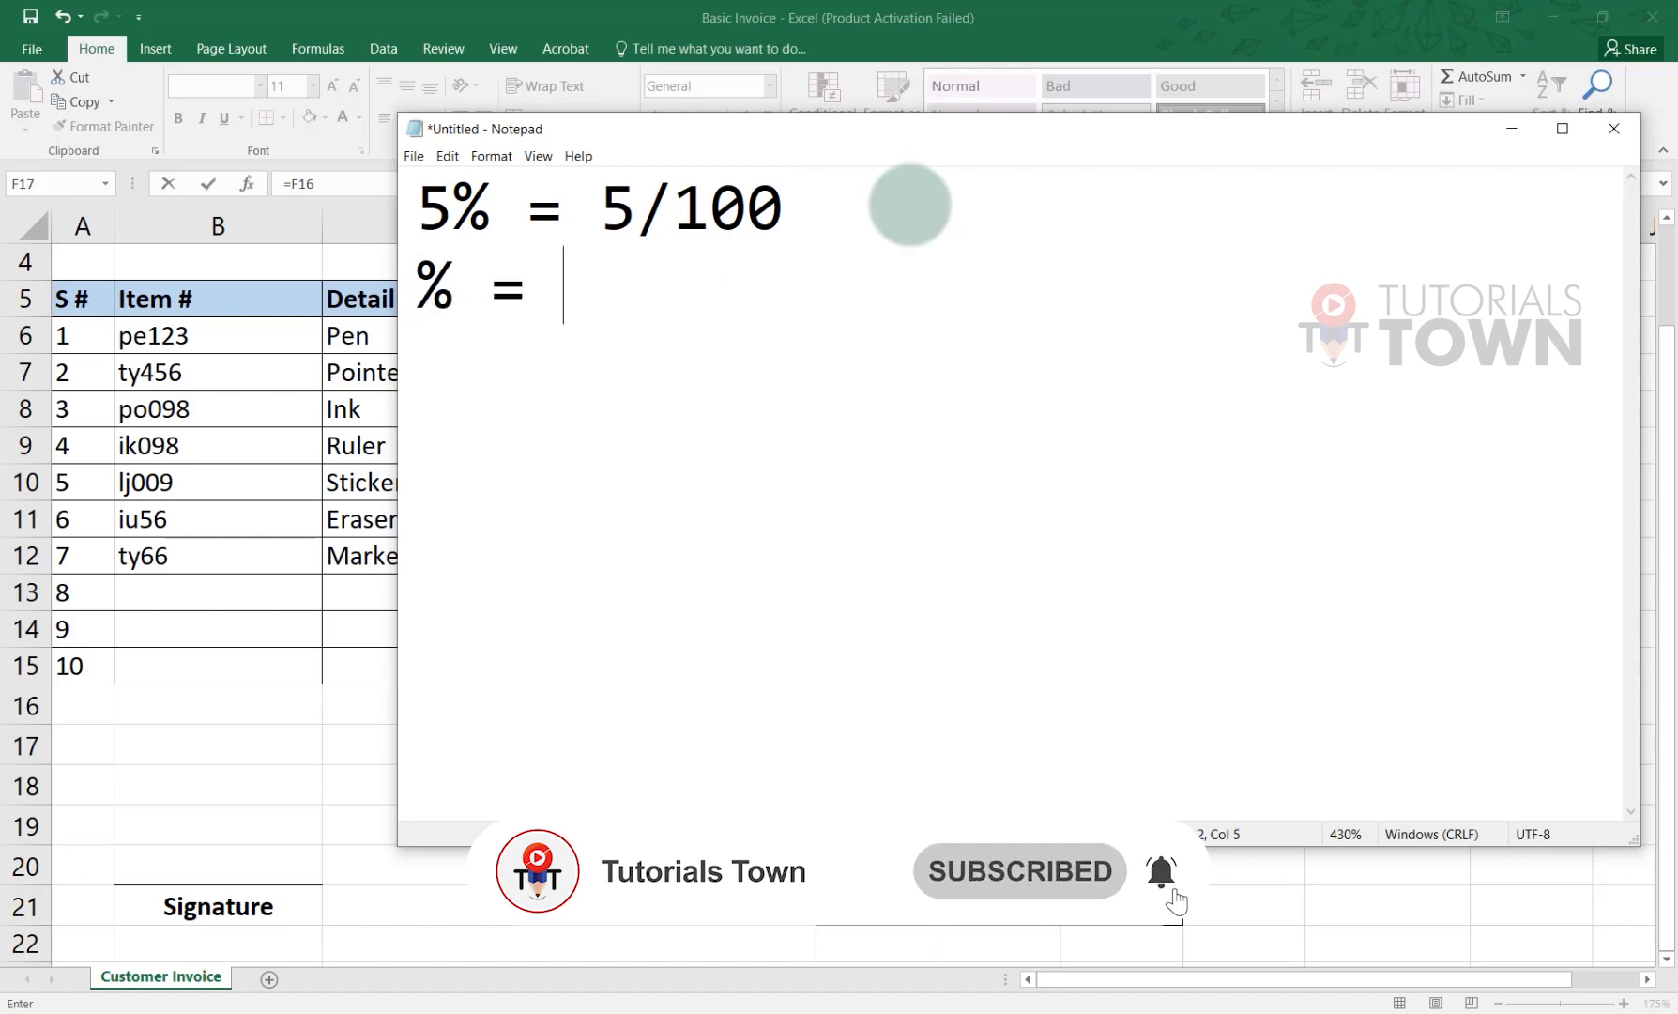
pyautogui.write('/100')
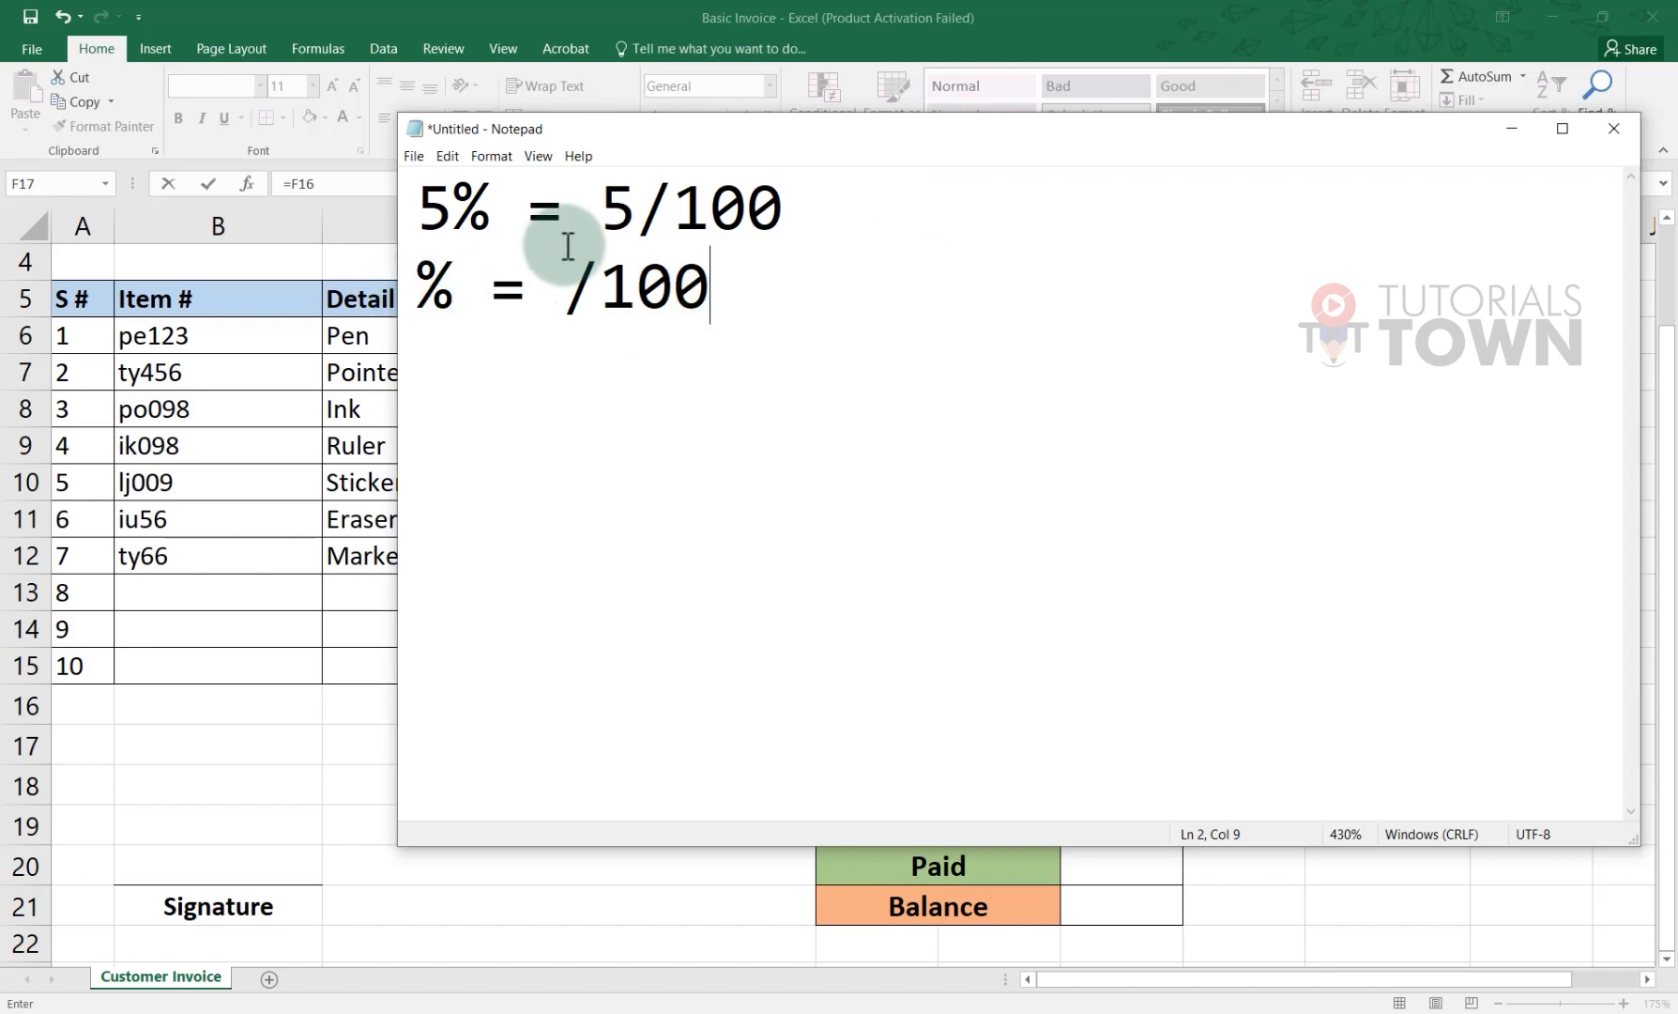
pyautogui.click(1528, 132)
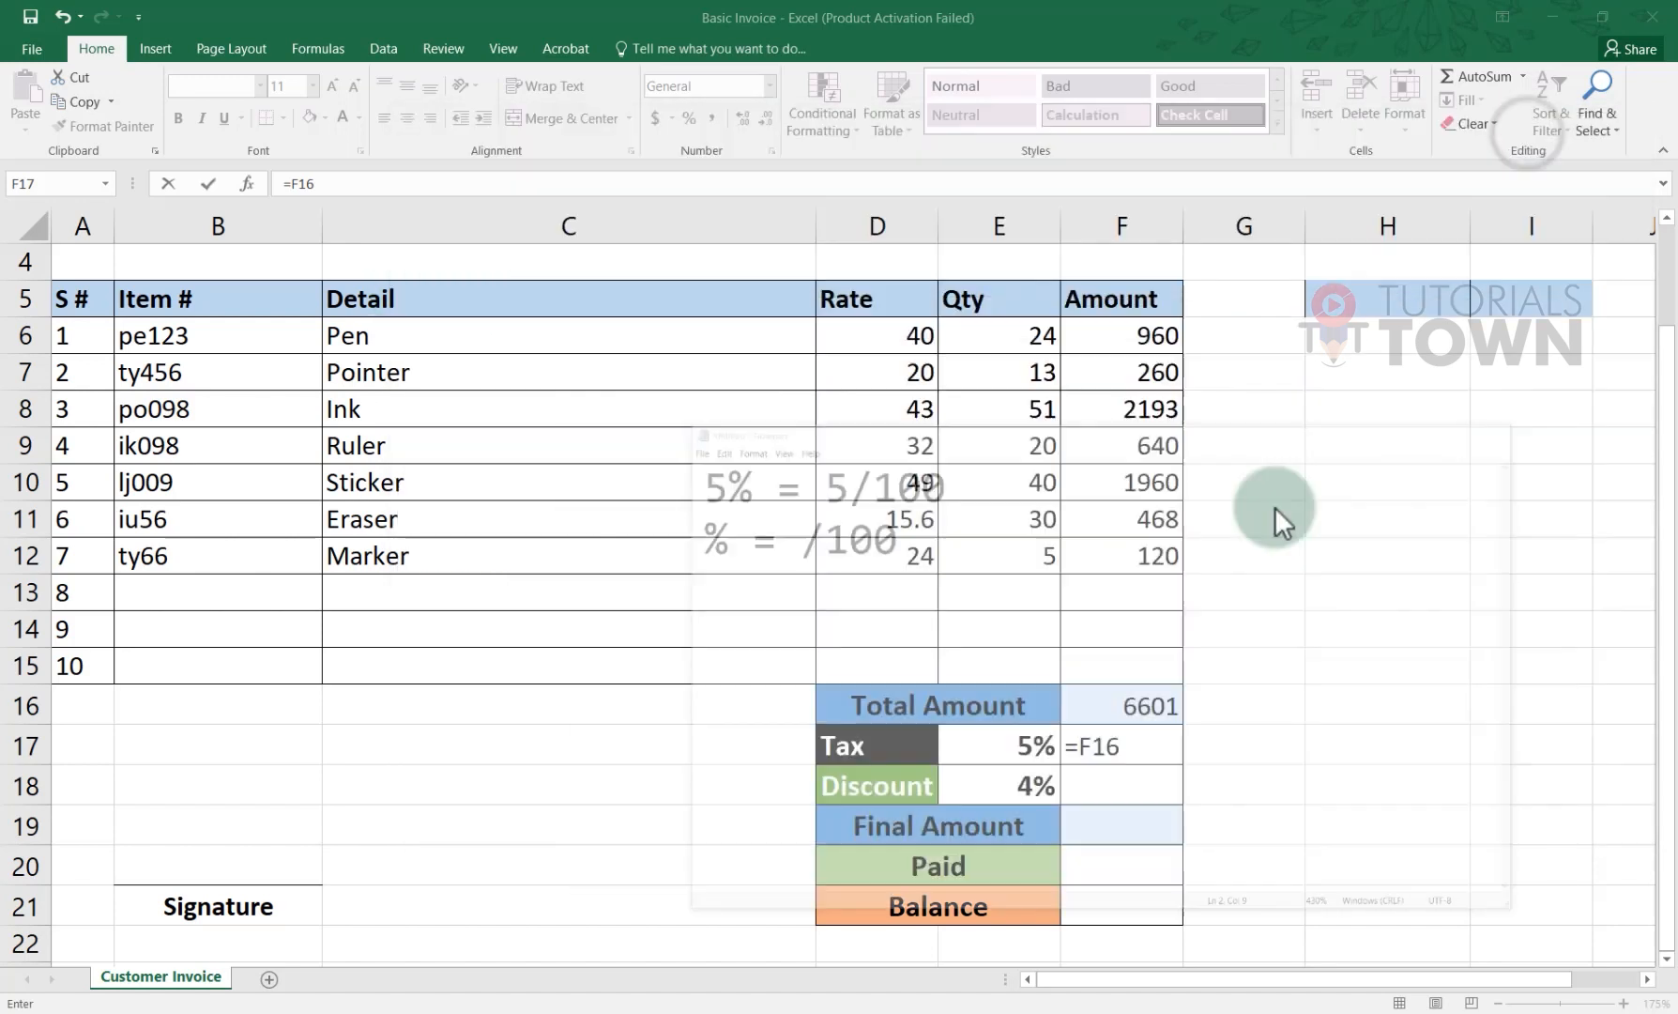
# Step: Complete the Tax formula in F17 as =F16*5/100 and confirm it
pyautogui.click(1146, 759)
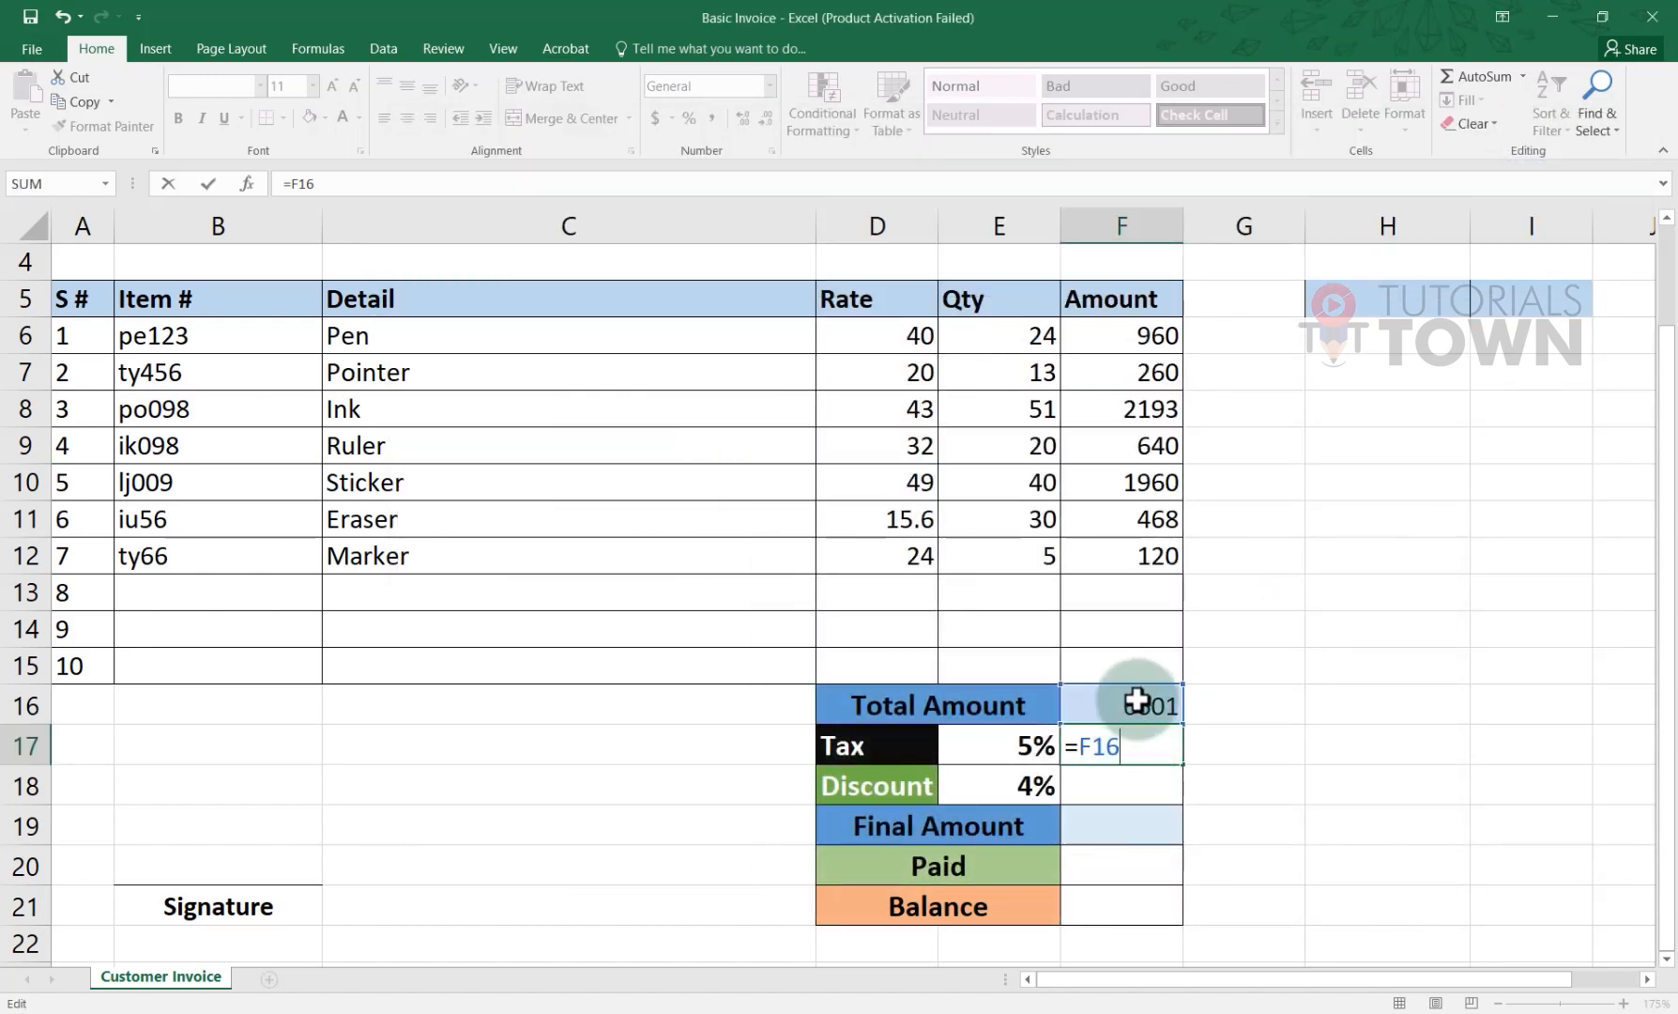
pyautogui.write('*5')
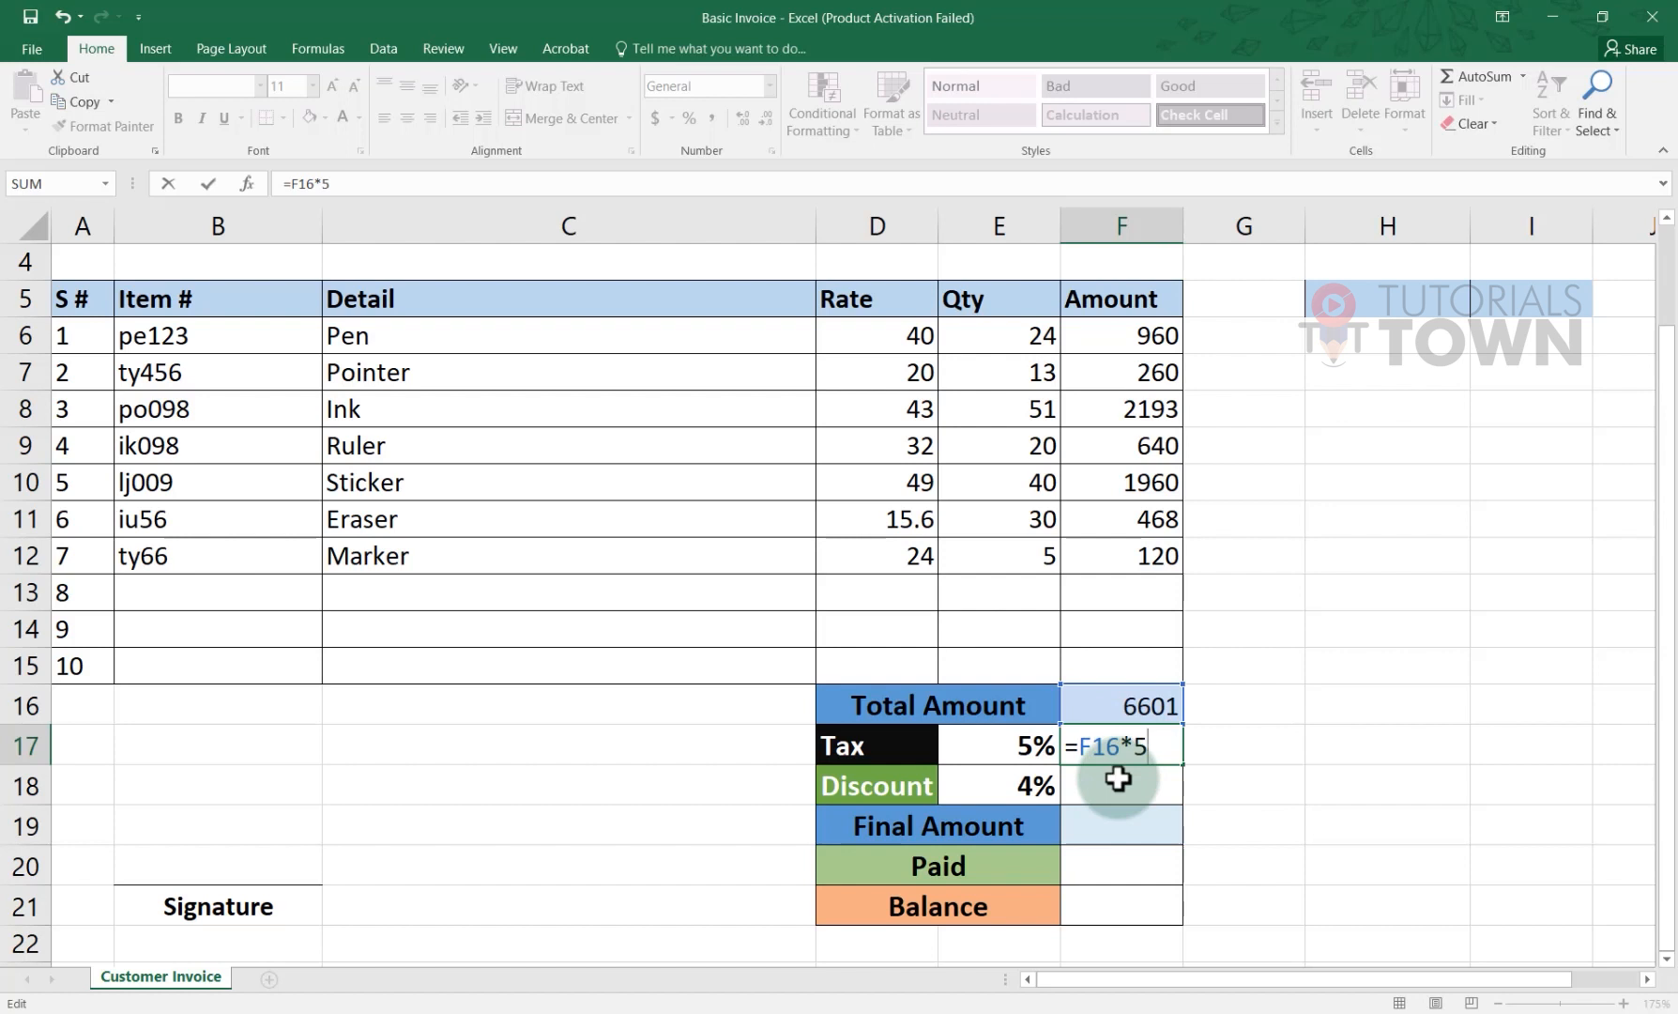
pyautogui.write('/100')
pyautogui.click(1196, 800)
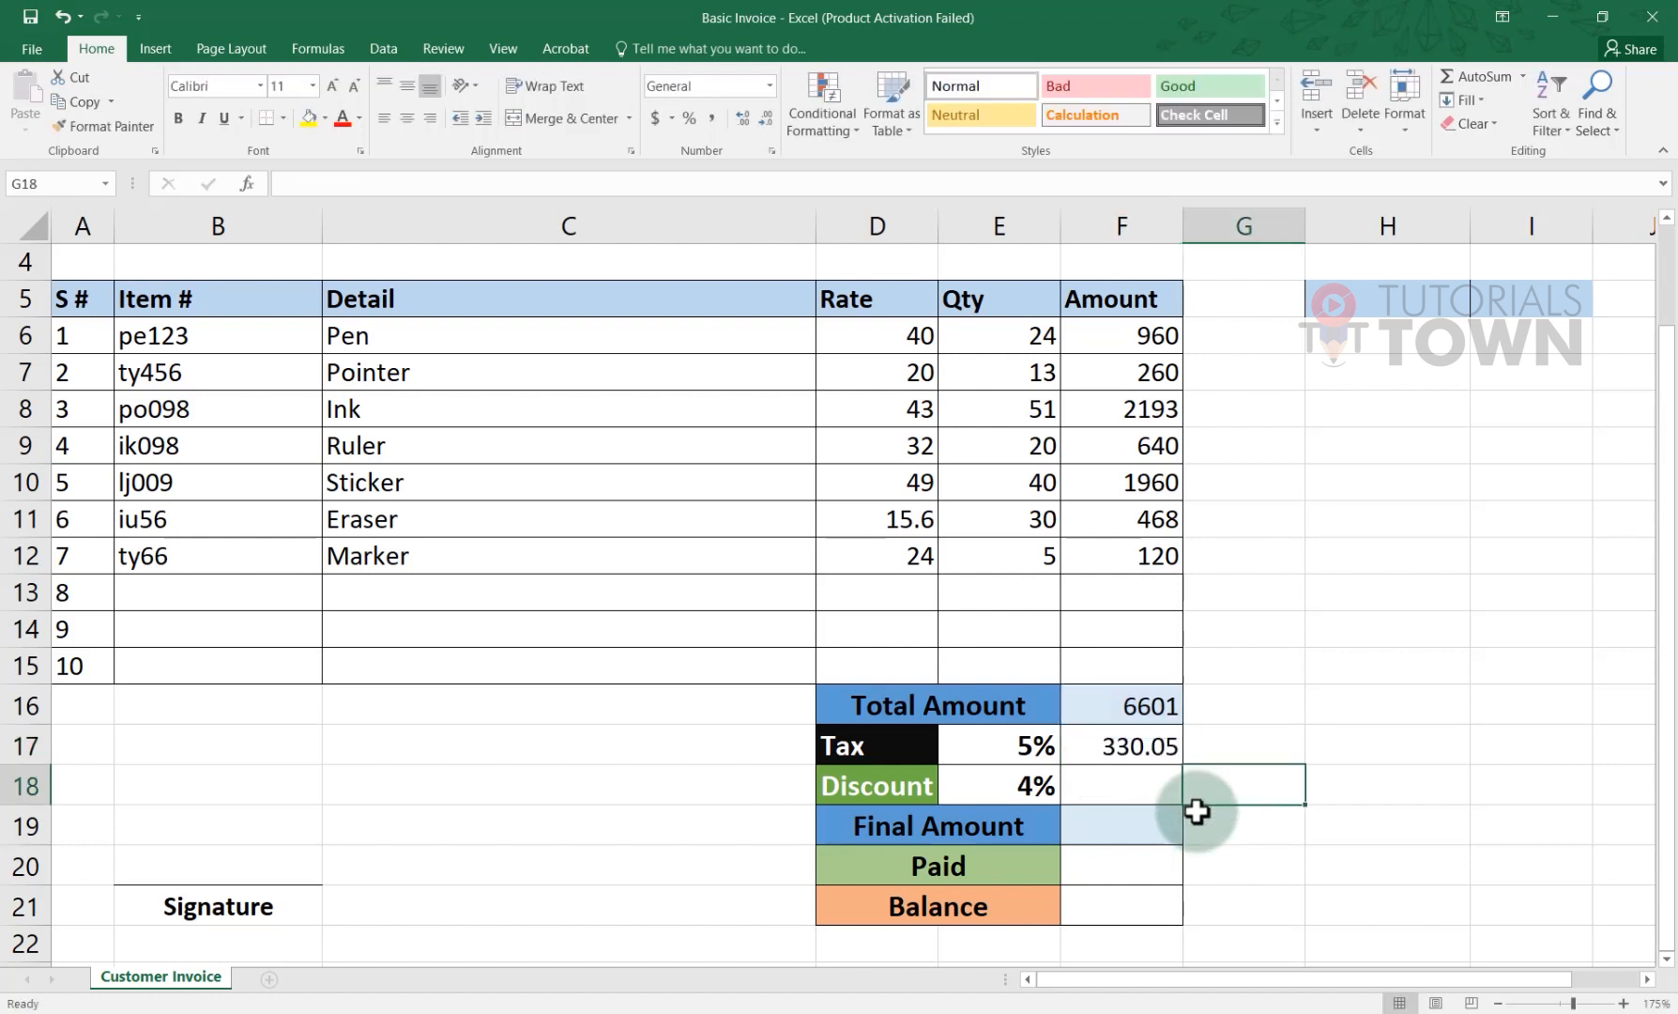
# Step: Review the Tax formula in F17 against the Total Amount and tax rate cells, and look over the Discount row
pyautogui.click(1122, 739)
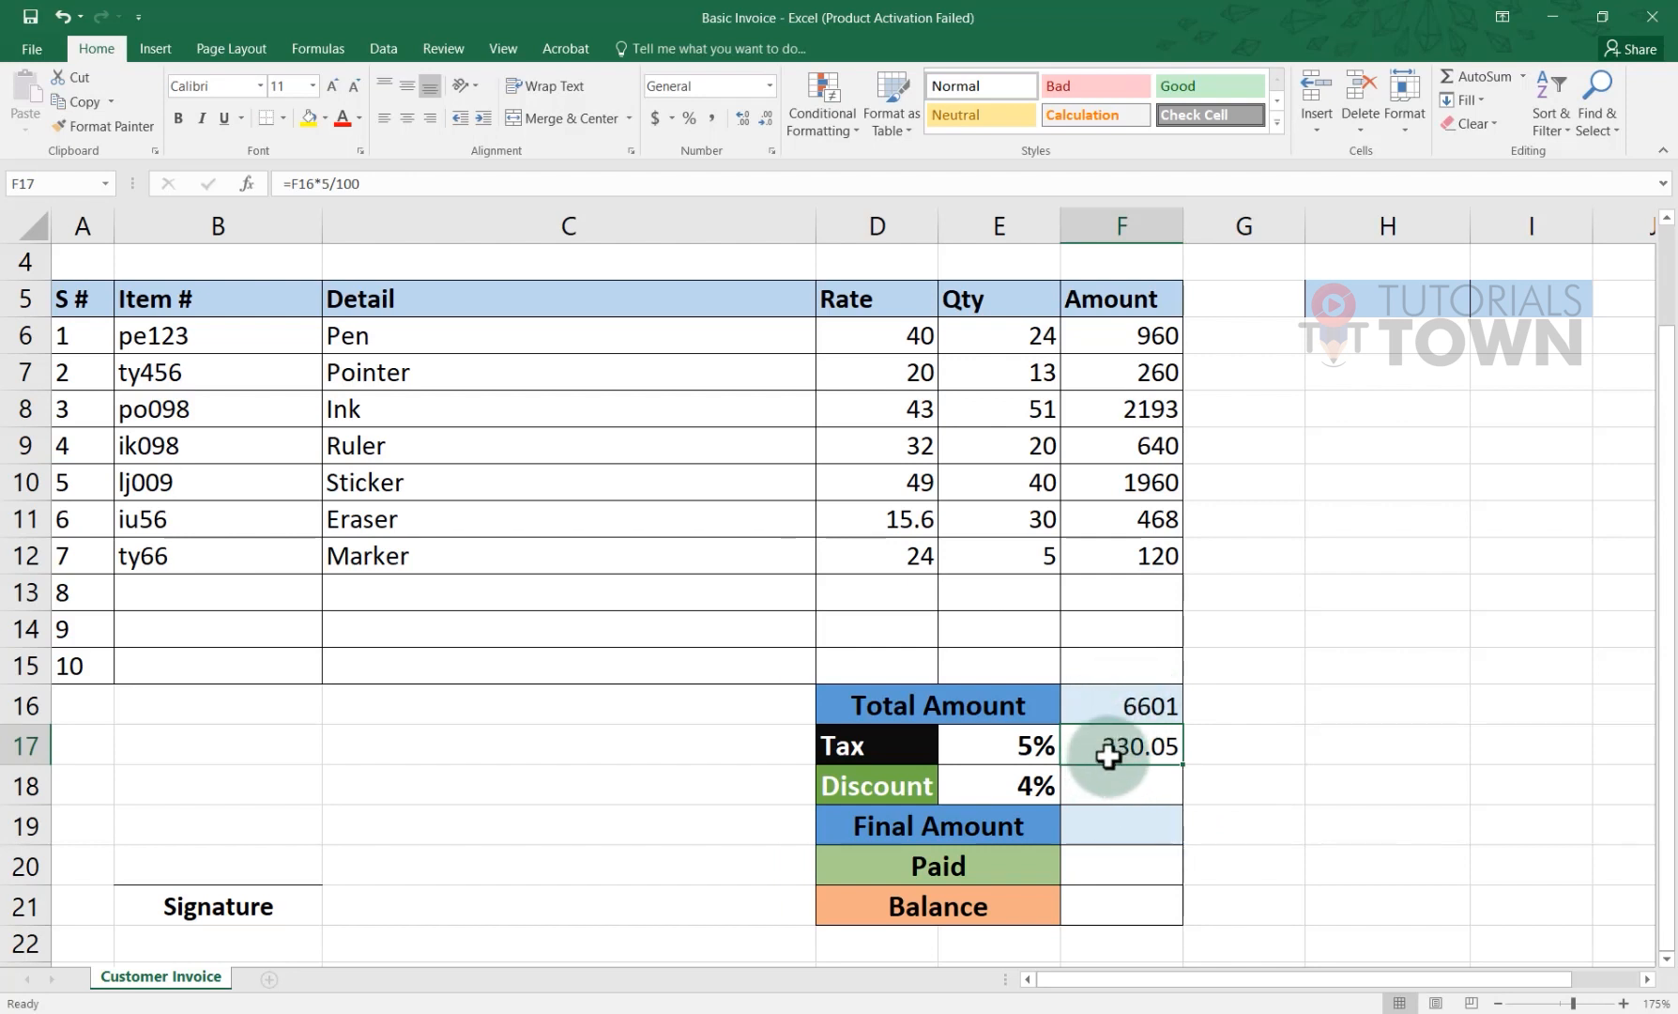
pyautogui.doubleClick(1112, 751)
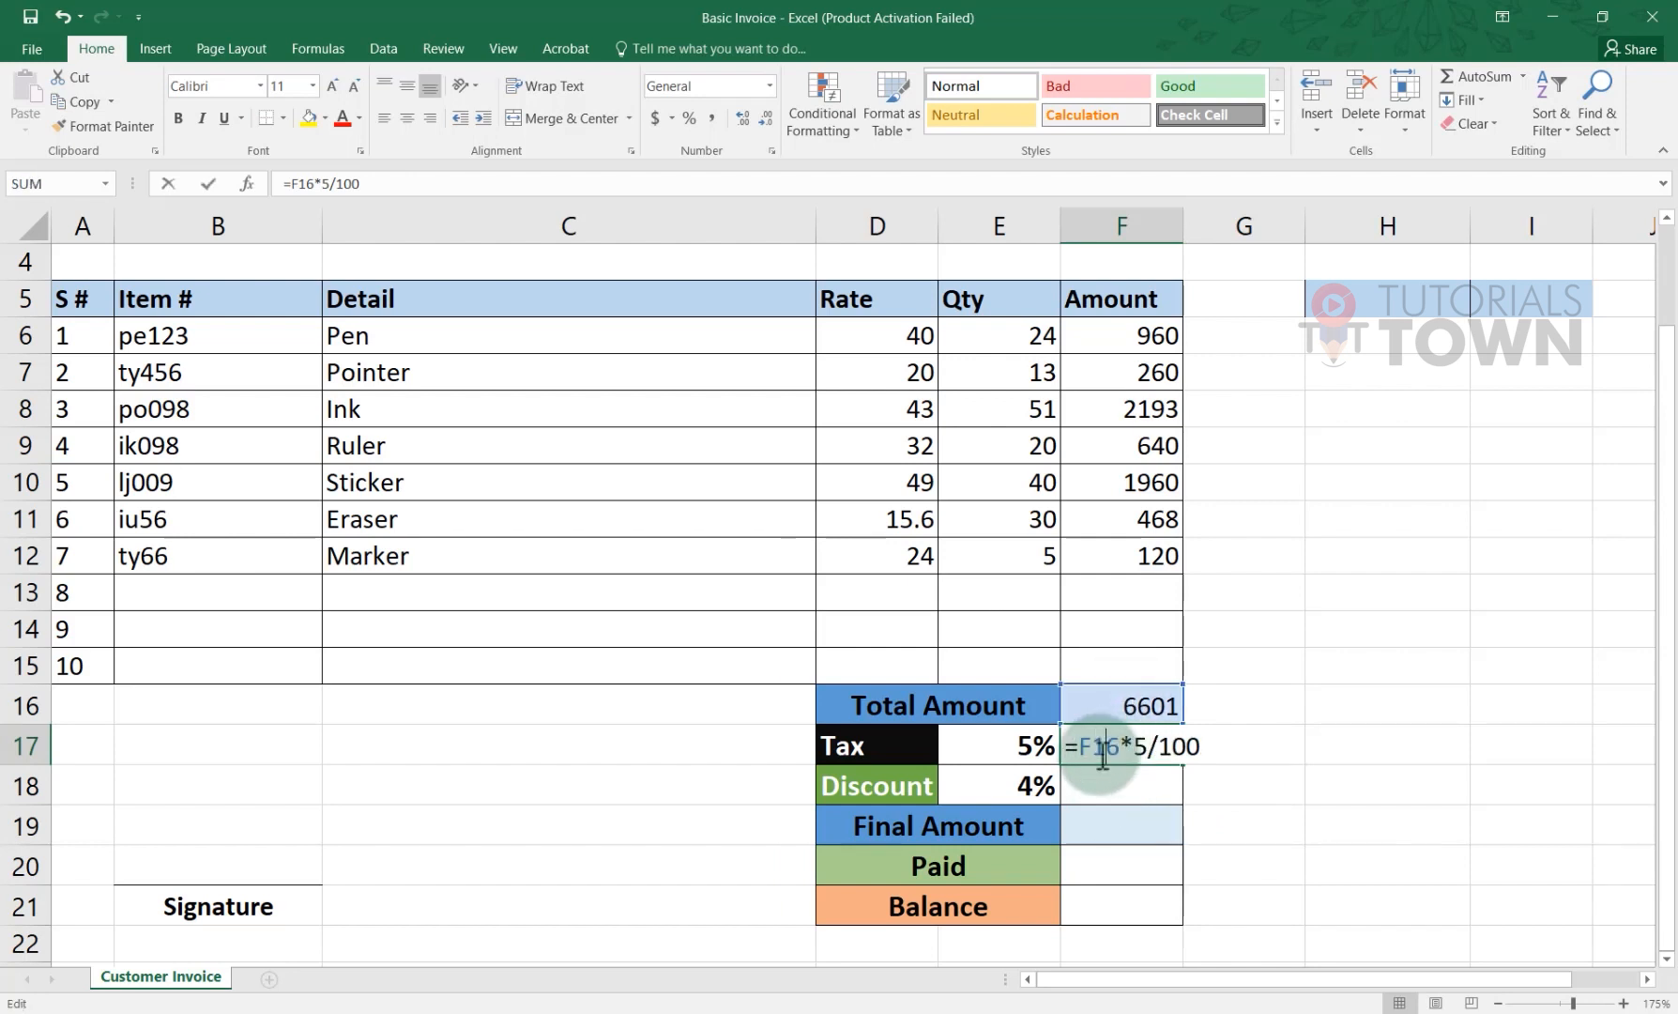
pyautogui.click(1147, 704)
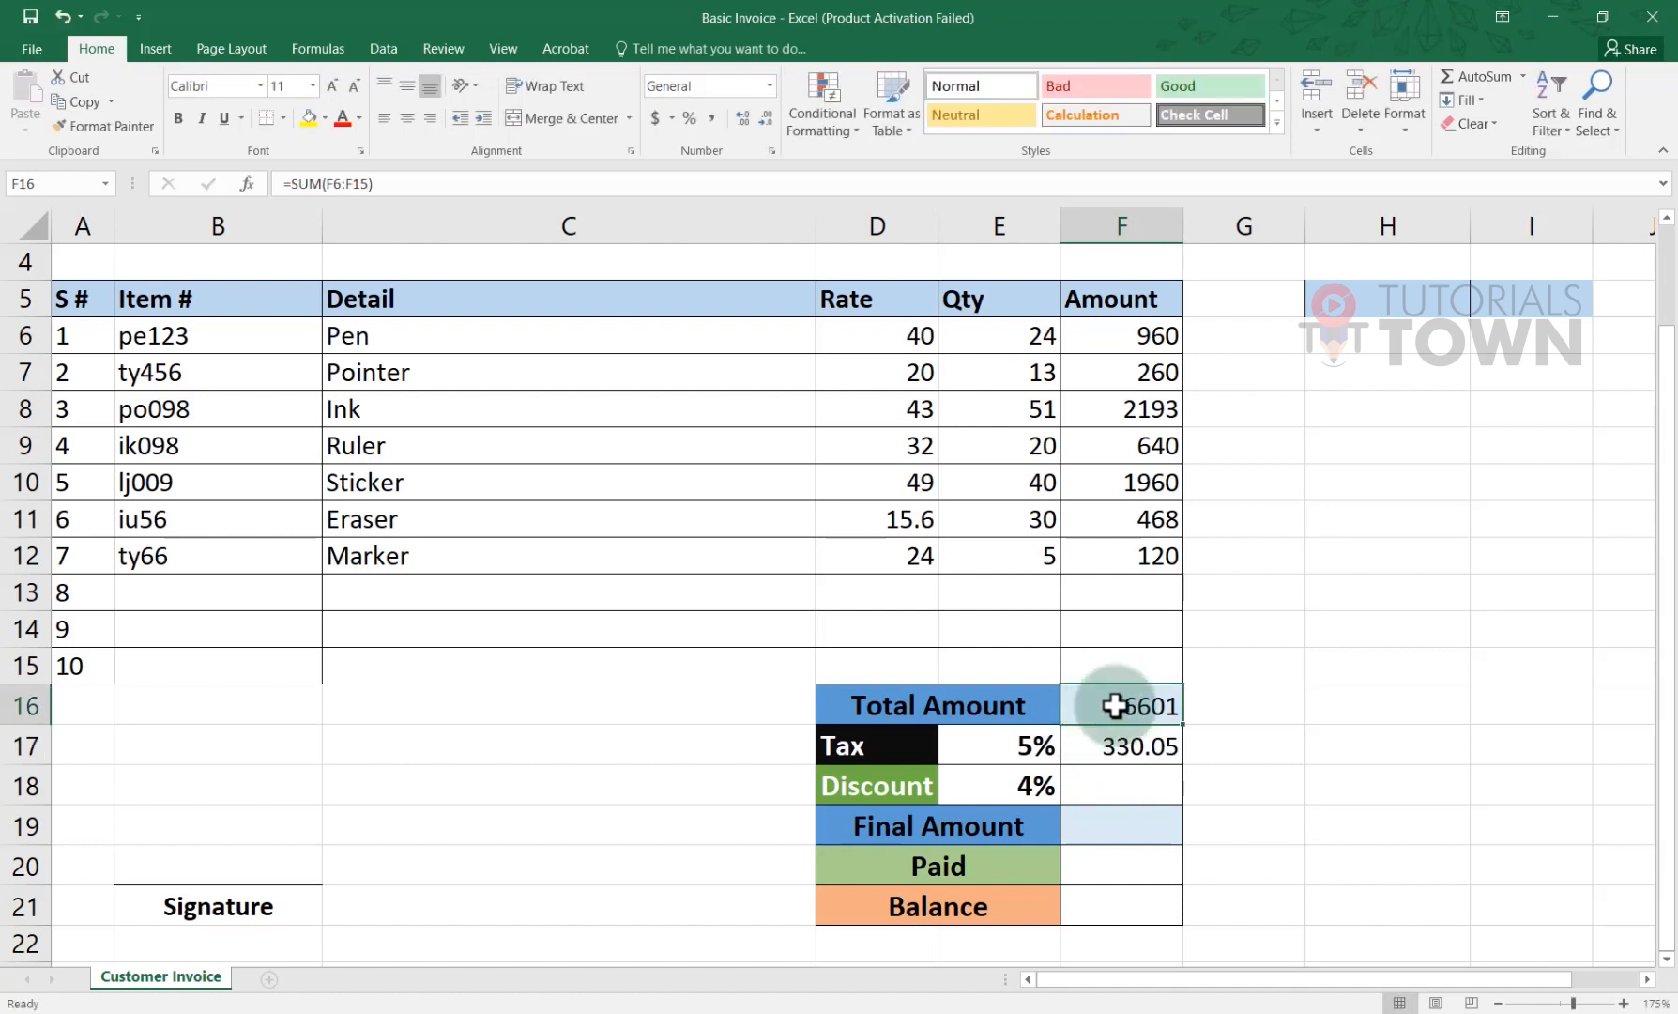
pyautogui.click(1033, 751)
pyautogui.click(1125, 744)
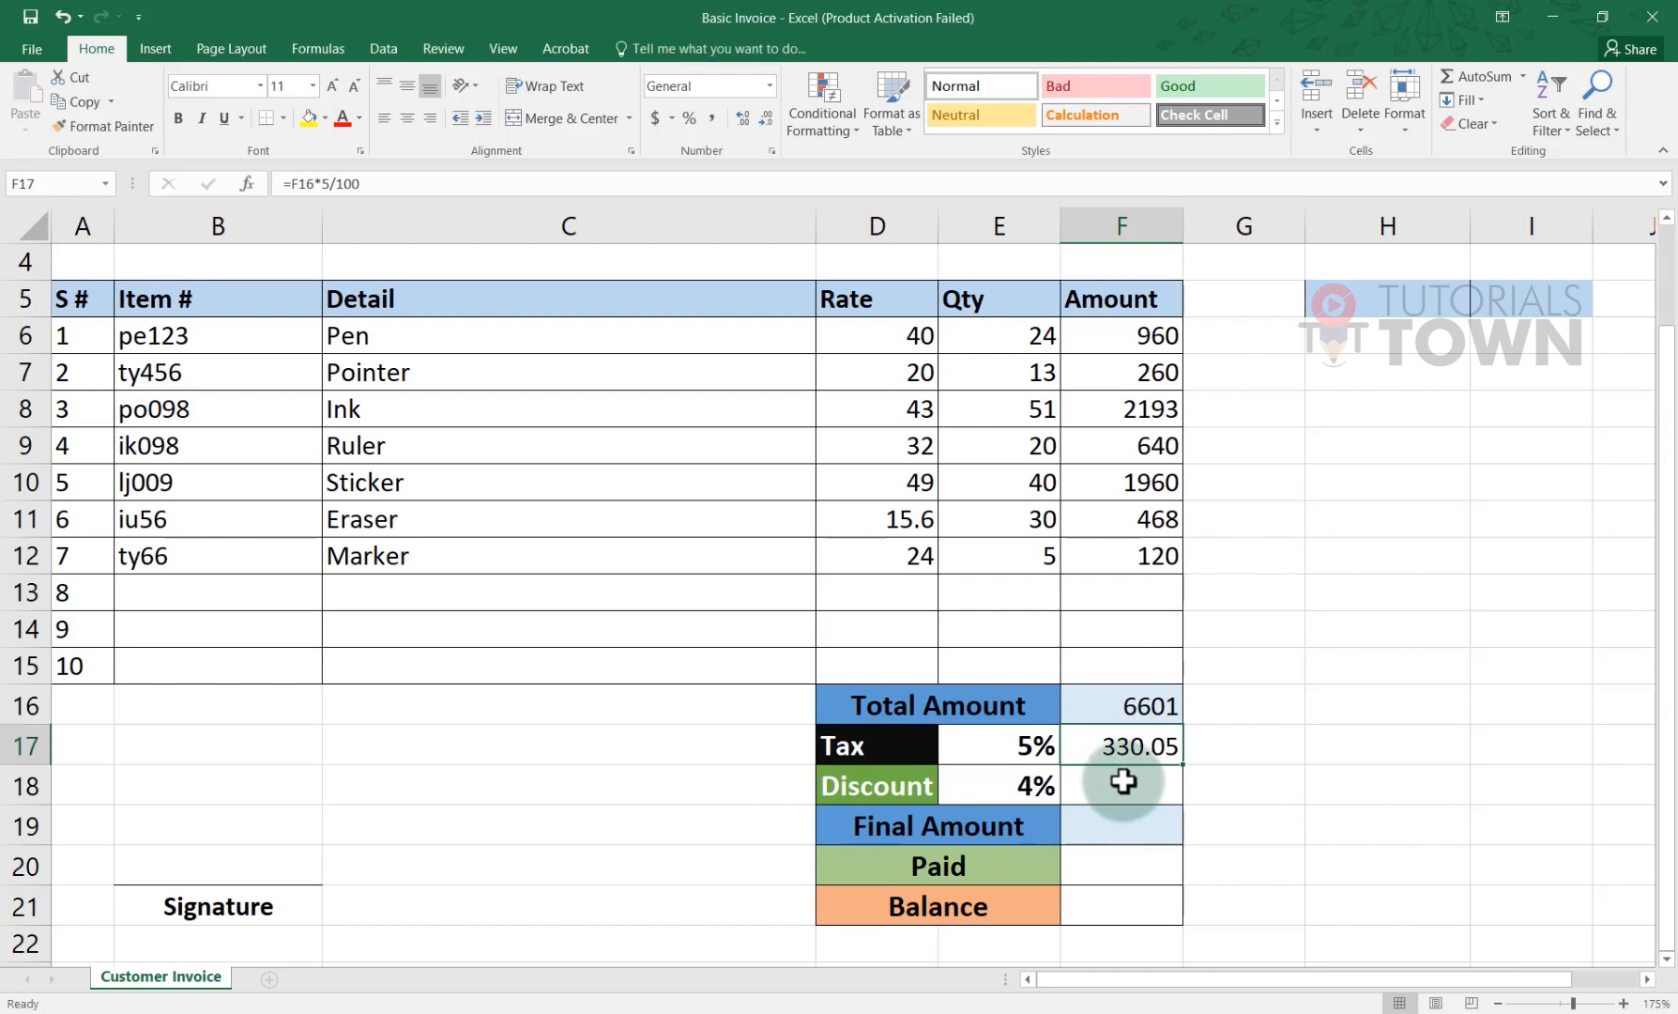
pyautogui.click(1123, 781)
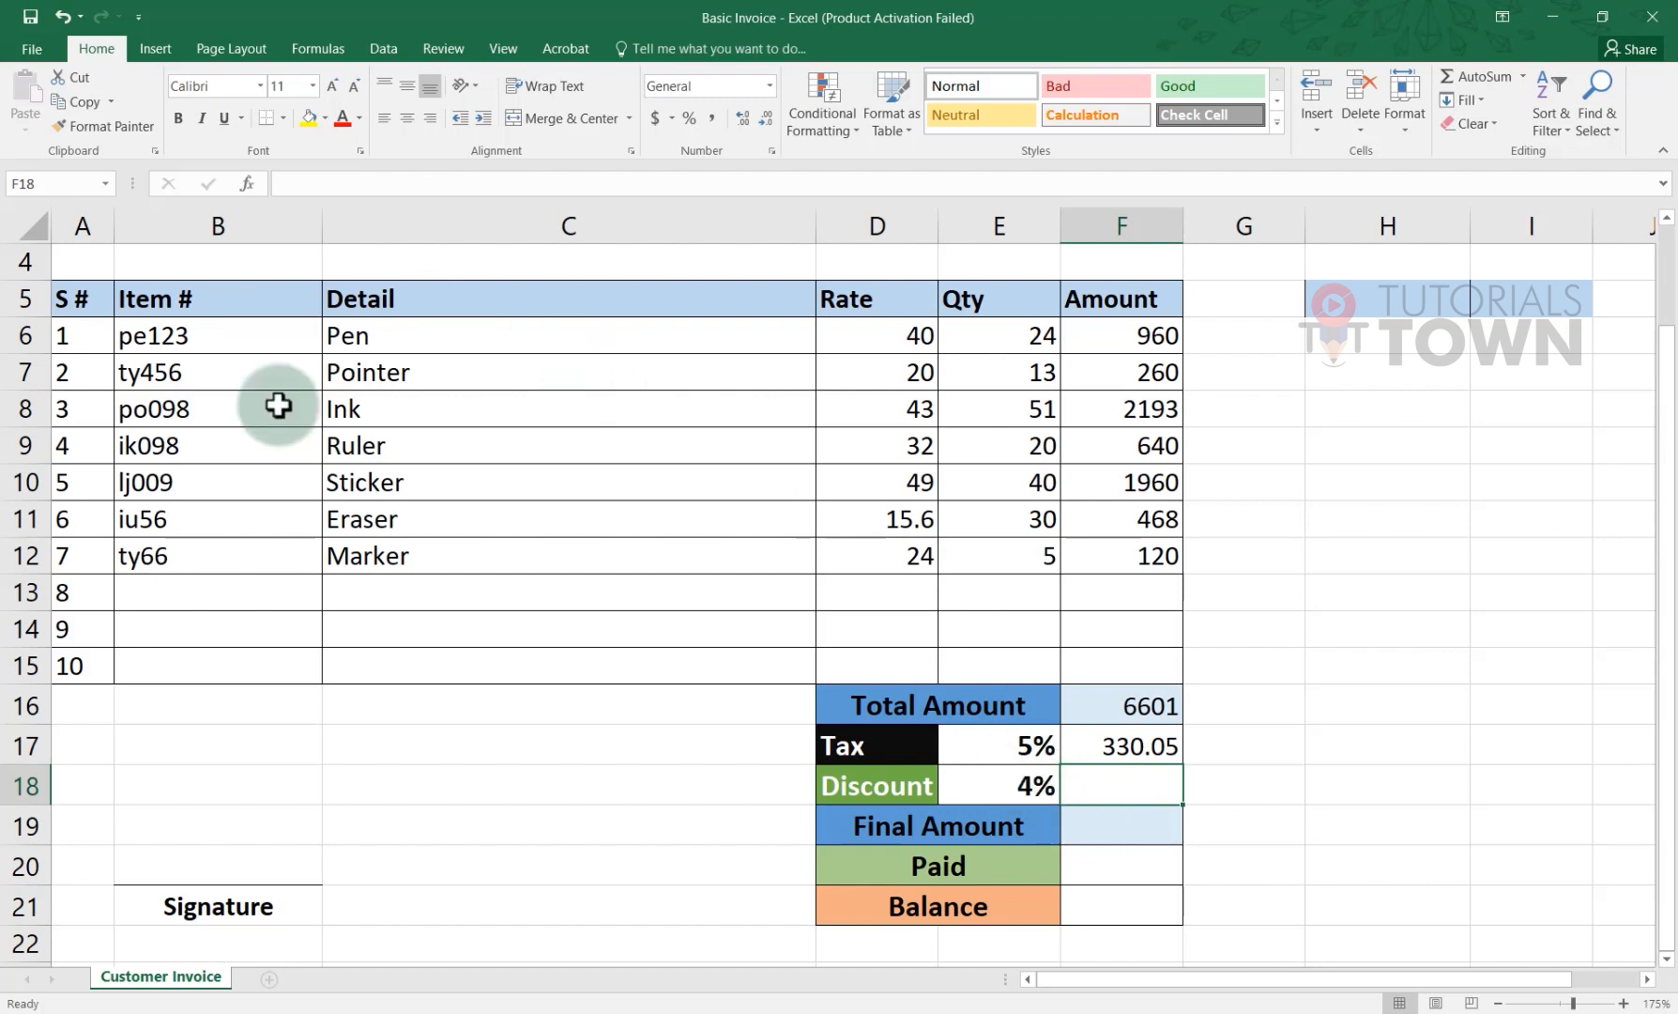
pyautogui.scroll(1, 303, 498)
pyautogui.scroll(-3, 526, 489)
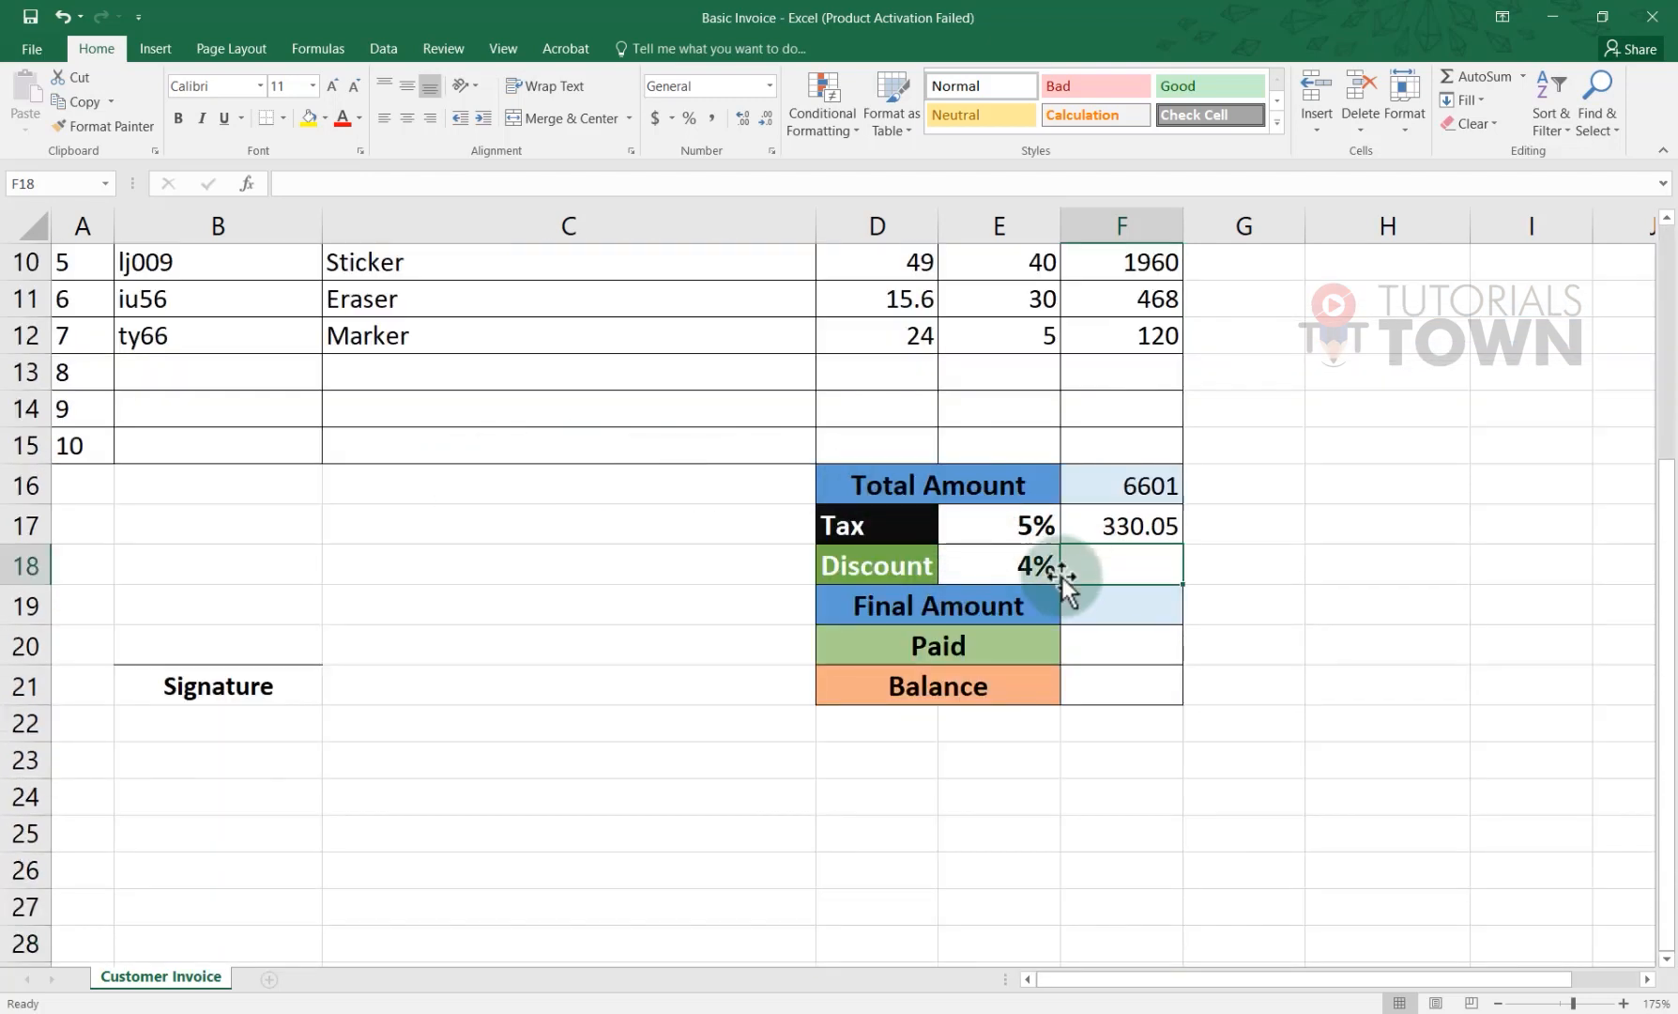
pyautogui.scroll(2, 1051, 577)
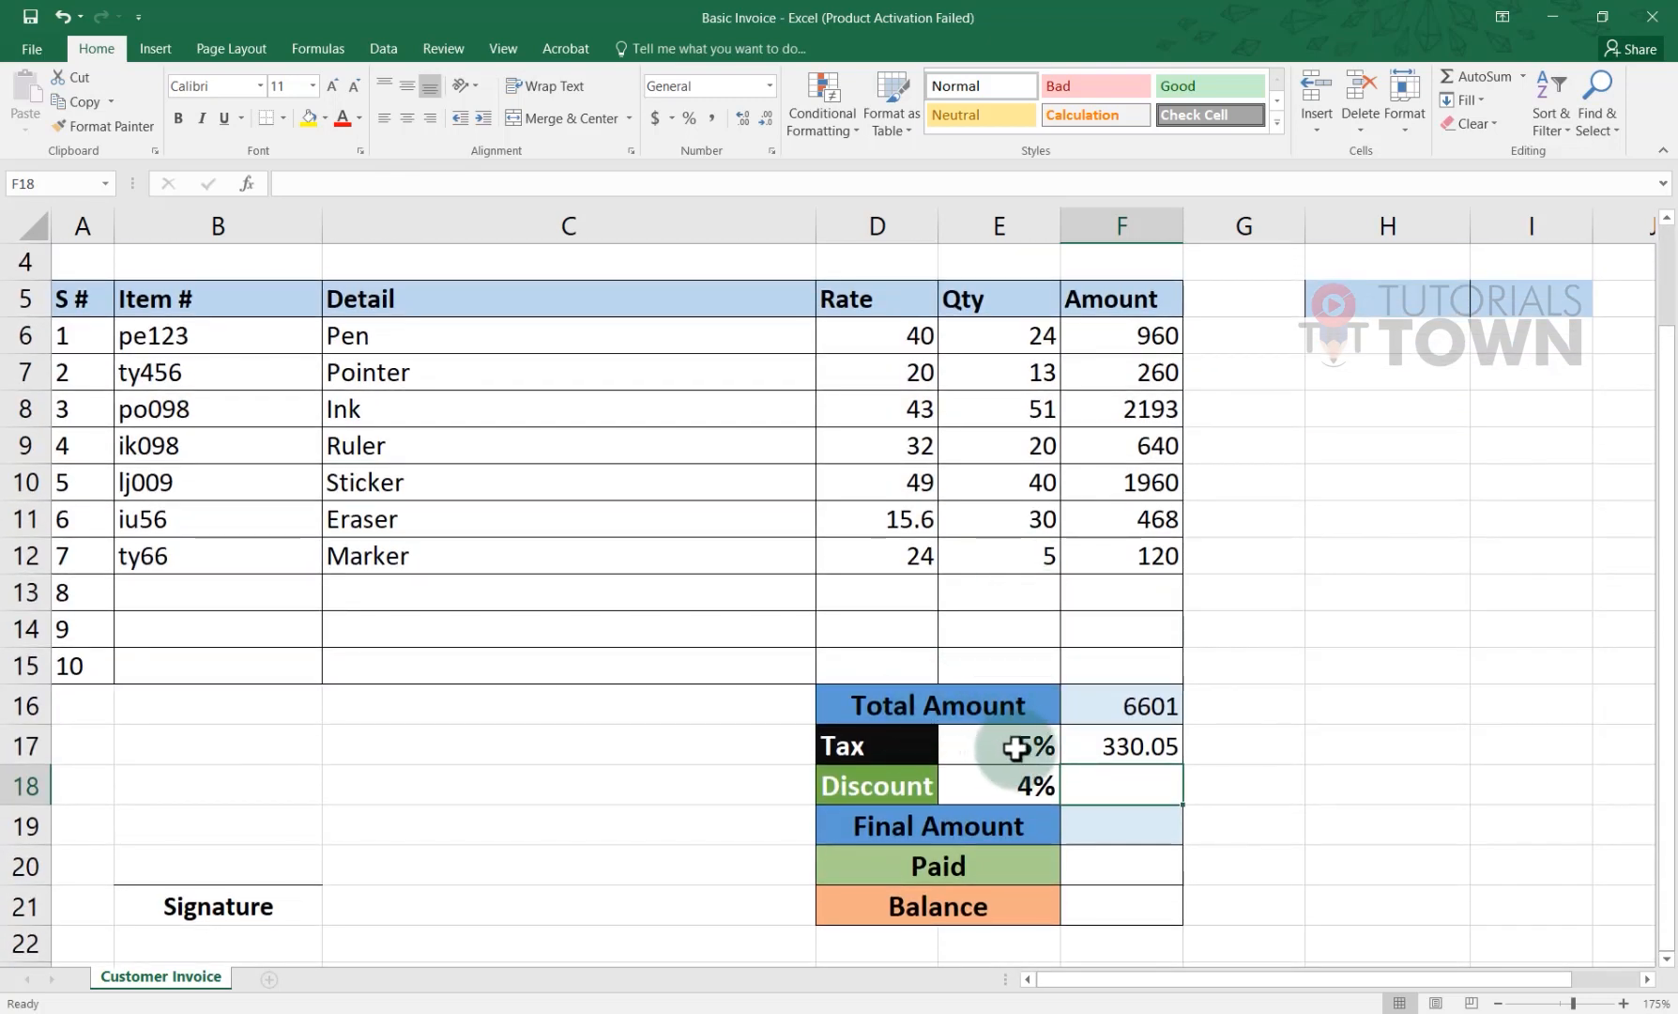
pyautogui.click(1011, 746)
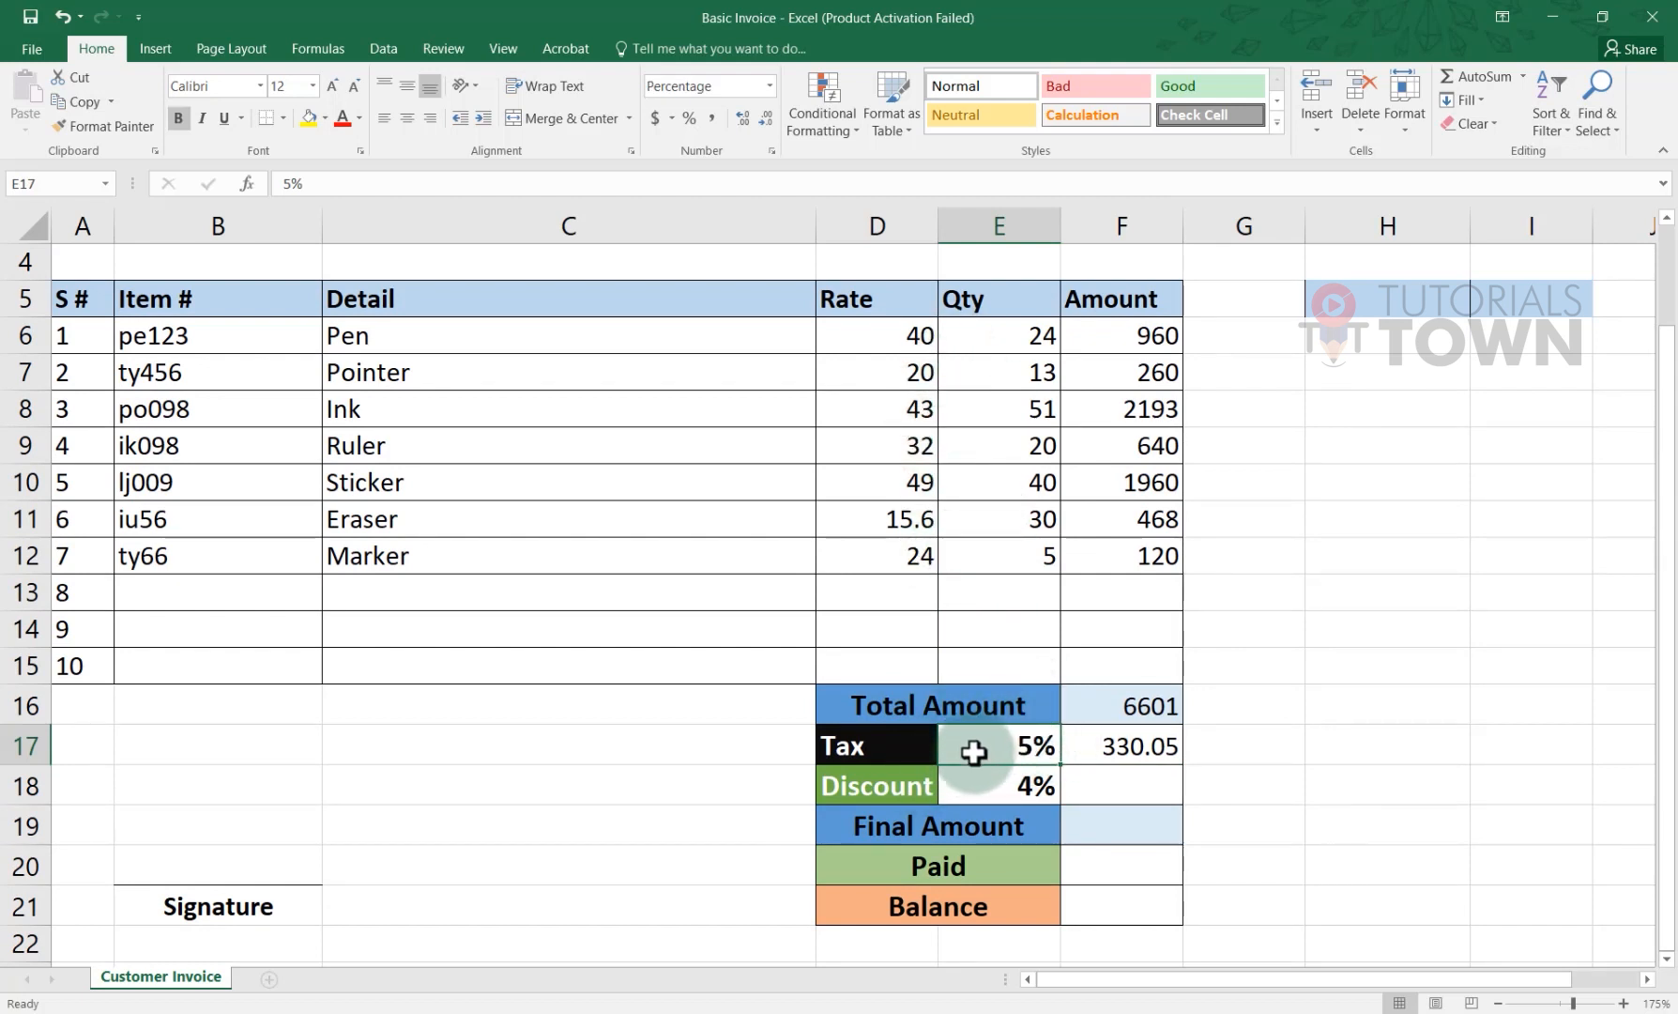
pyautogui.click(858, 785)
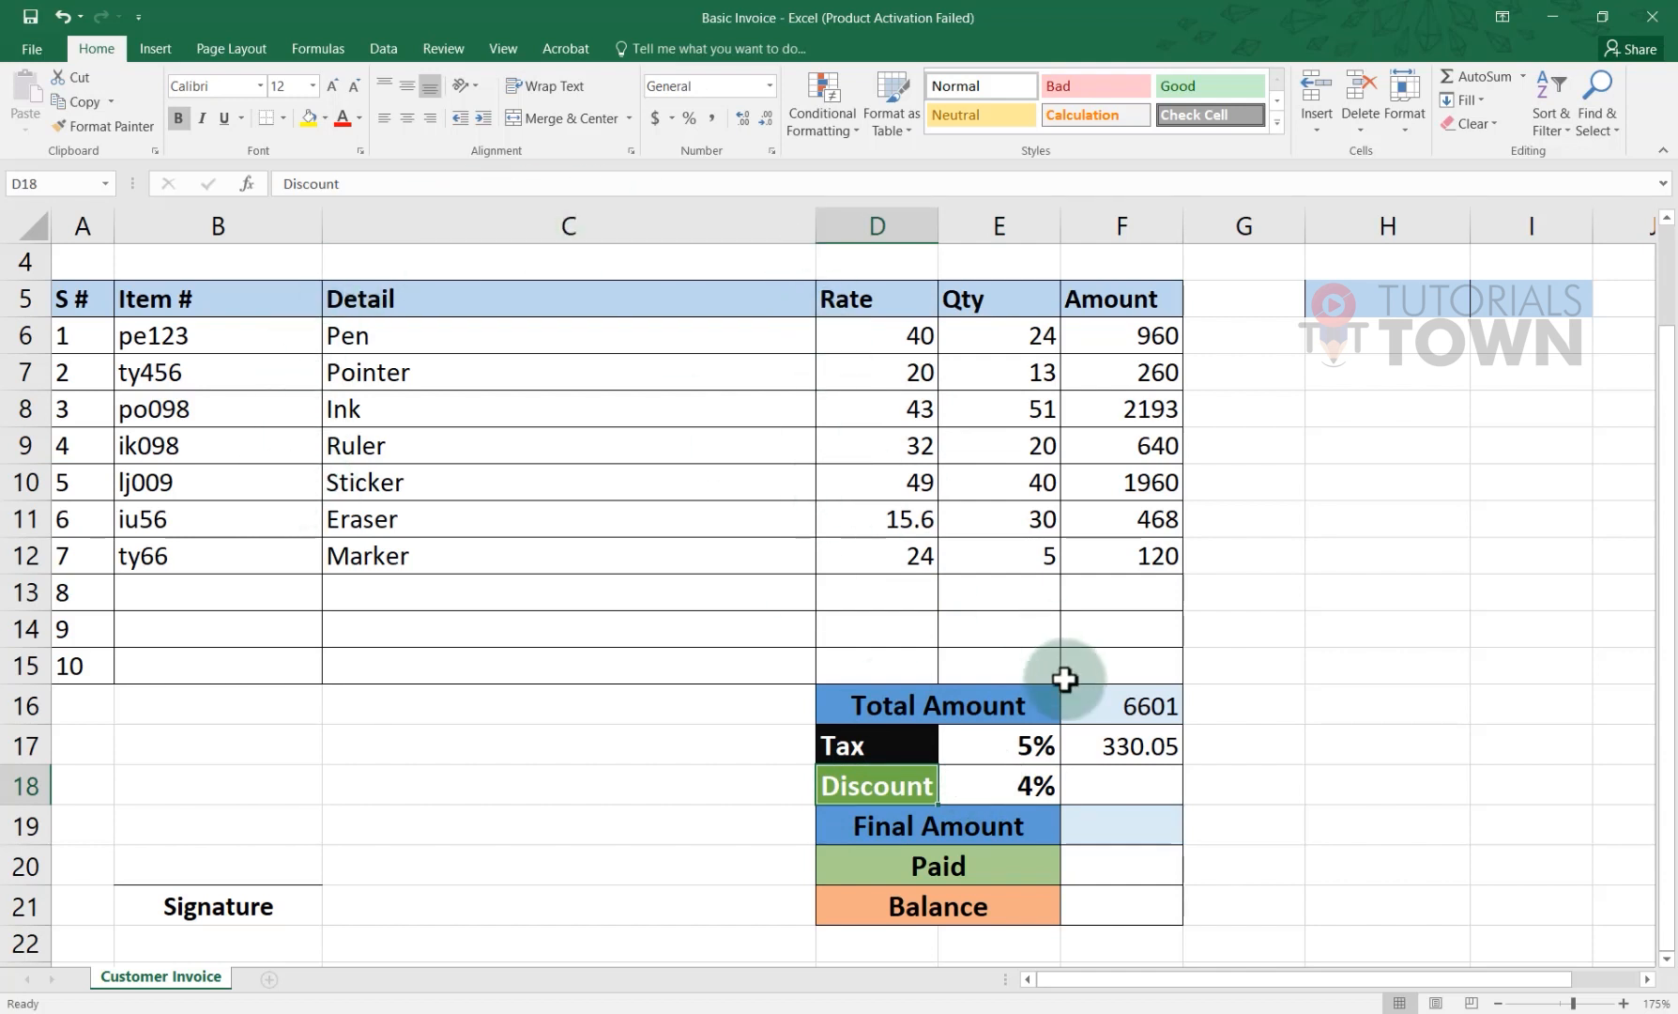
# Step: Enter the Discount formula =F16*E18 in F18 and check it against the Total Amount cell
pyautogui.click(1100, 771)
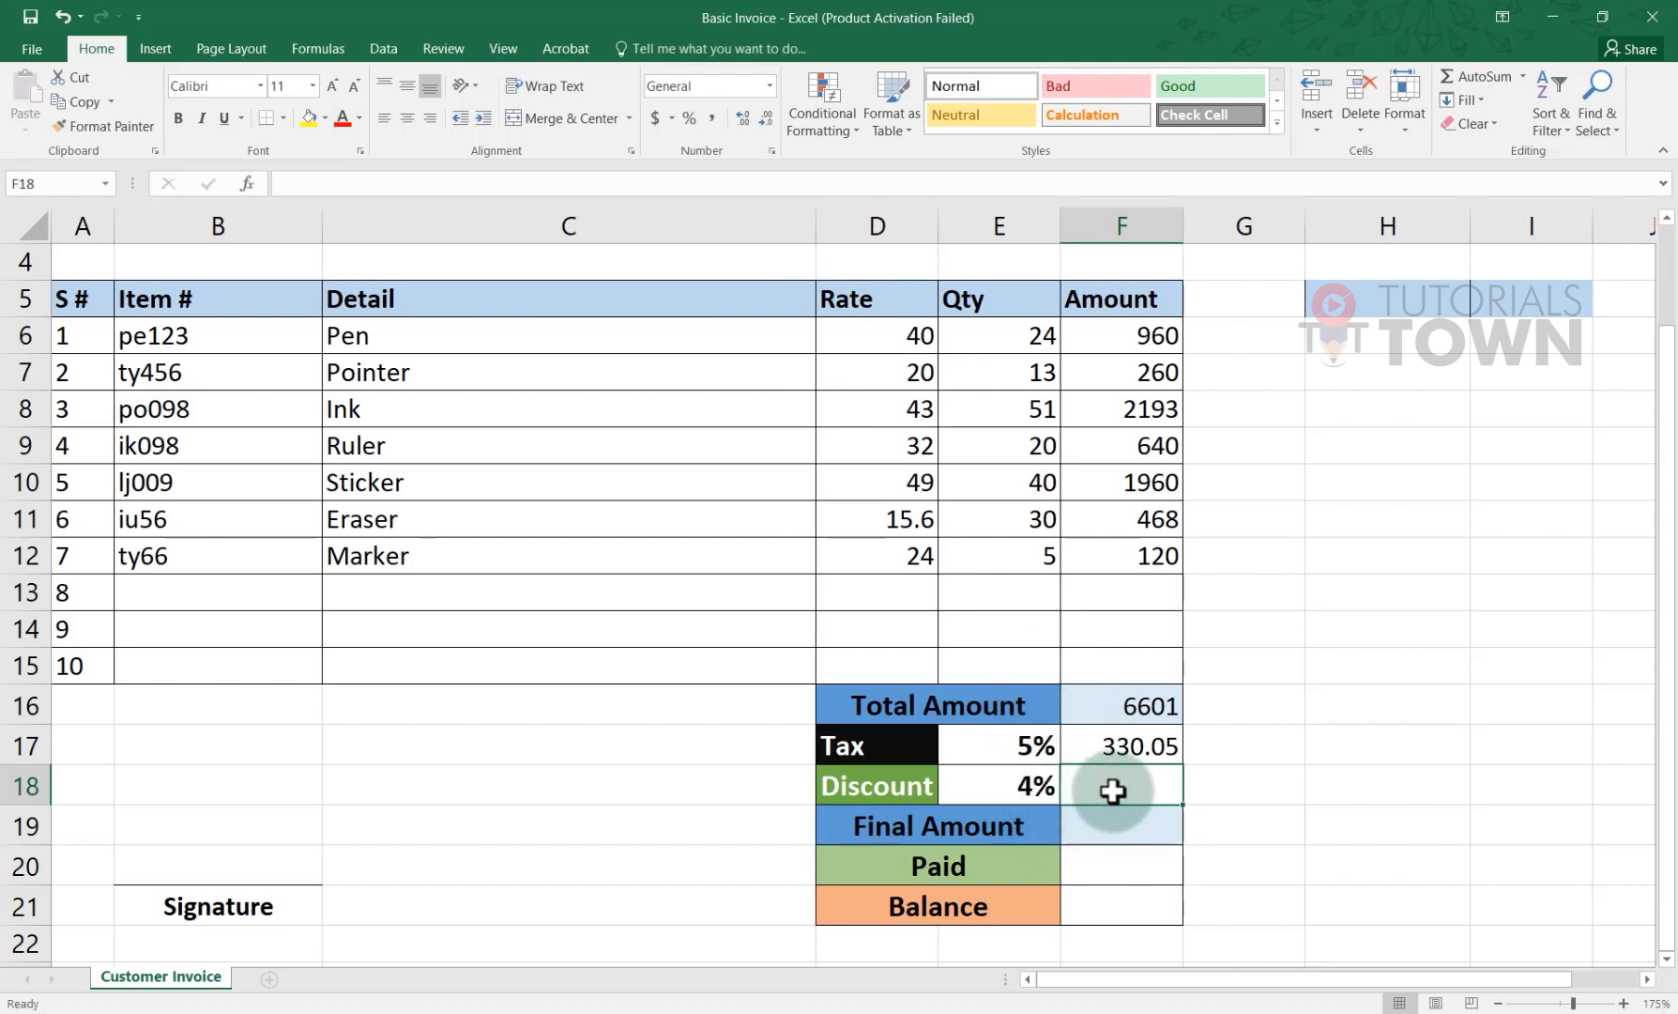
pyautogui.write('=')
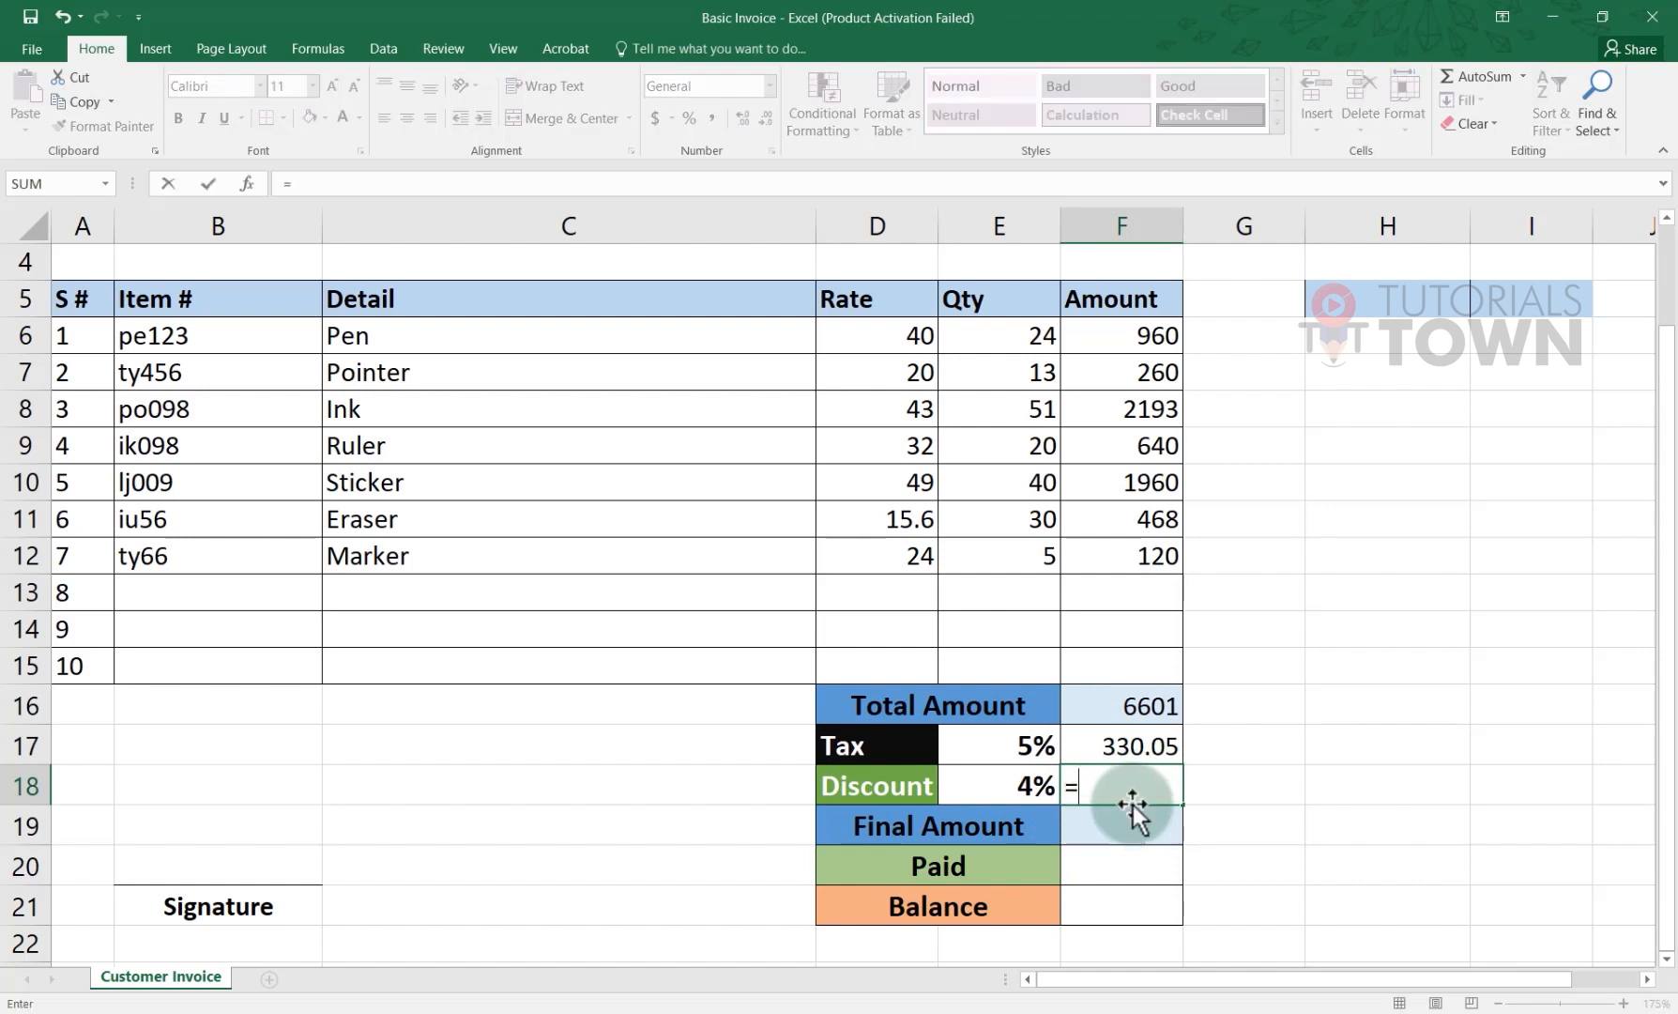
pyautogui.click(1106, 709)
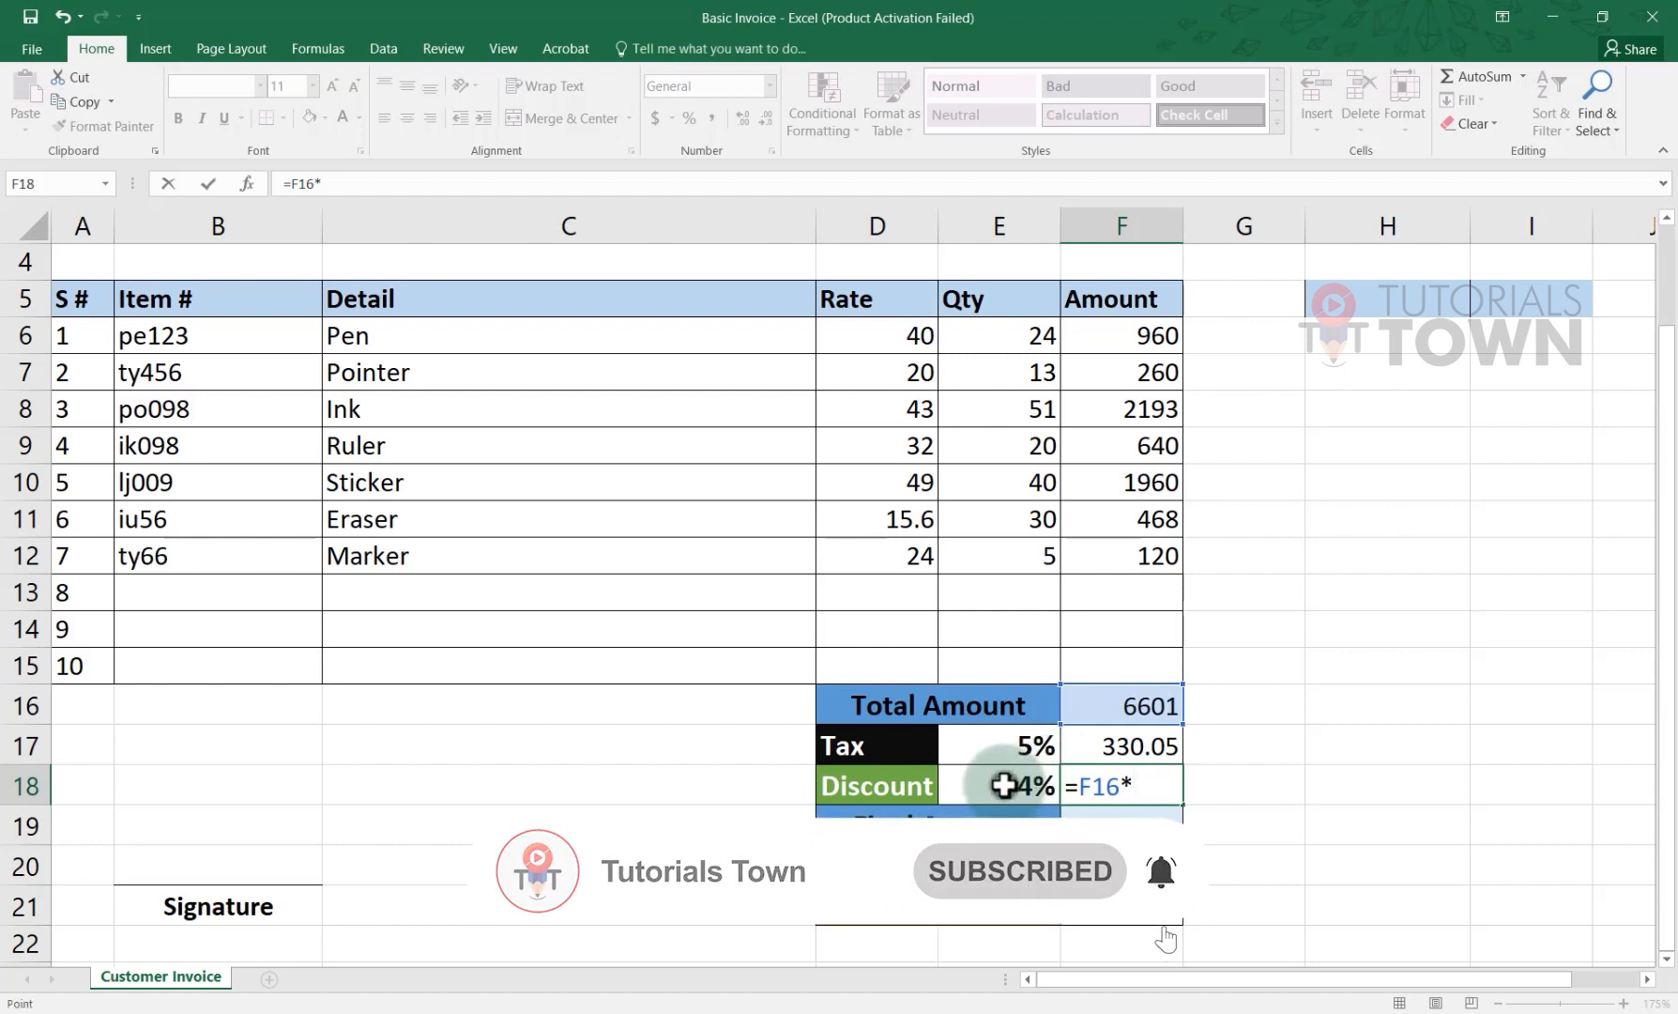
pyautogui.click(1005, 786)
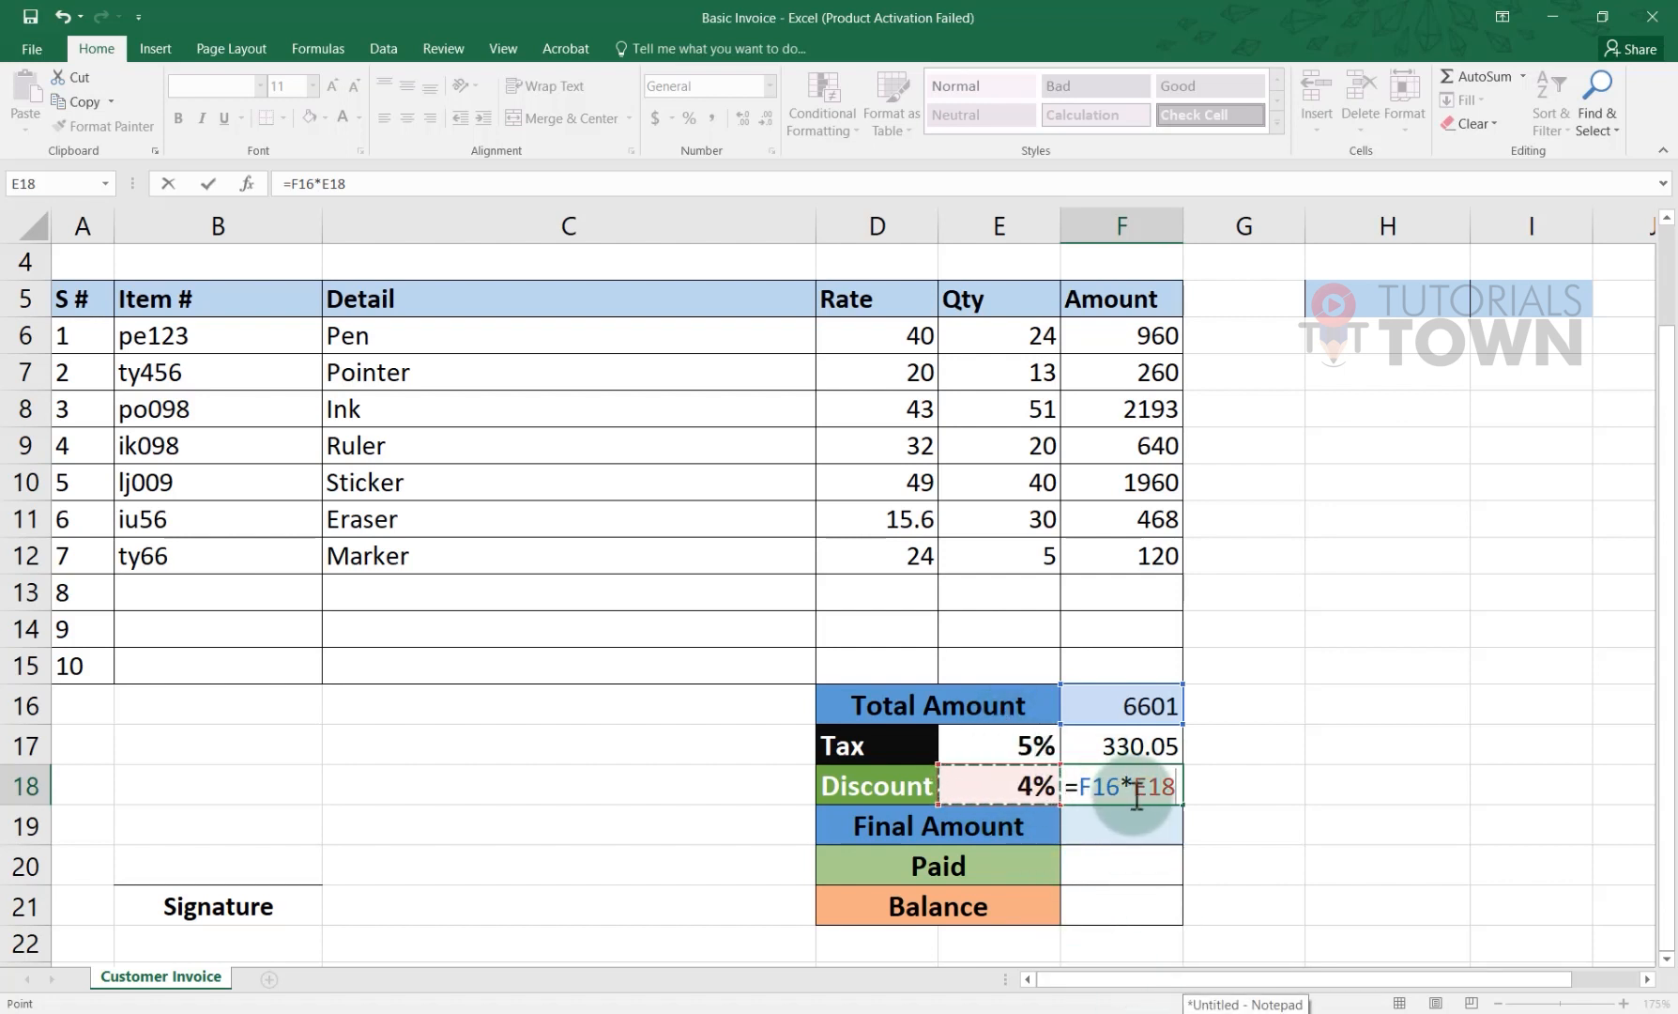
pyautogui.press('Return')
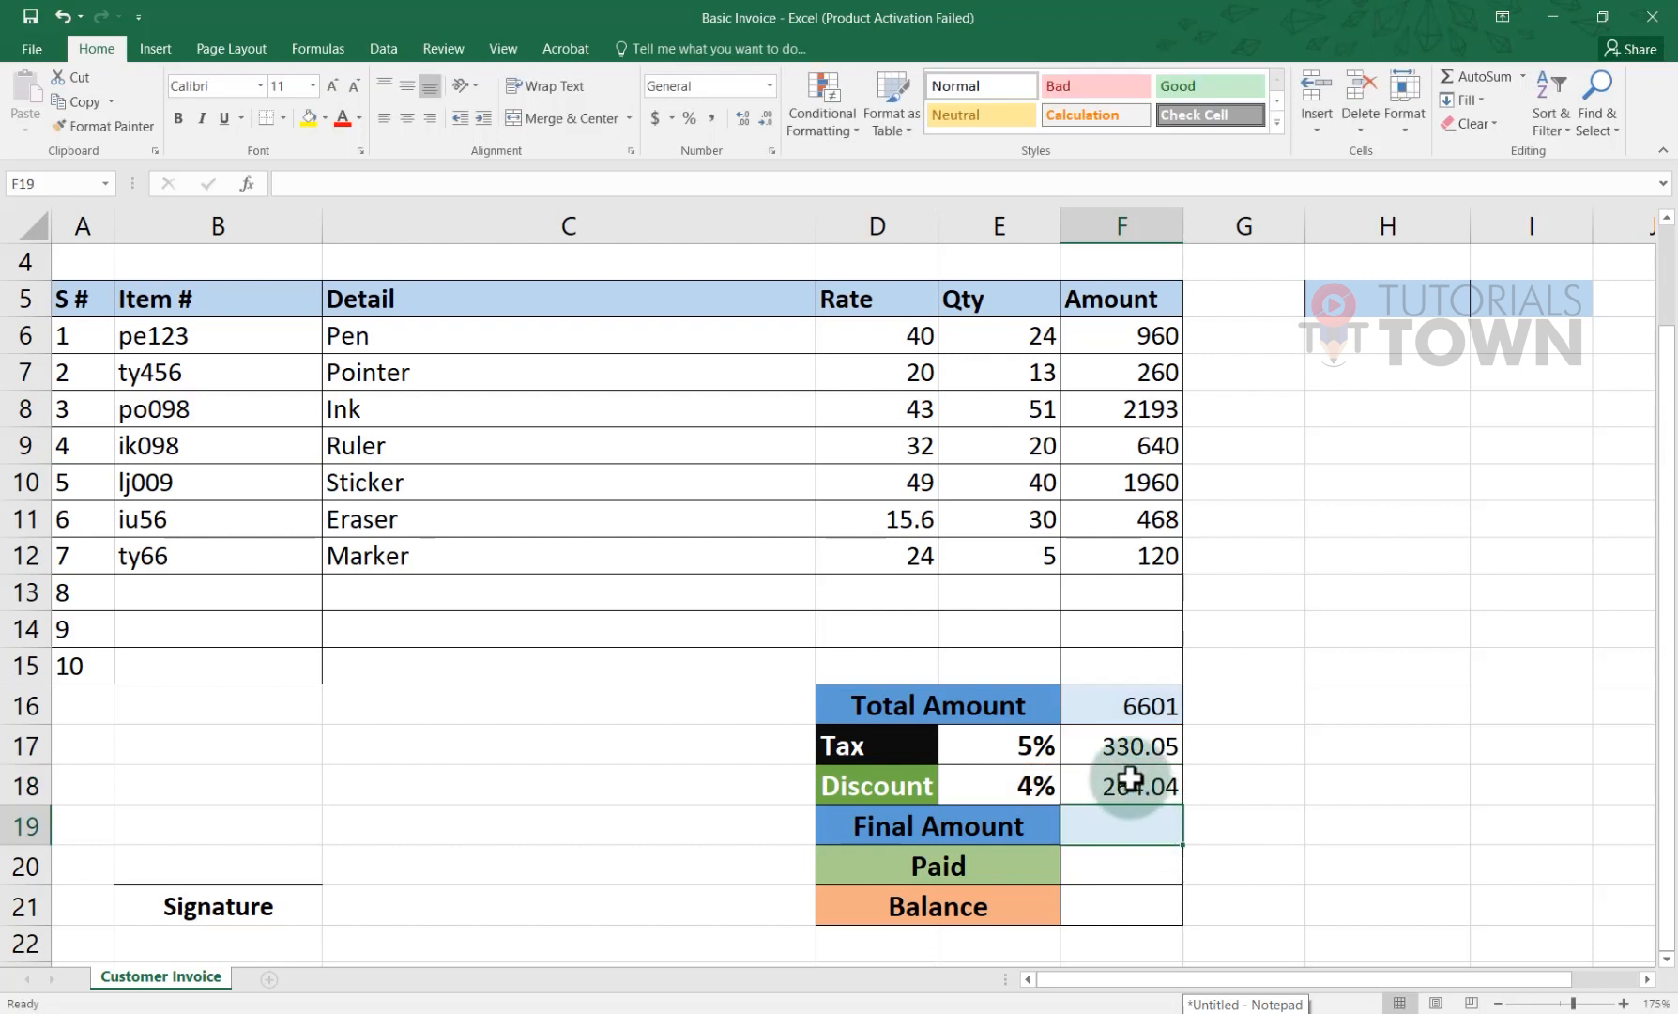
pyautogui.click(1092, 702)
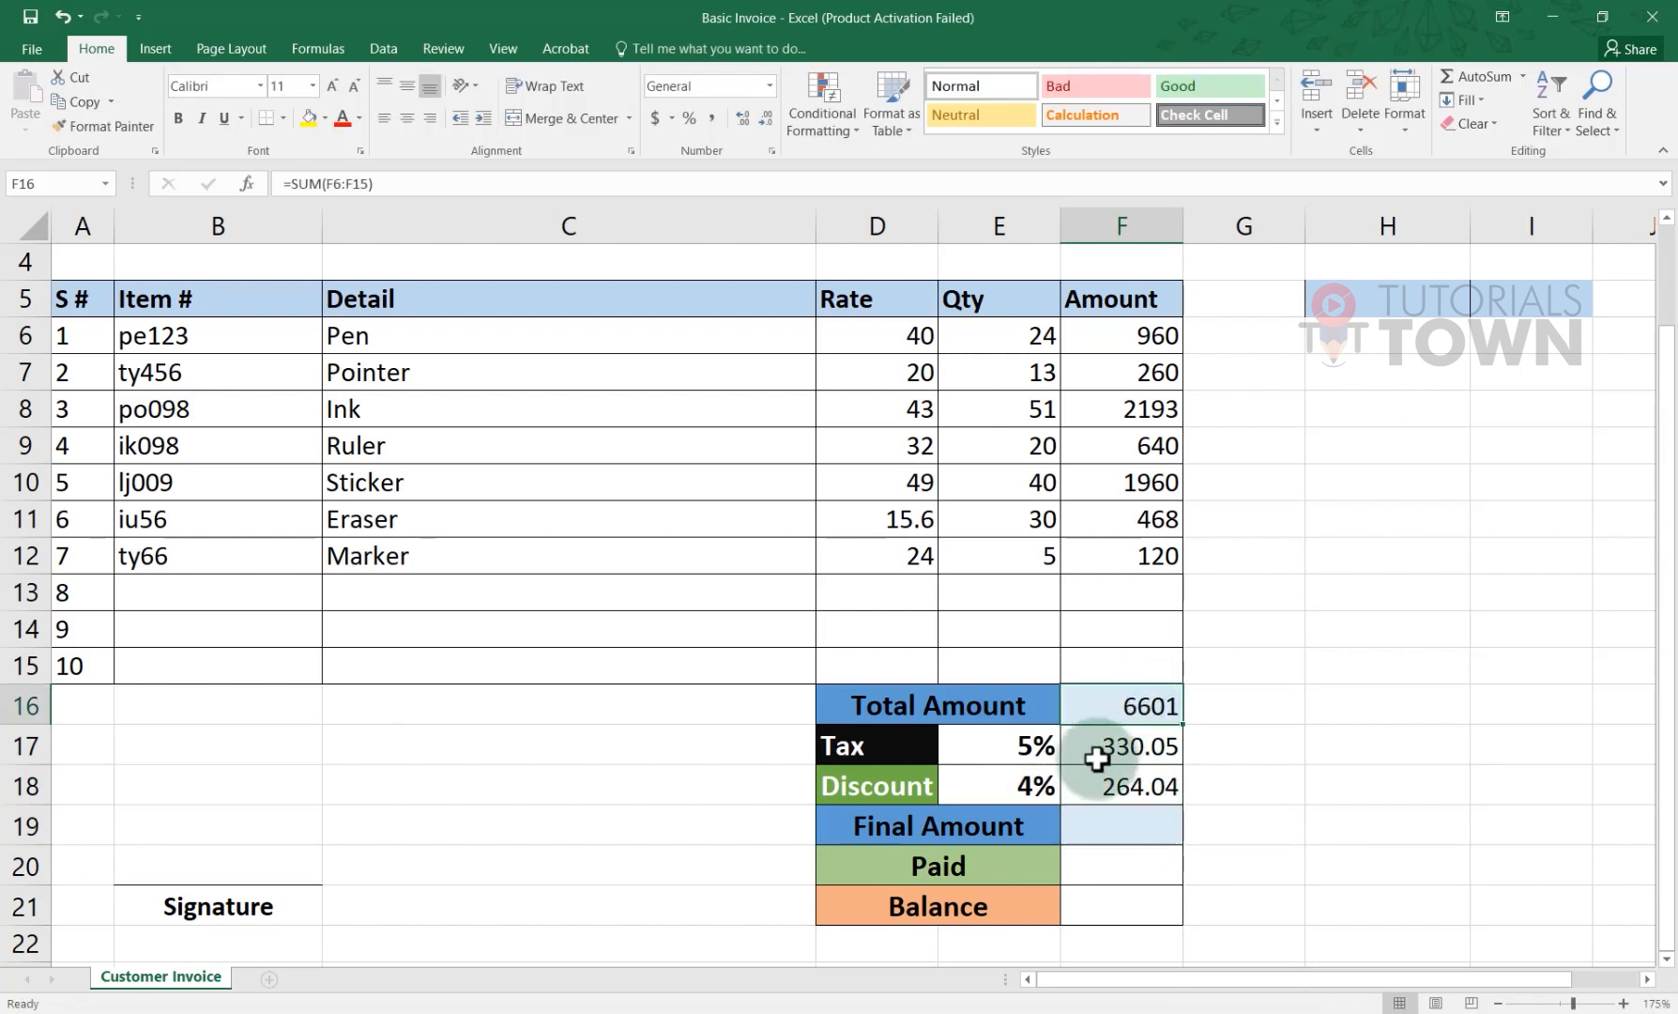
pyautogui.click(1095, 779)
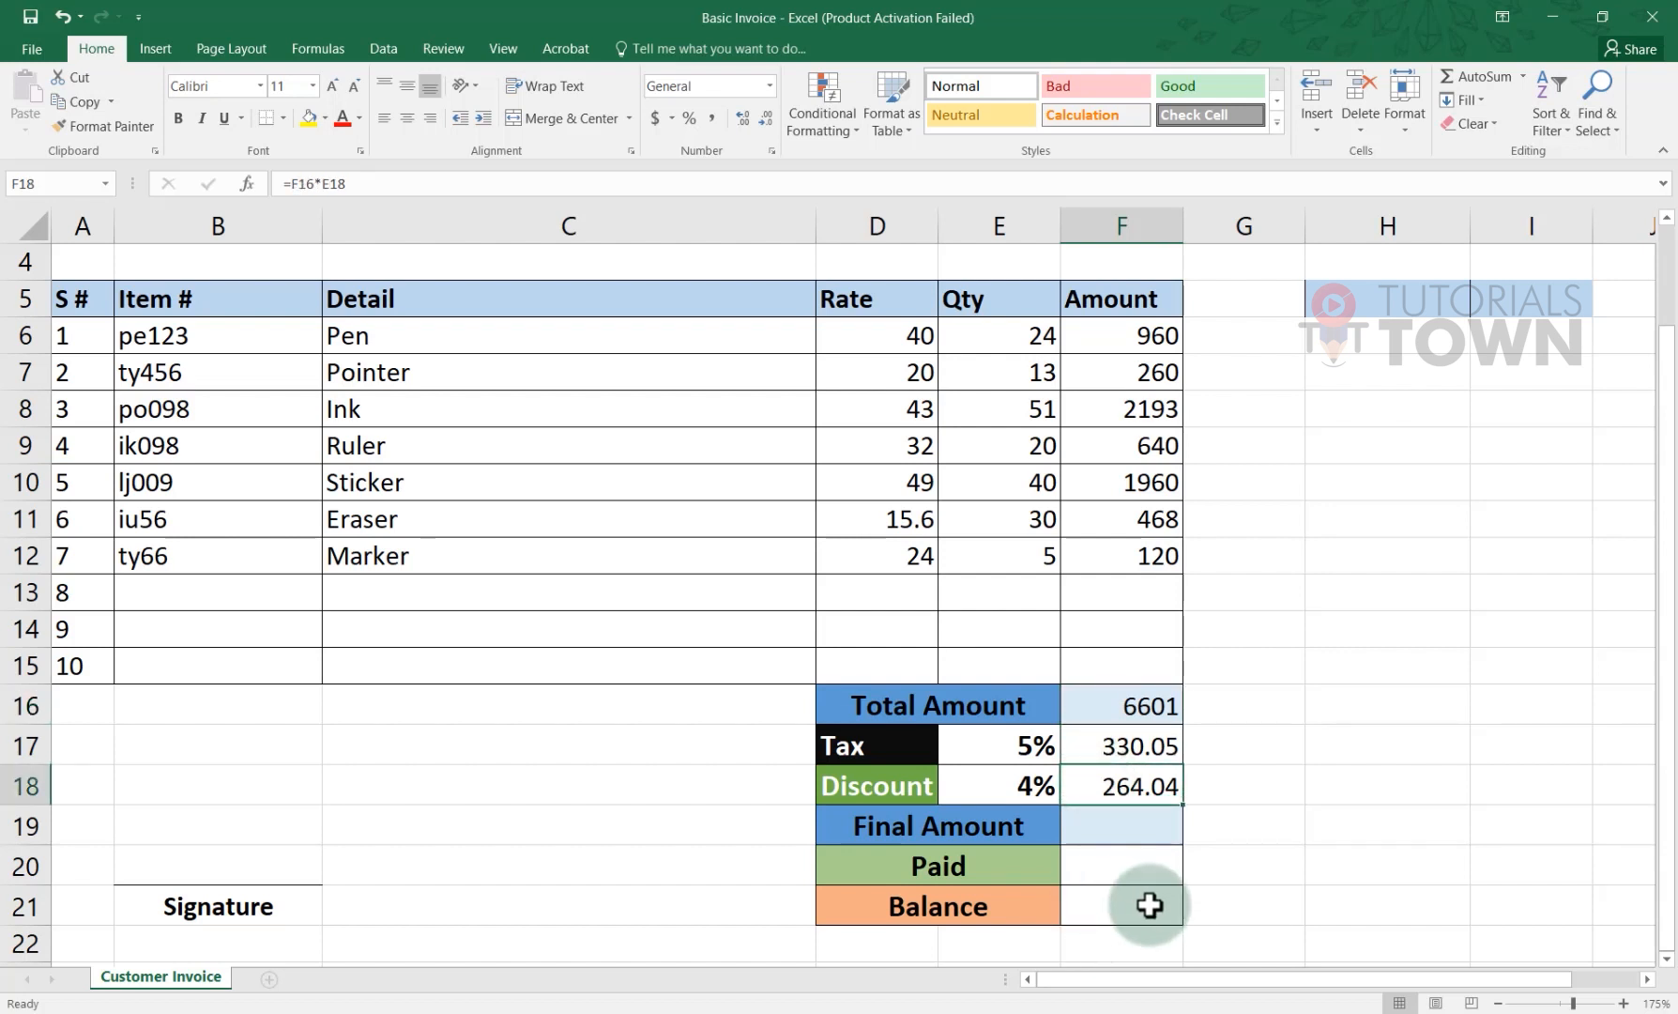
# Step: Rewrite the Tax formula in F17 as =F16*5%
pyautogui.click(1131, 749)
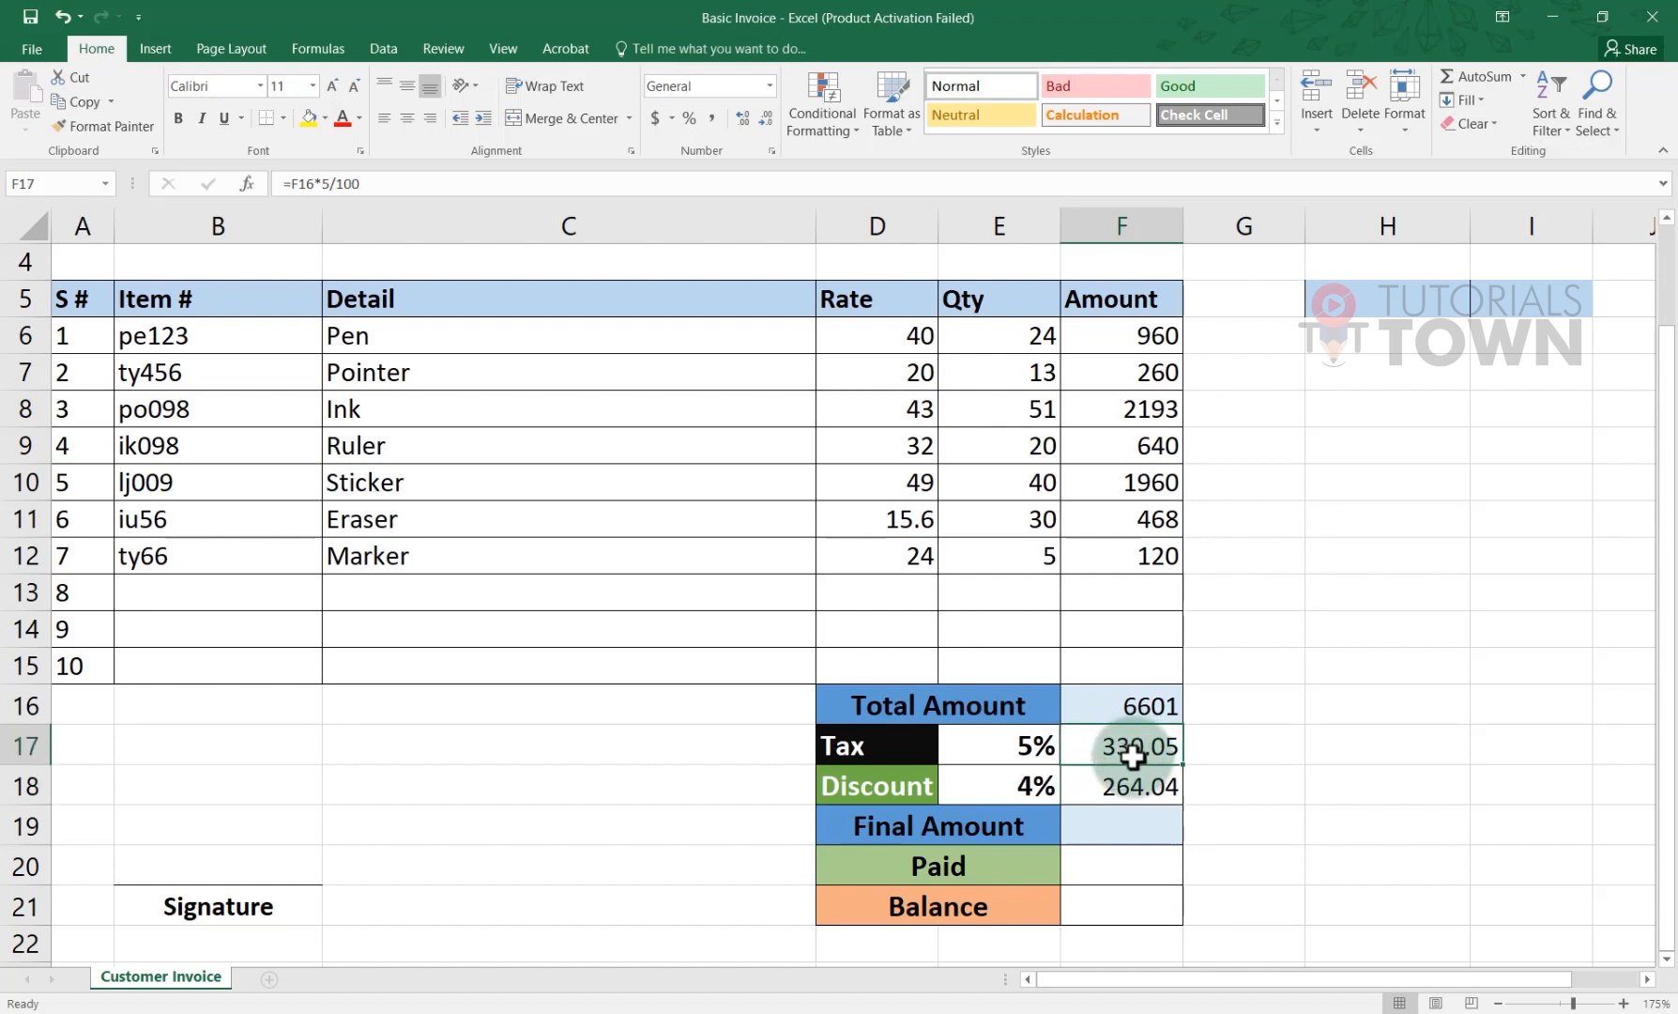
pyautogui.write('=')
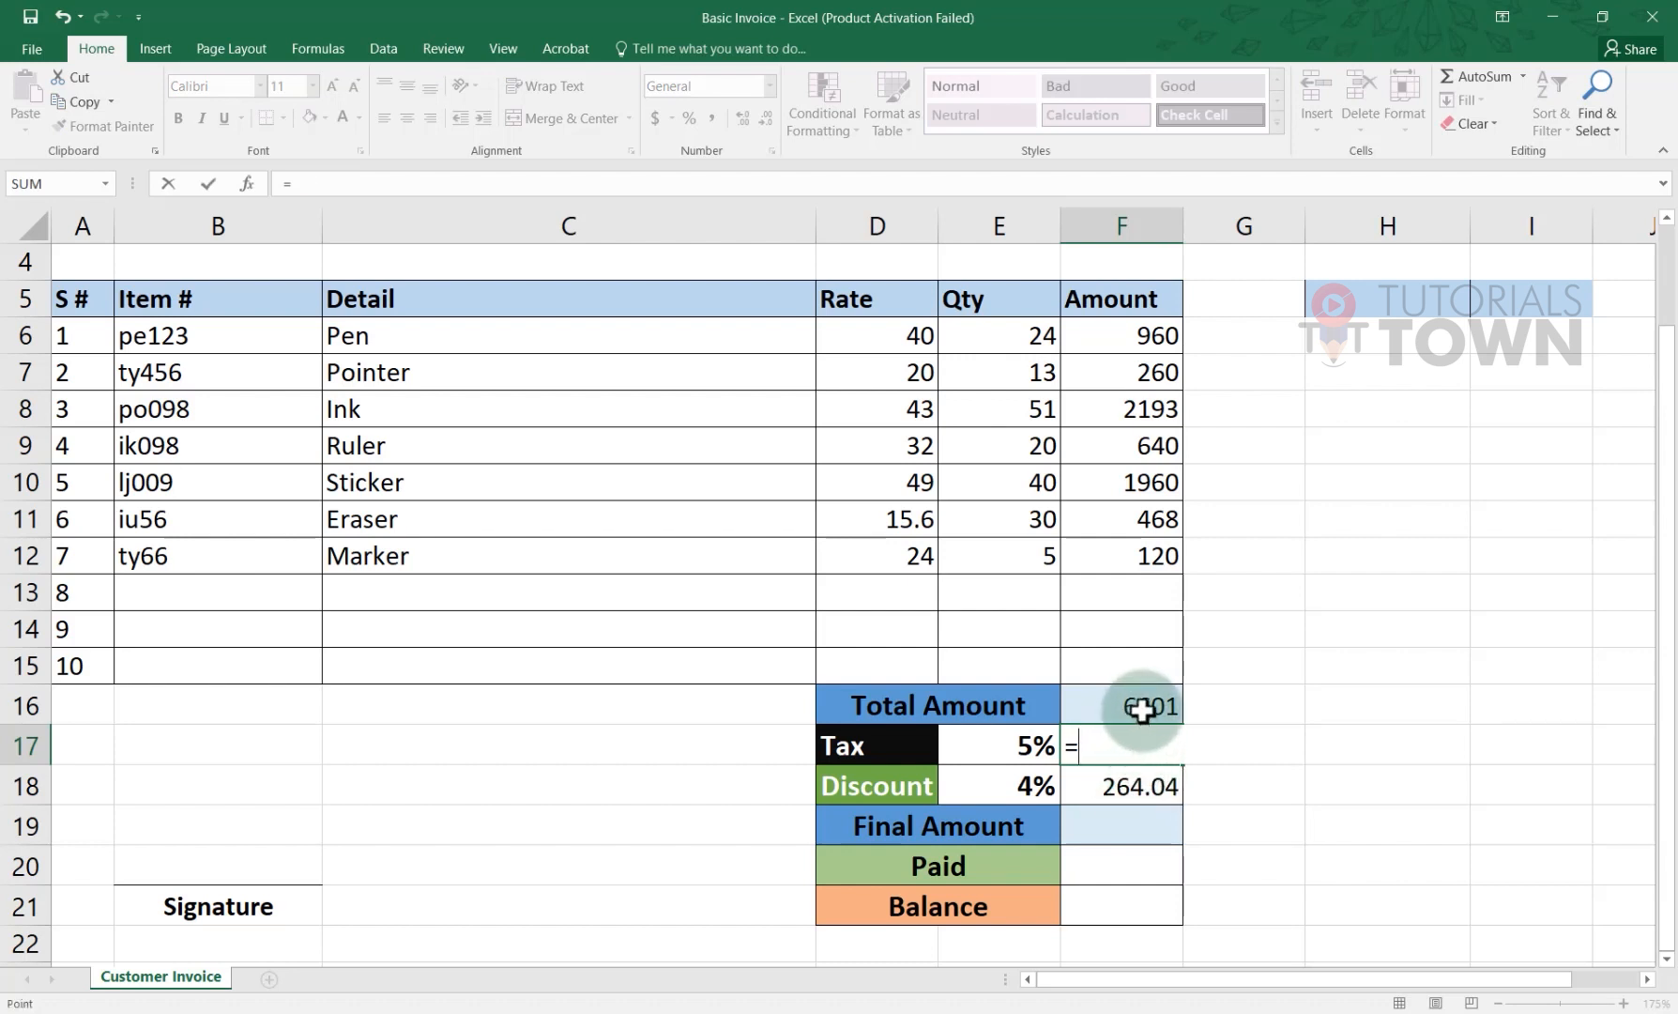
pyautogui.click(1142, 710)
pyautogui.write('*')
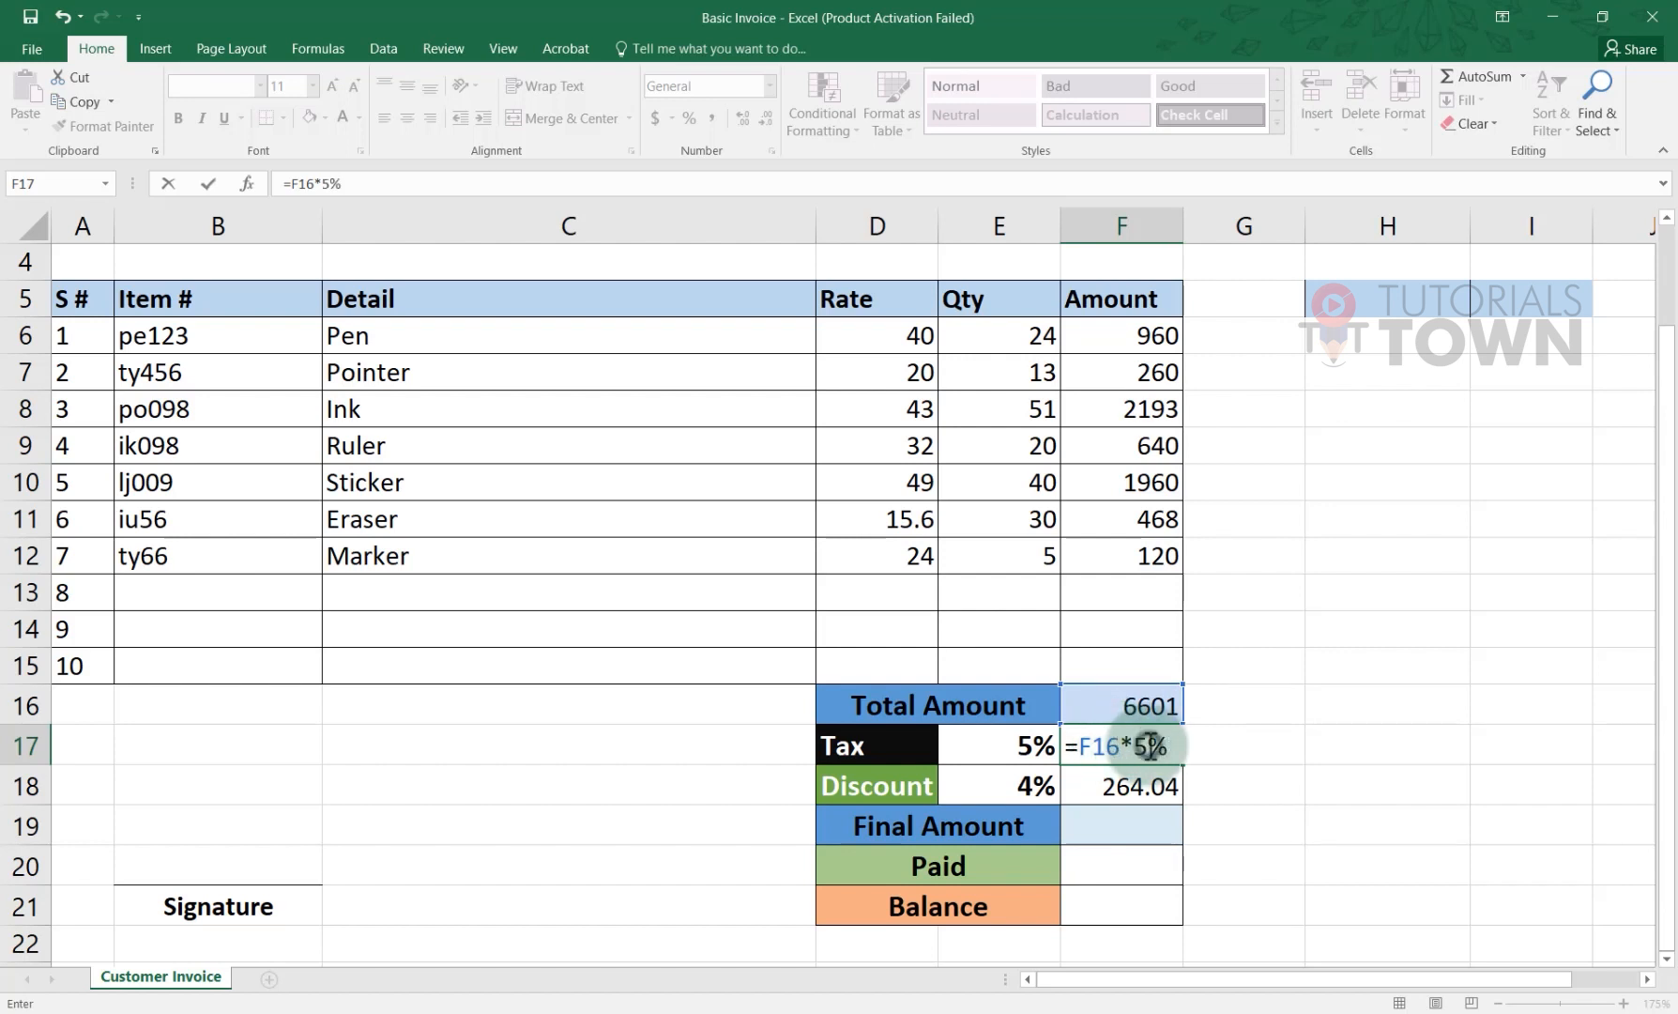
pyautogui.click(1140, 746)
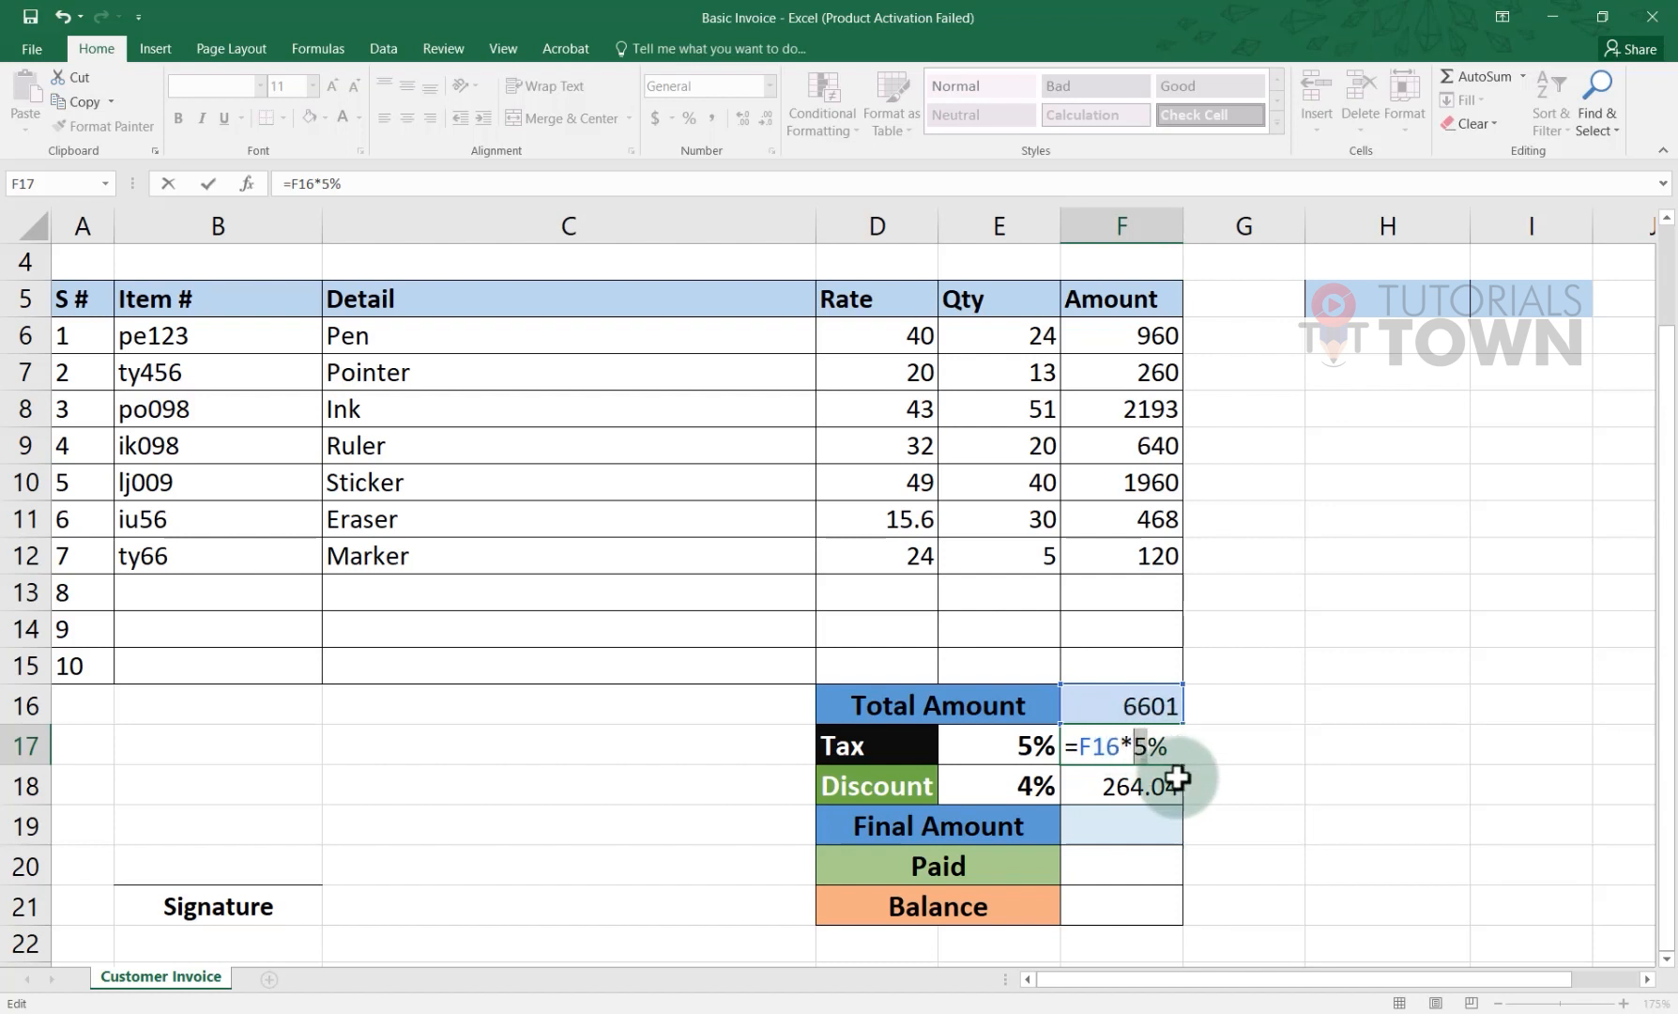
pyautogui.press('Return')
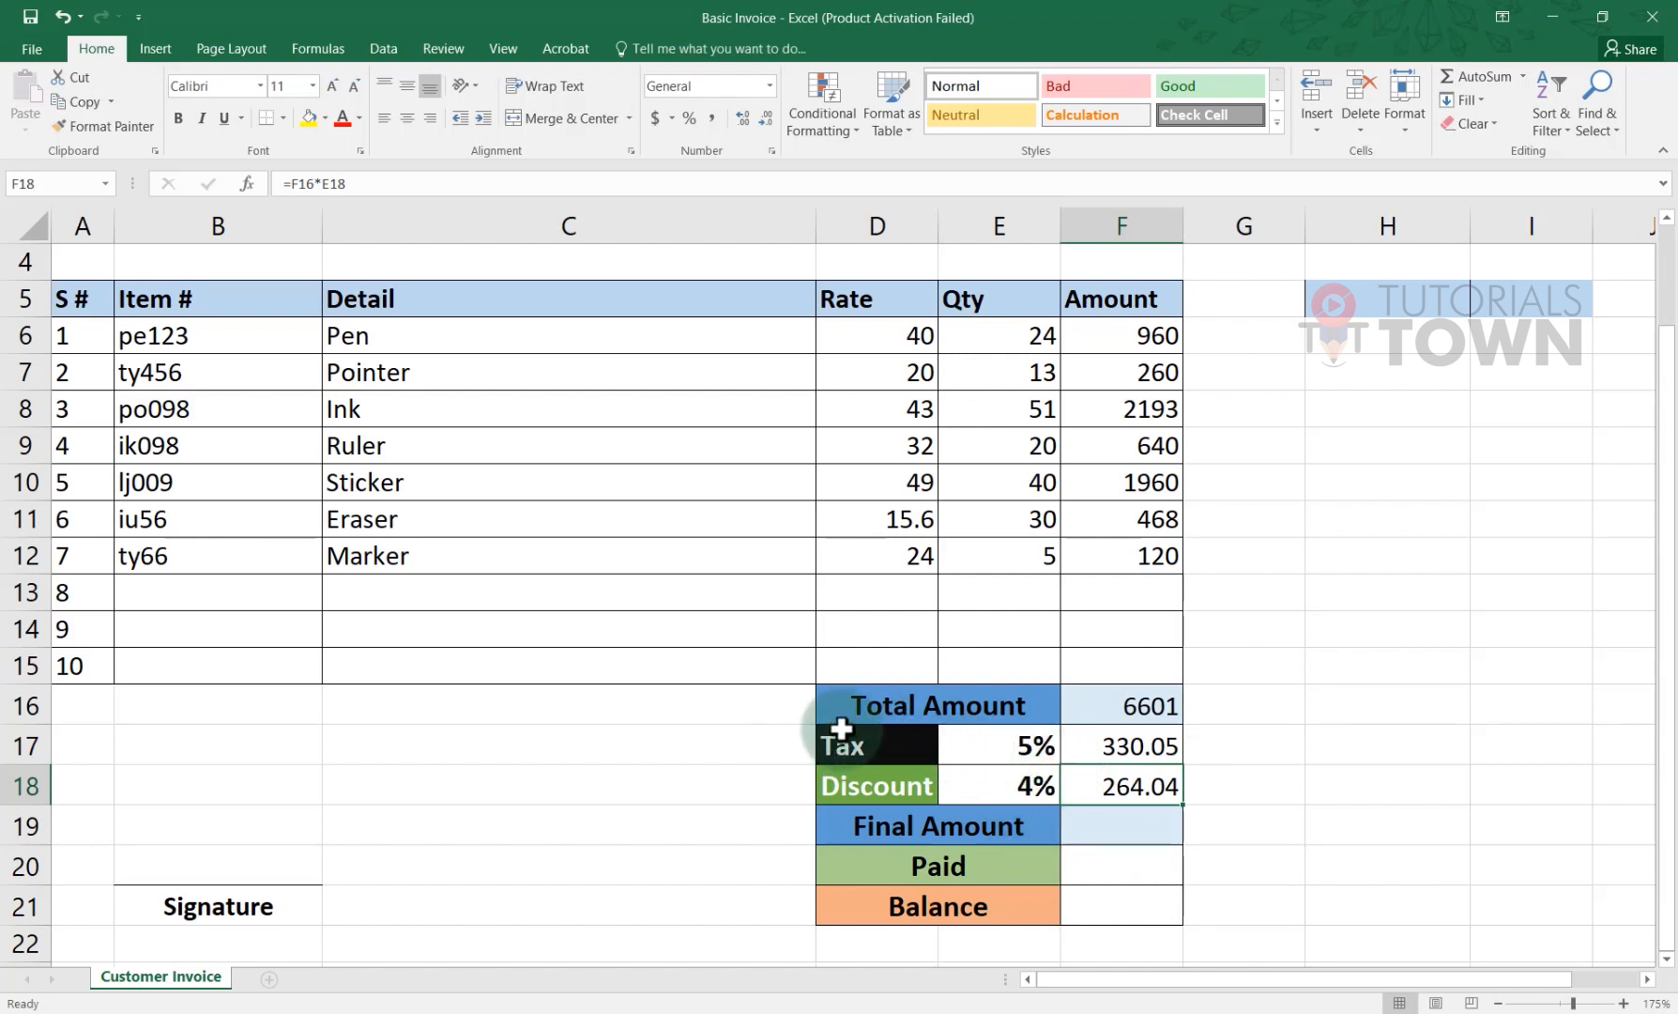
# Step: Set the tax rate in E17 to 3% and check the Tax formula in F17
pyautogui.doubleClick(1004, 745)
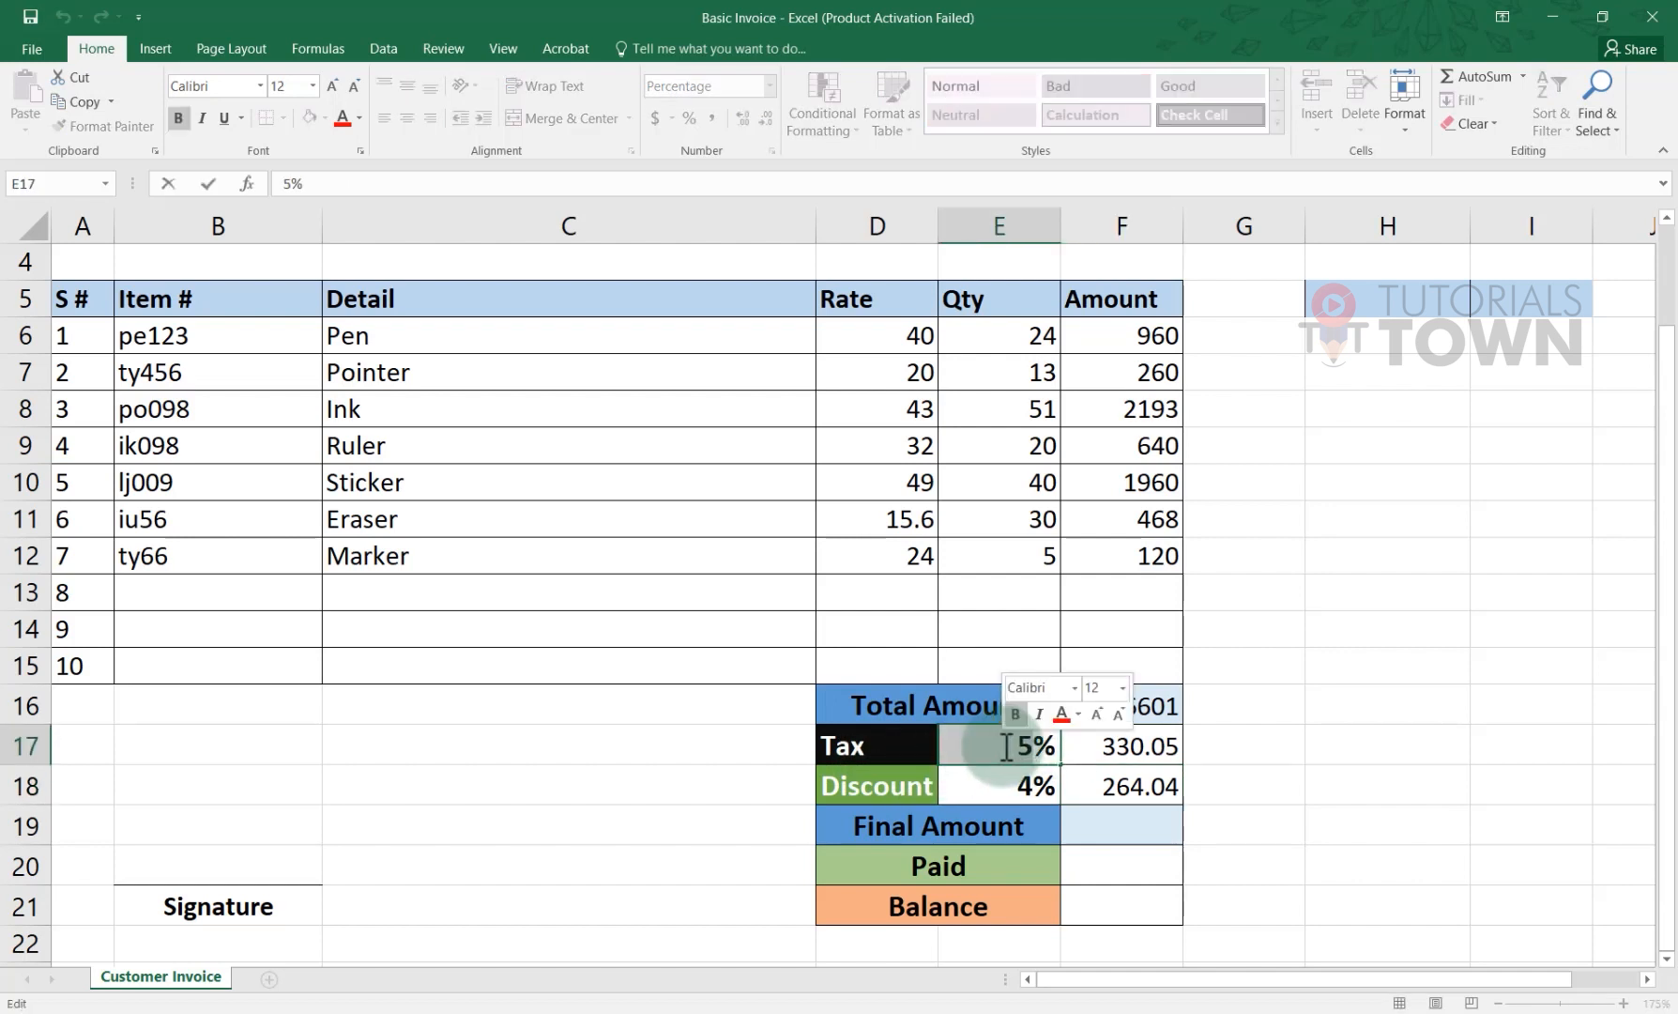
pyautogui.write('3')
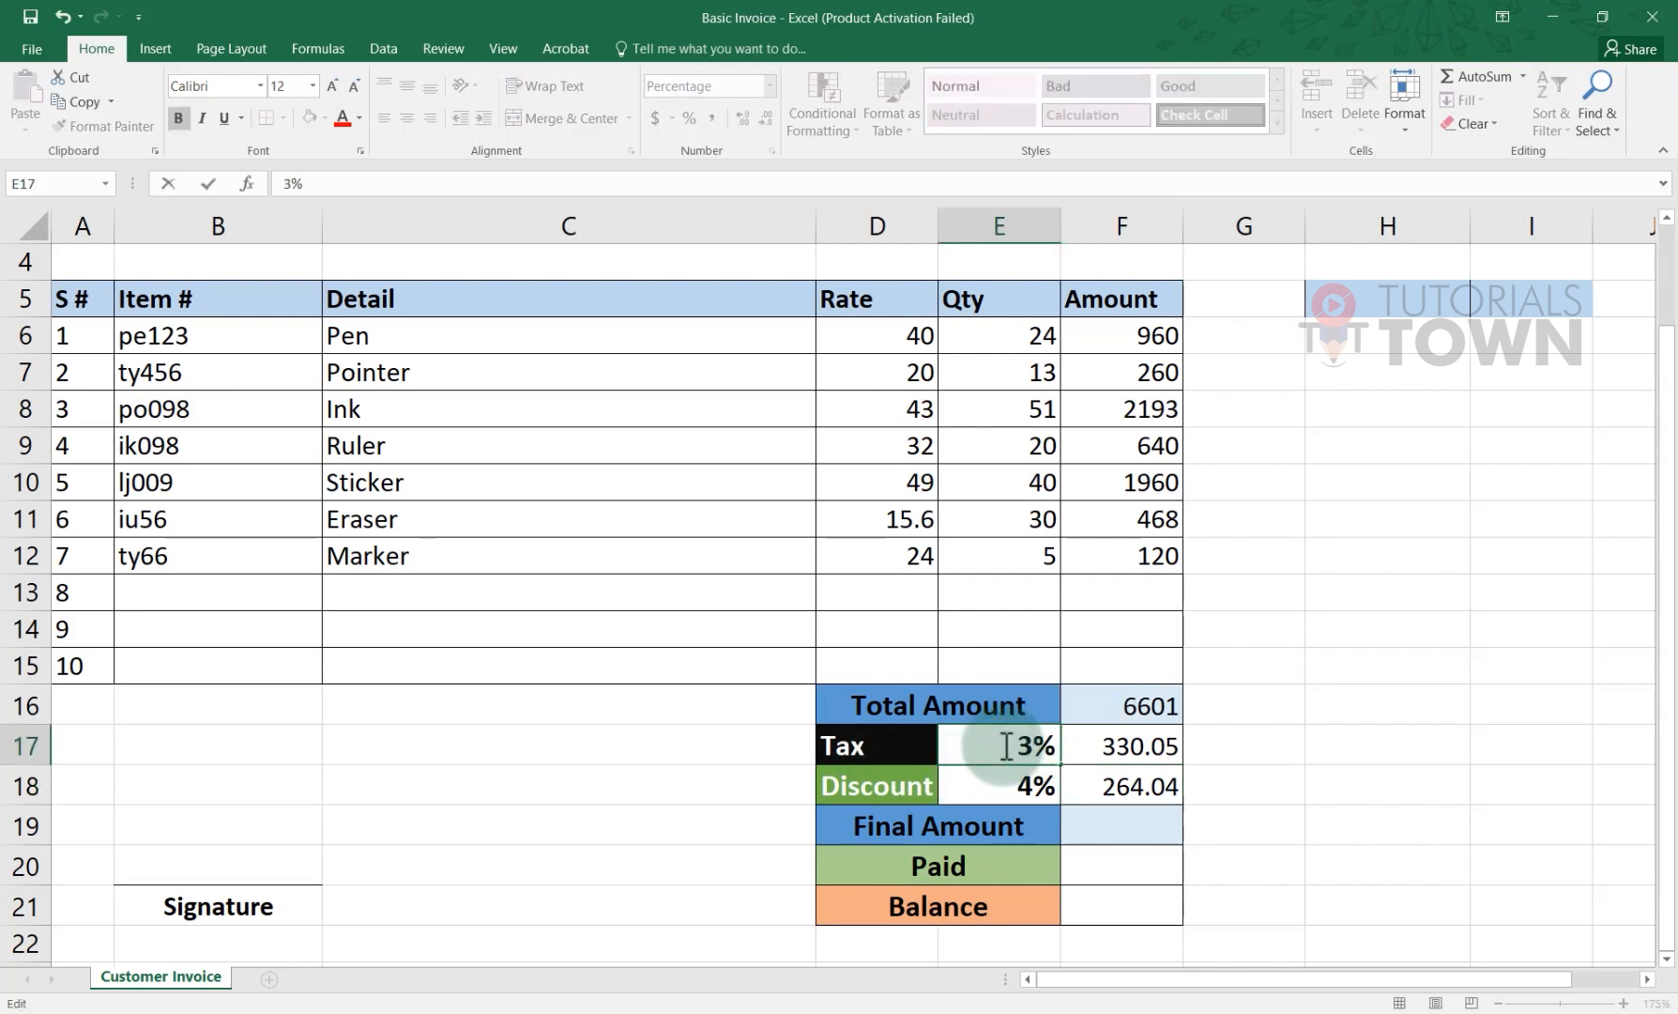
pyautogui.click(1092, 744)
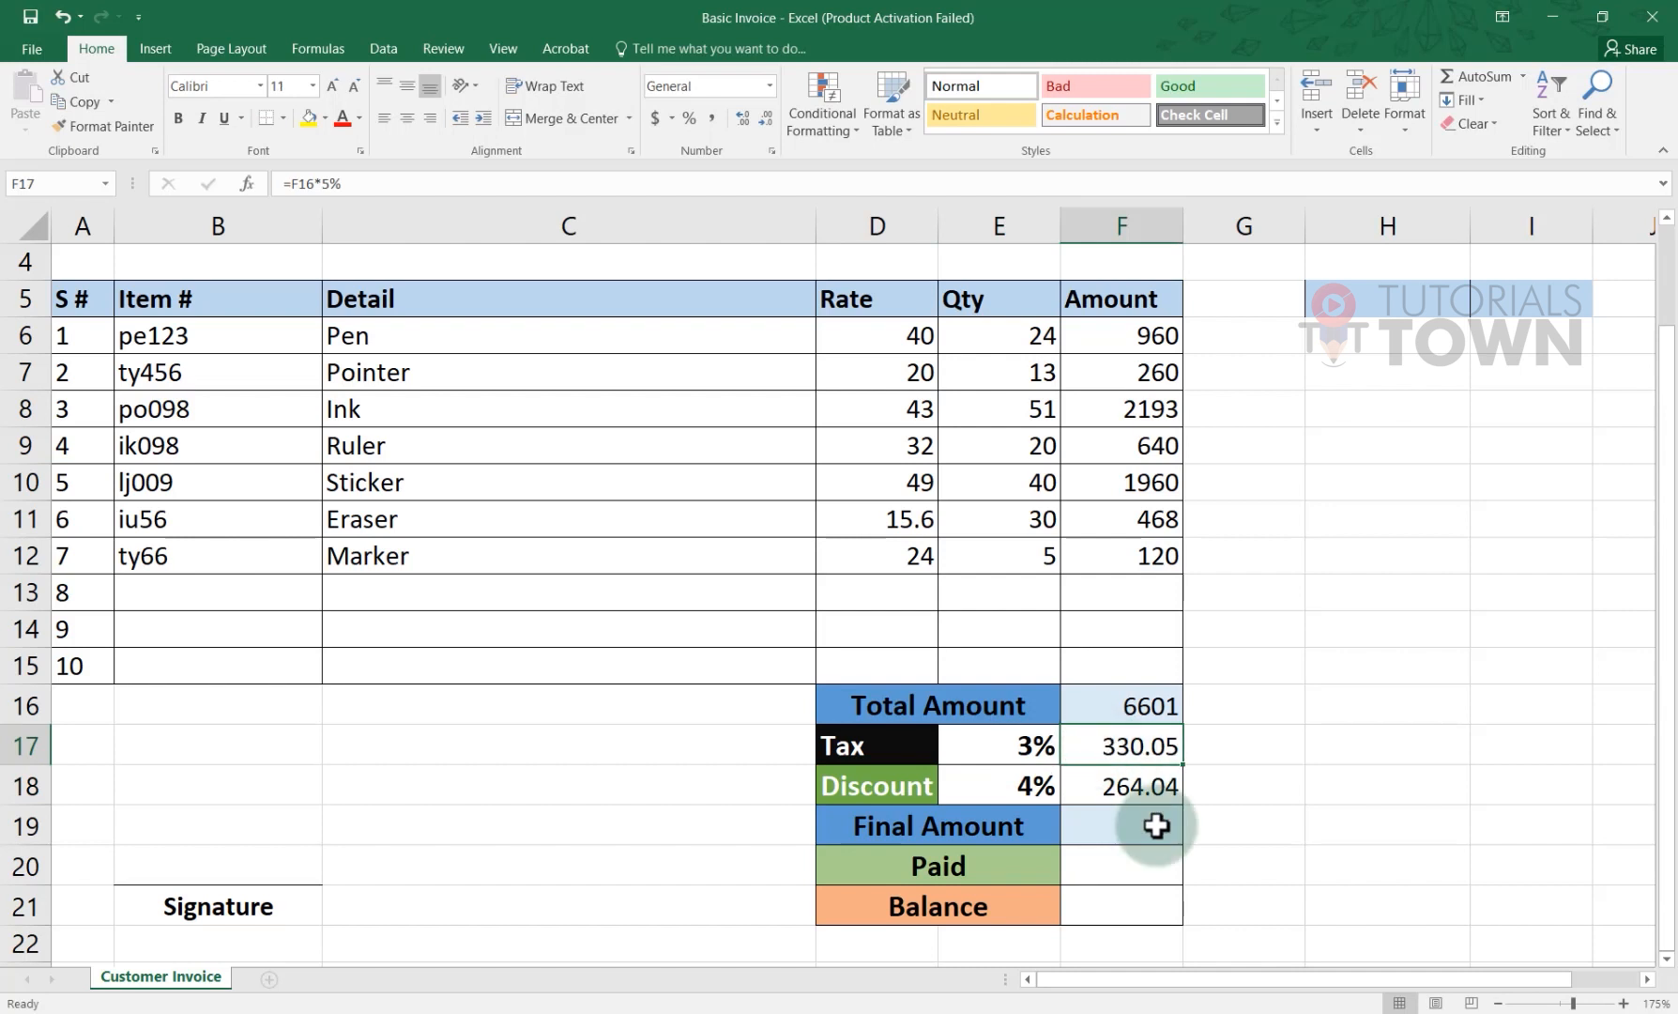
# Step: Replace the fixed percentage in the F17 Tax formula with the rate cell so it reads =F16*E17
pyautogui.doubleClick(1157, 742)
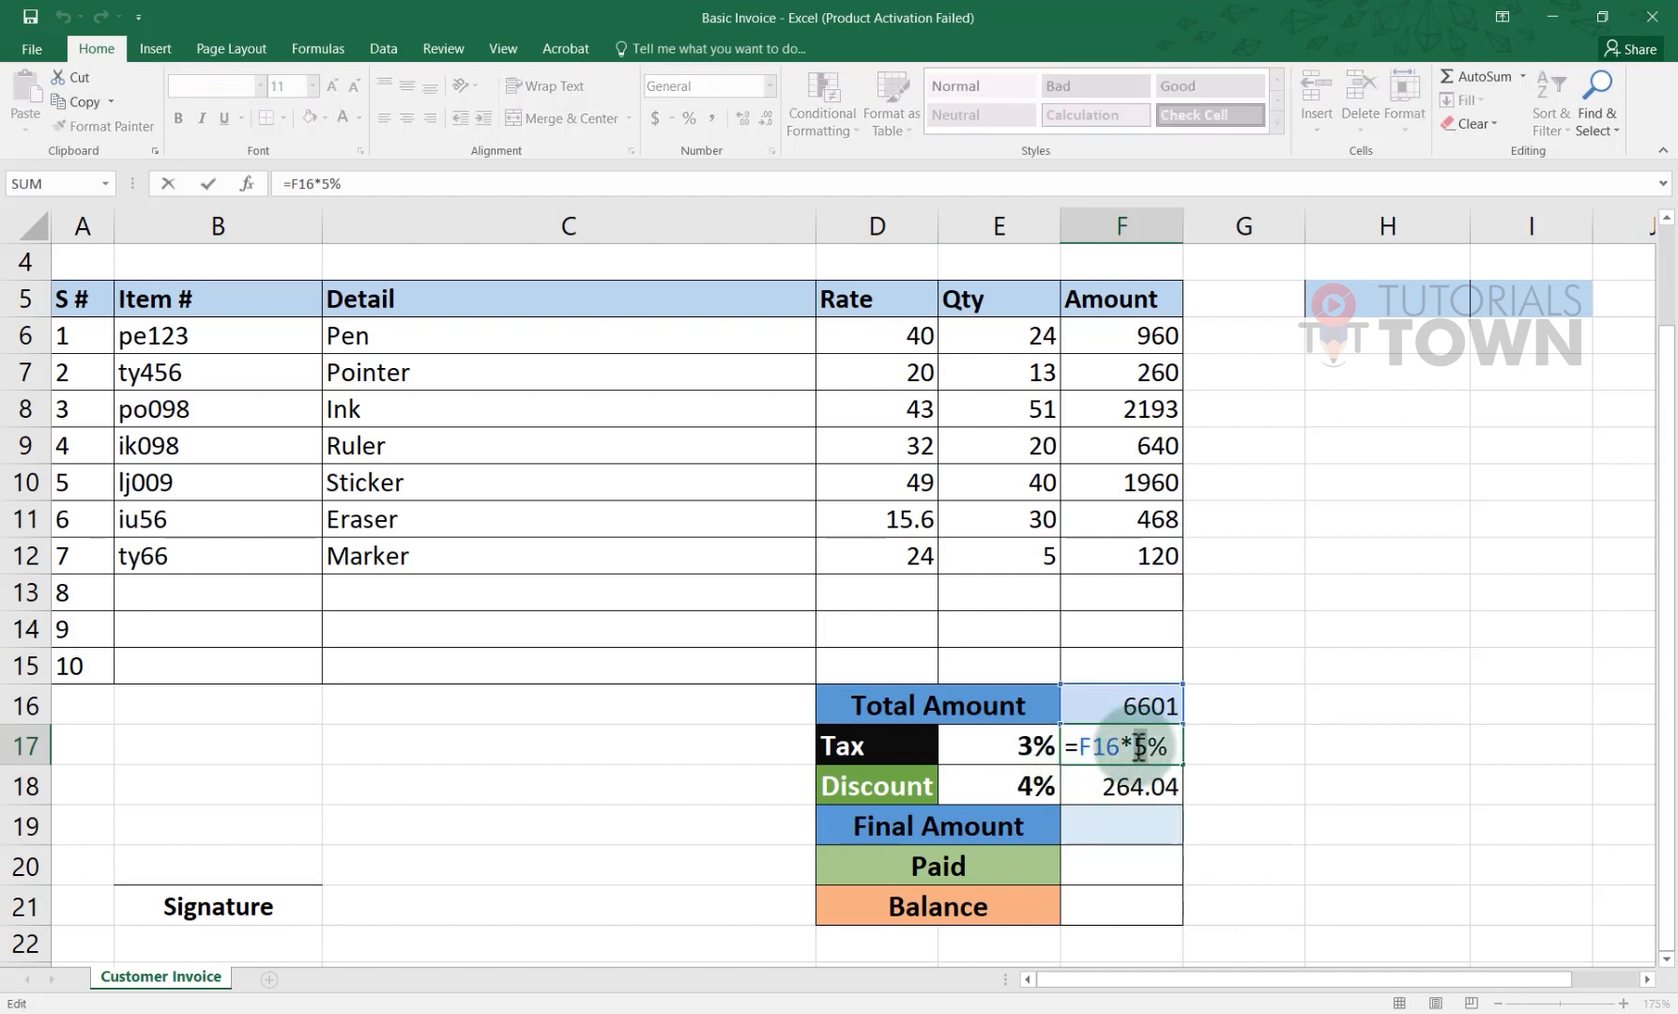
pyautogui.press('BackSpace')
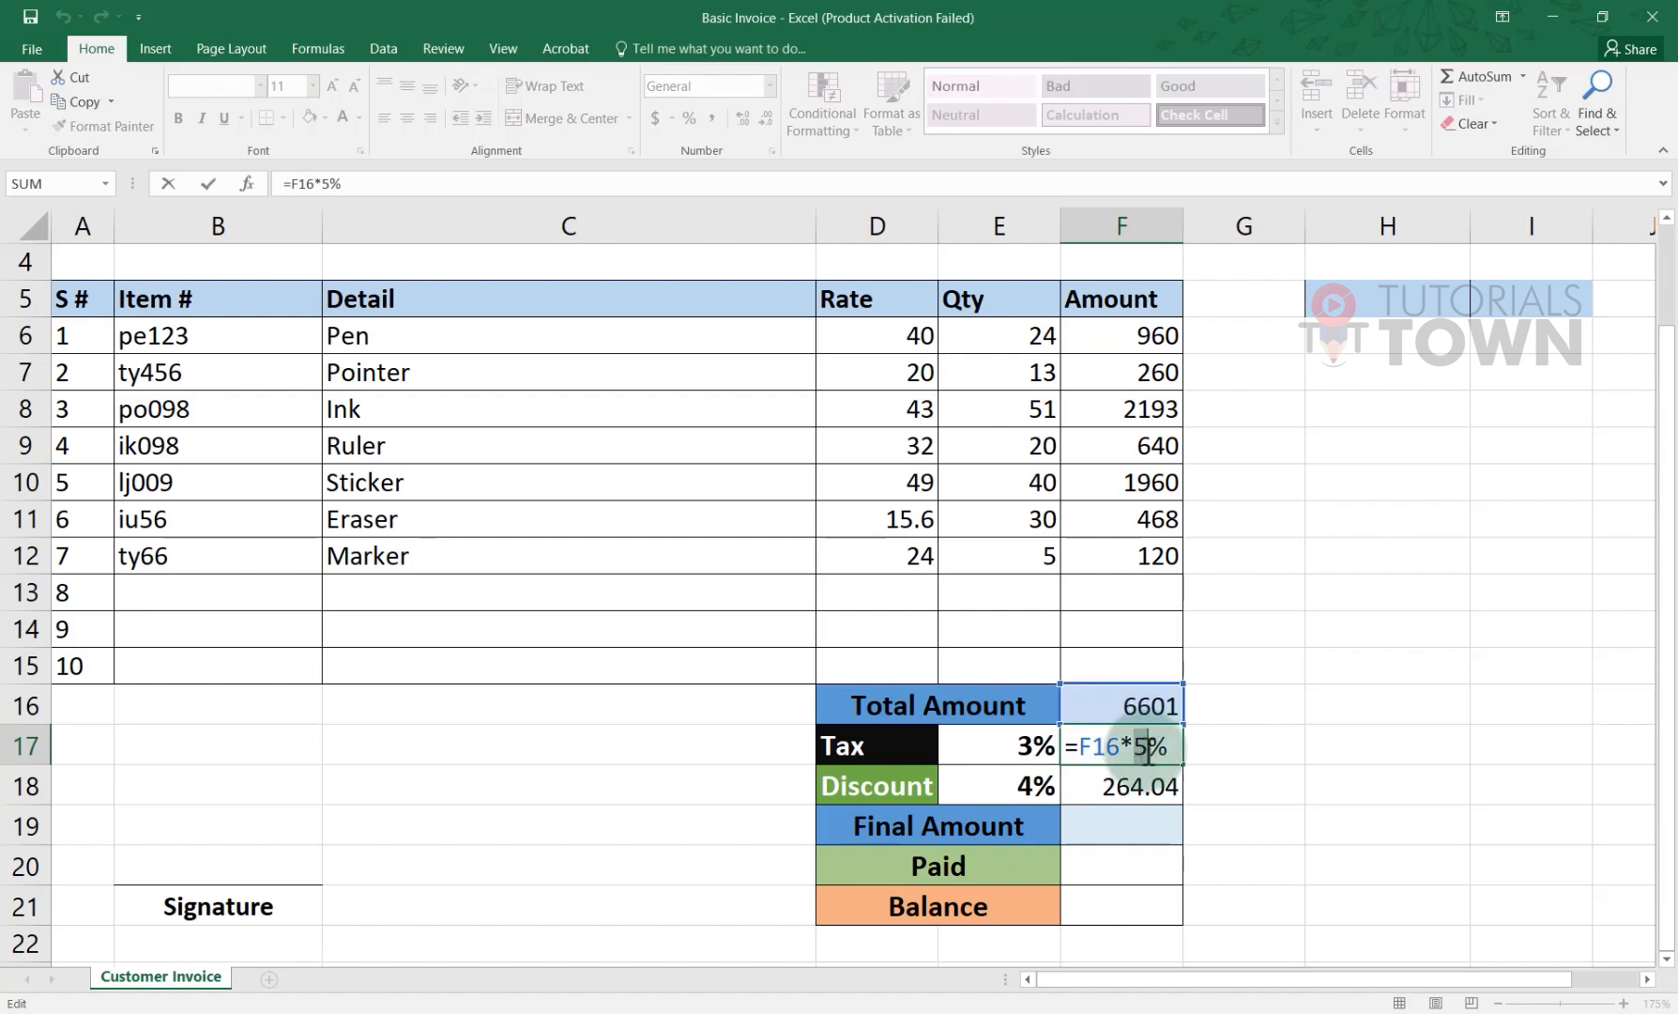
pyautogui.click(1026, 751)
pyautogui.press('Delete')
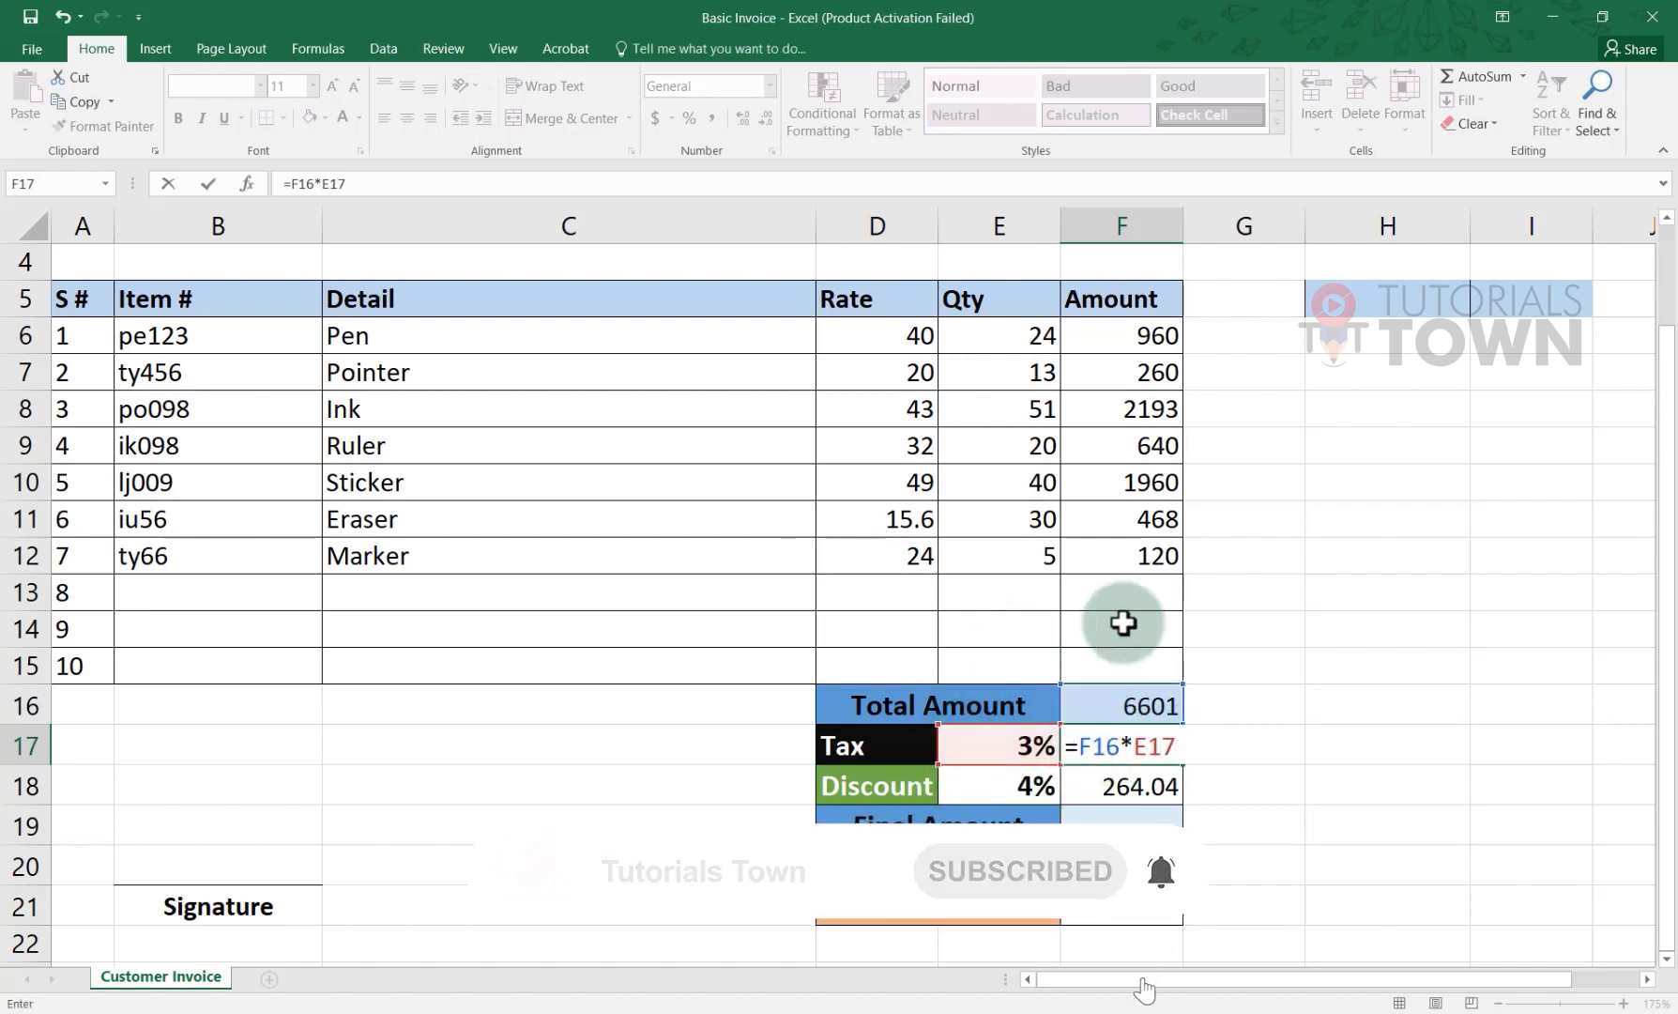
pyautogui.press('Return')
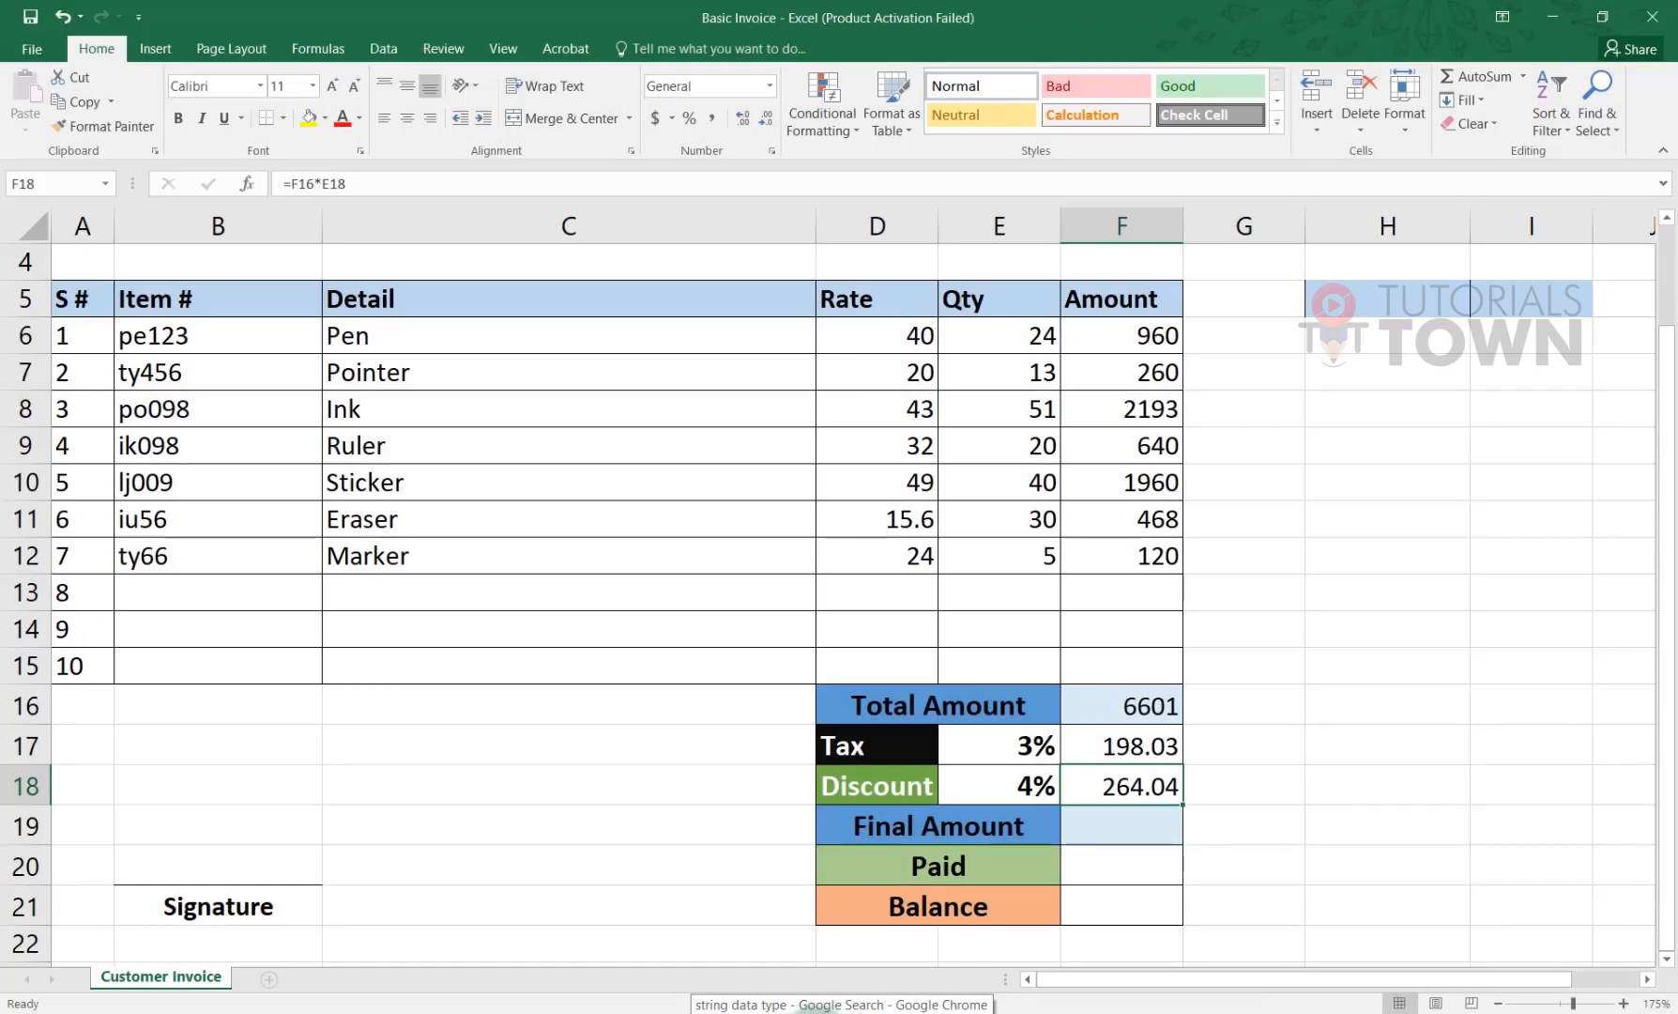
# Step: Review the Final Amount row and the Total Amount formula in F16 against the item amounts in F6:F12
pyautogui.click(913, 826)
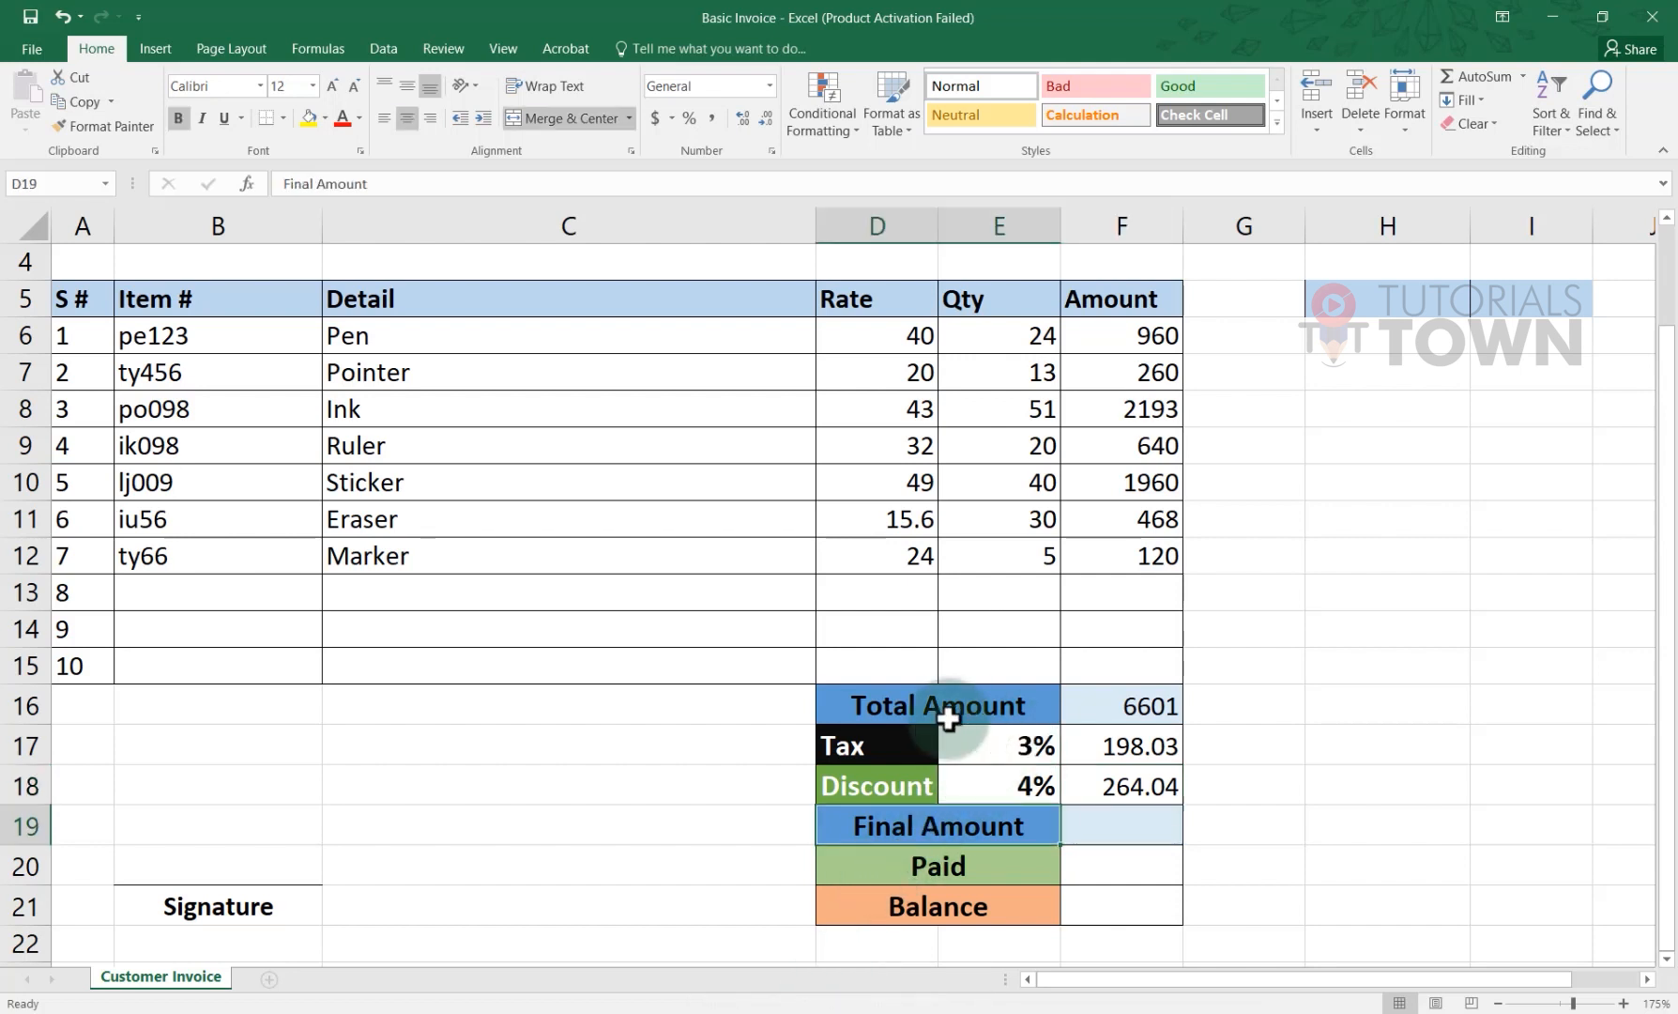
pyautogui.click(1143, 706)
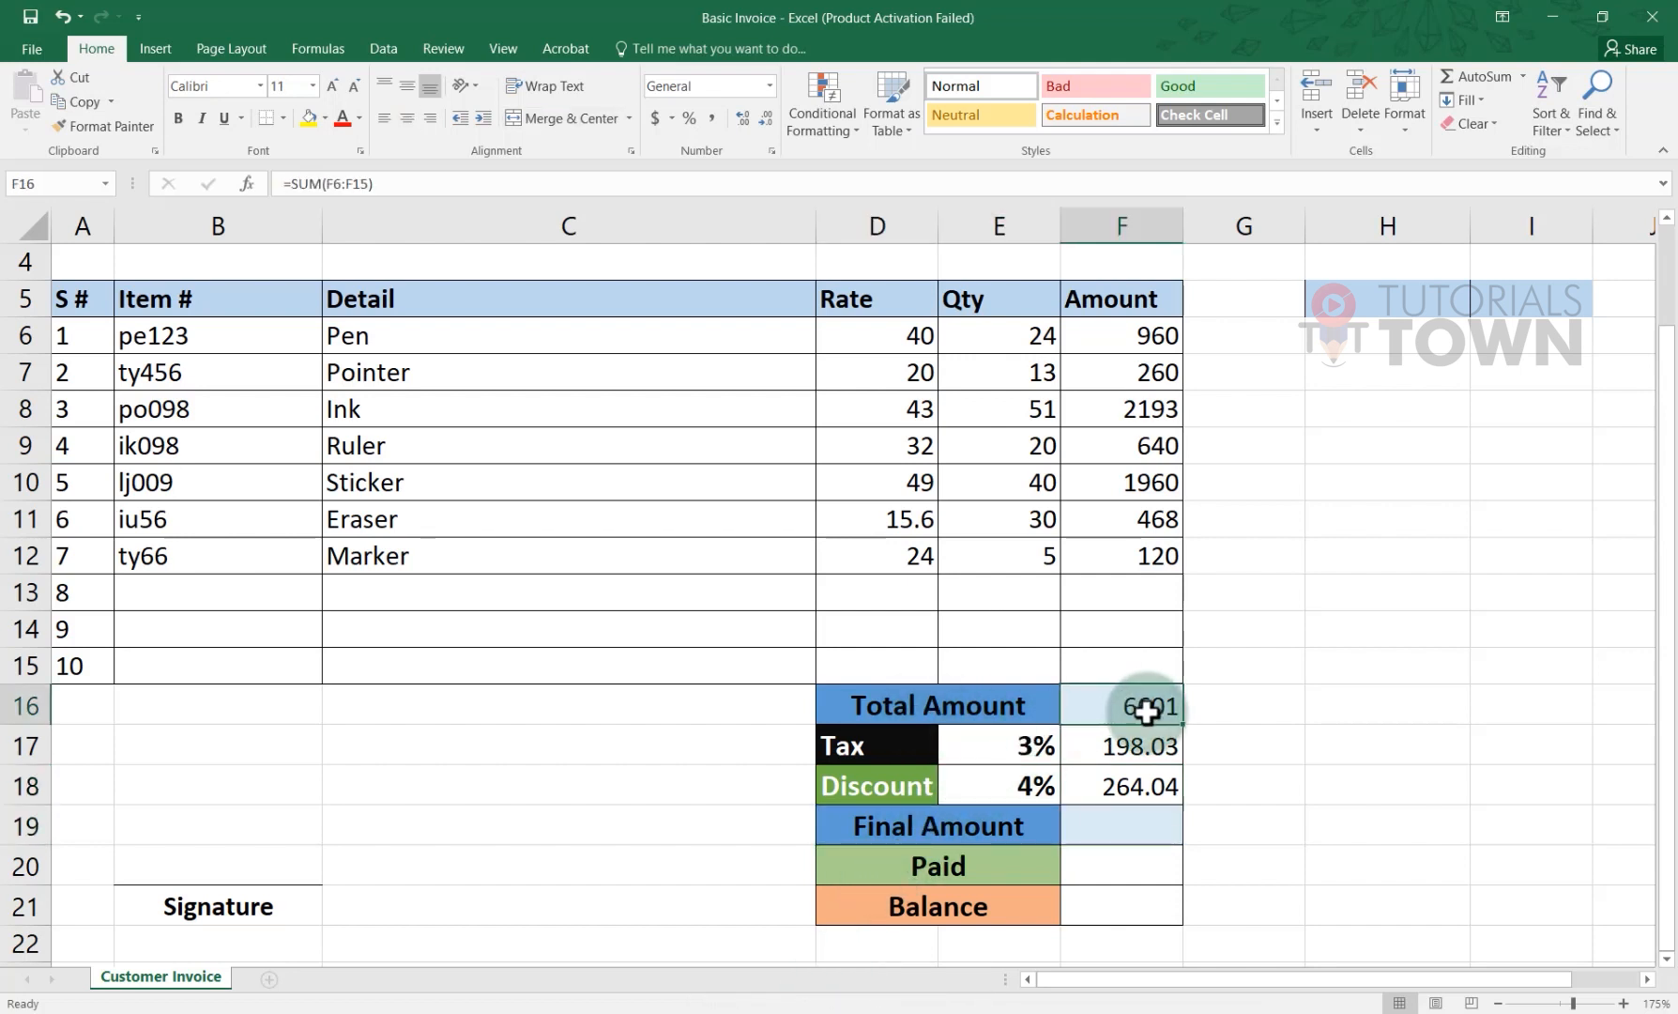
pyautogui.moveTo(1142, 338); pyautogui.dragTo(1136, 547)
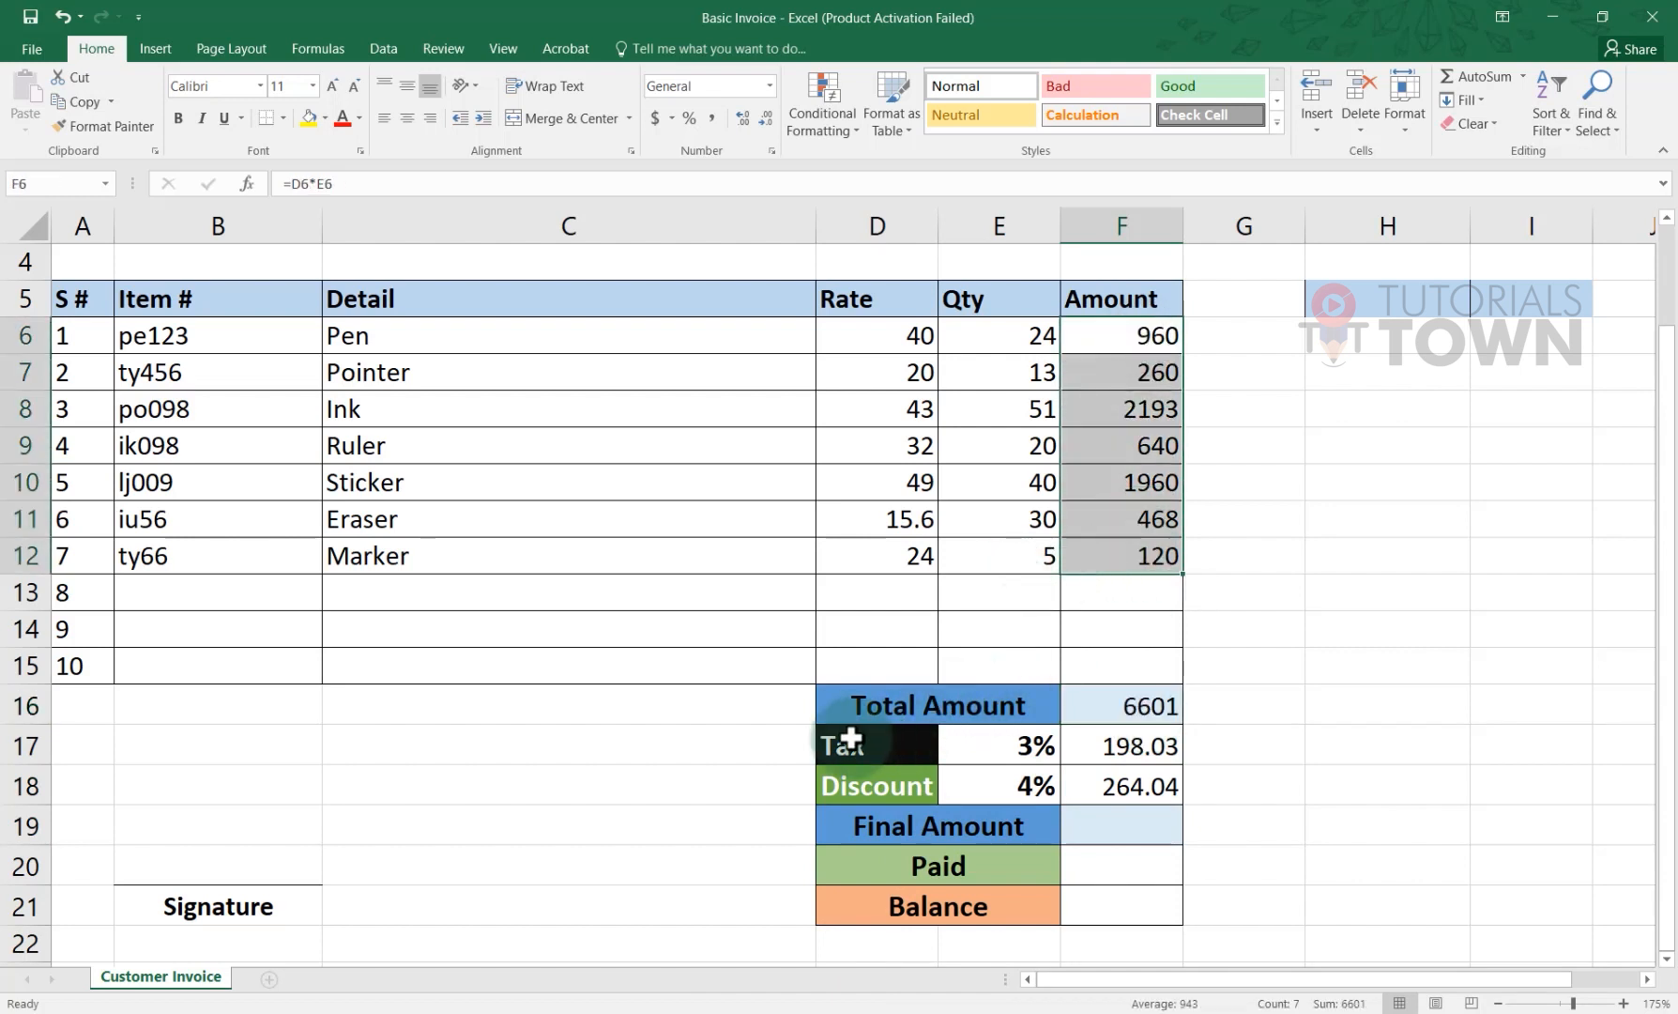
pyautogui.click(793, 753)
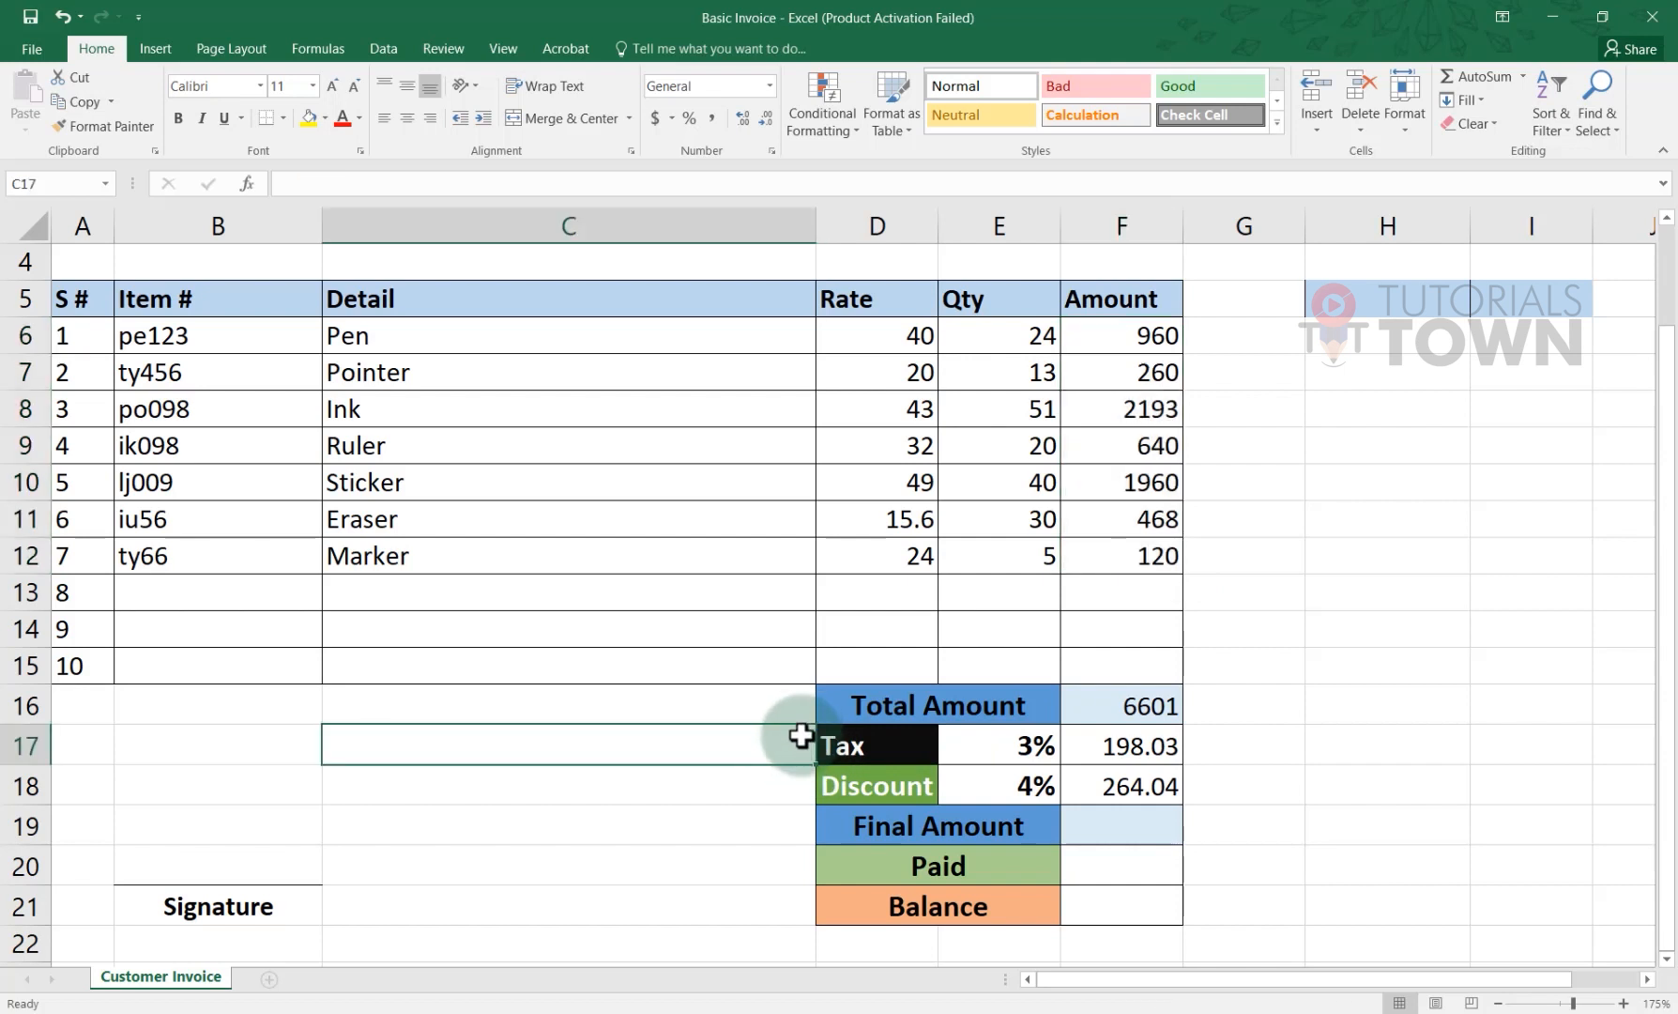
# Step: Change the Tax label in D17 to "Tax +"
pyautogui.click(878, 750)
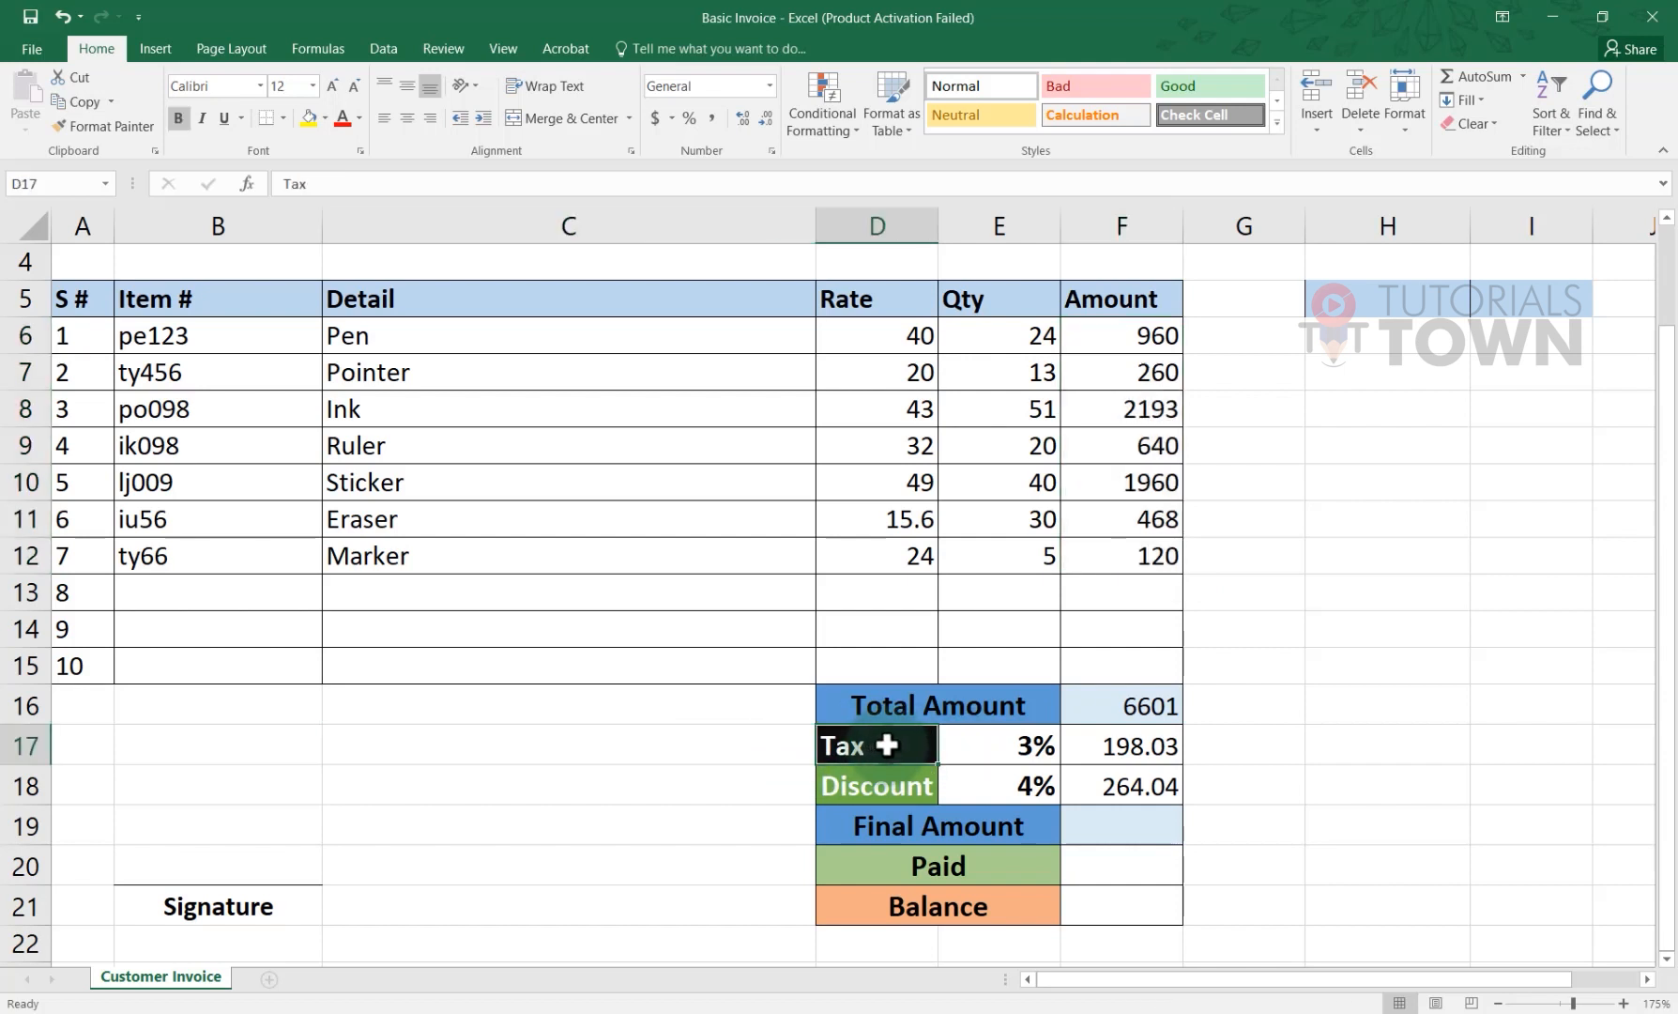
pyautogui.doubleClick(875, 750)
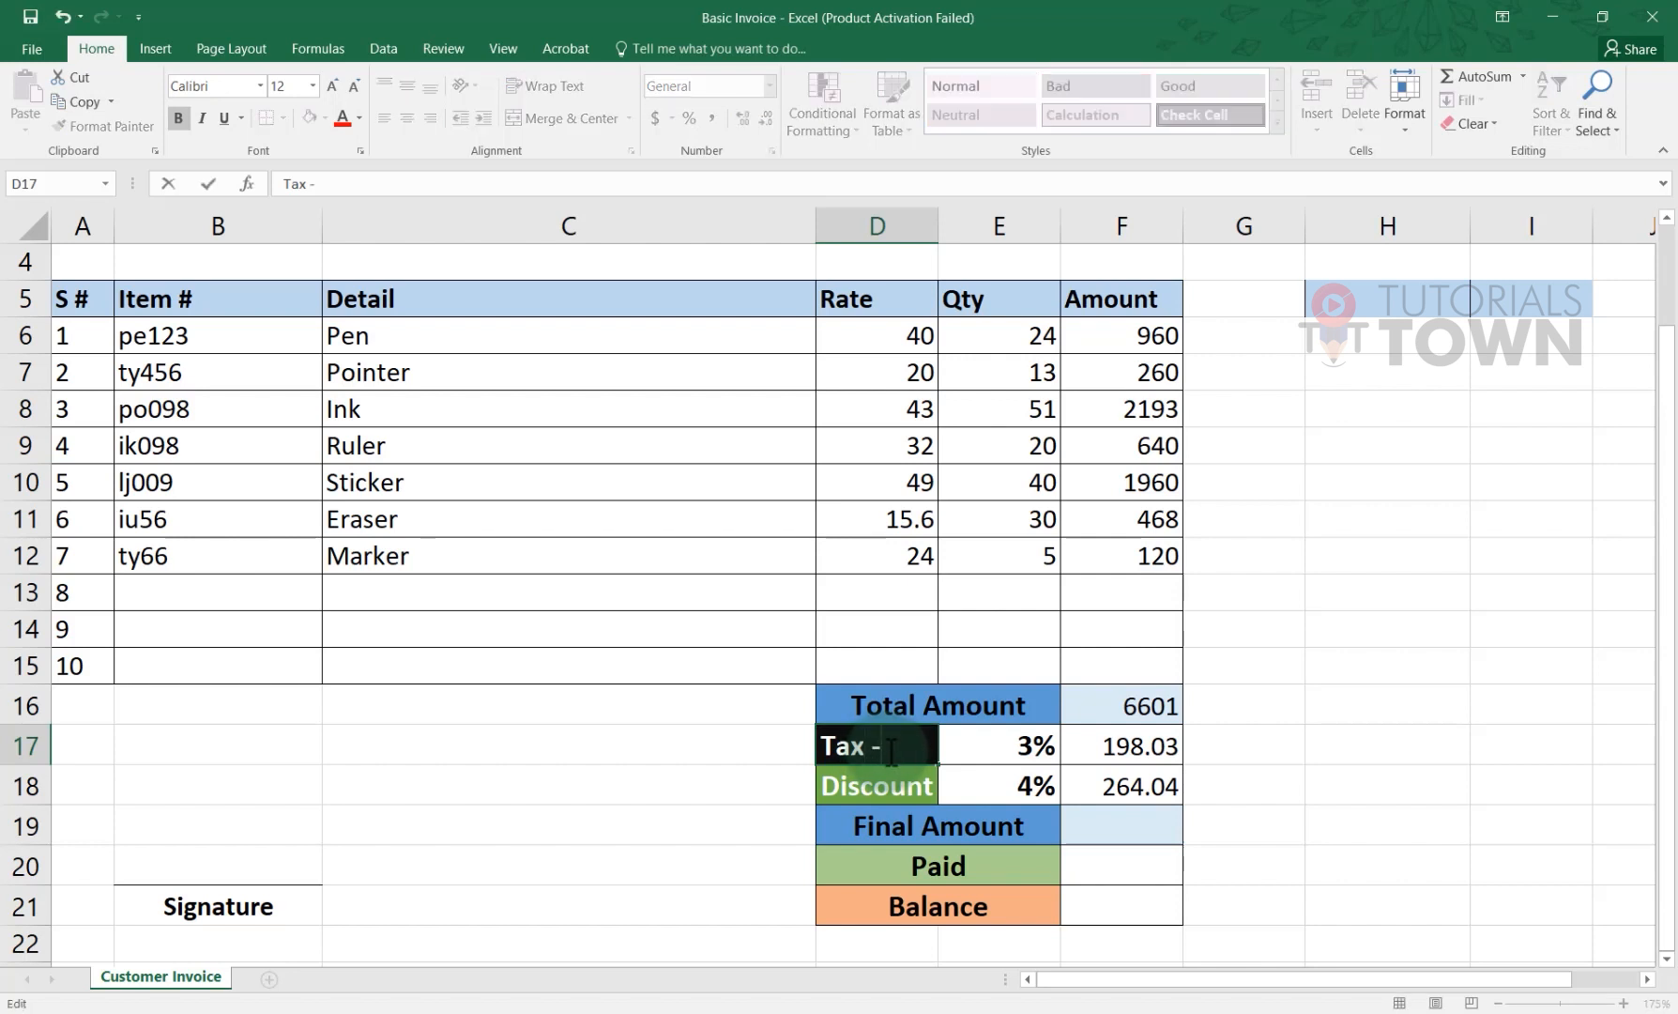
pyautogui.press('BackSpace')
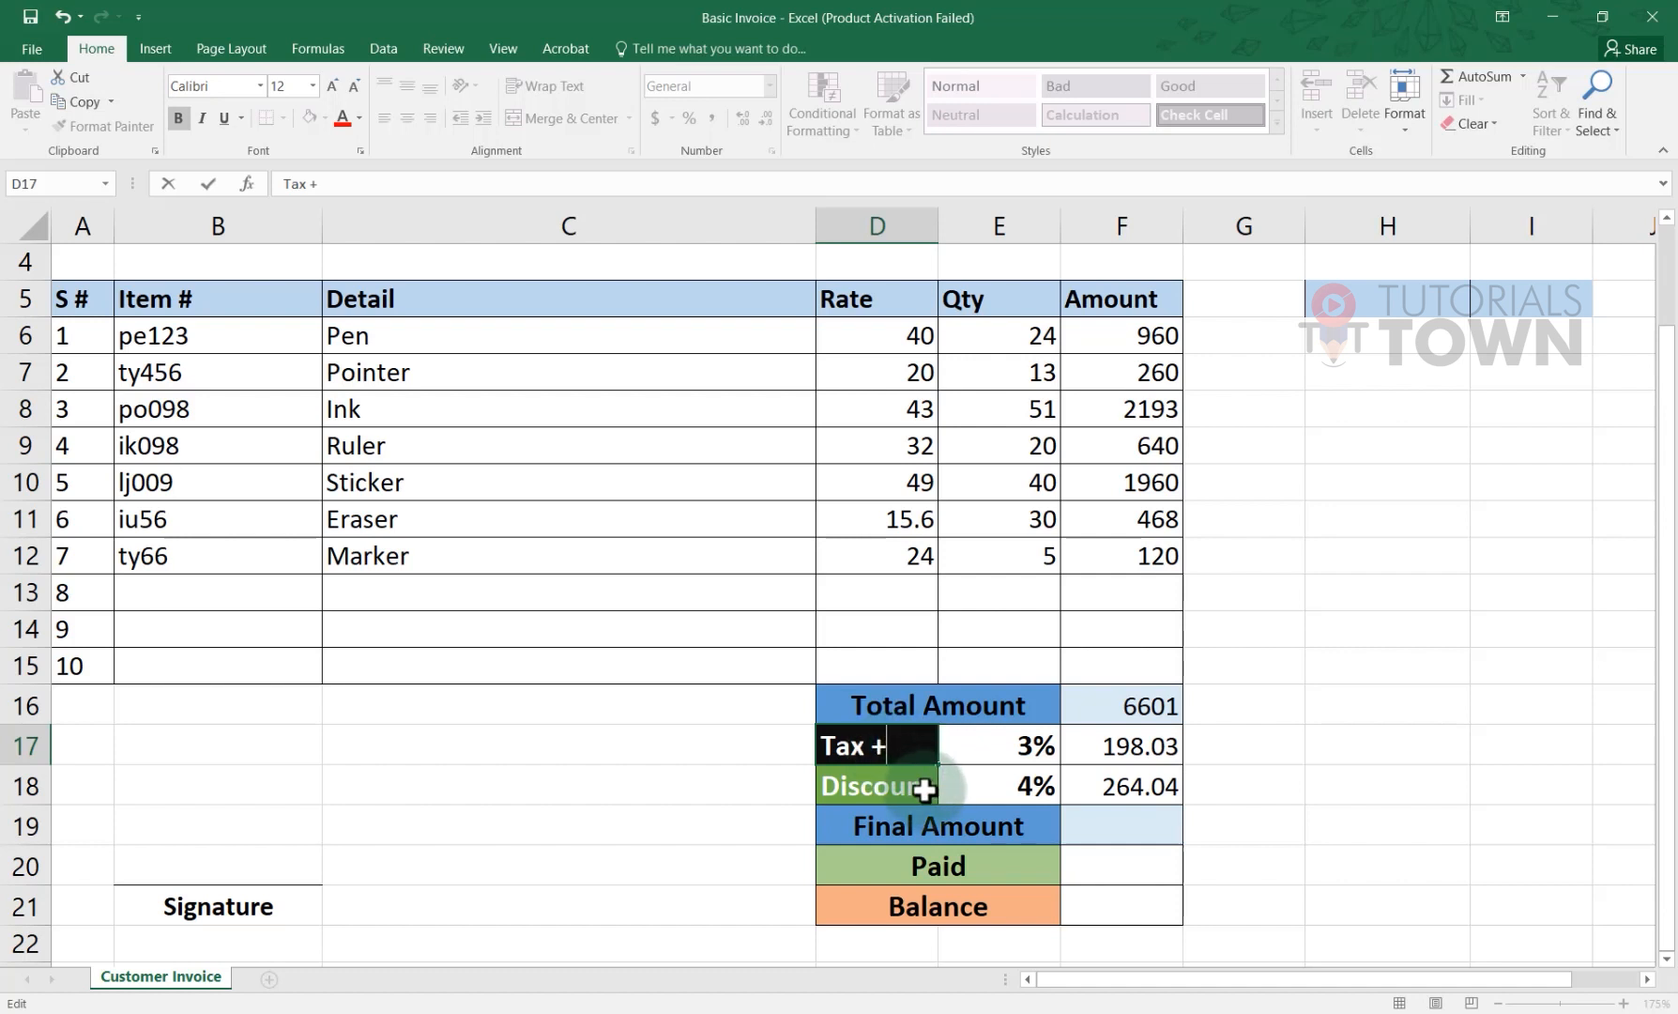
# Step: Change the Discount label in D18 to "Discount -" and widen column D slightly so the whole label fits
pyautogui.click(935, 790)
pyautogui.doubleClick(939, 800)
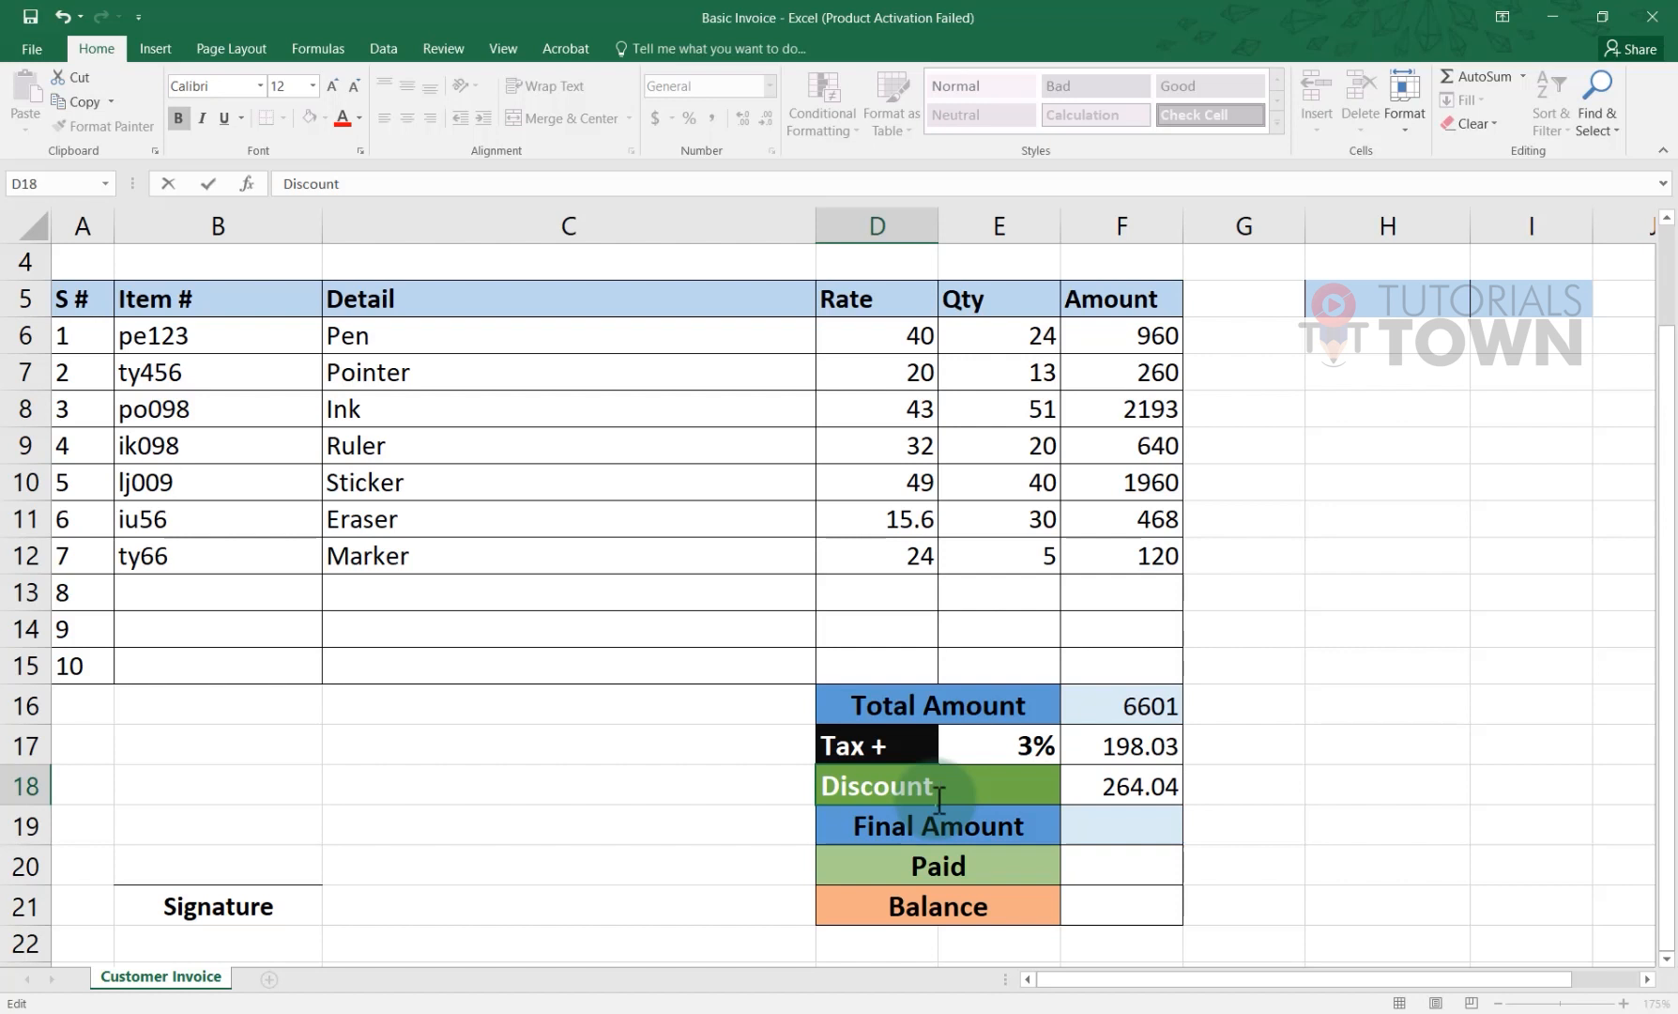
pyautogui.click(977, 827)
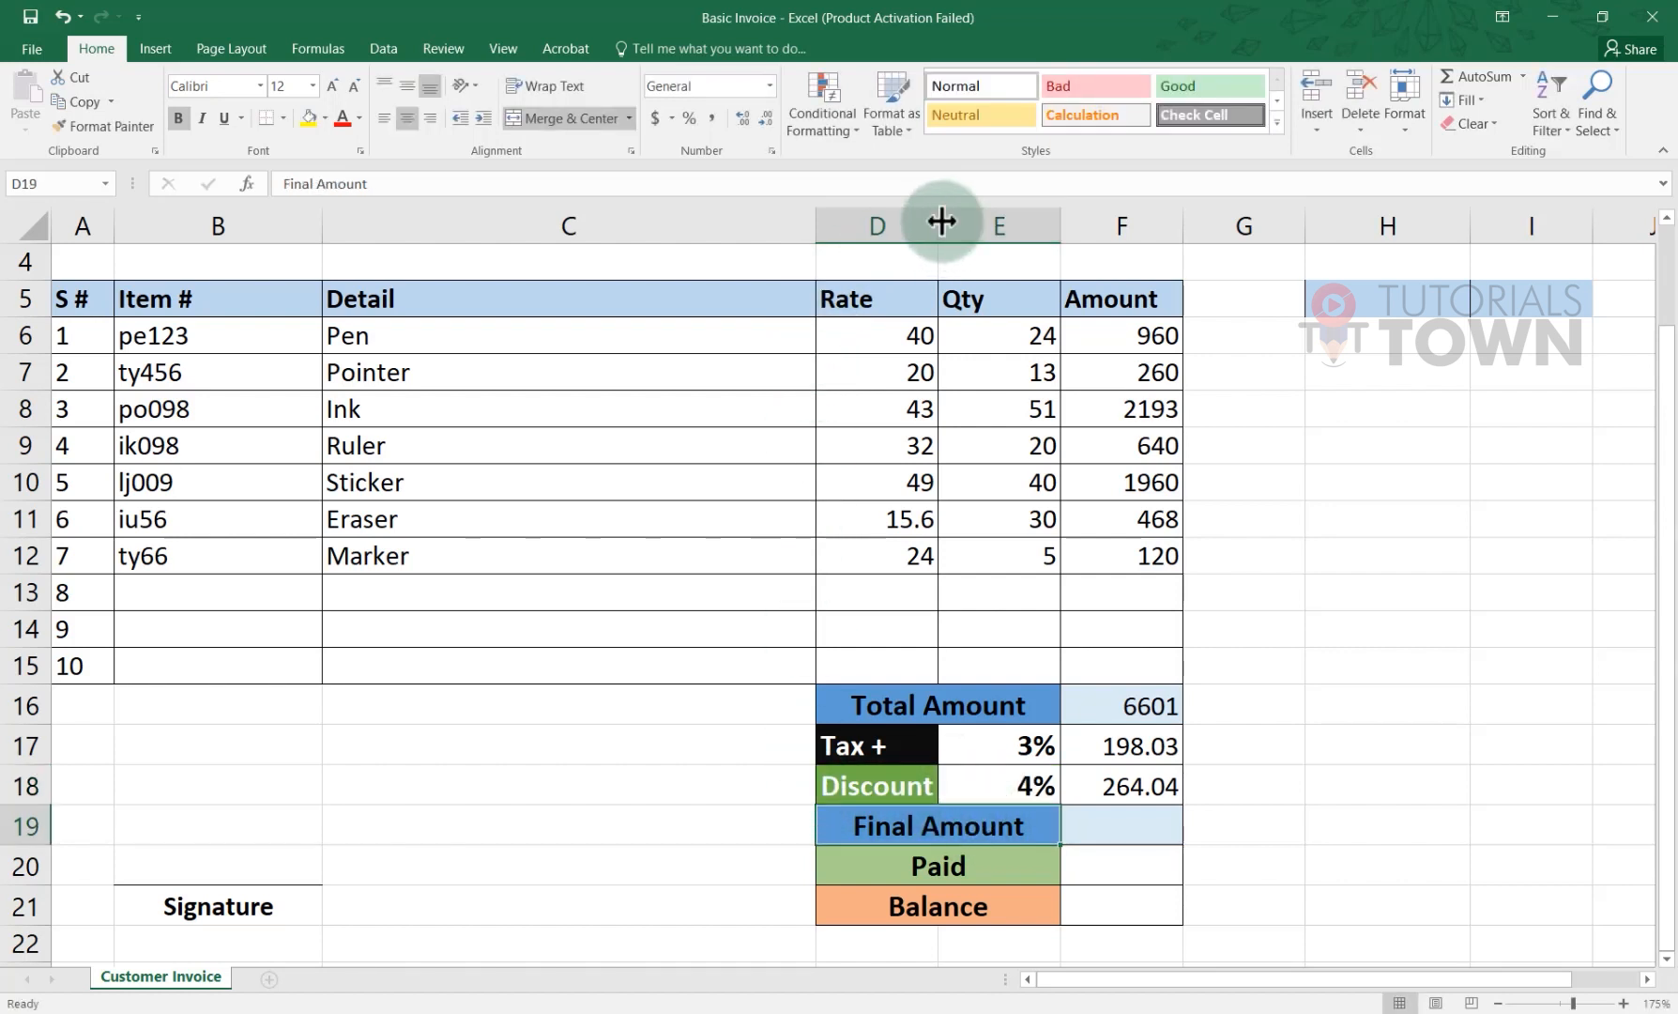
pyautogui.moveTo(938, 225); pyautogui.dragTo(954, 224)
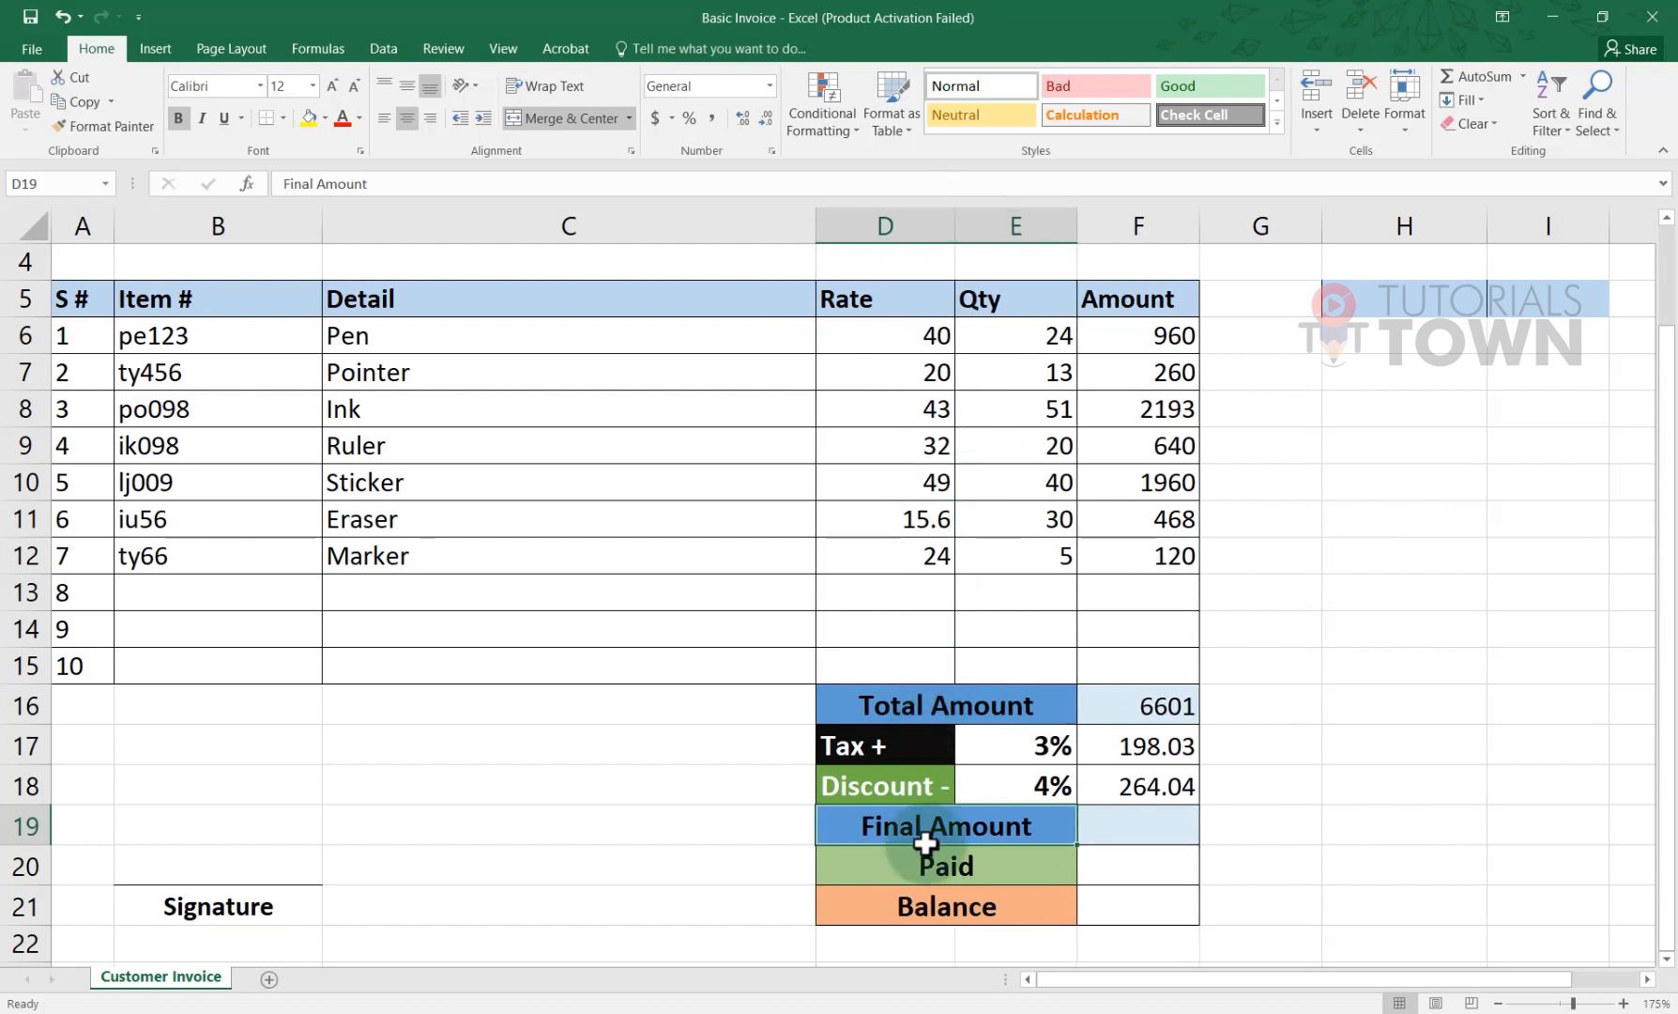
pyautogui.click(943, 791)
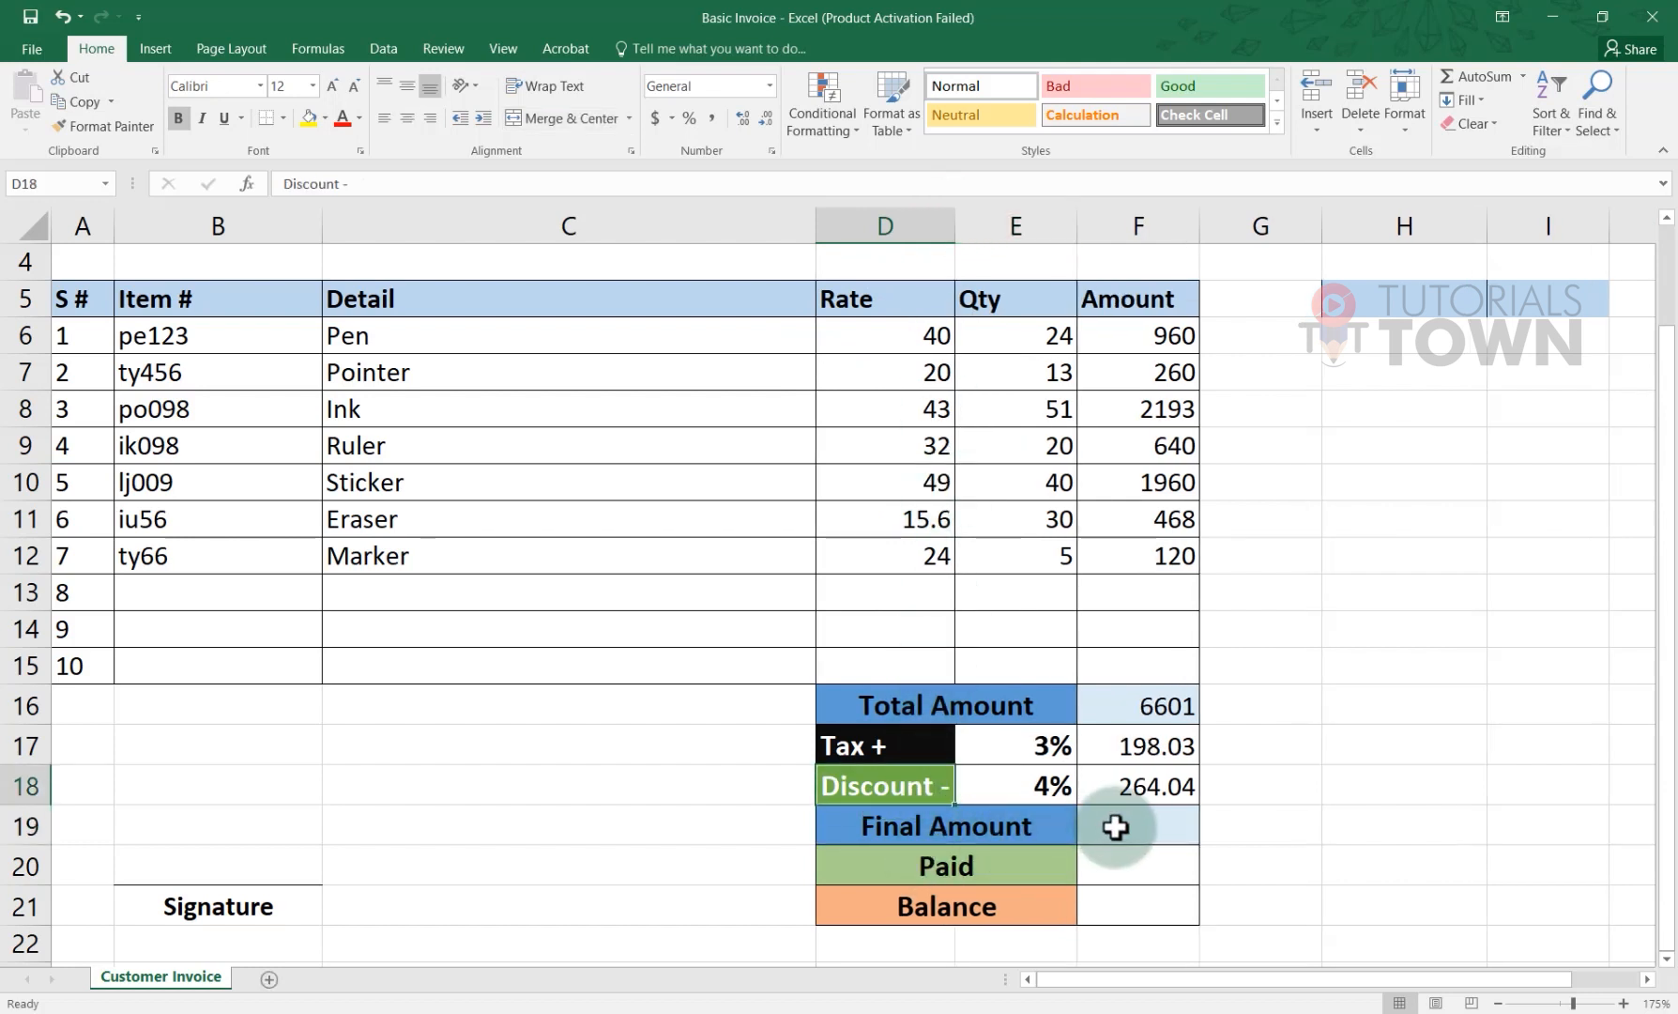
# Step: Rename the Final Amount label in D19 to "Net Amount"
pyautogui.doubleClick(926, 829)
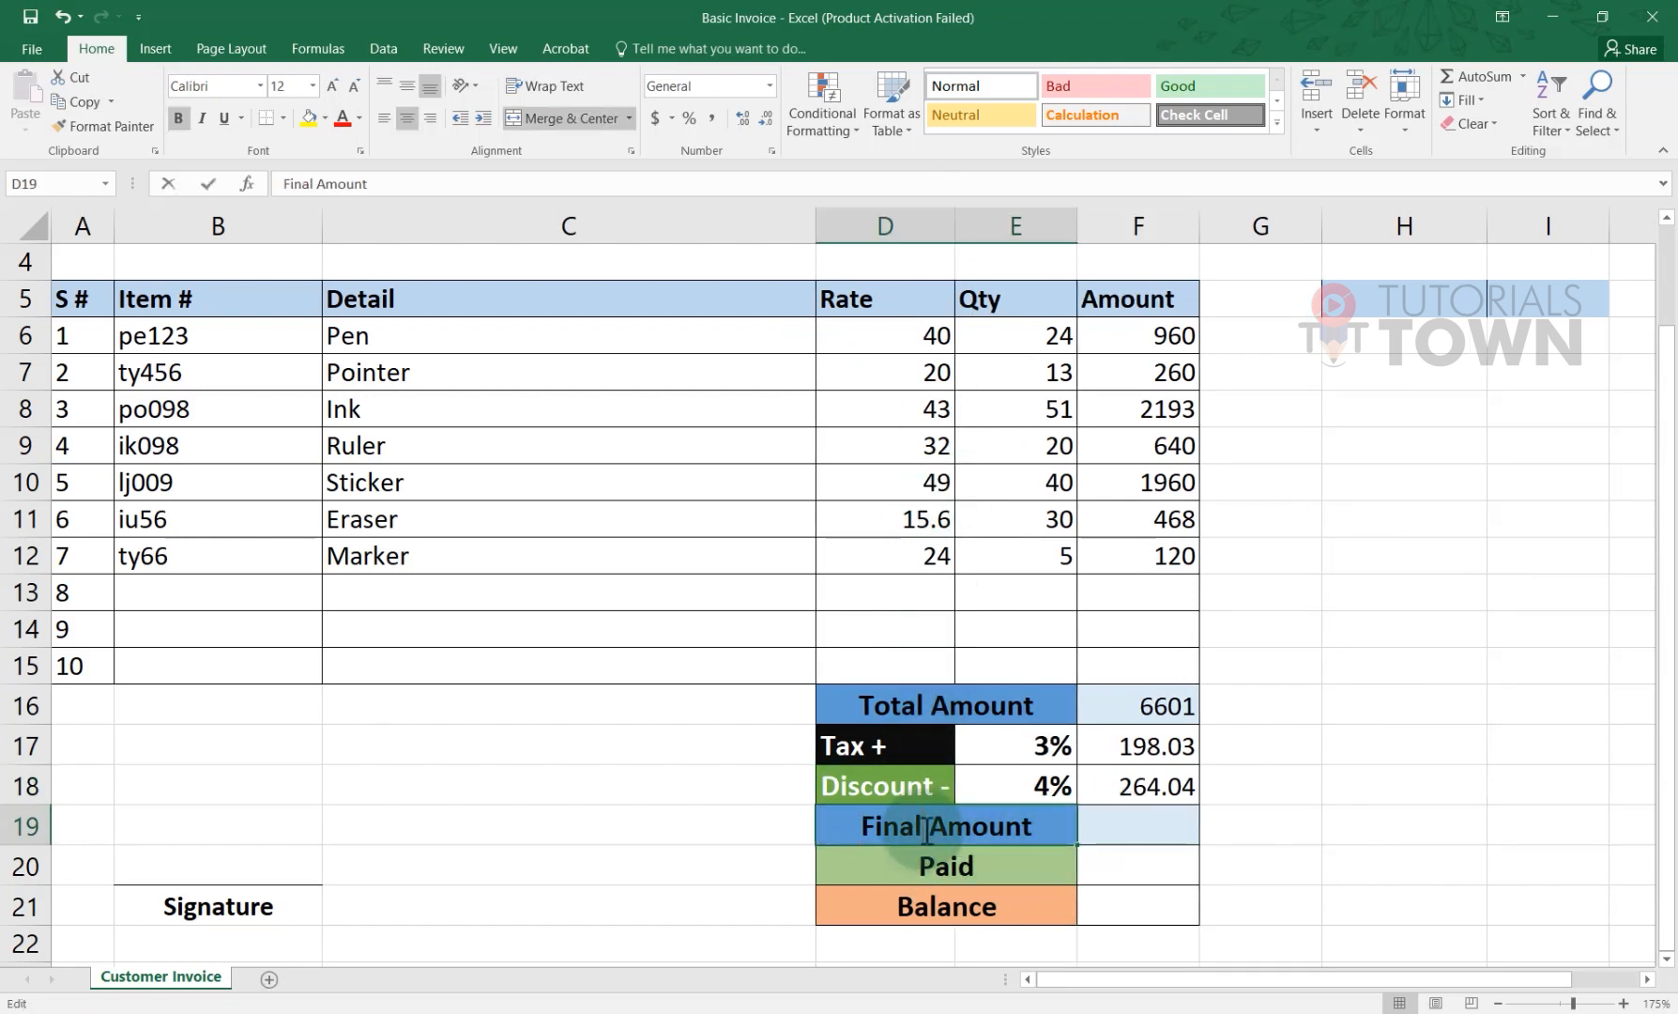
pyautogui.click(835, 826)
pyautogui.press('Delete')
pyautogui.press('Delete')
pyautogui.press('Delete')
pyautogui.press('Delete')
pyautogui.press('Delete')
pyautogui.write('Net')
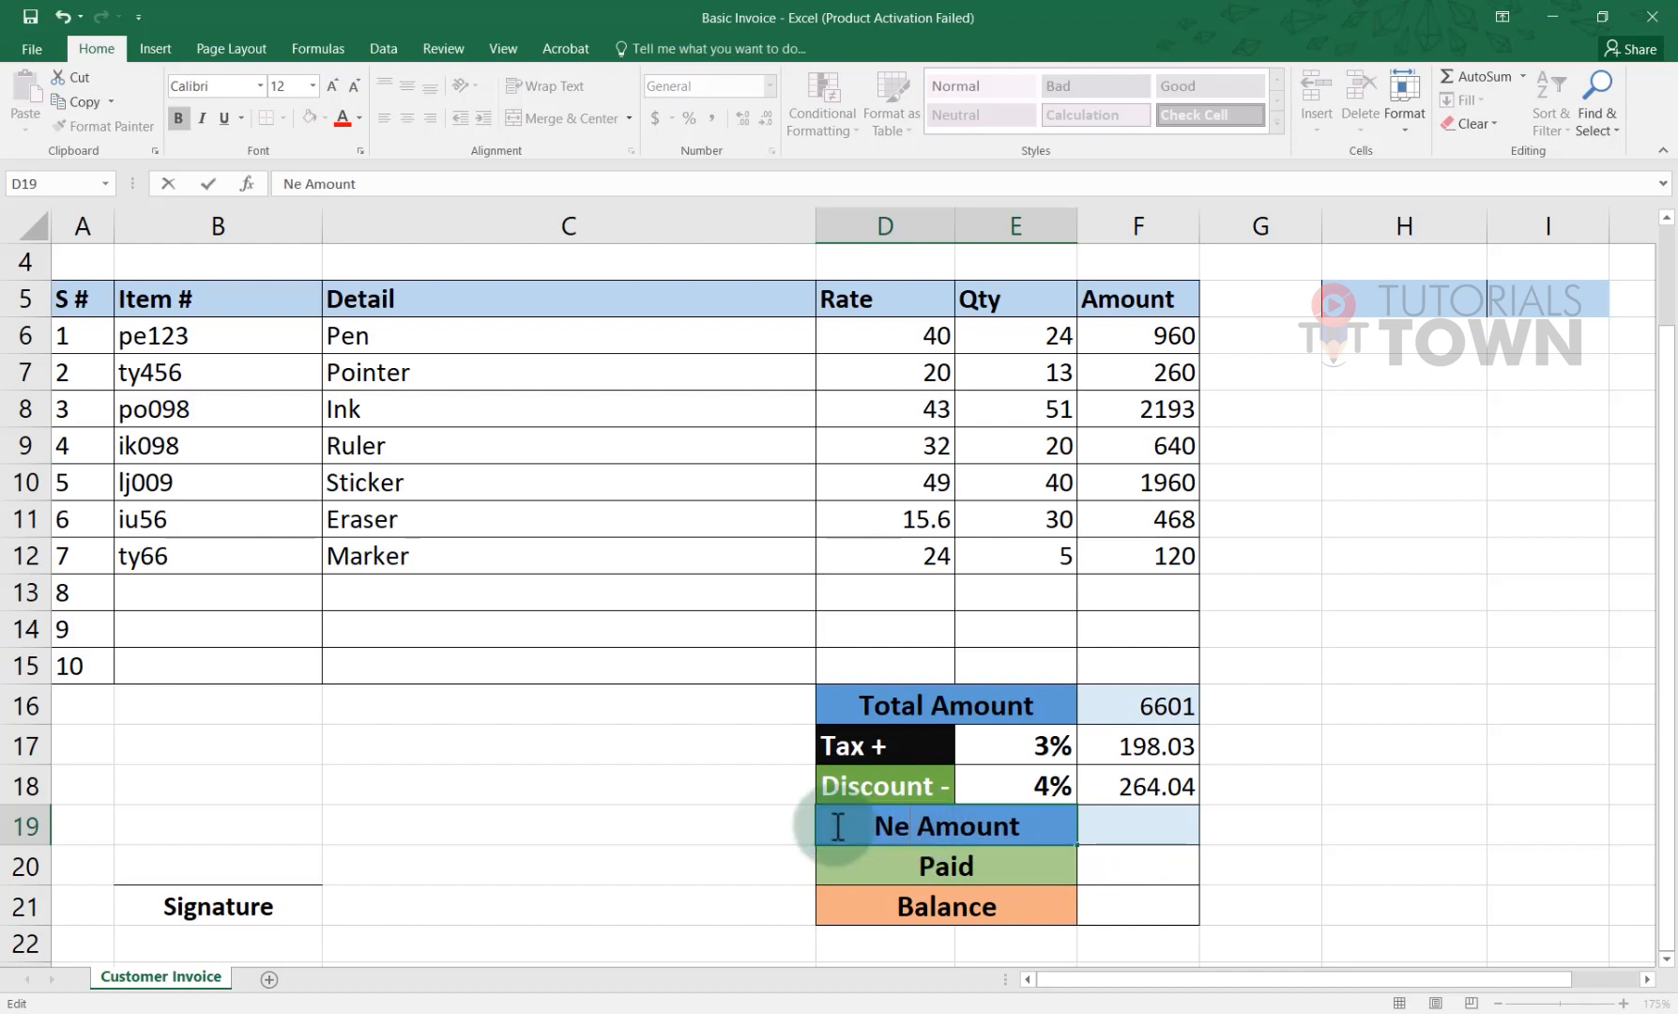
pyautogui.press('Return')
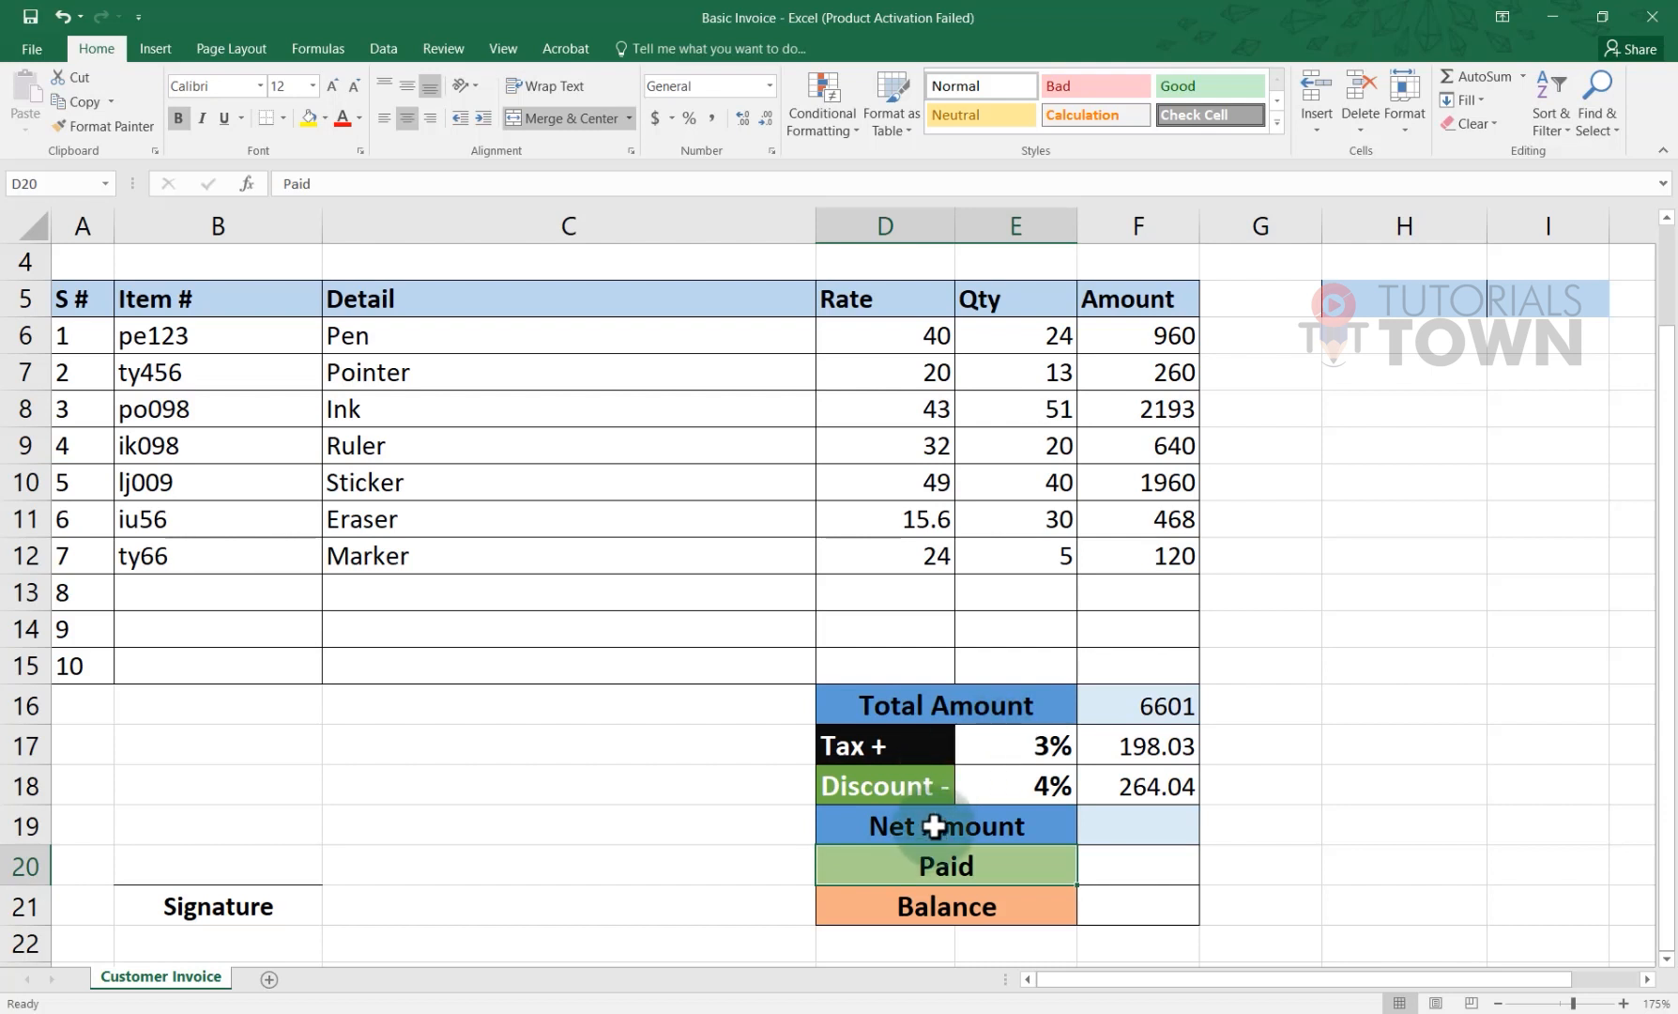
# Step: Calculate the Net Amount in F19 with the formula =F16+F17-F18, adding the tax to the total and subtracting the discount
pyautogui.click(1119, 828)
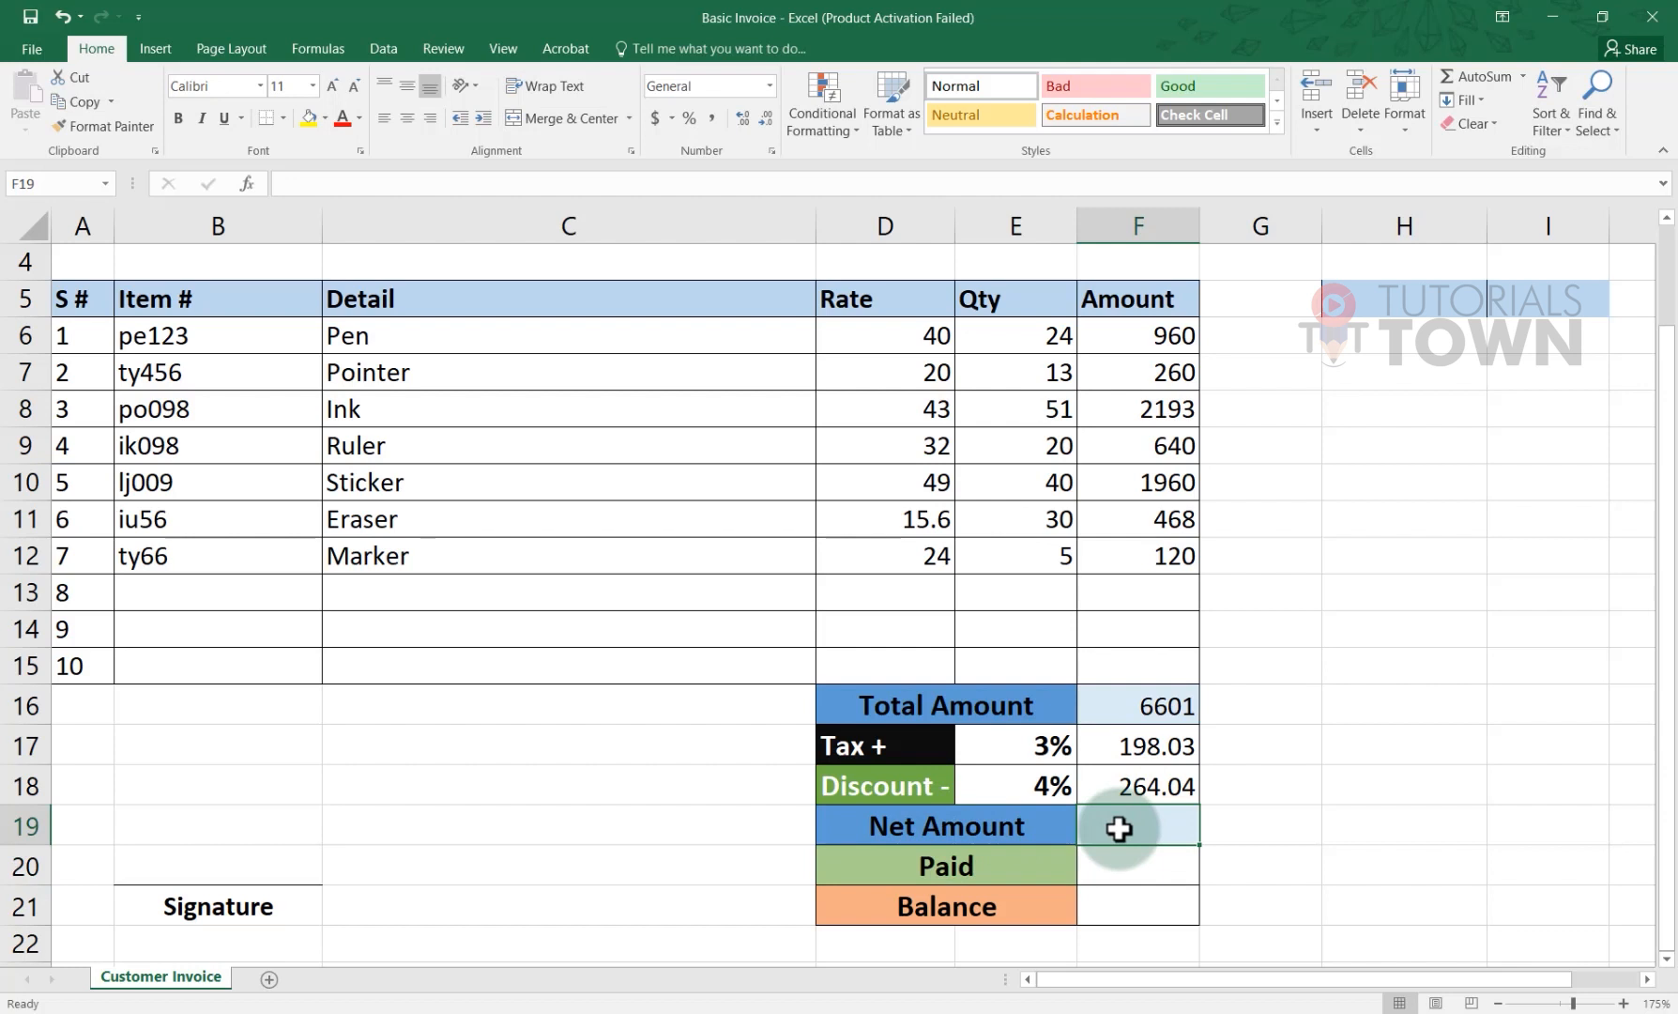
pyautogui.write('=')
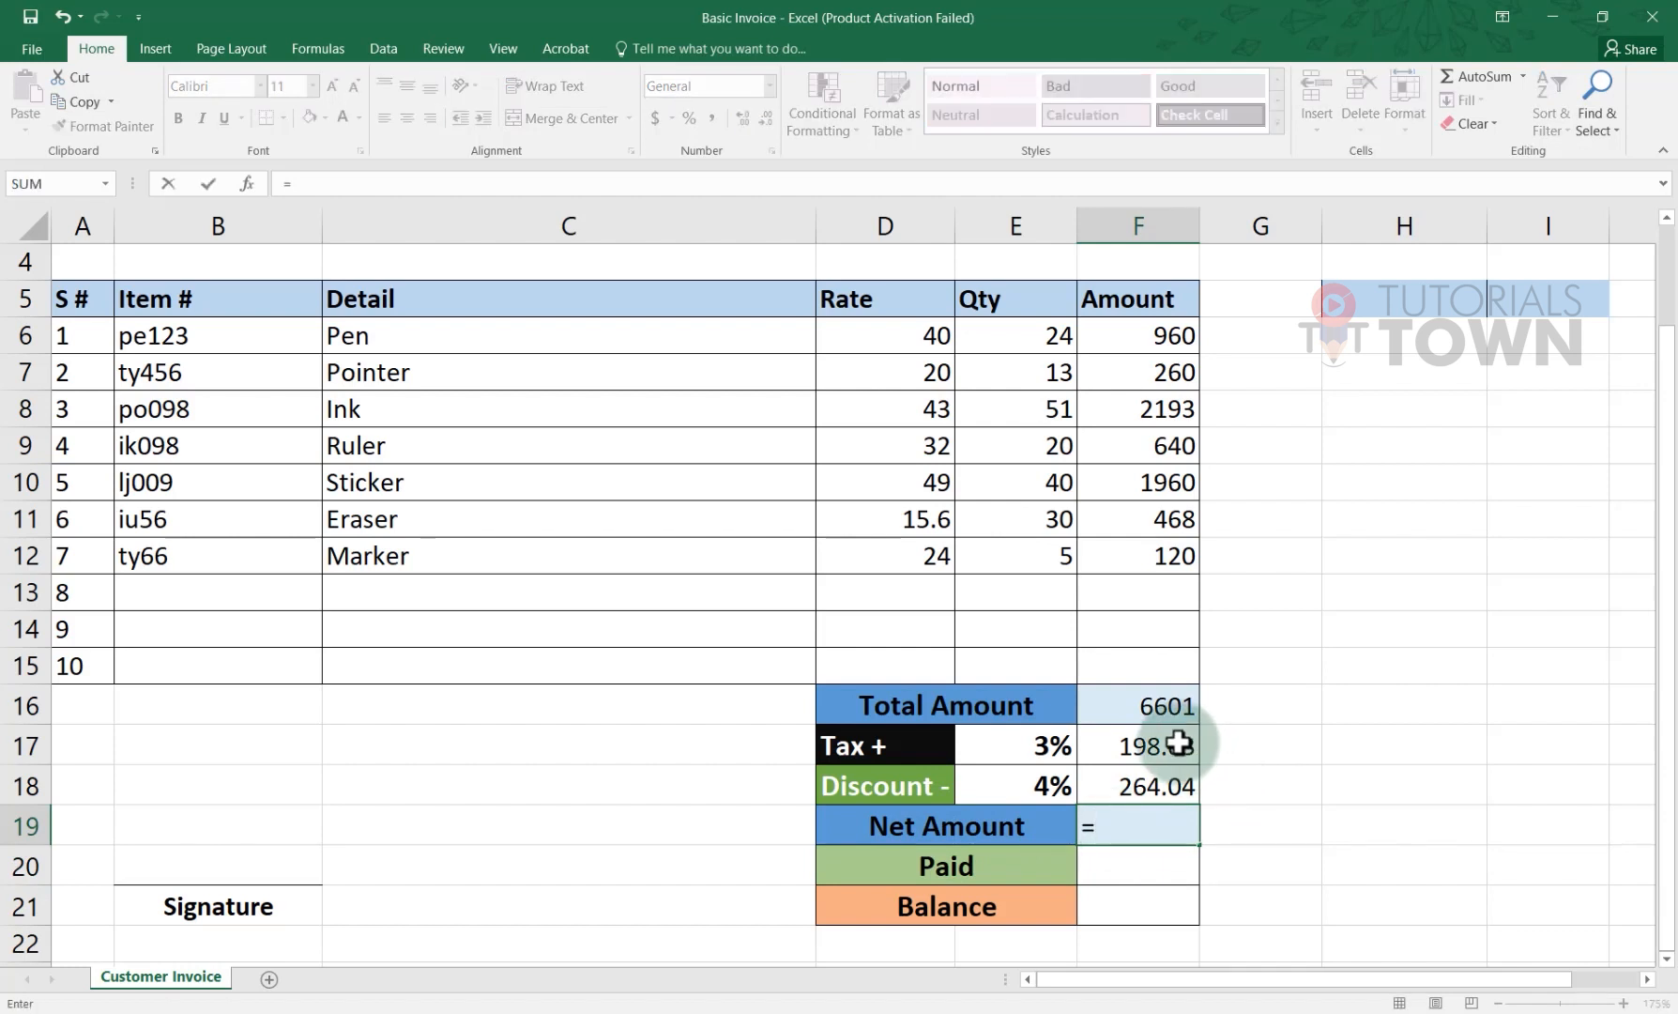
pyautogui.click(1169, 711)
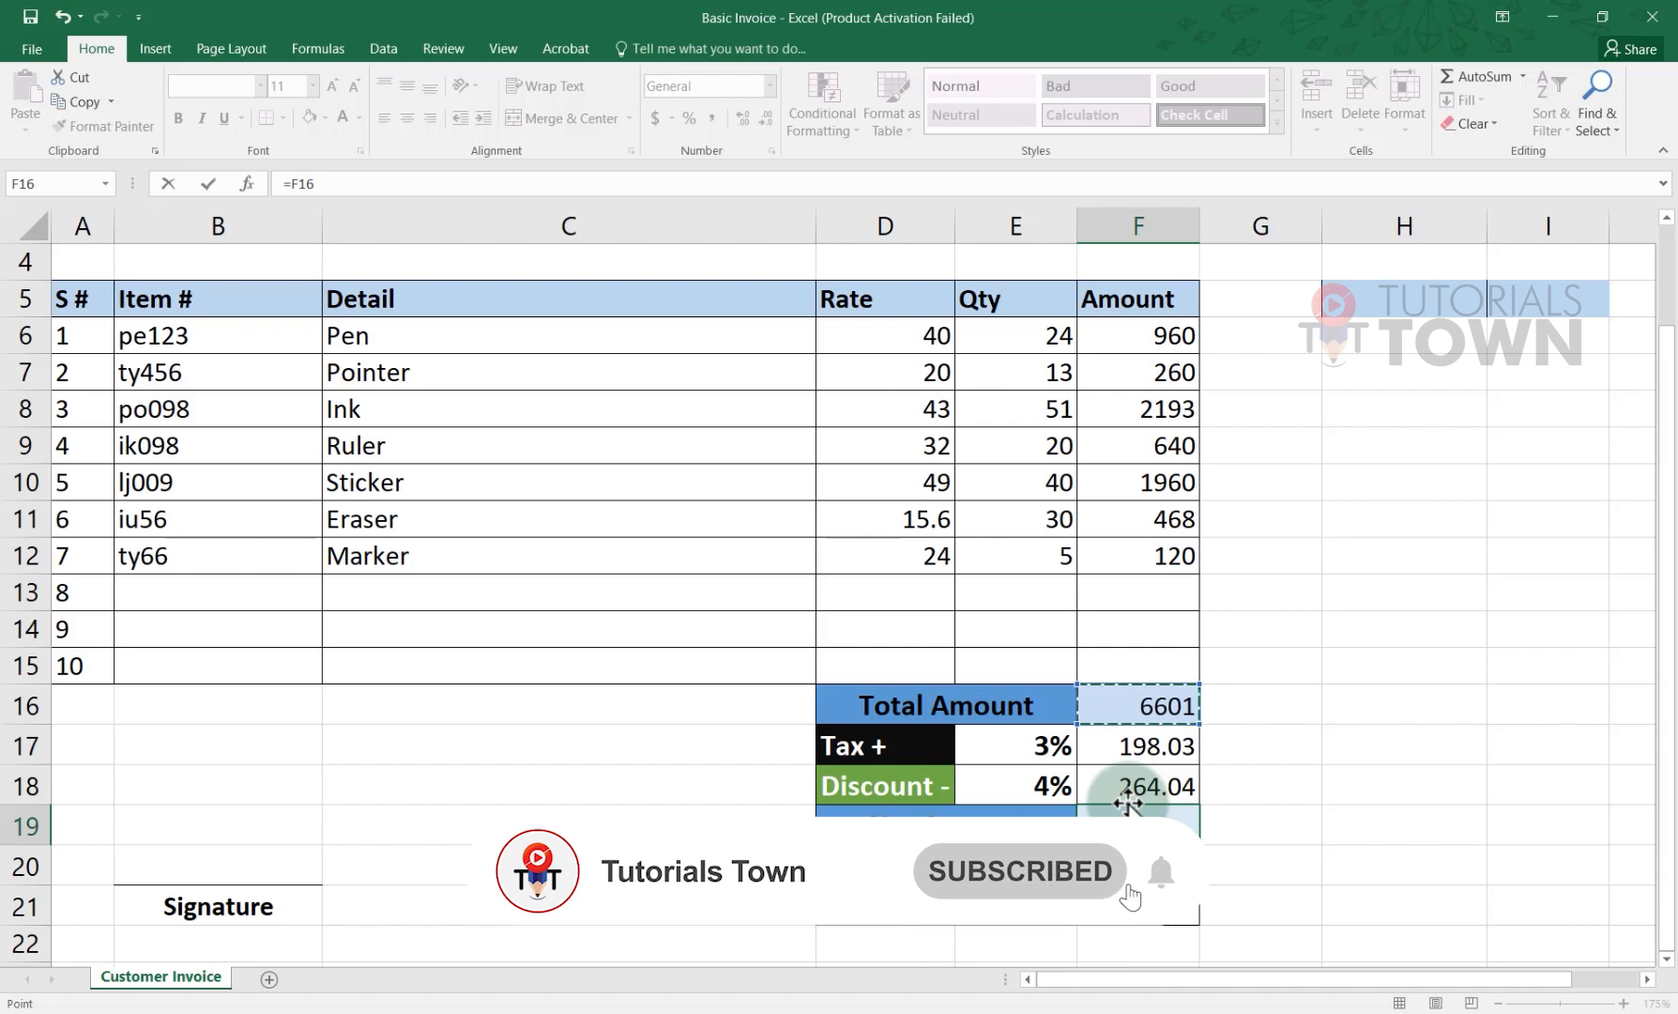
pyautogui.write('+')
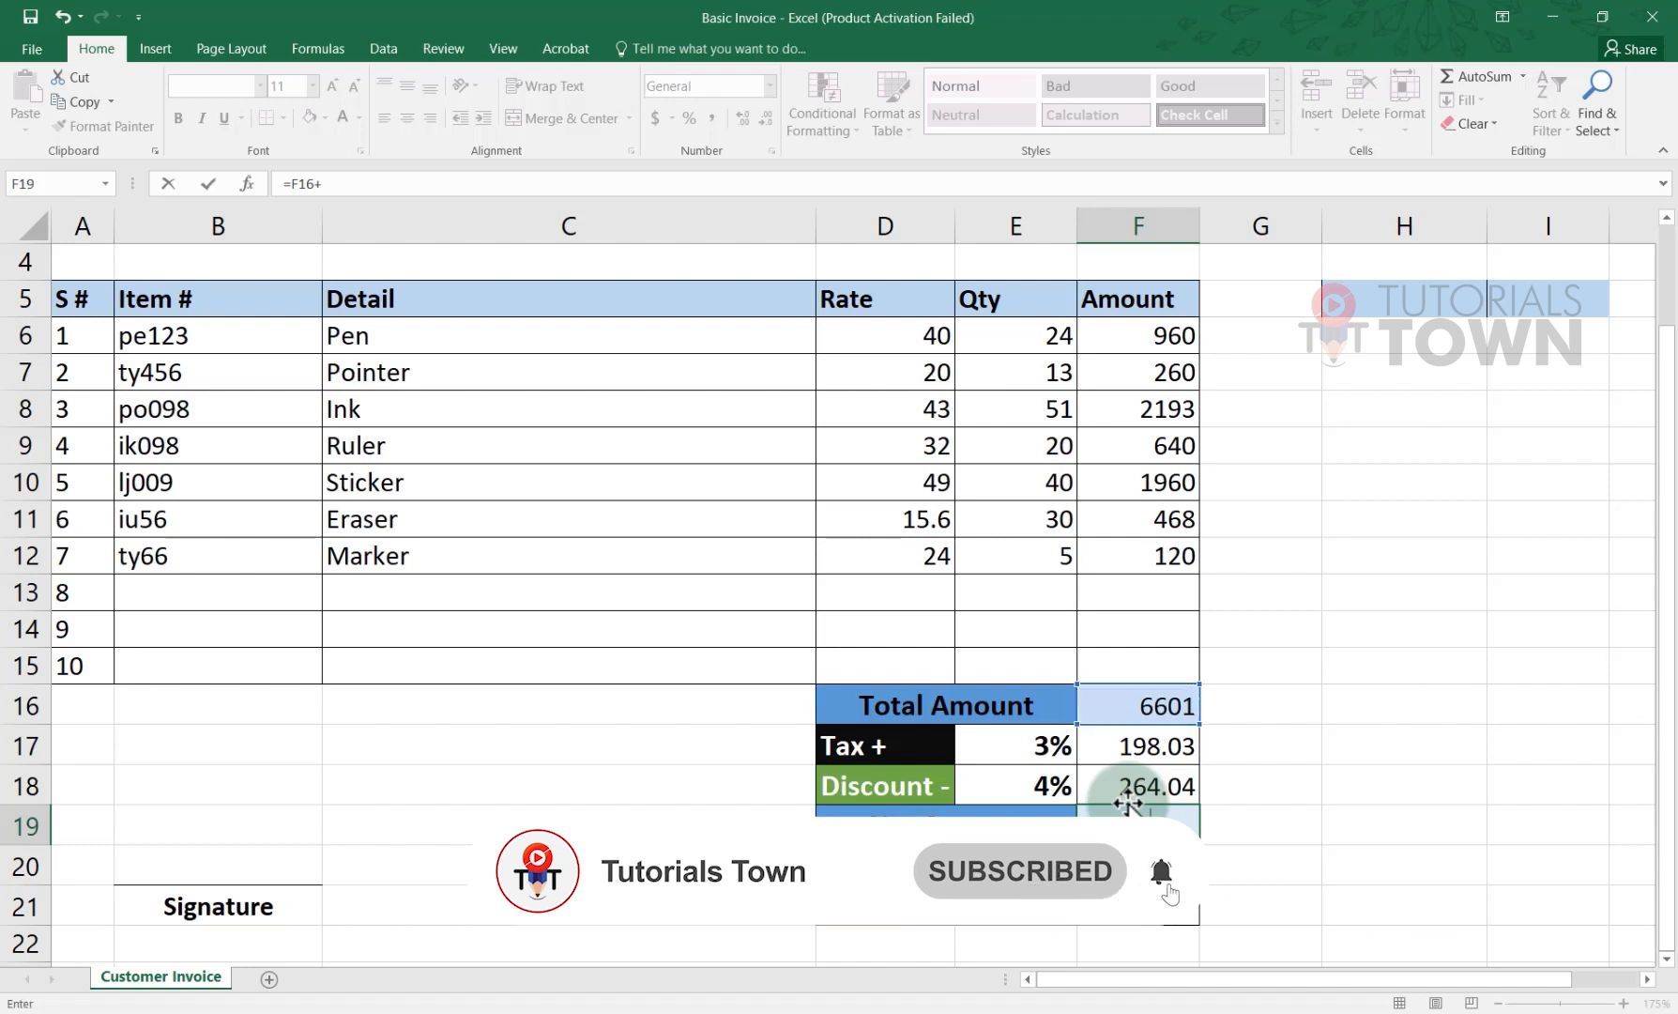
pyautogui.click(1132, 747)
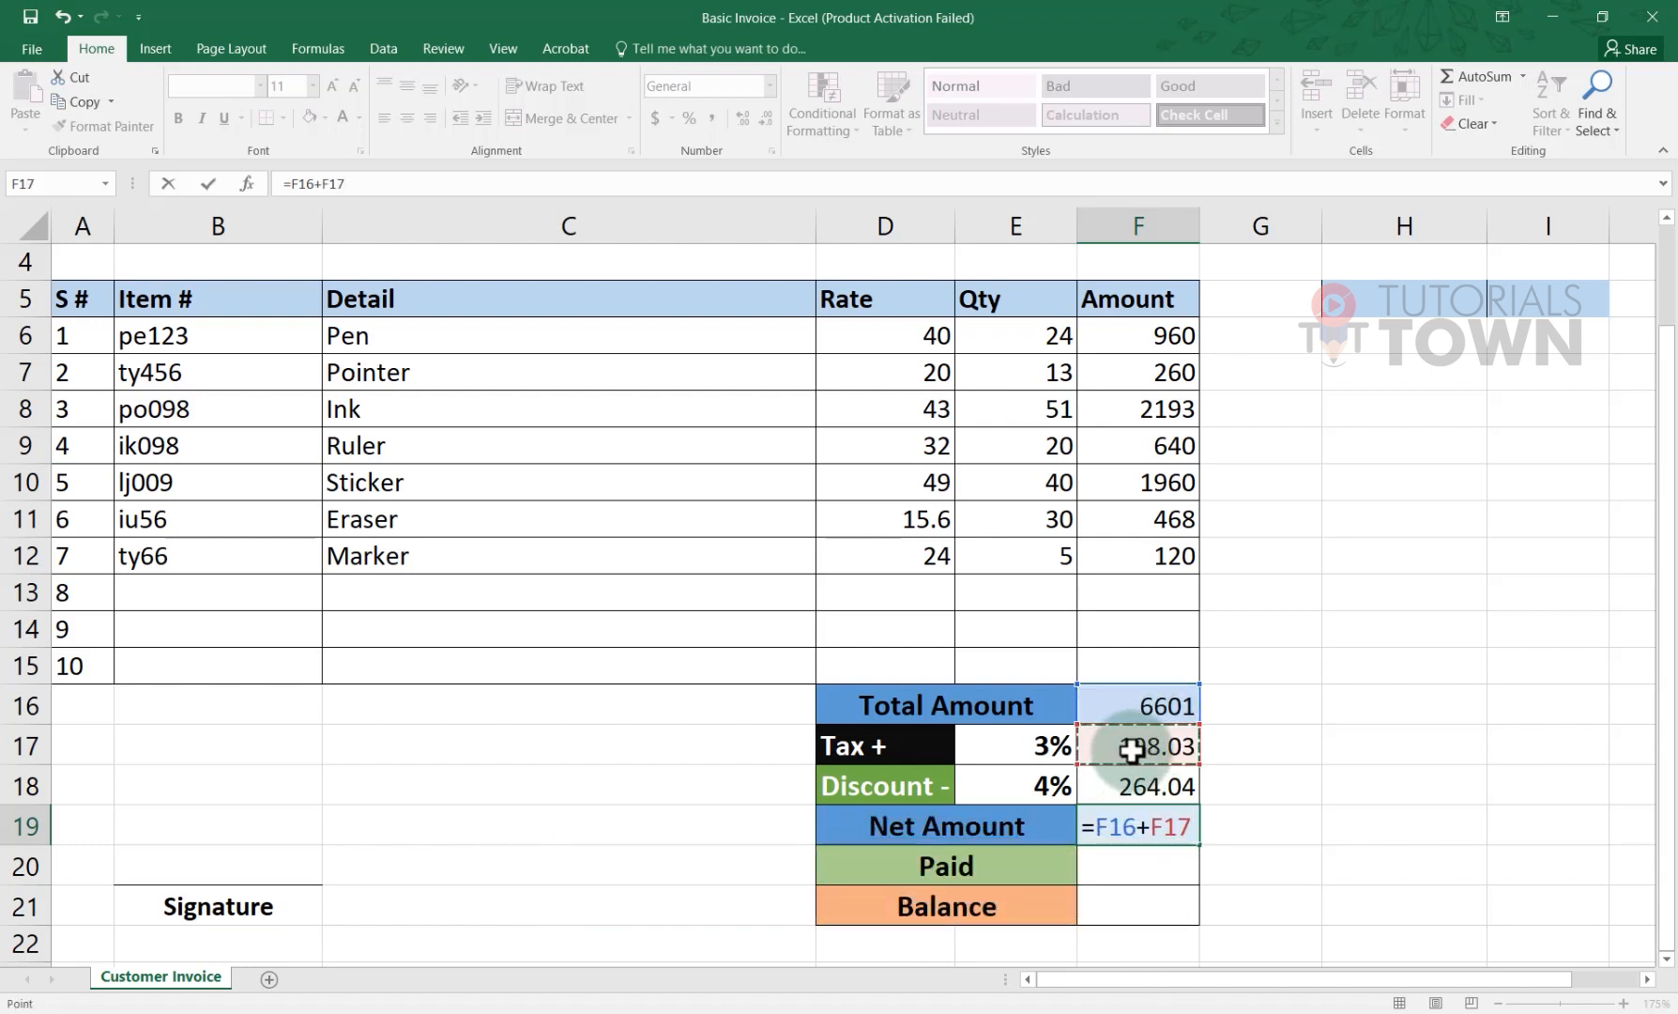
pyautogui.write('-')
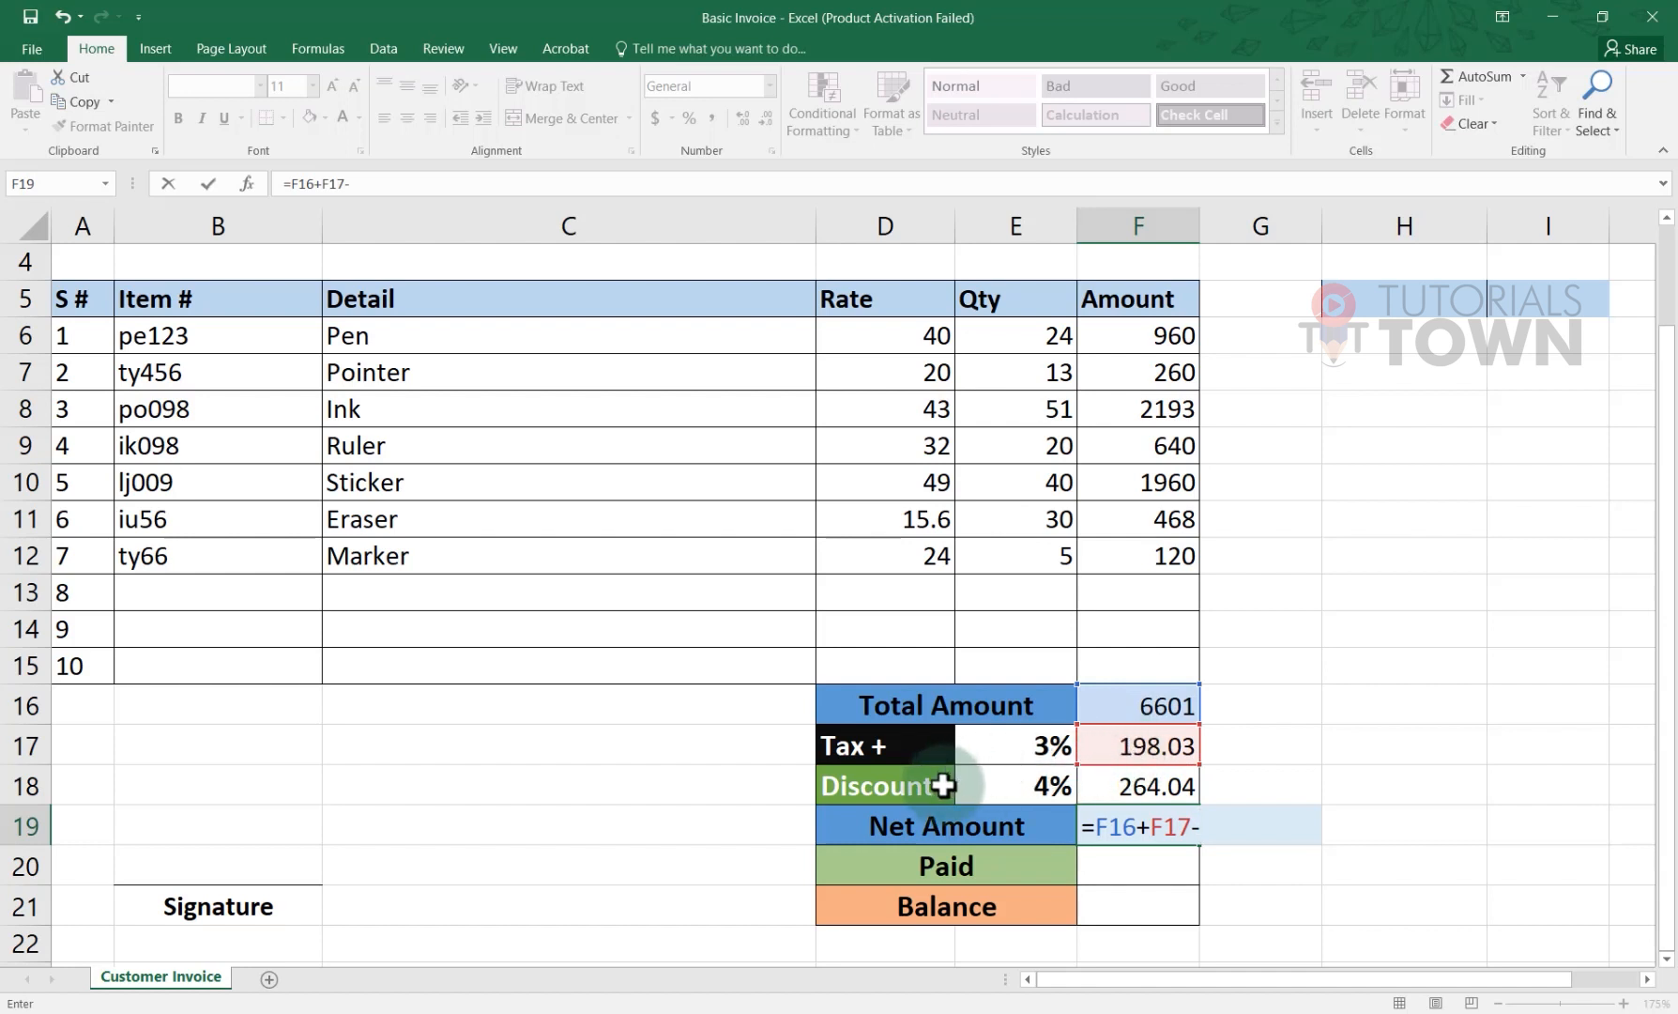
pyautogui.click(1174, 794)
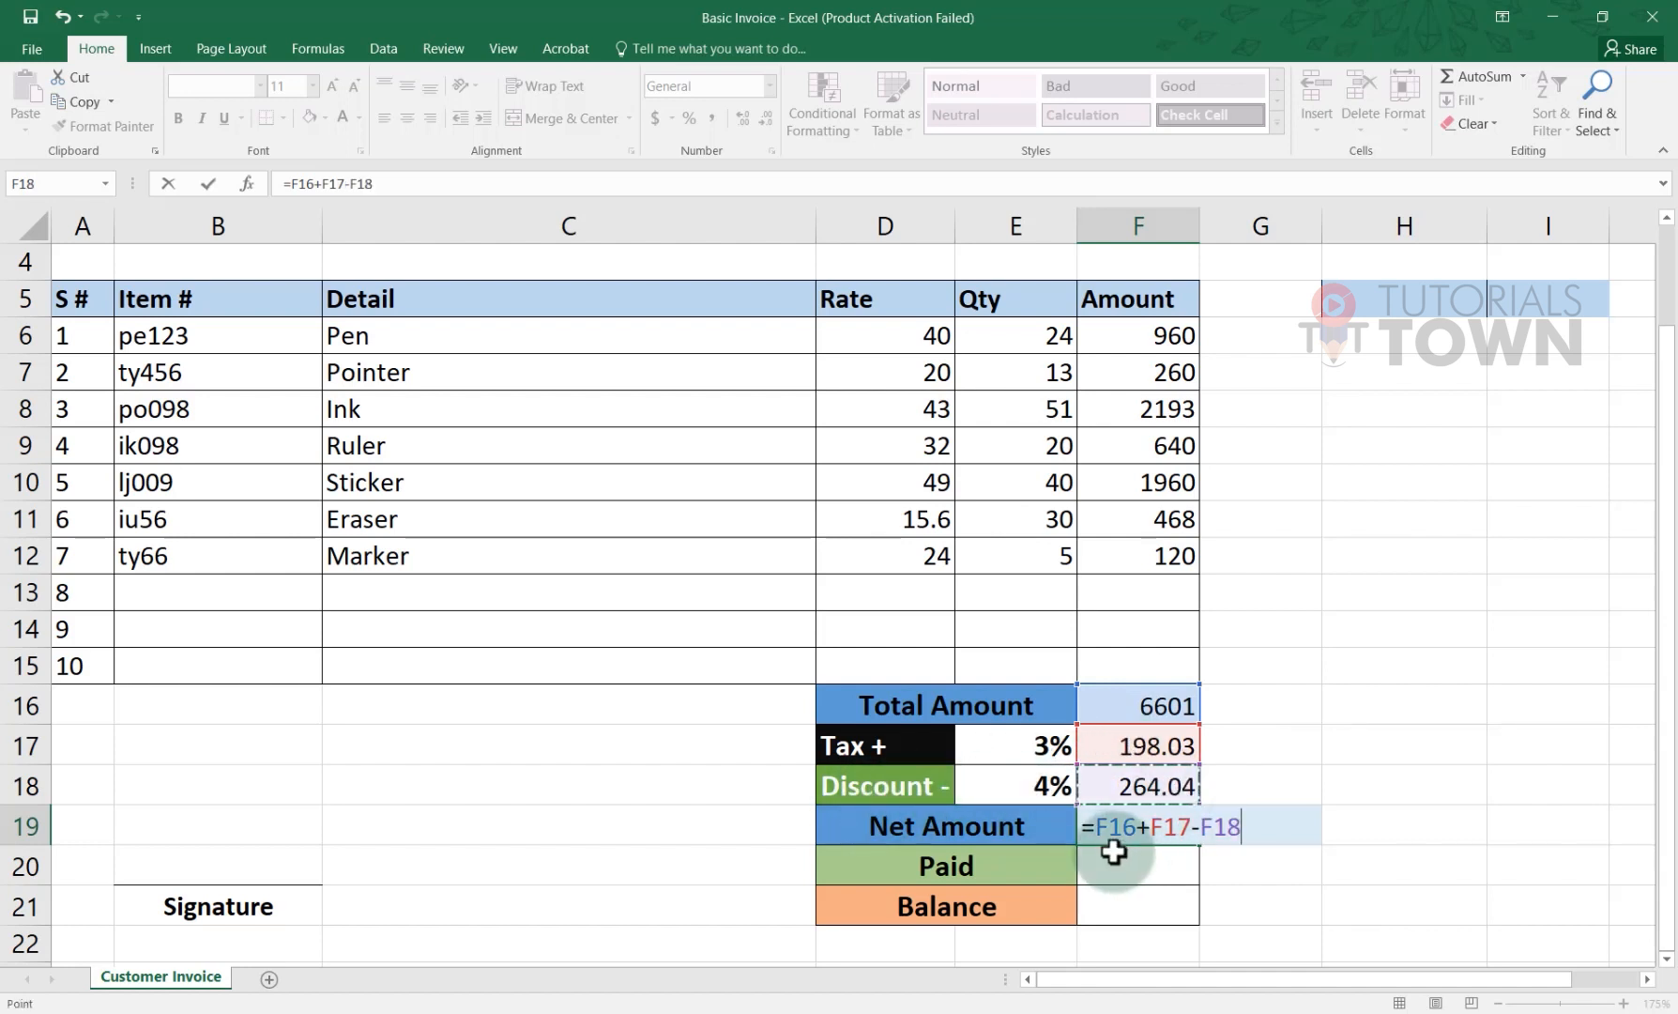
pyautogui.press('Return')
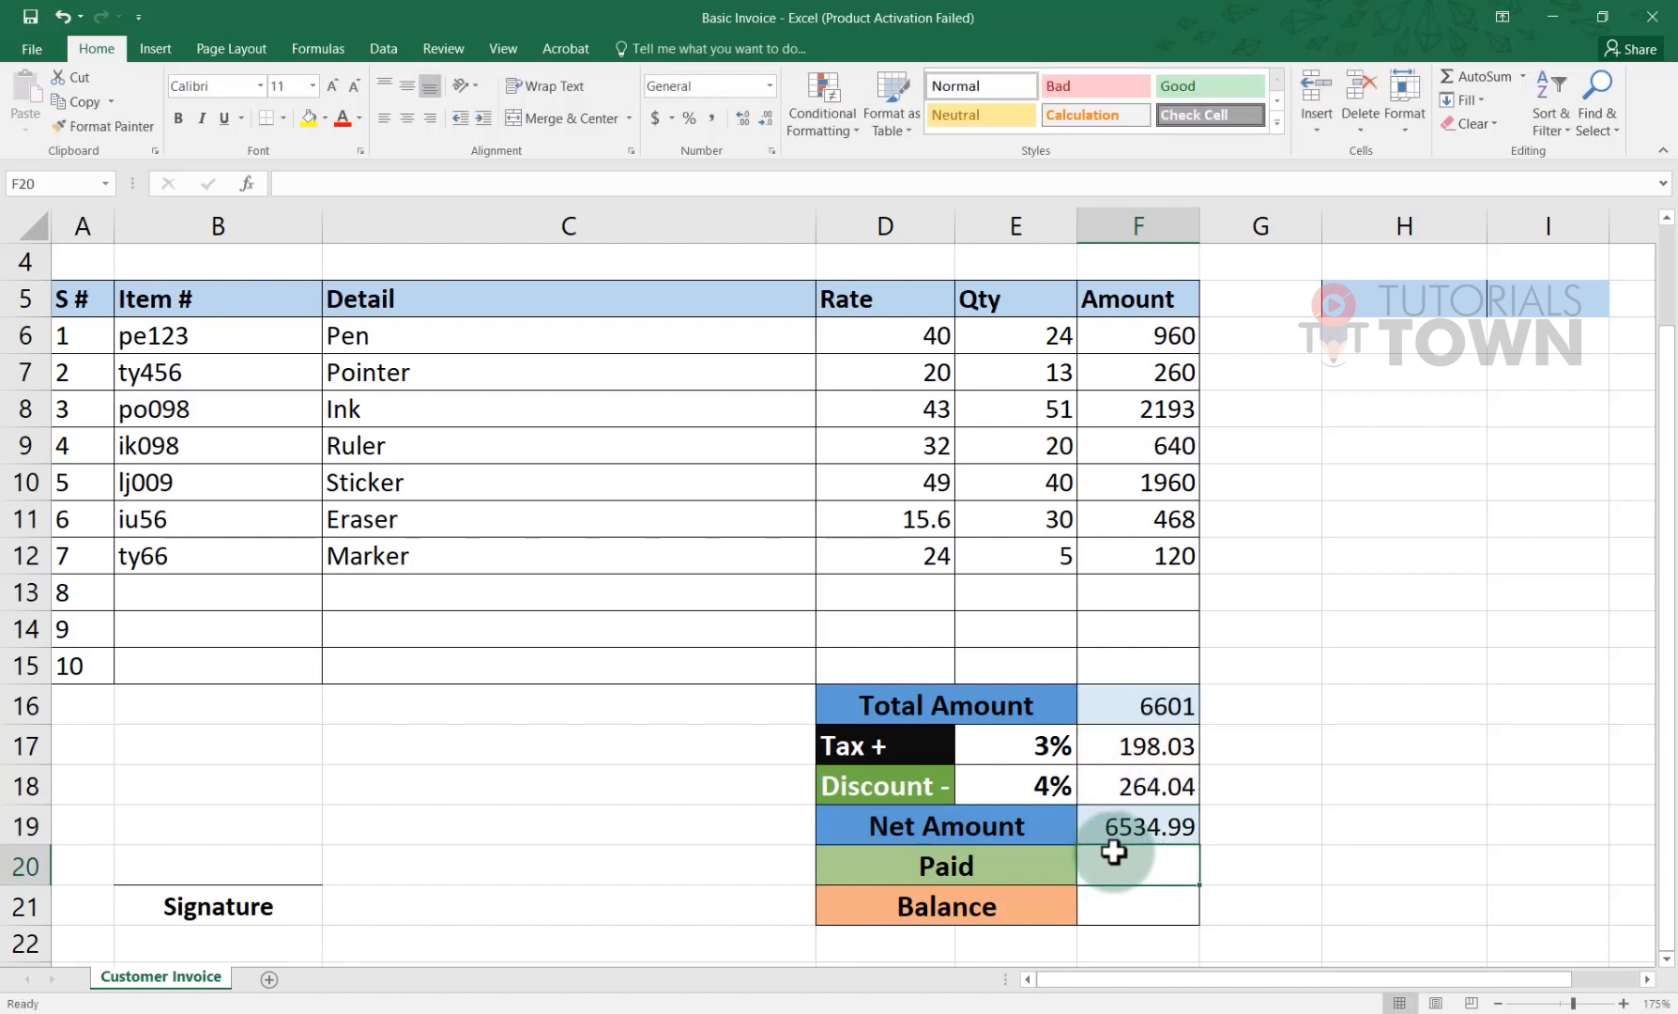
# Step: Enter 5000 as the Paid amount in F20
pyautogui.click(1122, 828)
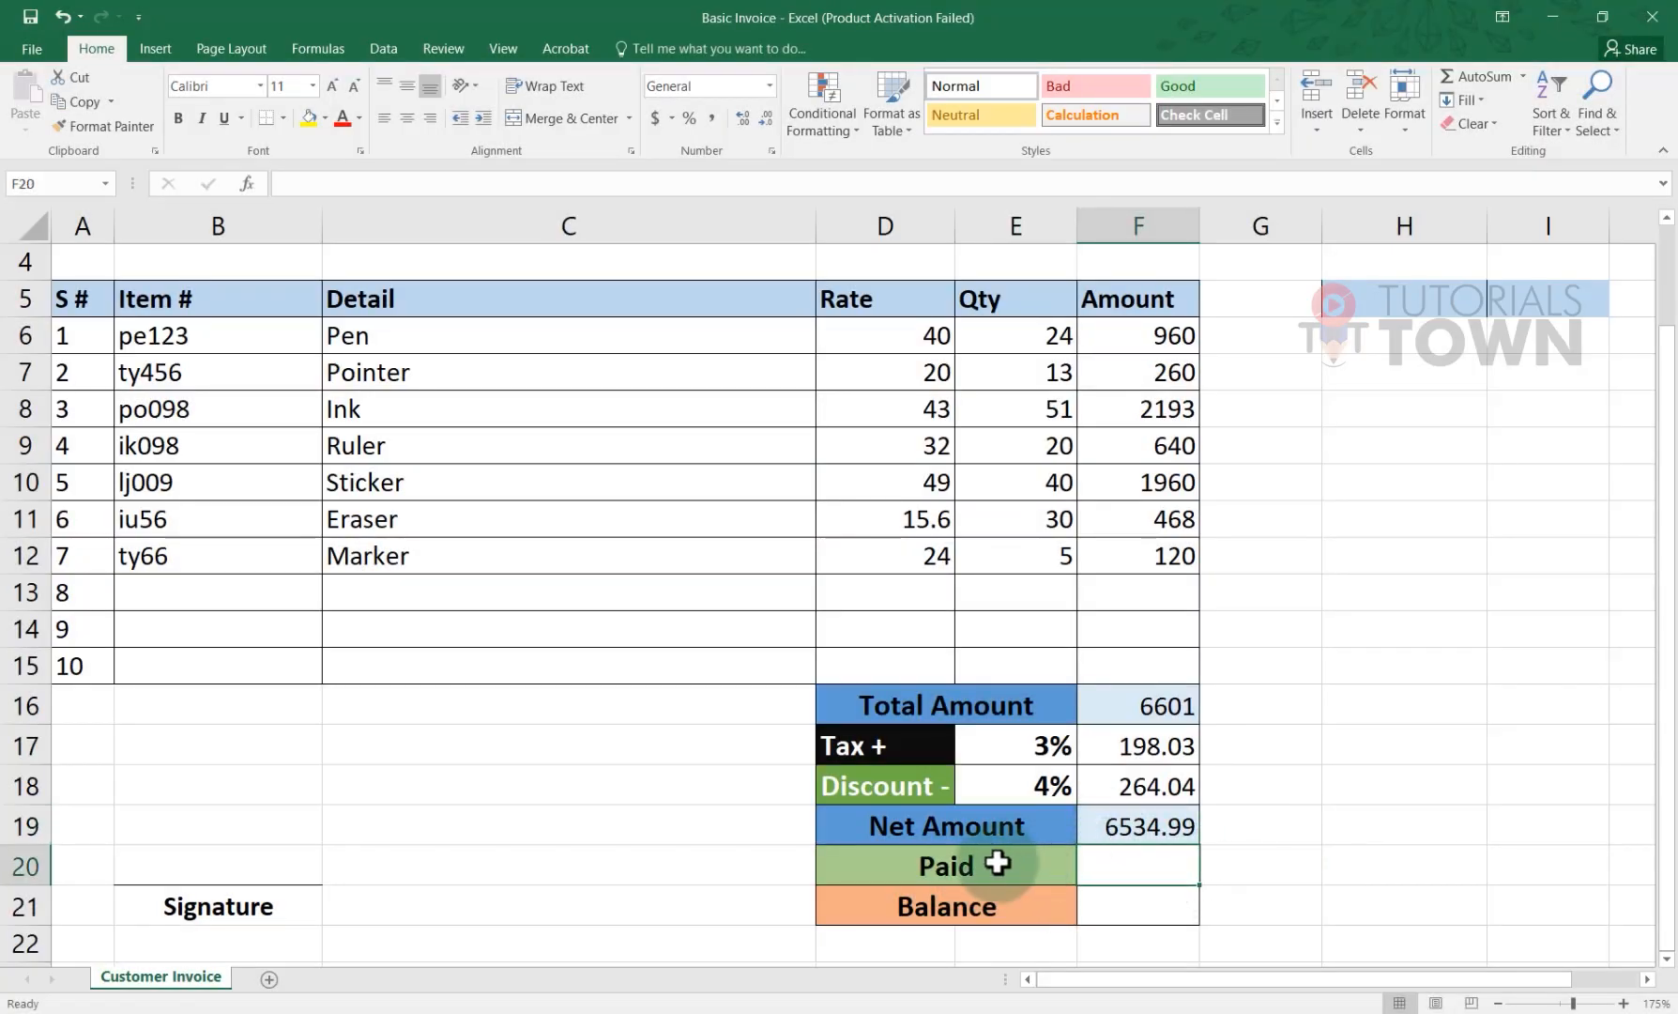
pyautogui.click(1014, 868)
pyautogui.click(1127, 865)
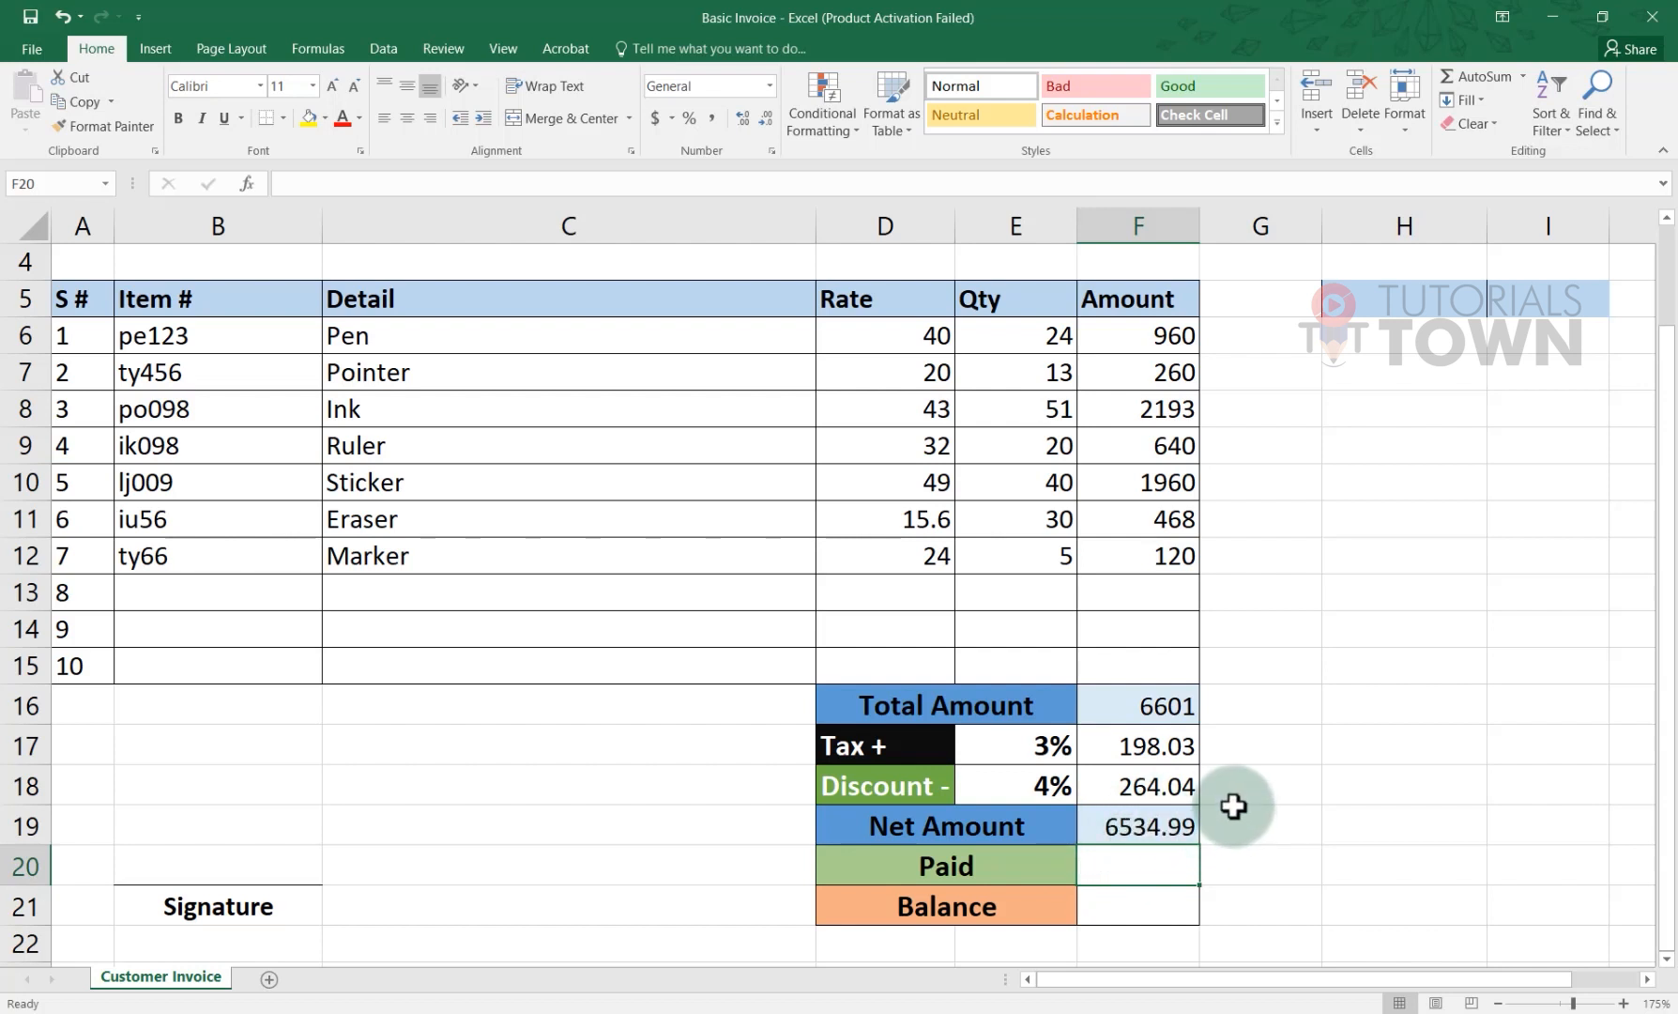
pyautogui.write('5000')
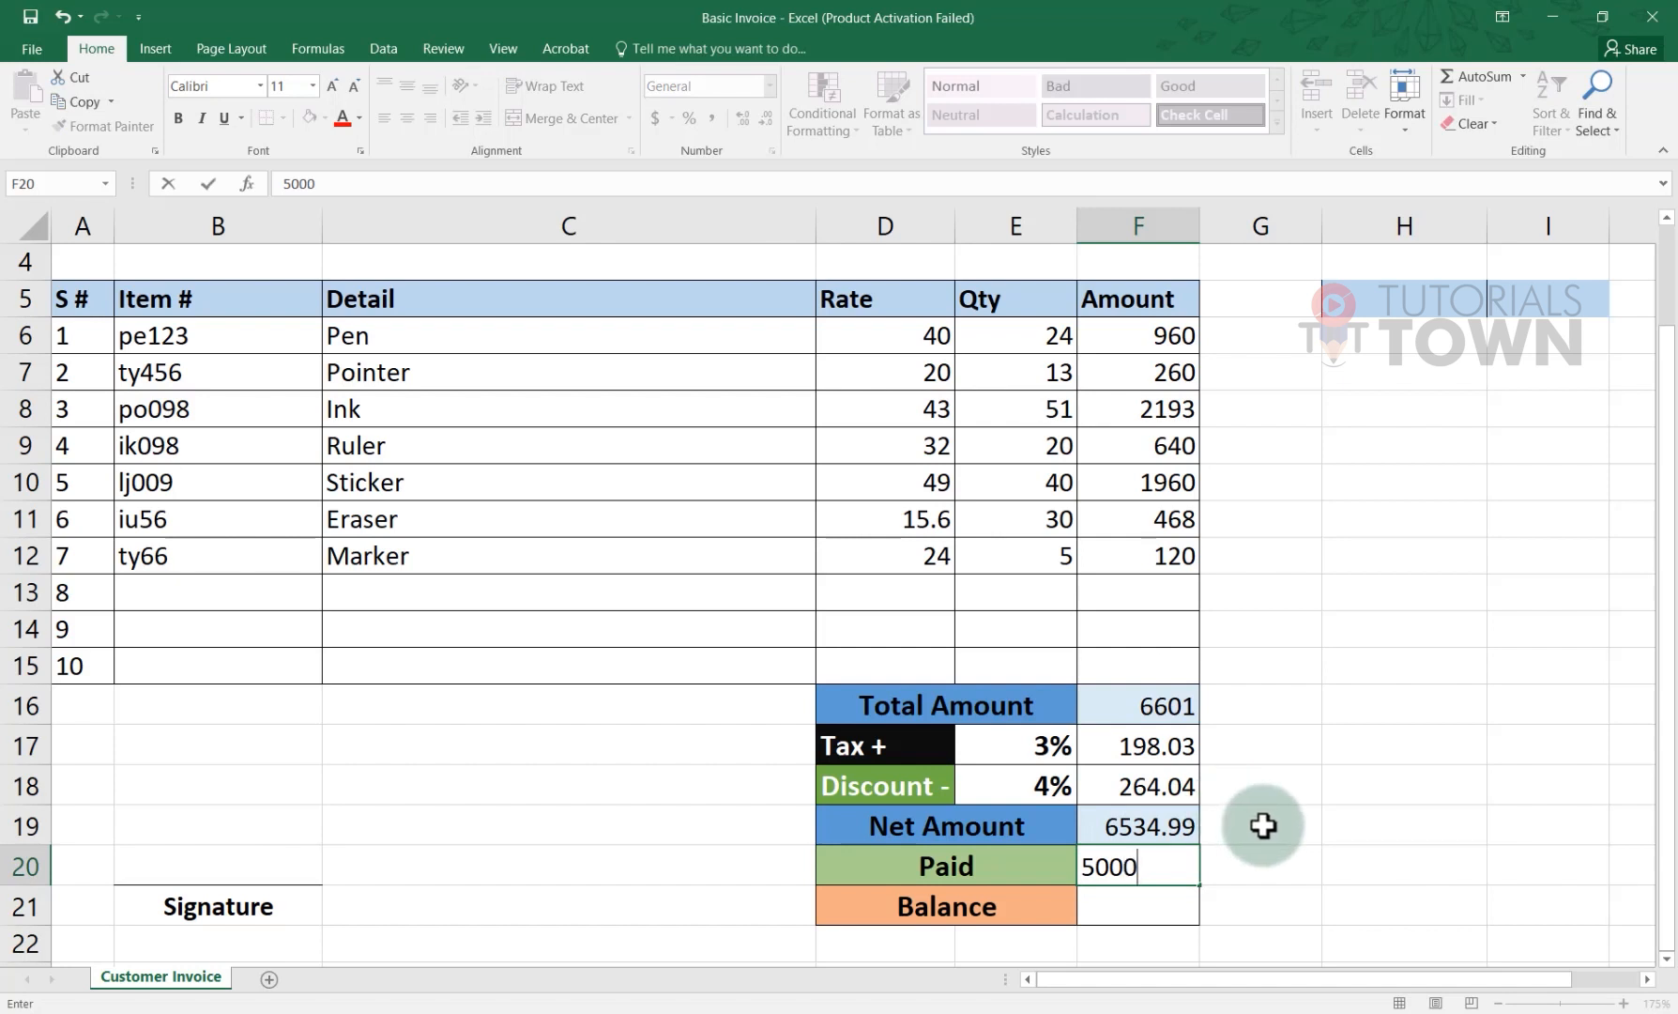
pyautogui.click(1263, 822)
# Step: Calculate the Balance in F21 with the formula =F19-F20, subtracting the paid amount from the net amount
pyautogui.click(1166, 830)
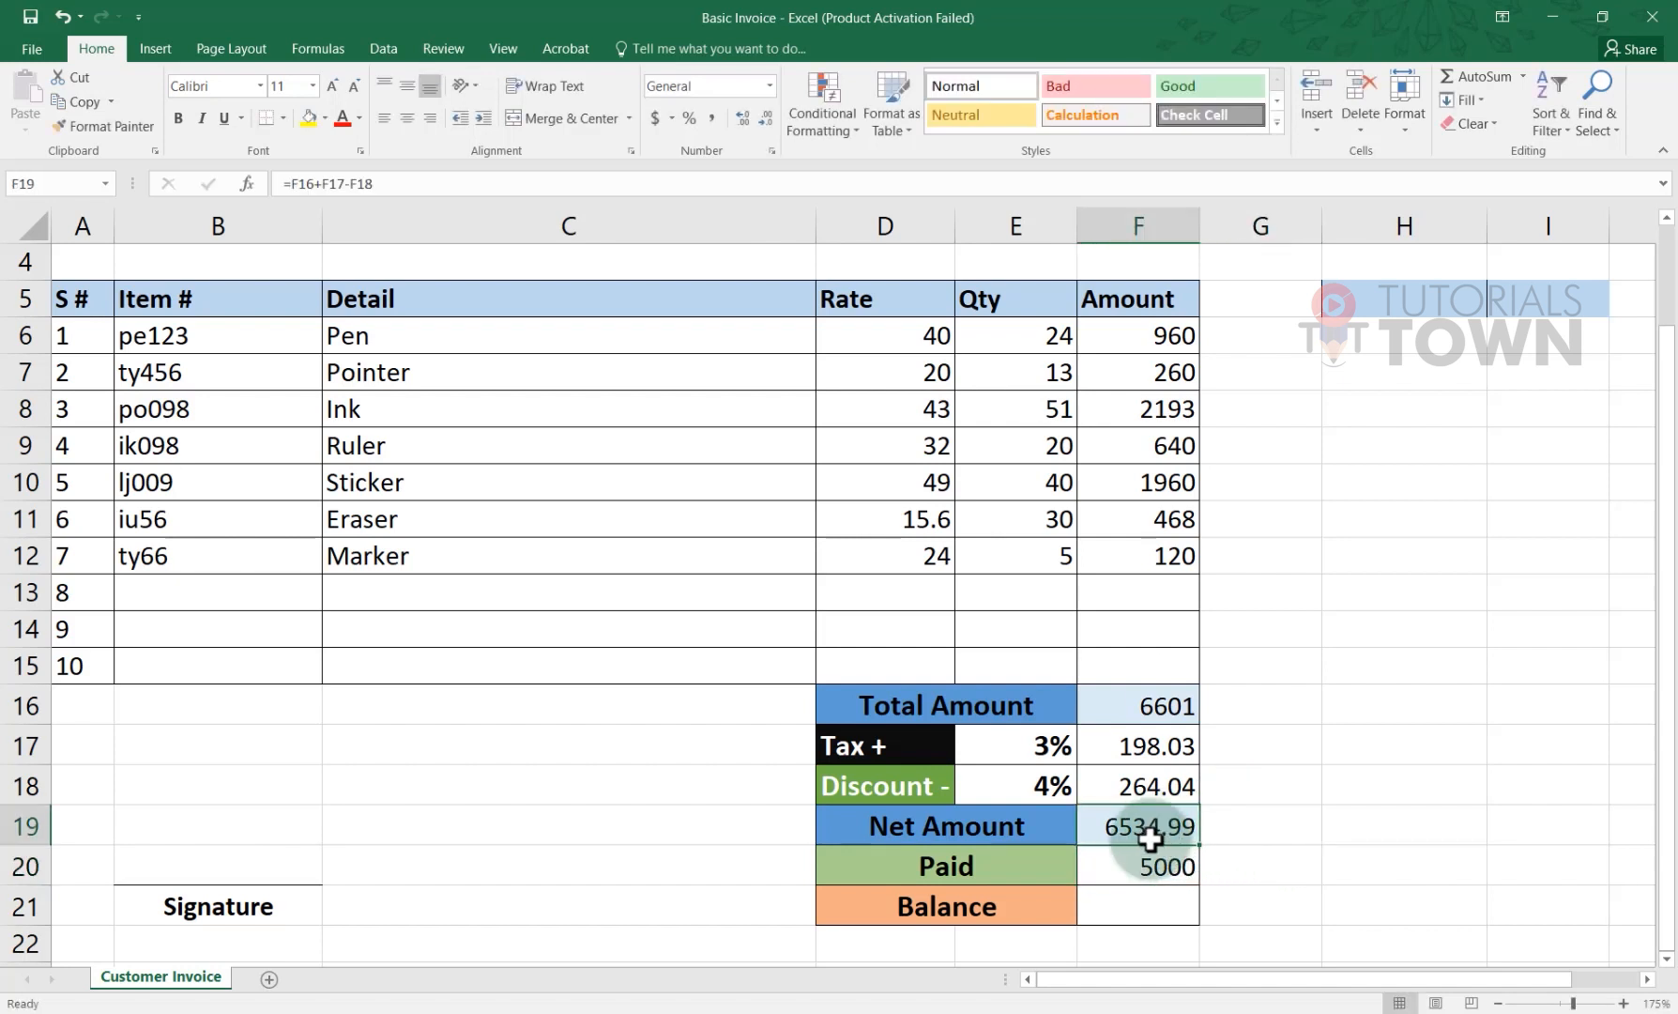
pyautogui.click(1101, 873)
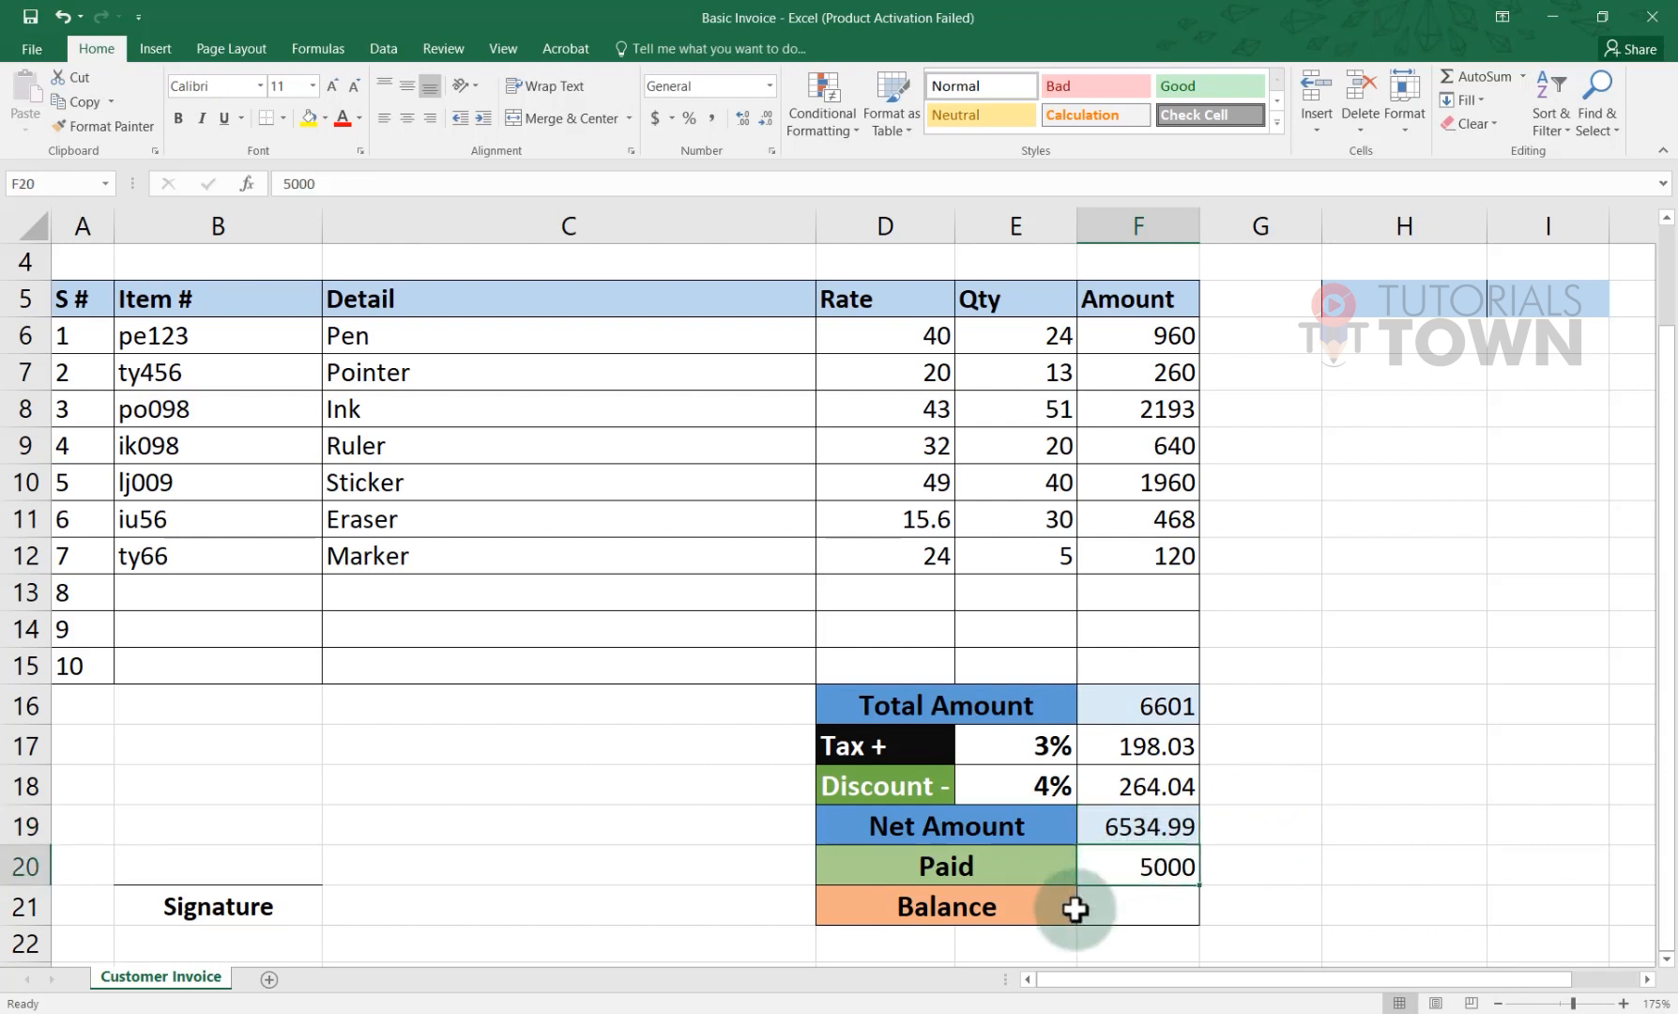
pyautogui.click(1101, 899)
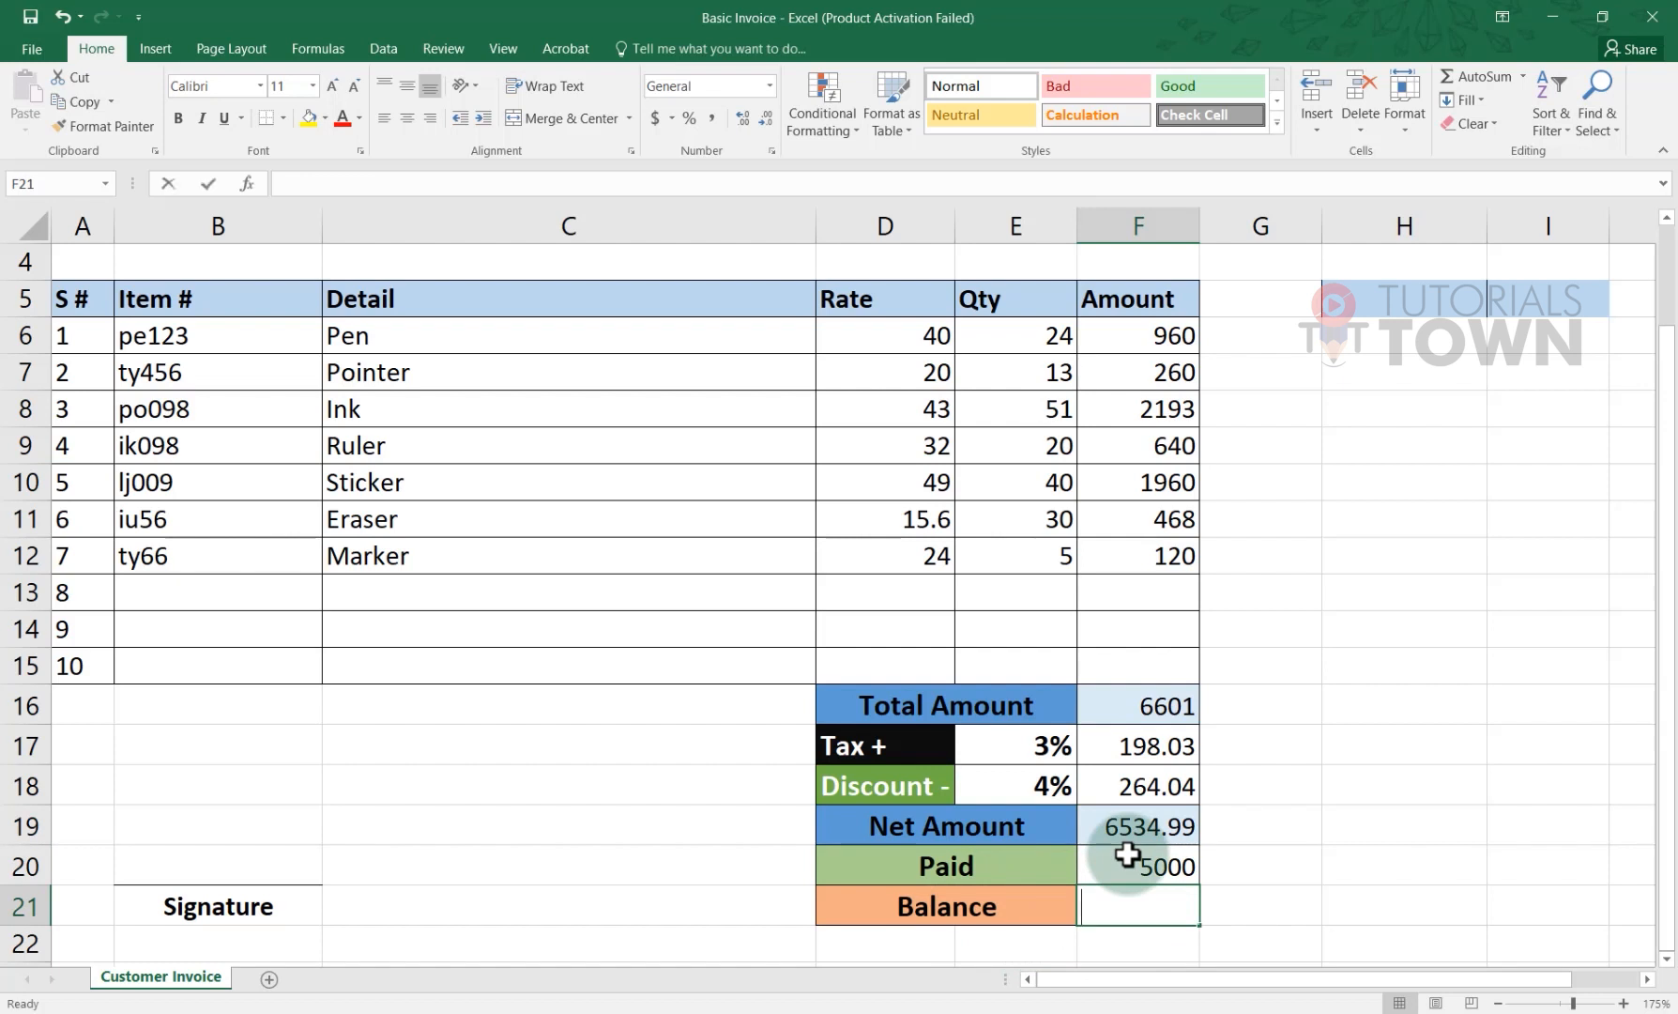
pyautogui.write('=')
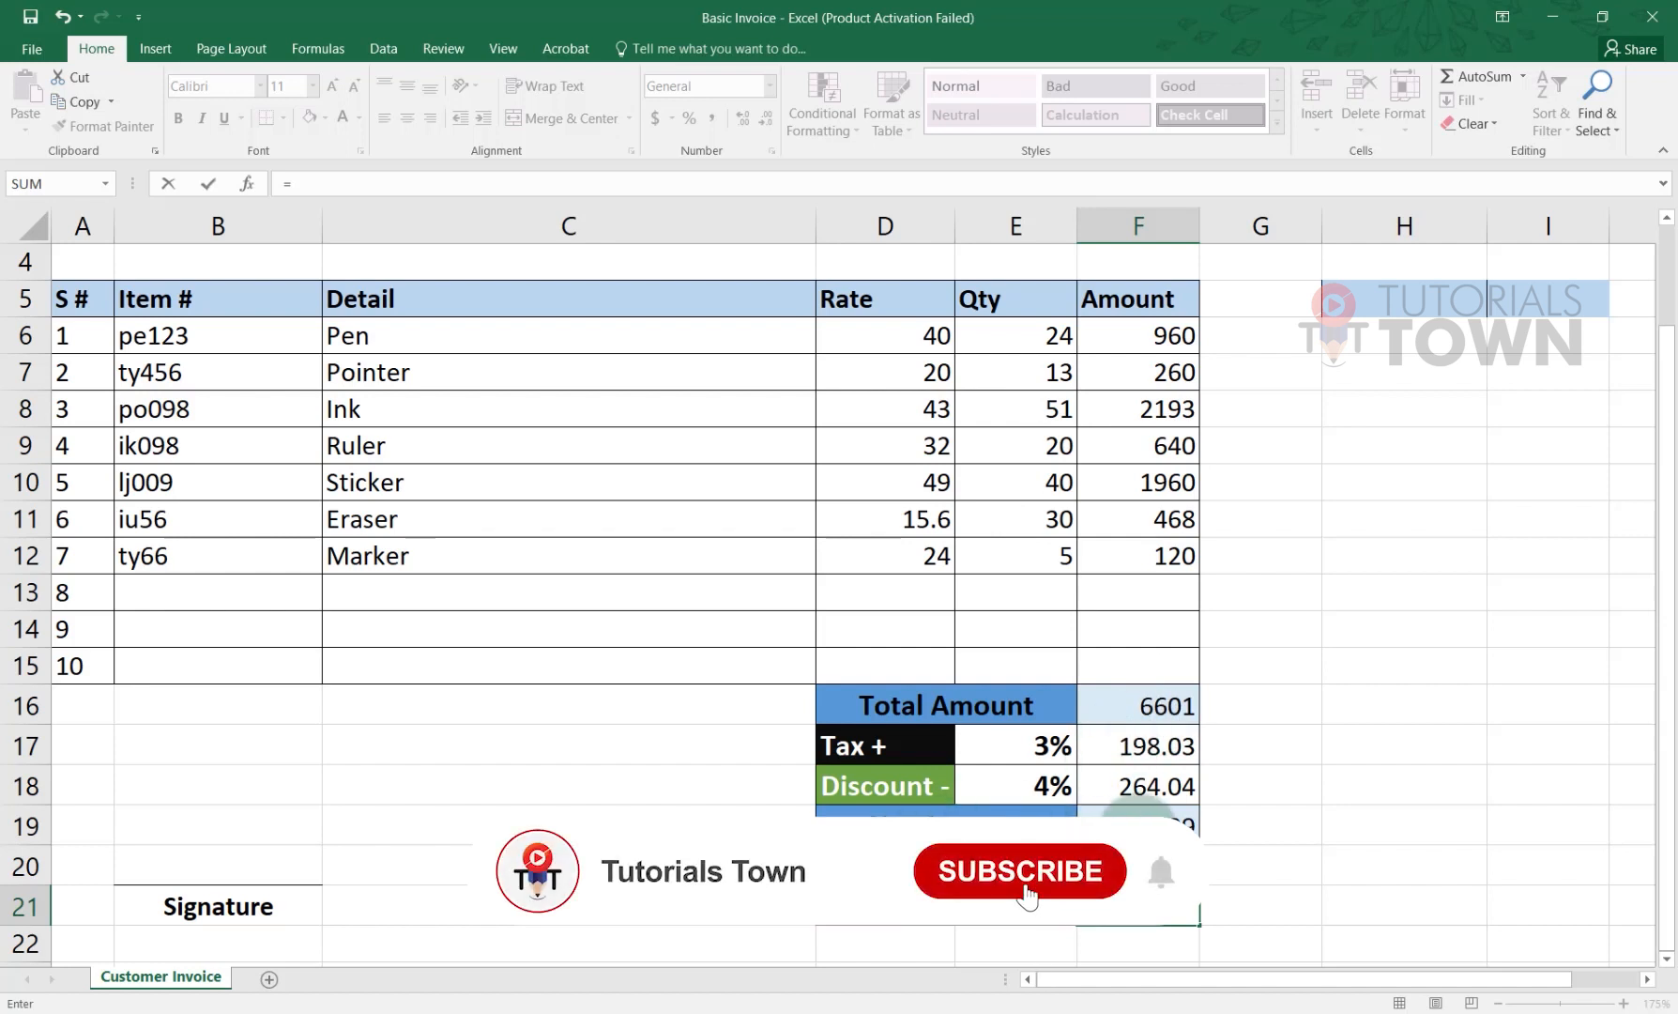
pyautogui.click(1123, 828)
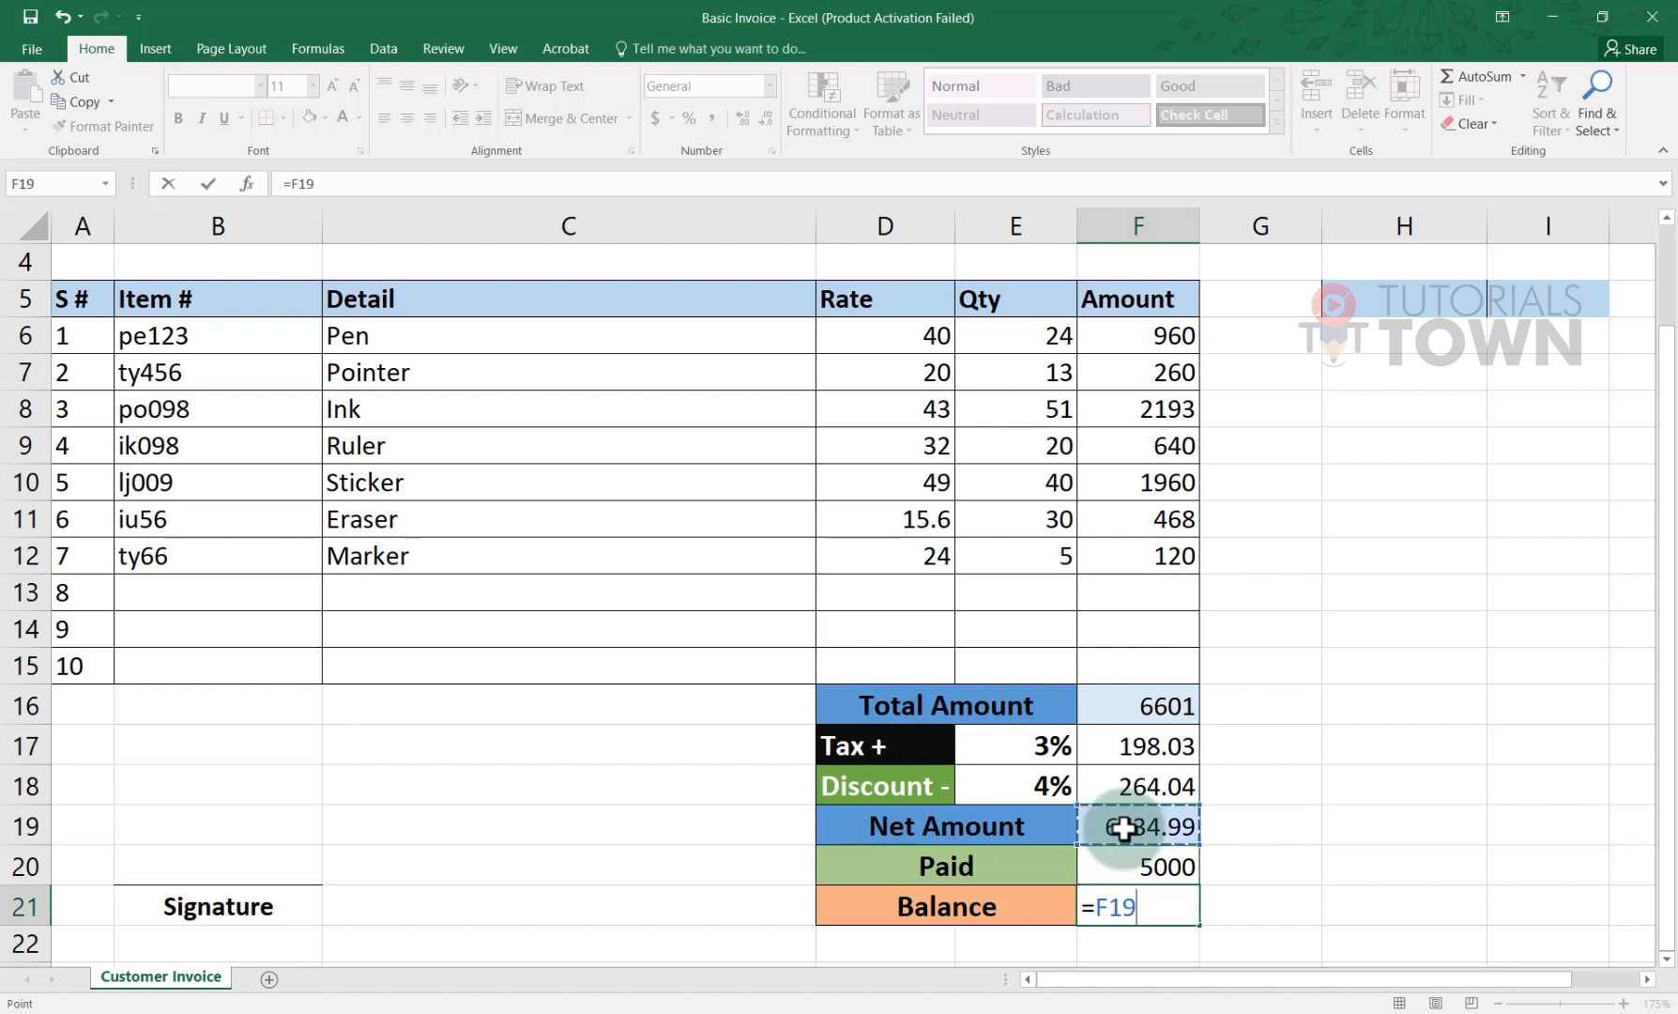
pyautogui.click(1164, 869)
pyautogui.press('Return')
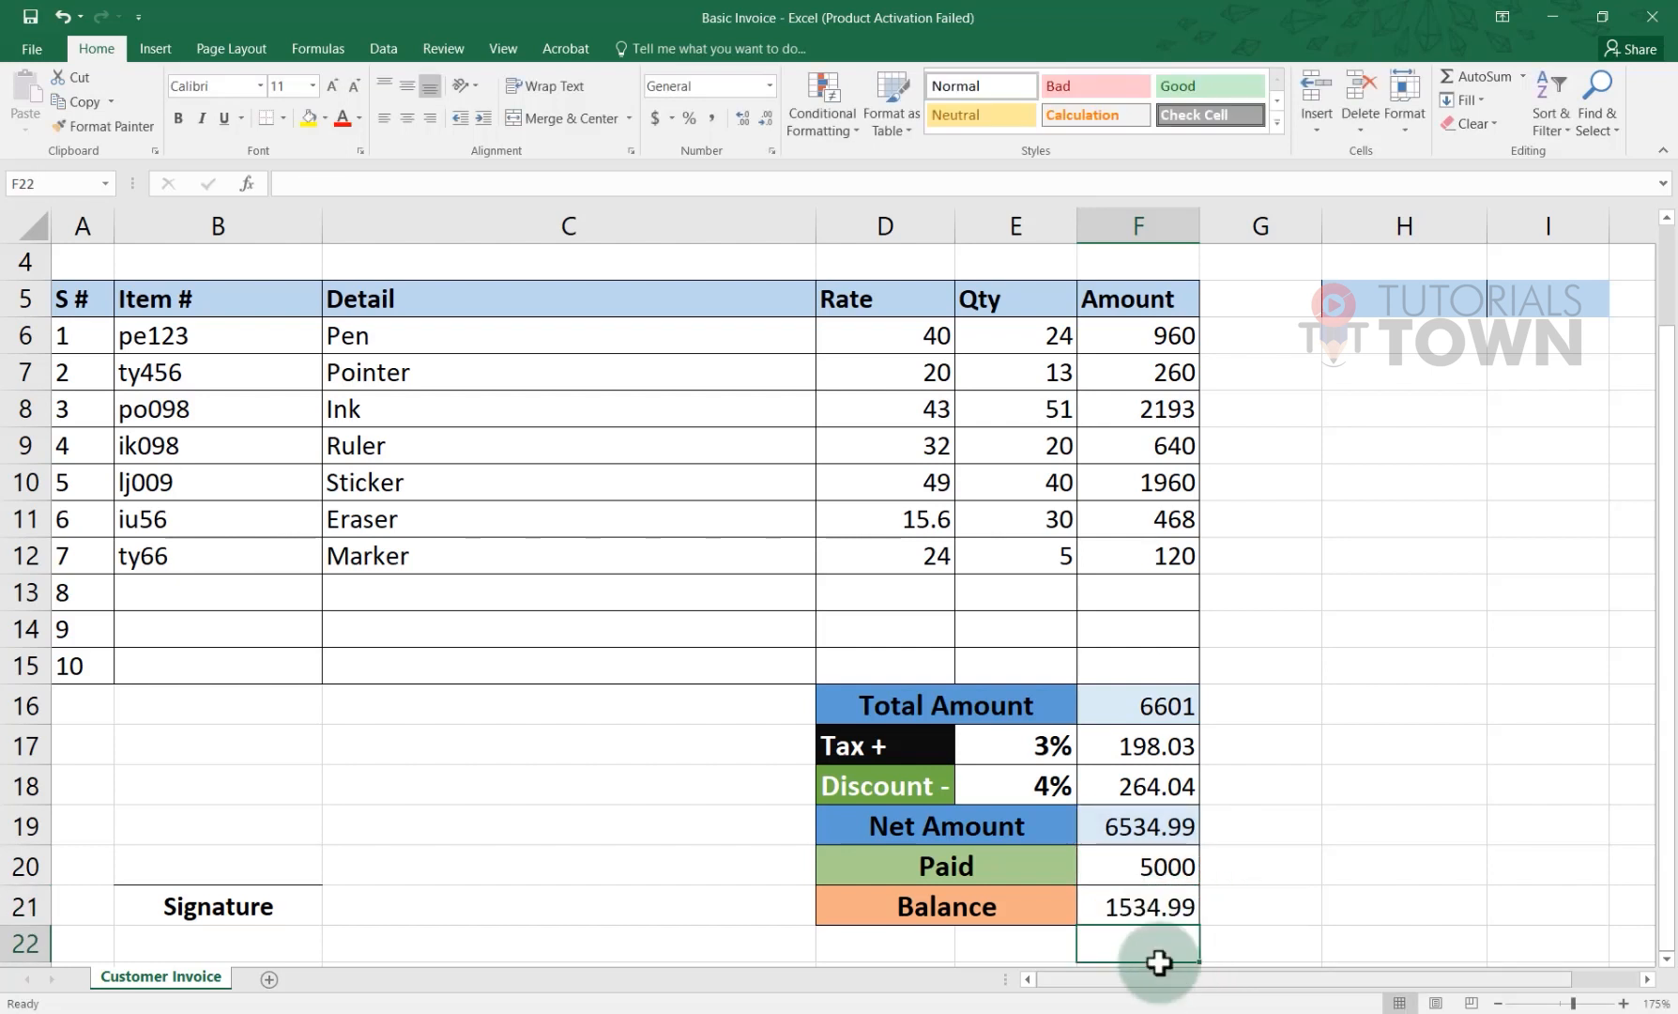
# Step: Review the Balance formula in F21 and compare its row with the Balance field in the invoice header at F3
pyautogui.click(921, 920)
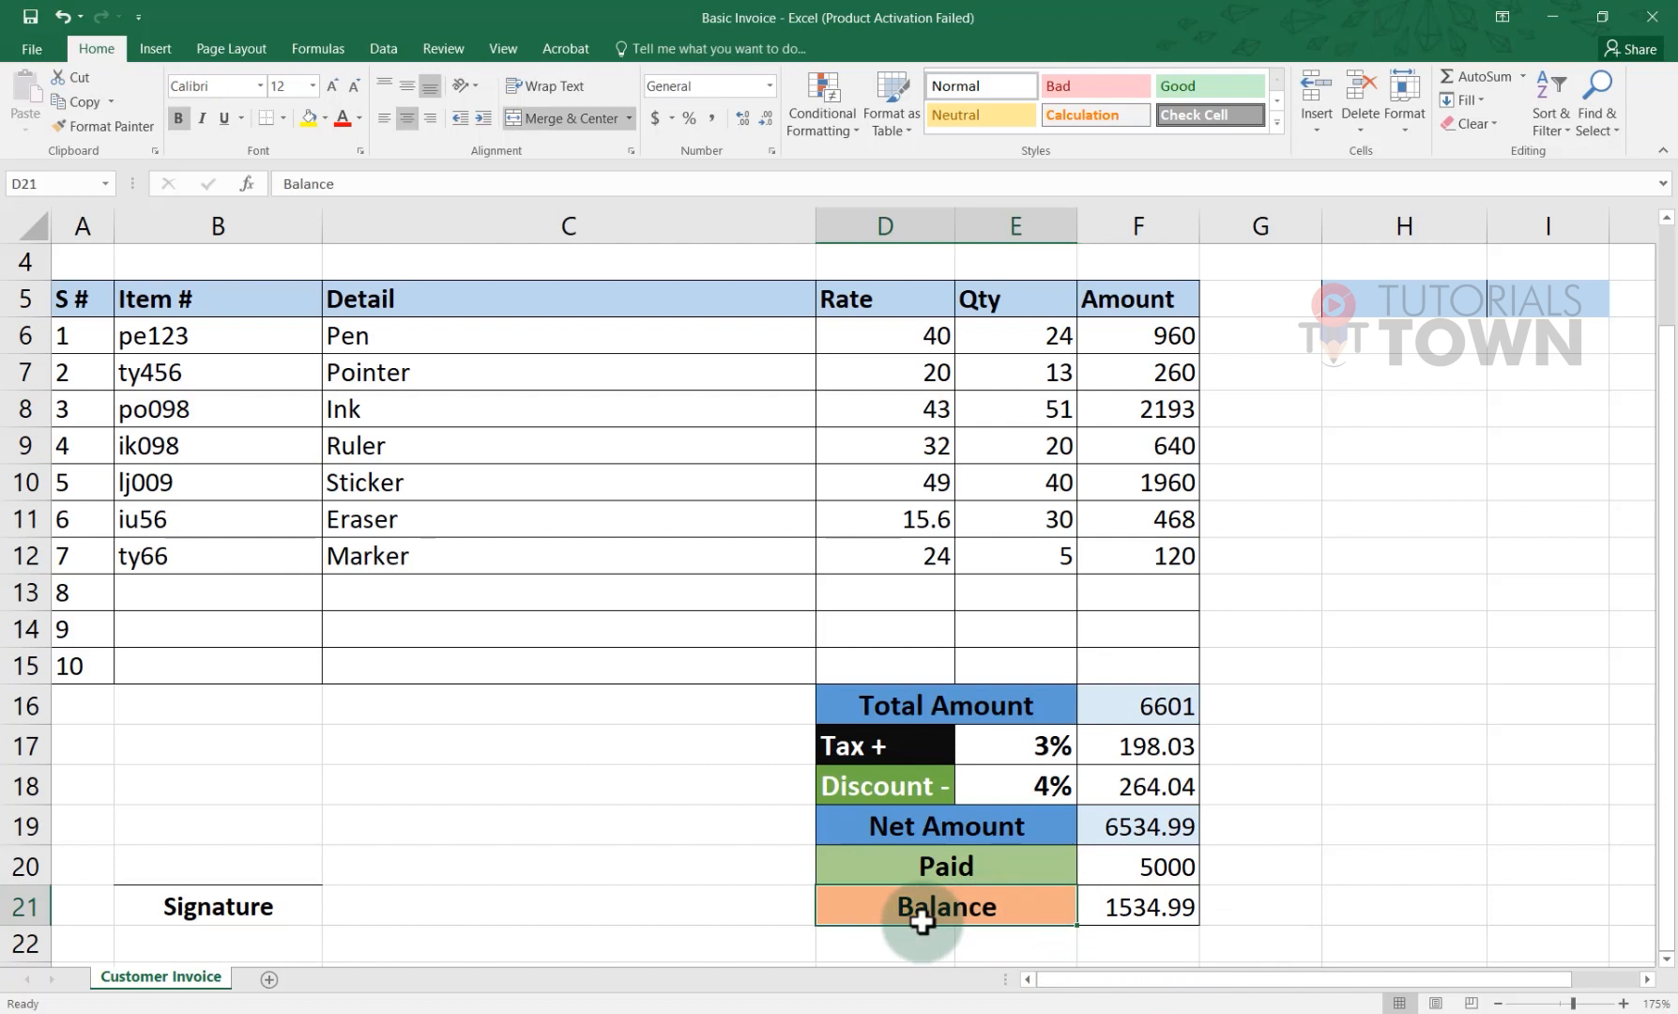
pyautogui.click(1127, 900)
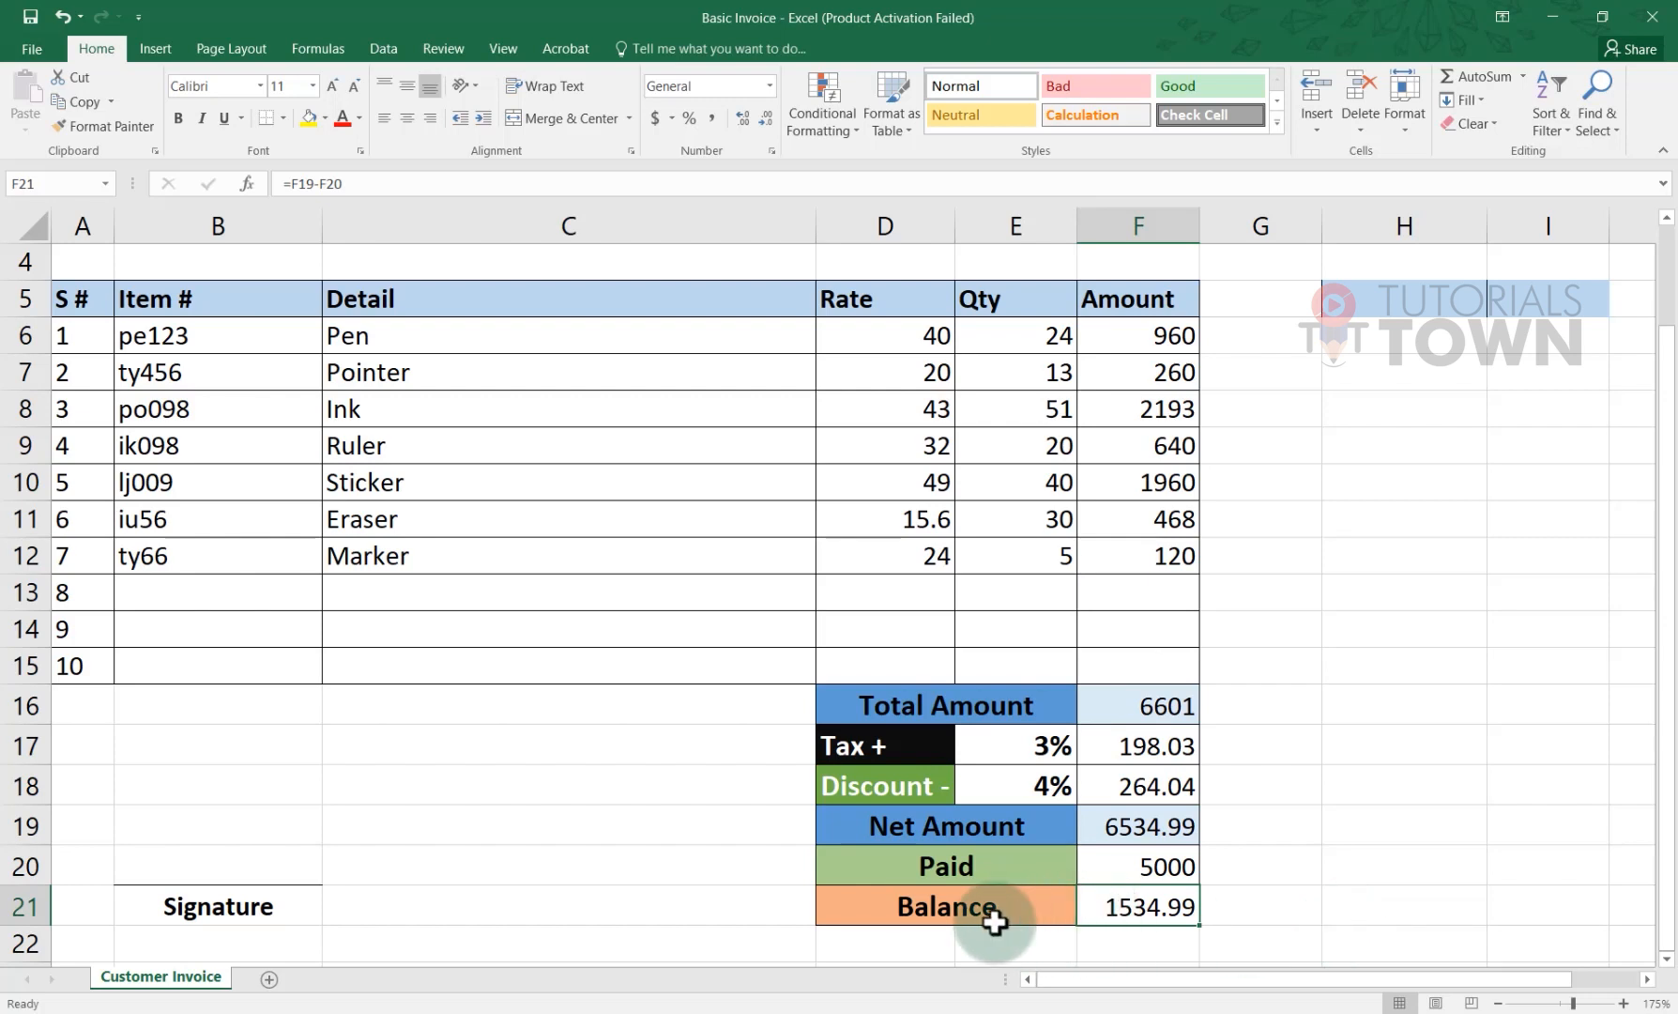
pyautogui.scroll(1, 920, 854)
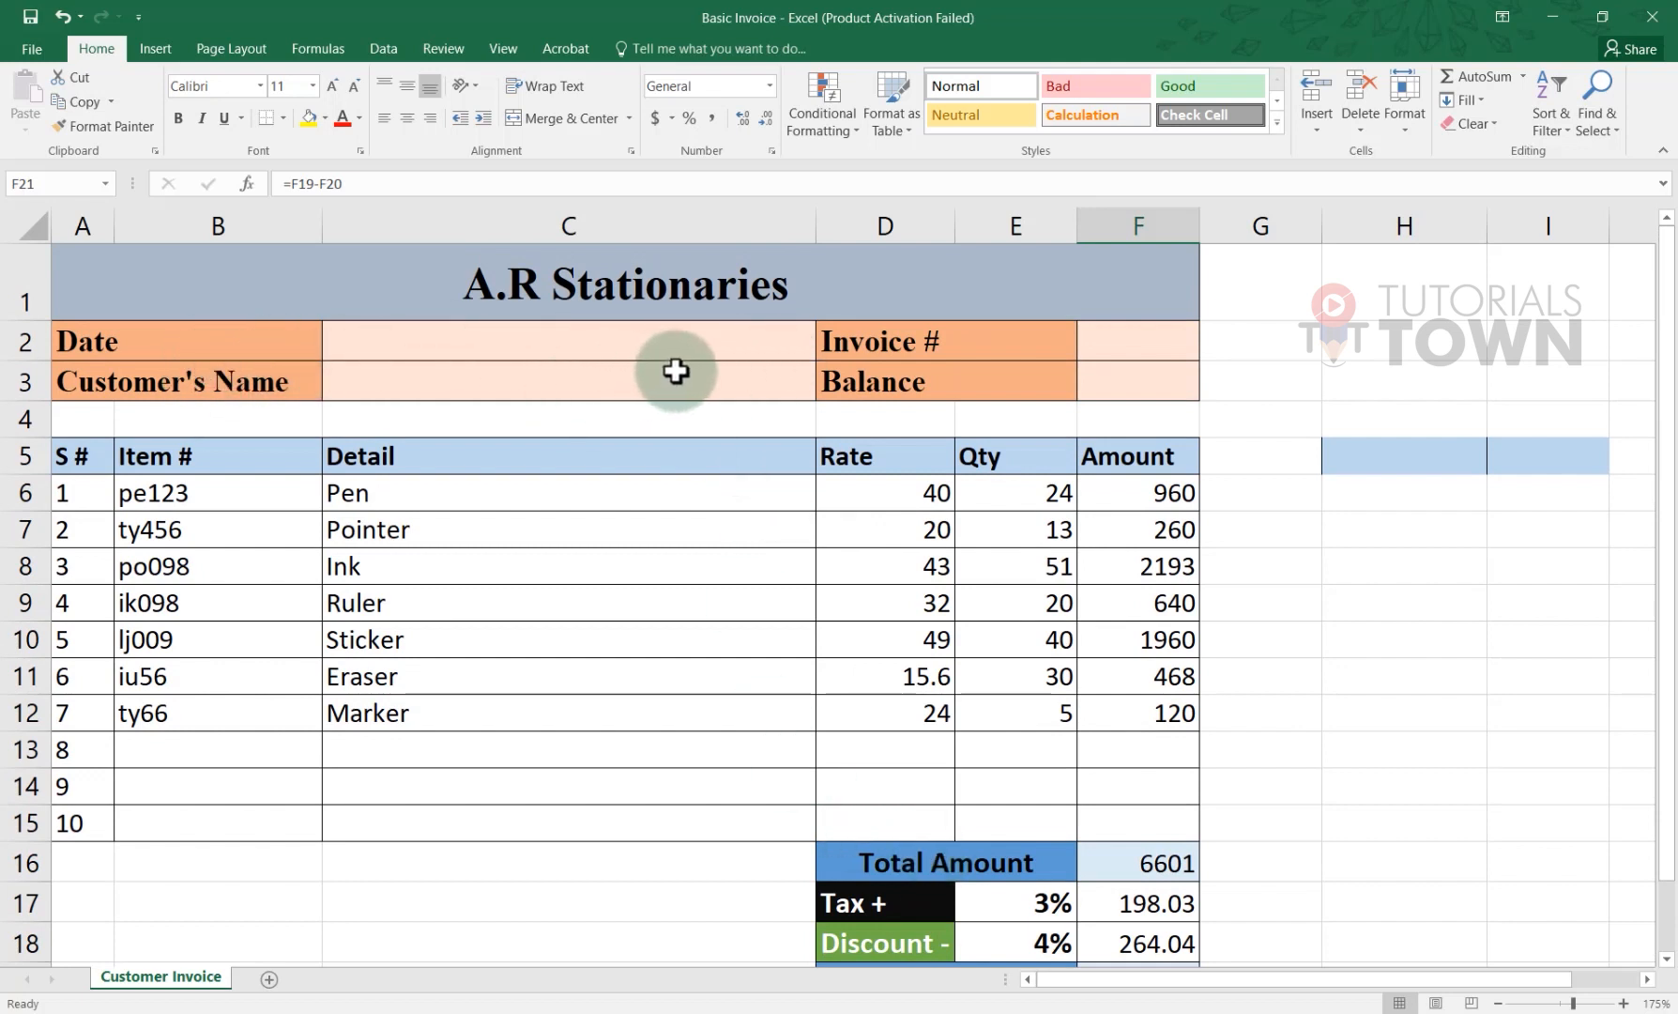
pyautogui.click(1105, 376)
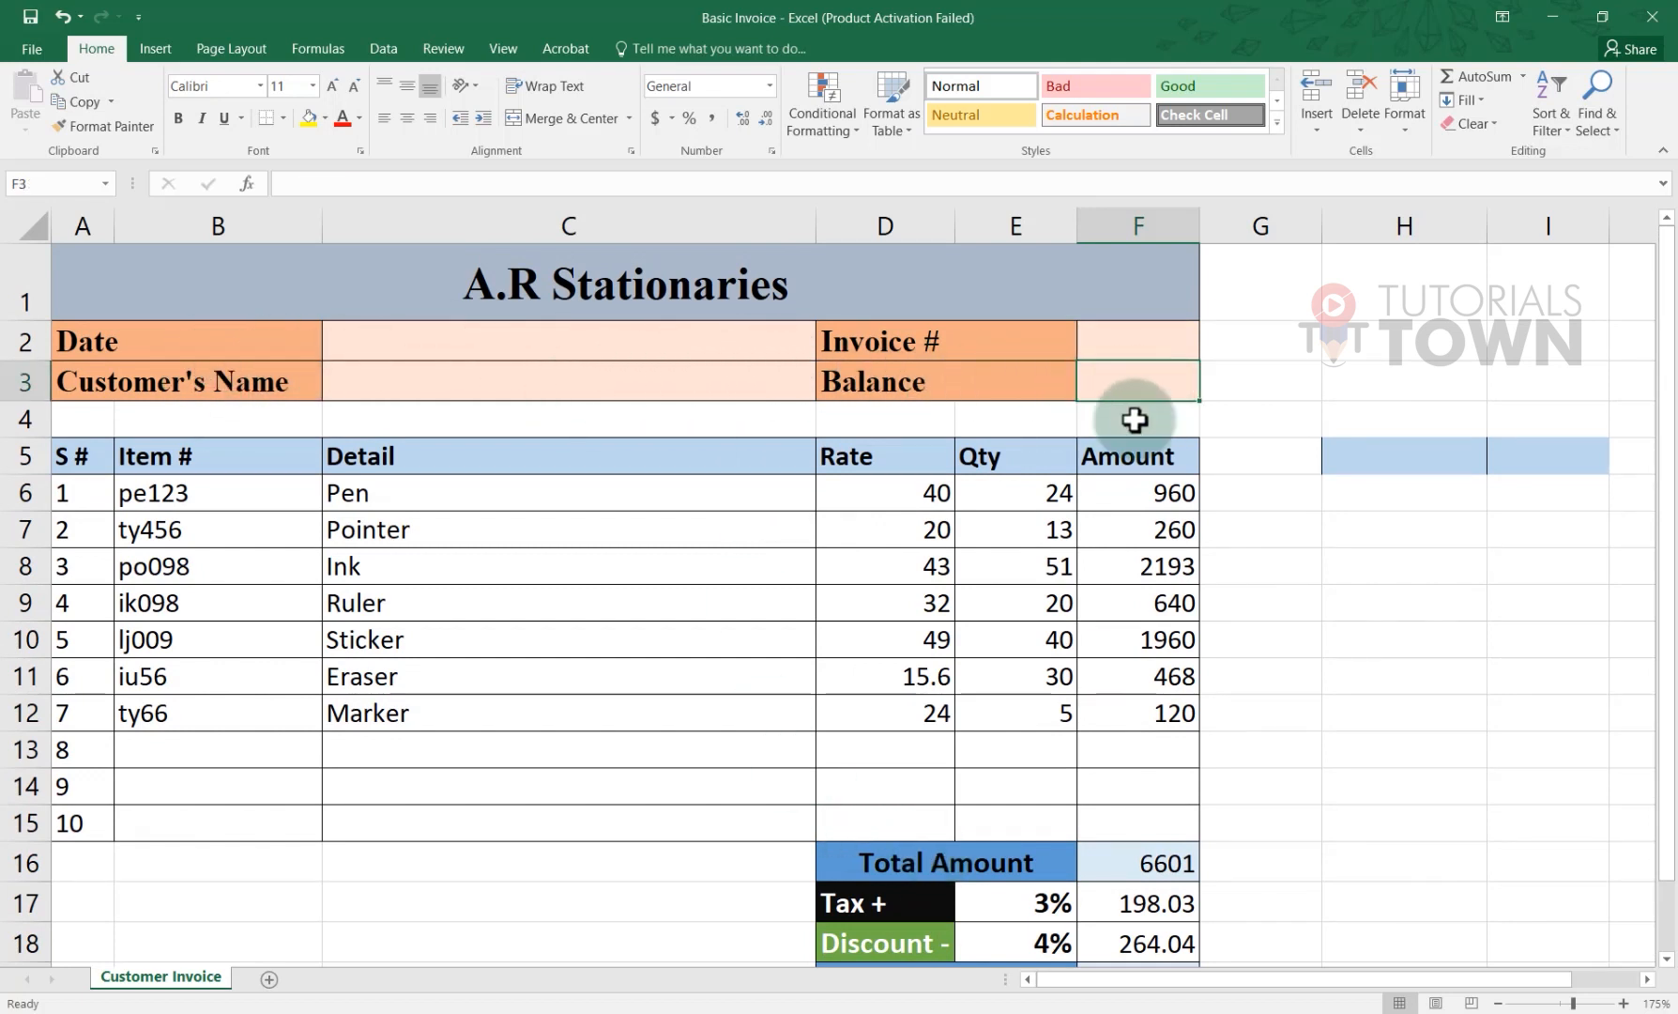
pyautogui.scroll(-6, 1040, 605)
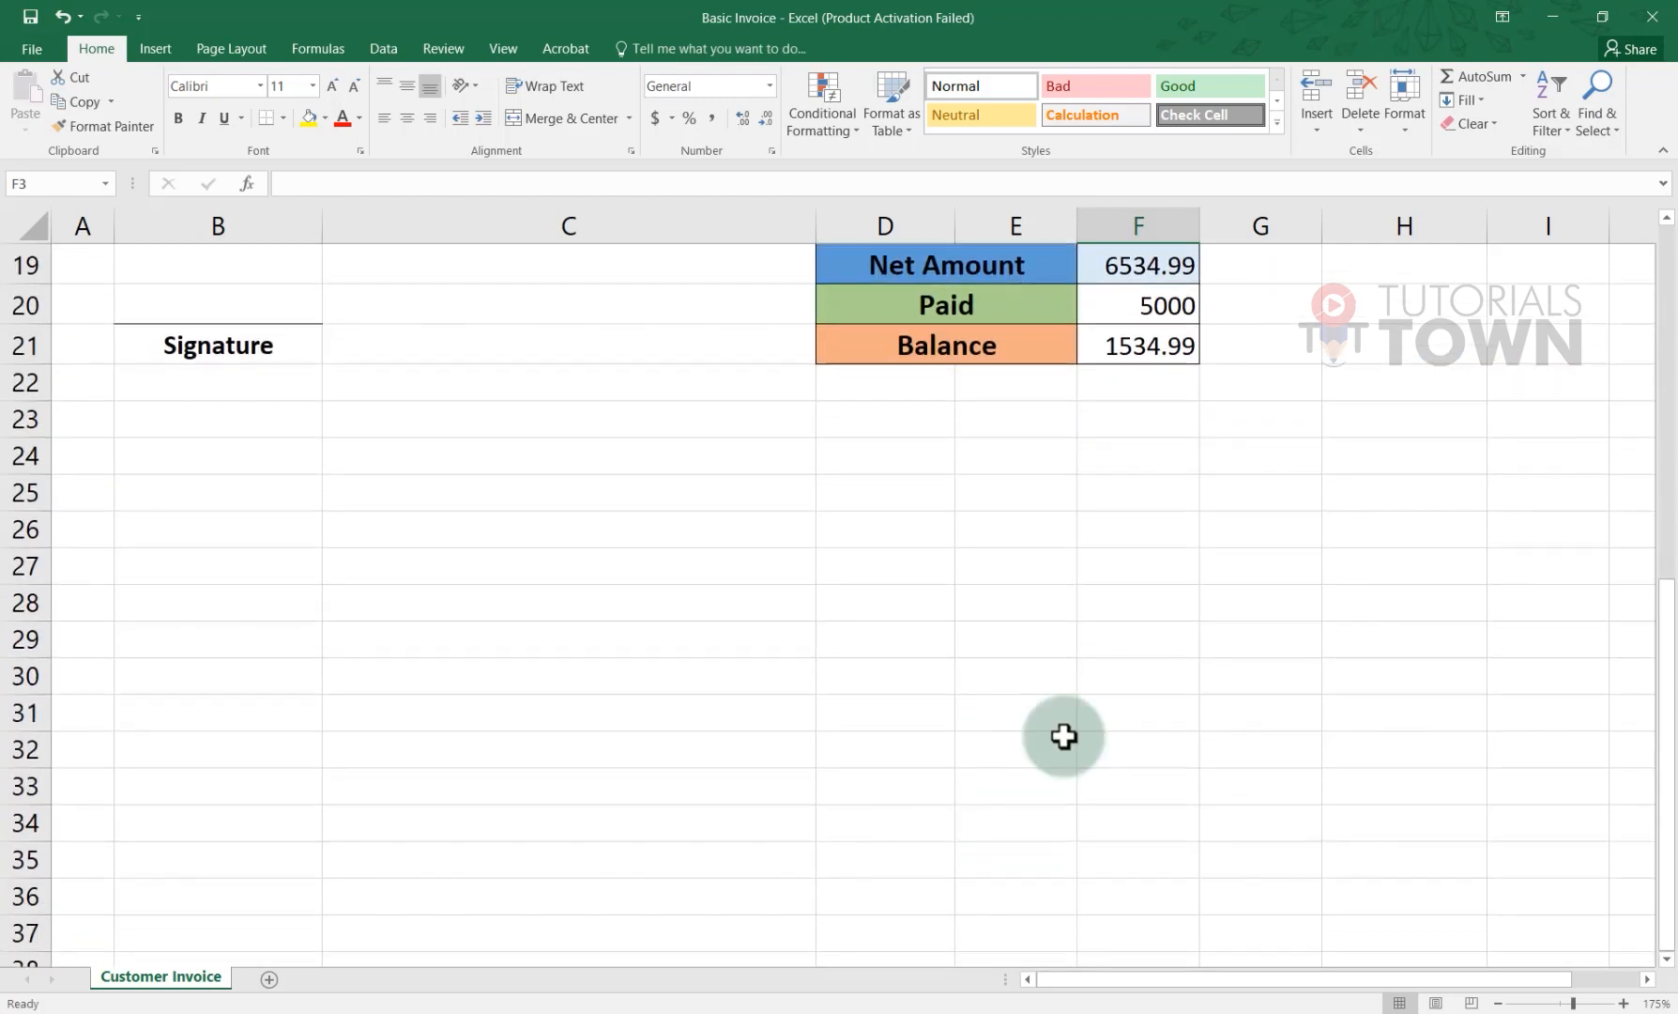
pyautogui.scroll(3, 1160, 451)
pyautogui.click(1131, 688)
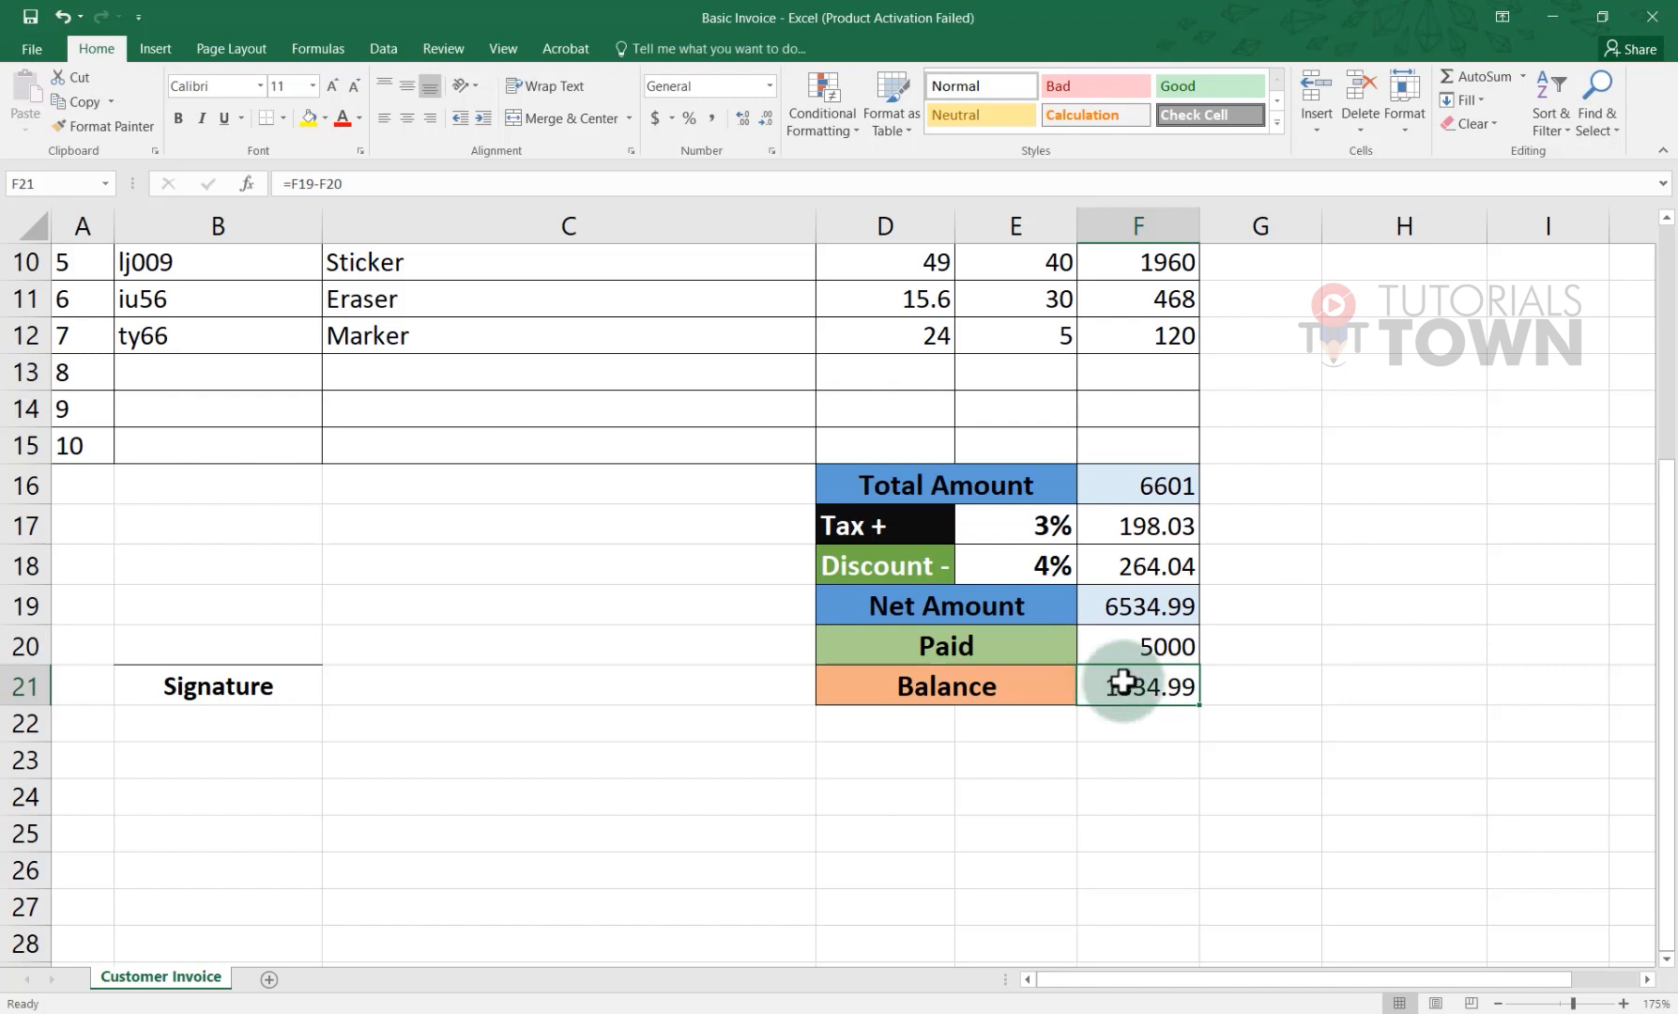
pyautogui.scroll(3, 1132, 690)
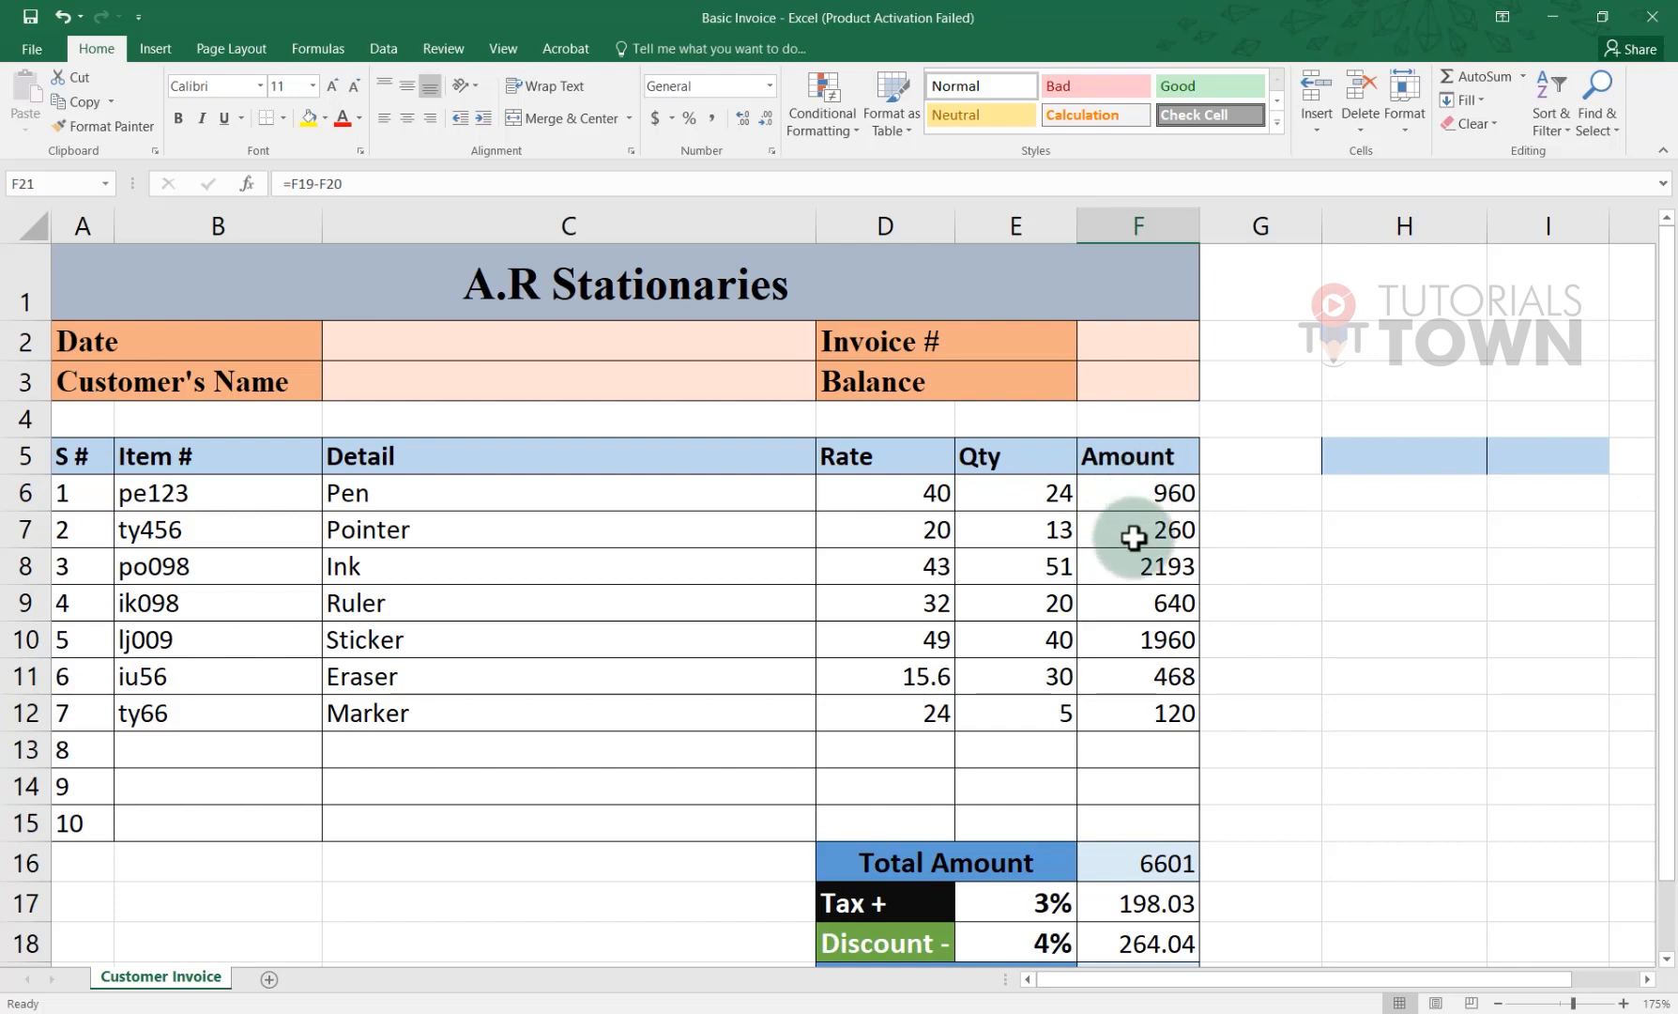
pyautogui.scroll(-1, 1059, 761)
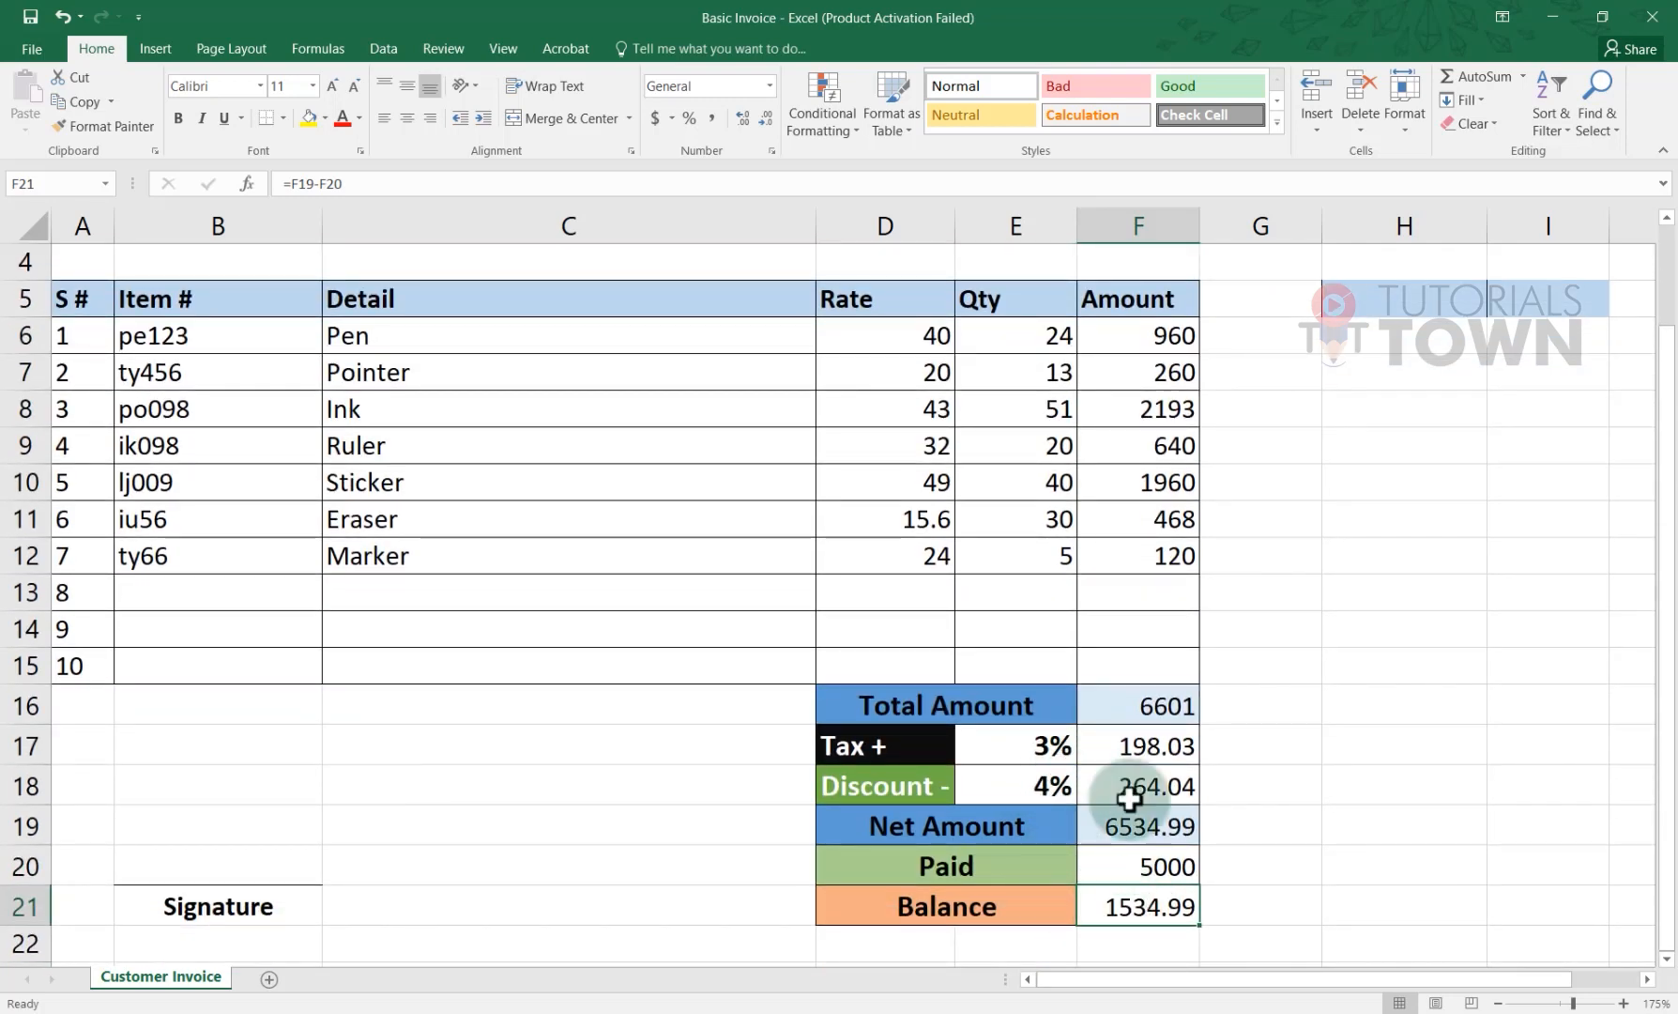
pyautogui.scroll(1, 1125, 779)
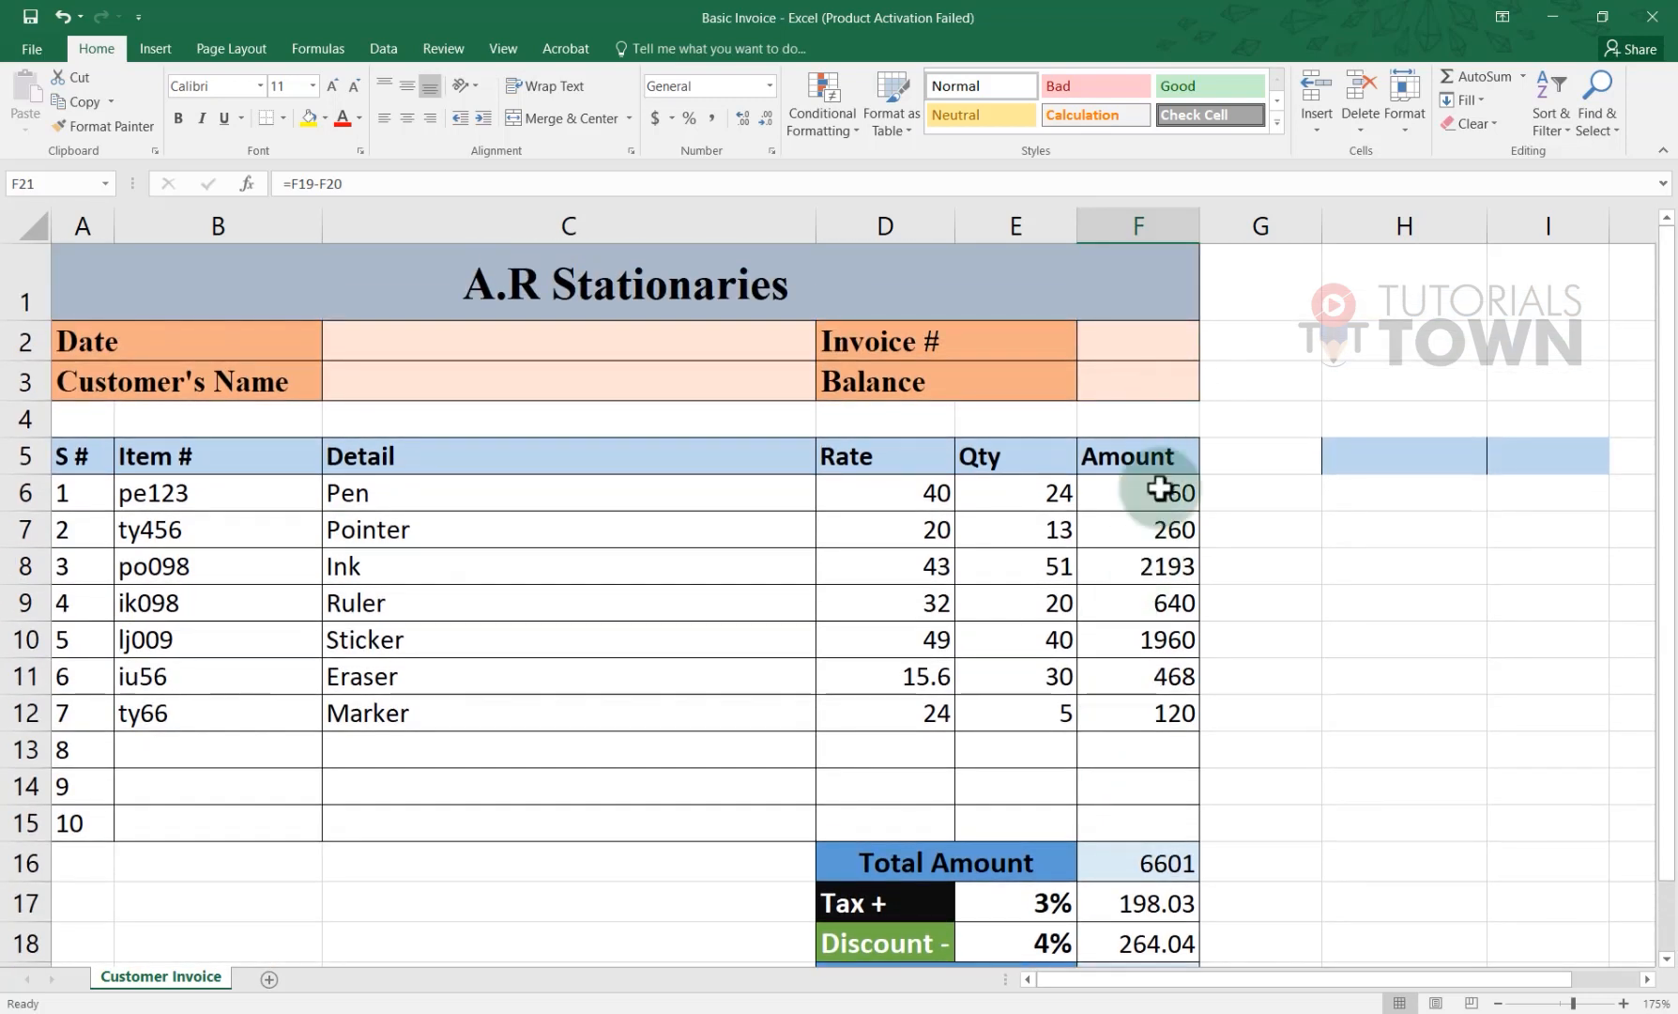
# Step: Link the header Balance cell F3 to the calculated balance with the formula =F21
pyautogui.click(1126, 374)
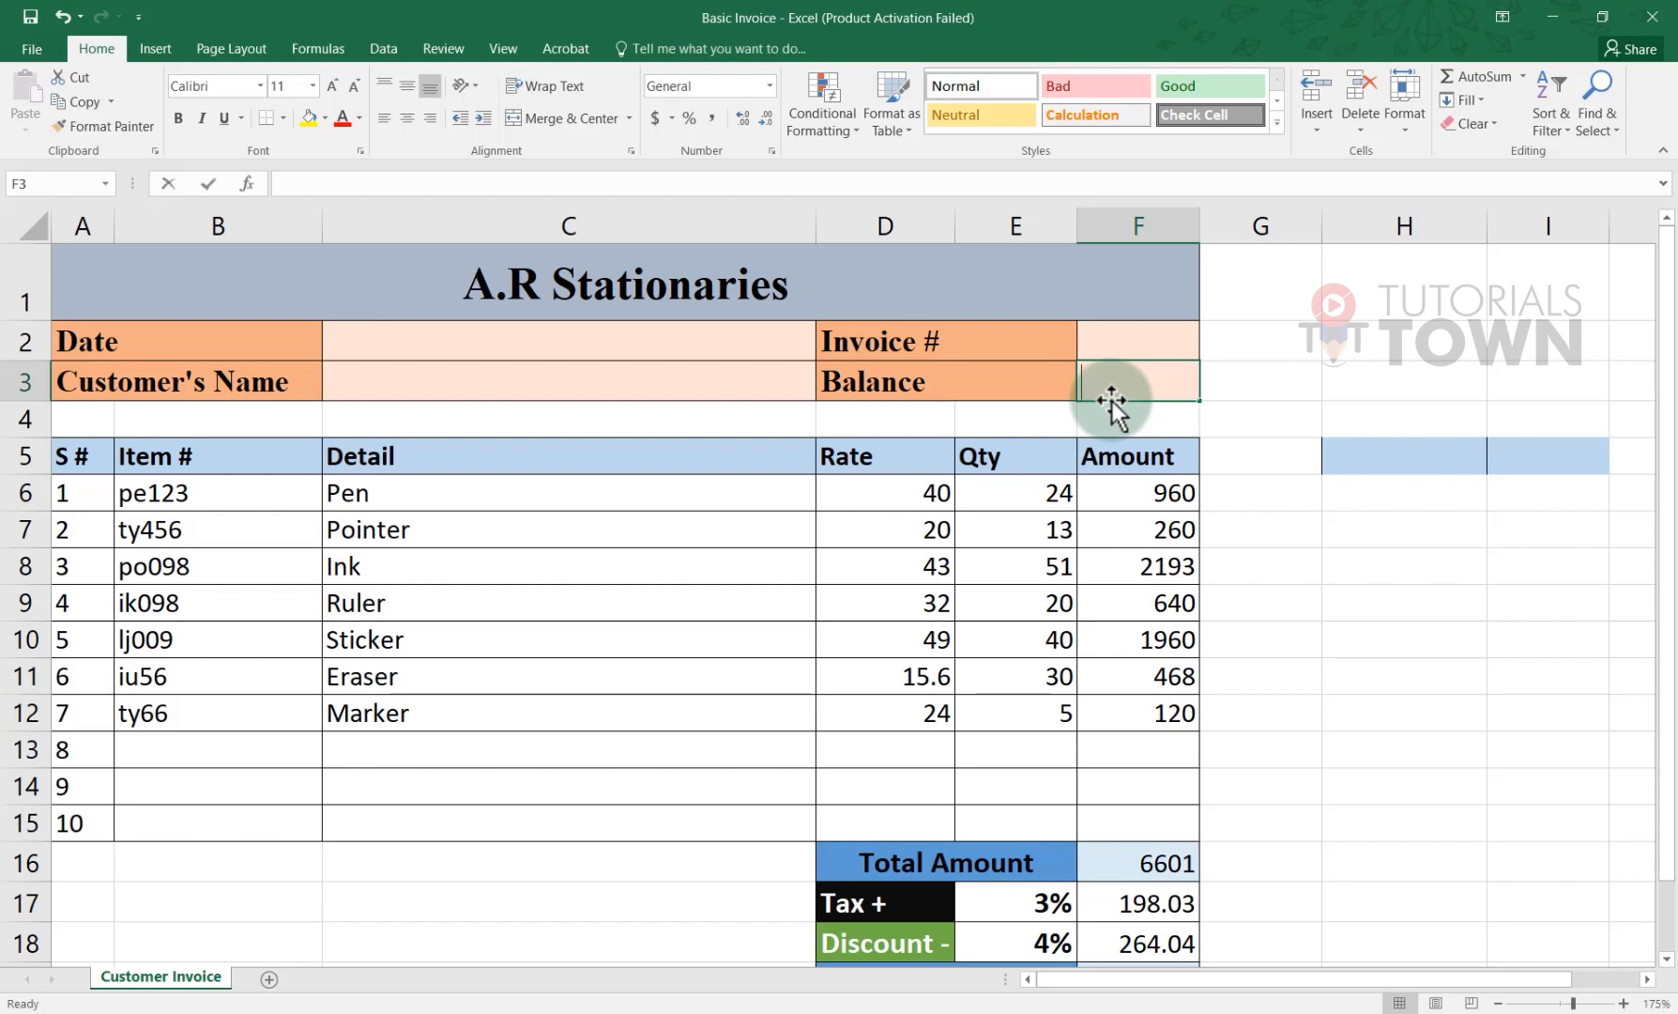
pyautogui.write('=')
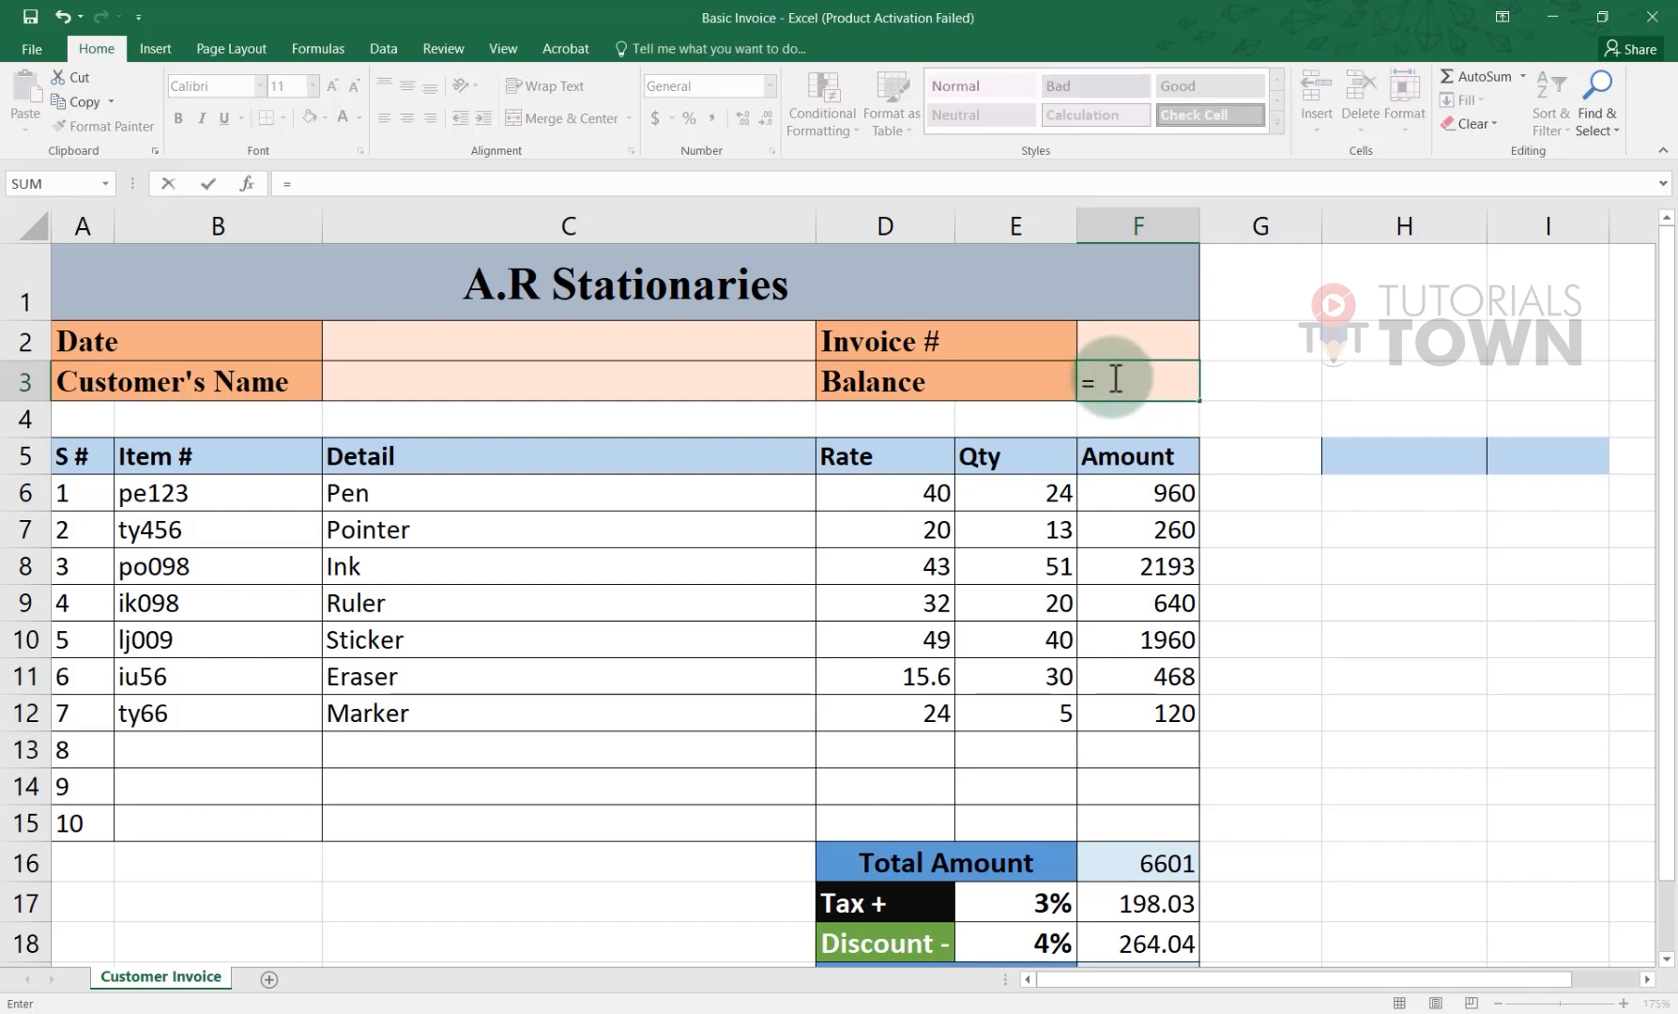
pyautogui.scroll(-2, 1146, 495)
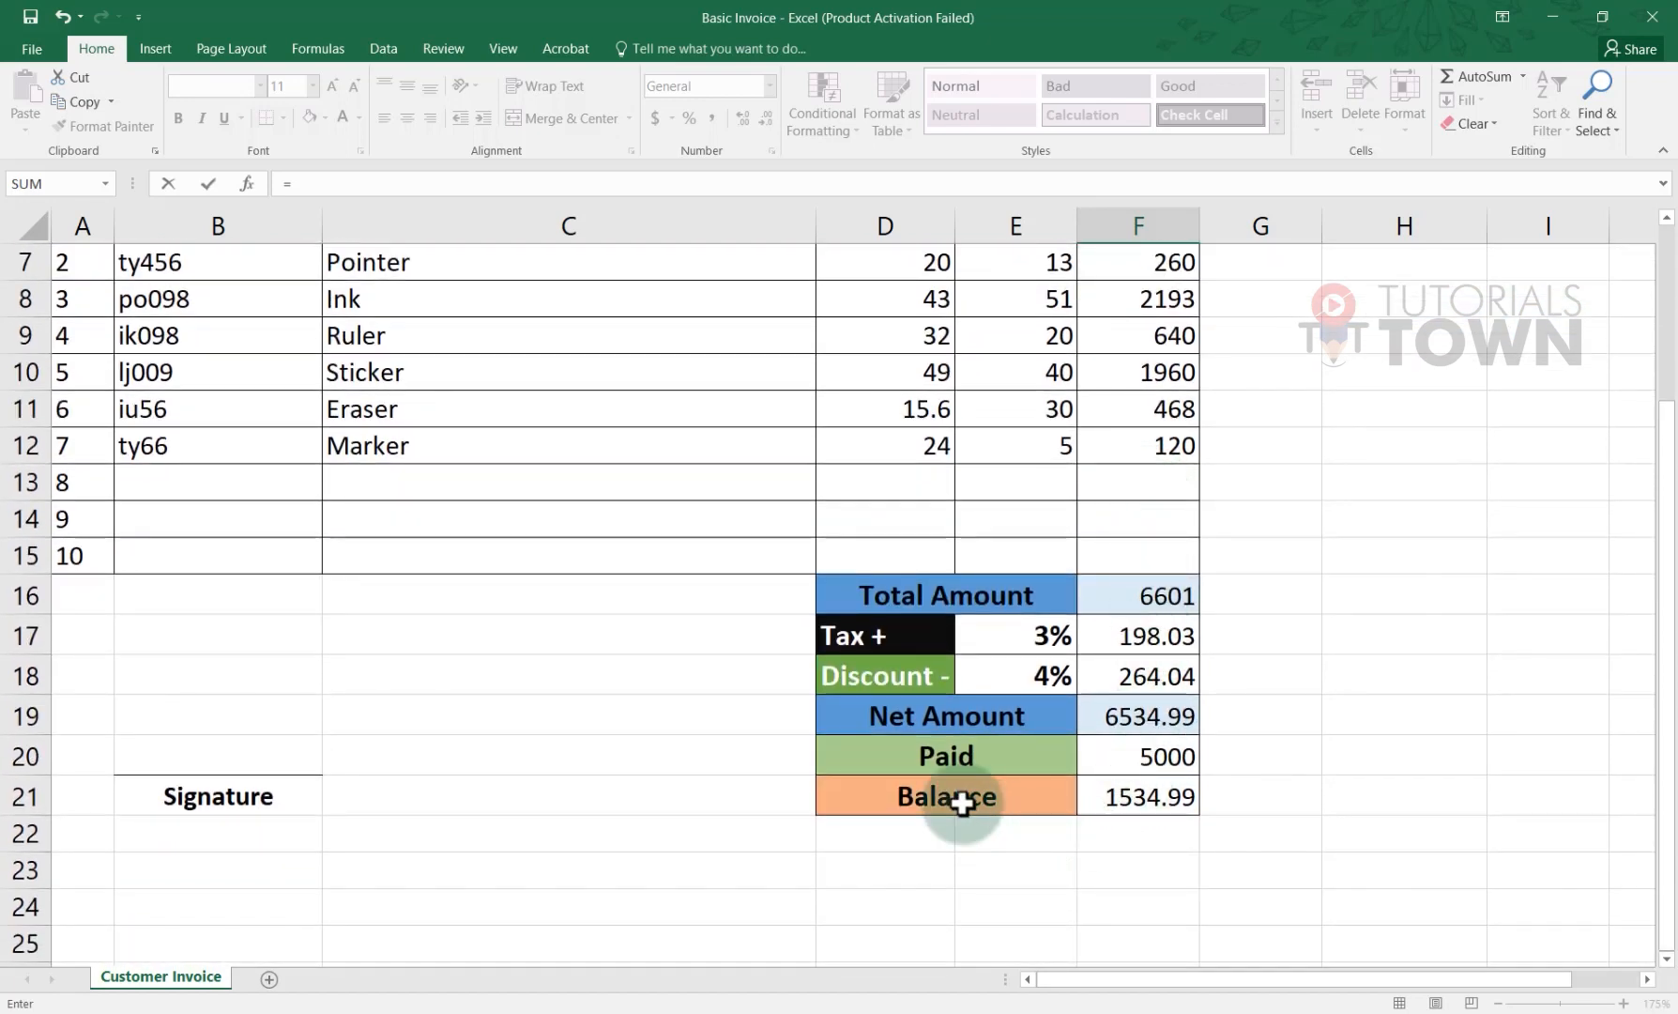
pyautogui.click(1125, 794)
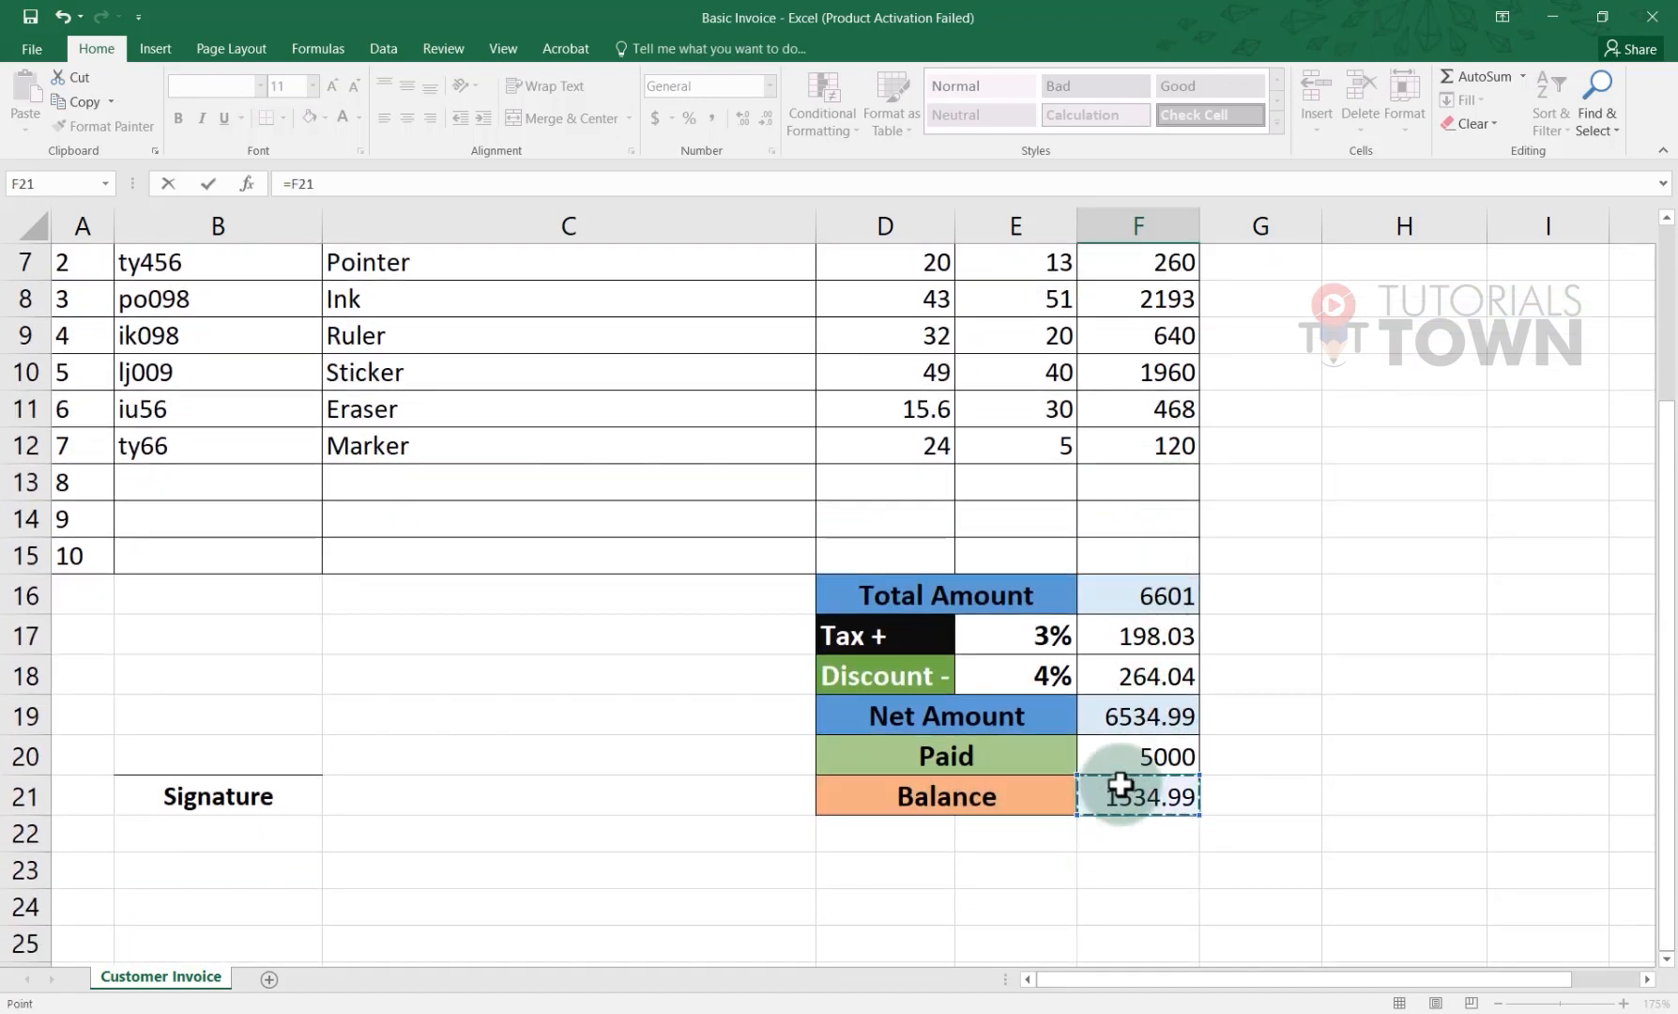
pyautogui.scroll(2, 1173, 749)
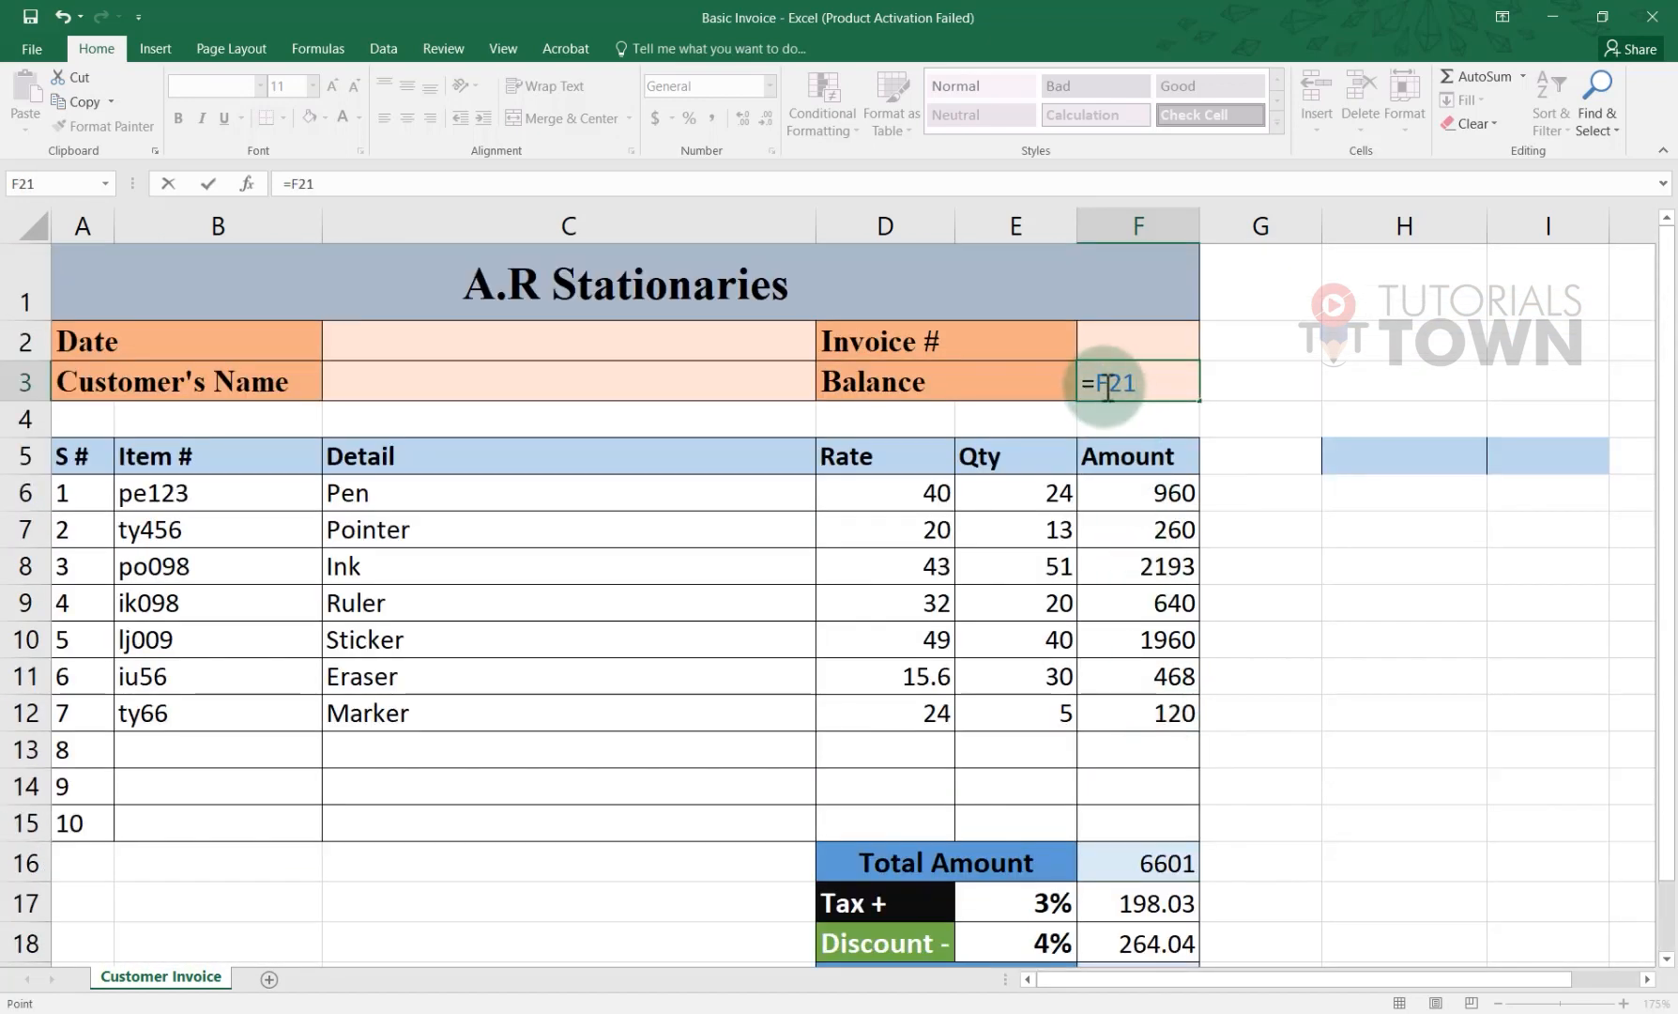
pyautogui.scroll(-2, 1122, 684)
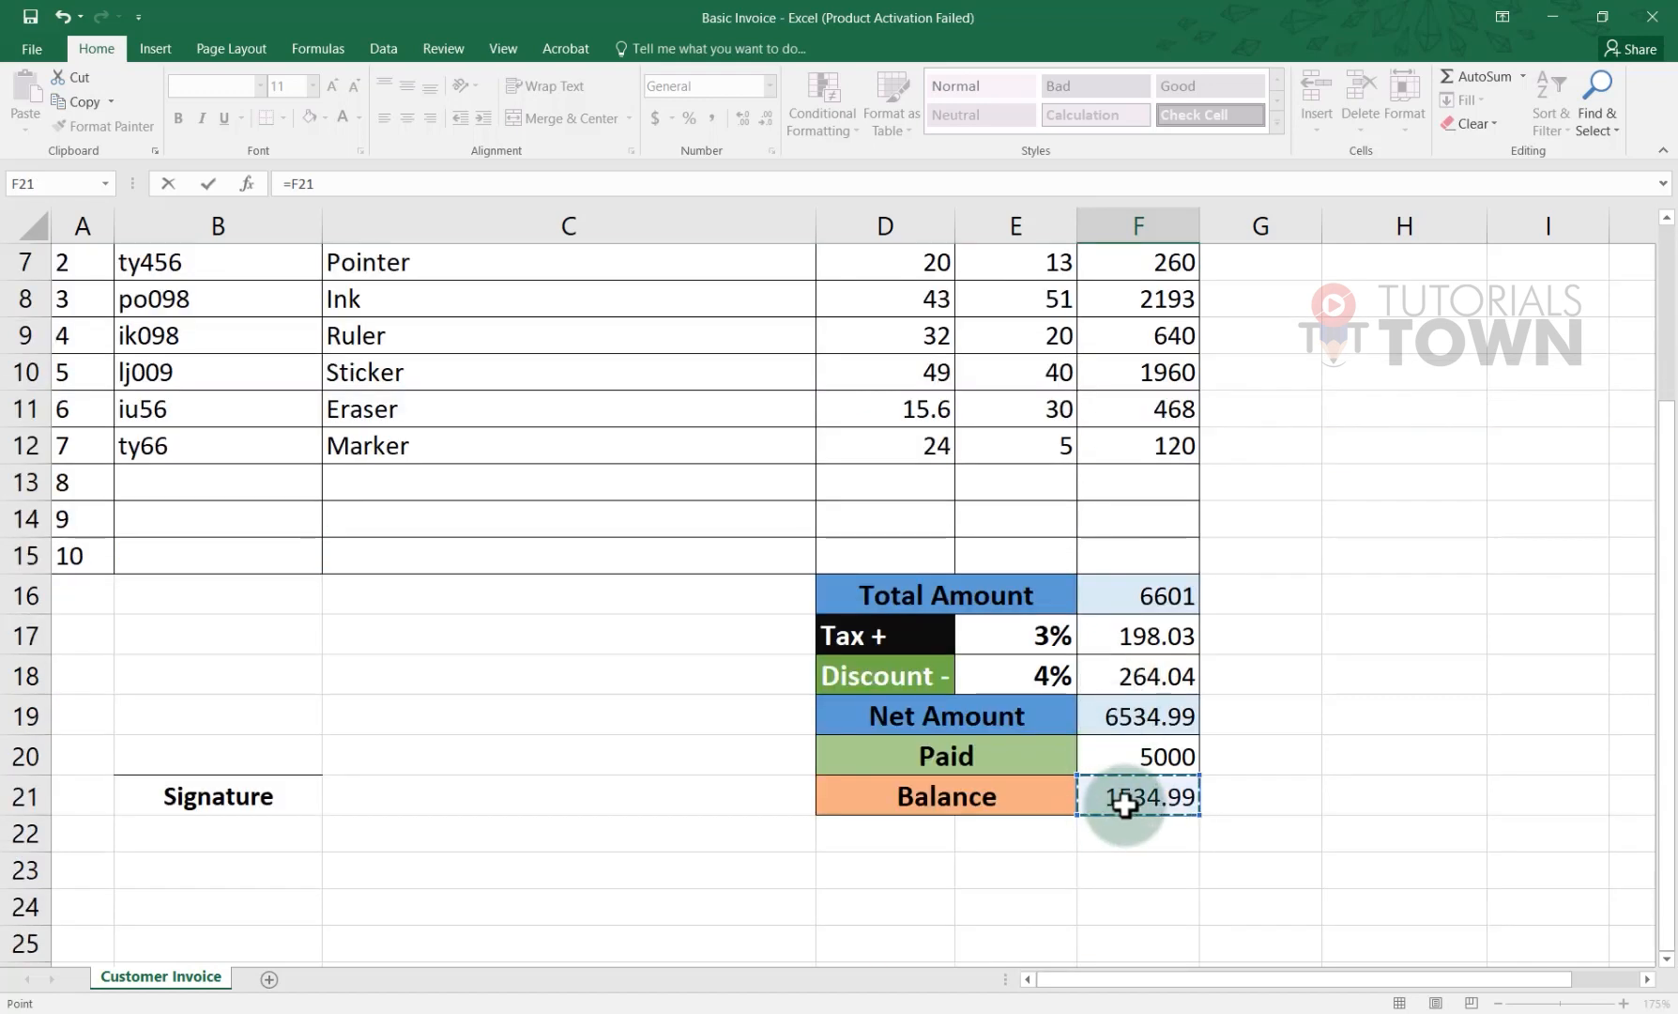
pyautogui.scroll(2, 1110, 788)
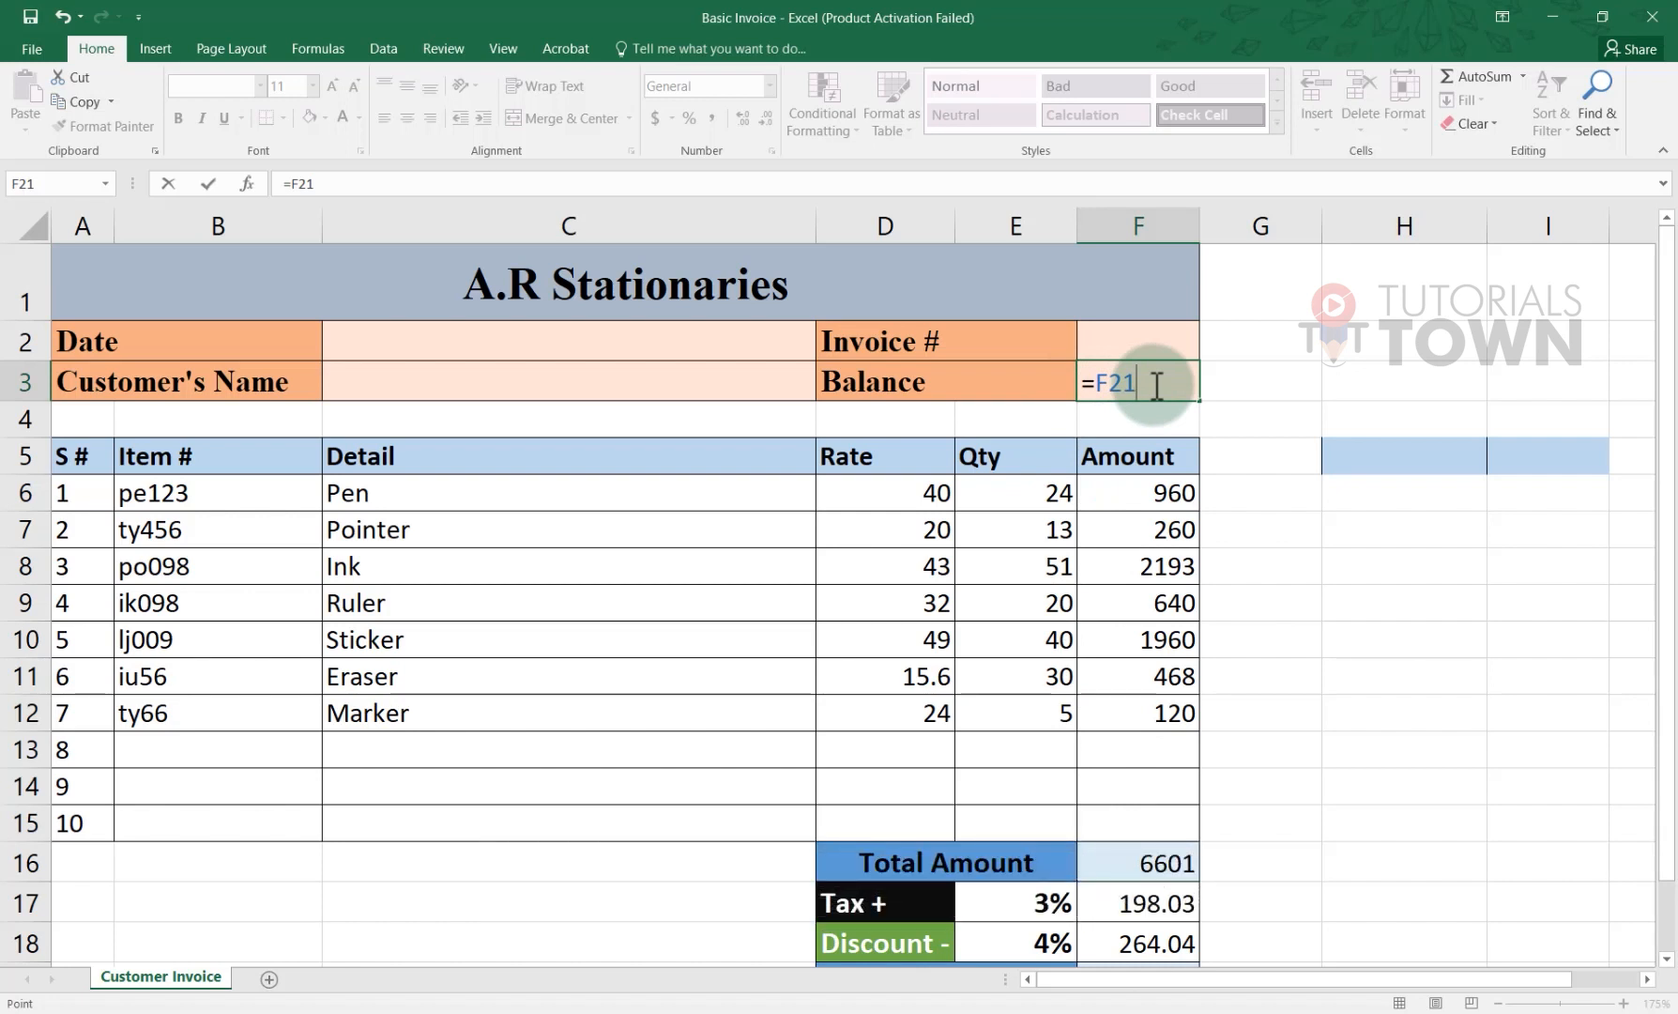
pyautogui.press('Return')
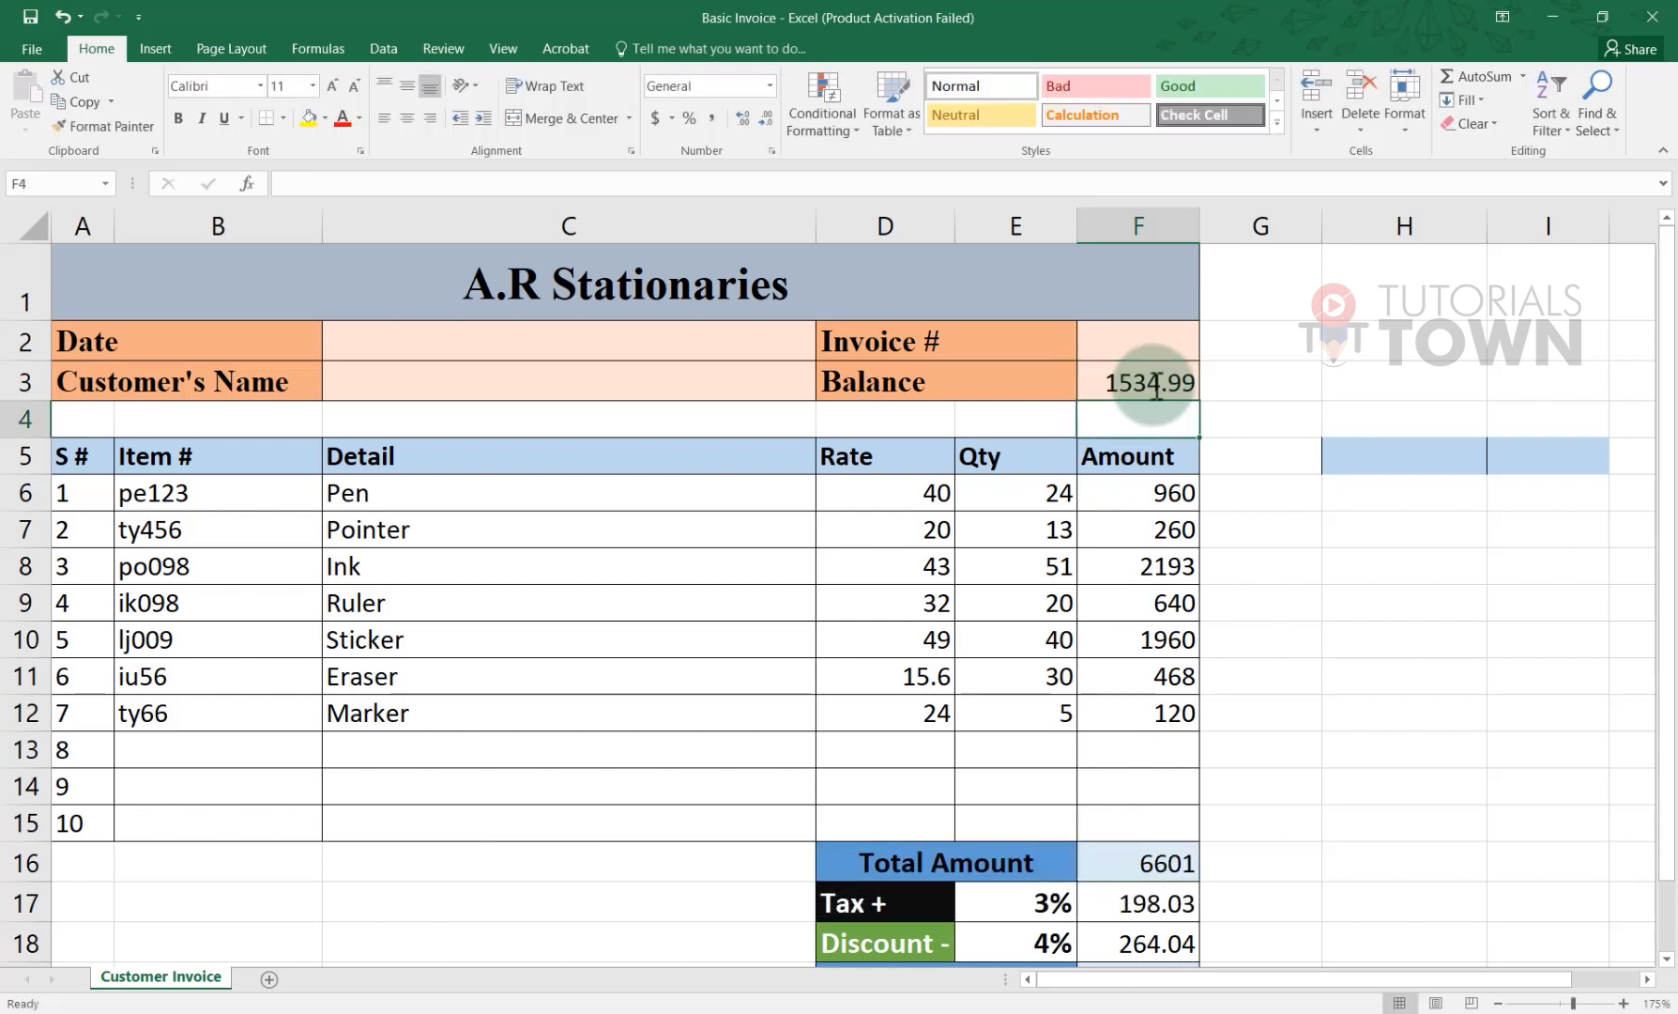
pyautogui.scroll(-2, 1173, 469)
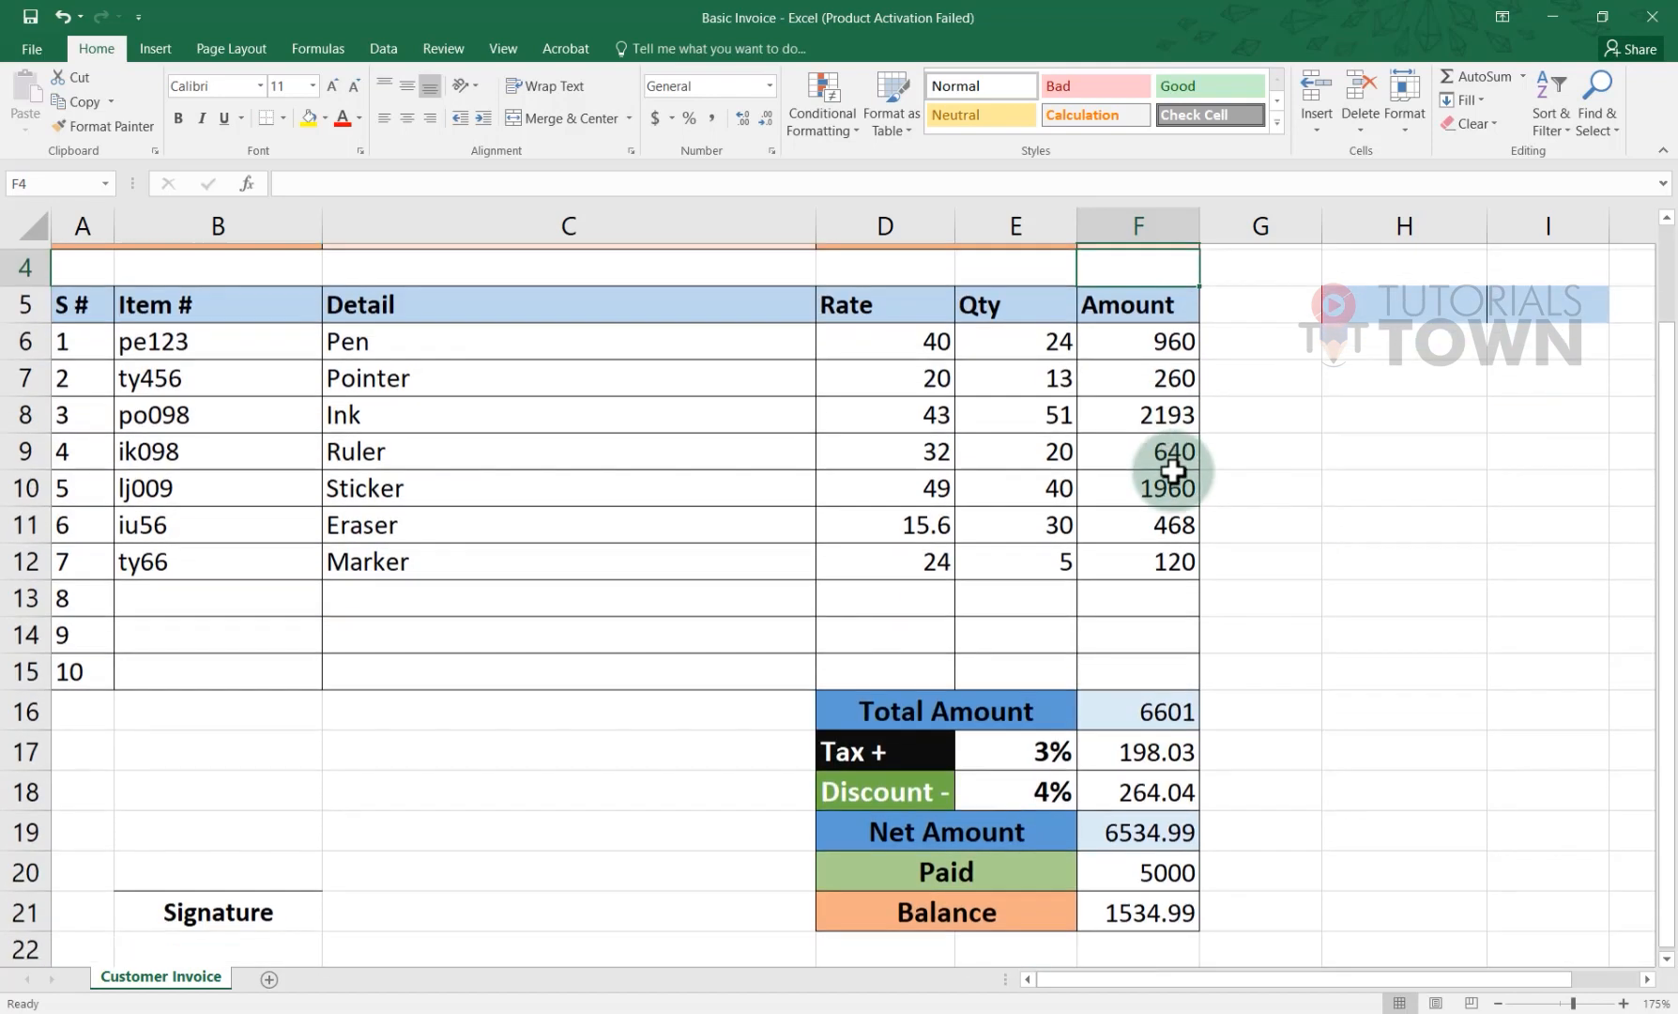
# Step: Change the Paid amount in F20 to 5500
pyautogui.scroll(1, 1172, 469)
pyautogui.scroll(-1, 1074, 824)
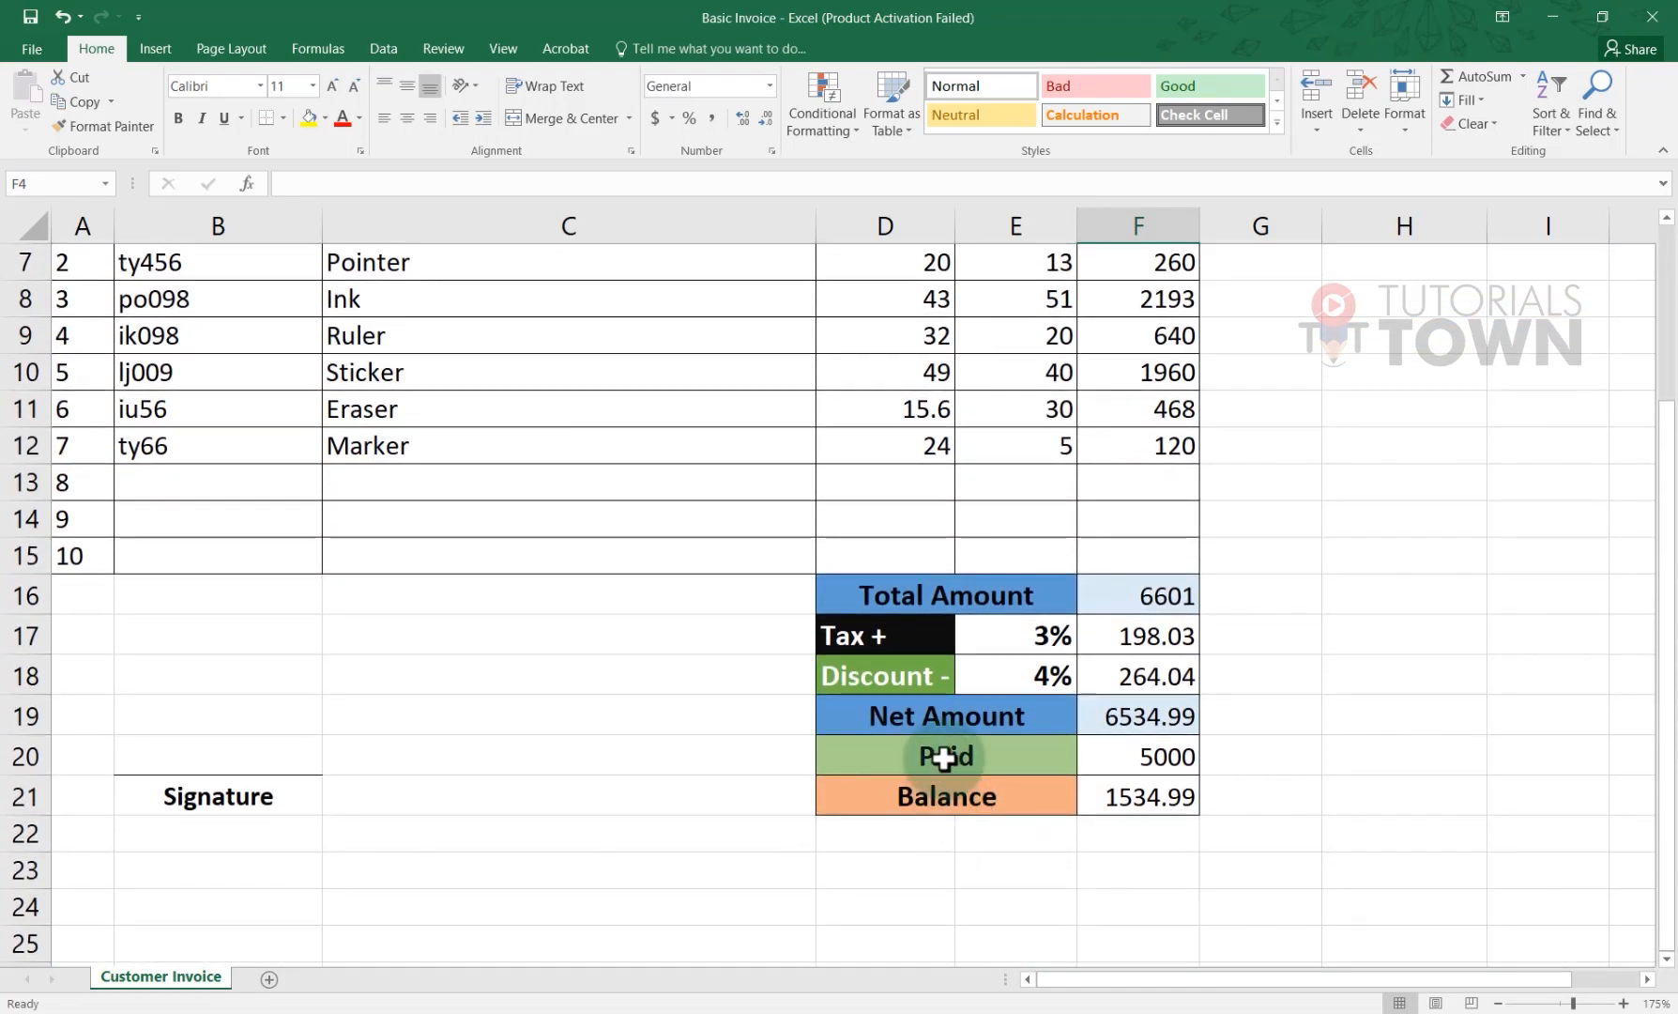
pyautogui.click(938, 757)
pyautogui.doubleClick(1150, 755)
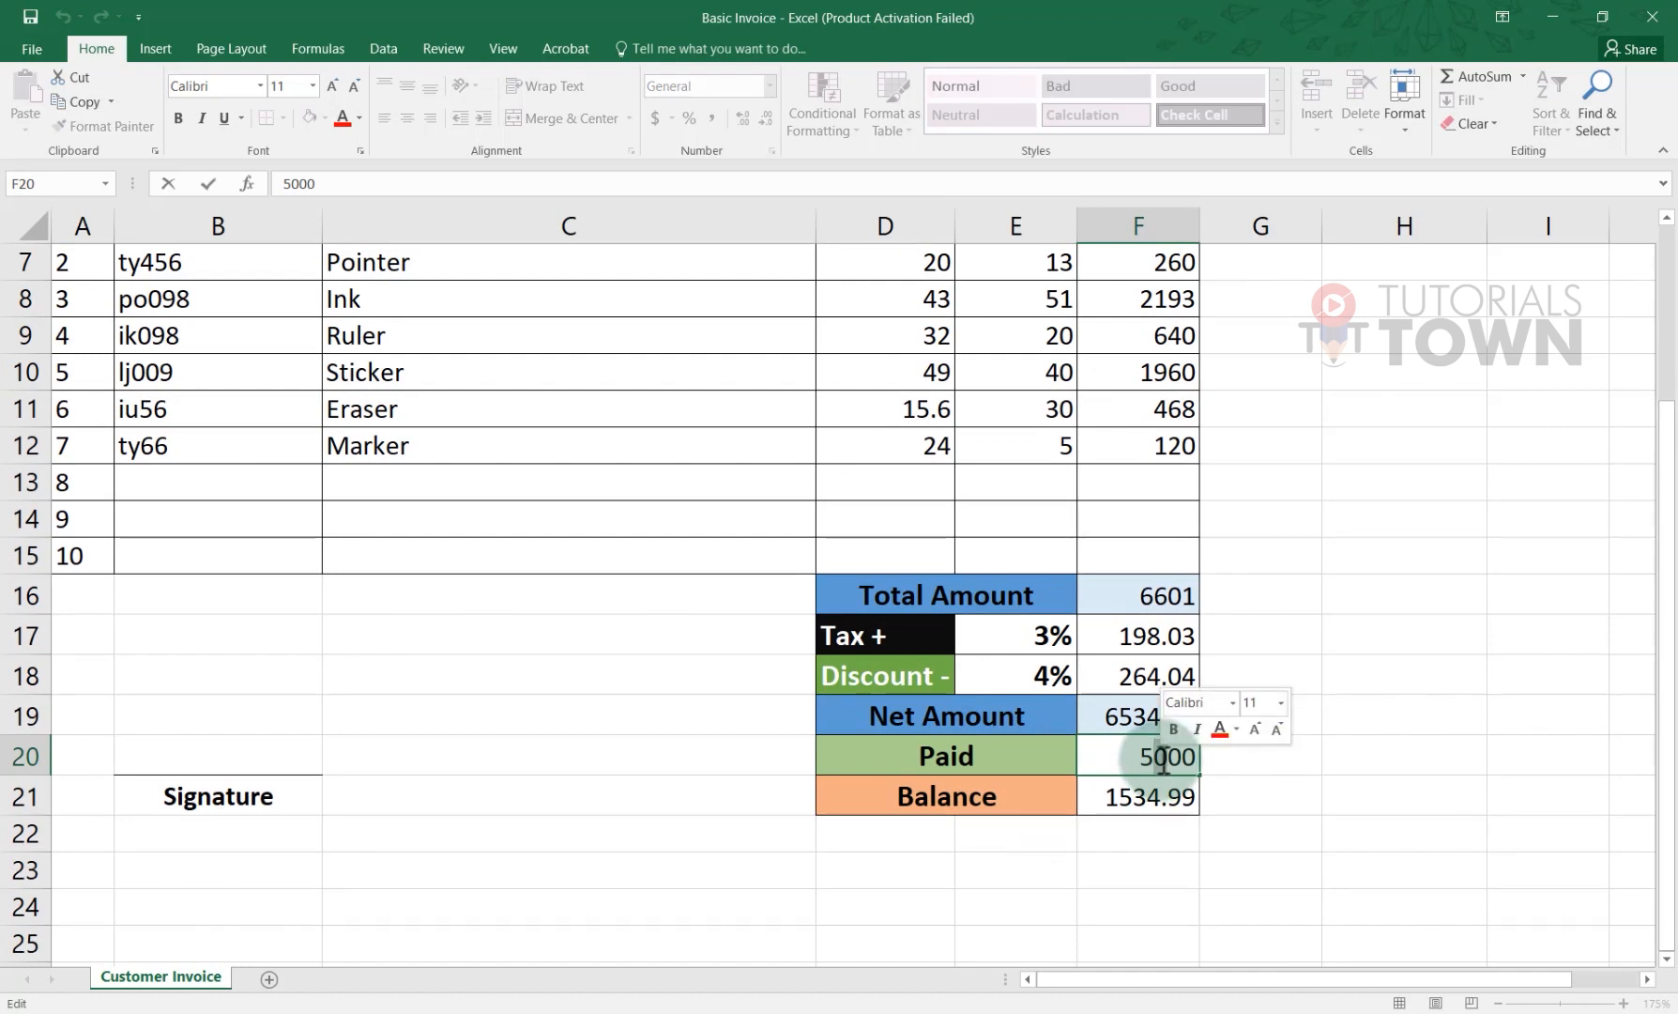
pyautogui.press('Delete')
pyautogui.write('5')
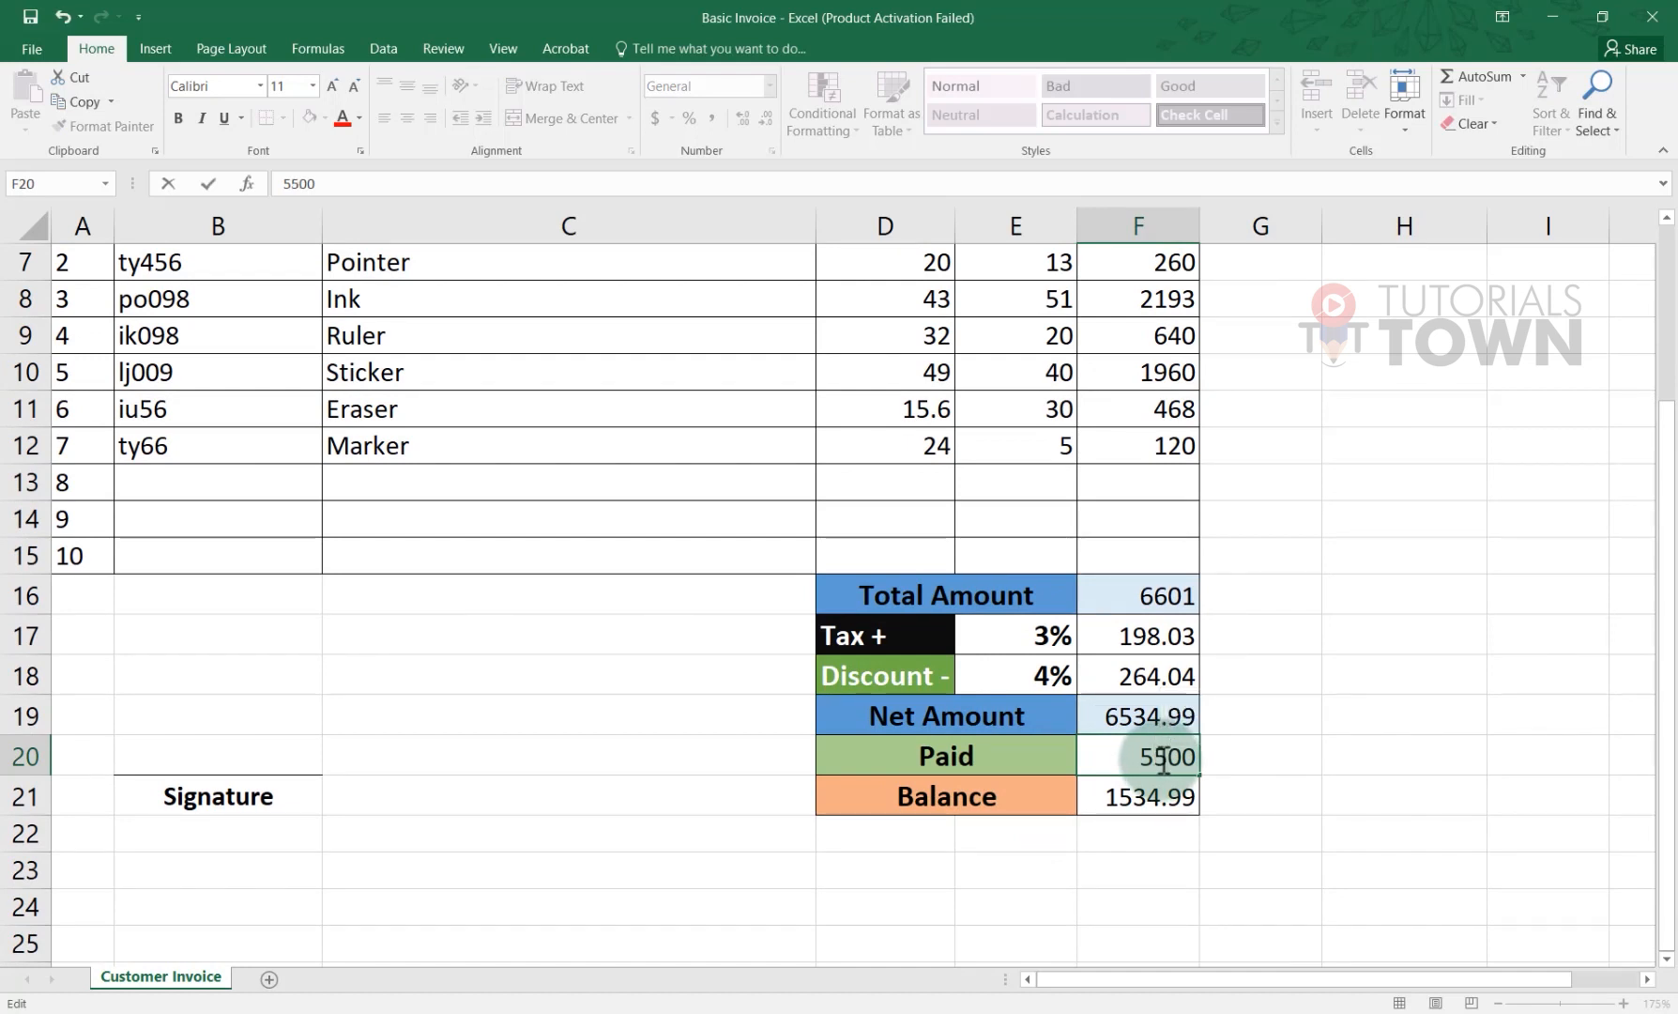
pyautogui.press('Return')
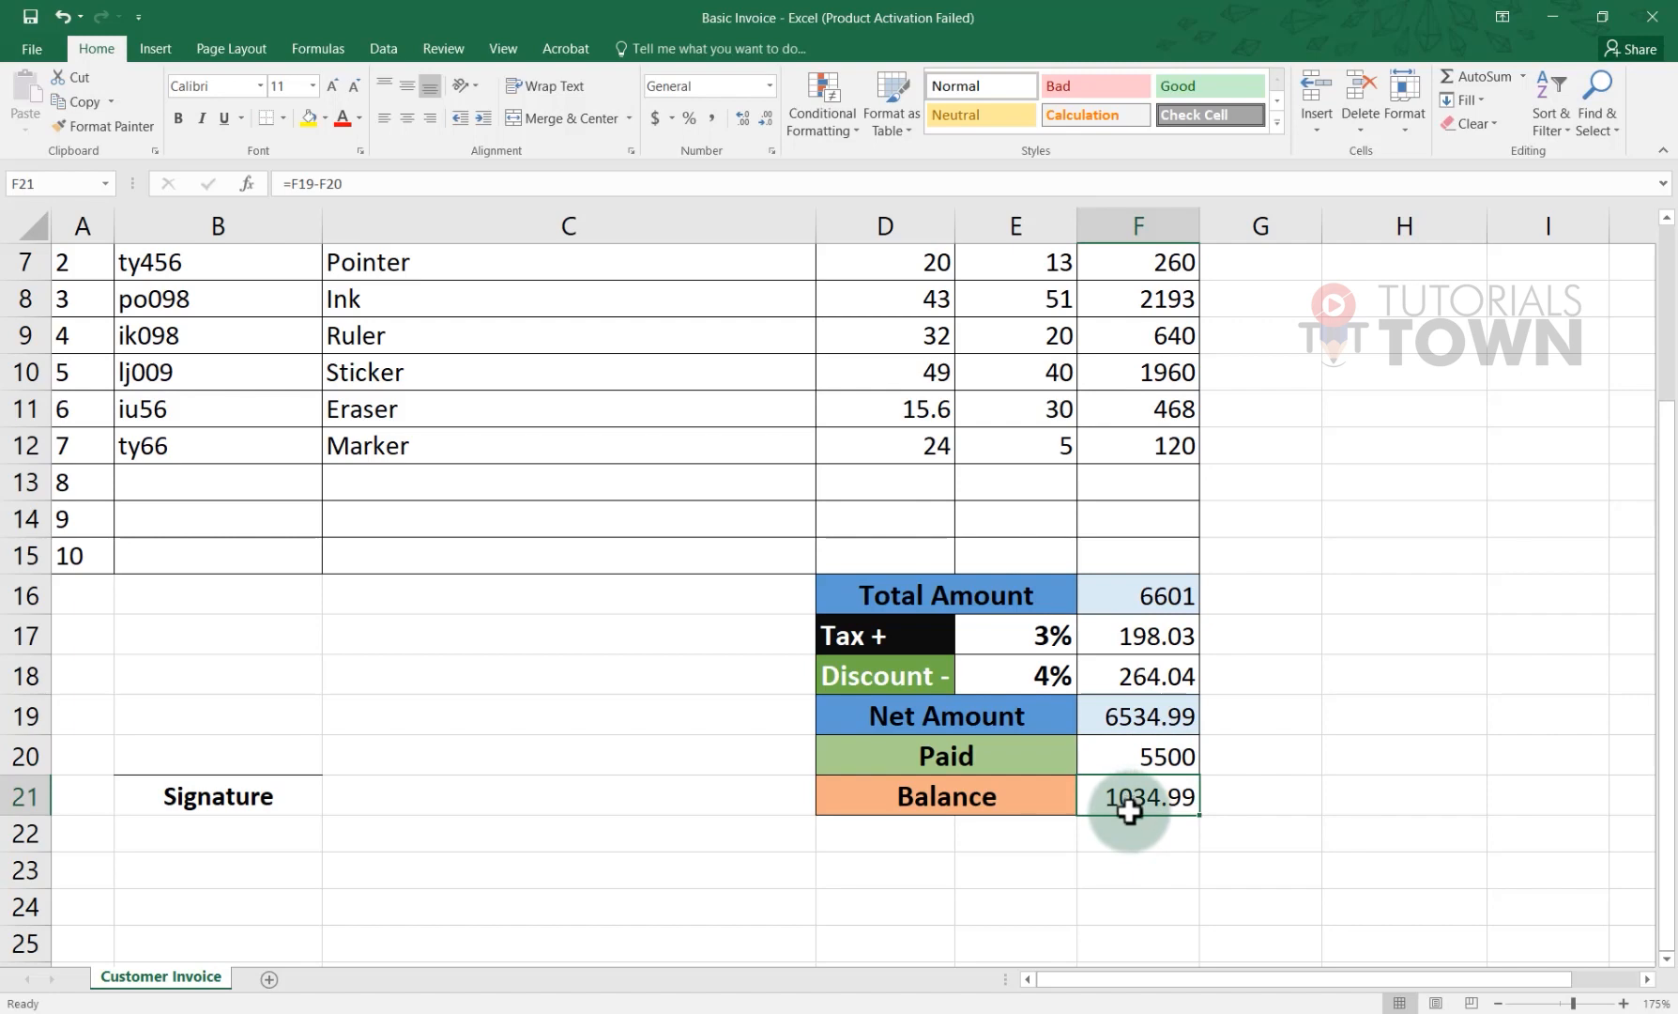
# Step: Compare the header Balance in F3 with the calculated Balance in F21, checking both cells' values and formulas
pyautogui.scroll(2, 1126, 813)
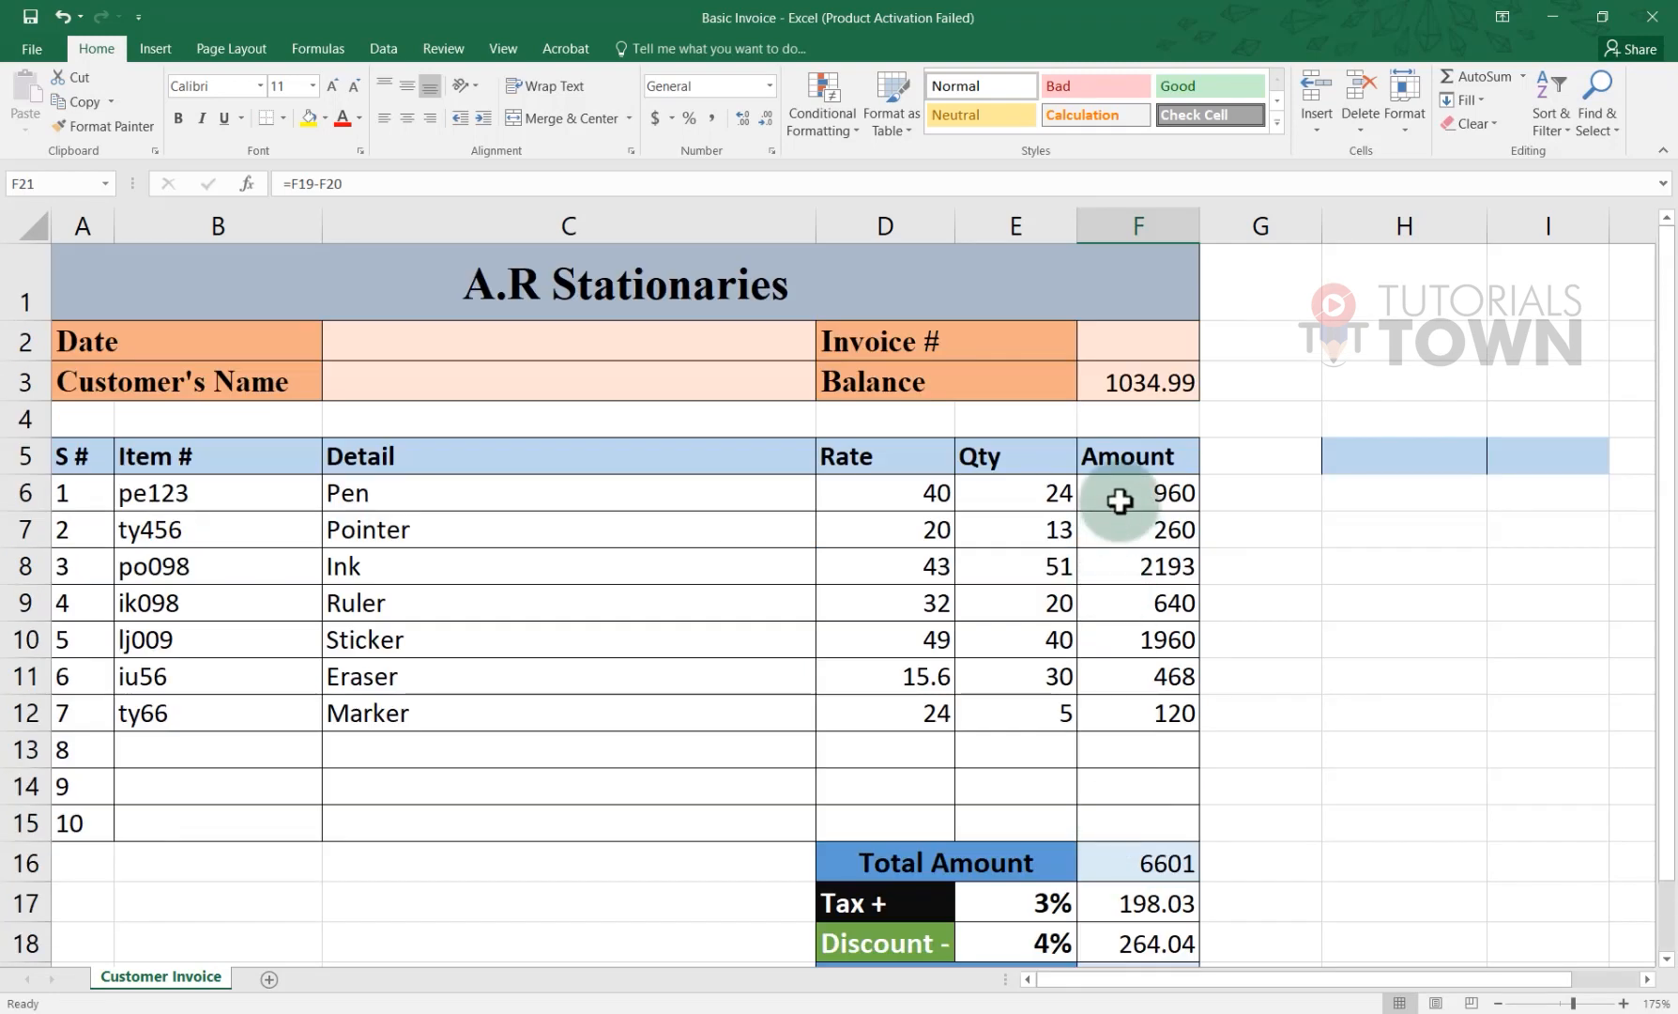
pyautogui.click(1122, 399)
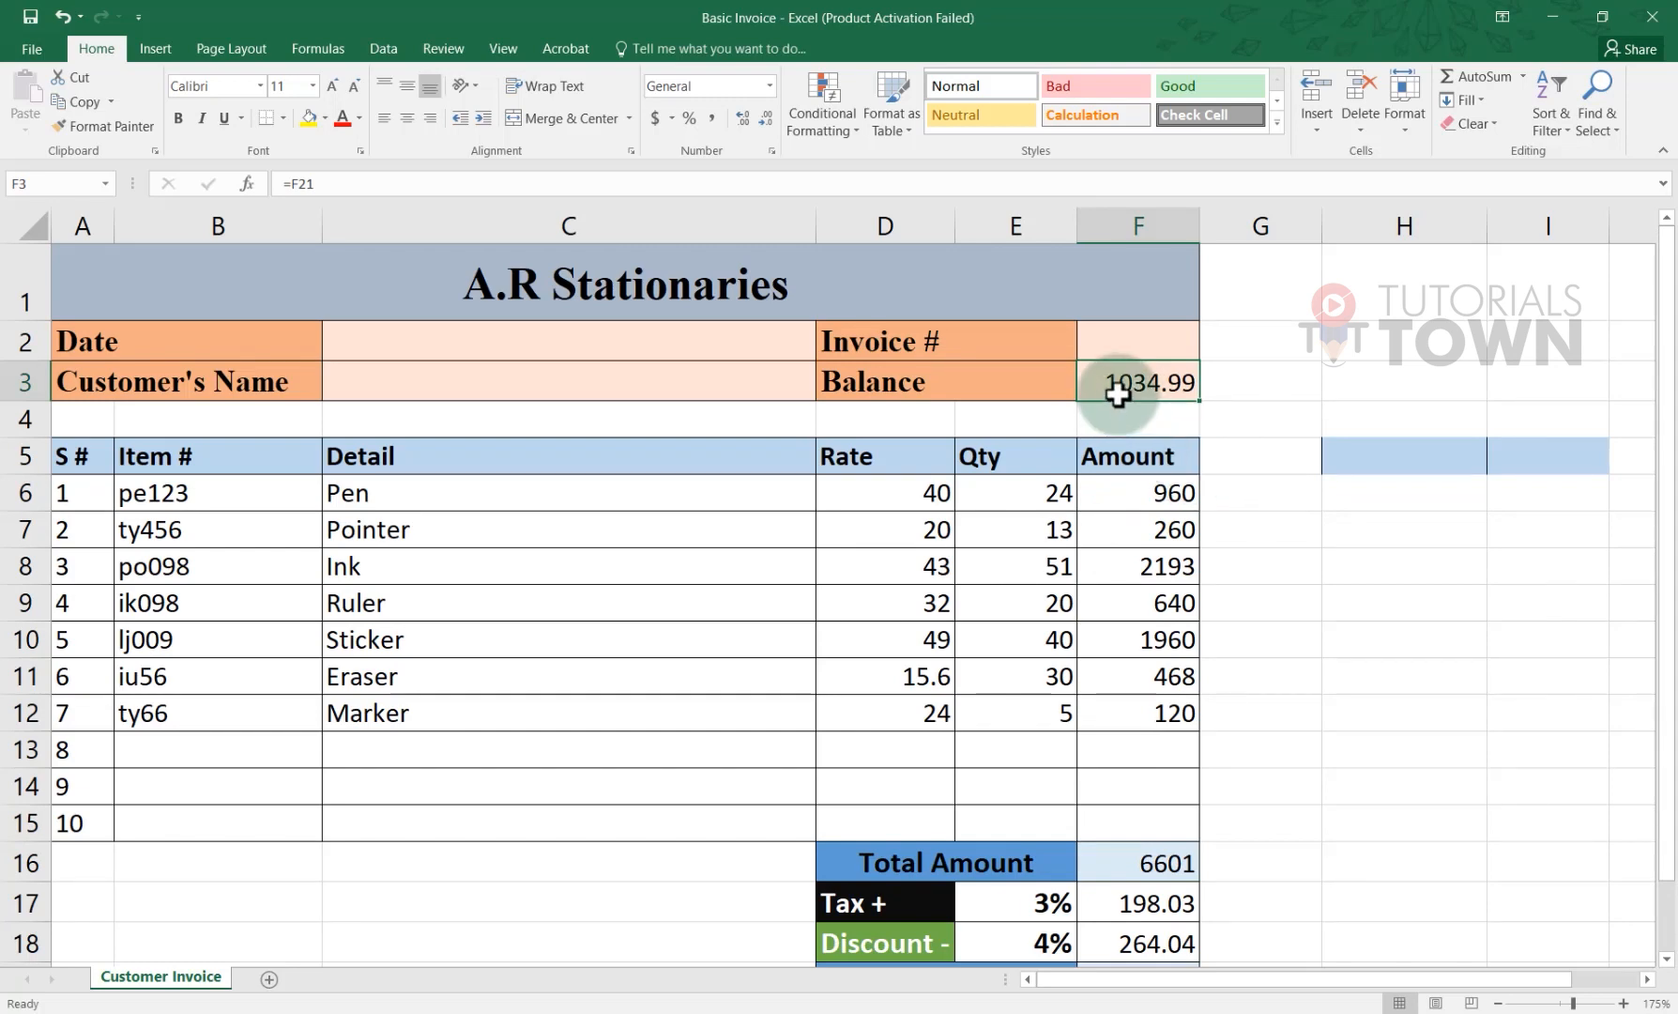
pyautogui.scroll(-2, 1124, 864)
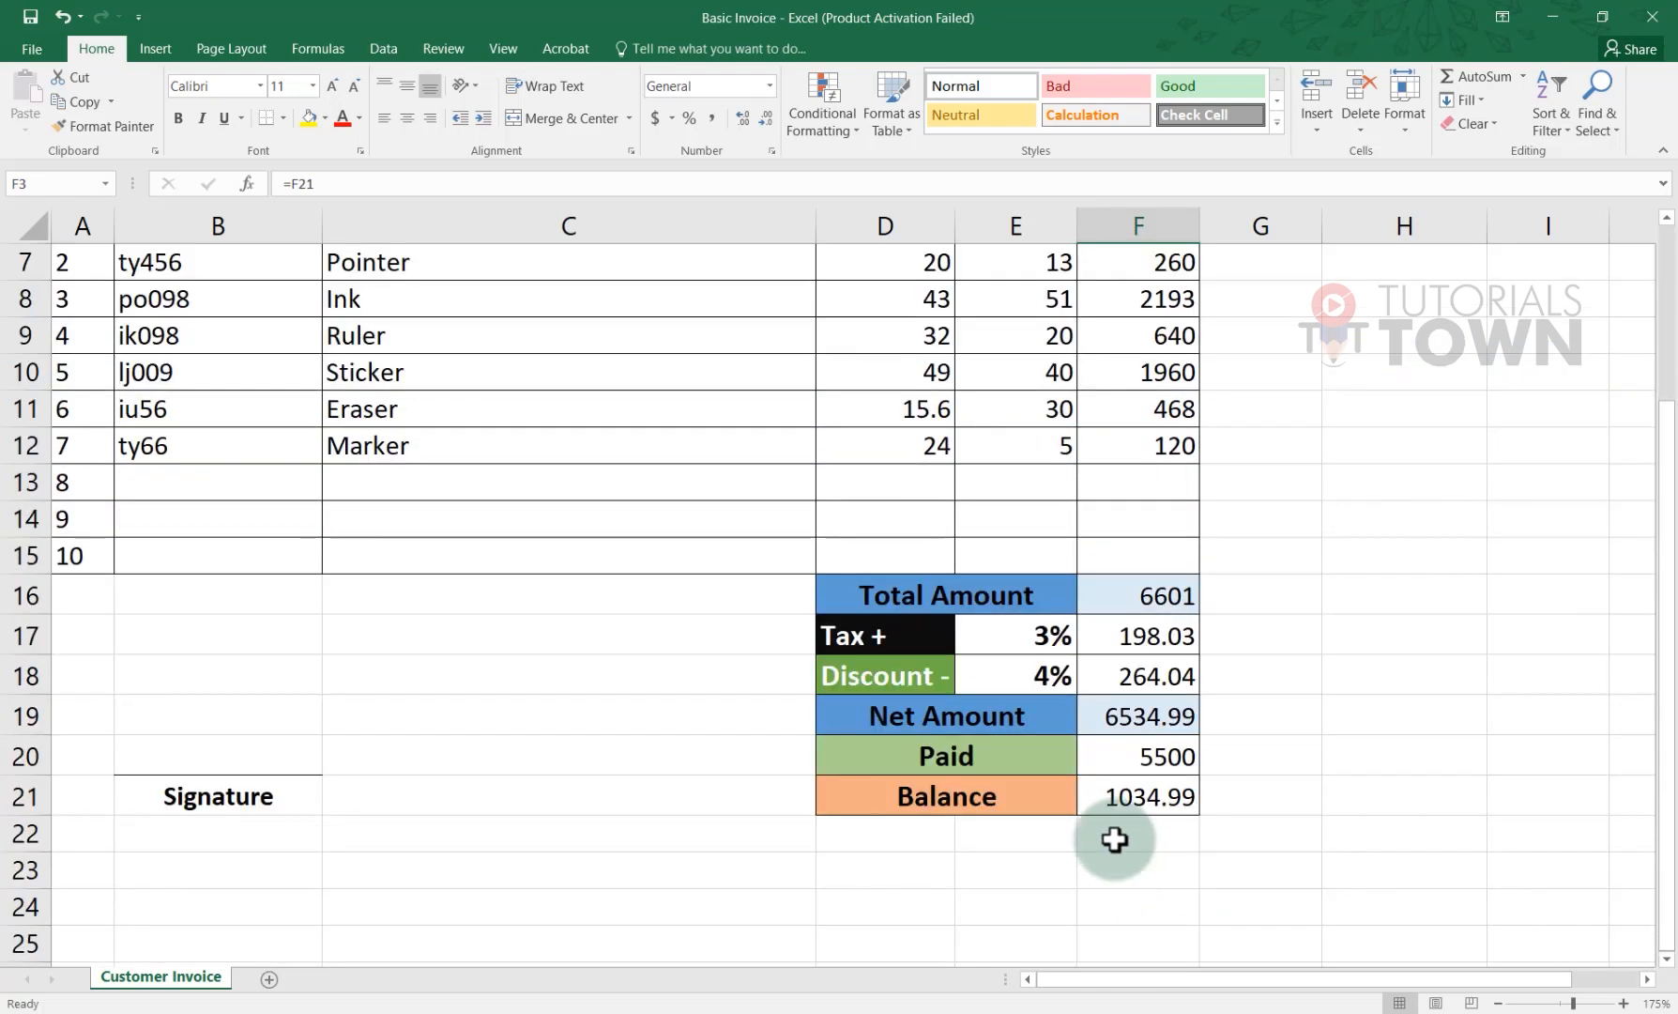
pyautogui.click(1131, 796)
pyautogui.scroll(2, 1131, 796)
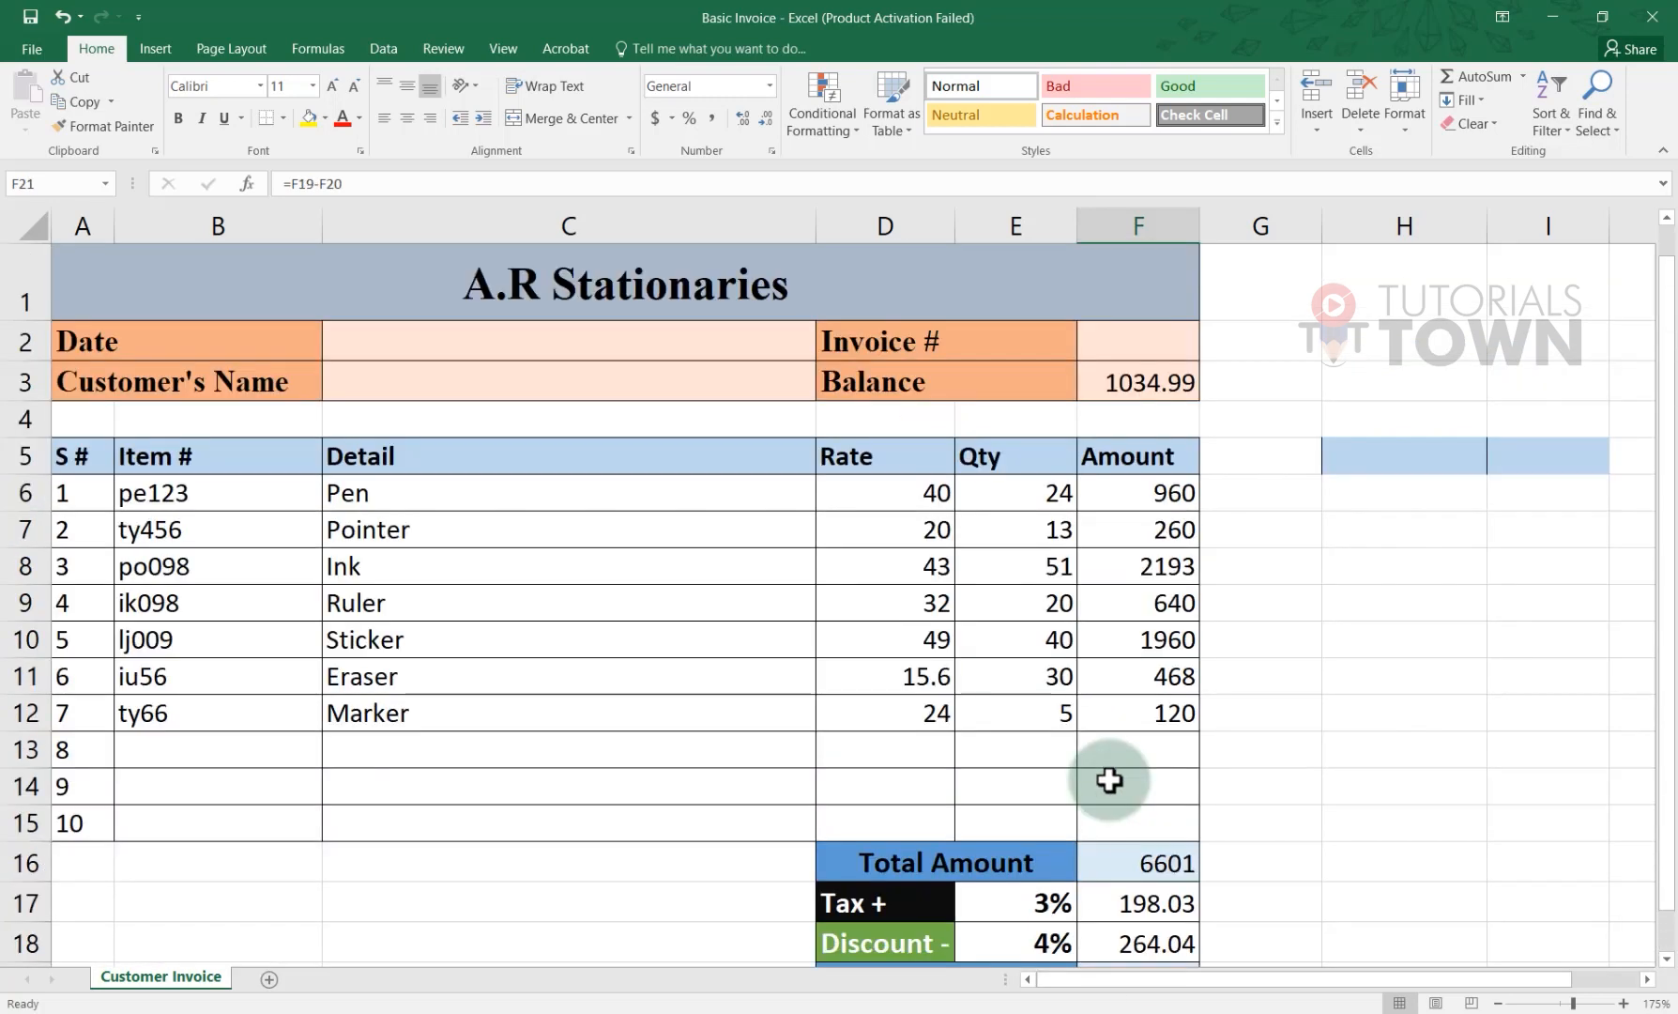
pyautogui.click(1126, 380)
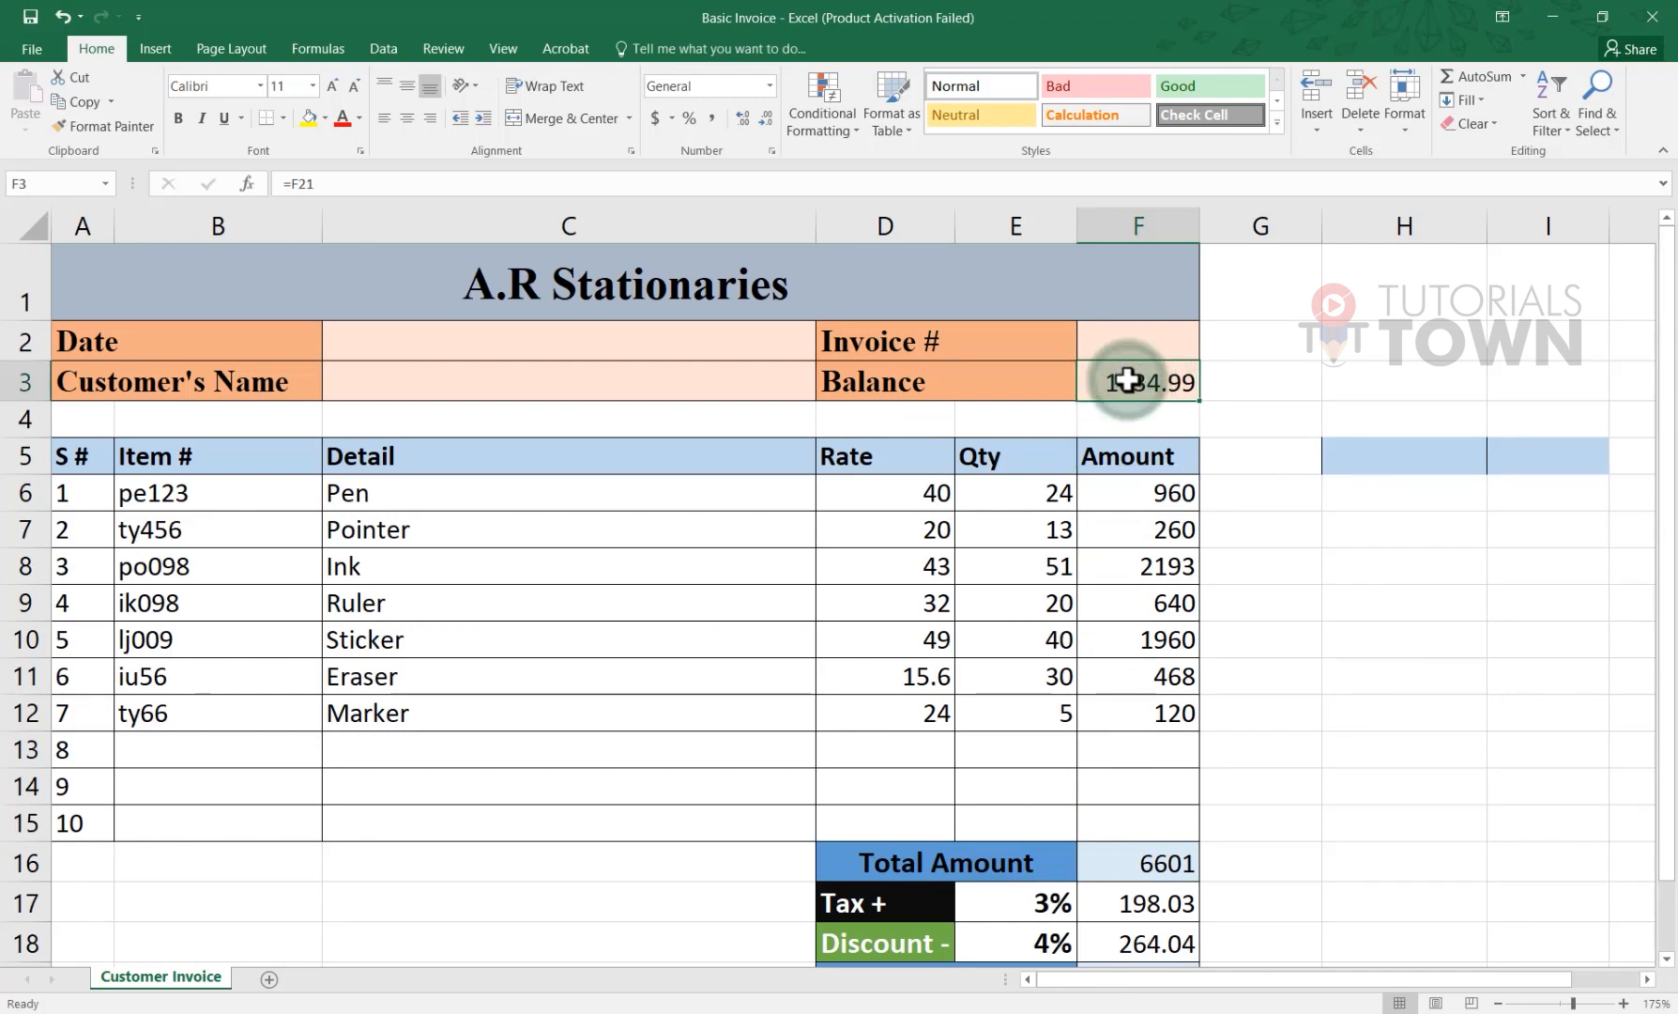
pyautogui.scroll(-2, 1131, 382)
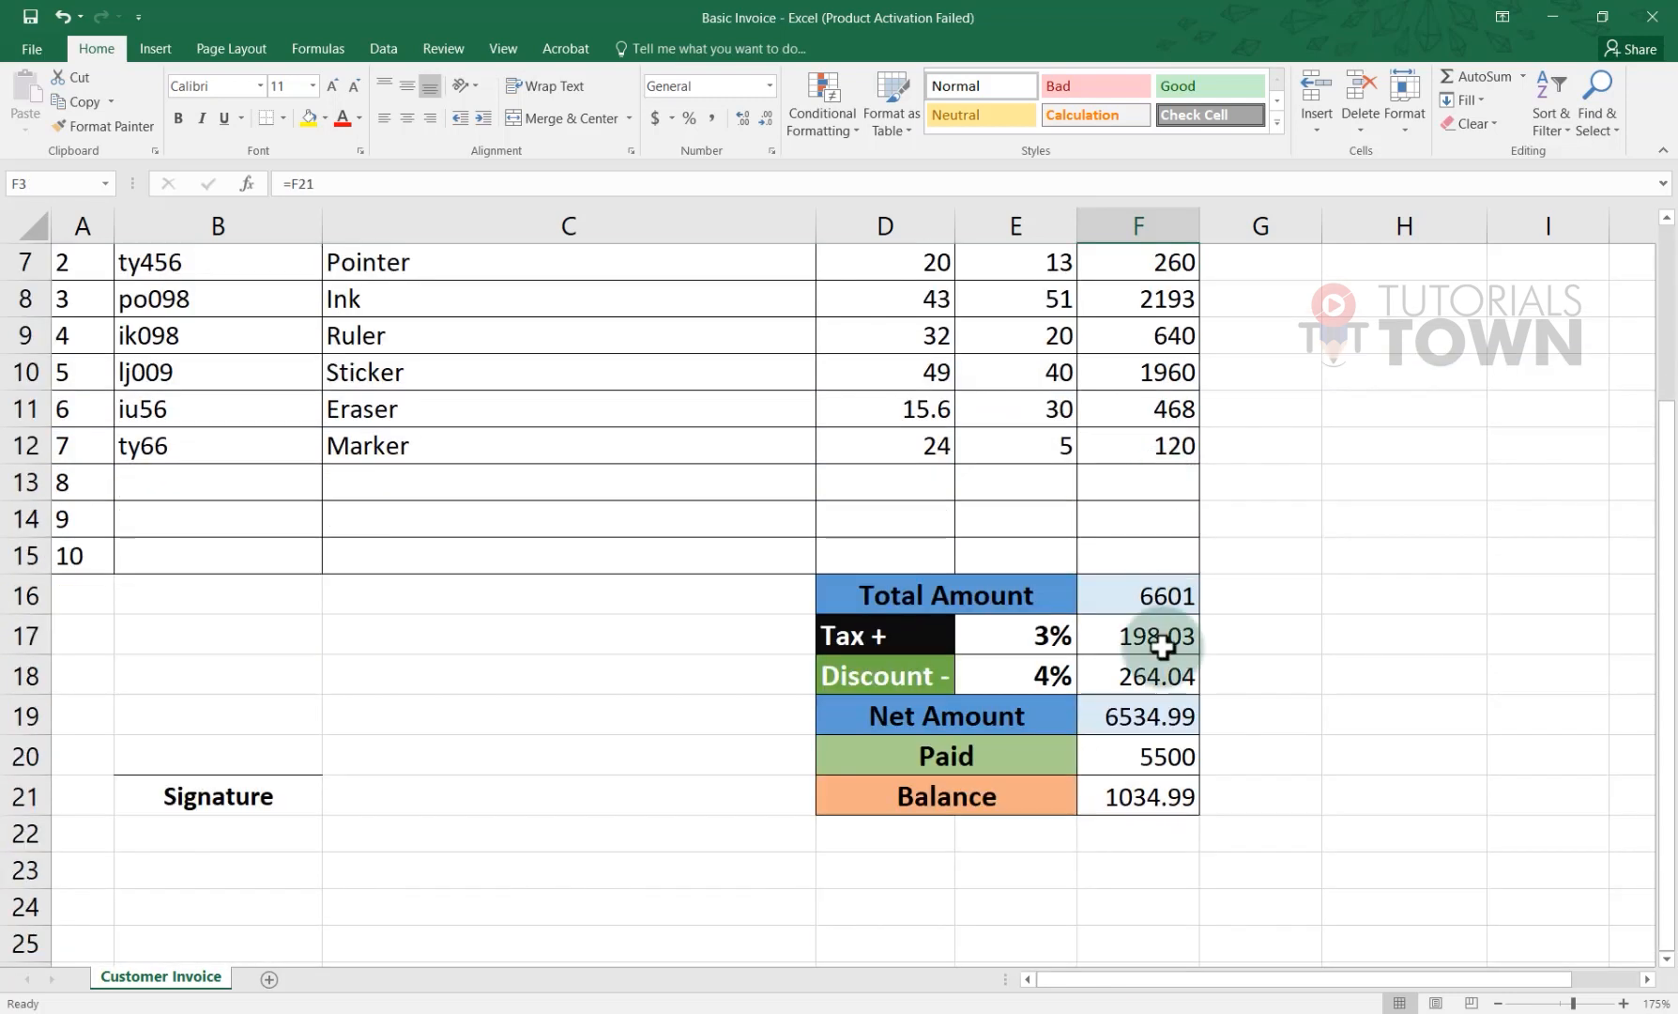
pyautogui.click(1131, 793)
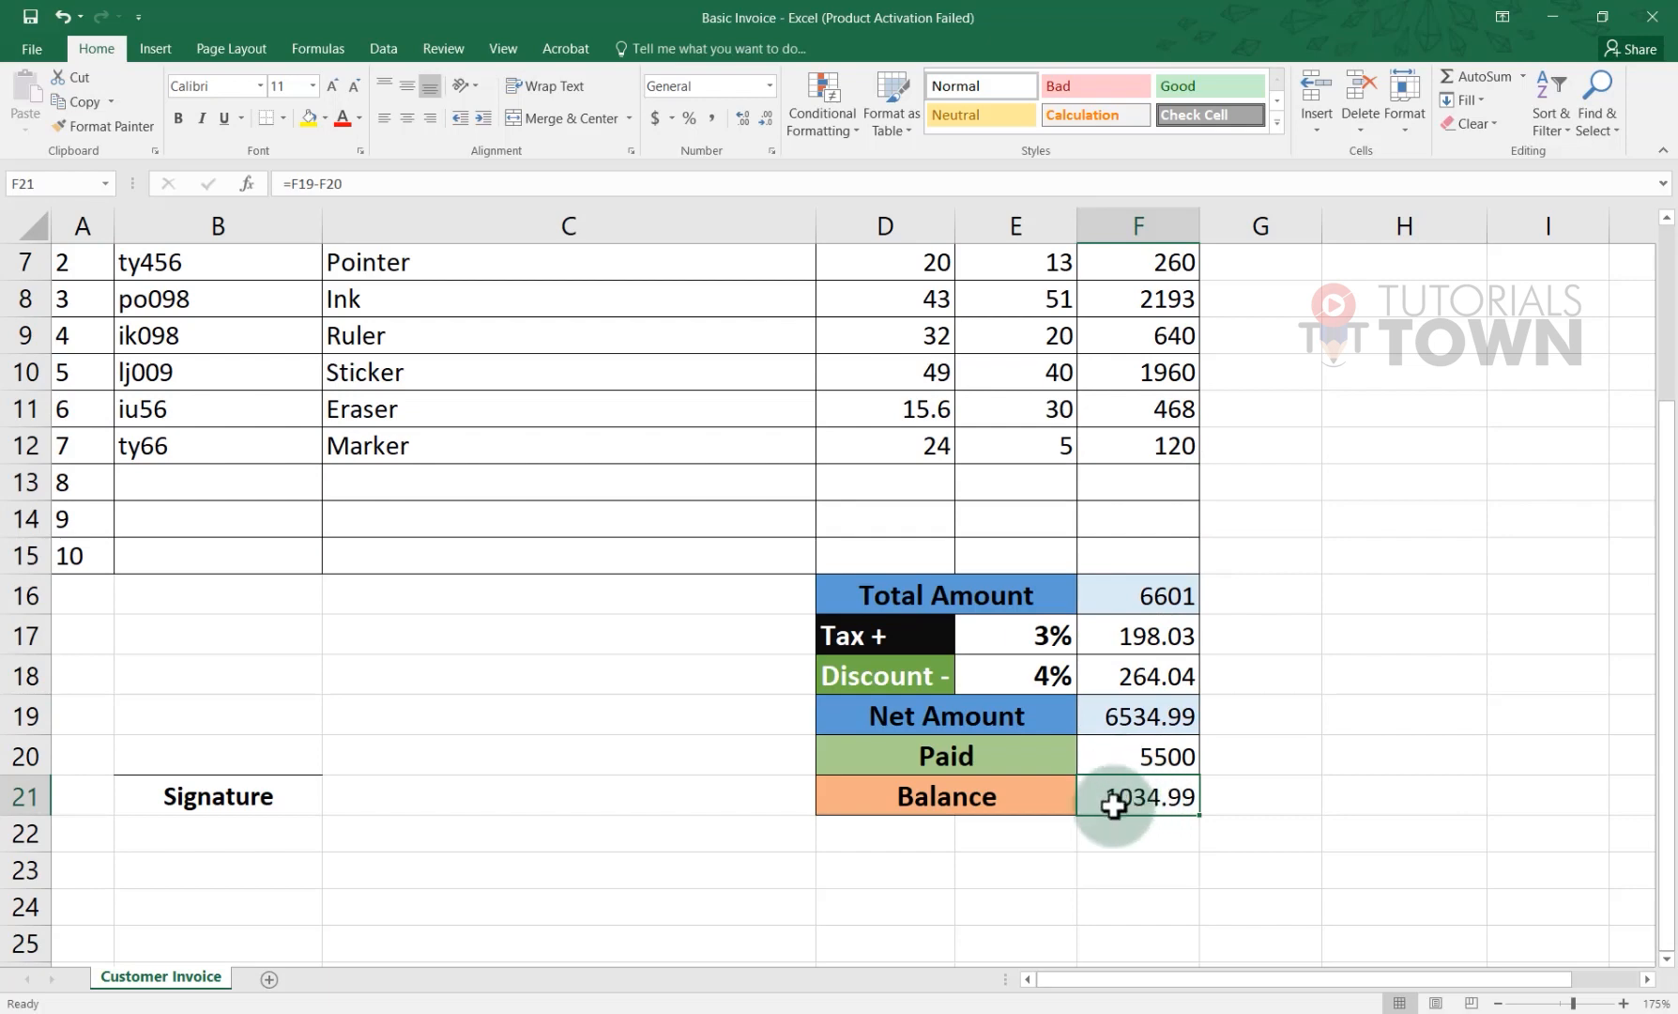
pyautogui.scroll(2, 1118, 797)
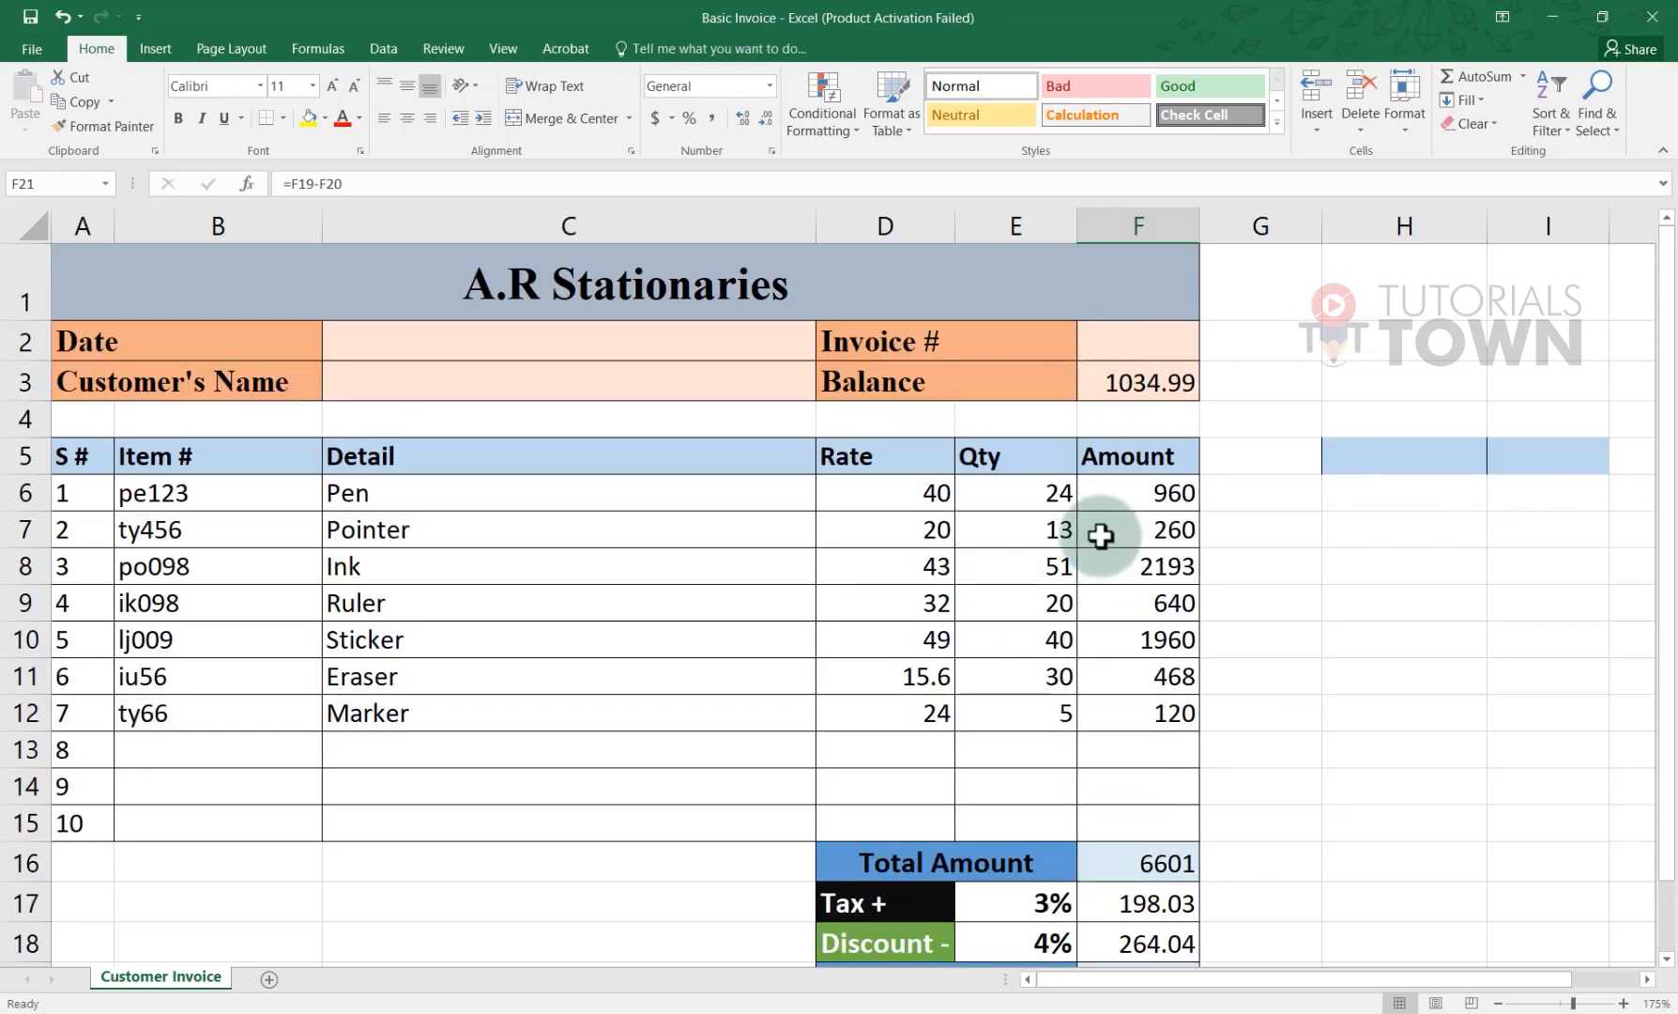
pyautogui.scroll(-4, 1098, 531)
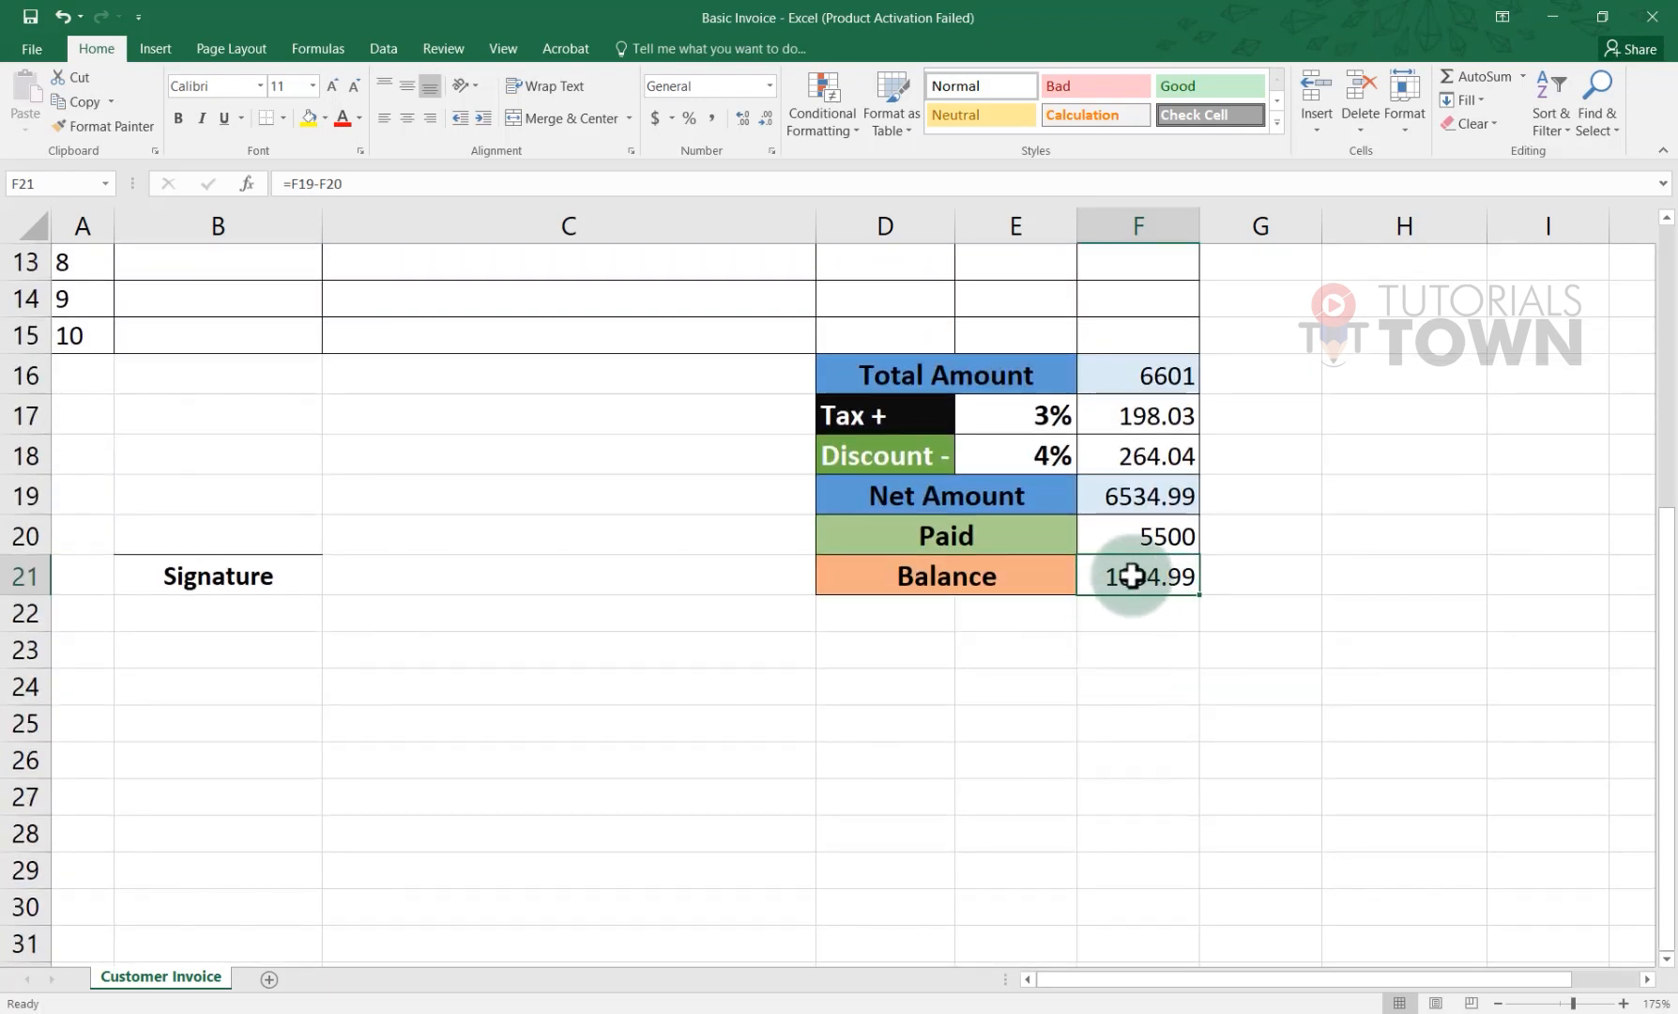
pyautogui.scroll(4, 1154, 574)
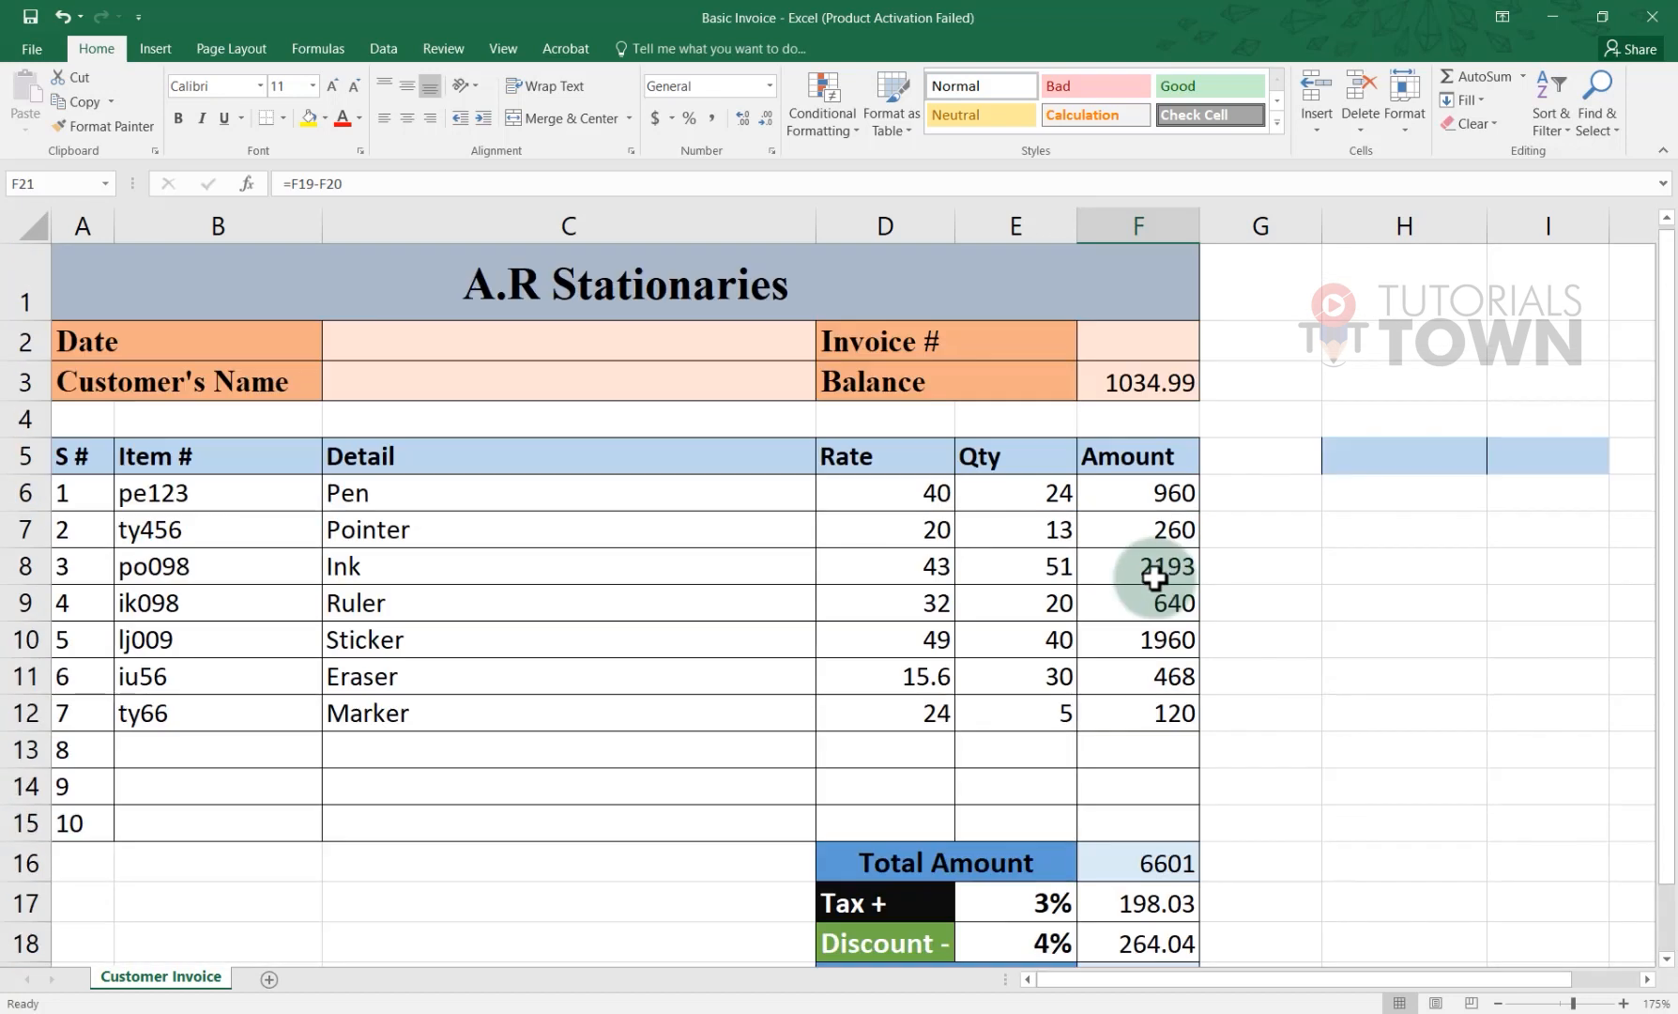
pyautogui.click(1139, 376)
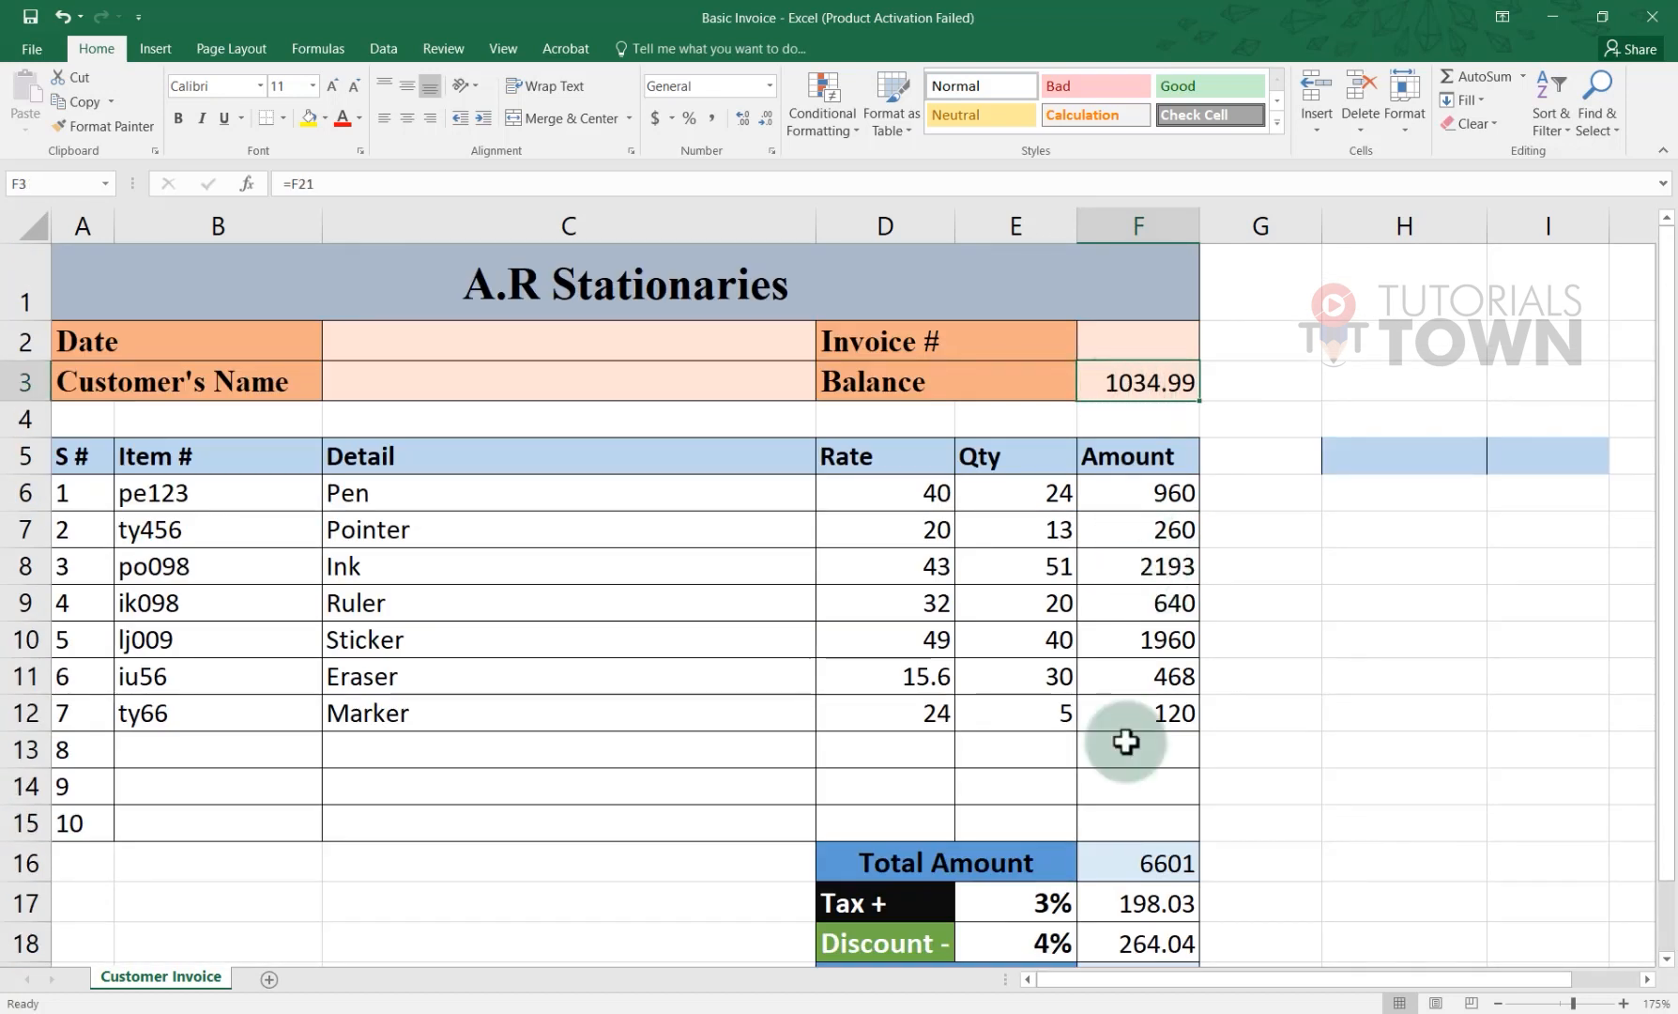